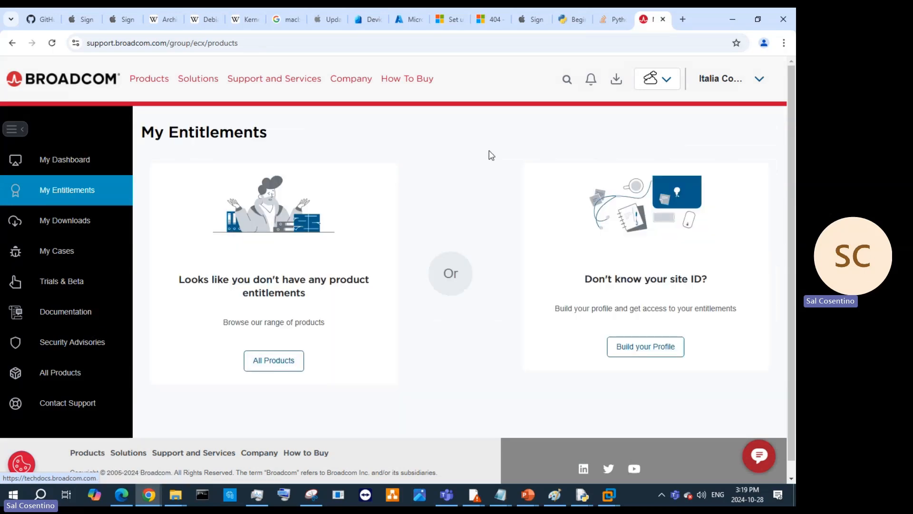
Step: Pick VMware Cloud Foundation, find VMware Tools under My Downloads, then go to the Stack Overflow tab
left_click(666, 80)
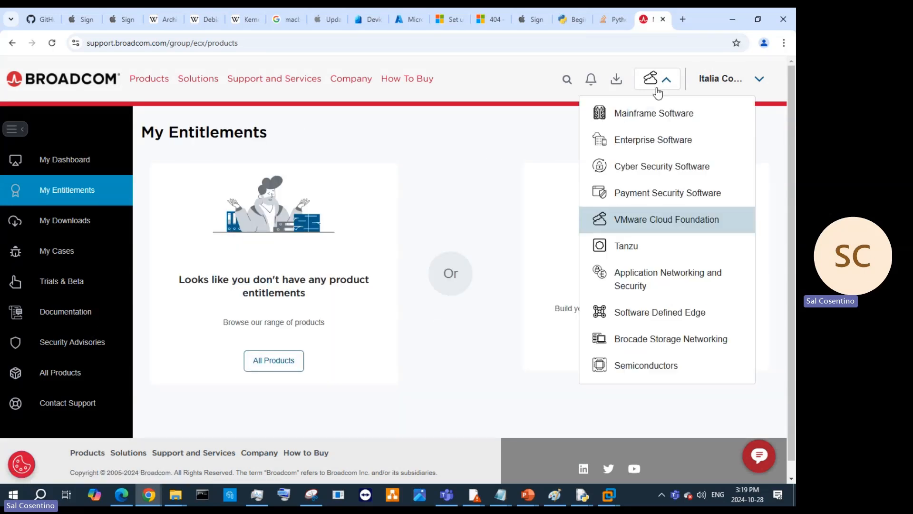
left_click(656, 218)
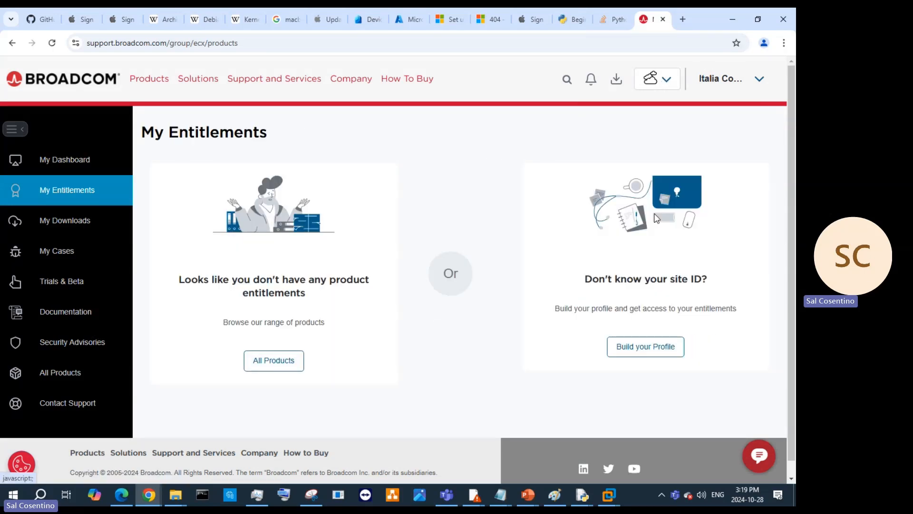
left_click(83, 223)
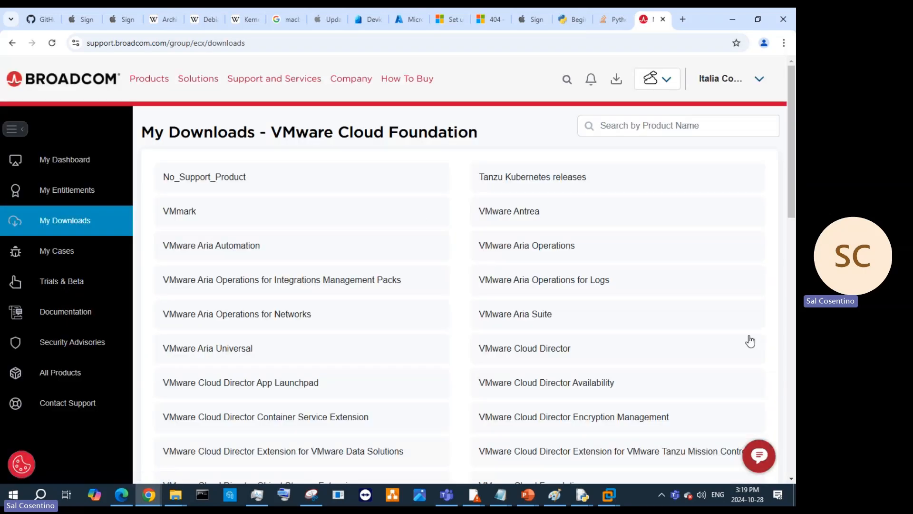
scroll(735, 318, "down", 1)
scroll(736, 317, "down", 15)
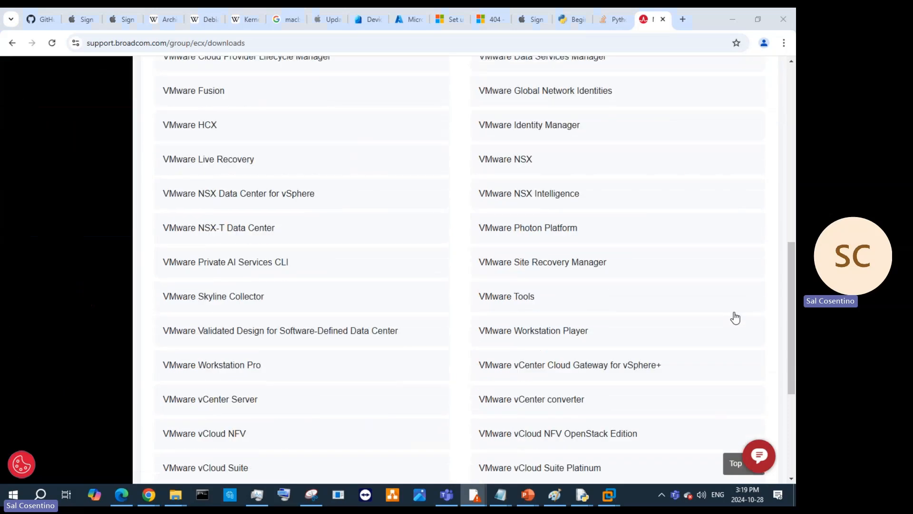
scroll(404, 180, "up", 4)
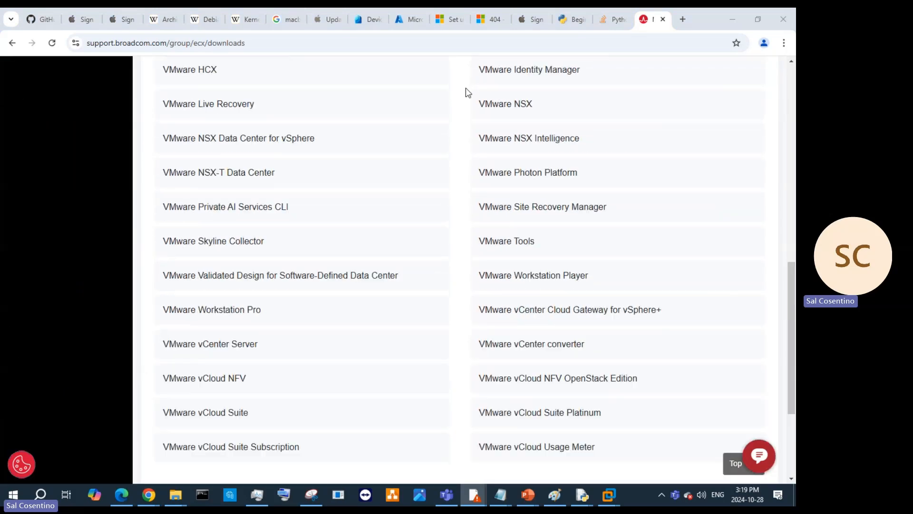
left_click(615, 24)
Step: Go to the packages.vmware.com/tools file index in the address bar
left_click(519, 42)
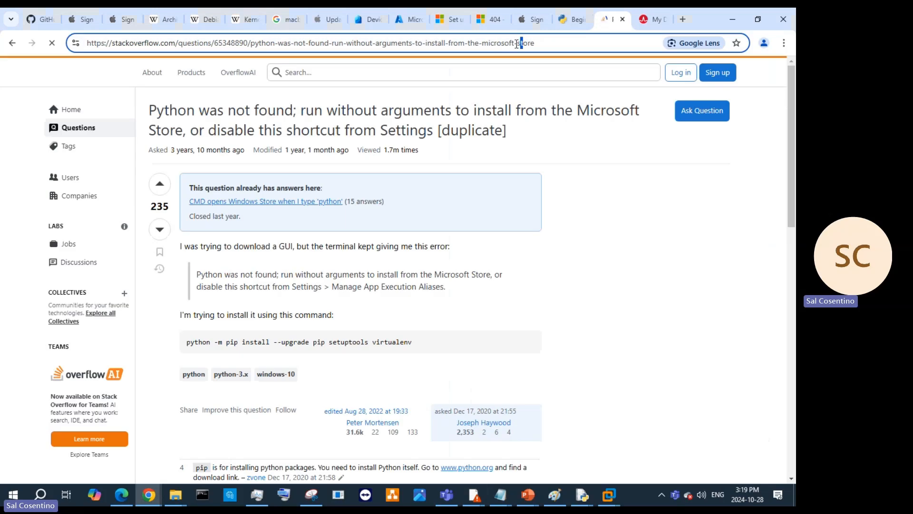
key("ctrl+a")
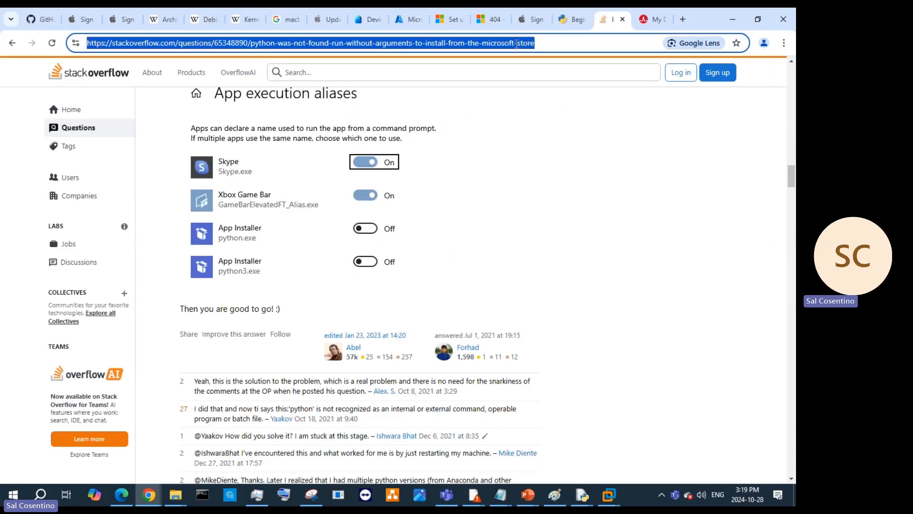
type("packages")
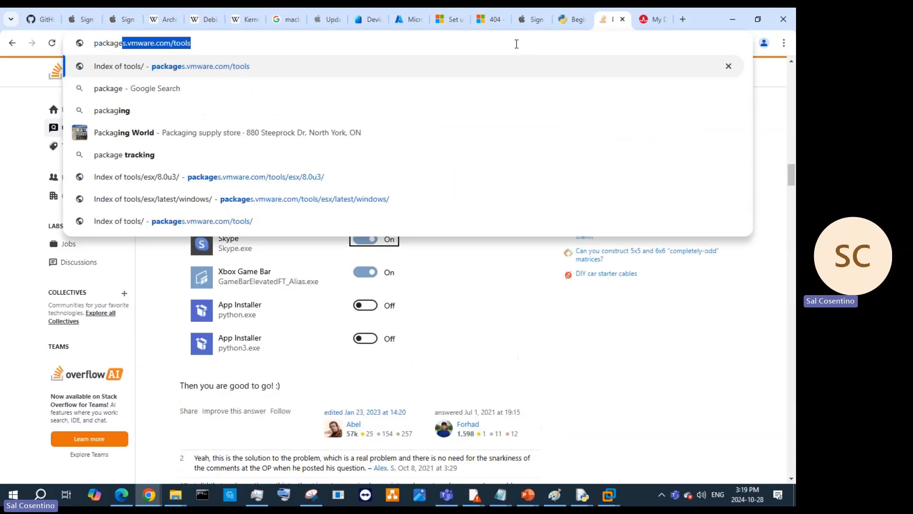
key("Return")
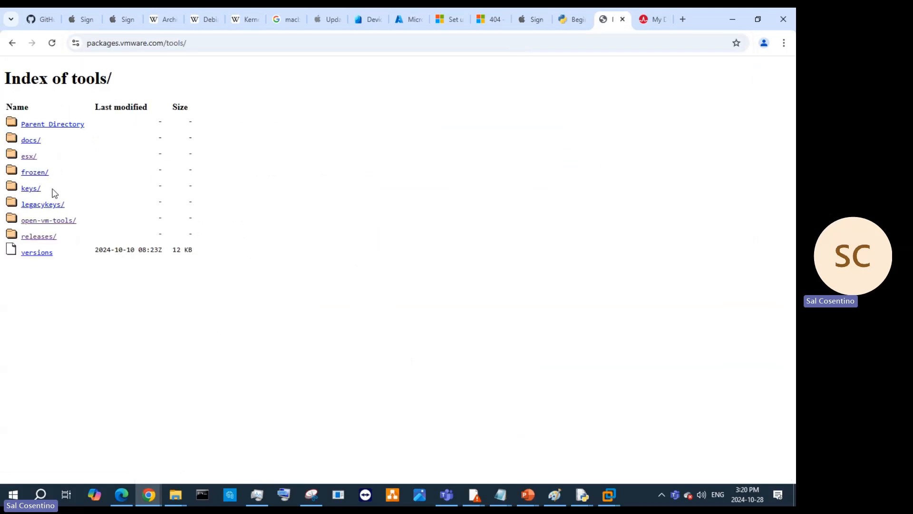
Step: Browse the open-vm-tools, ovt-arm-tech-preview, keys and esx folders, then return to the Broadcom tab
left_click(42, 221)
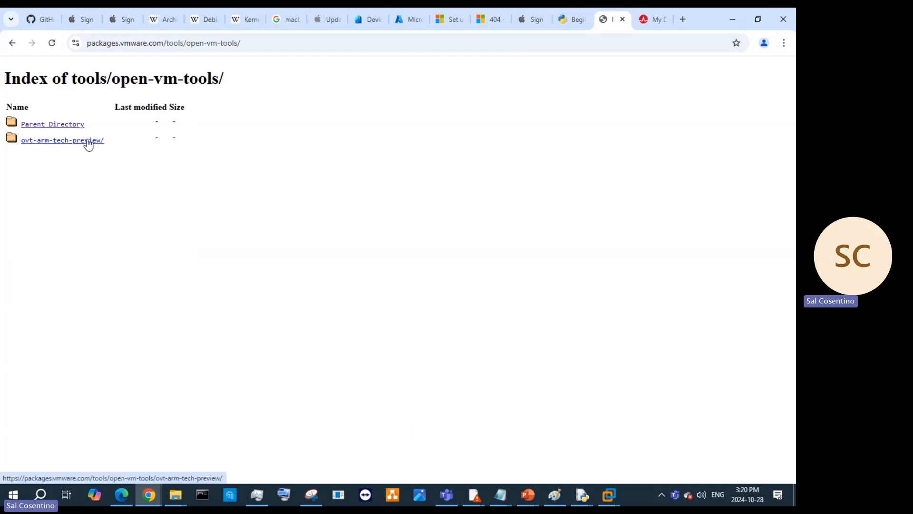
left_click(88, 141)
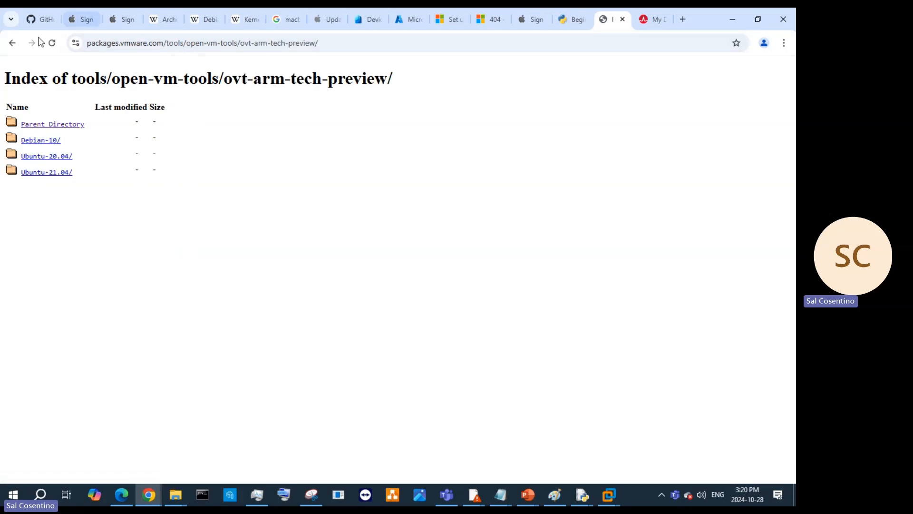
left_click(14, 42)
left_click(14, 43)
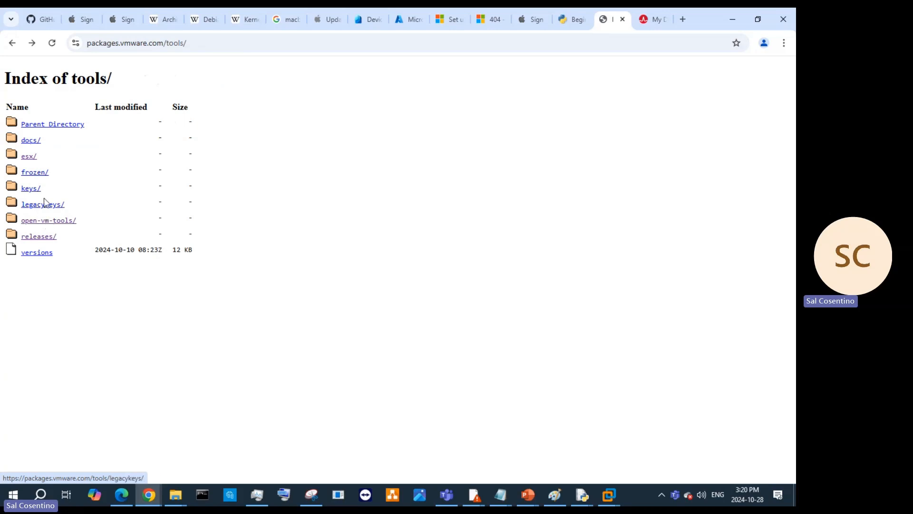
left_click(28, 189)
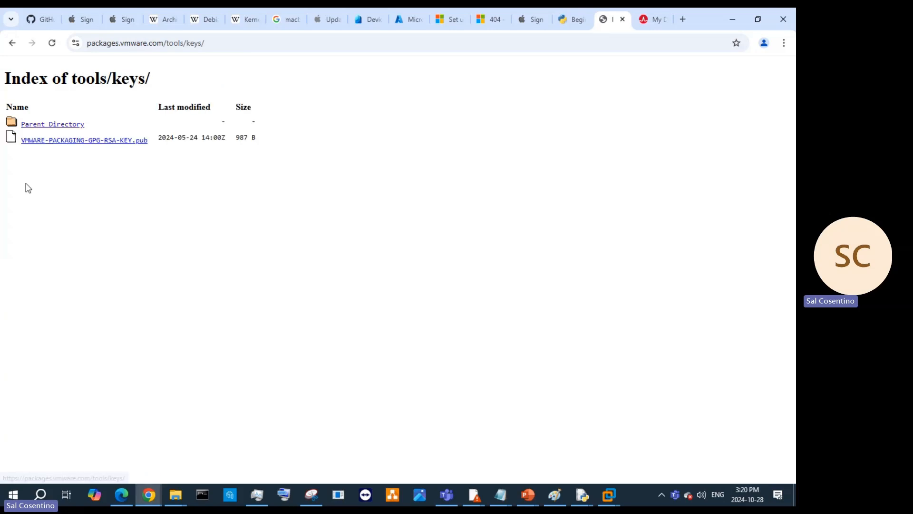
left_click(12, 43)
left_click(29, 159)
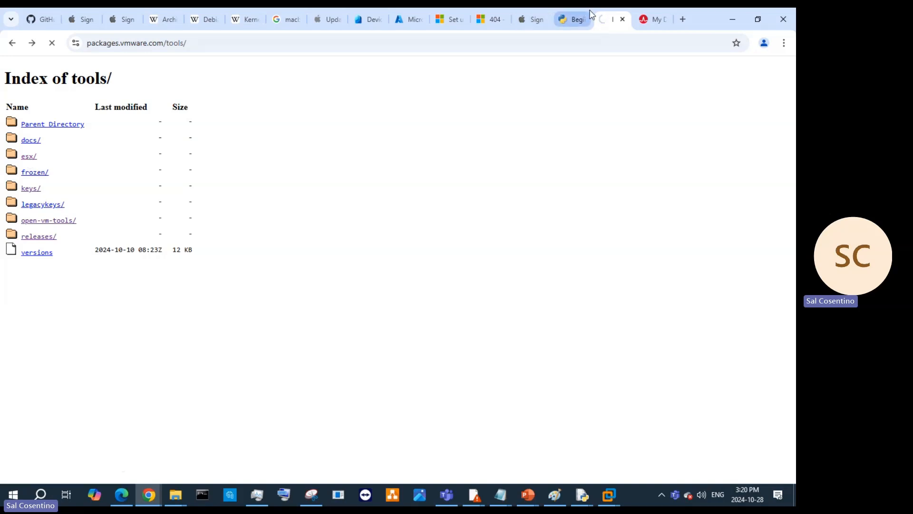
left_click(642, 18)
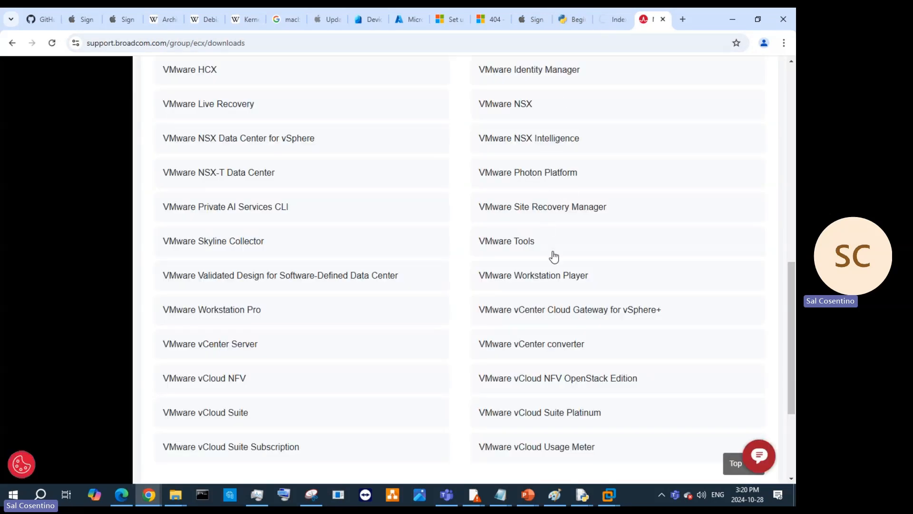
Step: Open VMware Tools downloads, expand the 12.x releases and open the 12.0.0 release
left_click(516, 251)
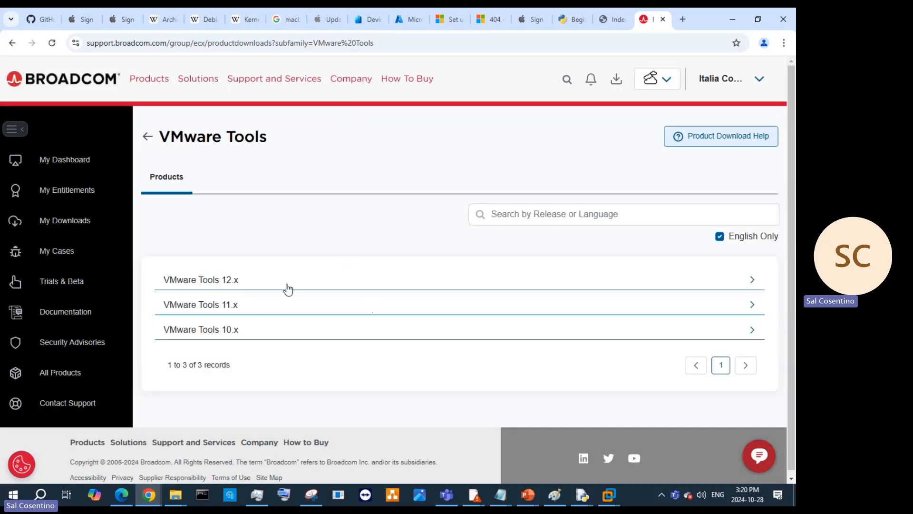
left_click(265, 281)
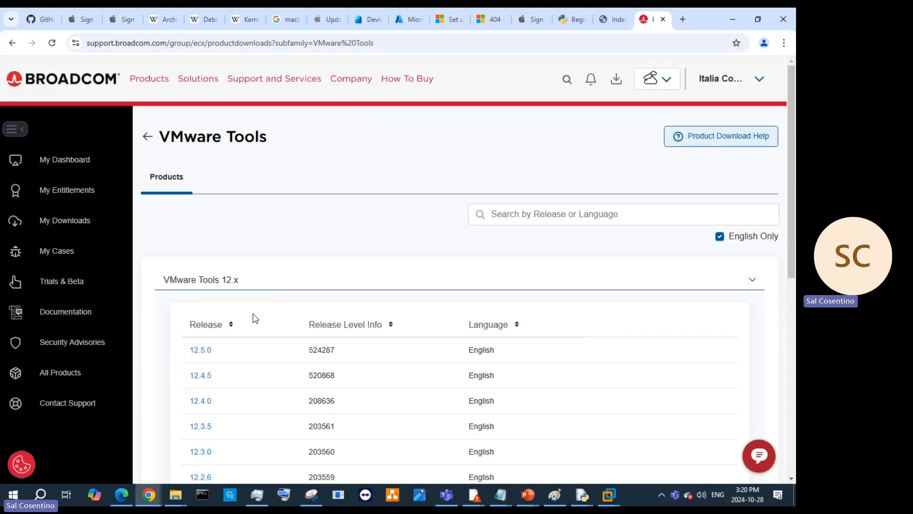
scroll(251, 333, "down", 3)
scroll(251, 342, "down", 3)
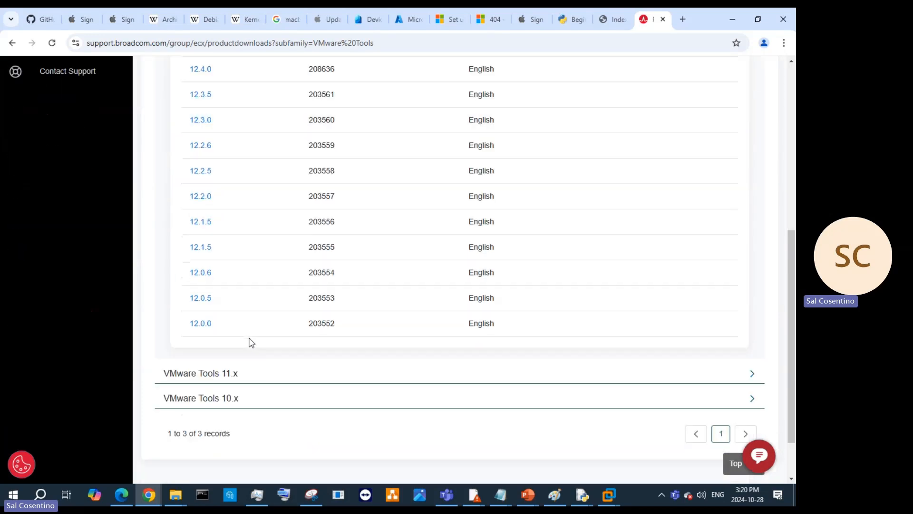
scroll(251, 343, "up", 2)
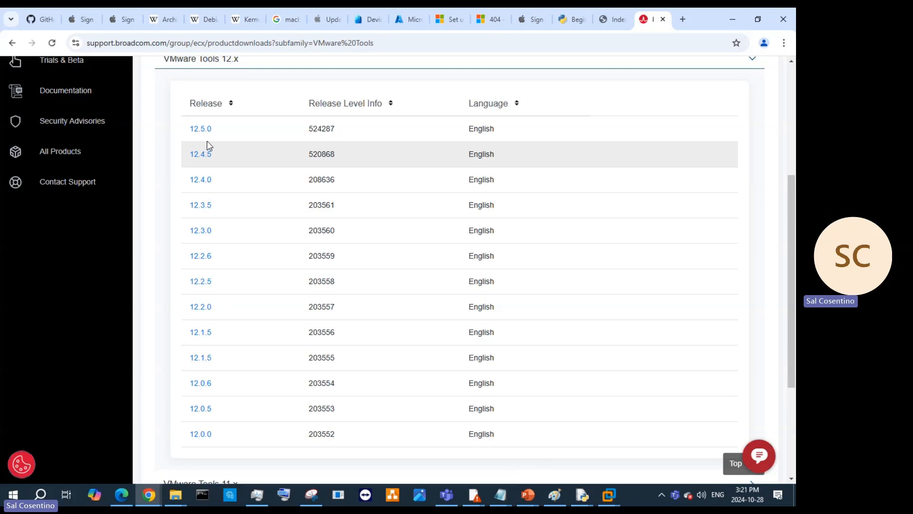
left_click(208, 435)
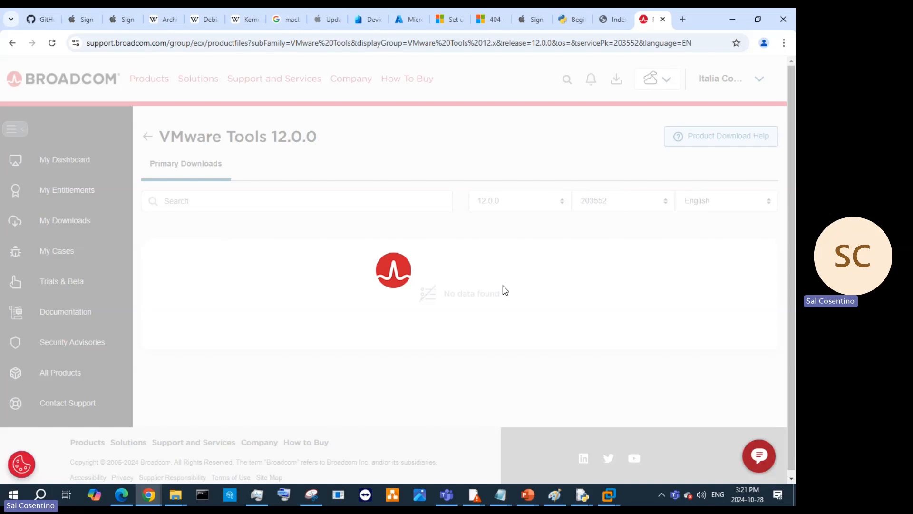
Step: Scroll the 12.0.0 file list to the macOS darwin zip and tar.gz packages (2.72 MB)
scroll(313, 391, "down", 2)
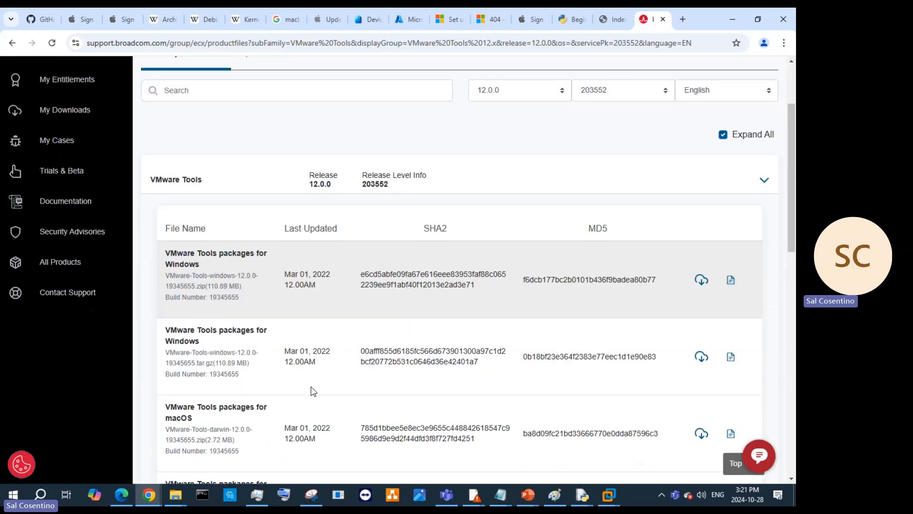
scroll(313, 391, "down", 4)
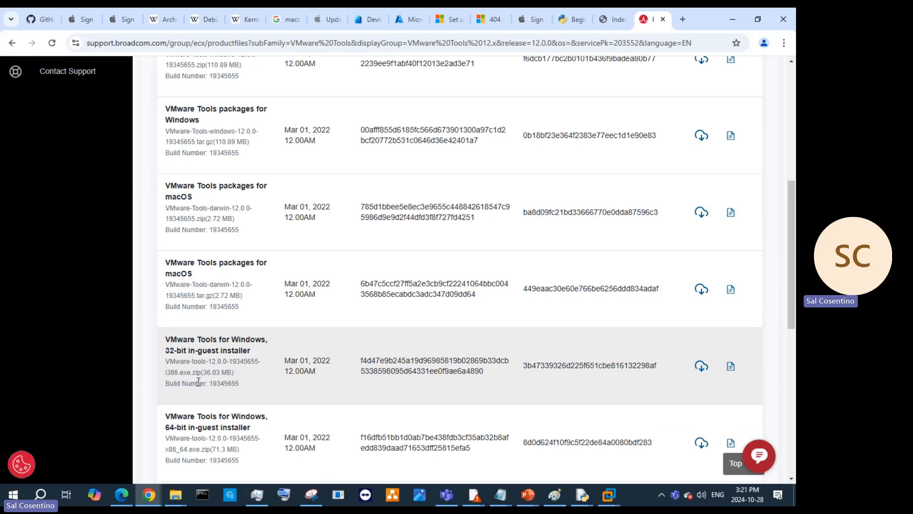
scroll(274, 410, "down", 3)
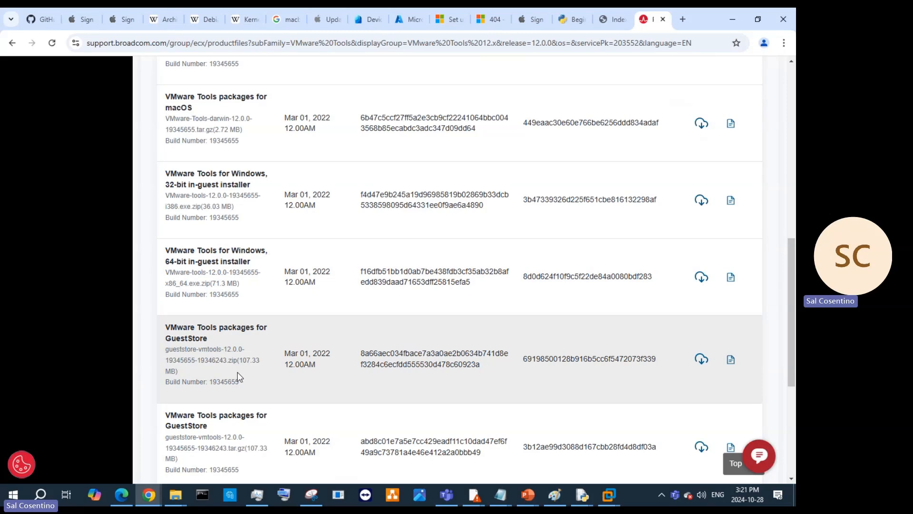
scroll(238, 371, "up", 1)
scroll(238, 369, "up", 4)
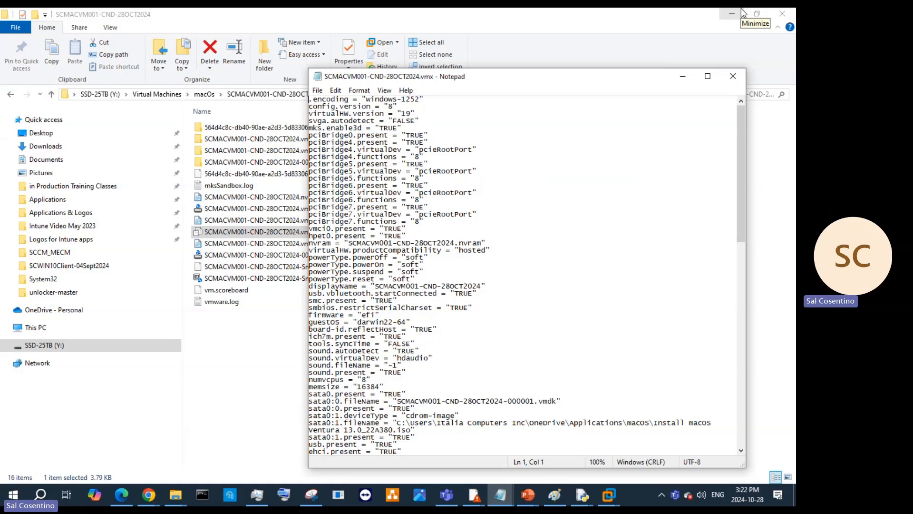
Step: Minimize the Notepad .vmx window and the VM folder to reveal VMware Workstation
left_click(530, 495)
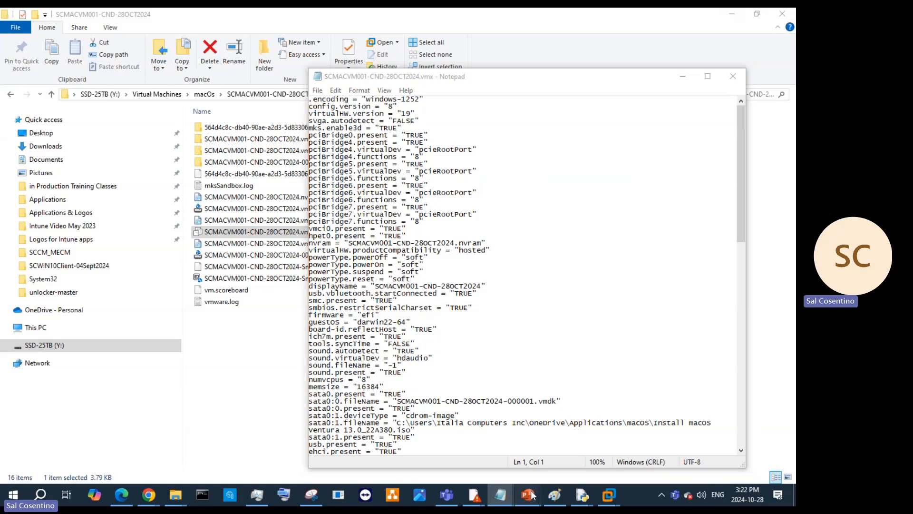
mouse_move(745, 452)
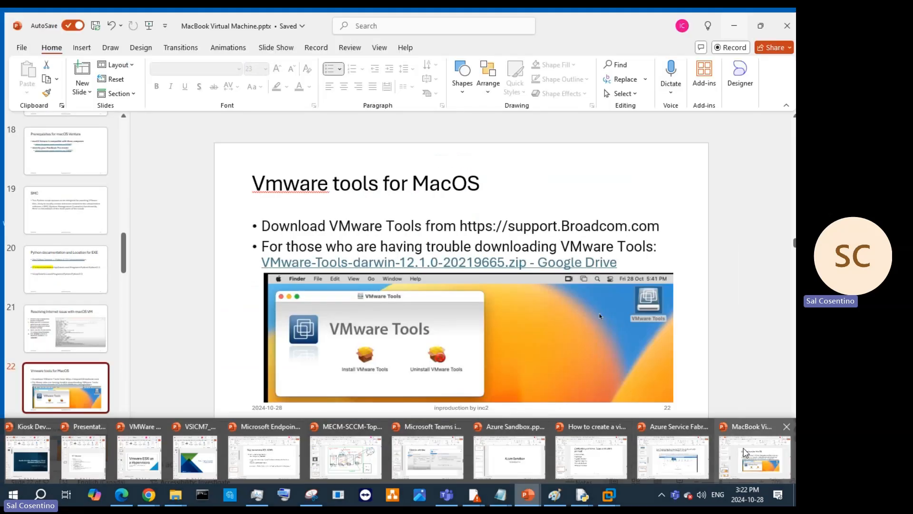
mouse_move(706, 459)
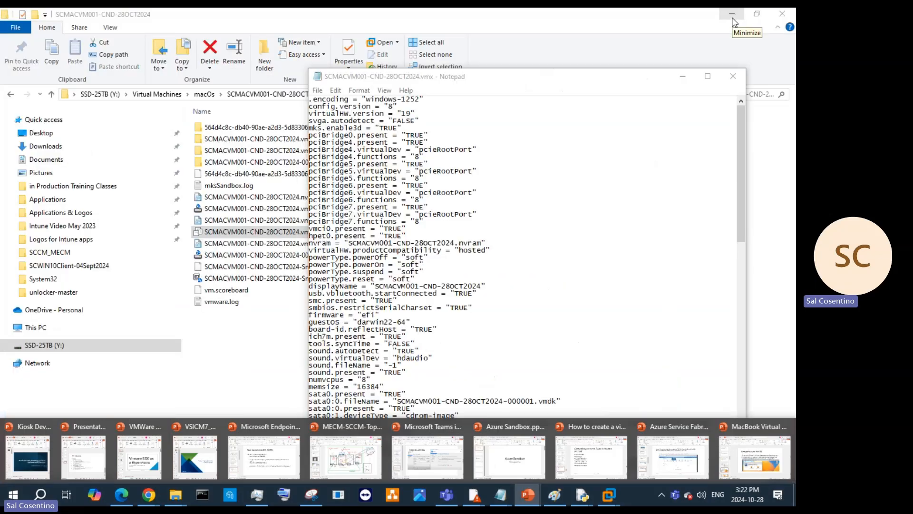
left_click(683, 76)
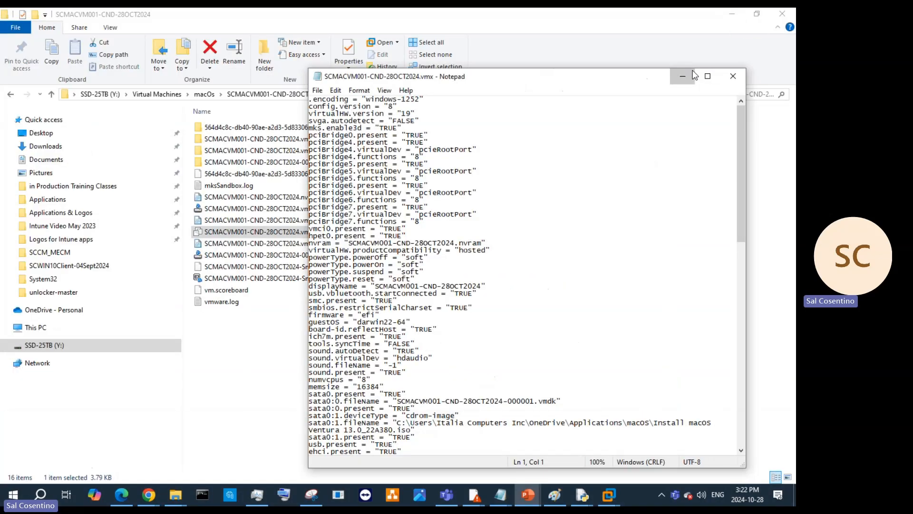
left_click(744, 13)
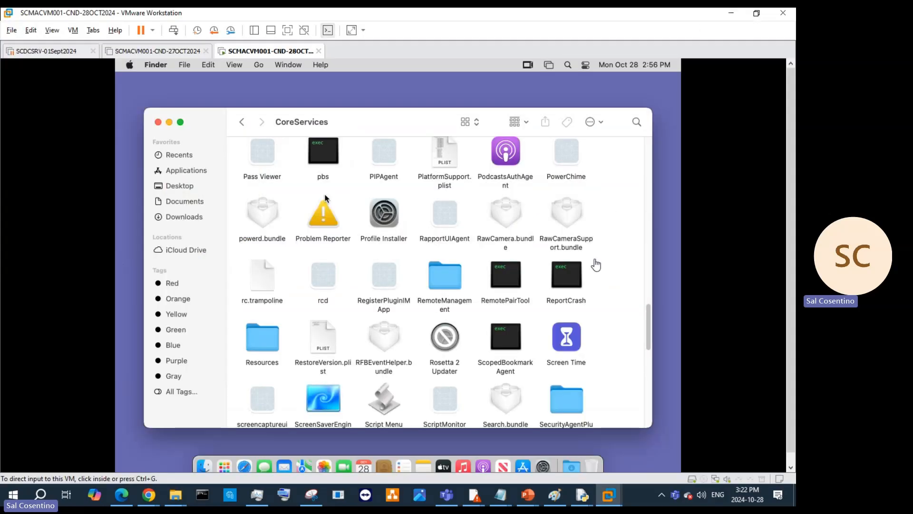
Step: Wake the macOS VM to its lock screen, then bring the MacBook Virtual Machine presentation forward
left_click(647, 206)
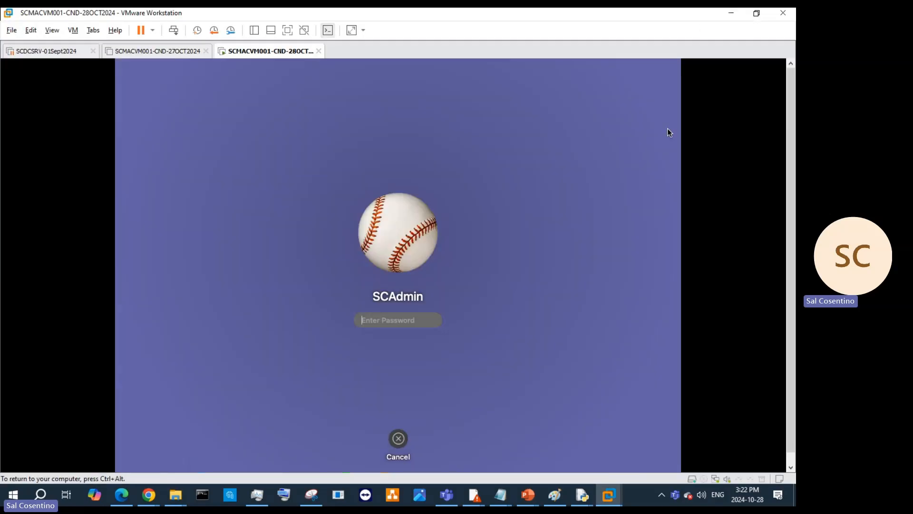
key("ctrl+alt")
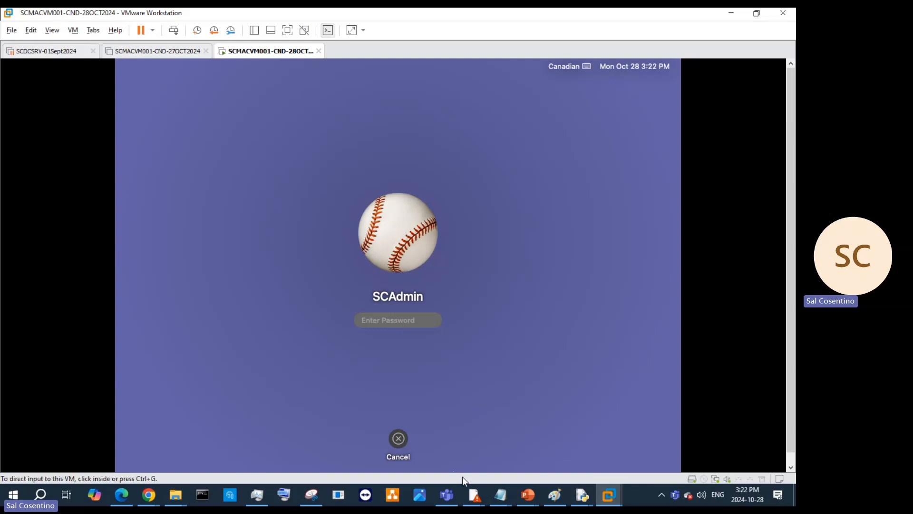
mouse_move(528, 495)
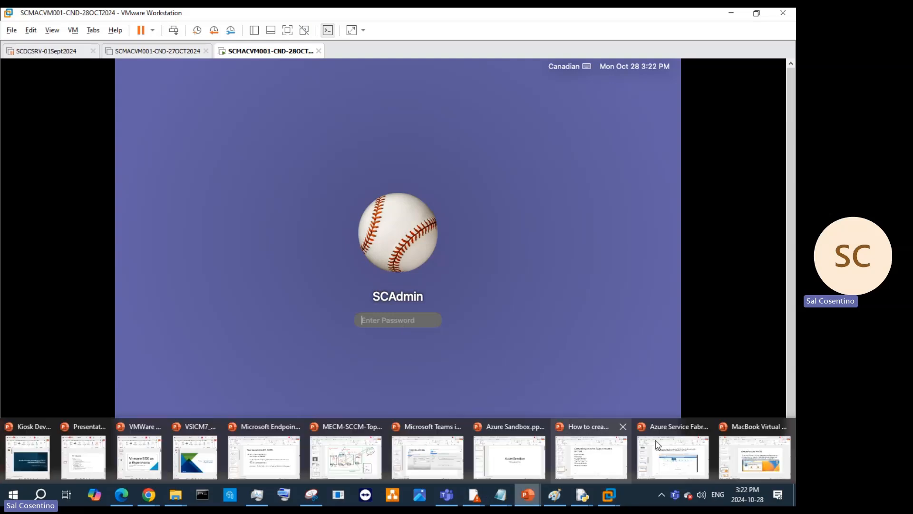
left_click(731, 452)
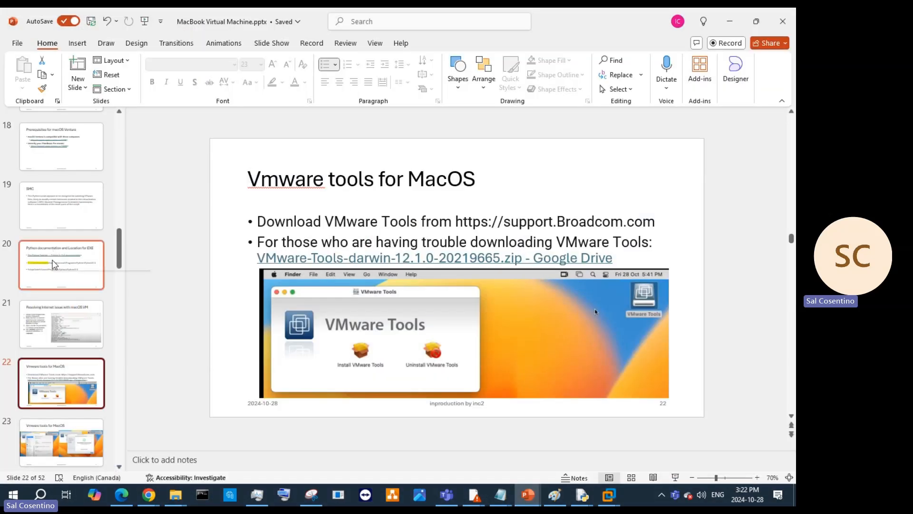
Step: Move through the slide thumbnails to slide 25, the Microsoft Intune enrollment guide
scroll(61, 341, "down", 3)
left_click(64, 345)
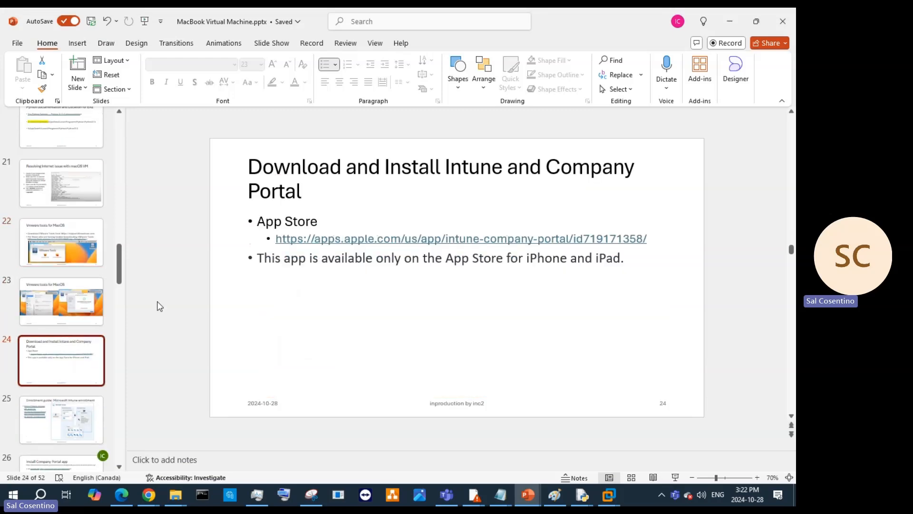
left_click(88, 408)
scroll(87, 342, "up", 2)
left_click(86, 283)
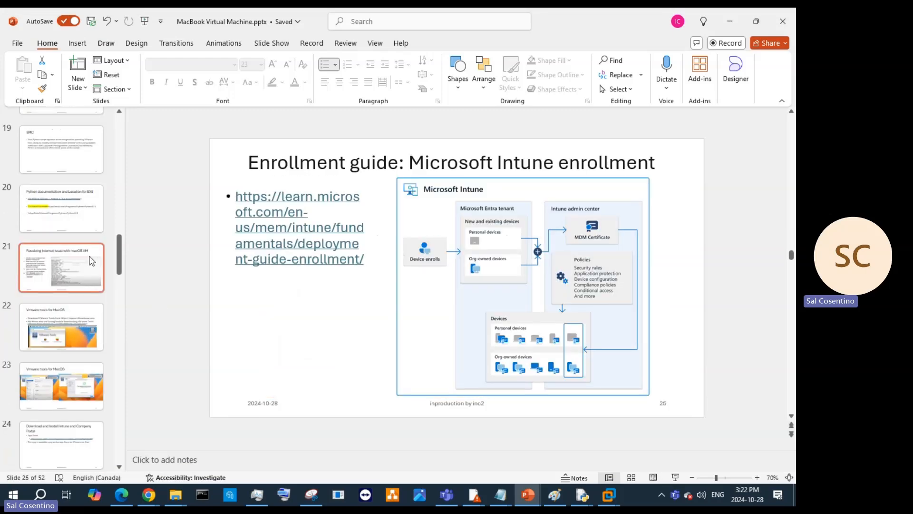
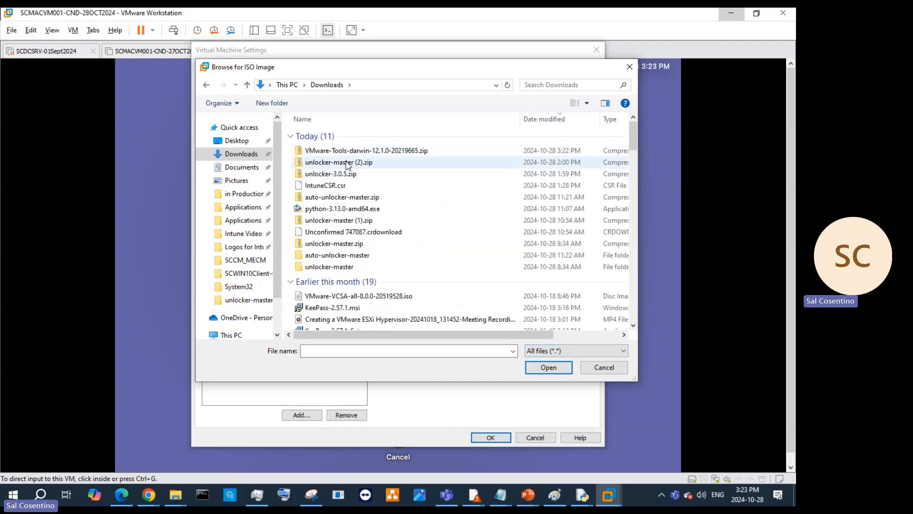
Step: Select the VMware-Tools-darwin zip as the disc image, then bring forward the vmtools Explorer window
double_click(383, 150)
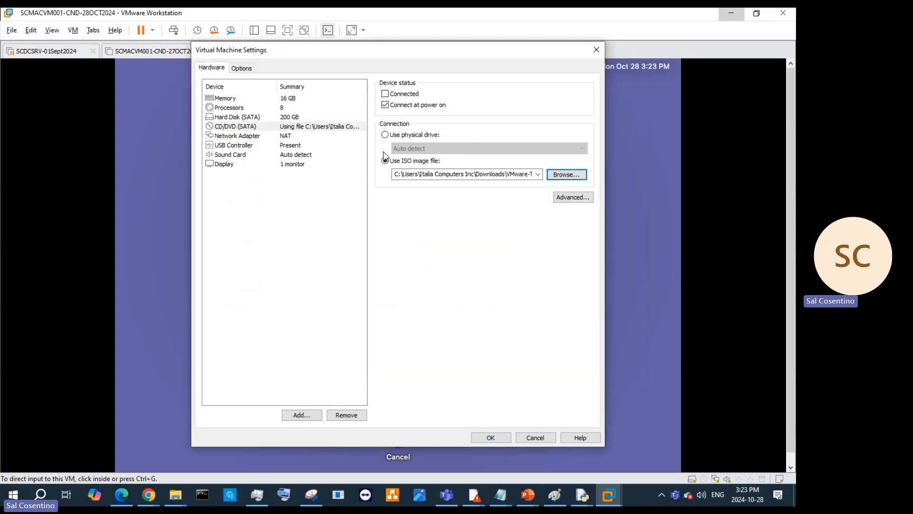
left_click(566, 175)
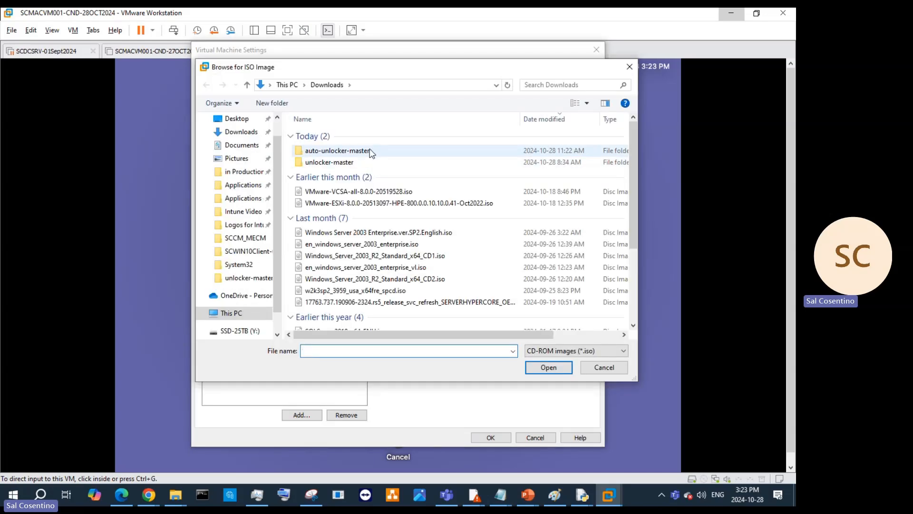
left_click(628, 64)
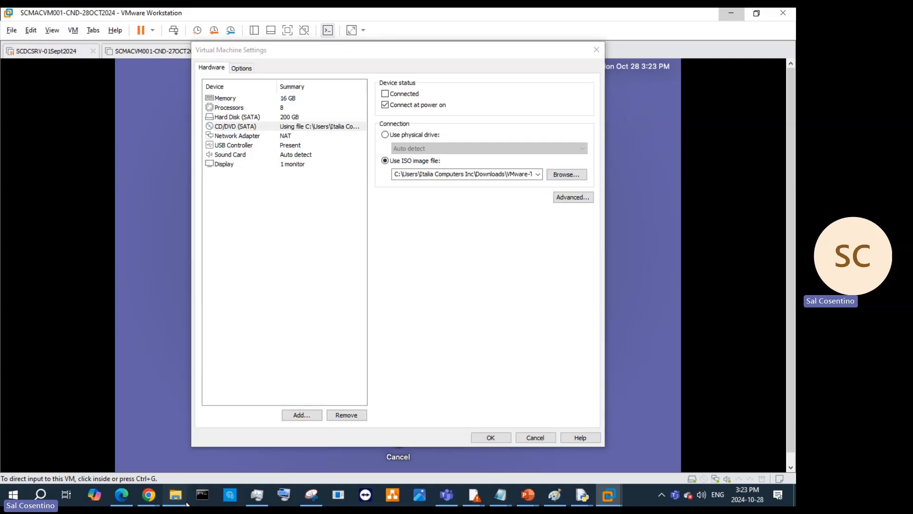
mouse_move(186, 502)
left_click(405, 462)
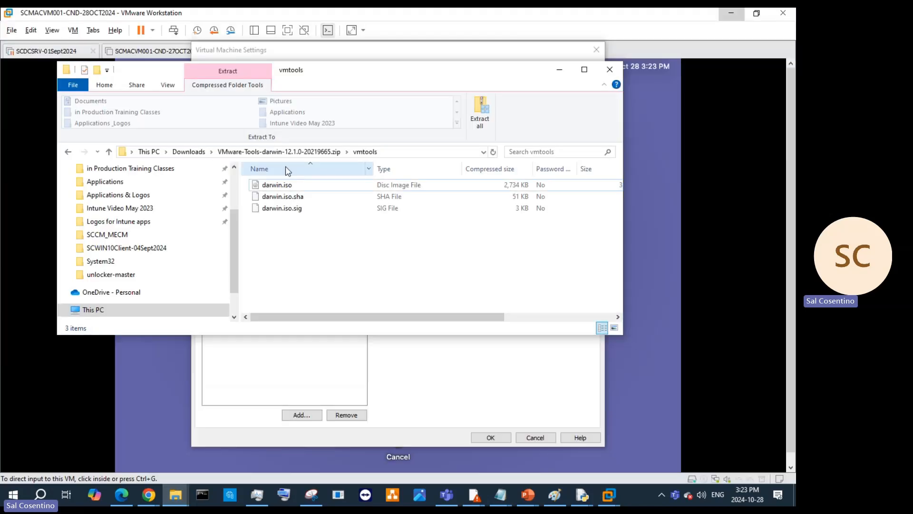
Step: Extract VMware-Tools-darwin-12.1.0-20219665.zip into its own folder in Downloads
left_click(314, 152)
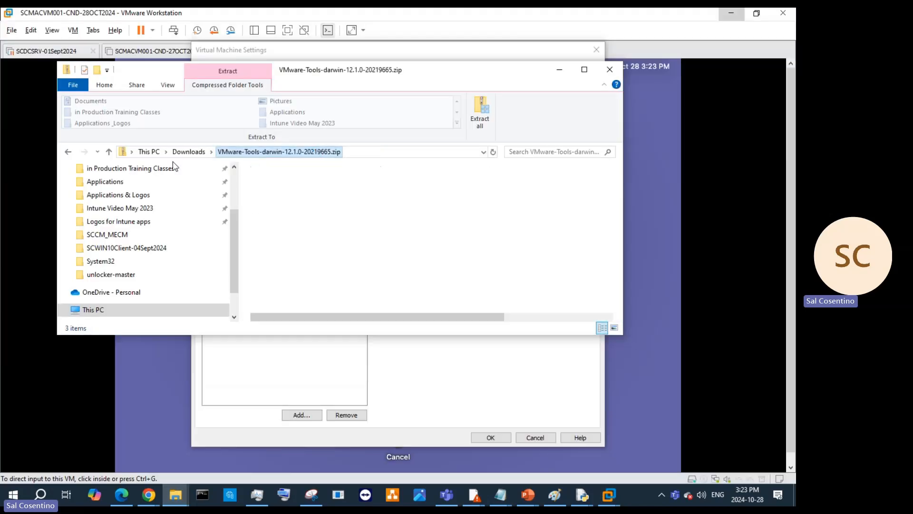
left_click(188, 151)
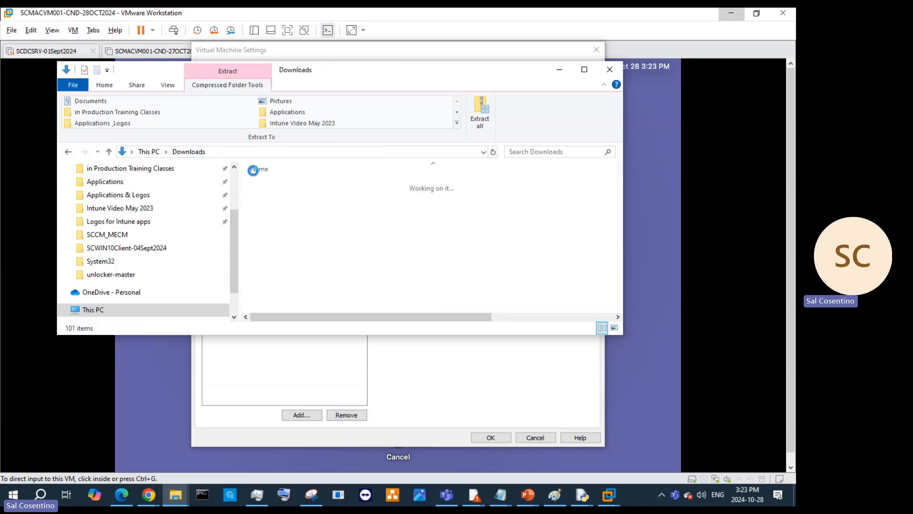
scroll(336, 203, "down", 2)
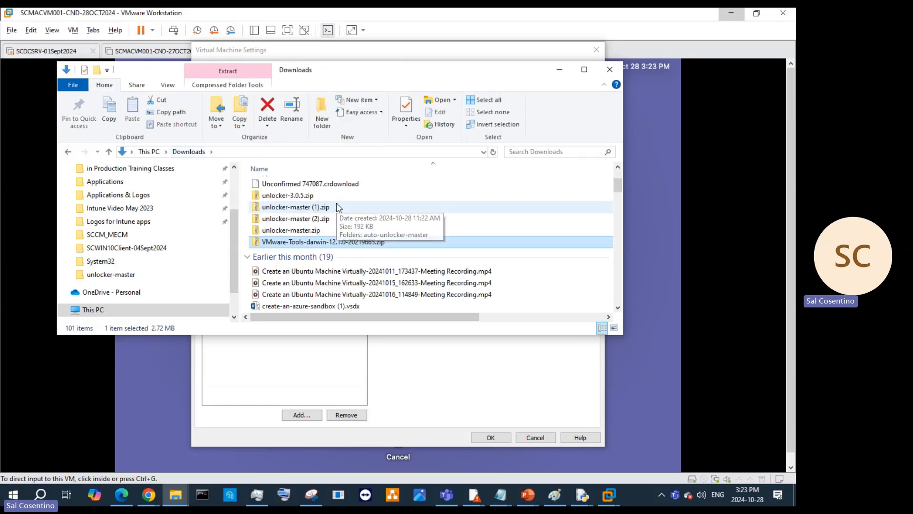
right_click(337, 242)
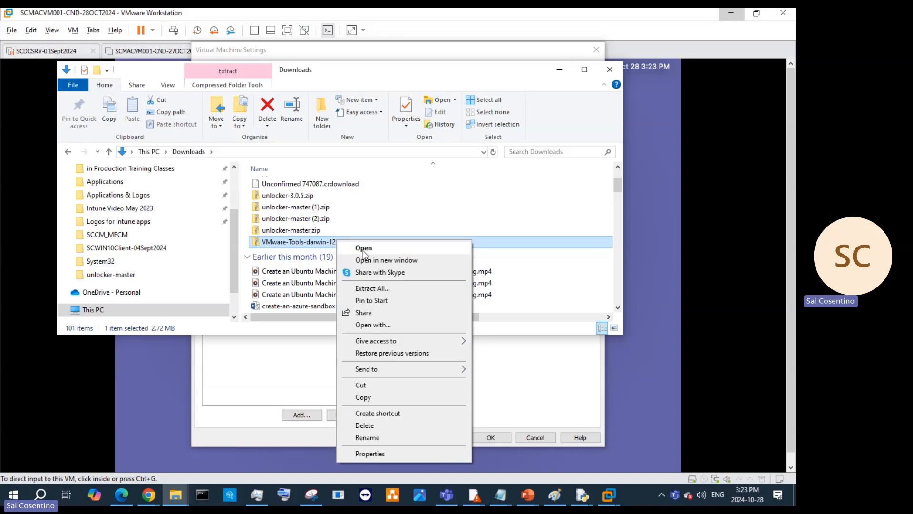
left_click(397, 289)
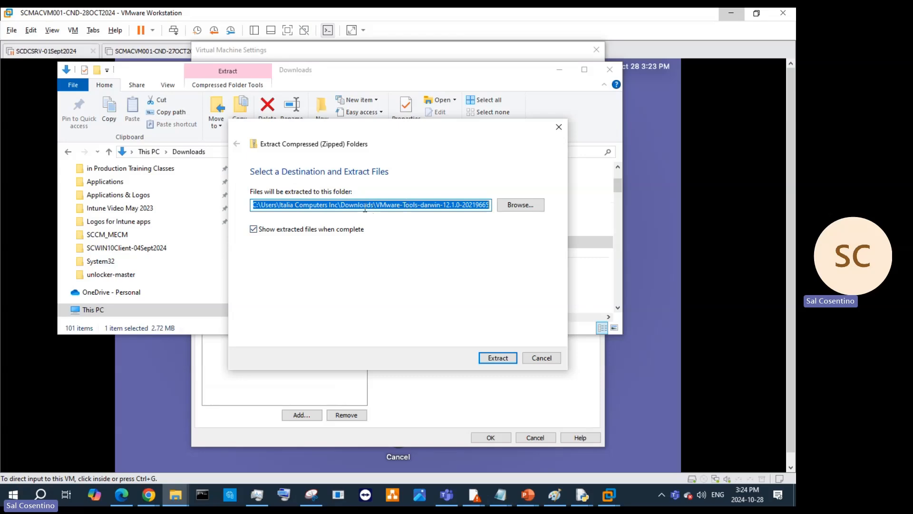
left_click(493, 362)
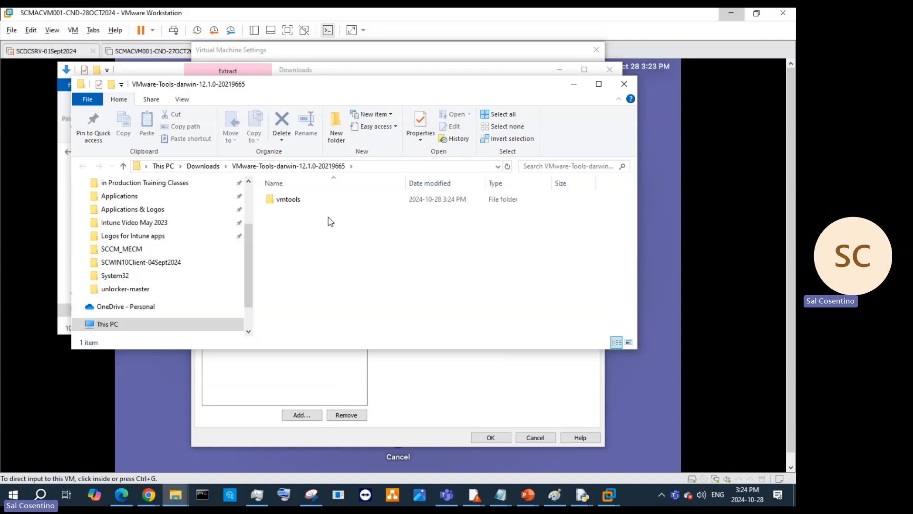
Step: Check that the extracted vmtools folder holds darwin.iso, then return to Virtual Machine Settings
double_click(290, 200)
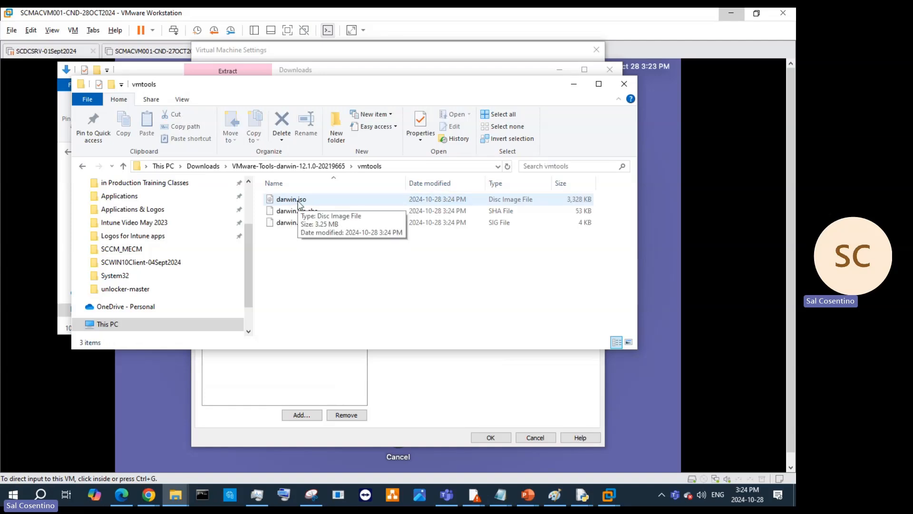
left_click(624, 84)
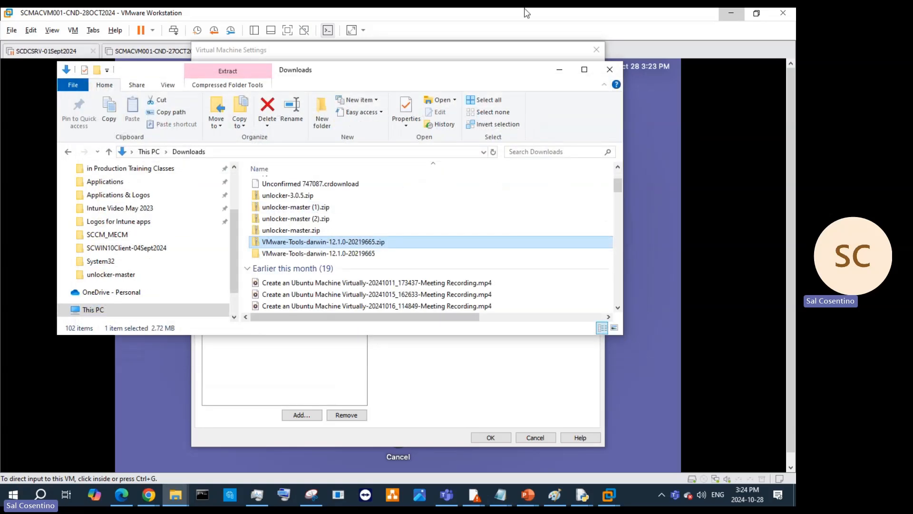
left_click(515, 51)
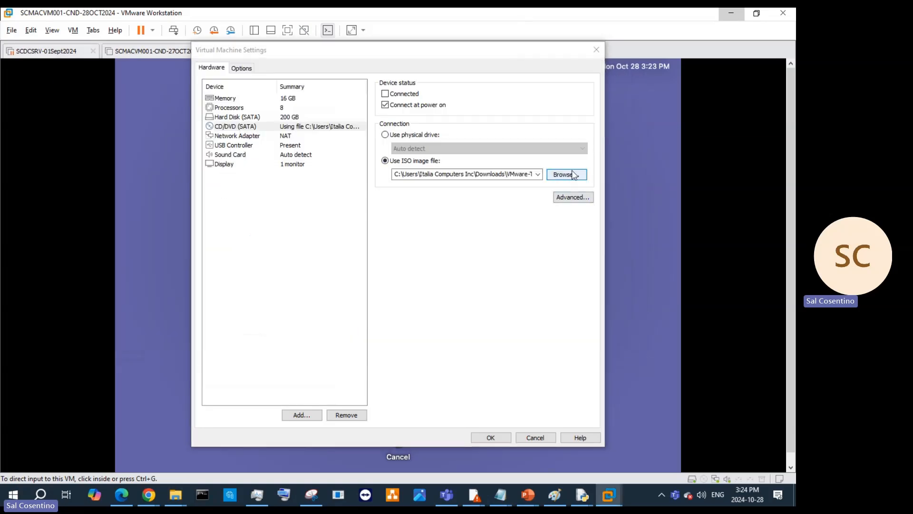
Step: Set the CD/DVD image to the extracted vmtools\darwin.iso, save the settings, and focus the VM
left_click(574, 175)
double_click(382, 150)
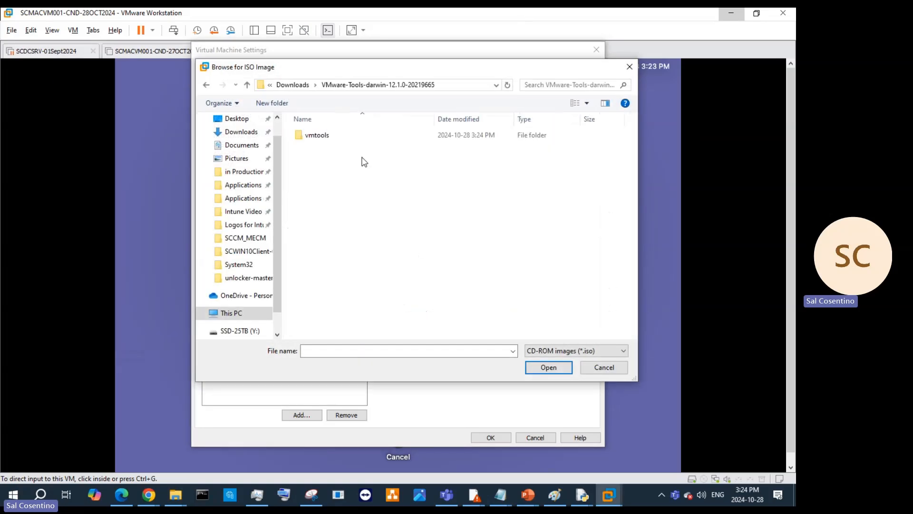
double_click(325, 138)
left_click(332, 137)
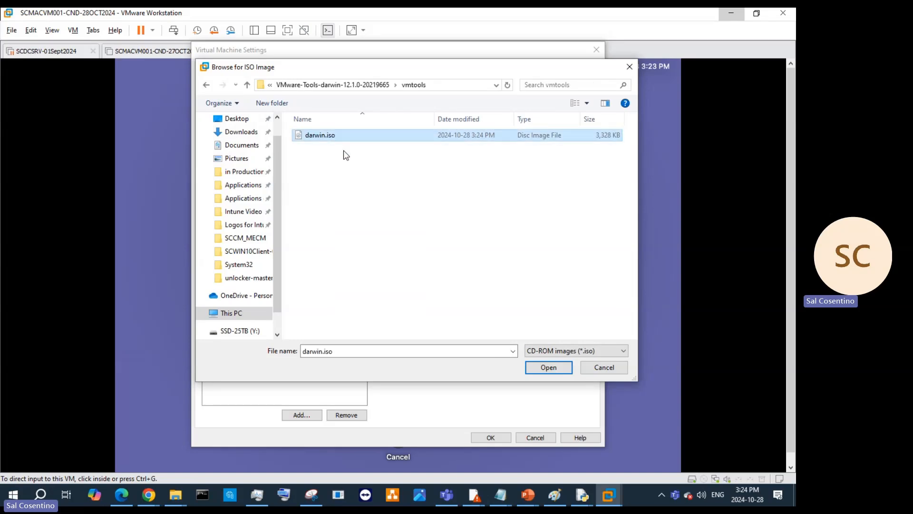
left_click(548, 367)
left_click(489, 438)
left_click(419, 328)
Step: Log in to macOS with the account password and look through Finder's menus
type("••••••••")
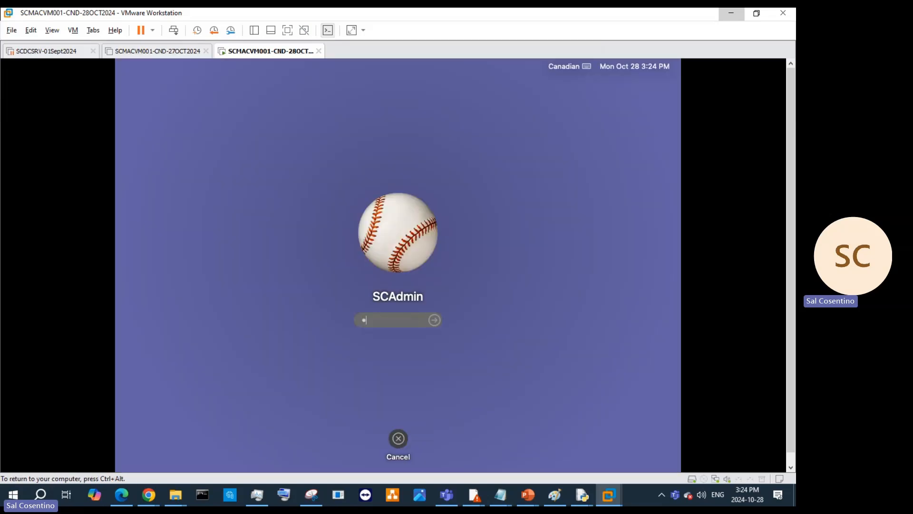
type("••••••")
key("Return")
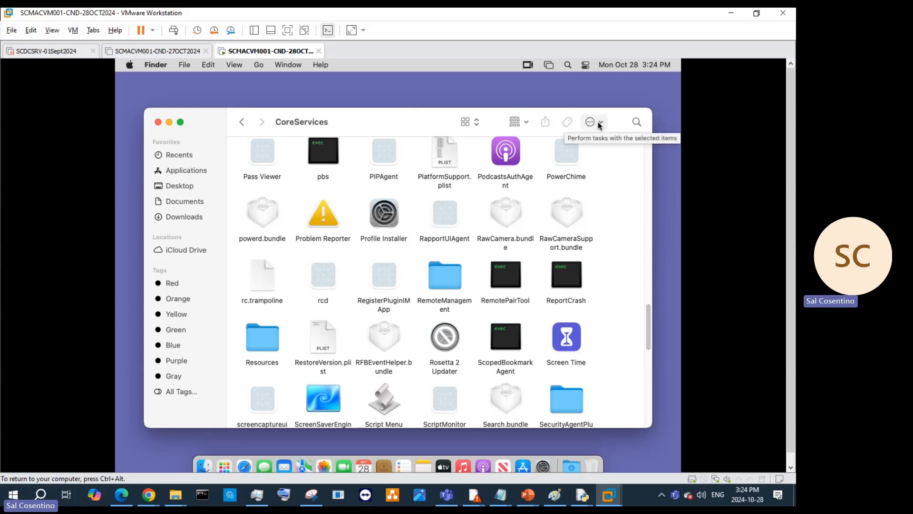
left_click(626, 88)
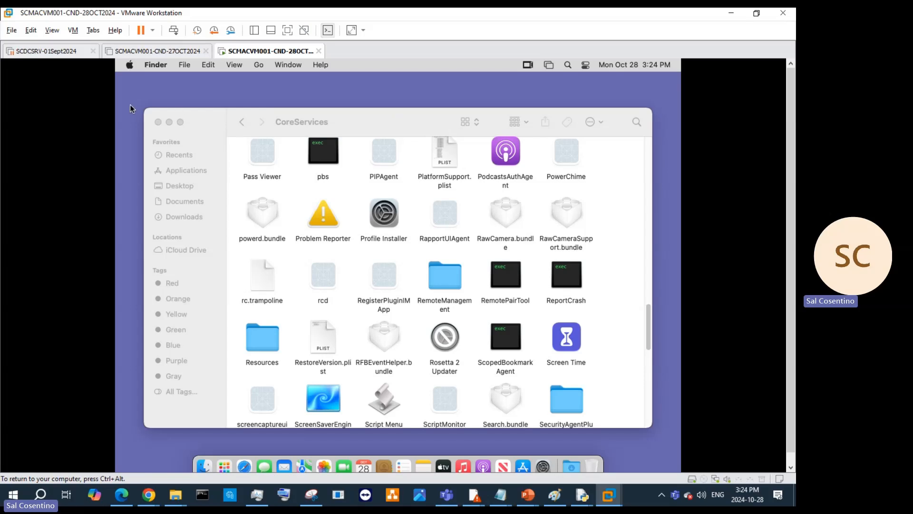
left_click(180, 66)
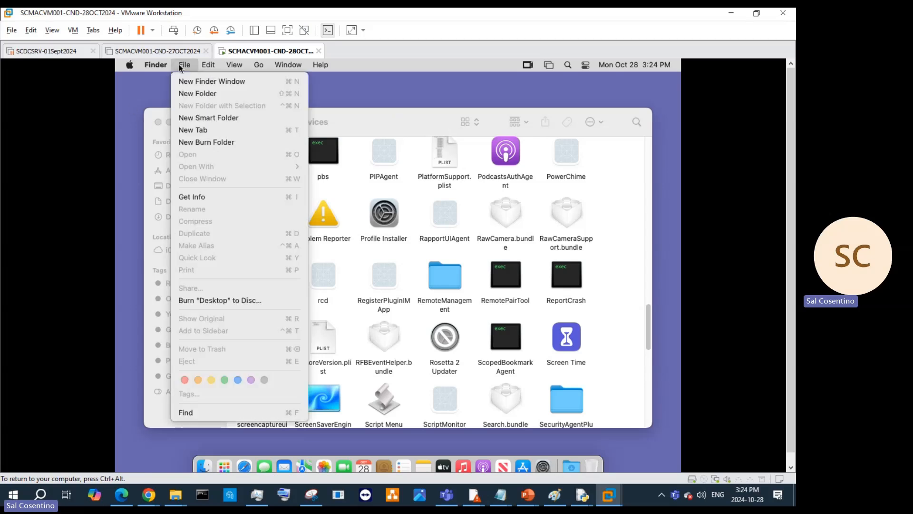
mouse_move(143, 67)
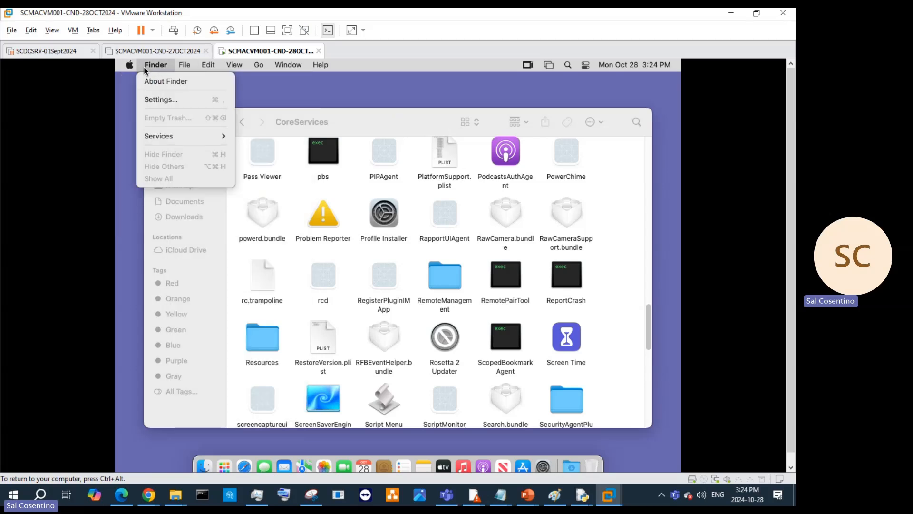
mouse_move(177, 139)
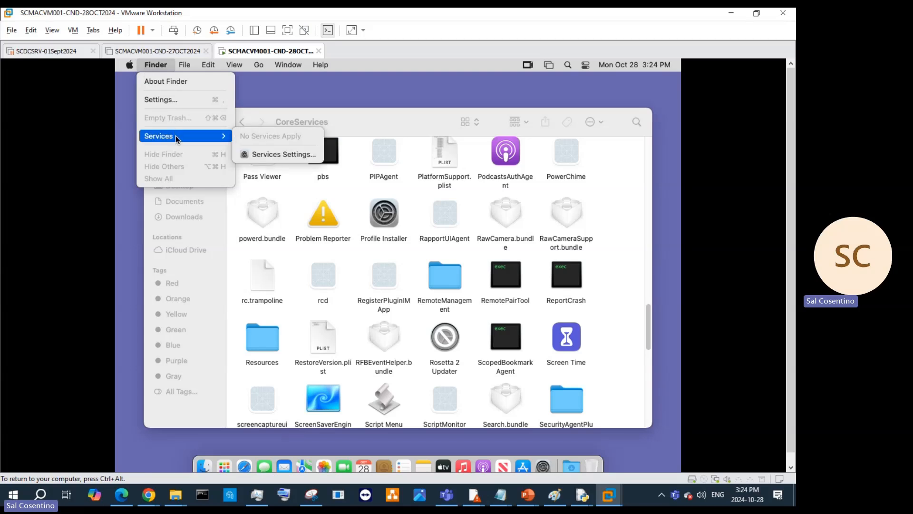
left_click(493, 89)
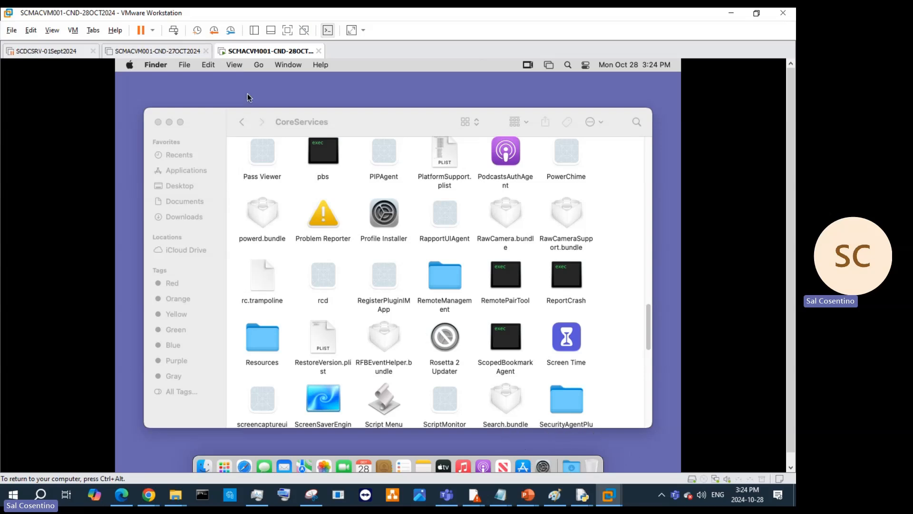
Step: Open a Finder window on Desktop, then bring up the VM tab's Power options
left_click(259, 67)
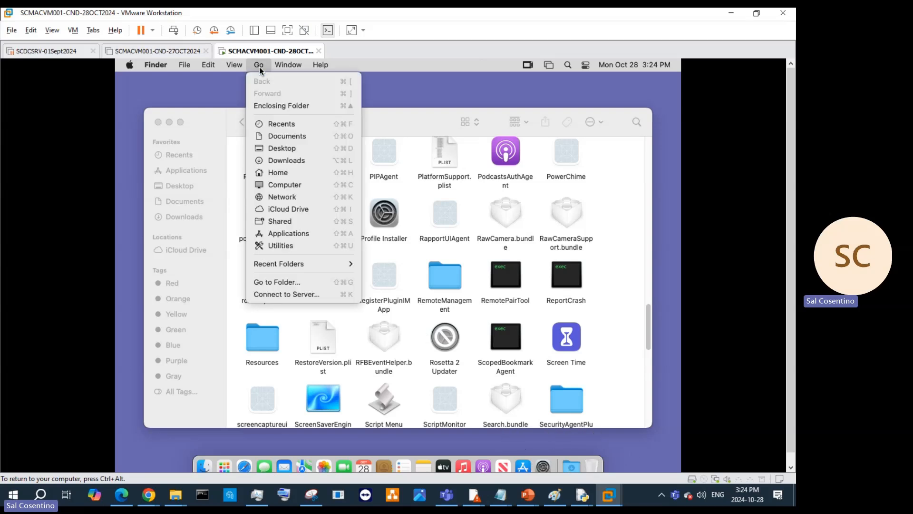
left_click(295, 148)
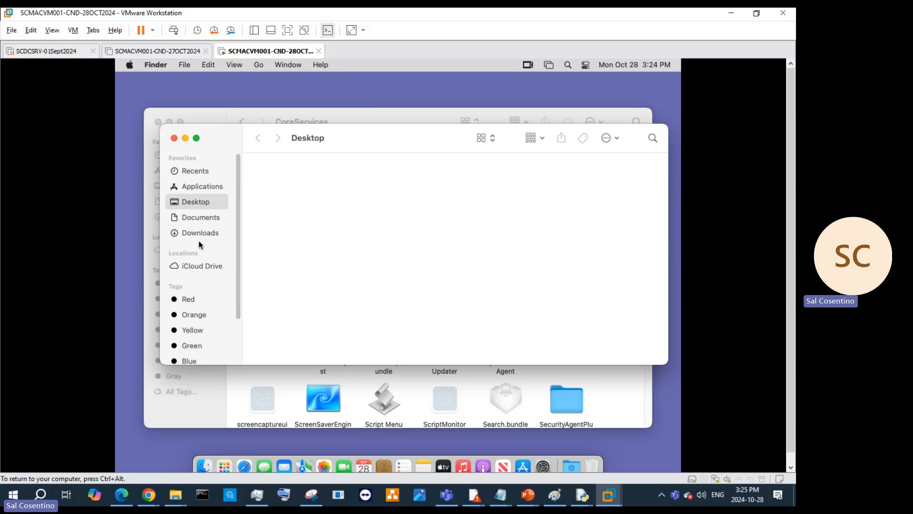
left_click(193, 218)
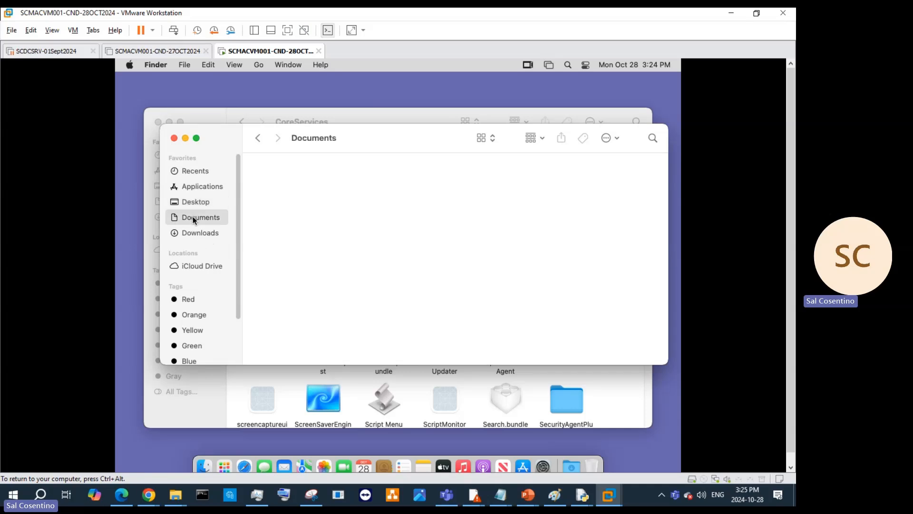
left_click(192, 204)
right_click(298, 52)
mouse_move(319, 73)
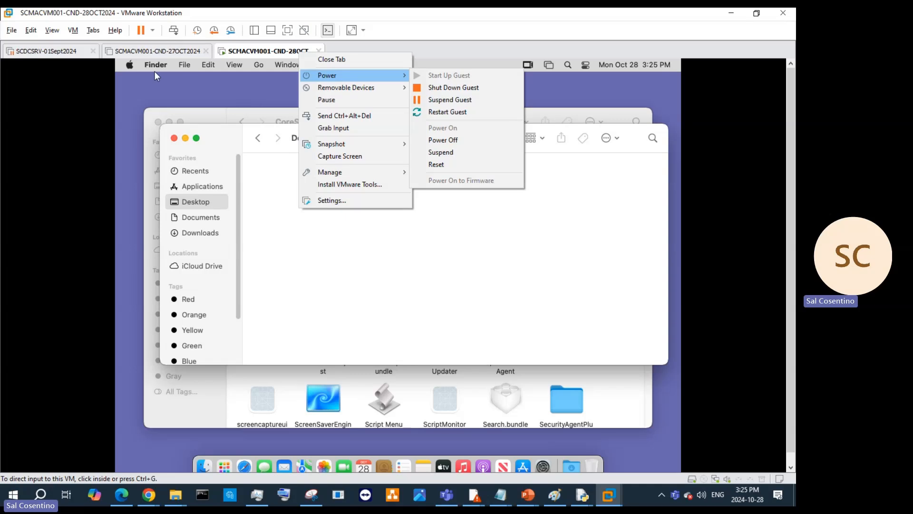
left_click(132, 69)
left_click(131, 67)
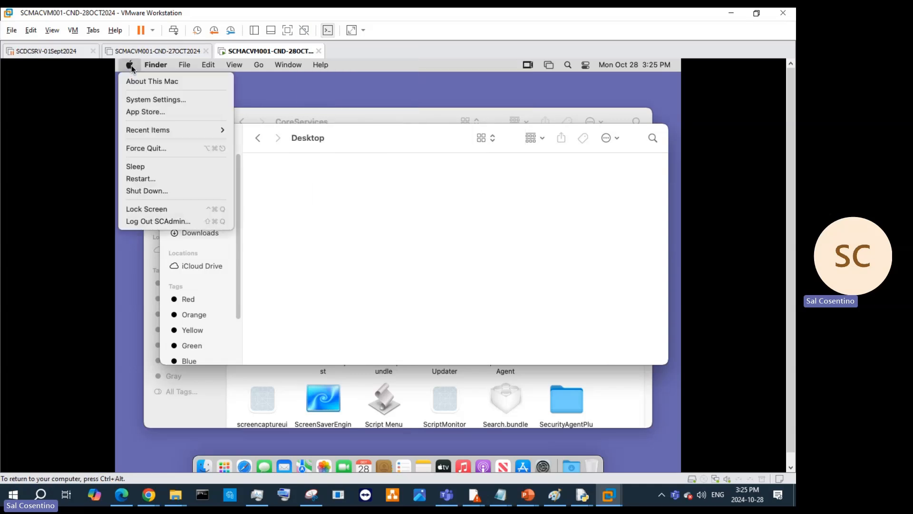
left_click(159, 224)
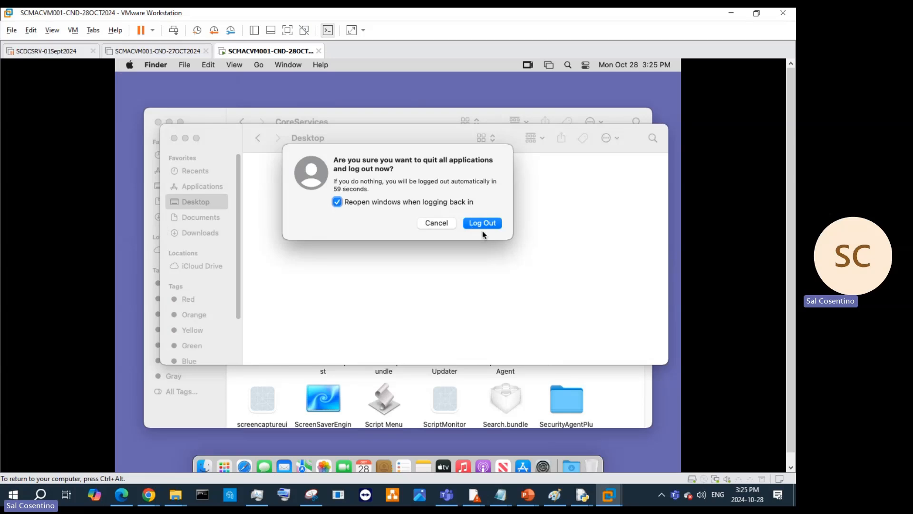
left_click(482, 221)
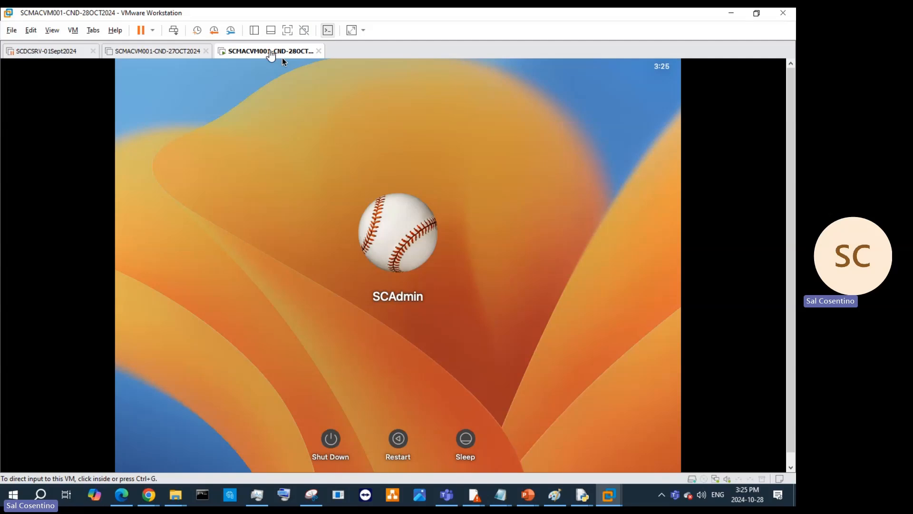
right_click(272, 52)
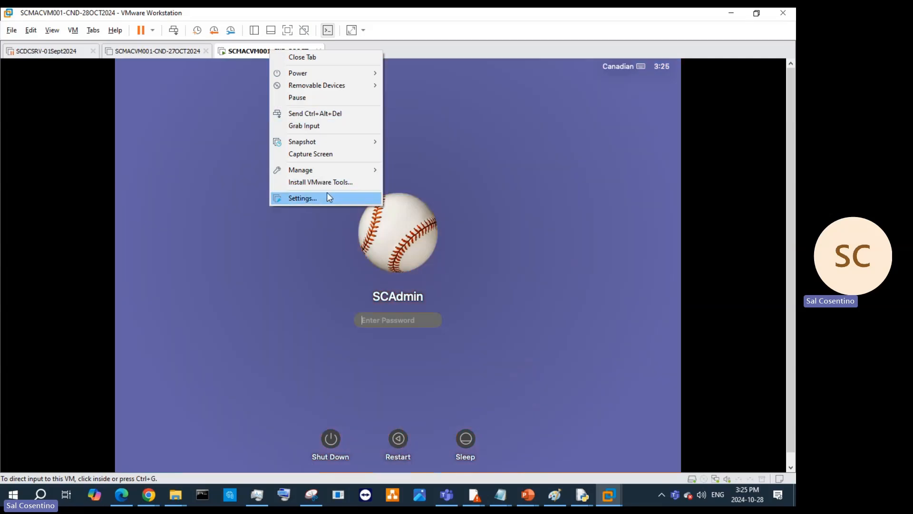
left_click(327, 191)
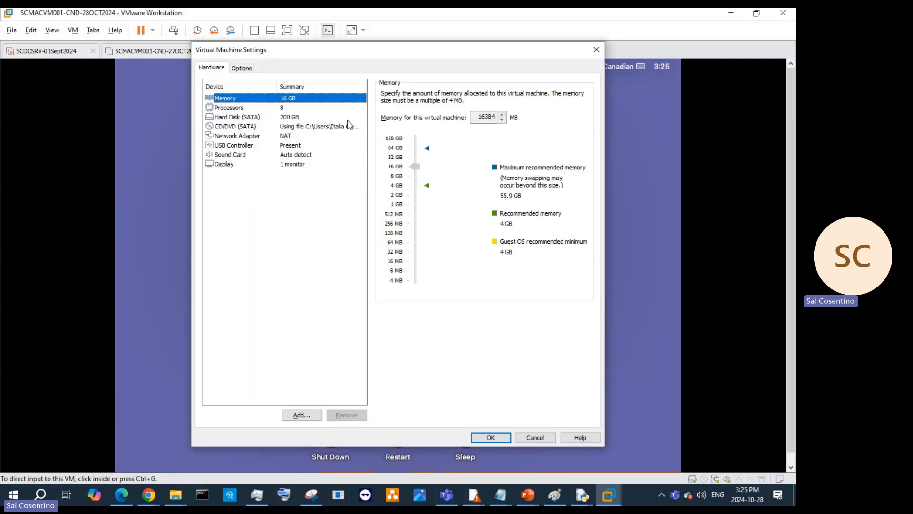
left_click(344, 127)
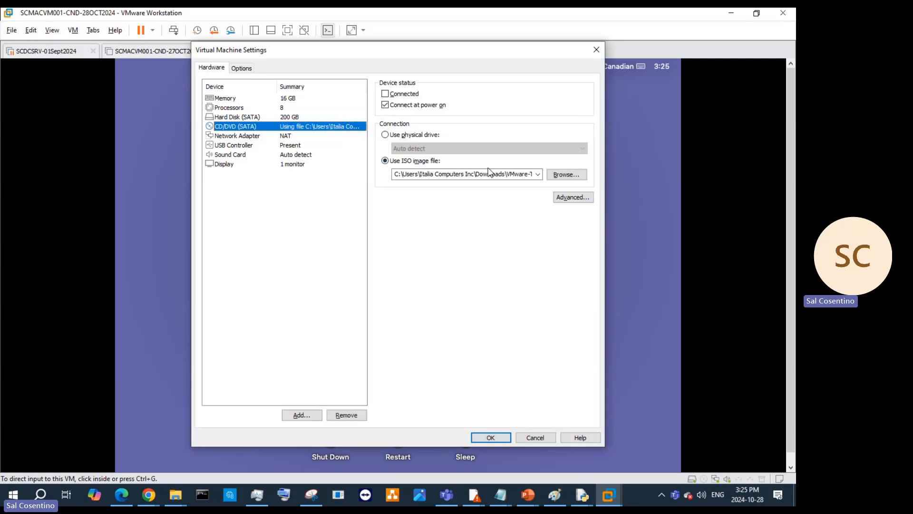
left_click(463, 174)
left_click(596, 50)
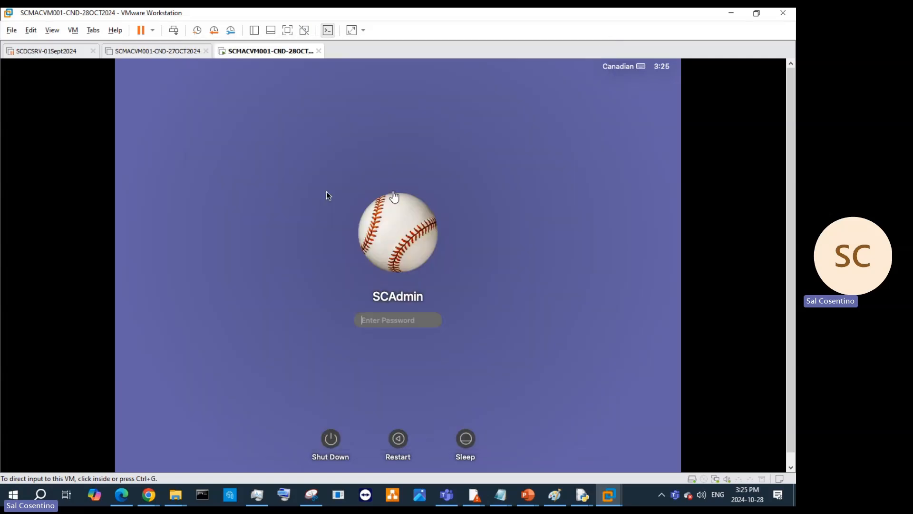
Step: Log in to the macOS VM with the account password and close the CoreServices window
left_click(392, 317)
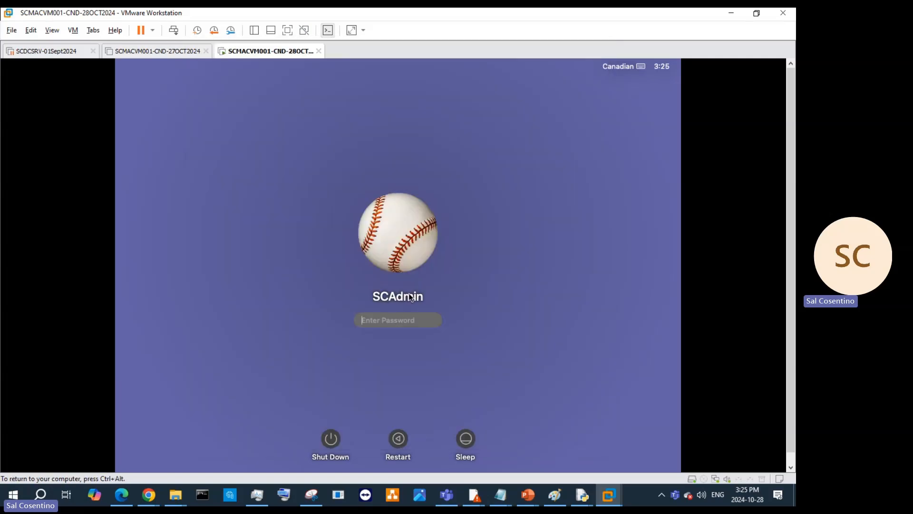
type("**************")
key("Return")
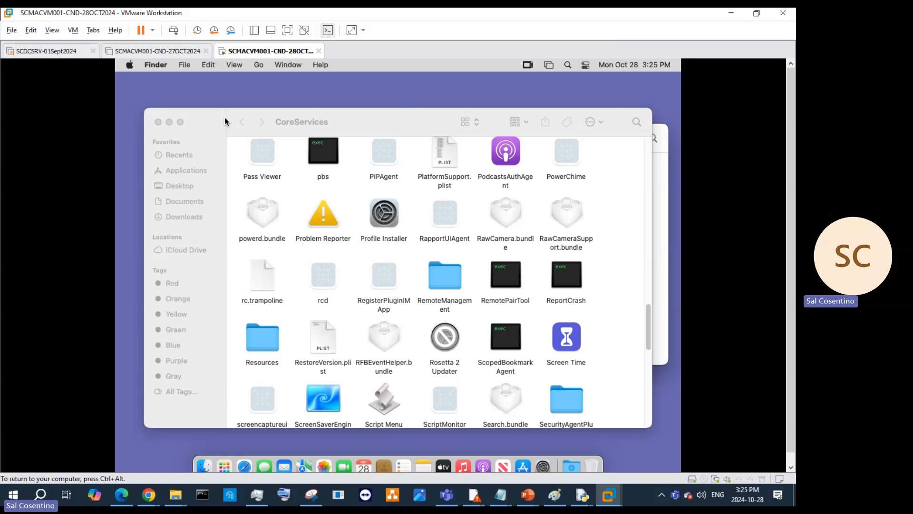
left_click(157, 122)
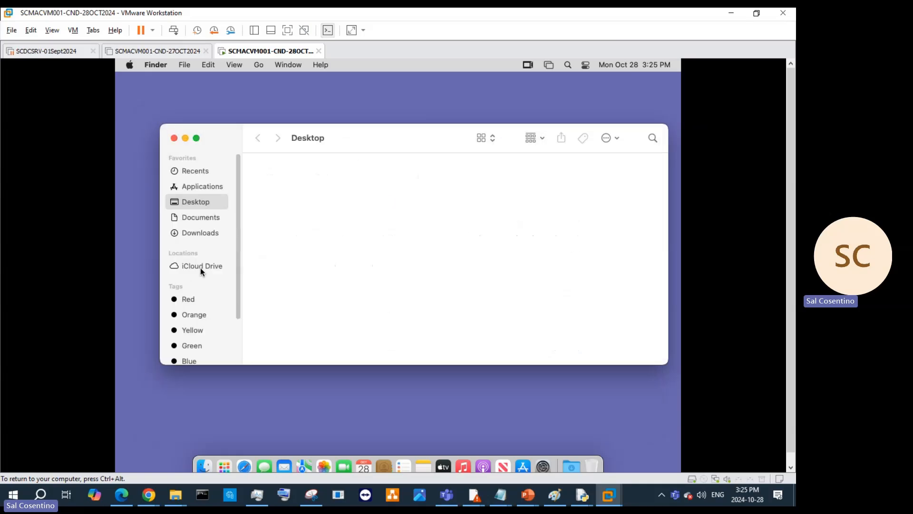
scroll(201, 268, "down", 3)
scroll(200, 269, "up", 3)
Step: Browse Computer > SCVM001-CND > Users > the user's home > Desktop and confirm it is empty
left_click(252, 64)
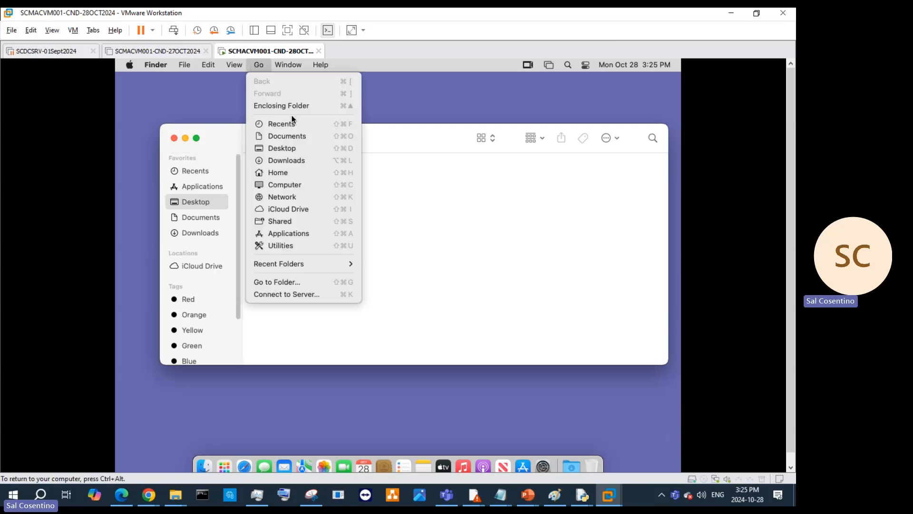
left_click(293, 172)
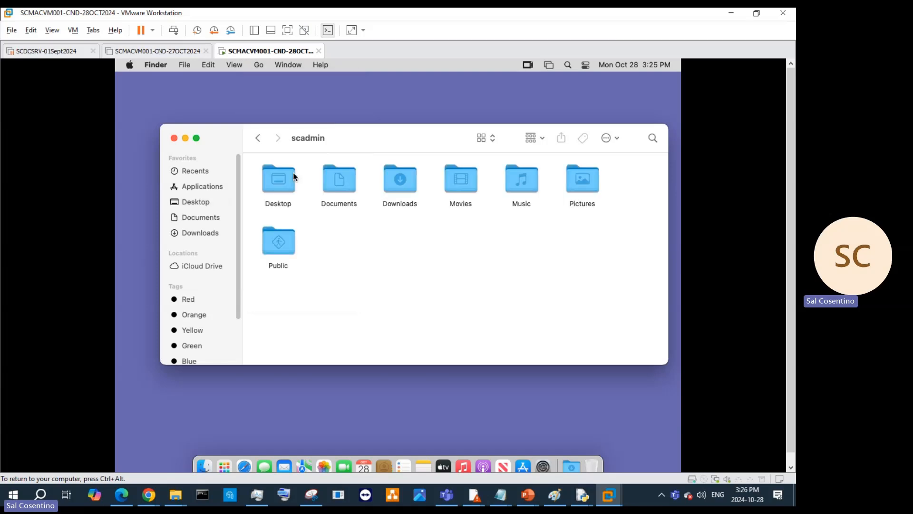
double_click(292, 175)
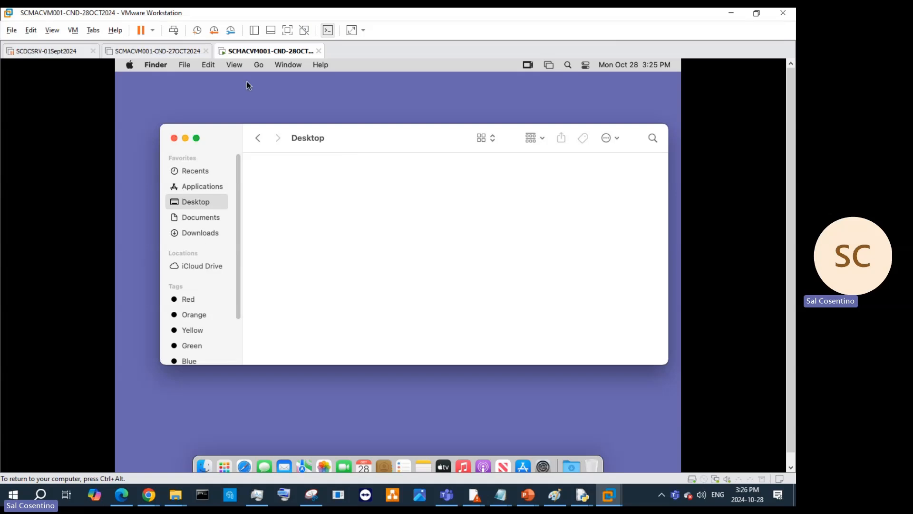
left_click(257, 66)
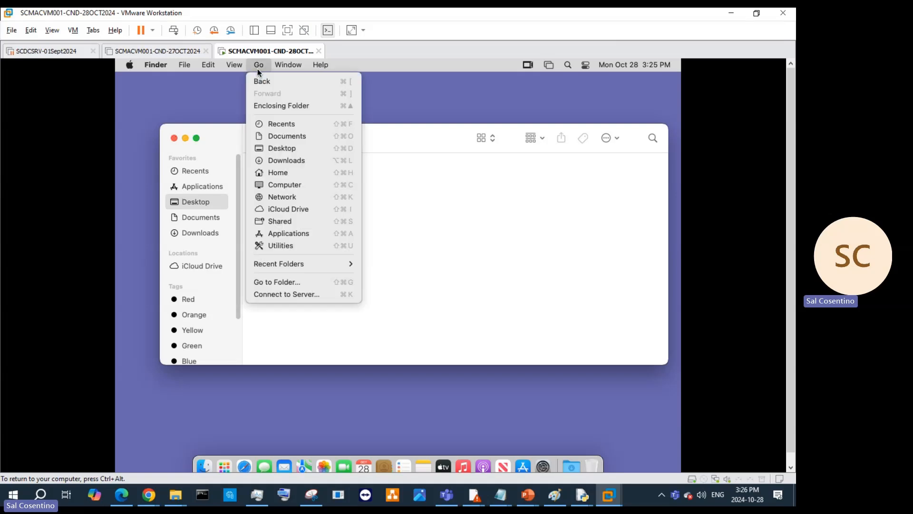
left_click(285, 186)
double_click(336, 190)
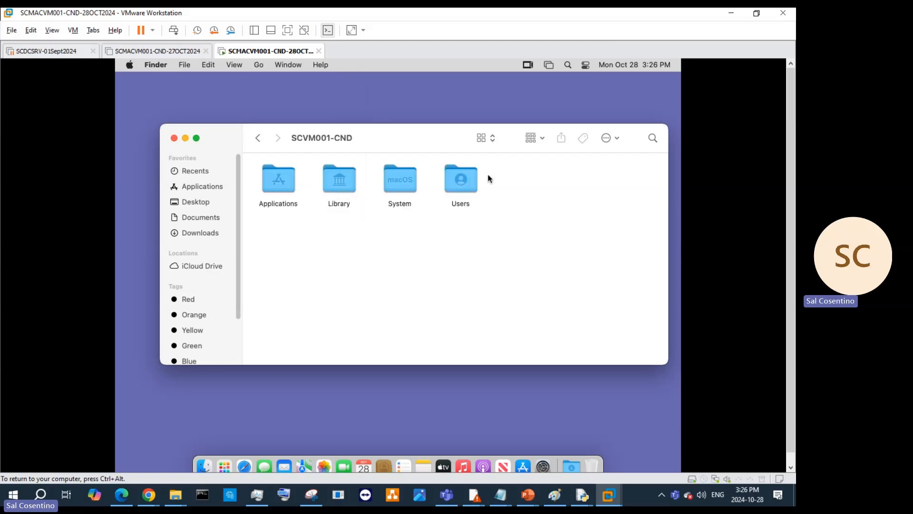
double_click(476, 177)
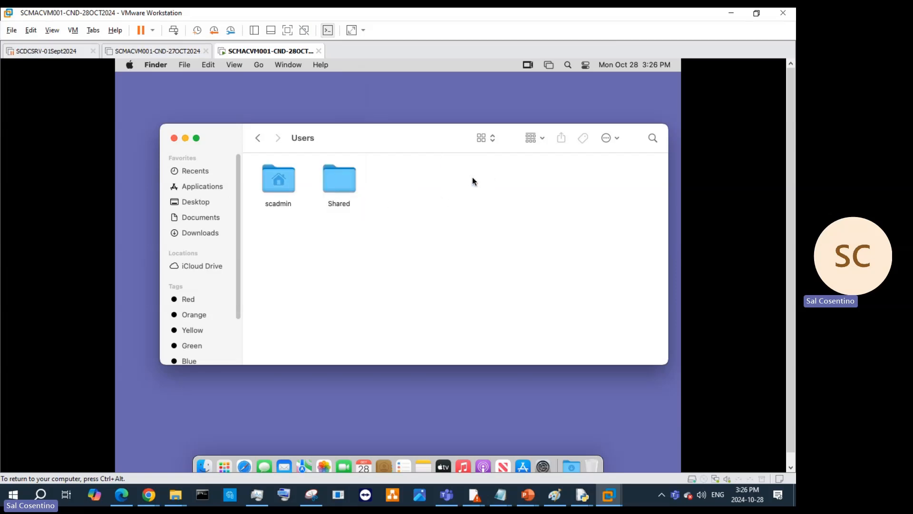
double_click(273, 182)
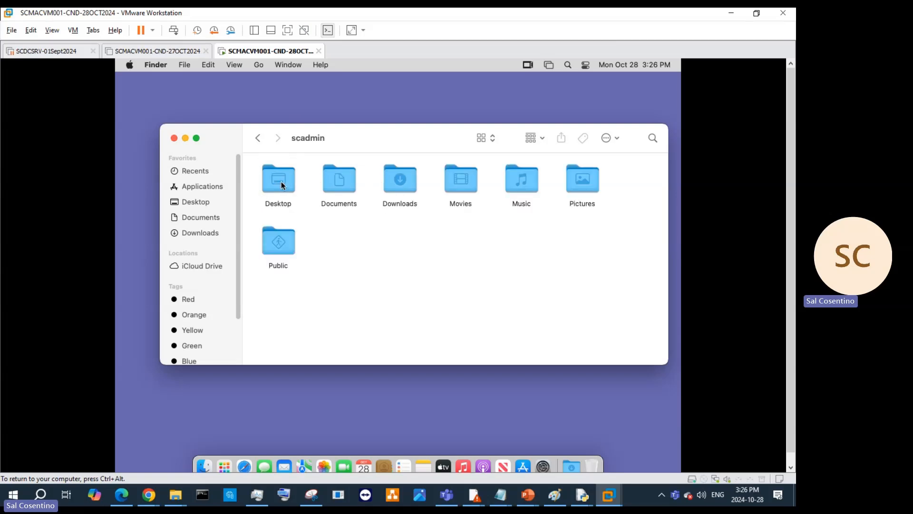
double_click(289, 186)
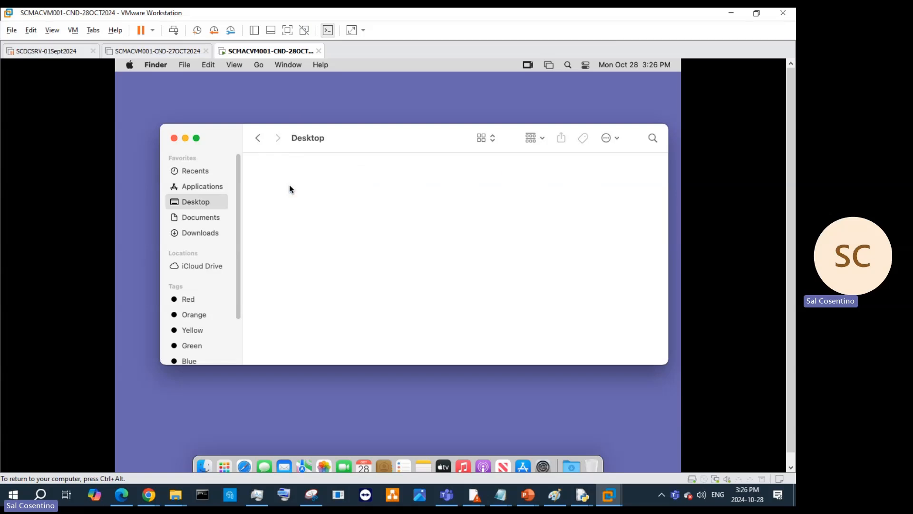
right_click(289, 186)
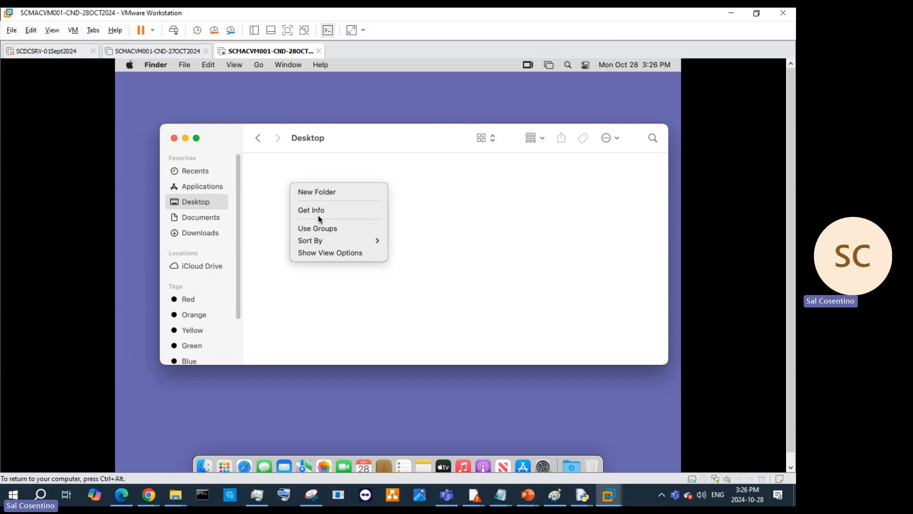
Step: Restart macOS from the Apple menu with 'Reopen windows when logging back in' unchecked
left_click(160, 64)
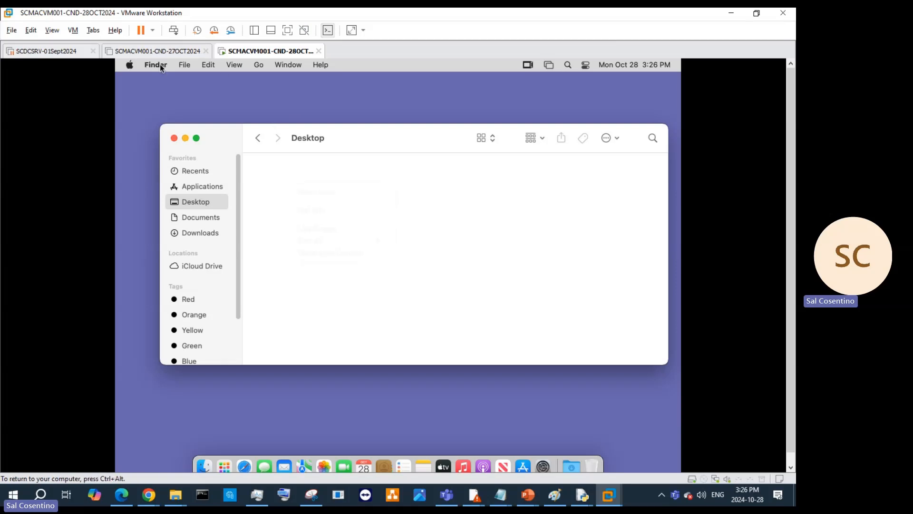
left_click(160, 64)
mouse_move(130, 65)
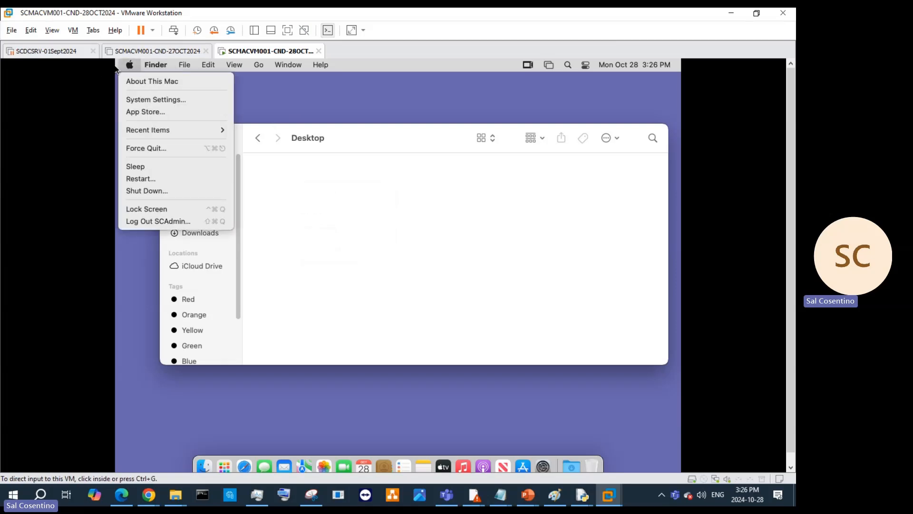
left_click(157, 179)
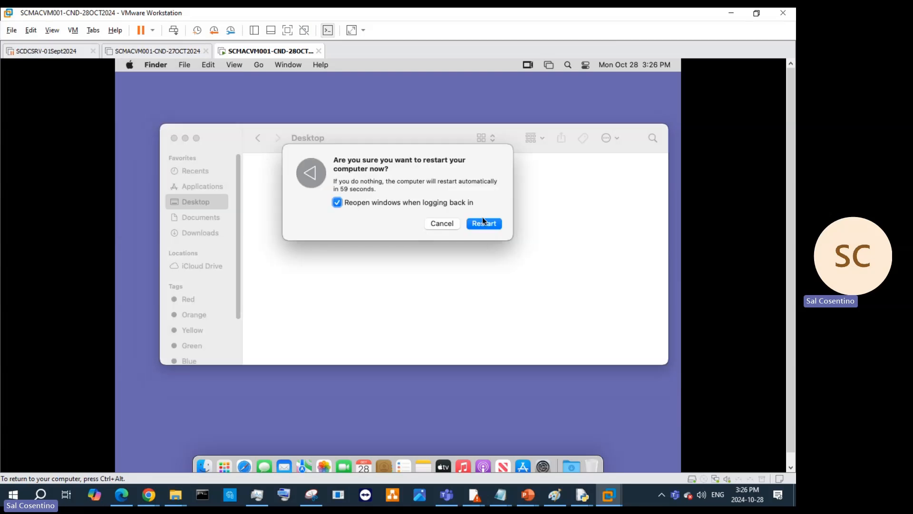
left_click(429, 205)
left_click(476, 224)
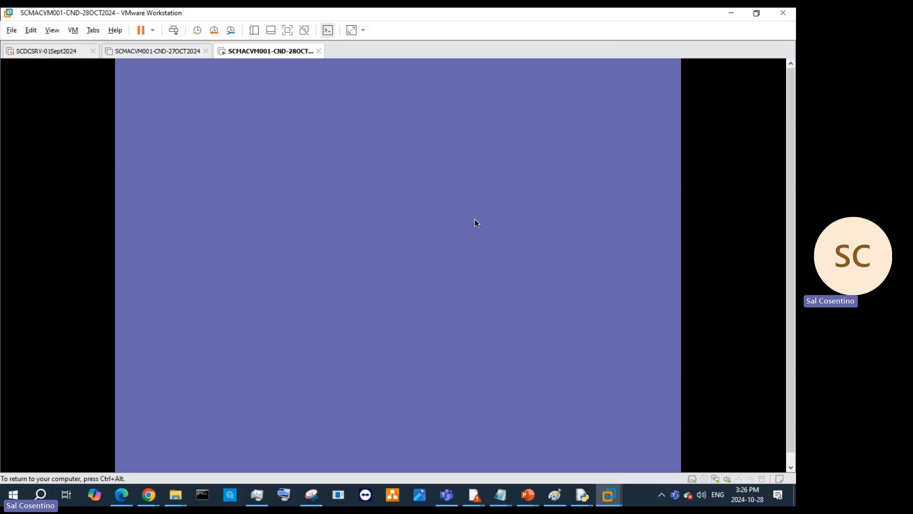
Step: Release input with Ctrl+Alt and continue past the problem notice until the Apple boot screen appears
key("ctrl+alt")
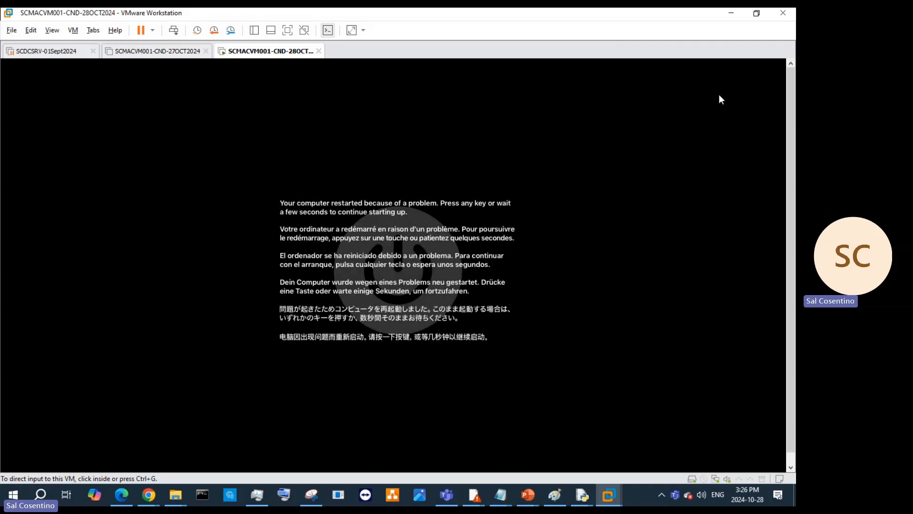
left_click(660, 175)
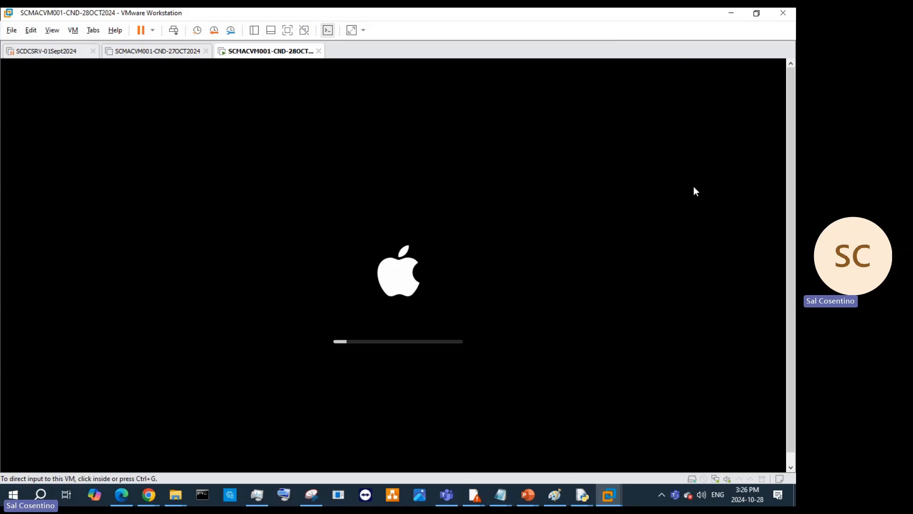
mouse_move(532, 498)
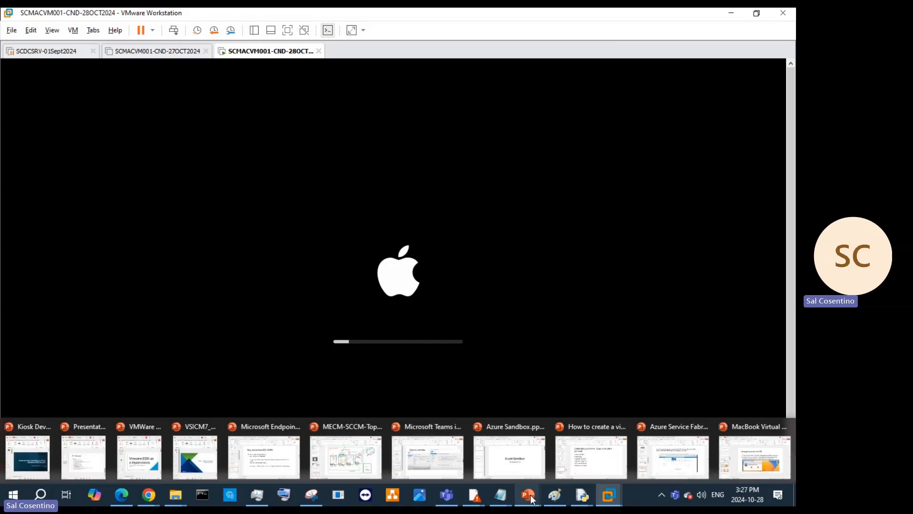
left_click(755, 457)
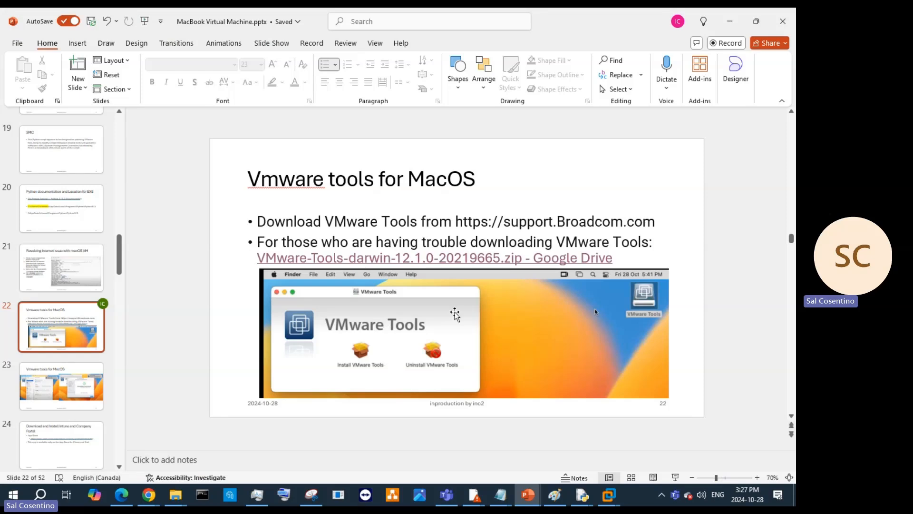
left_click(729, 21)
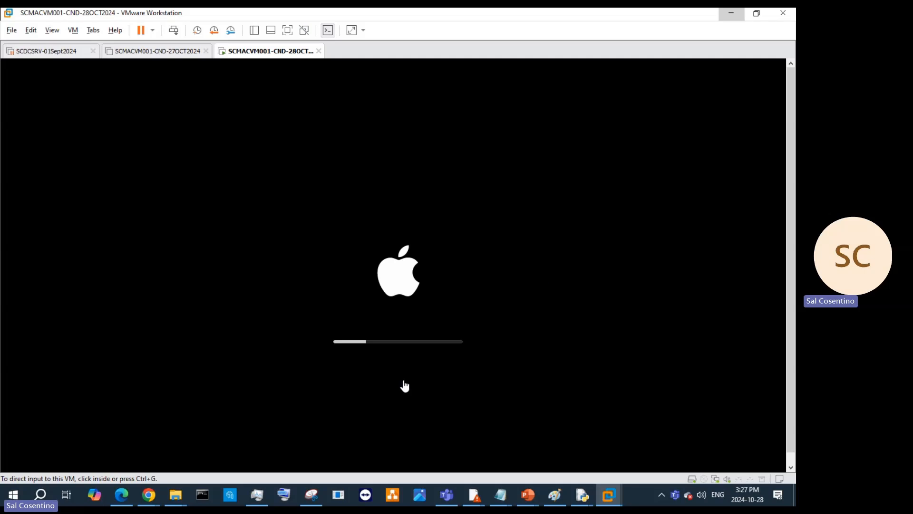
Step: Switch to the Chrome window showing Broadcom's VMware Tools 12.0.0 download page
mouse_move(138, 503)
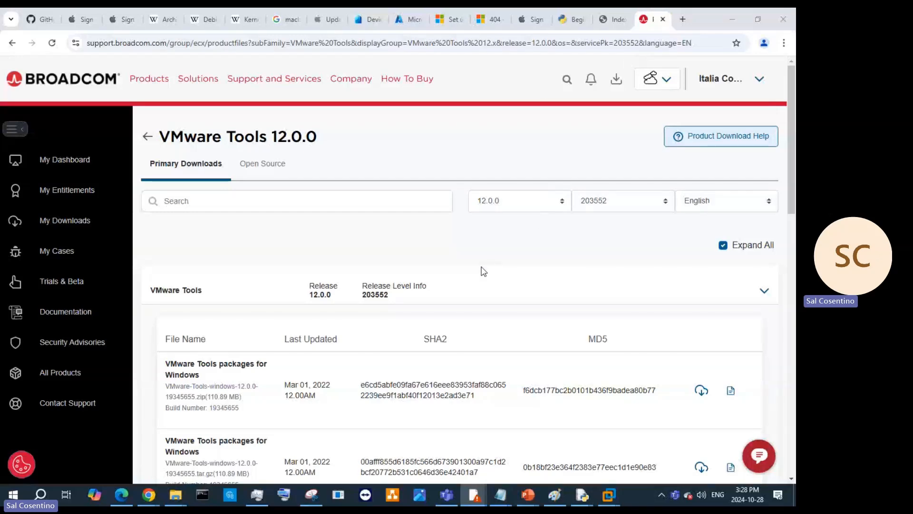
Step: Download the macOS VMware Tools 12.0.0 zip over HTTPS and confirm it finished
scroll(481, 271, "down", 5)
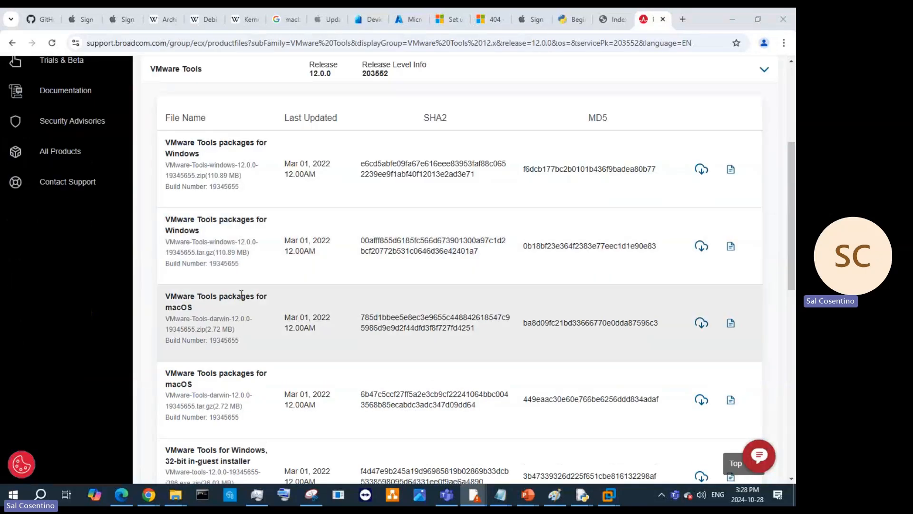
left_click(701, 324)
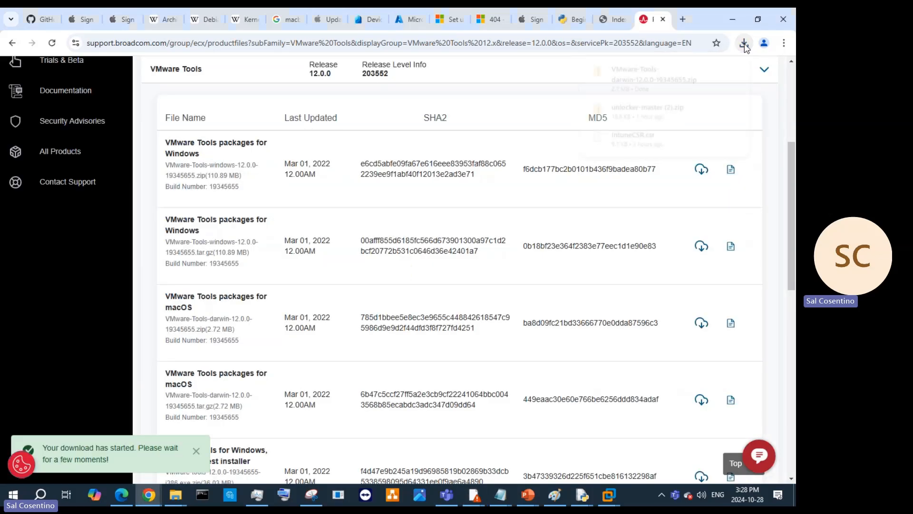
left_click(744, 43)
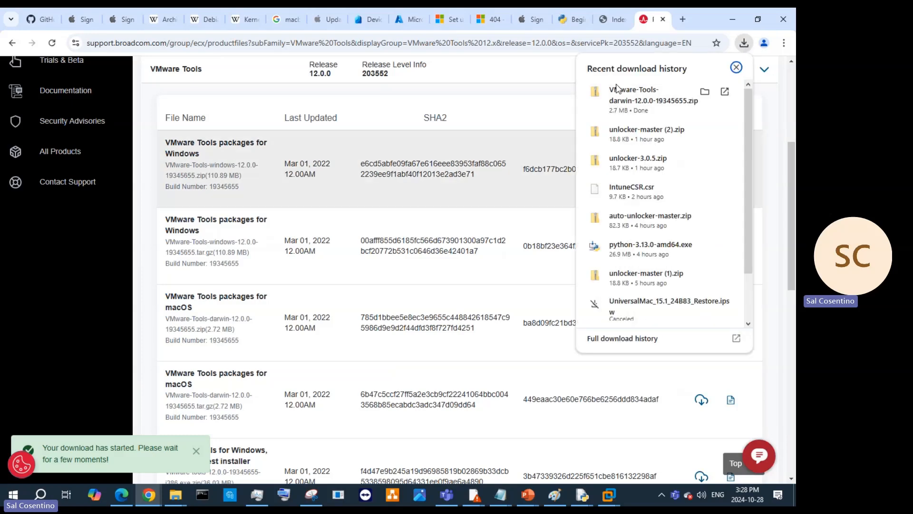
Step: Minimize Chrome and enter the account password in the macOS VM login field
left_click(733, 19)
left_click(407, 319)
type("**************")
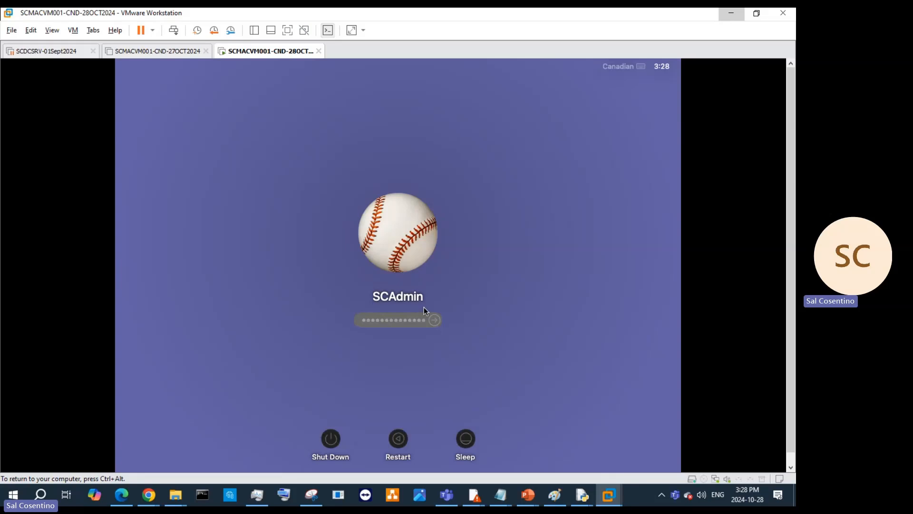
Step: Submit the login, Ignore the restarted-because-of-a-problem warning, and Cancel the shutdown notice
key("Return")
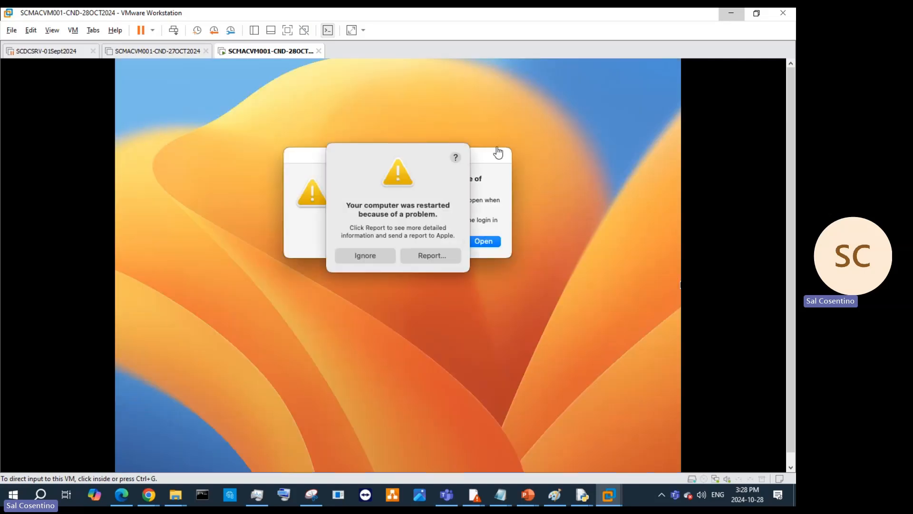
left_click(370, 257)
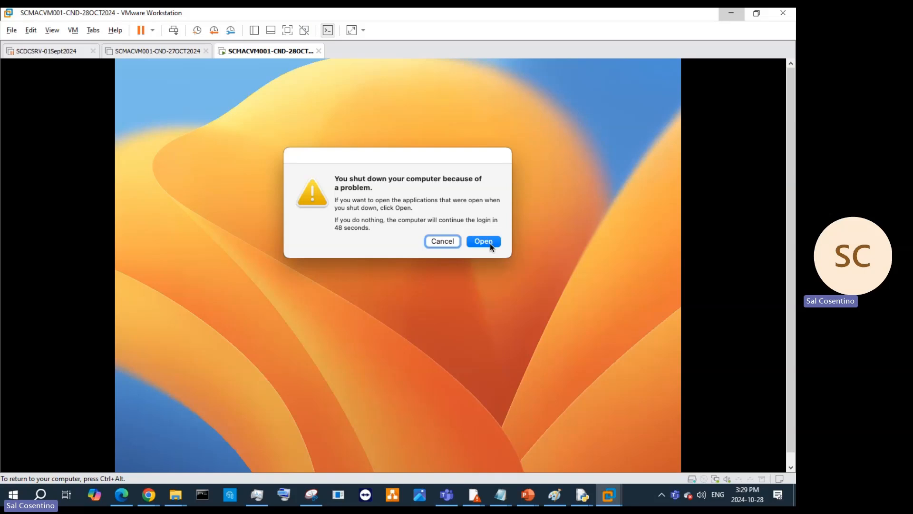
left_click(453, 242)
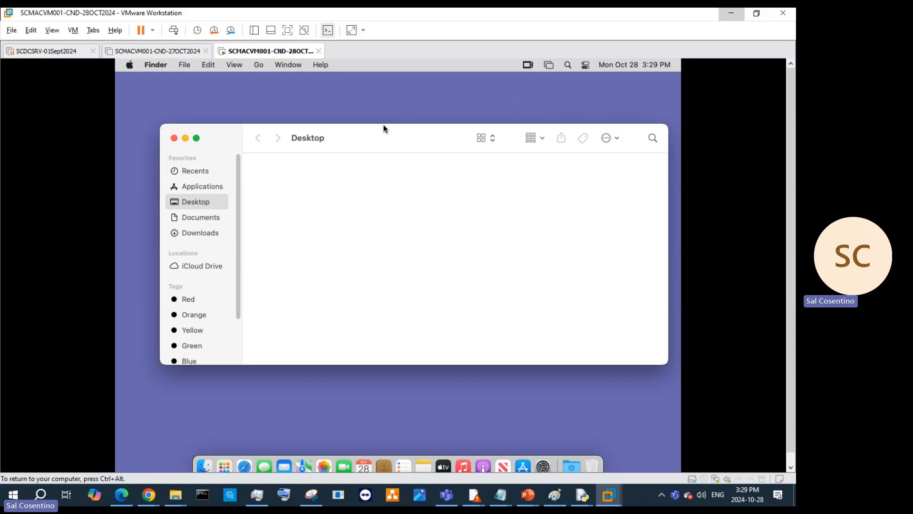
Step: Show the Applications folder in Finder and scroll through its apps
left_click(202, 182)
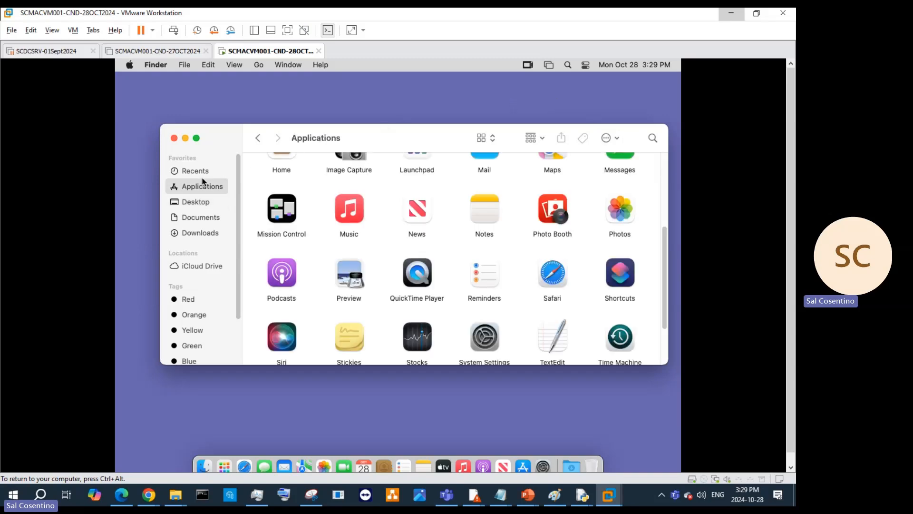
scroll(466, 256, "up", 1)
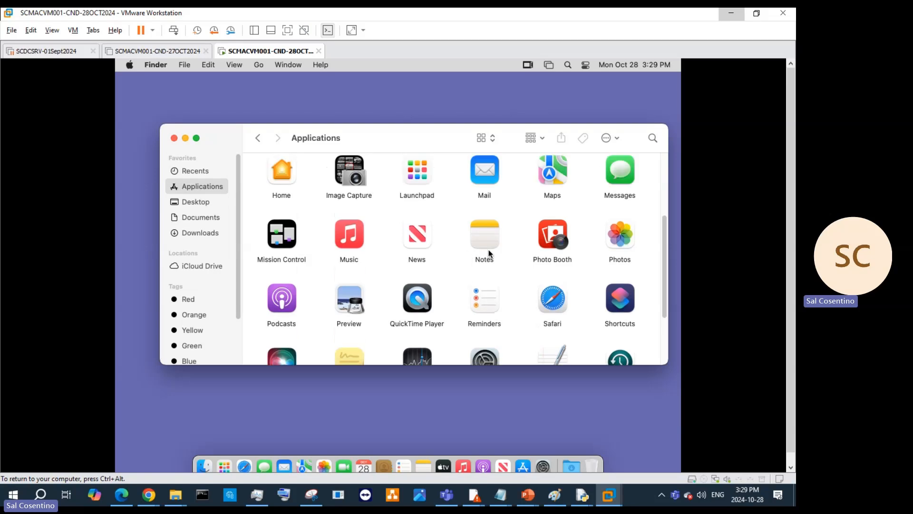
scroll(489, 249, "down", 3)
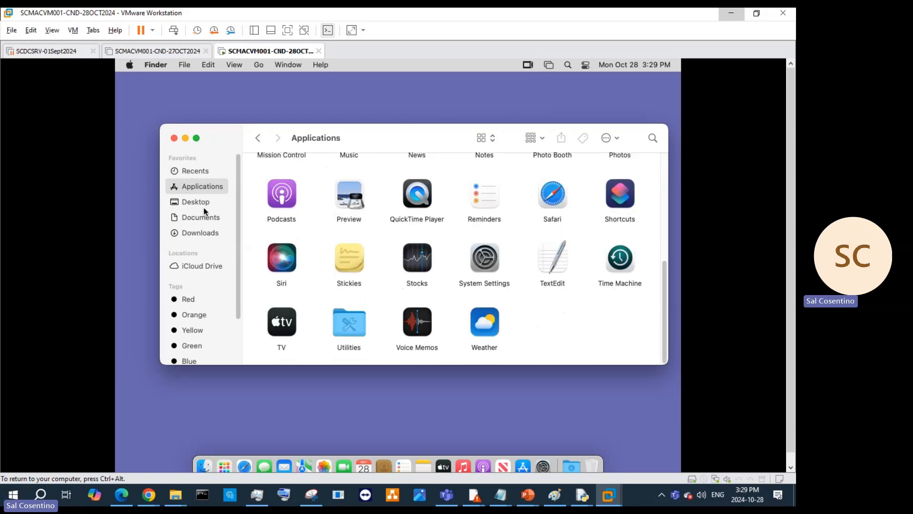
scroll(203, 208, "down", 3)
scroll(206, 243, "up", 3)
scroll(339, 219, "up", 3)
scroll(333, 257, "up", 2)
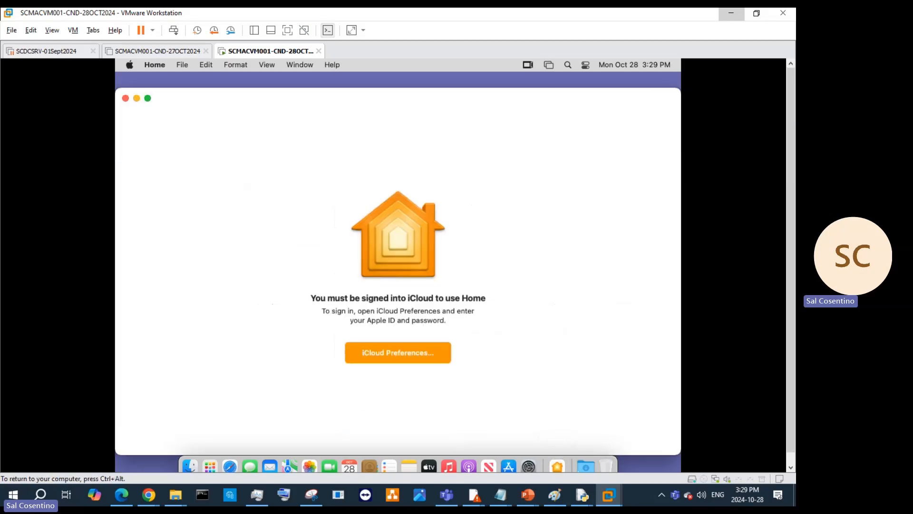
Step: Close the Home window, then open and dismiss the Go menu without choosing anything
left_click(126, 98)
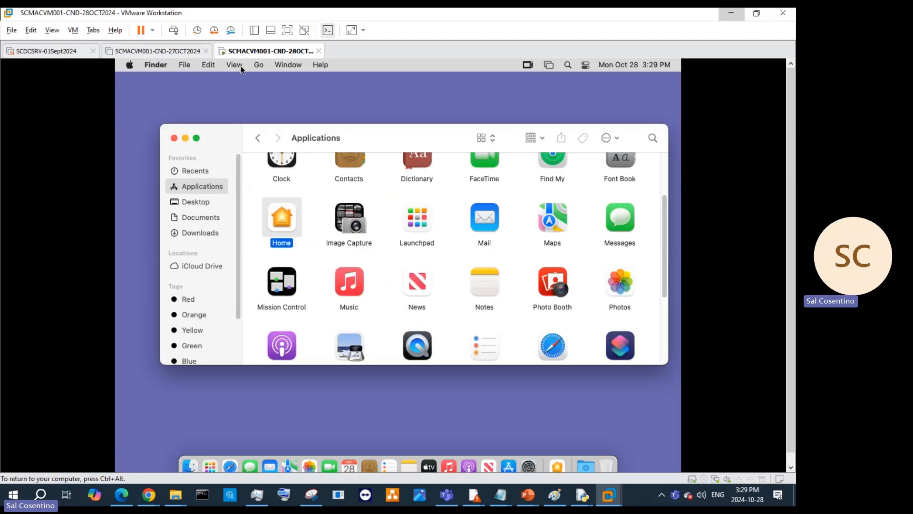
left_click(257, 65)
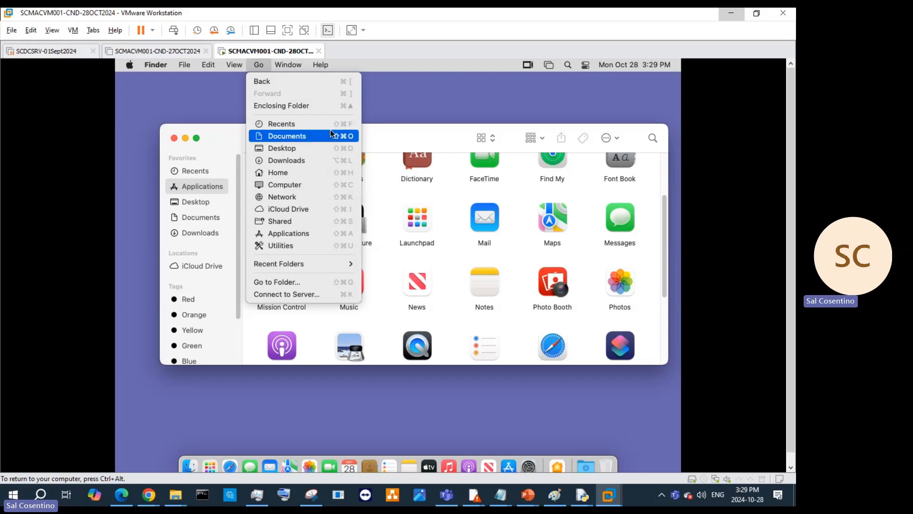
mouse_move(299, 264)
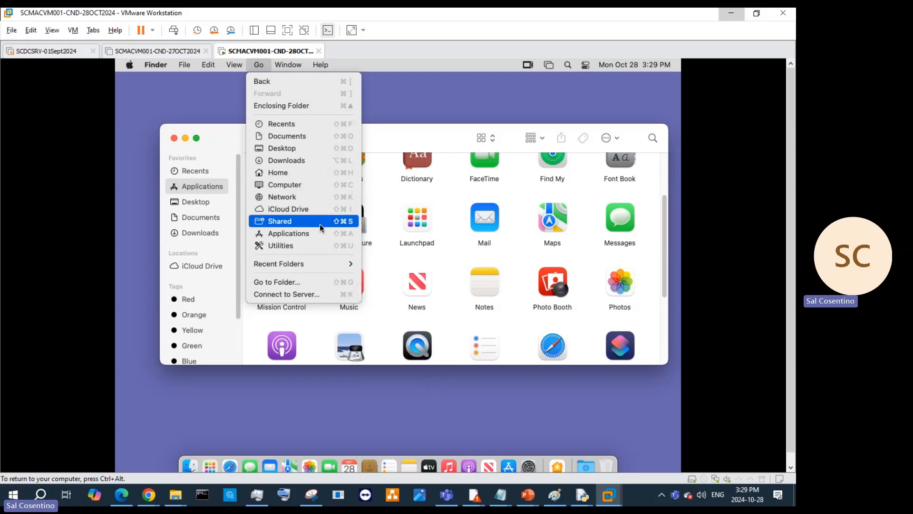
left_click(435, 102)
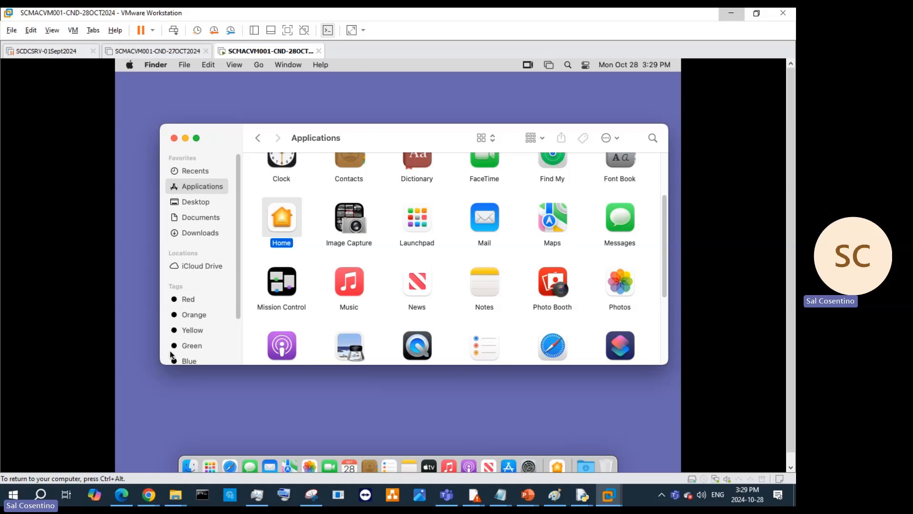
Step: Google 'locate CD?DVD drive on macOS' in a new tab, then shrink the browser and move it aside
mouse_move(150, 497)
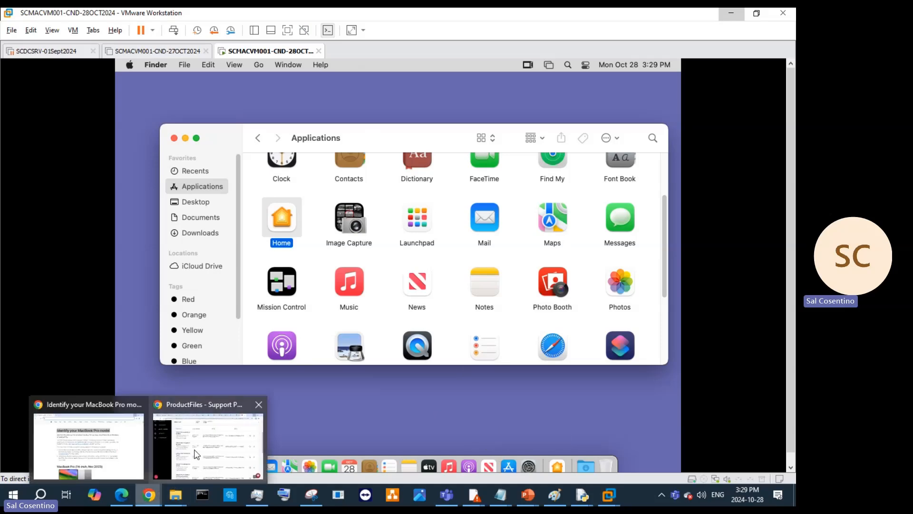
left_click(204, 433)
left_click(682, 19)
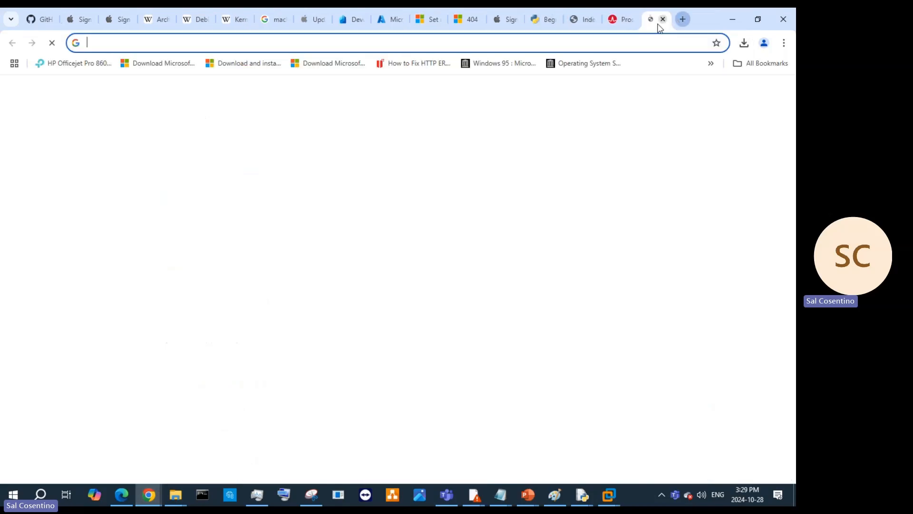
left_click(604, 40)
type("lo")
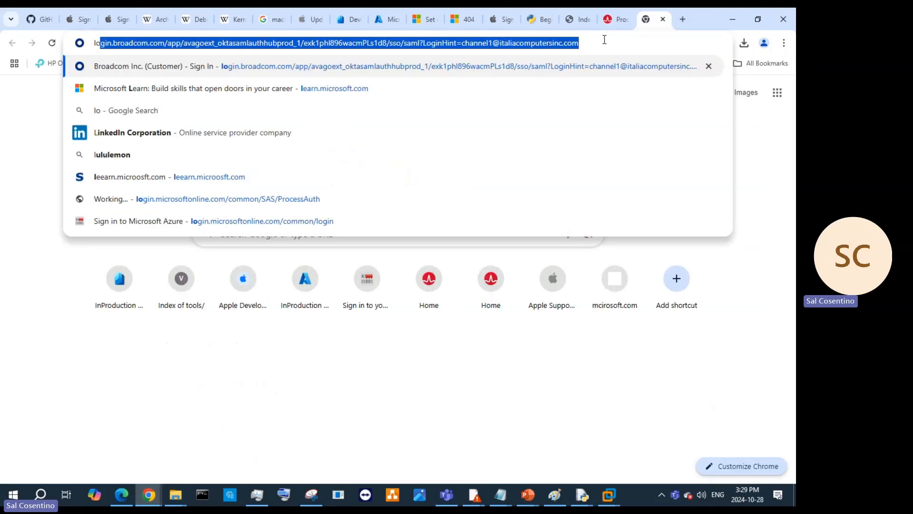
type("cate CD")
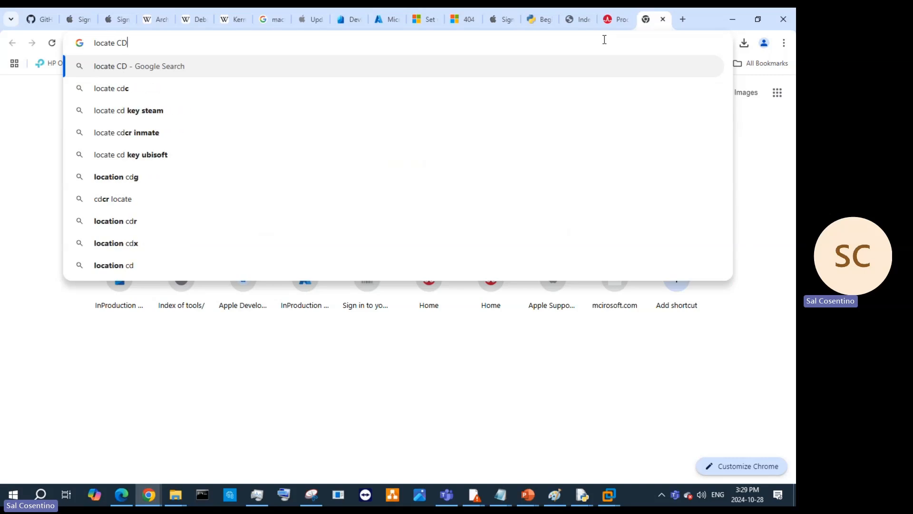
type("?DVD d")
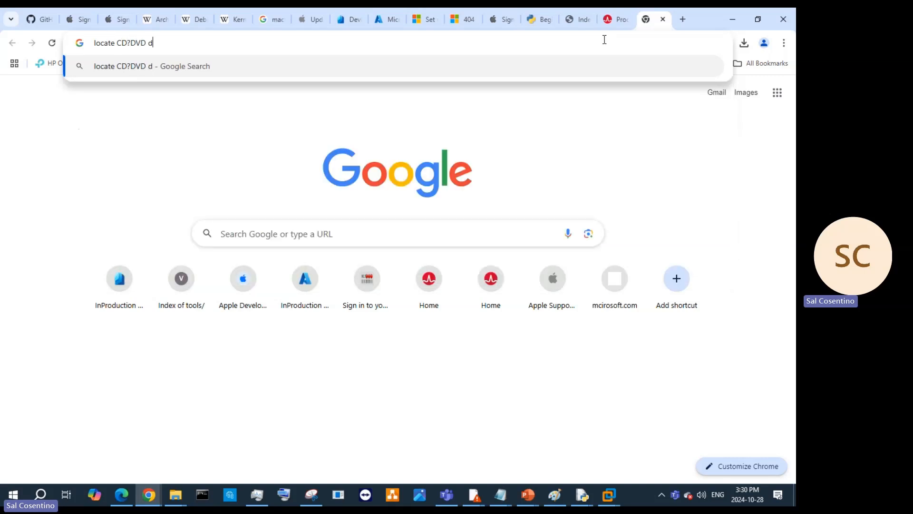
type("rive on macOS")
key("Return")
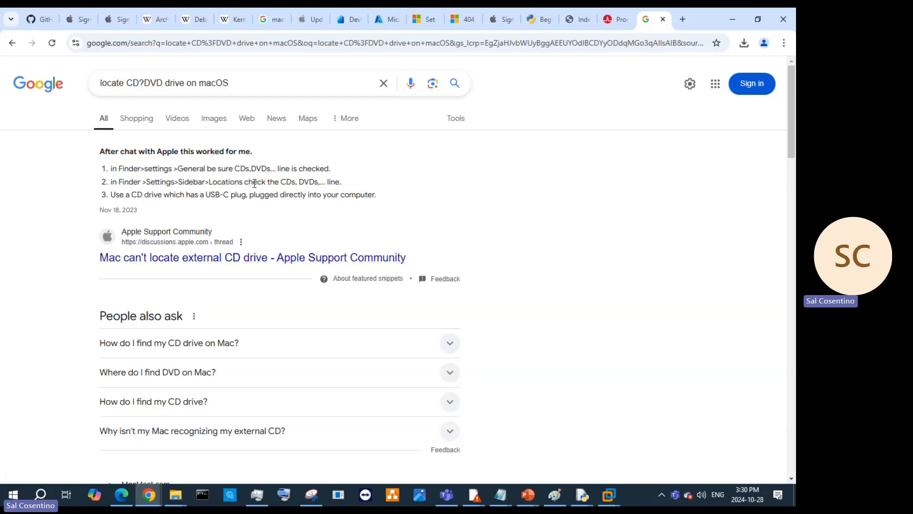
double_click(701, 18)
left_click_drag(695, 61, 694, 188)
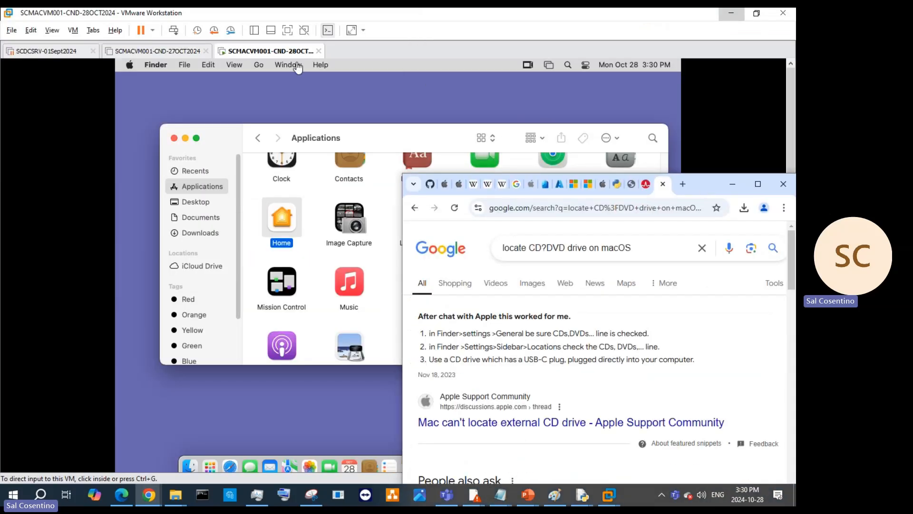
Step: Open Finder Settings in the VM, reread the Chrome results, and return to the settings
left_click(264, 66)
left_click(263, 65)
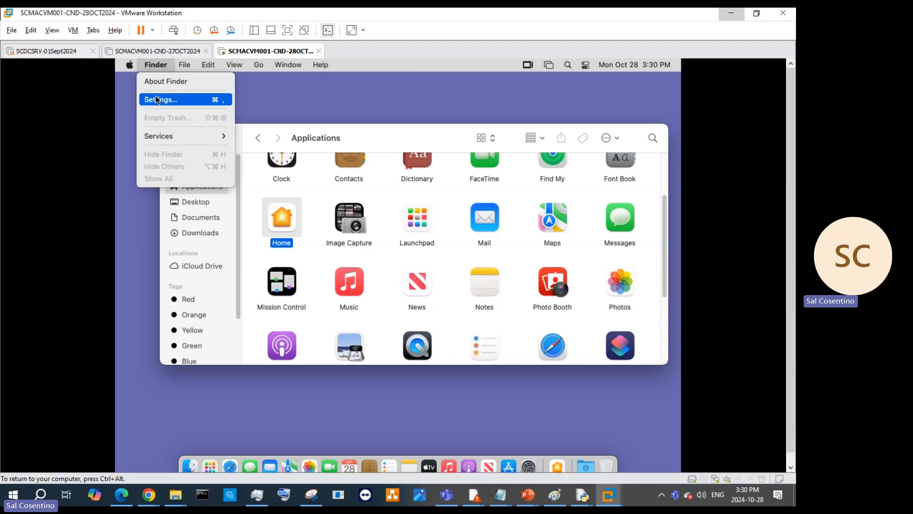
left_click(155, 97)
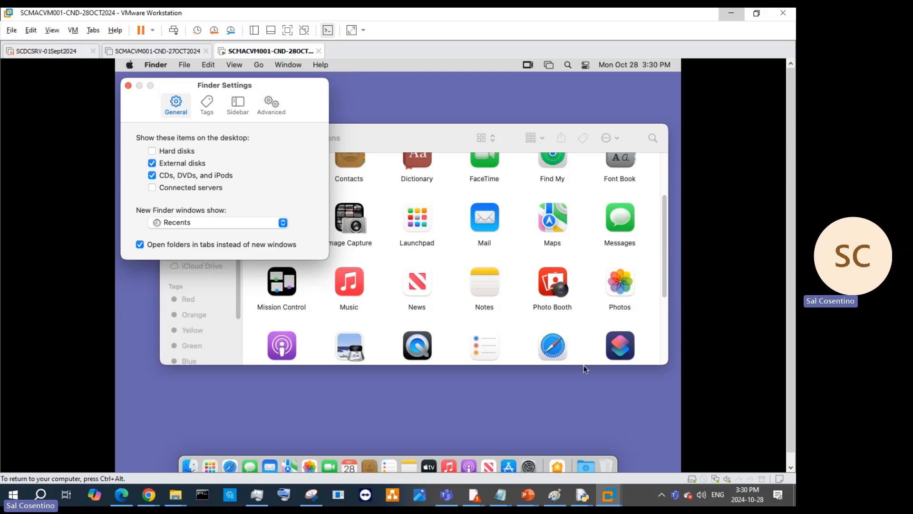
mouse_move(149, 495)
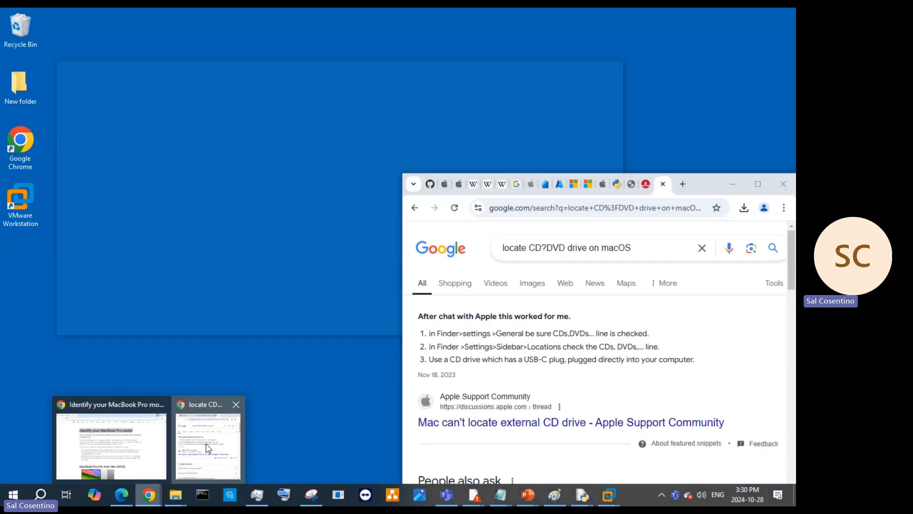
left_click(210, 443)
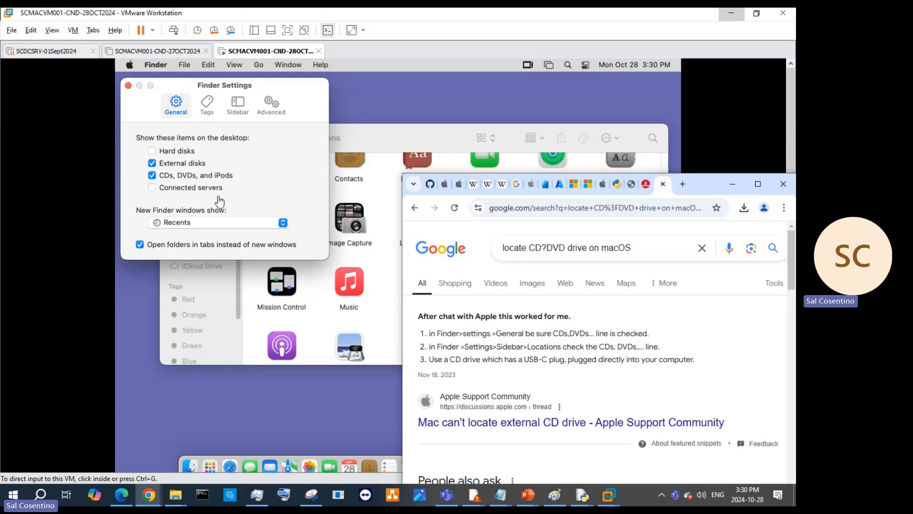
left_click(152, 175)
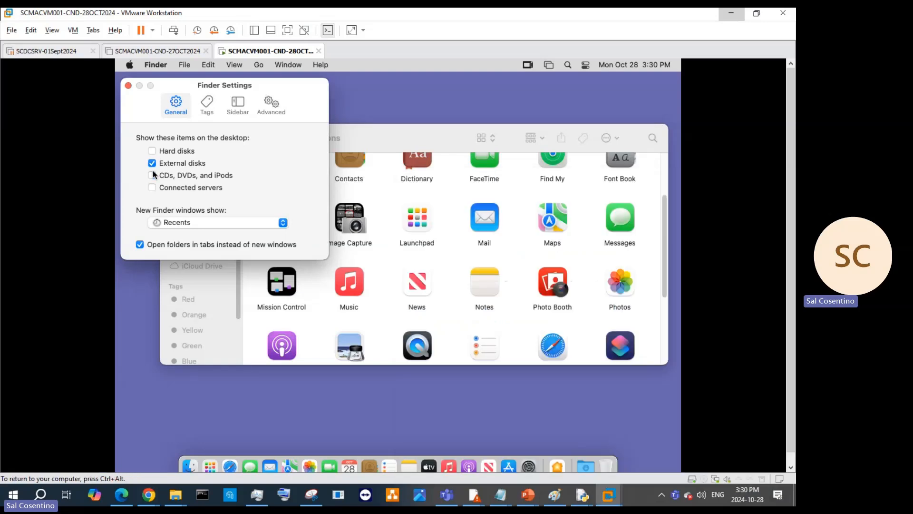
Step: Review the Sidebar, Advanced and Tags tabs, return to General, then reread the Google results
left_click(236, 107)
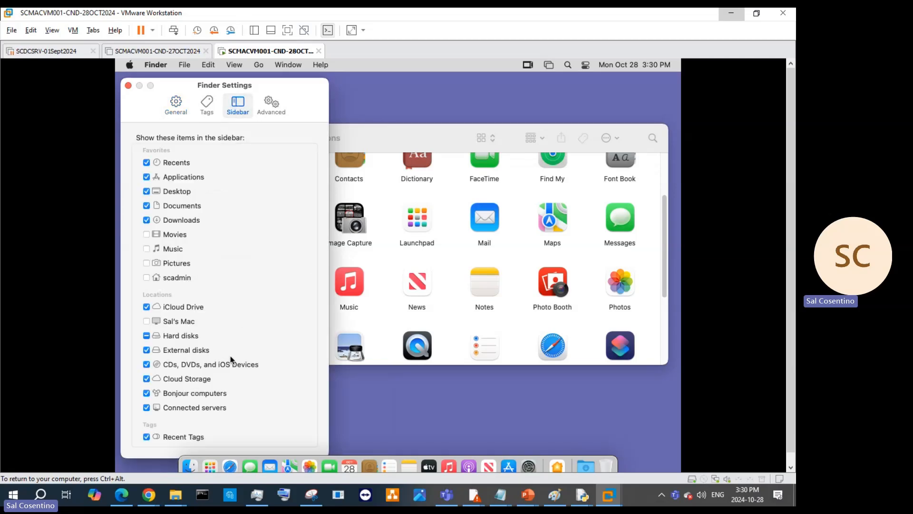
left_click(268, 104)
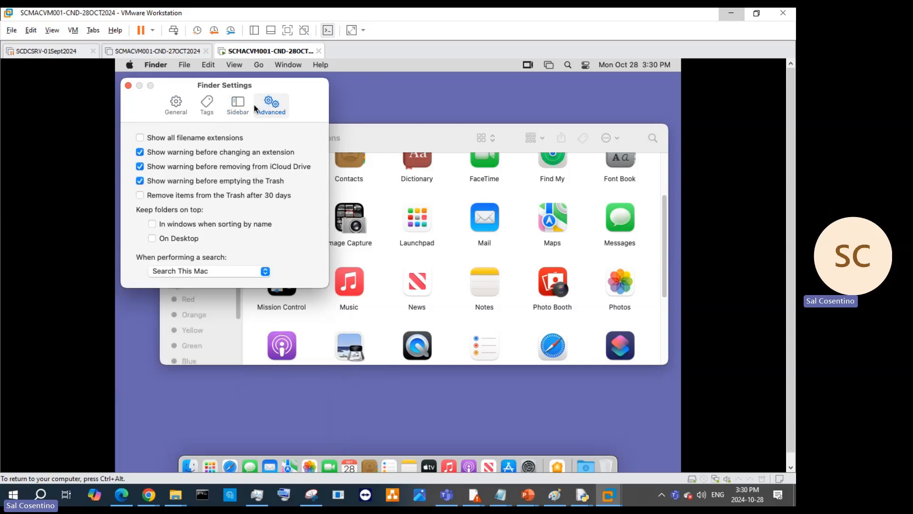
left_click(206, 105)
left_click(174, 112)
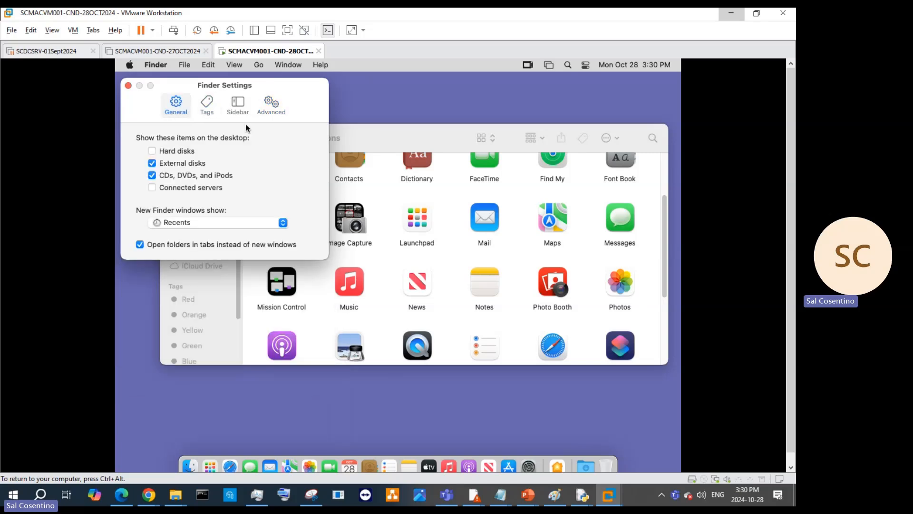
mouse_move(149, 495)
left_click(208, 445)
scroll(533, 324, "down", 3)
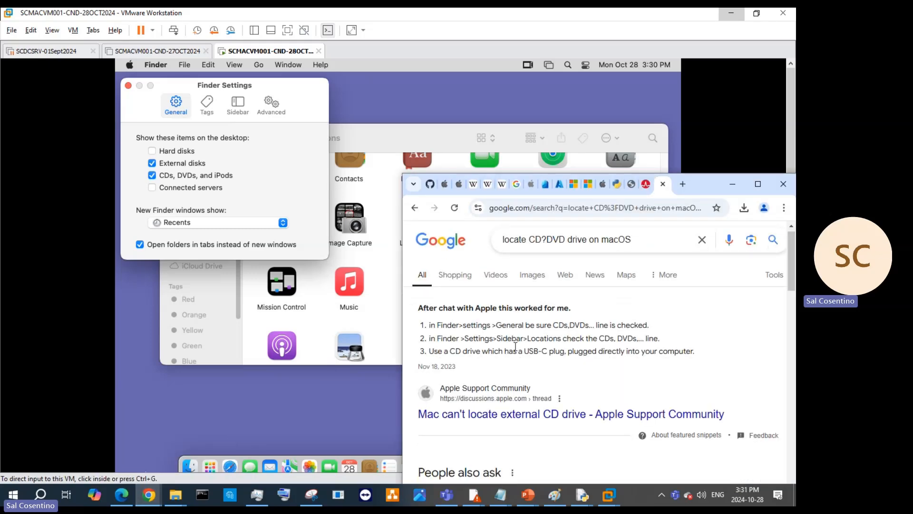
scroll(533, 324, "up", 3)
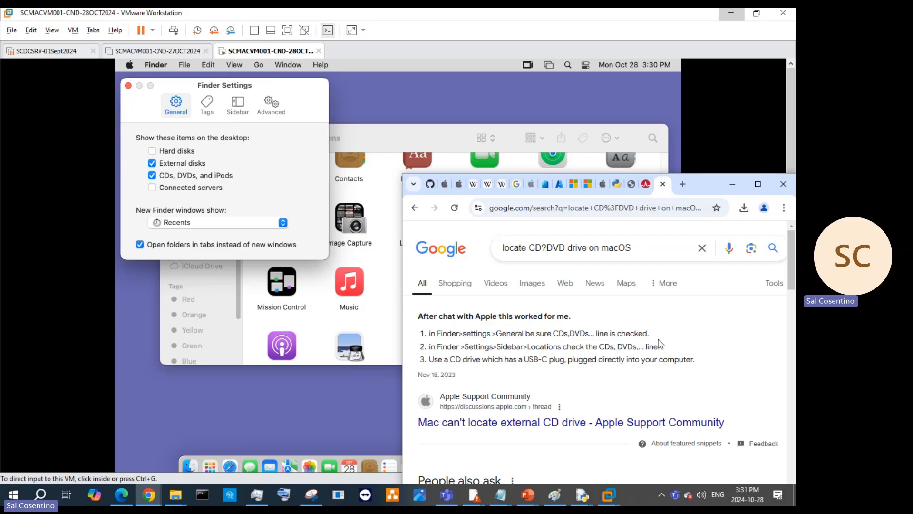
Step: In Finder Settings' Sidebar tab, toggle CDs, DVDs, and iOS Devices off and back on
left_click(240, 109)
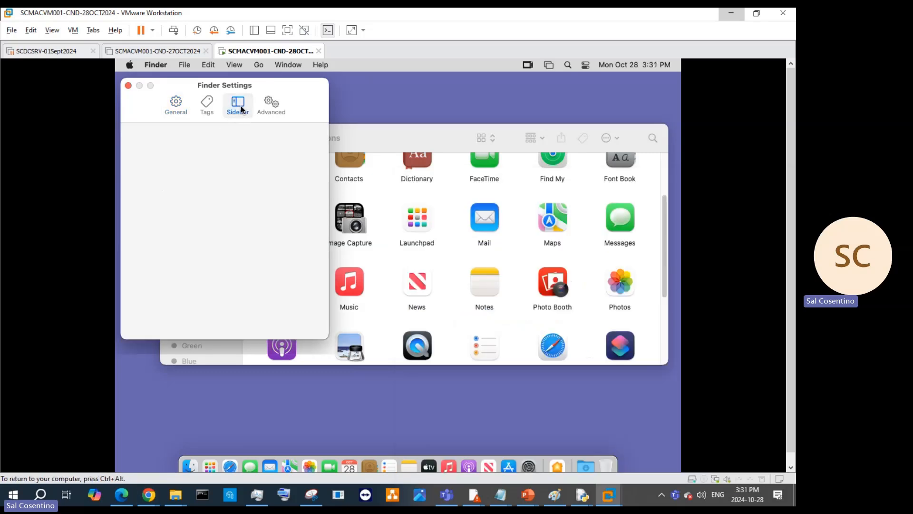
left_click(147, 364)
left_click(147, 365)
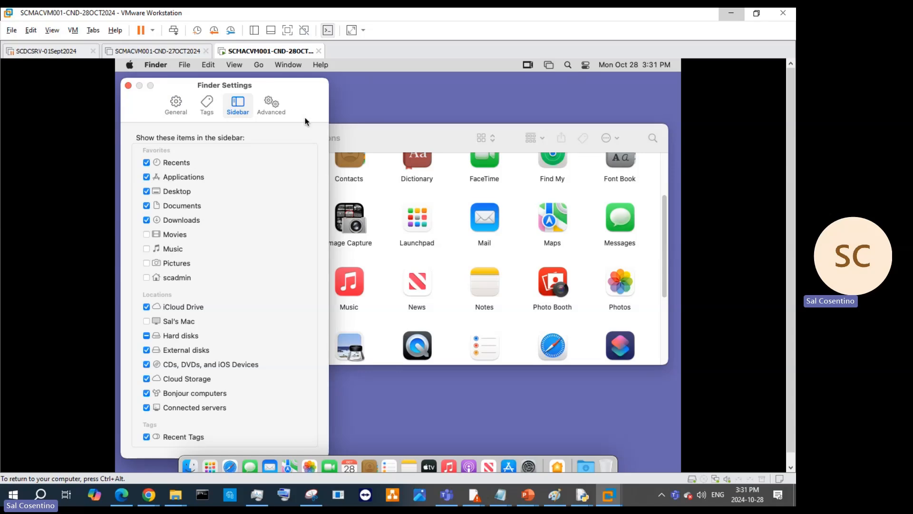
Step: Turn on Stage Manager from the macOS Control Center
left_click(368, 99)
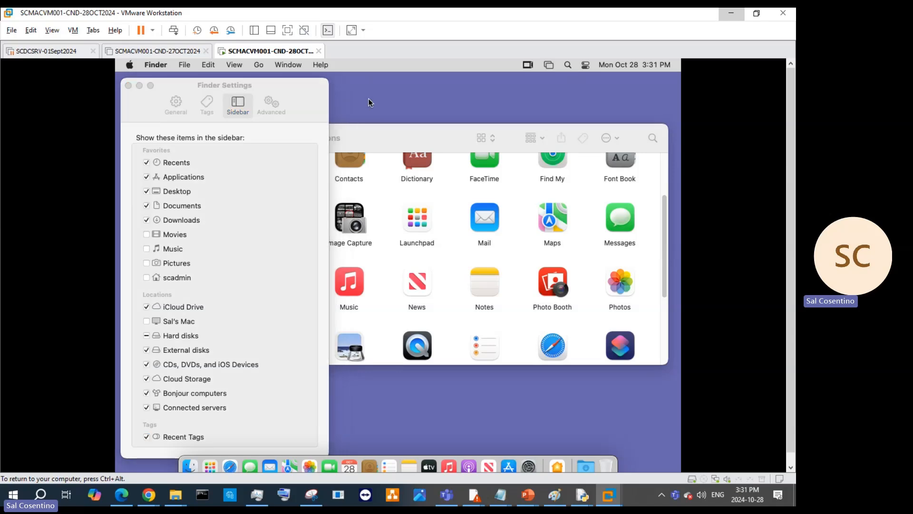
left_click(587, 67)
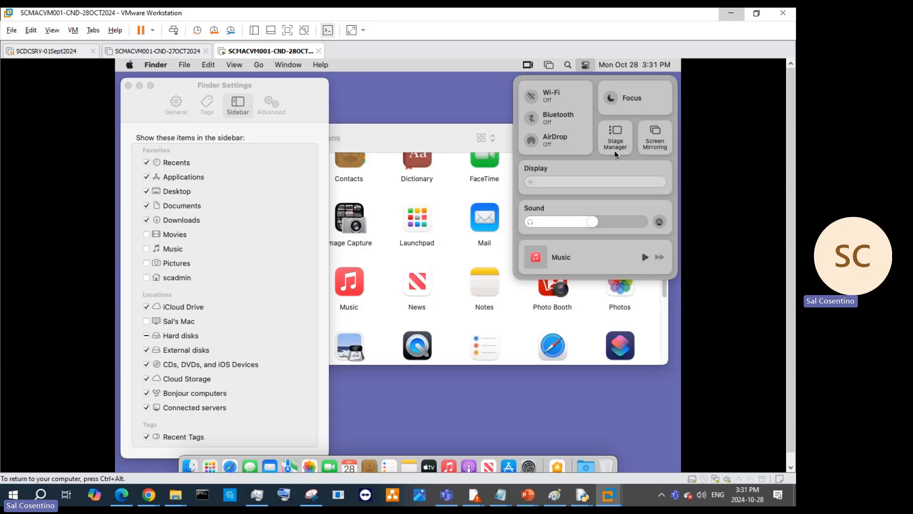
left_click(621, 136)
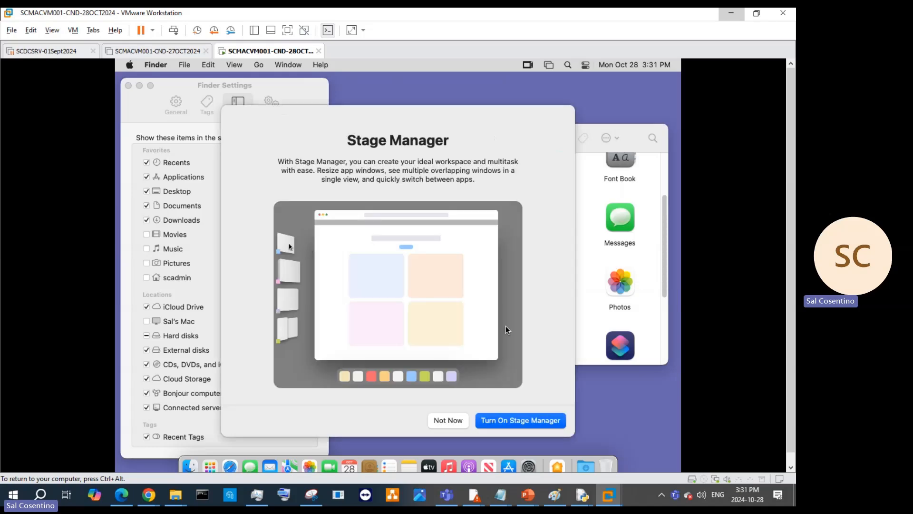
left_click(520, 420)
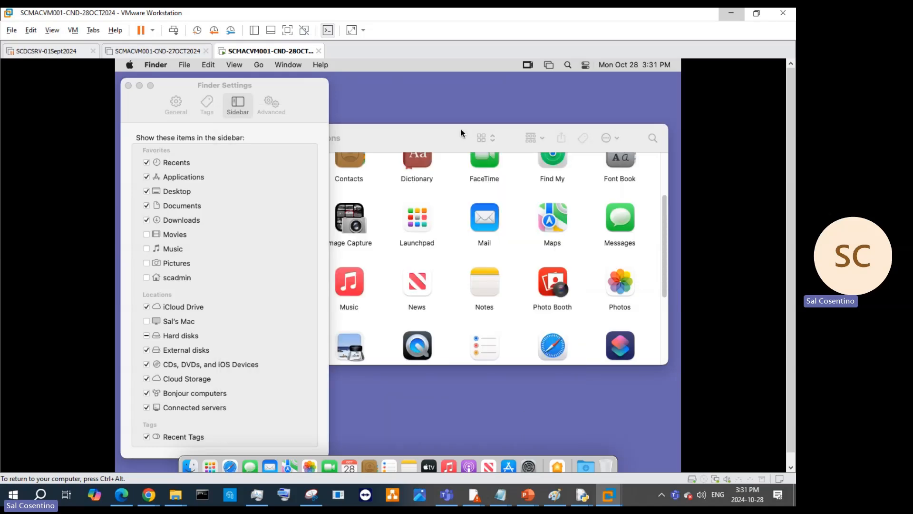
Step: Browse Finder's Window and Go menus
left_click(302, 67)
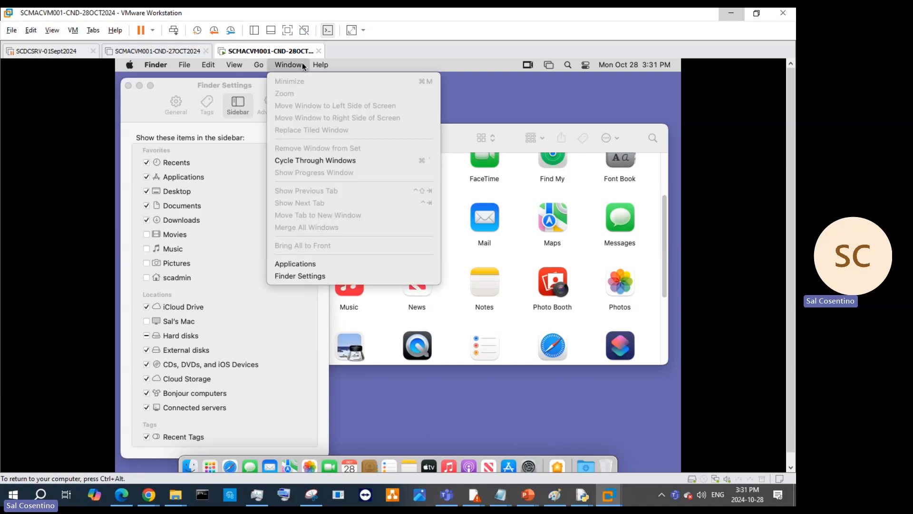
left_click(268, 67)
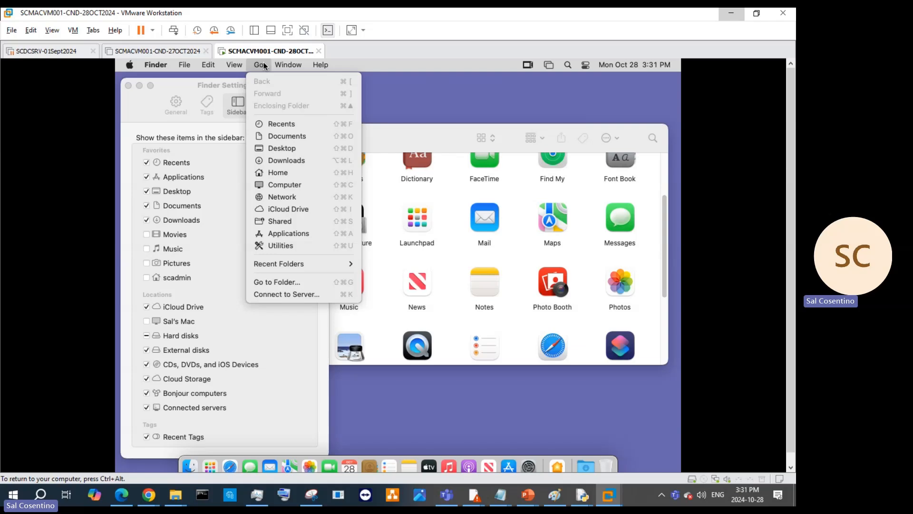
mouse_move(198, 70)
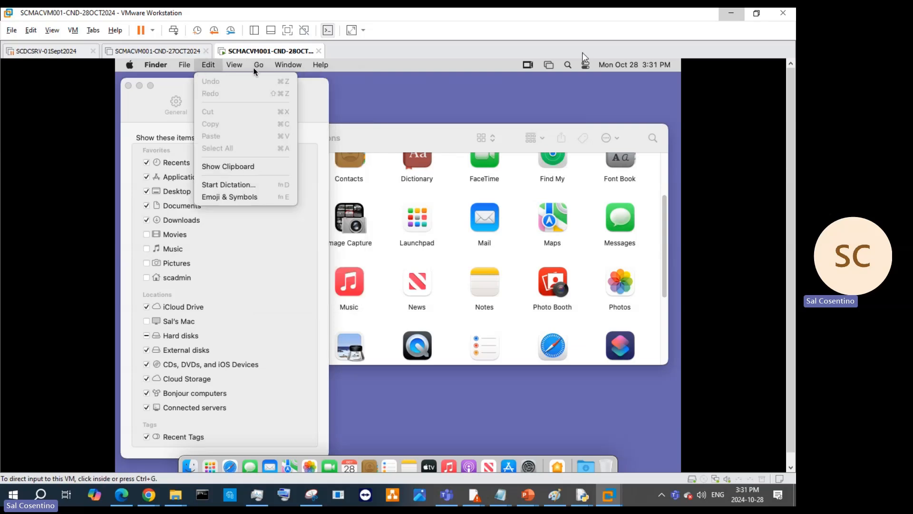
Step: Search Spotlight for 'CD/DVD', browse Finder's menus, and bring Finder Settings back to the front
left_click(568, 65)
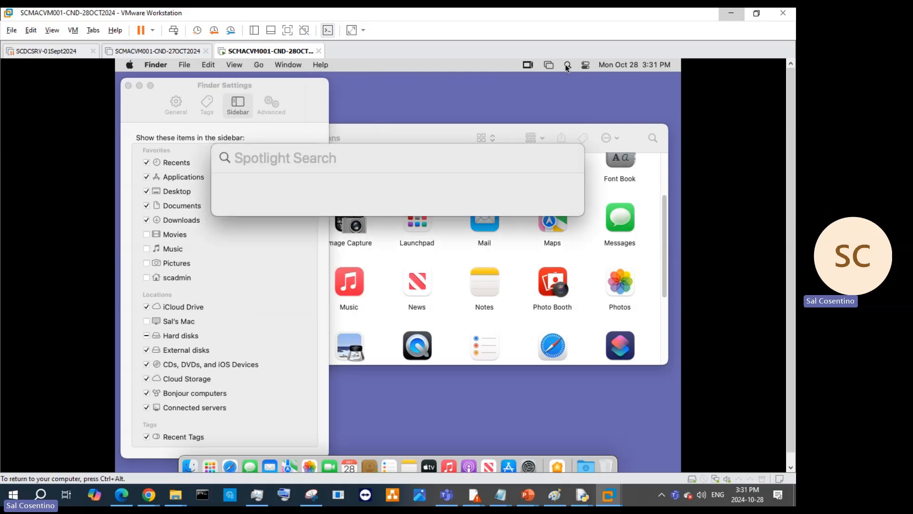
type("CD")
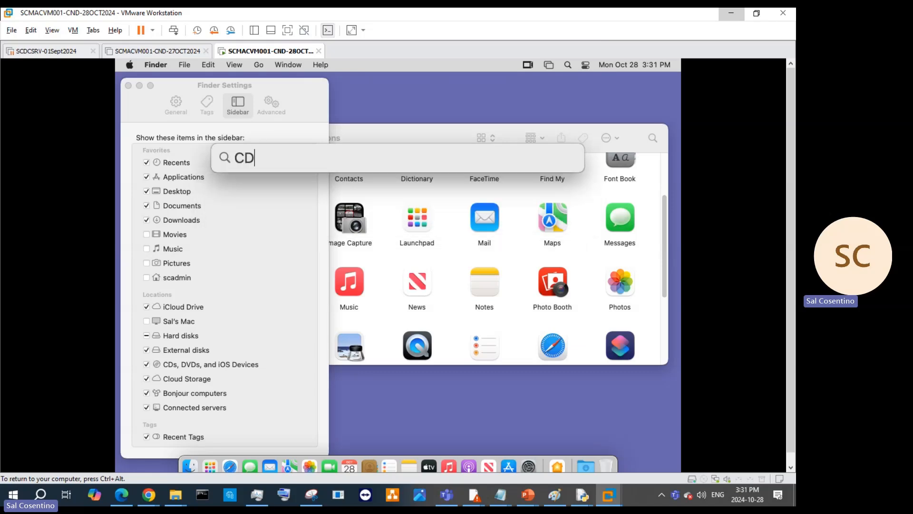
type("/DVD")
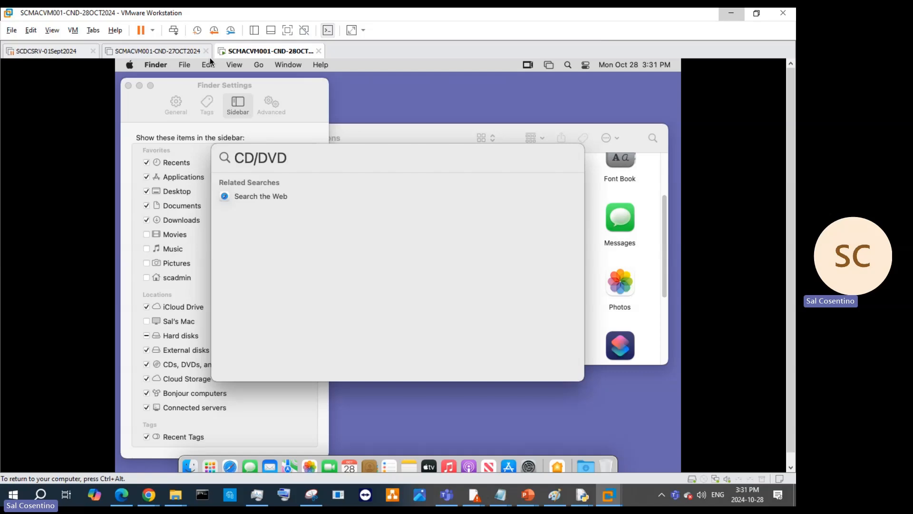
left_click(181, 65)
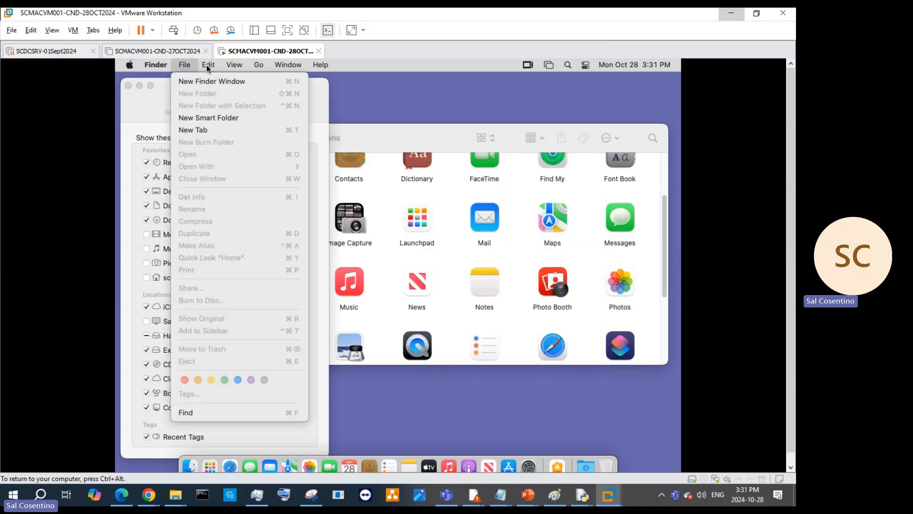
mouse_move(206, 65)
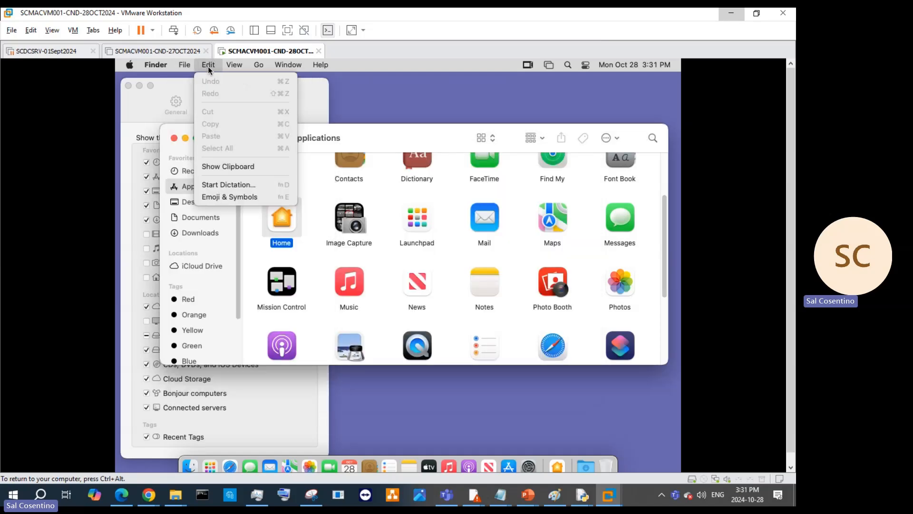
mouse_move(234, 65)
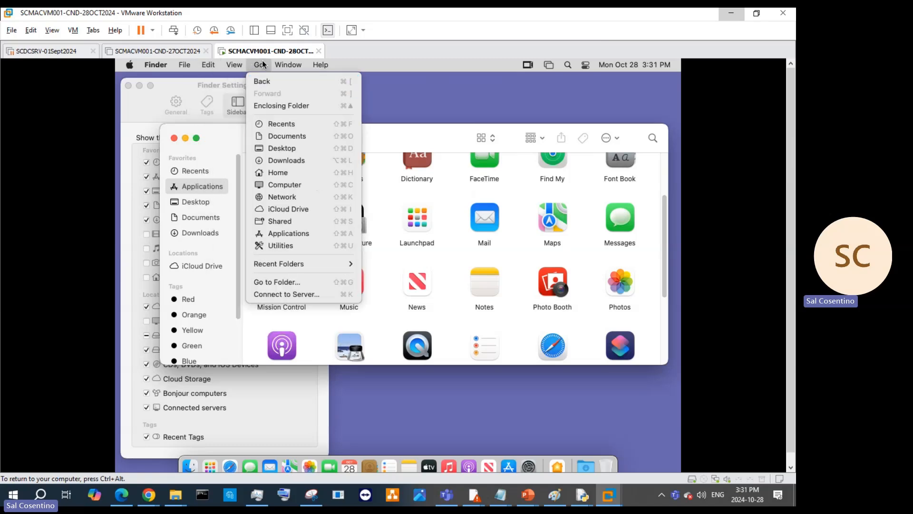
mouse_move(286, 65)
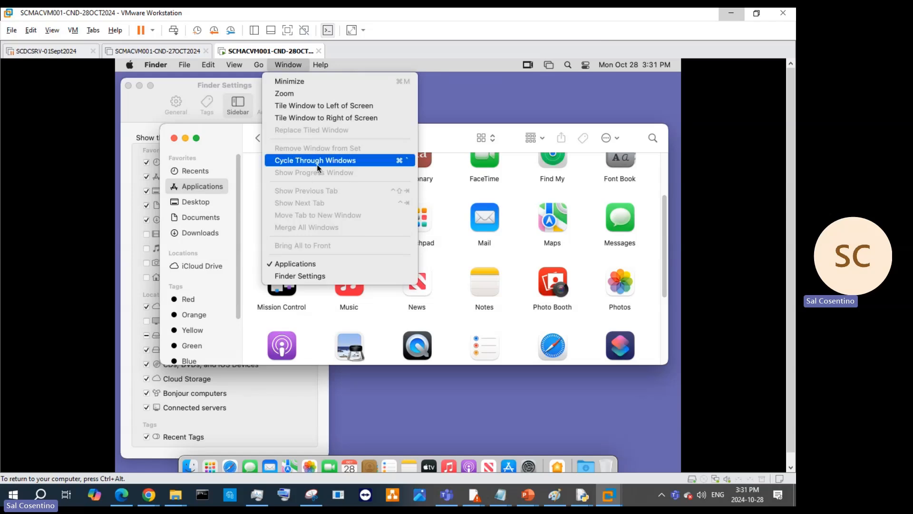
left_click(300, 278)
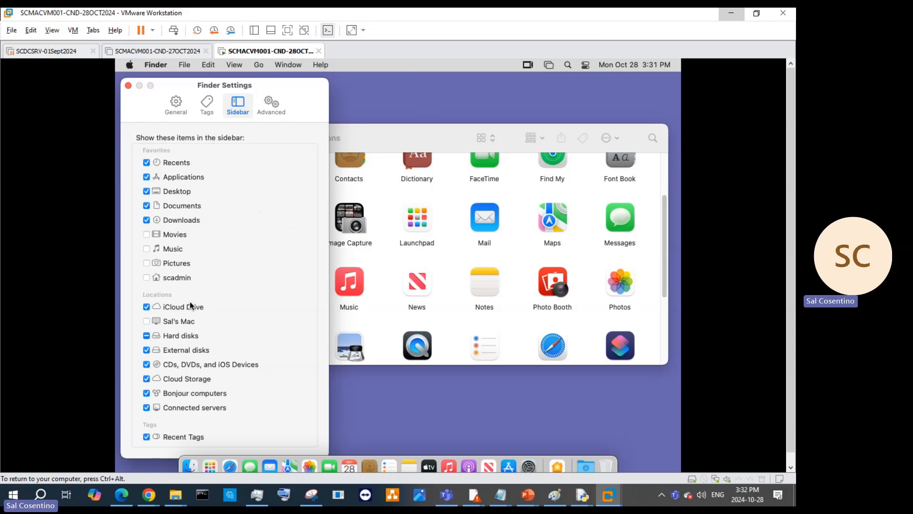
Step: Shuffle Finder windows through Stage Manager and open the Services keyboard shortcut settings
left_click(395, 75)
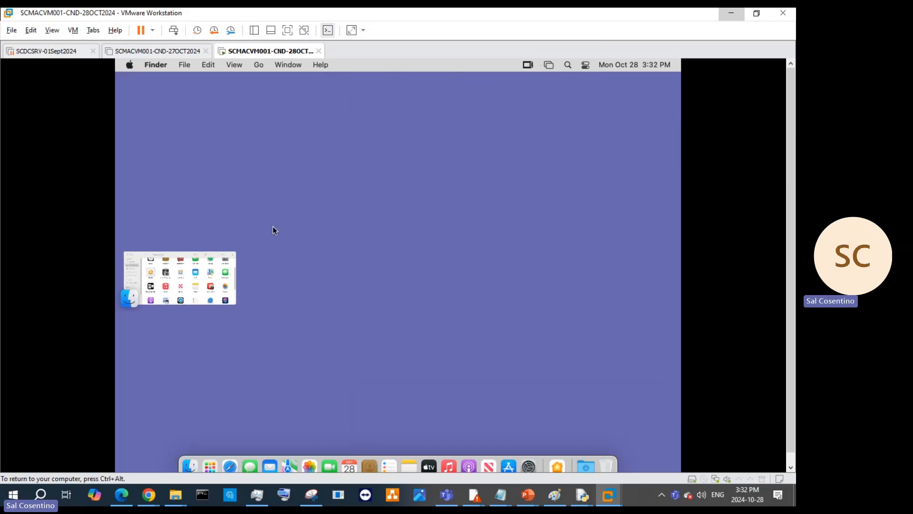
left_click(211, 269)
left_click(201, 66)
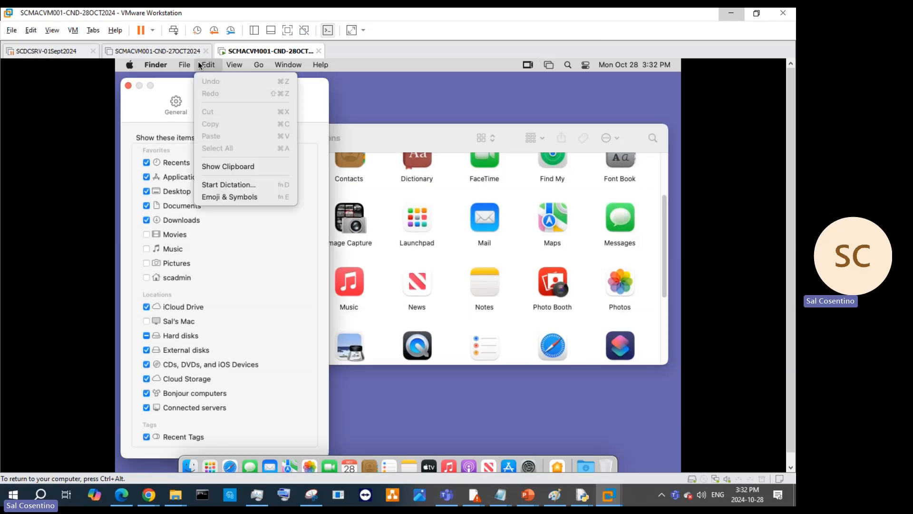
mouse_move(145, 67)
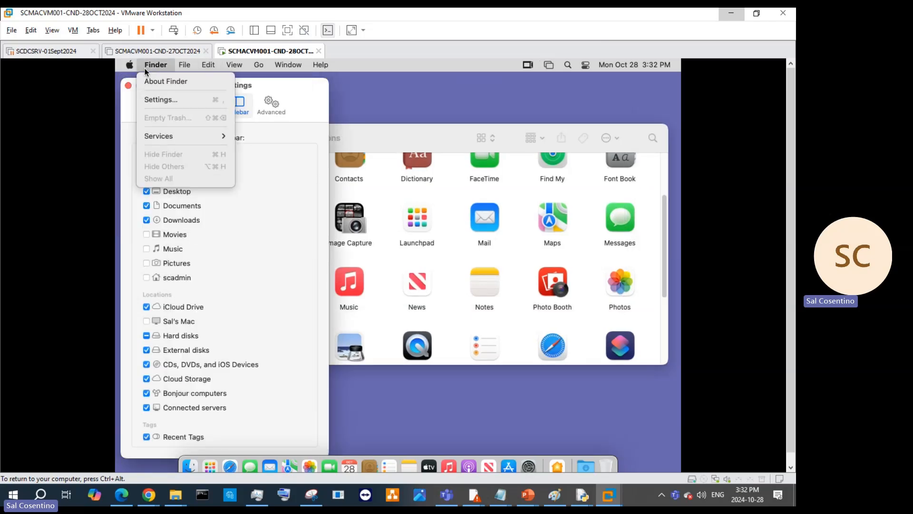
mouse_move(165, 131)
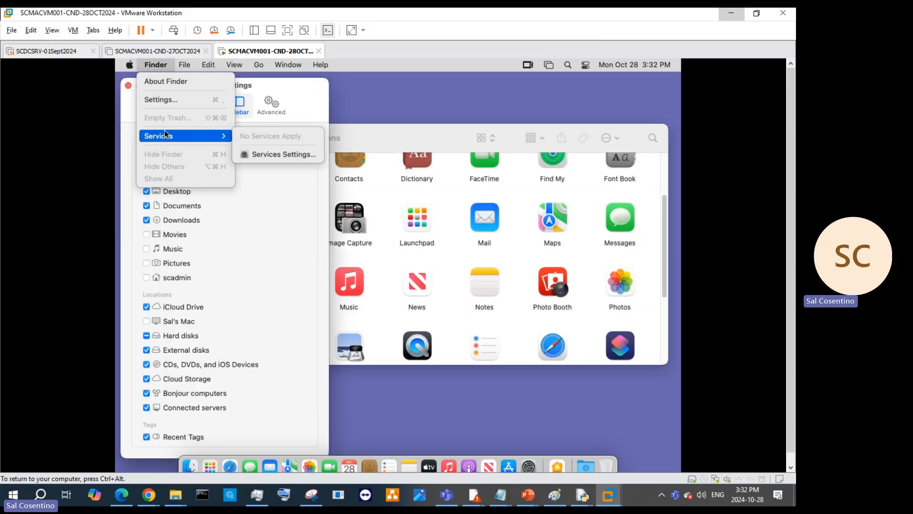
left_click(251, 153)
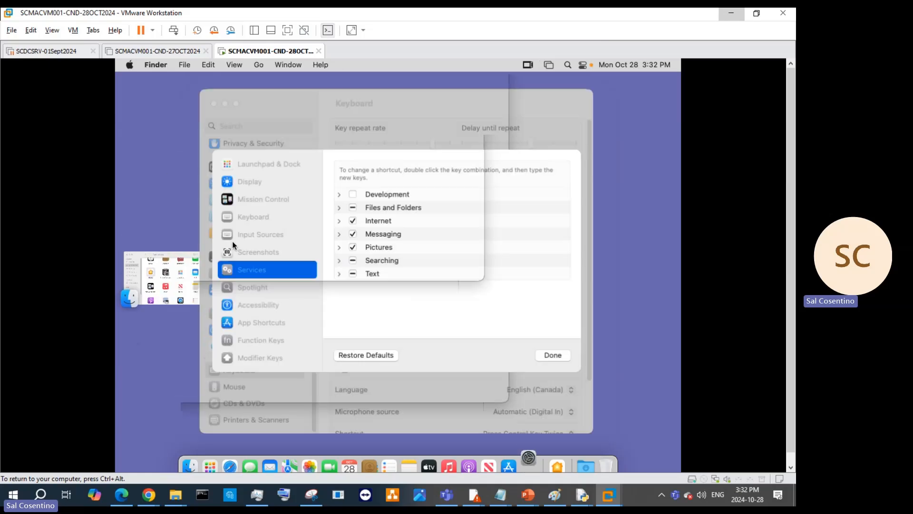
left_click(159, 275)
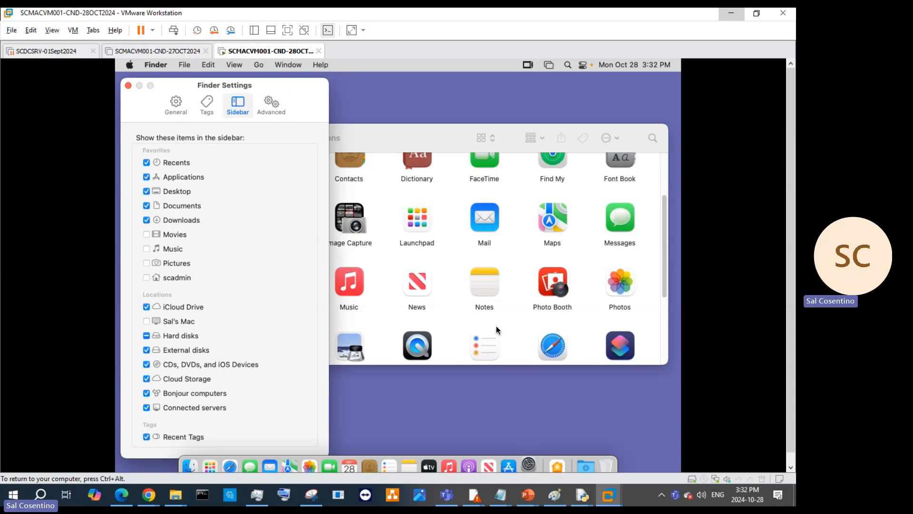
Step: Close the Applications window and show the Desktop view options
left_click(640, 140)
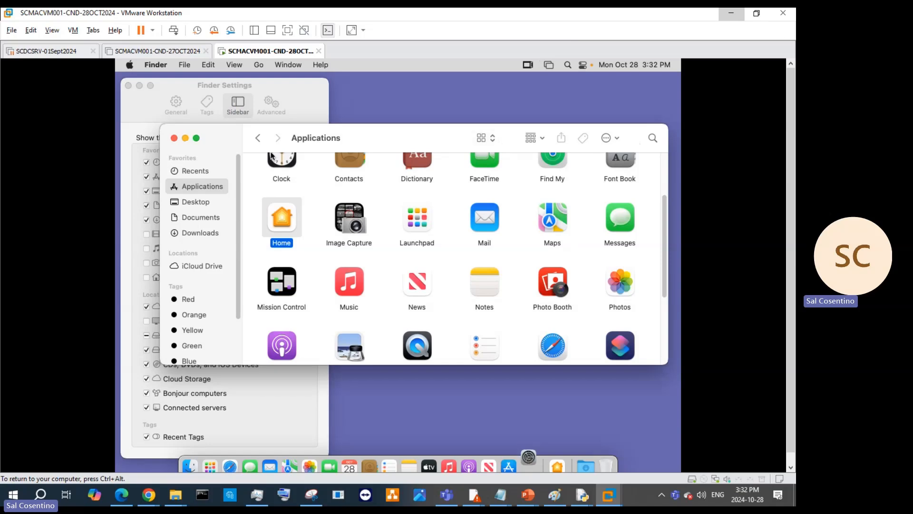
left_click(177, 138)
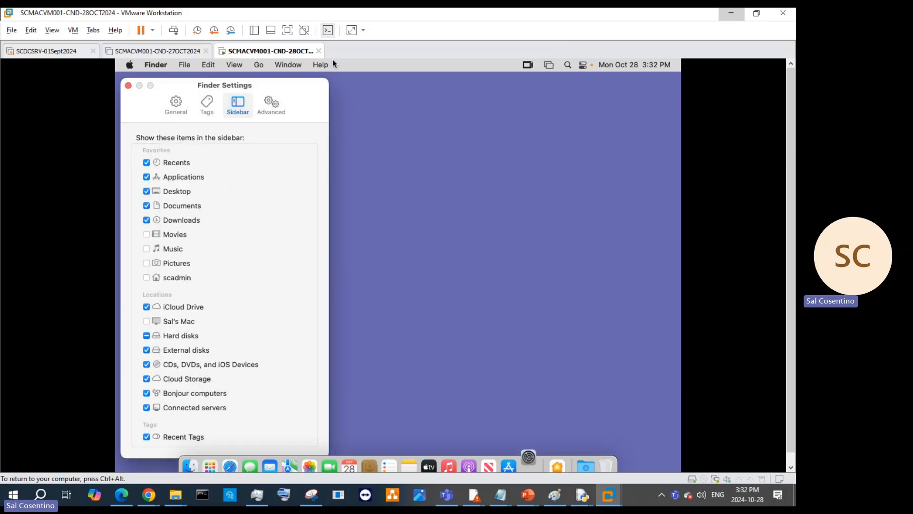
left_click(244, 64)
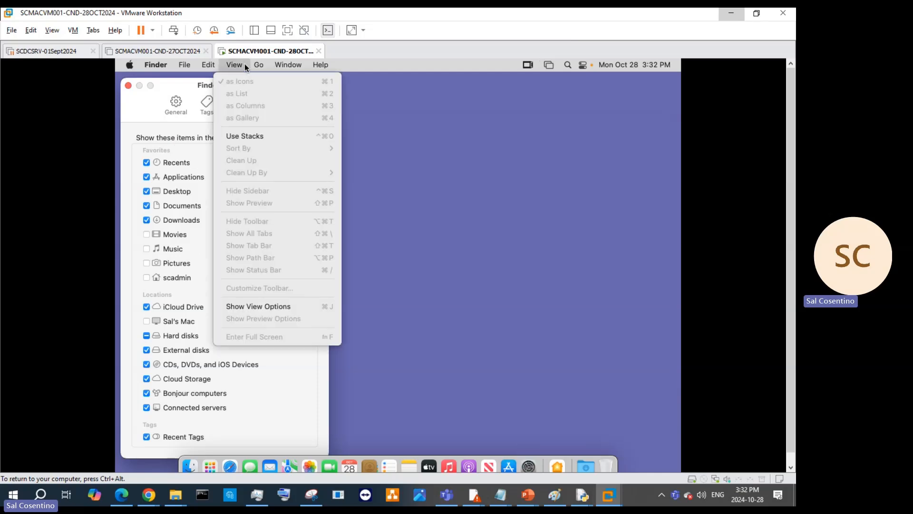
left_click(298, 306)
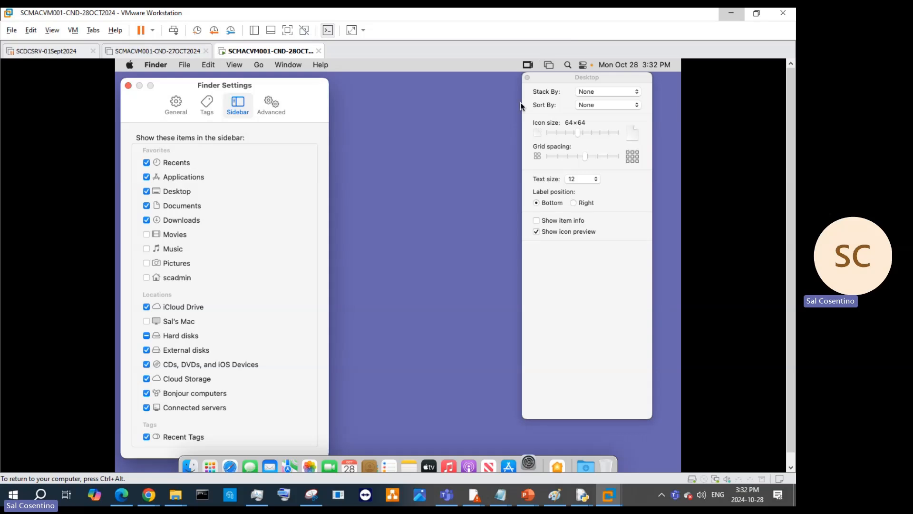
left_click(447, 127)
Step: Start burning the Desktop to a disc and open the VM tab's context menu
left_click(189, 65)
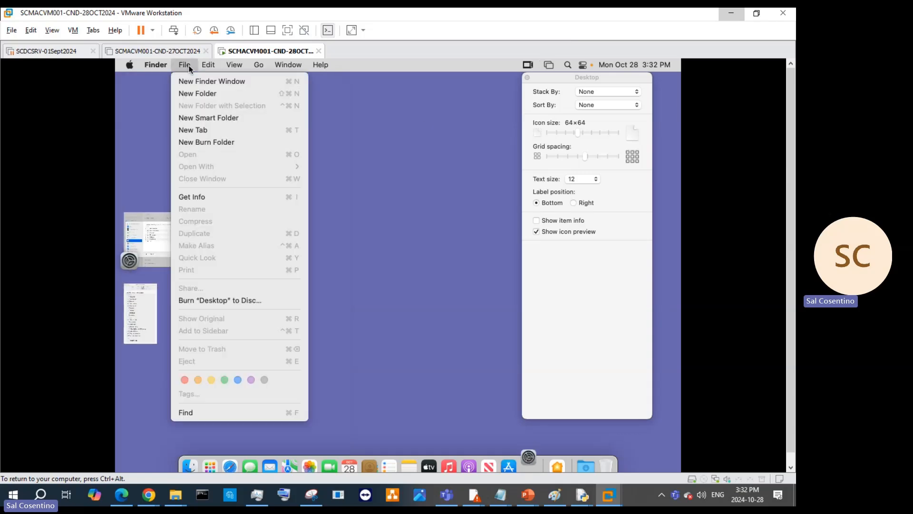
mouse_move(200, 66)
left_click(255, 298)
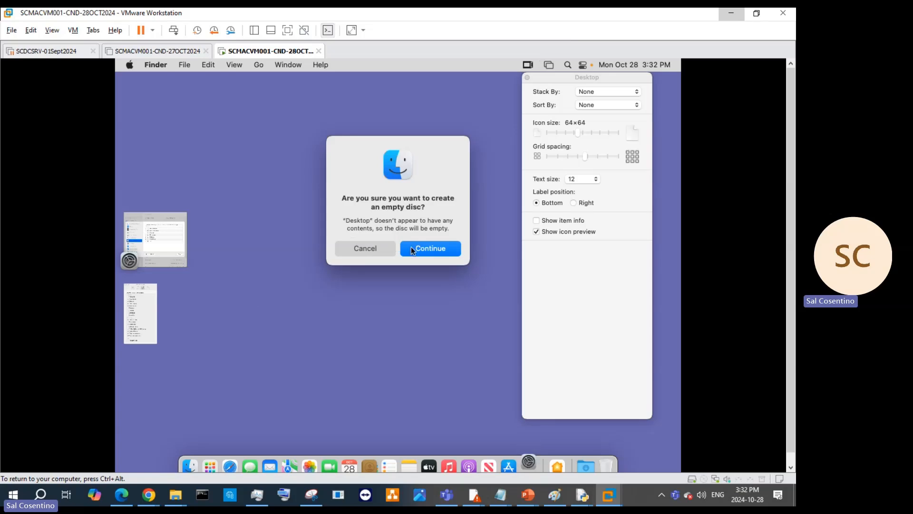
right_click(263, 54)
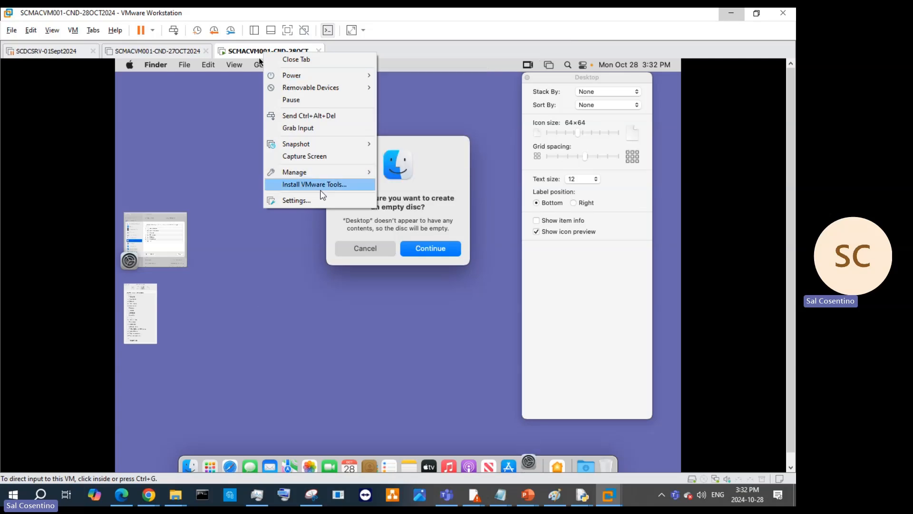
Step: Open the VM's CD/DVD settings, connect the drive, and browse for an ISO image
left_click(305, 200)
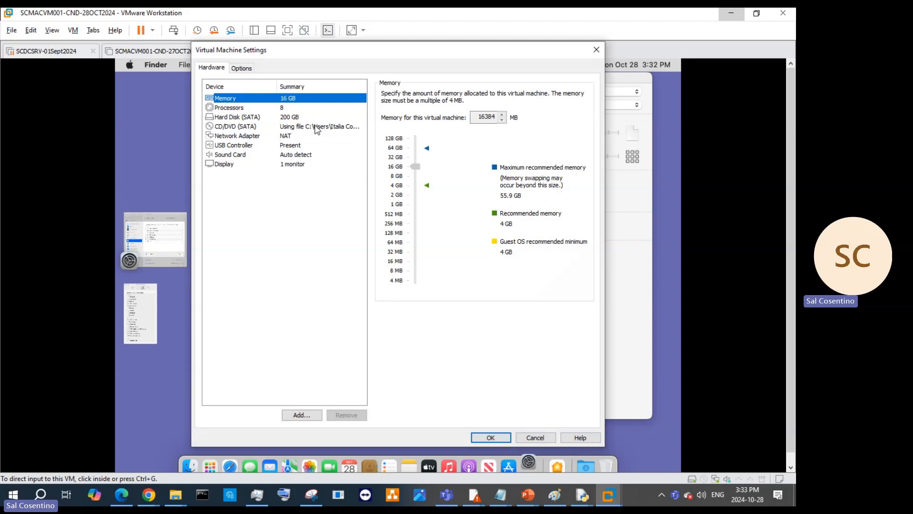
left_click(314, 126)
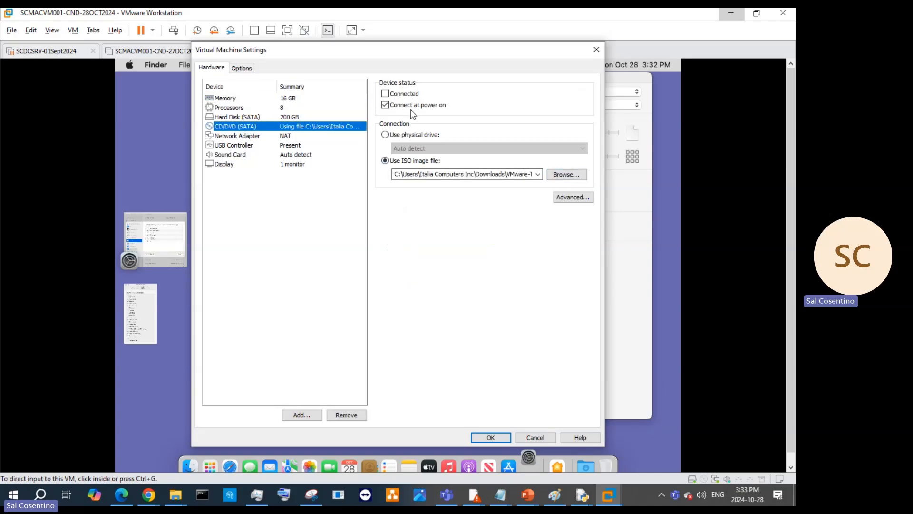
left_click(408, 94)
left_click(566, 175)
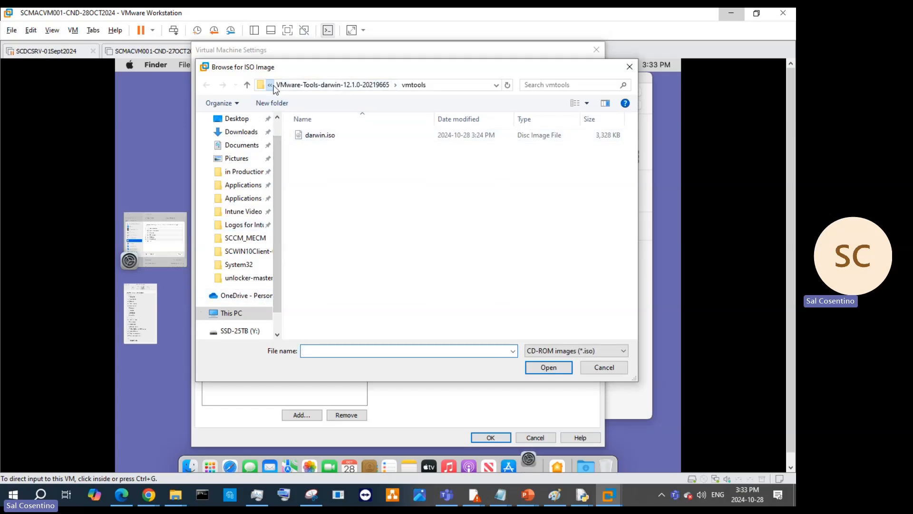
Step: Pick Downloads > VMware-Tools-darwin > vmtools > darwin.iso and apply the settings with OK
left_click(447, 86)
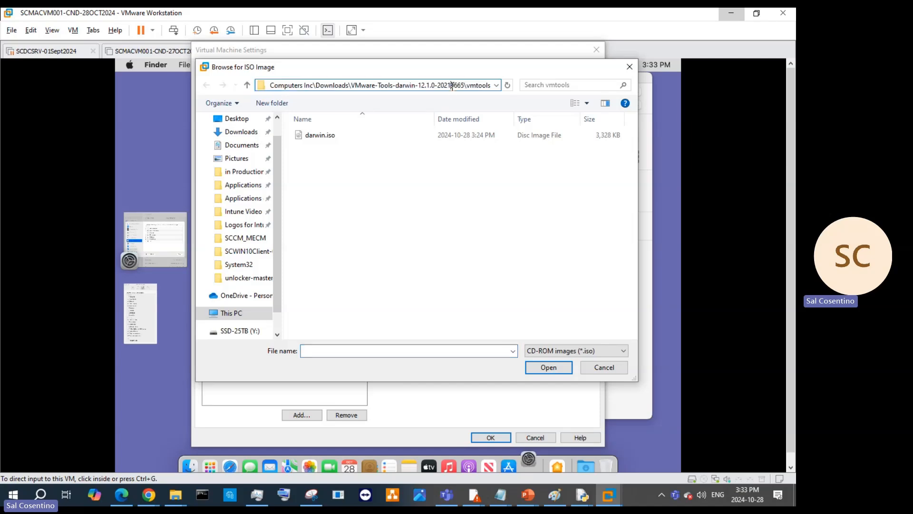
left_click_drag(421, 85, 206, 88)
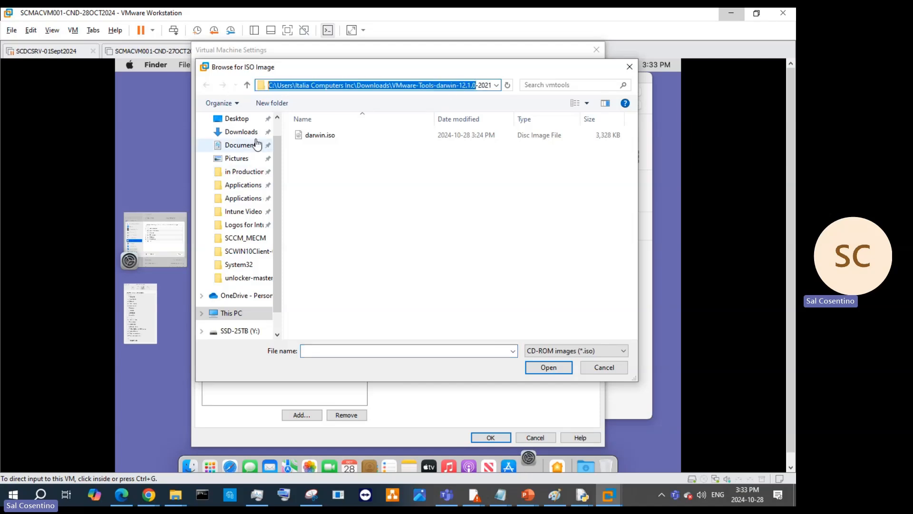
left_click(233, 132)
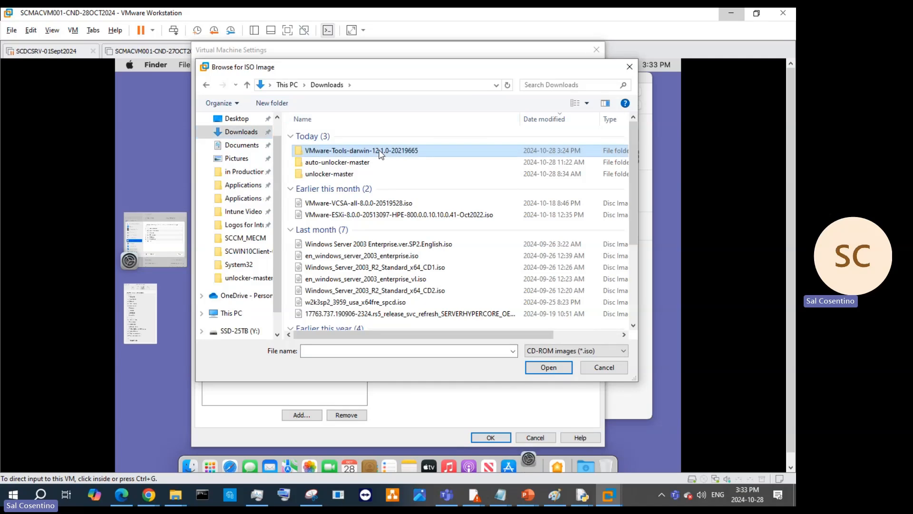
double_click(380, 150)
double_click(331, 138)
left_click(375, 137)
left_click(548, 367)
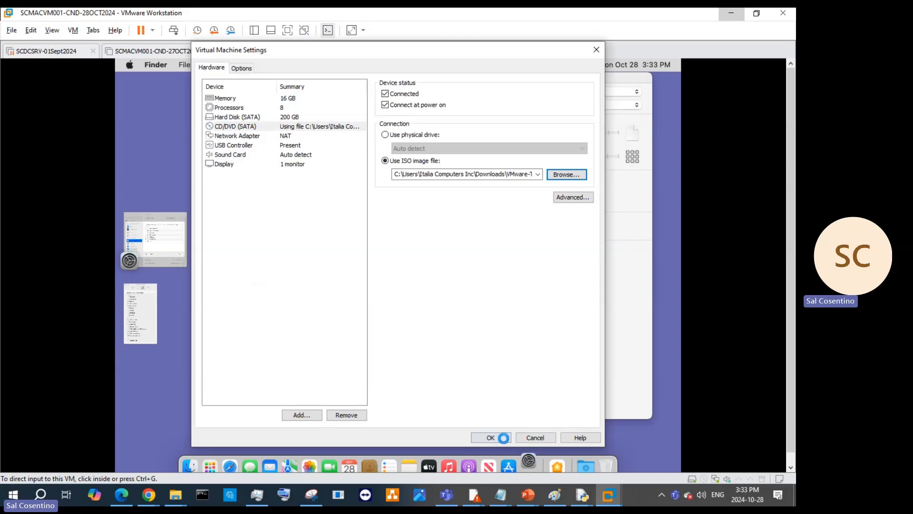
left_click(505, 438)
left_click(665, 147)
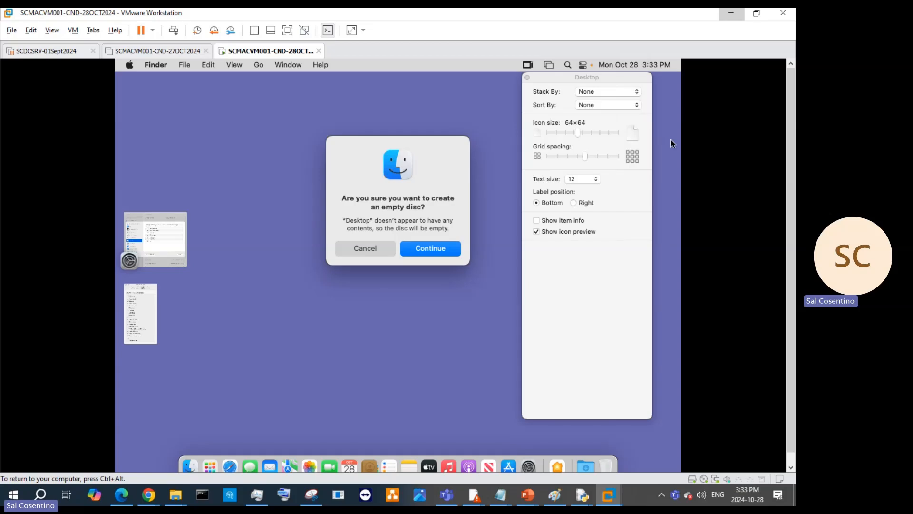
Step: Cancel the empty-disc prompt and dismiss the macOS Control Center
left_click(371, 249)
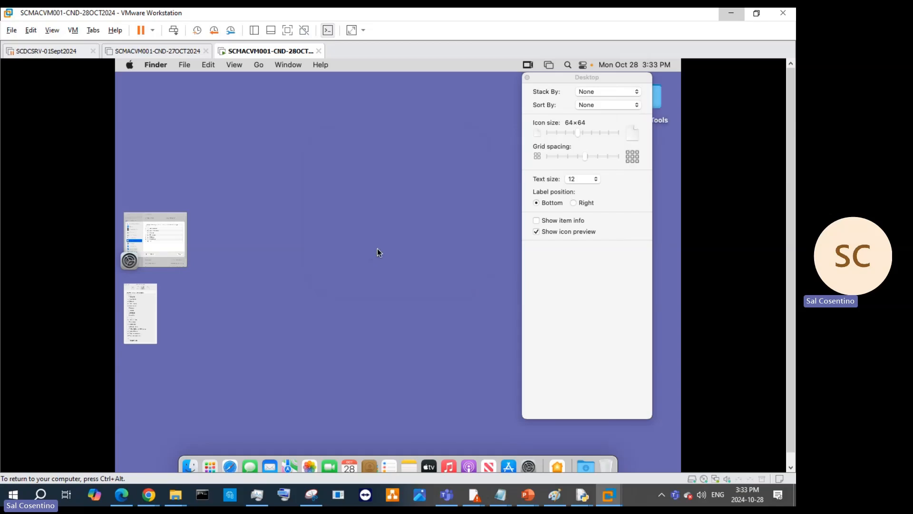
key("ctrl+alt")
left_click(645, 115)
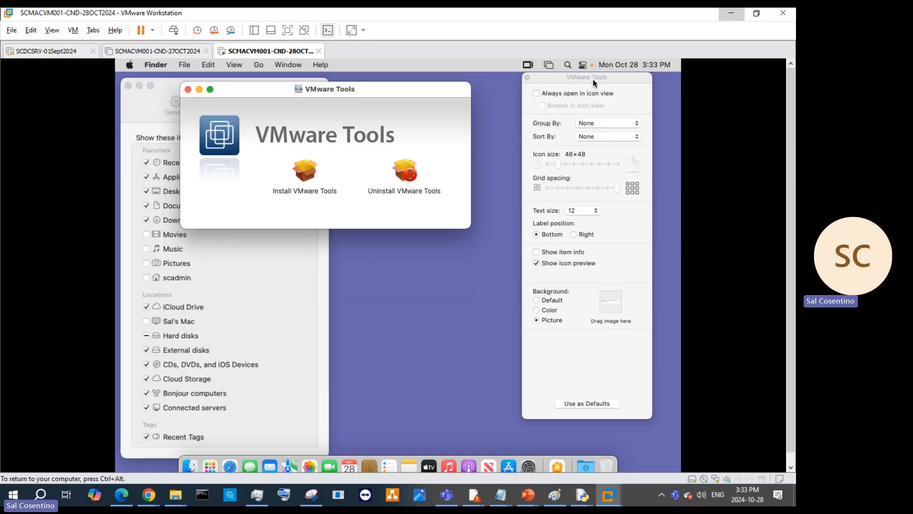
left_click(583, 64)
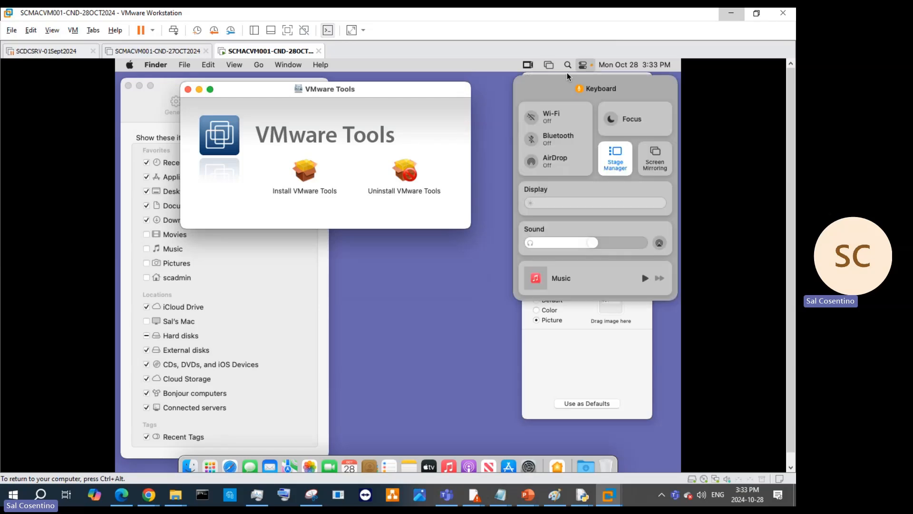
left_click(478, 214)
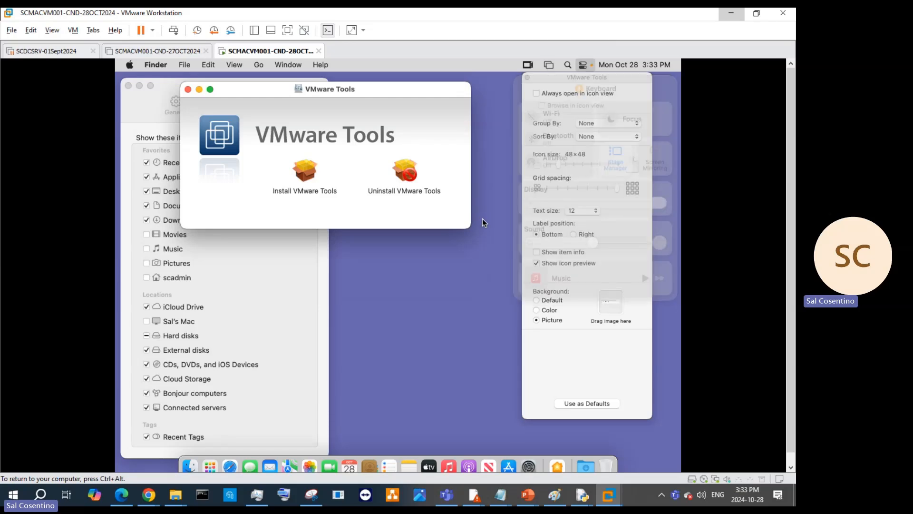
Step: Close the view options, Finder Settings, keyboard shortcuts sheet and System Settings
left_click(527, 78)
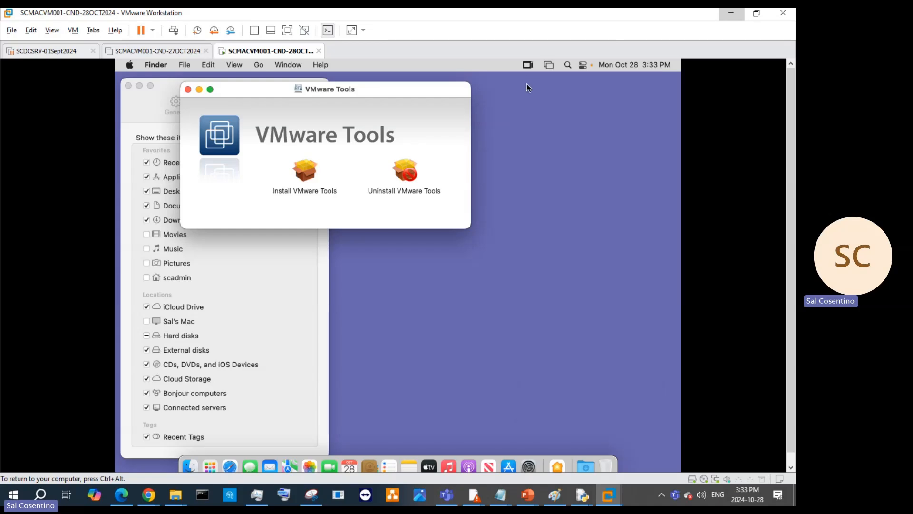
left_click(163, 100)
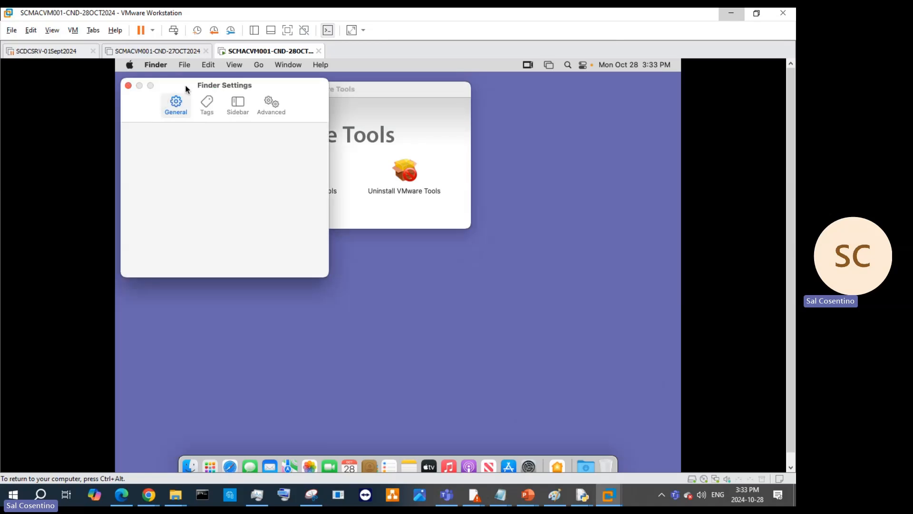
left_click(128, 86)
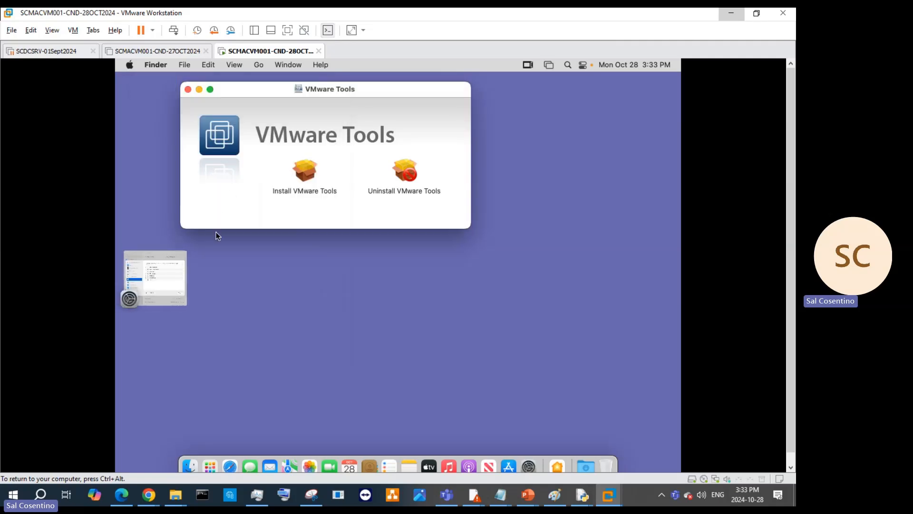
left_click(179, 271)
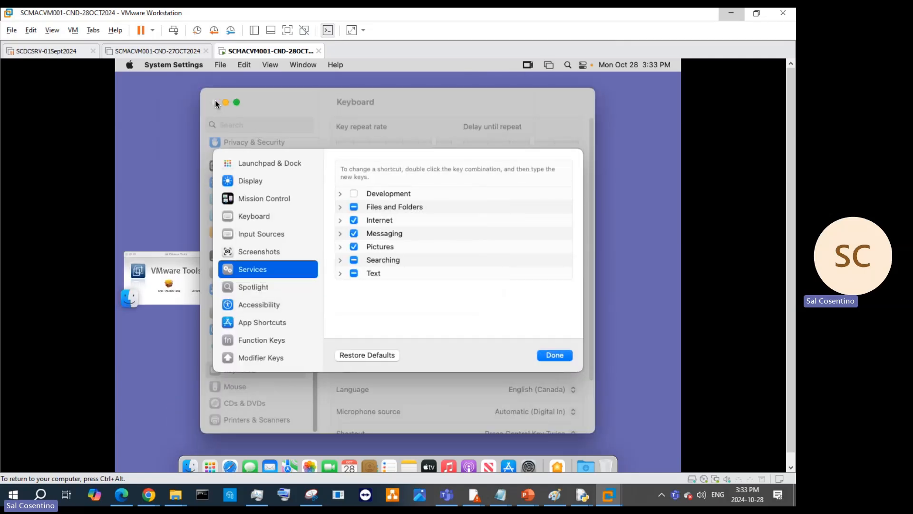
left_click(552, 356)
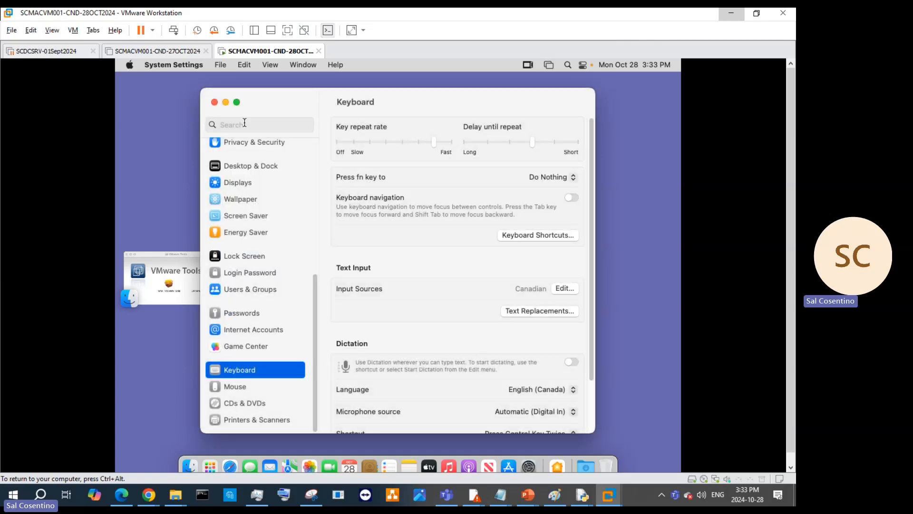
left_click(214, 102)
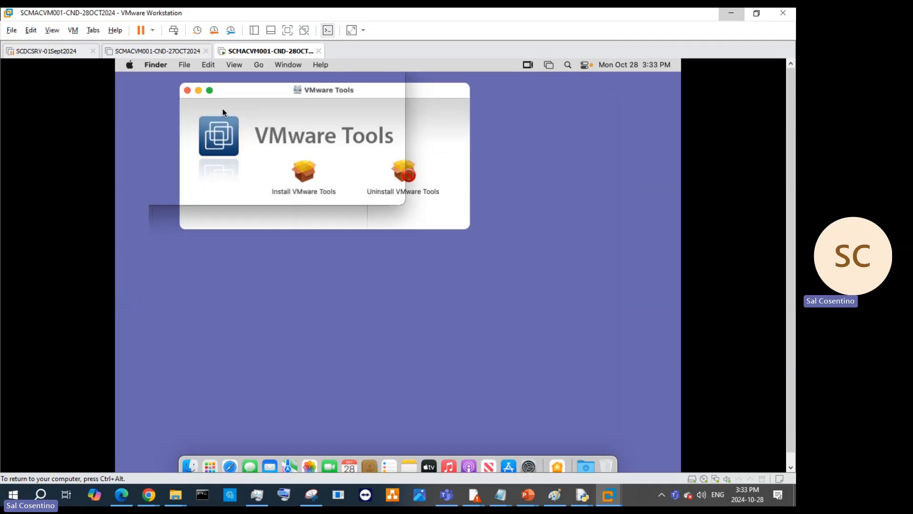
Step: Launch Install VMware Tools, proceed to the standard install, and authorise it with the admin password
left_click(308, 182)
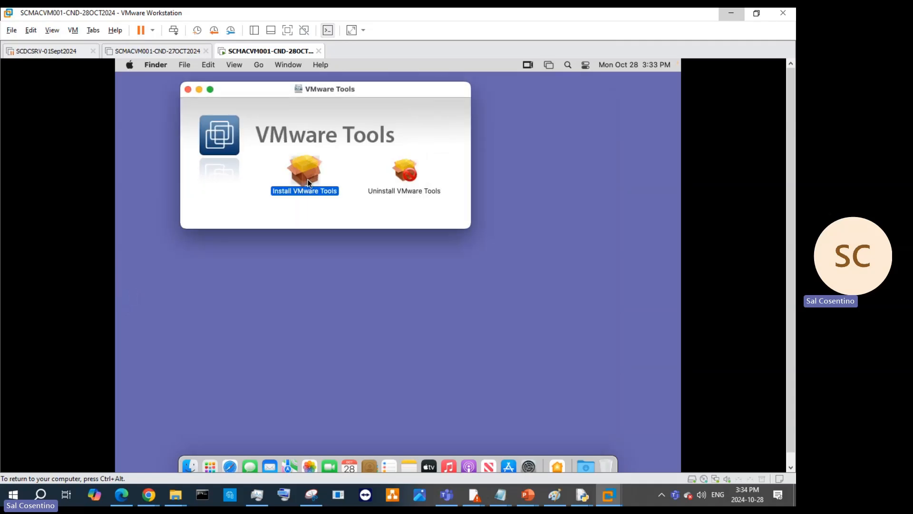
double_click(308, 182)
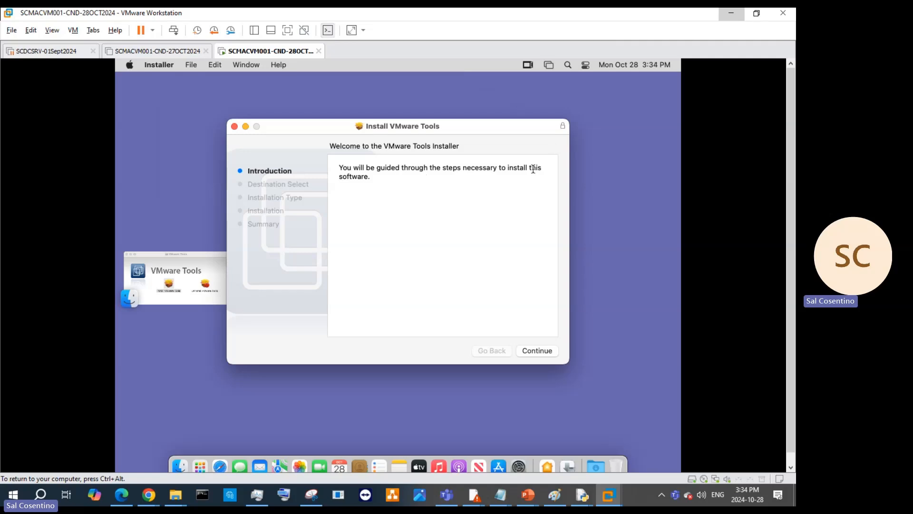
left_click(533, 352)
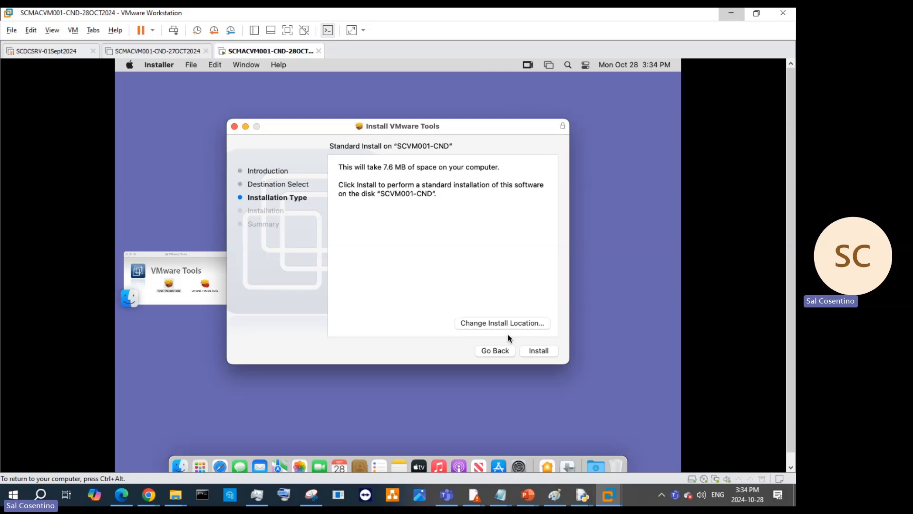
left_click(538, 352)
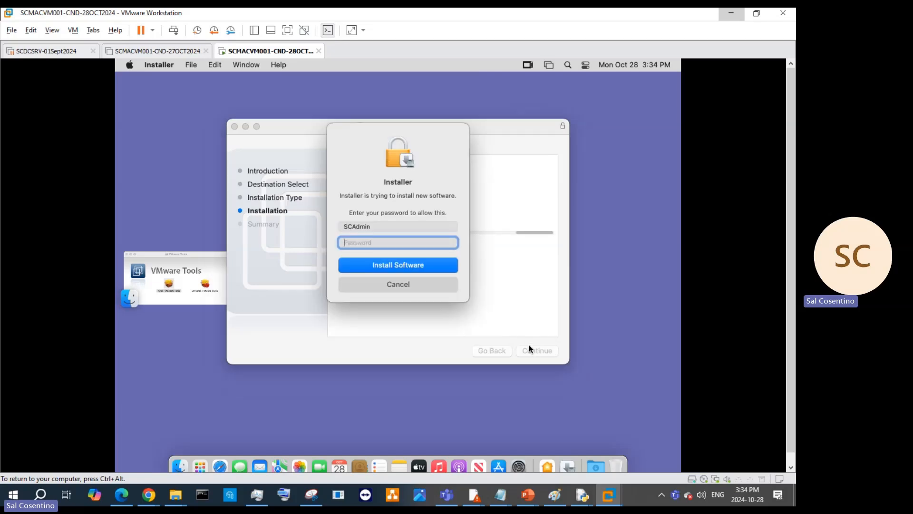
type("•••••••••••••••")
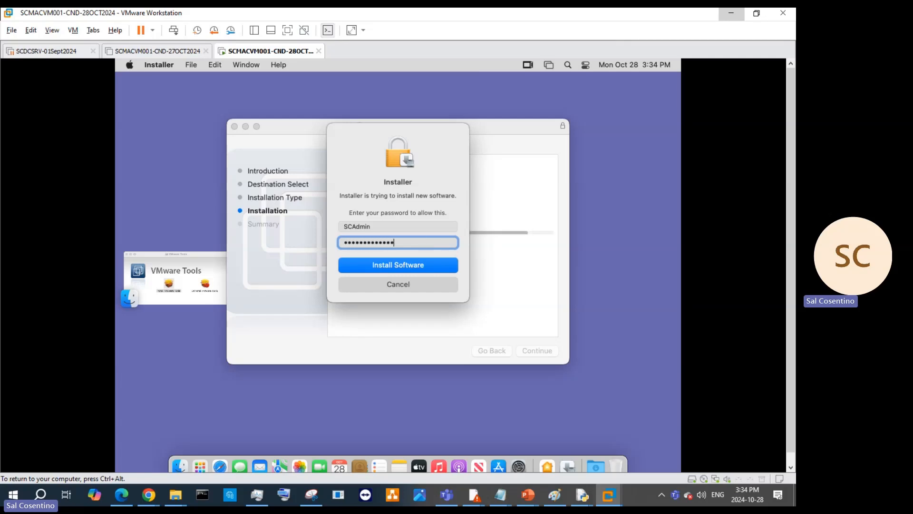
left_click(429, 262)
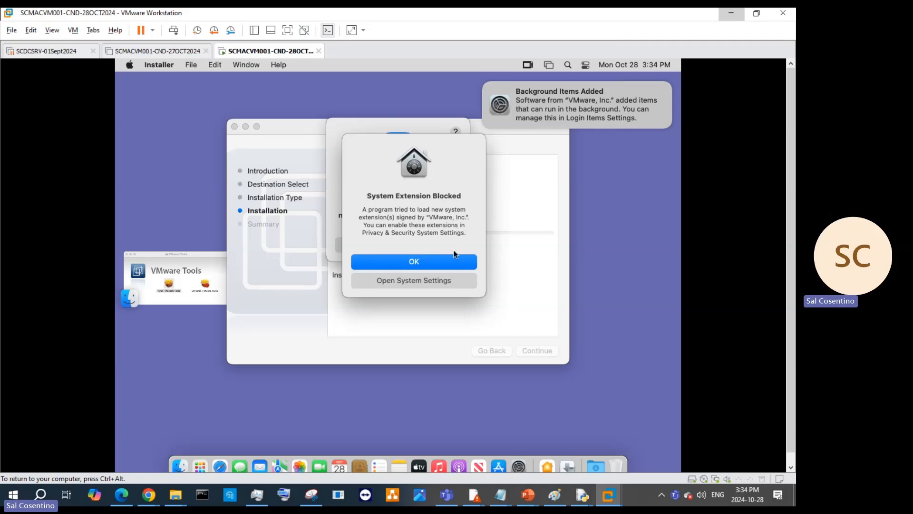
Step: Allow the blocked VMware system software in Privacy & Security, postpone the restart, and grant installer access
left_click(420, 285)
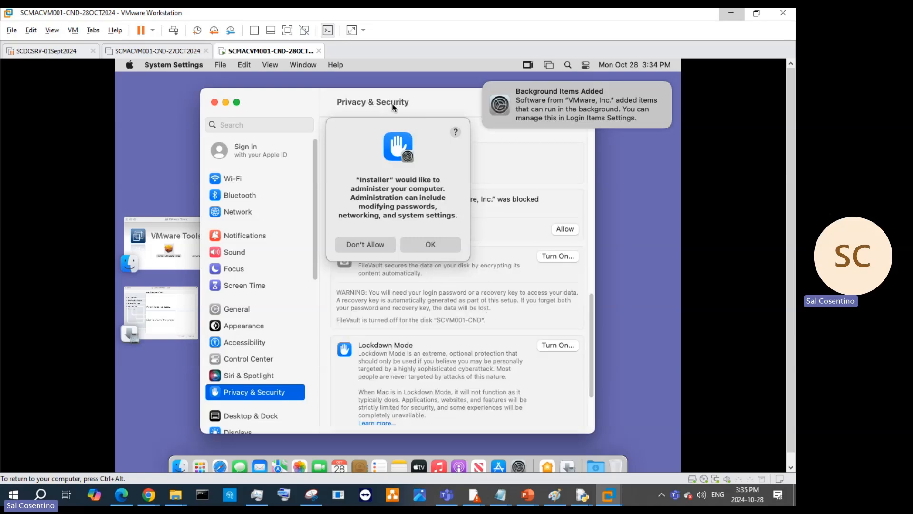
left_click_drag(385, 121, 220, 124)
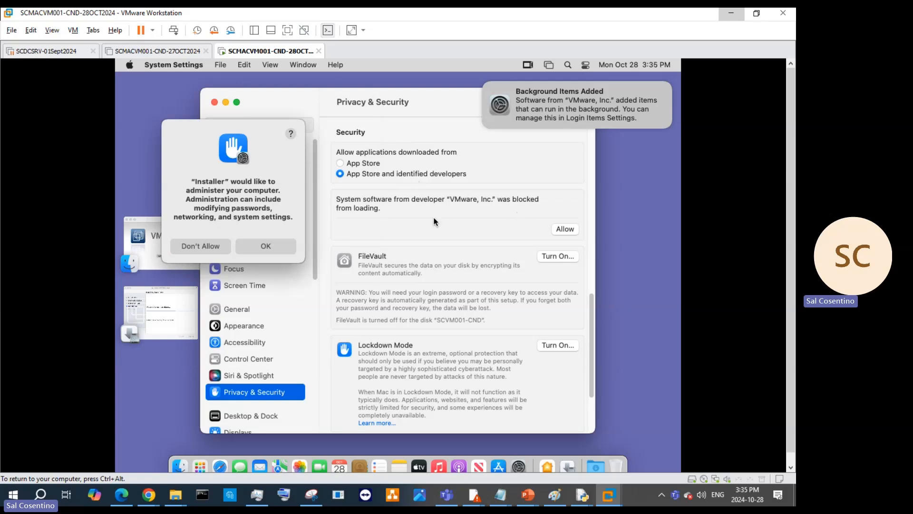
left_click(564, 229)
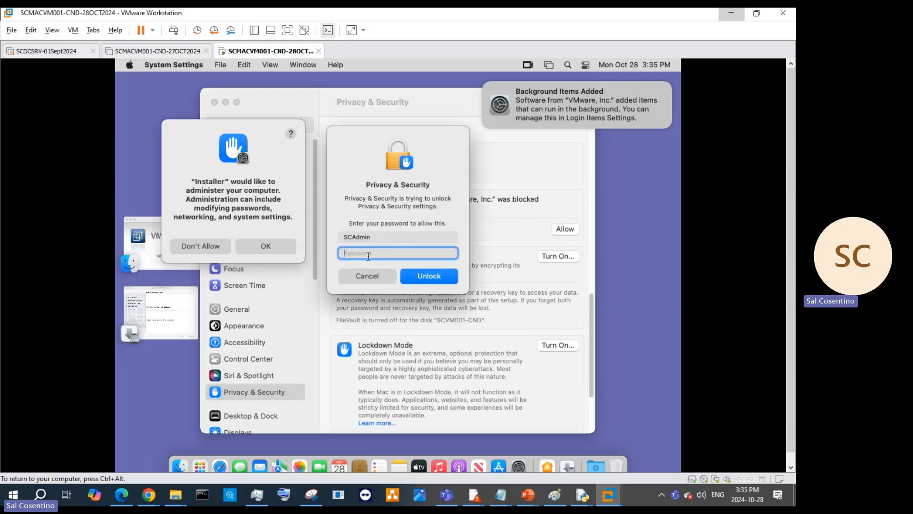
type("•••••••••••••••")
key("Return")
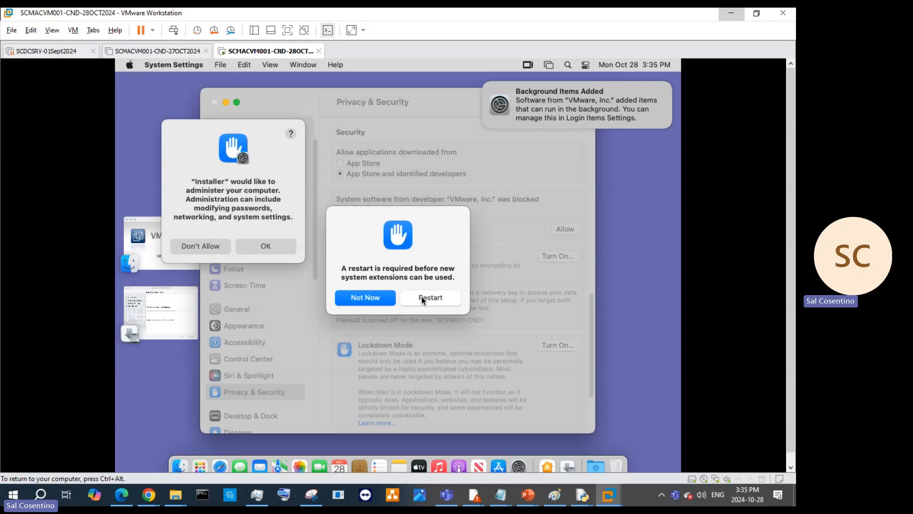
left_click(370, 299)
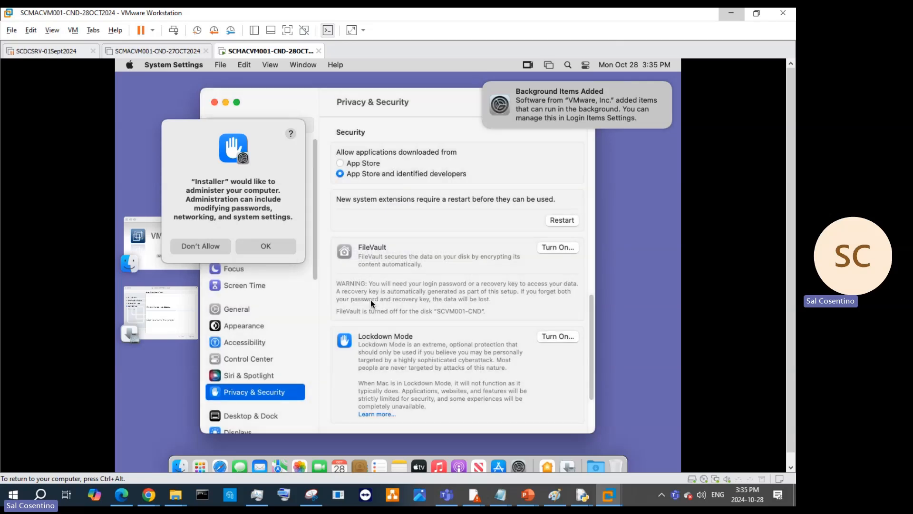
left_click(284, 243)
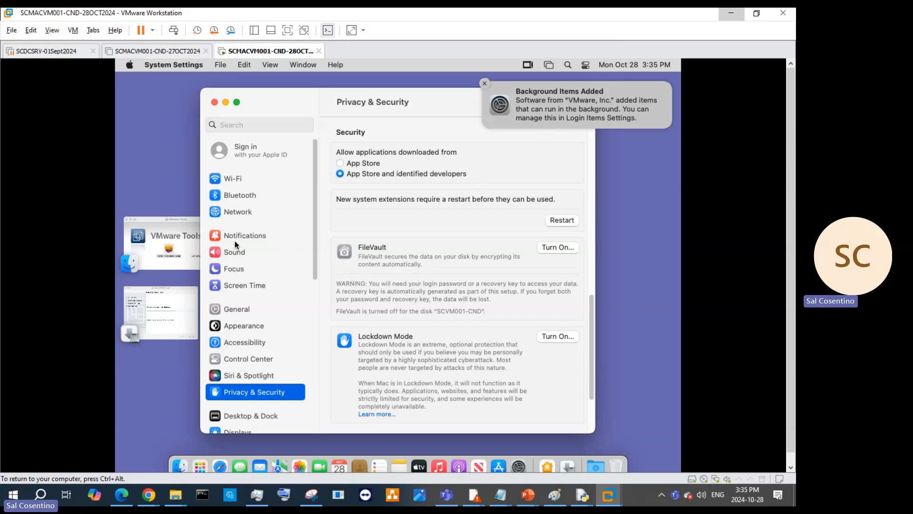
Step: Allow the VMware extension again from the alert, then restart the Mac to load it
left_click(176, 250)
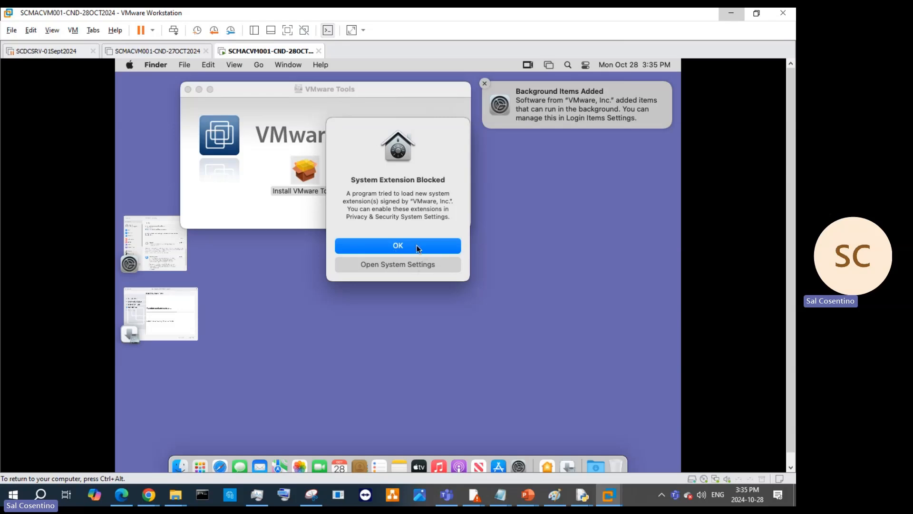
left_click(412, 266)
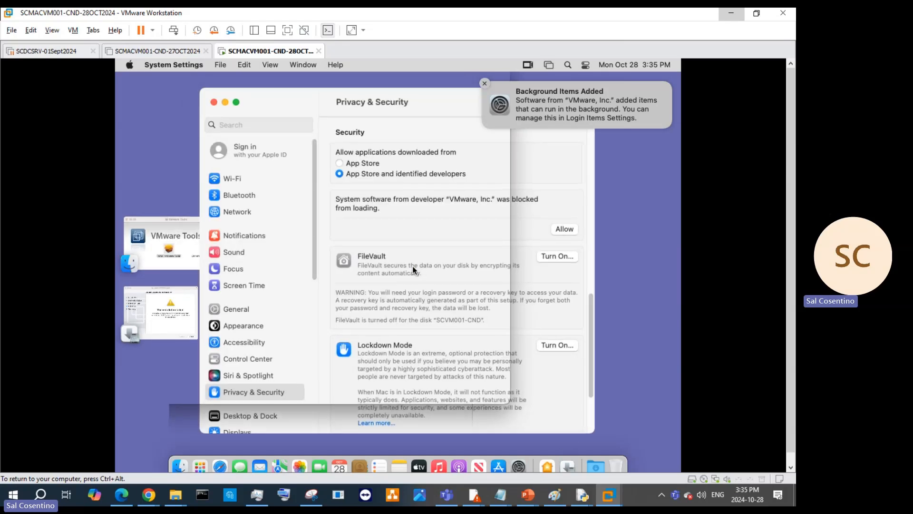
left_click(564, 230)
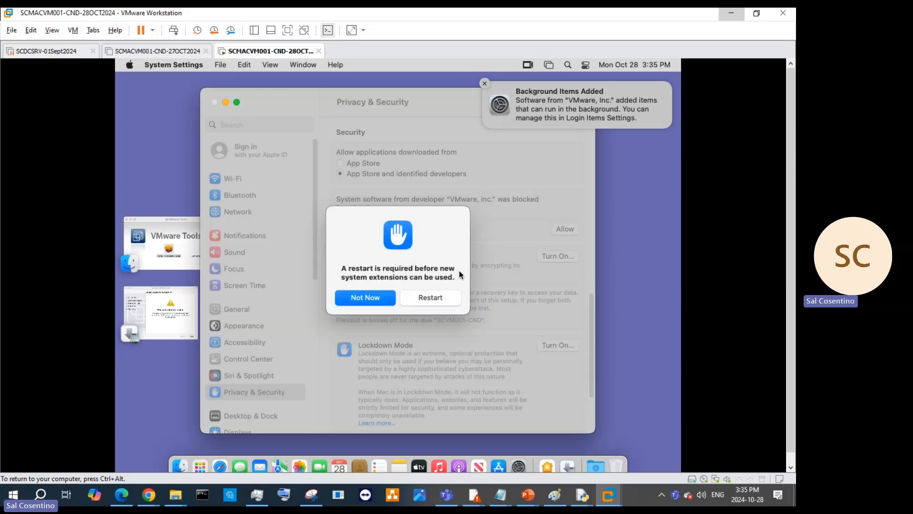
left_click(378, 296)
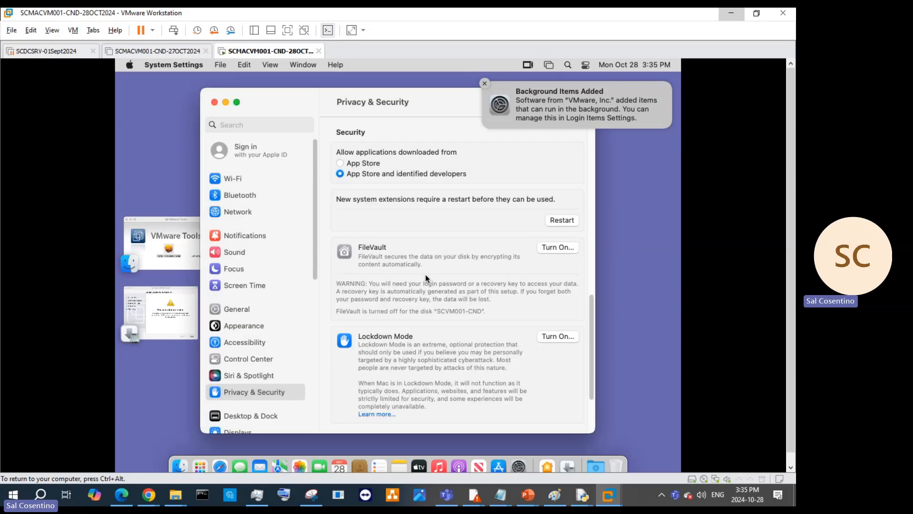
left_click(558, 221)
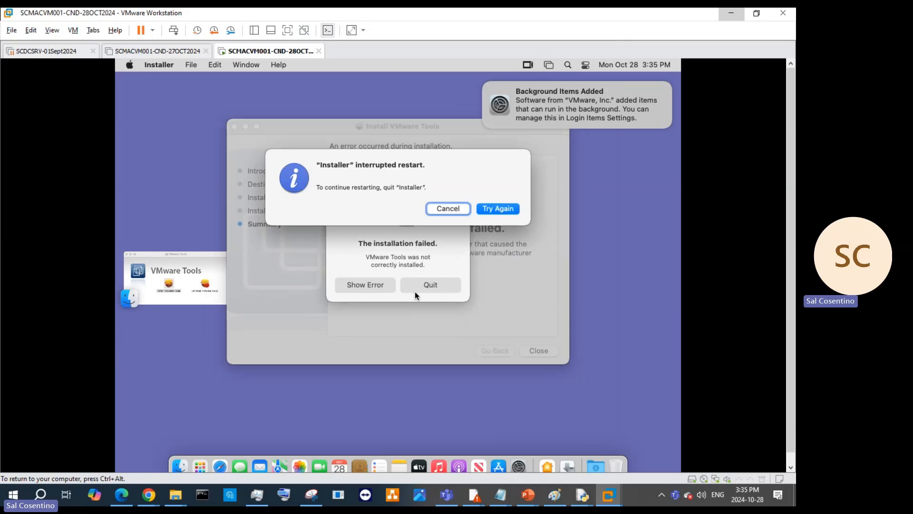
Step: Cancel the pending restart, quit the failed installer, and rerun the VMware Tools install with the admin password
left_click(451, 209)
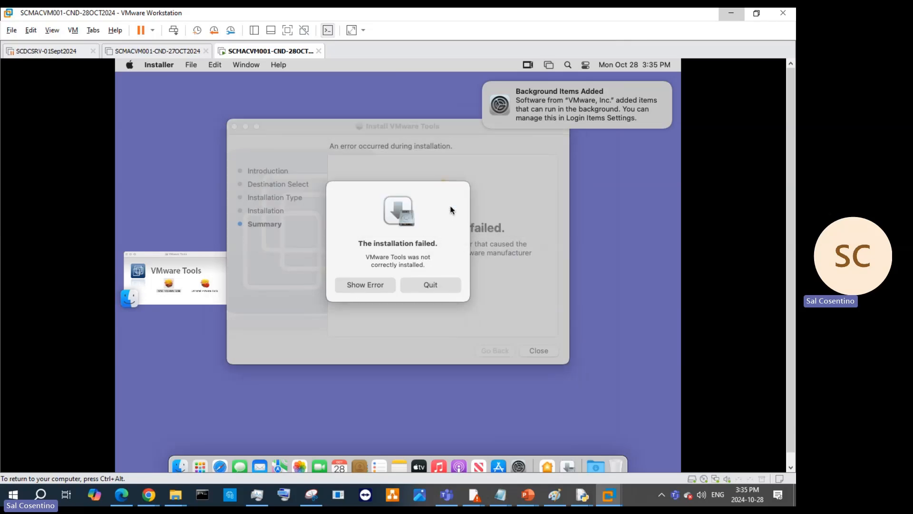
left_click(423, 283)
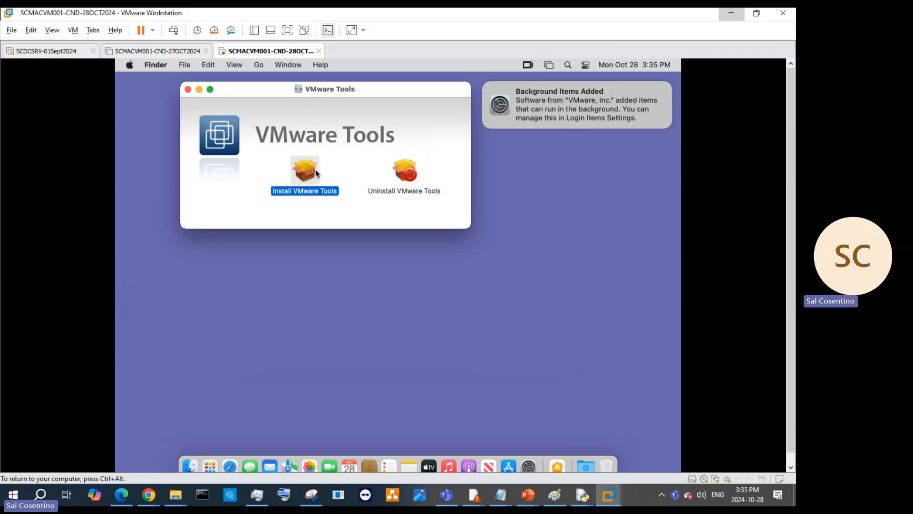
double_click(305, 170)
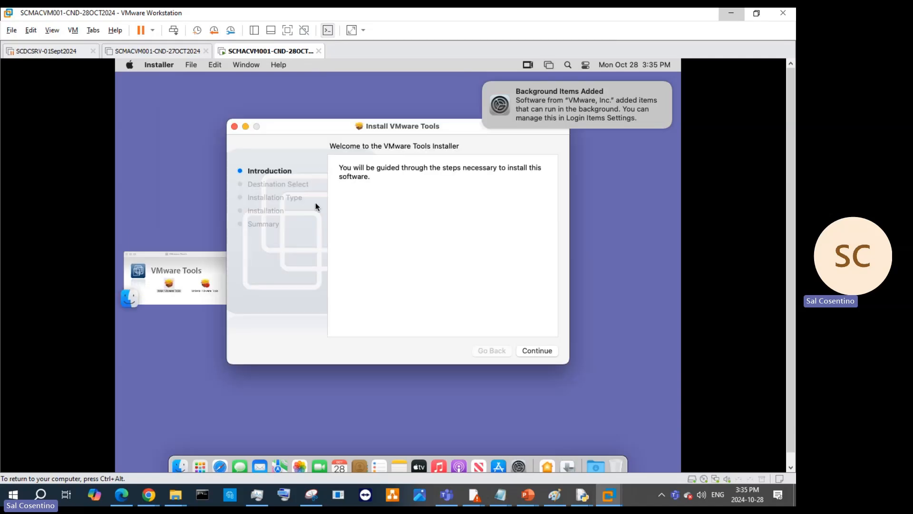
left_click(537, 350)
left_click(536, 350)
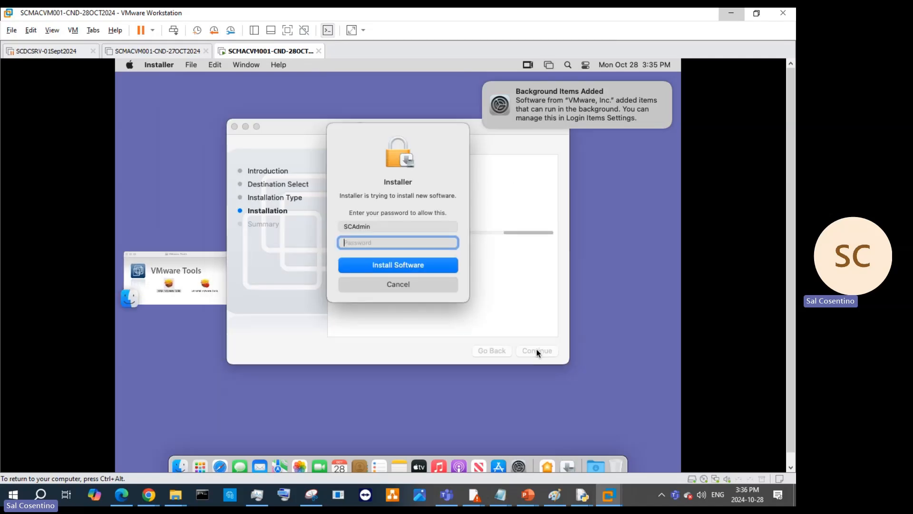
type("•••••••••••••••")
left_click(407, 259)
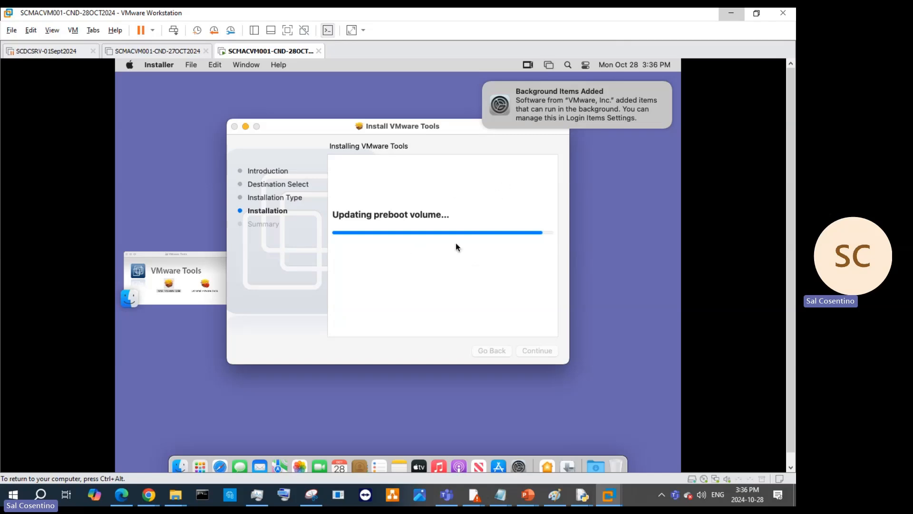
Step: Bring the finished installer forward and restart the Mac to complete the VMware Tools installation
left_click(215, 261)
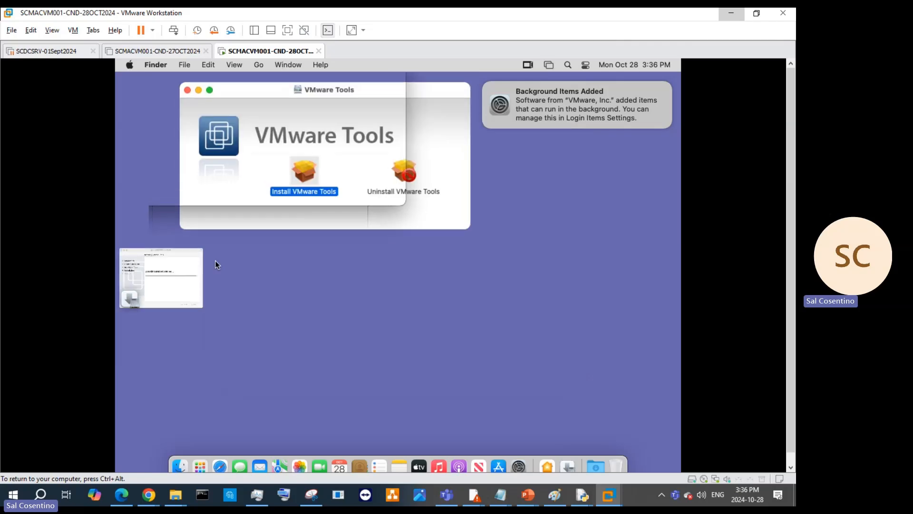
left_click(183, 272)
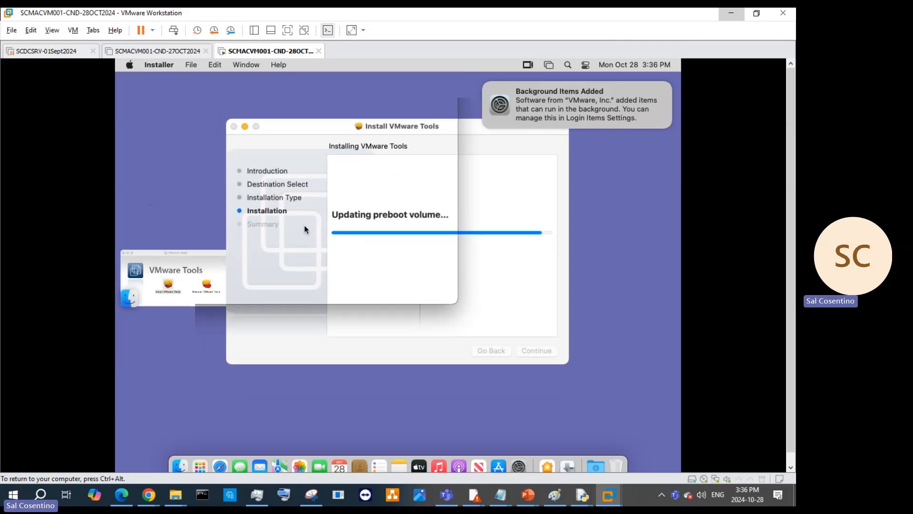
left_click(587, 272)
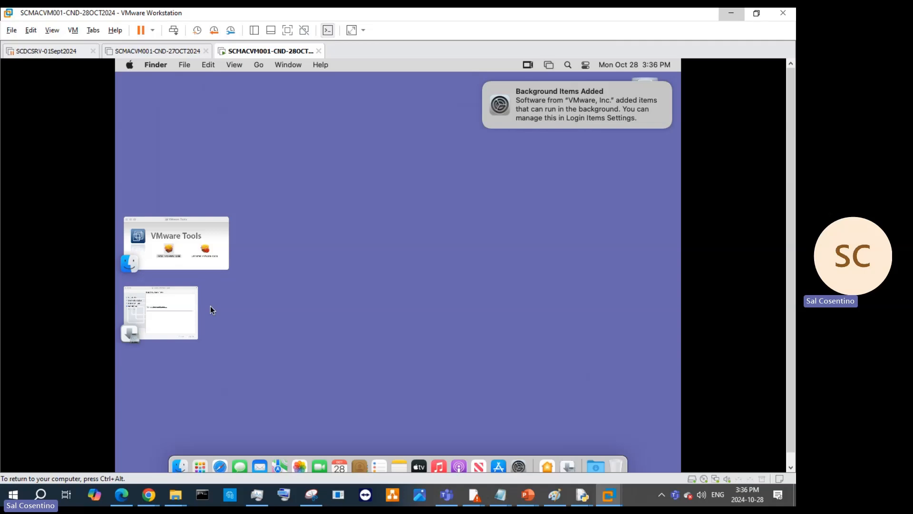
left_click(188, 311)
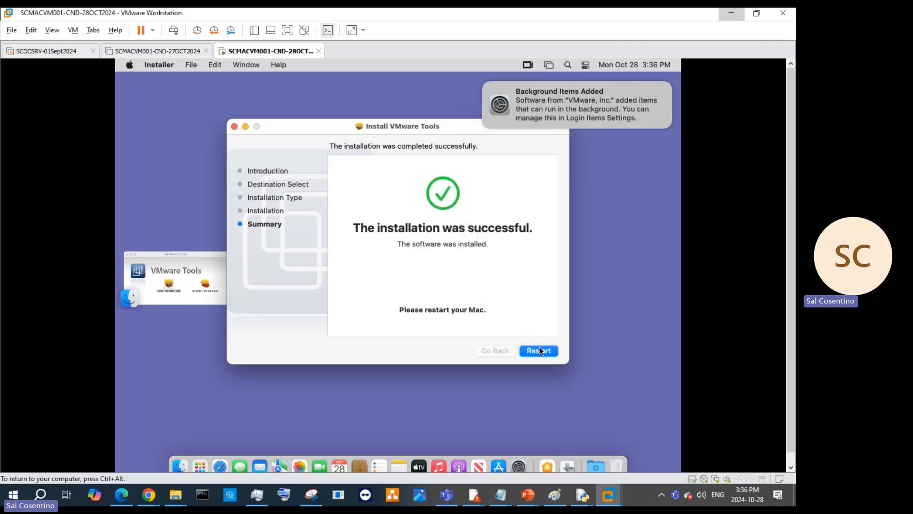
left_click(538, 351)
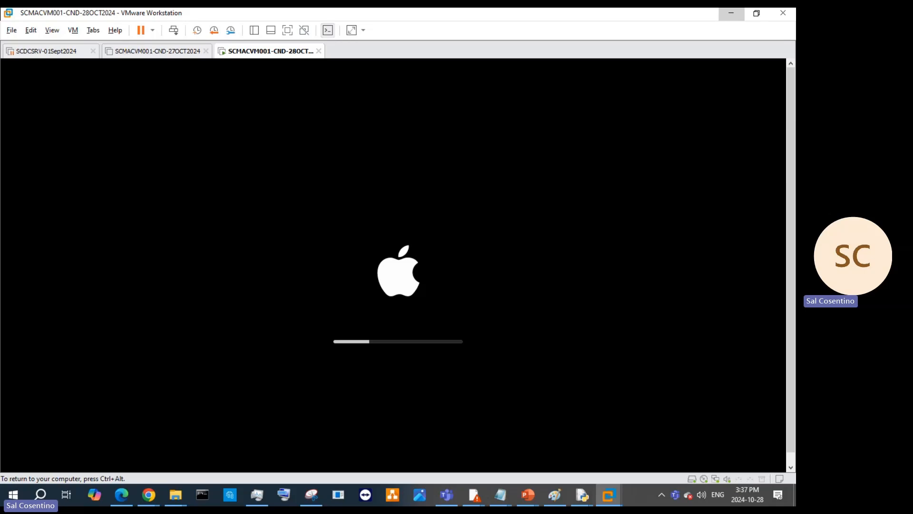
Step: Release input from the VM and log into the admin account at the macOS login screen
key("ctrl+alt")
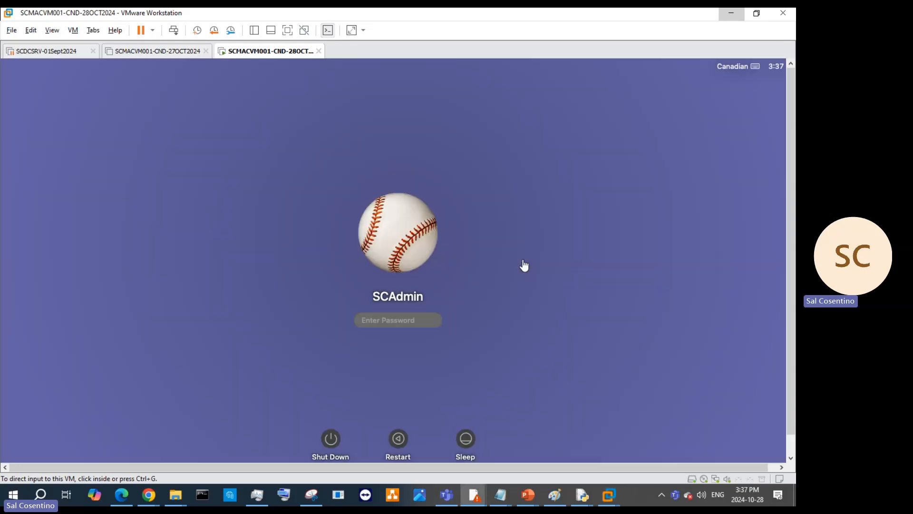
left_click(428, 324)
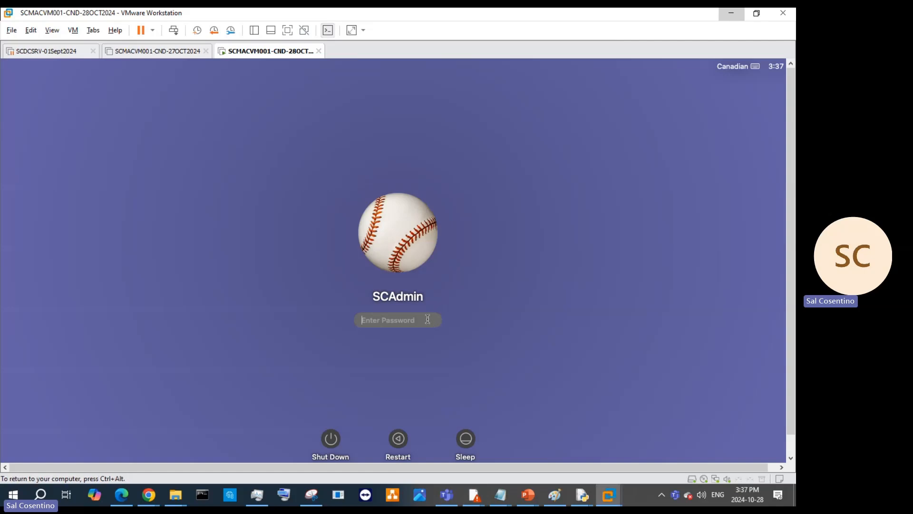
type("***")
key("BackSpace")
key("BackSpace")
key("BackSpace")
type("**************")
key("Return")
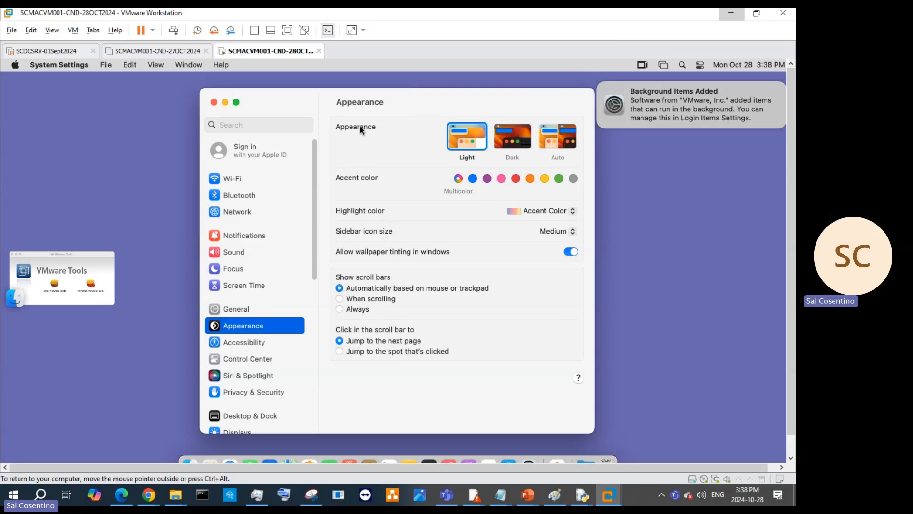
Step: Check Displays at 1438 × 768 (Default) and its advanced options, then go to Wallpaper settings
scroll(275, 361, "down", 1)
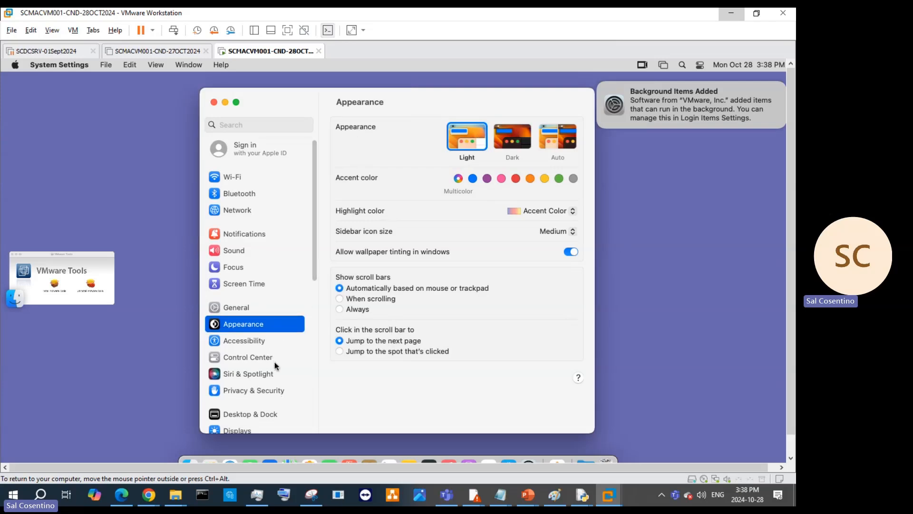
left_click(259, 344)
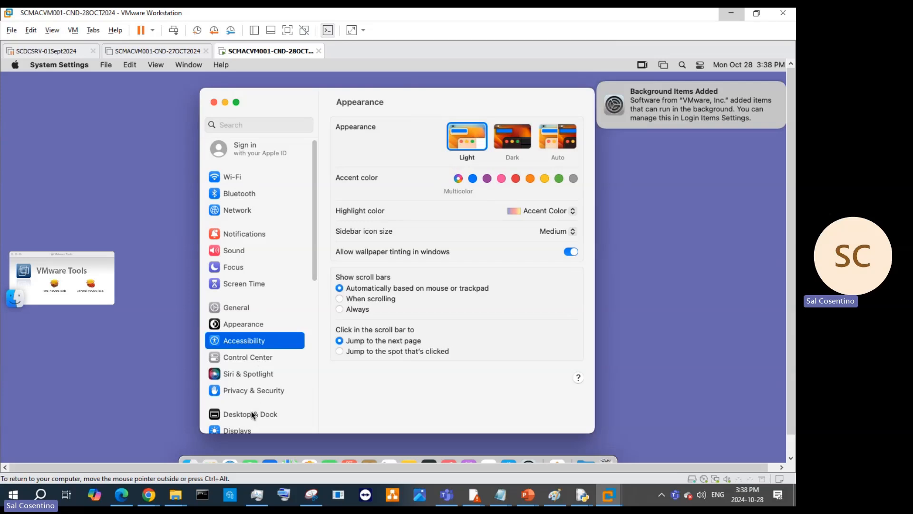
left_click(243, 424)
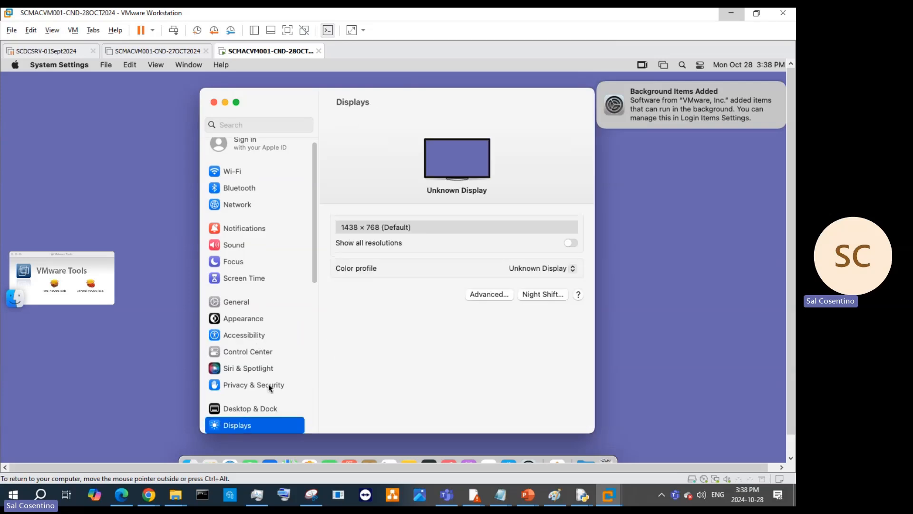
left_click(419, 231)
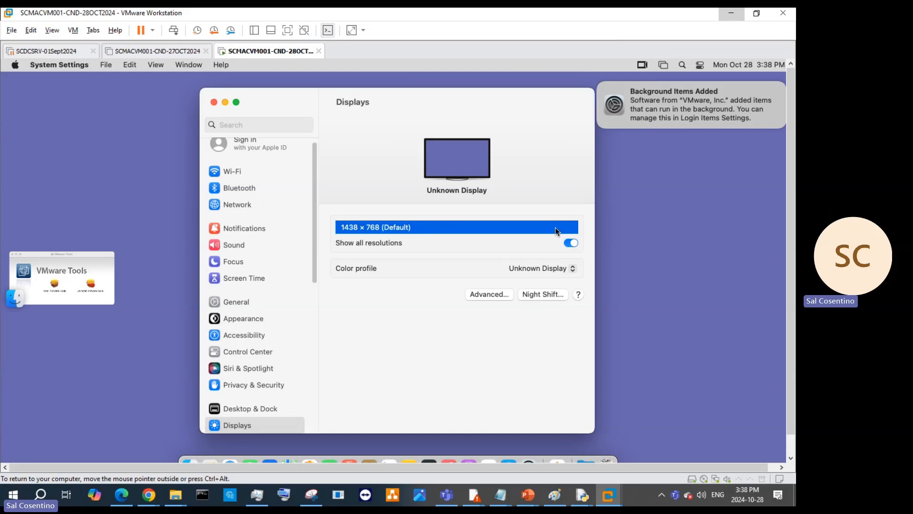
left_click(499, 294)
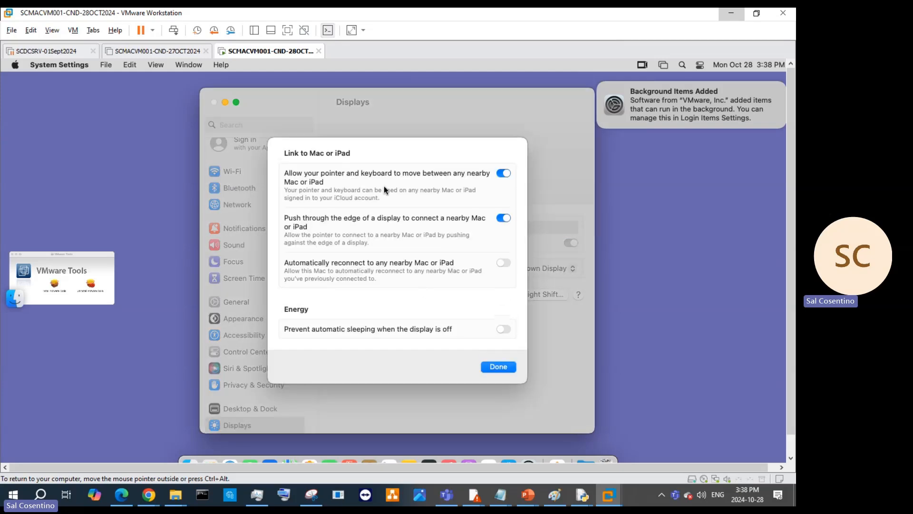
left_click(497, 366)
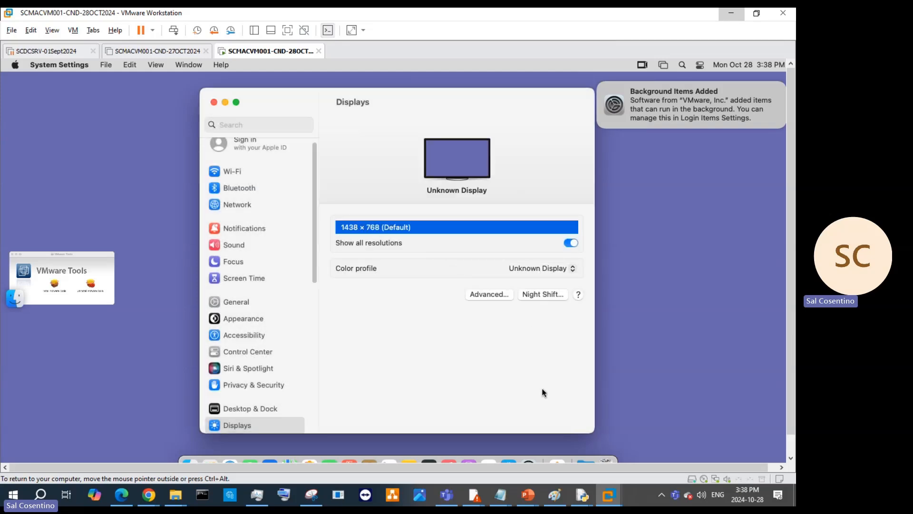
scroll(285, 381, "down", 1)
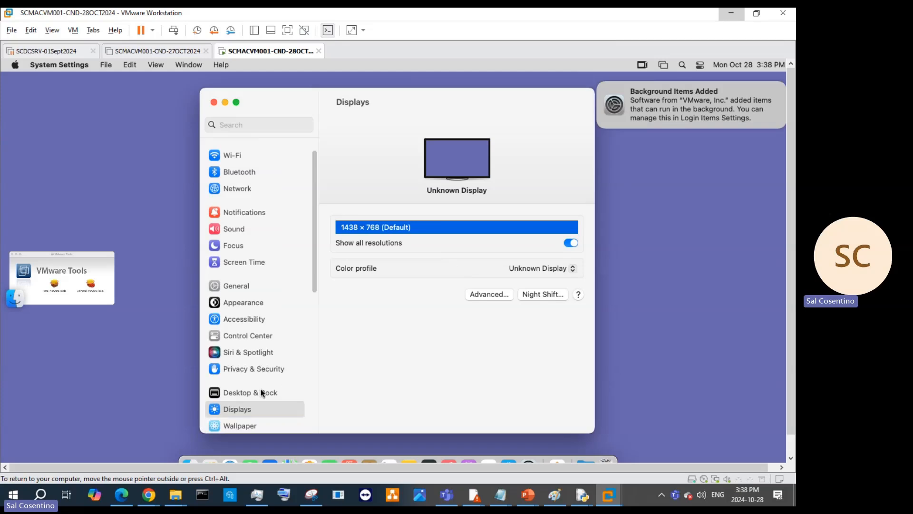
left_click(244, 425)
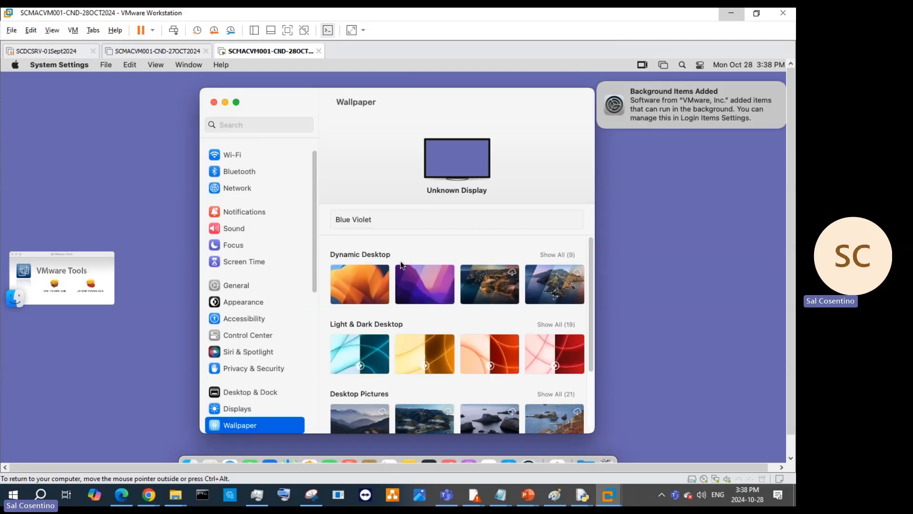
Step: Pick Snapshot 1 to revert to, decline the restore, and reopen the VM's snapshot menu
left_click(721, 206)
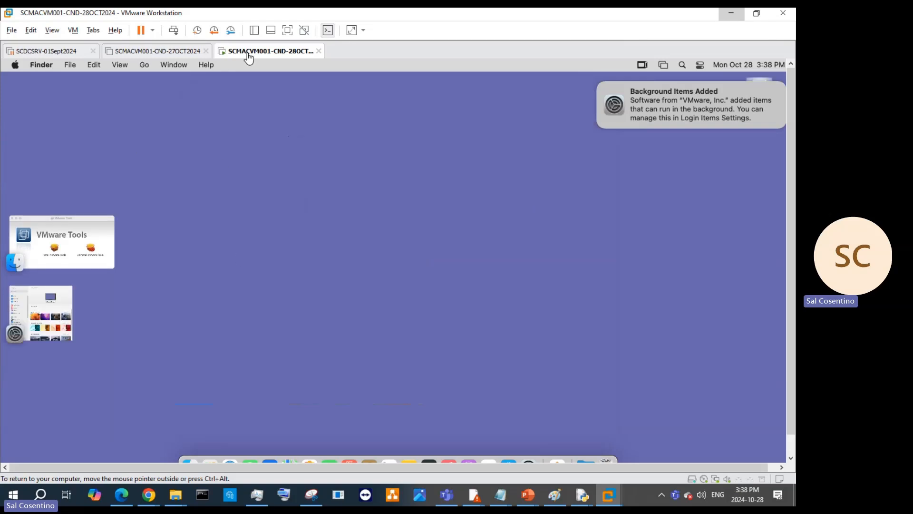
right_click(263, 54)
mouse_move(308, 72)
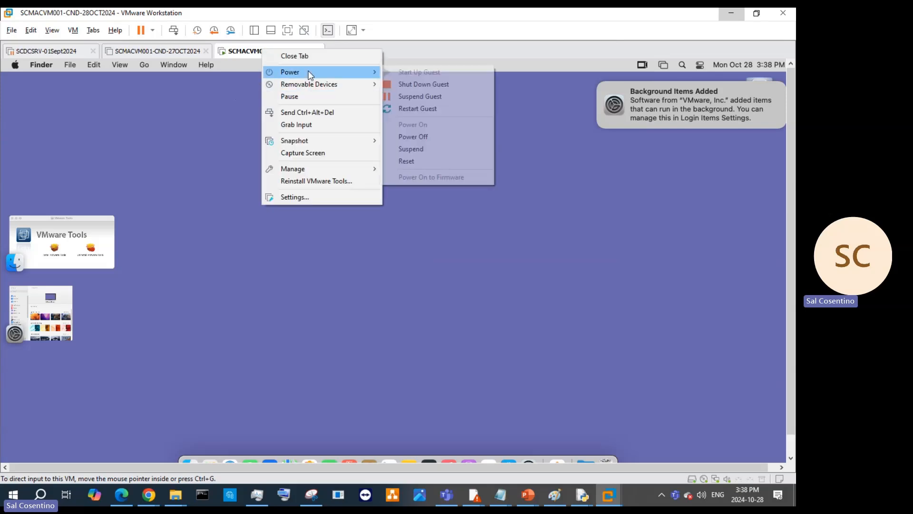
mouse_move(333, 140)
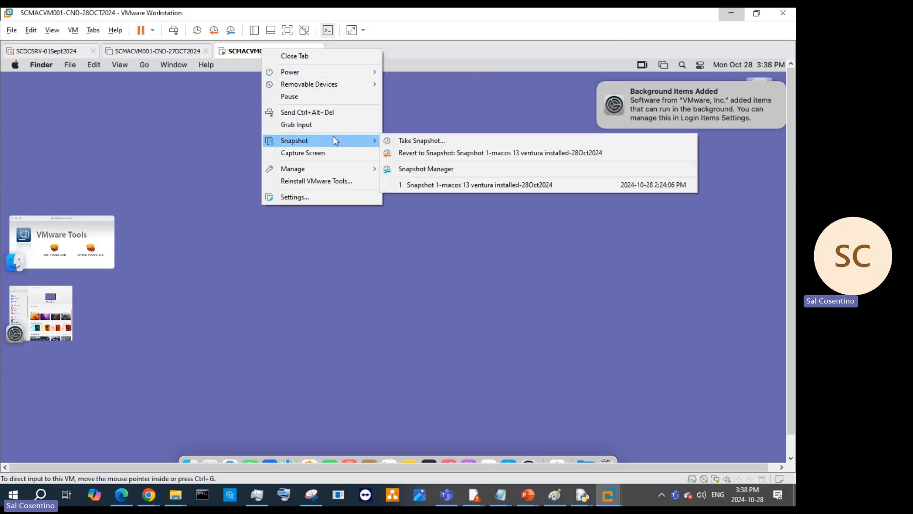
left_click(467, 185)
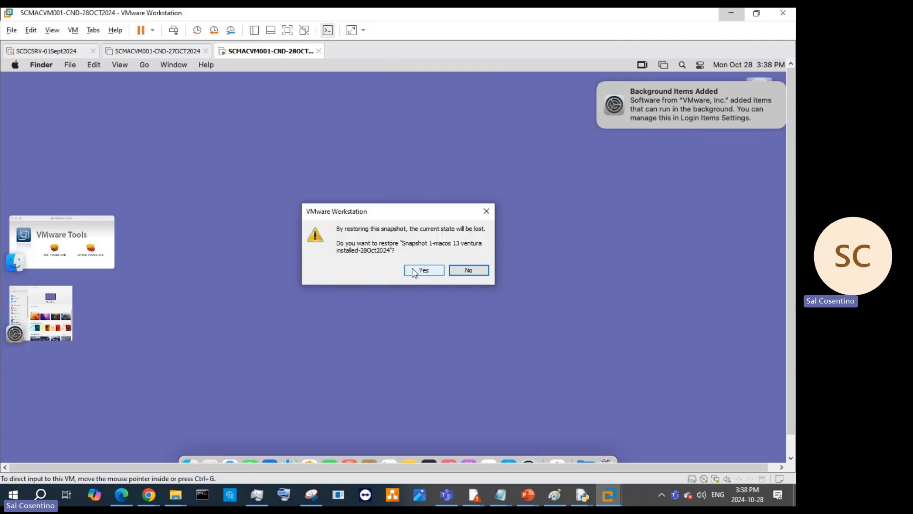
left_click(479, 270)
right_click(267, 56)
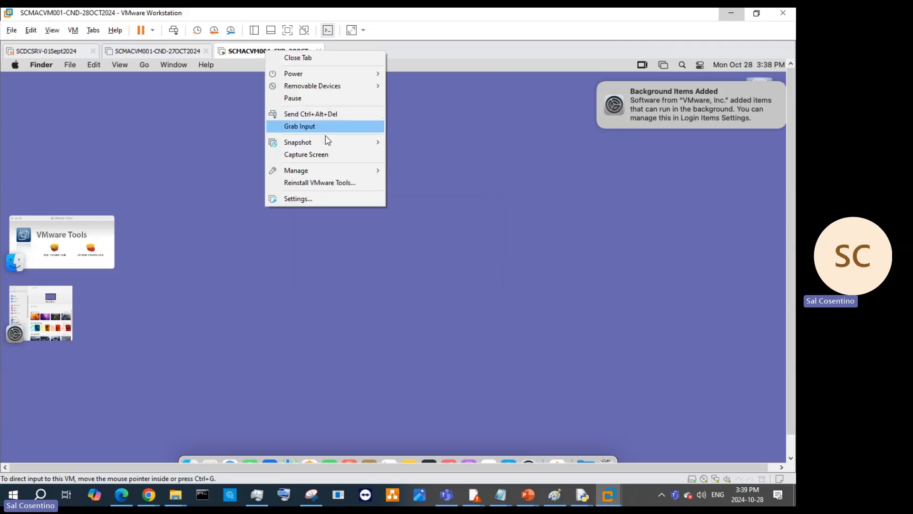
Step: Start a new snapshot and name it Snapshot 2-28Oct2024
mouse_move(327, 142)
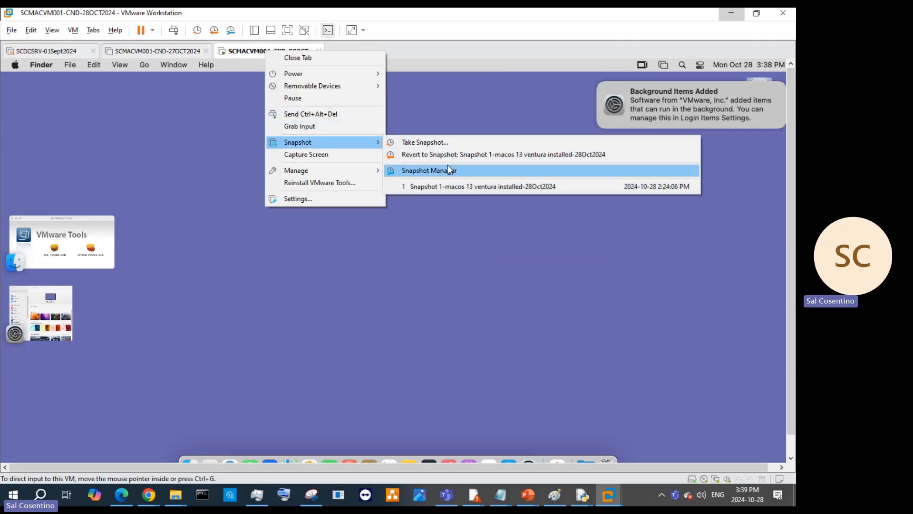
left_click(452, 141)
left_click(432, 227)
type("-")
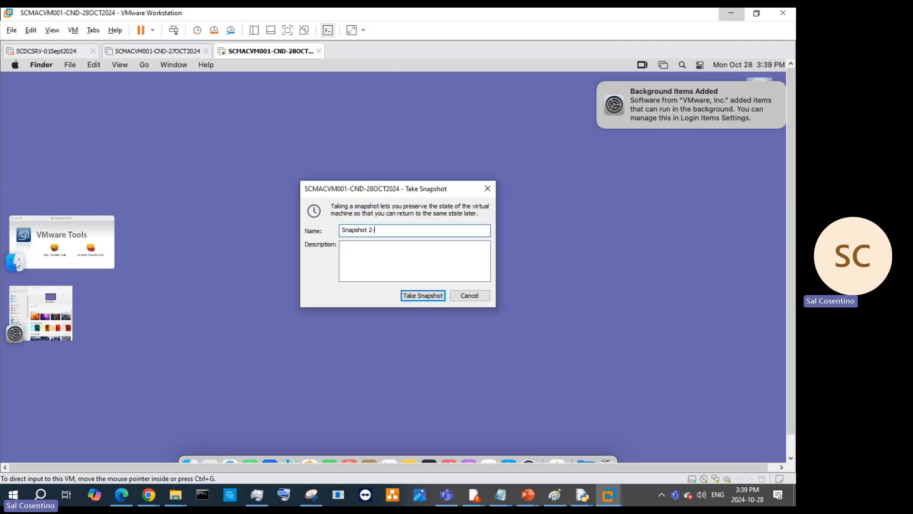
type("28Oct2024")
Step: Describe the snapshot (character added, wallpaper changed, VMware Tools for Mac installed, no internet) and take it
left_click(444, 251)
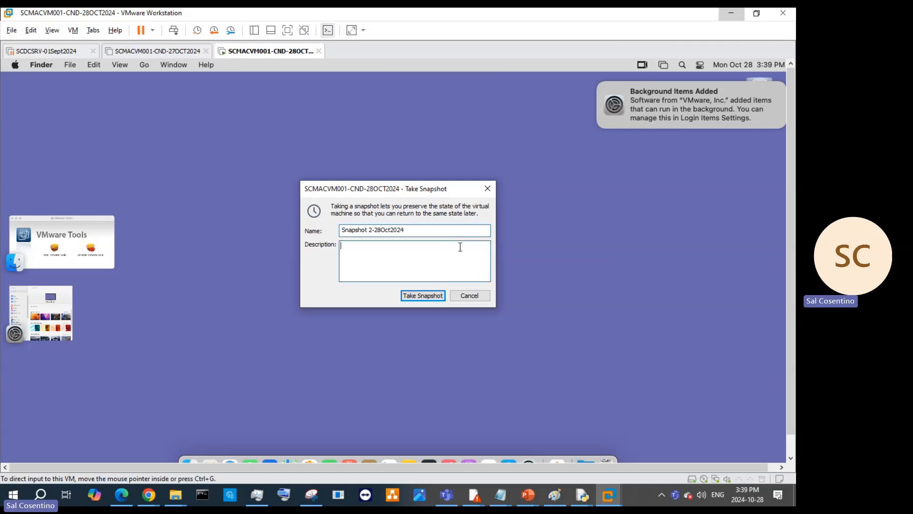
type("-character added")
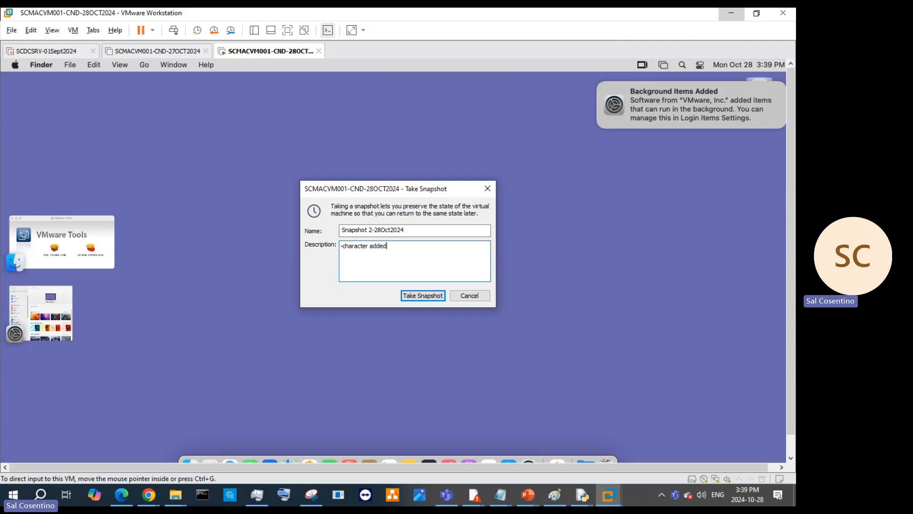
type(", desktop wallpaper changes")
key("BackSpace")
type("d vmware tool 12..0 in")
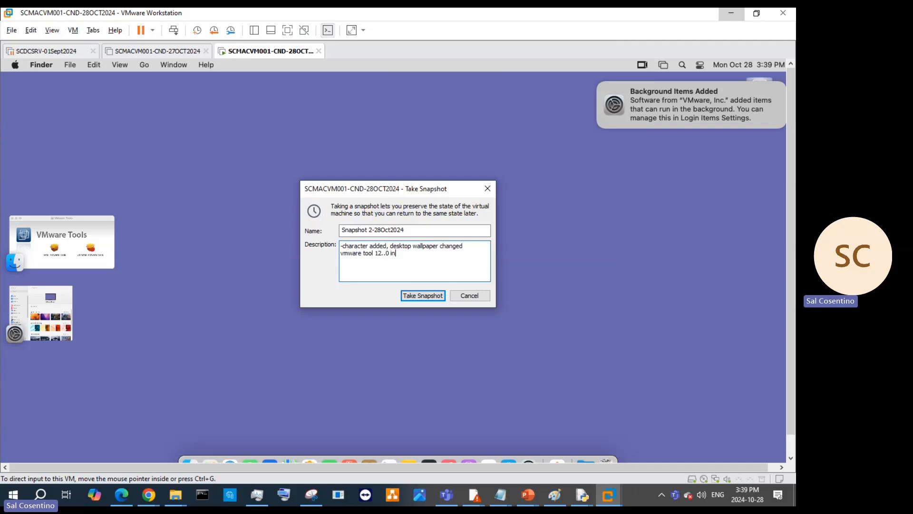
key("BackSpace")
type("for mac inastal")
type("le")
type("d")
type("-")
key("End")
key("Return")
type("-no internet")
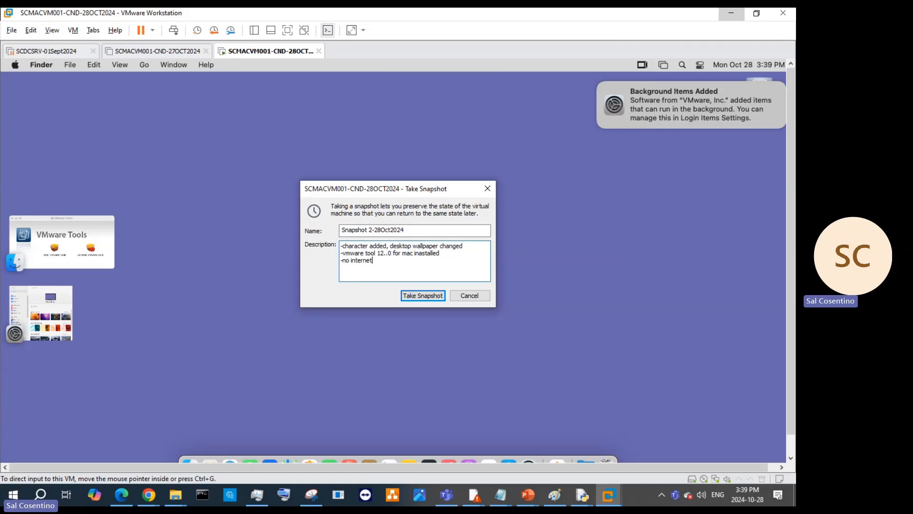
type(" conenection")
left_click(419, 295)
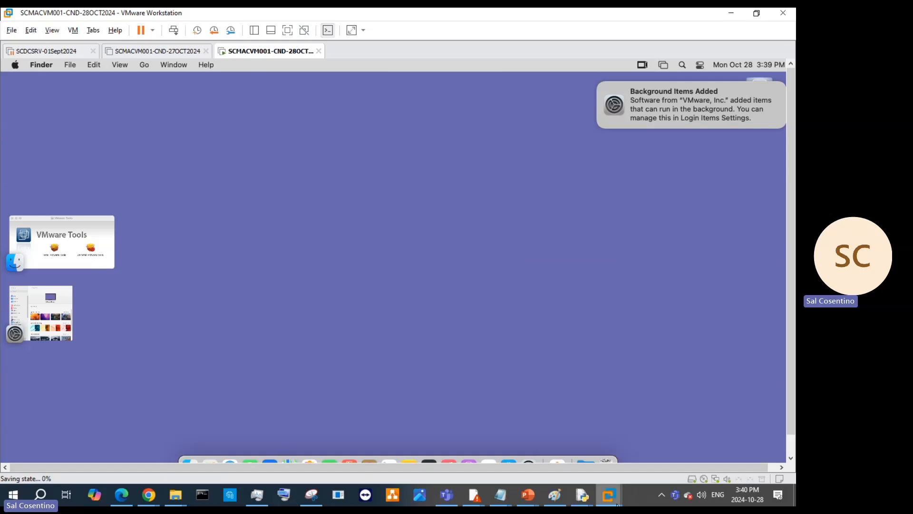
mouse_move(617, 503)
Step: In File Explorer, go up to the macOs folder and inspect the SCMACVM001-CND-27OCT2024 folder's contents
left_click(193, 50)
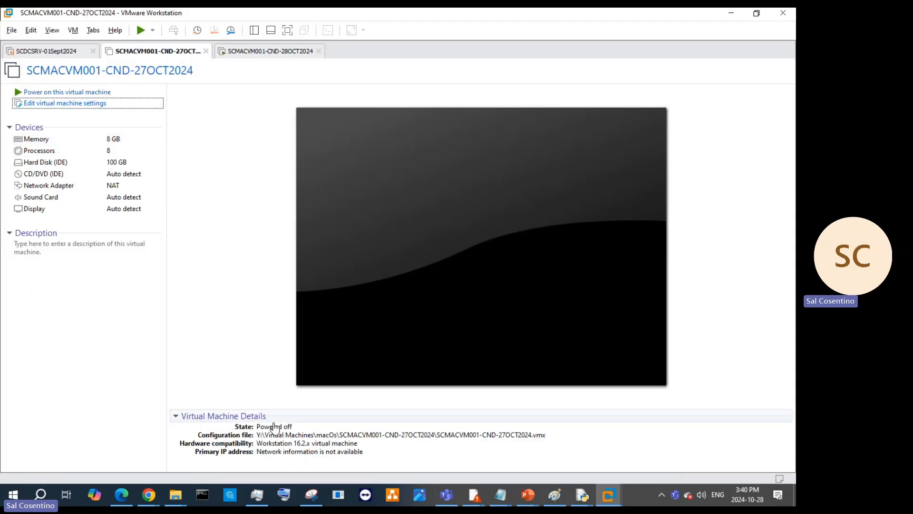
left_click(175, 494)
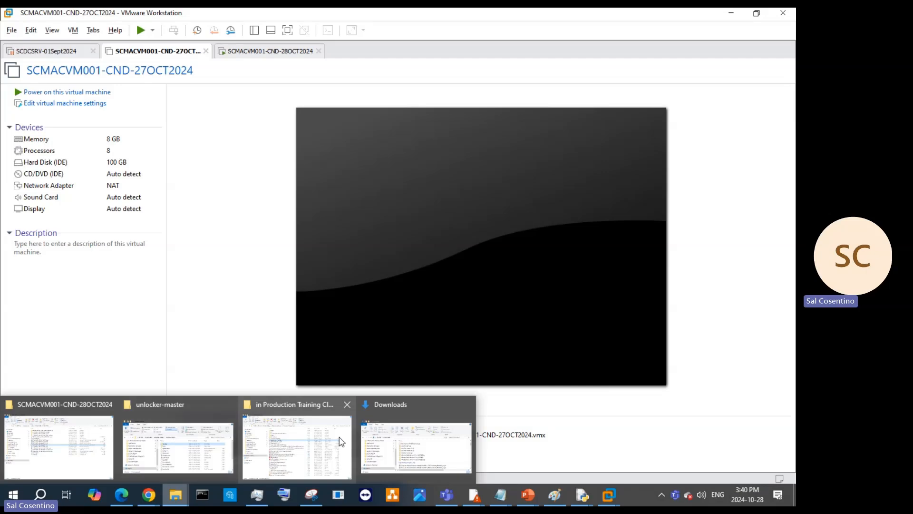
left_click(63, 430)
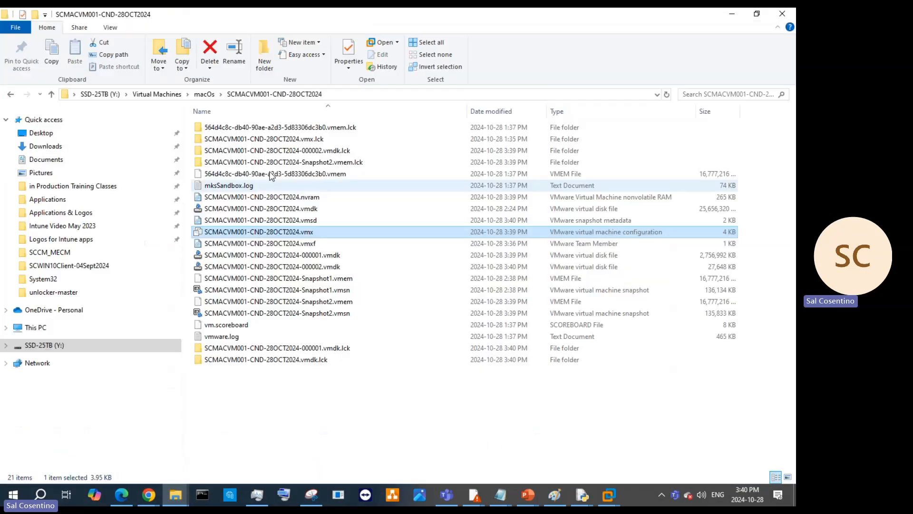
left_click(208, 95)
left_click(296, 128)
double_click(296, 129)
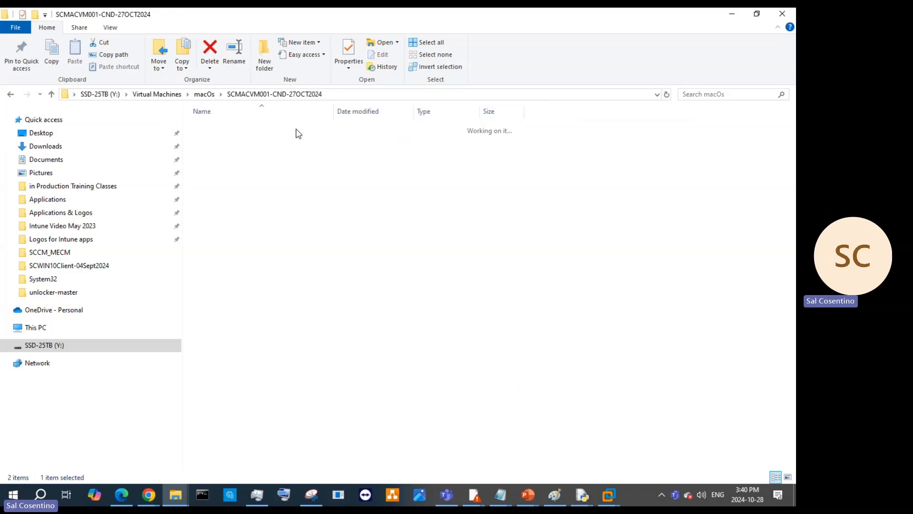
left_click(209, 94)
Step: Delete the SCMACVM001-CND-27OCT2024 folder and return to the running 28OCT2024 VM
right_click(246, 126)
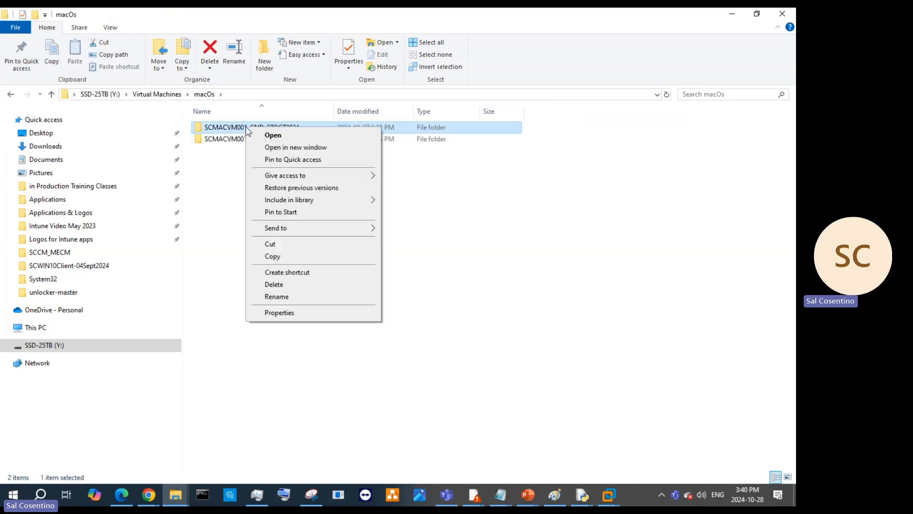
left_click(306, 284)
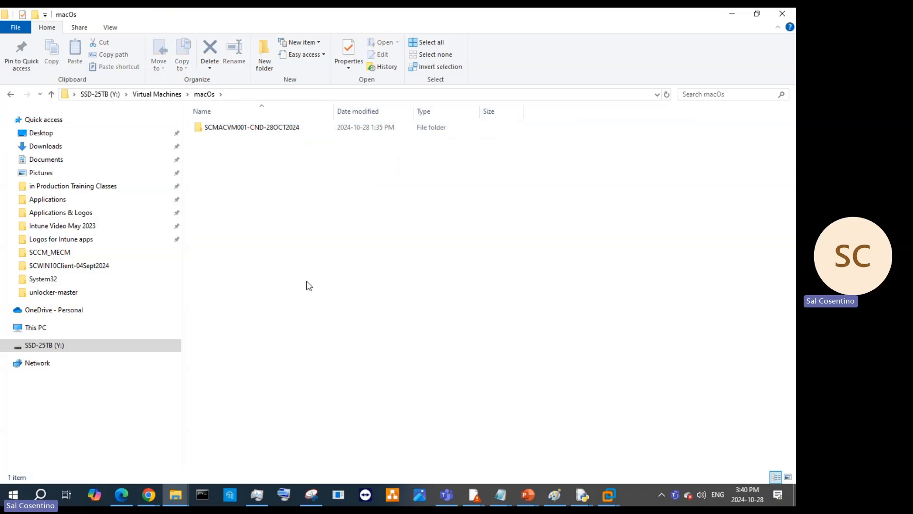
left_click(242, 128)
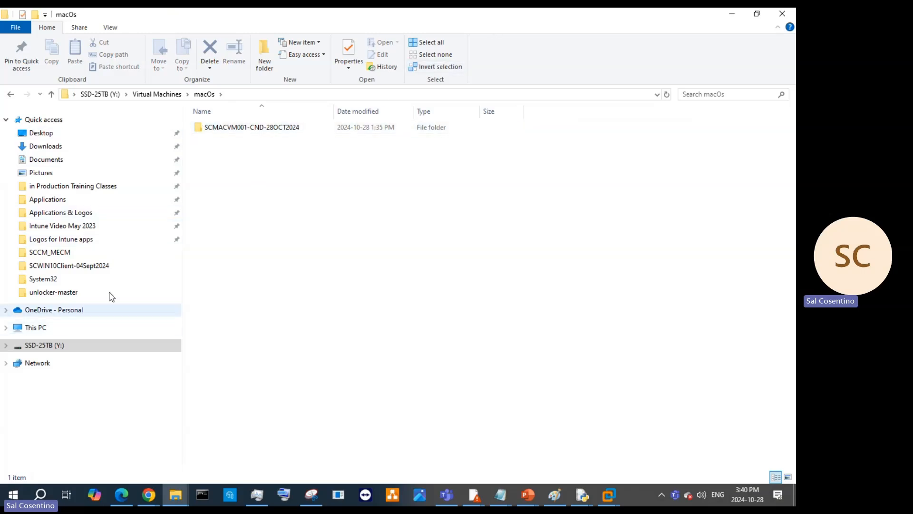
left_click(731, 13)
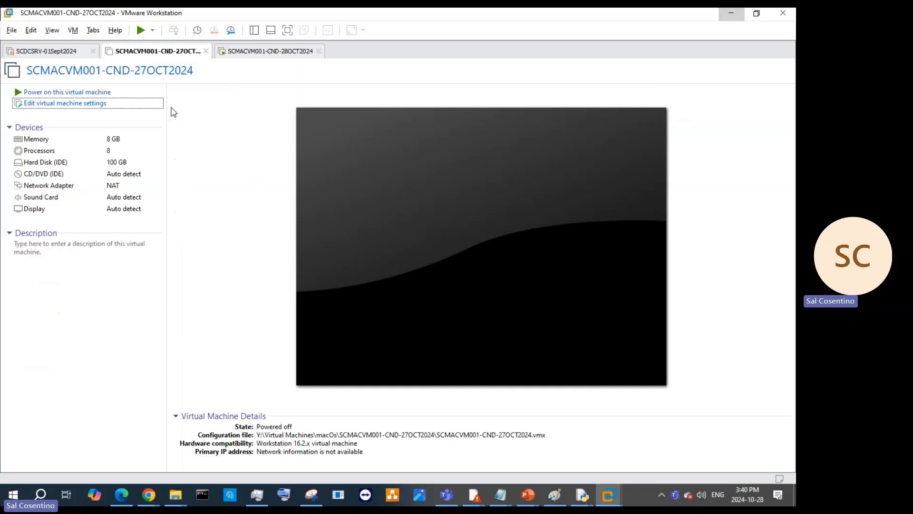
left_click(250, 53)
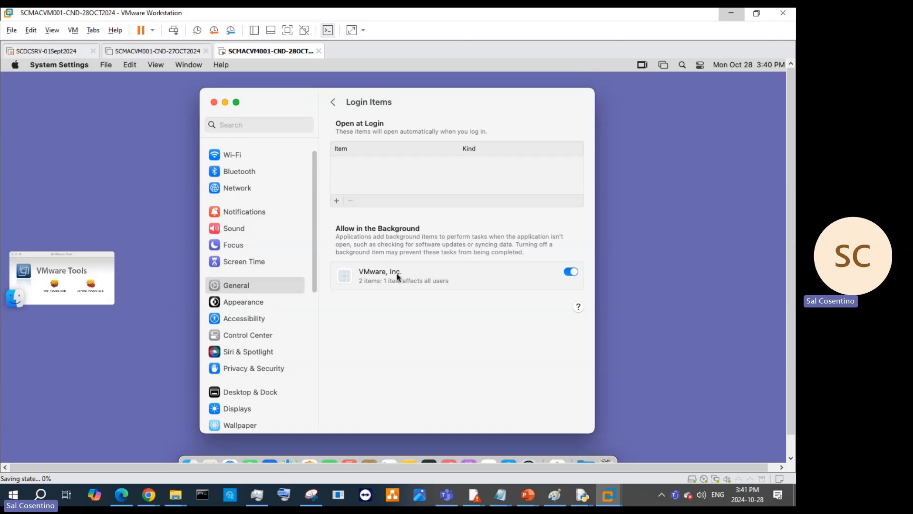
Step: Switch off VMware, Inc. in Login Items and close the VMware Tools window
left_click(570, 273)
left_click(99, 268)
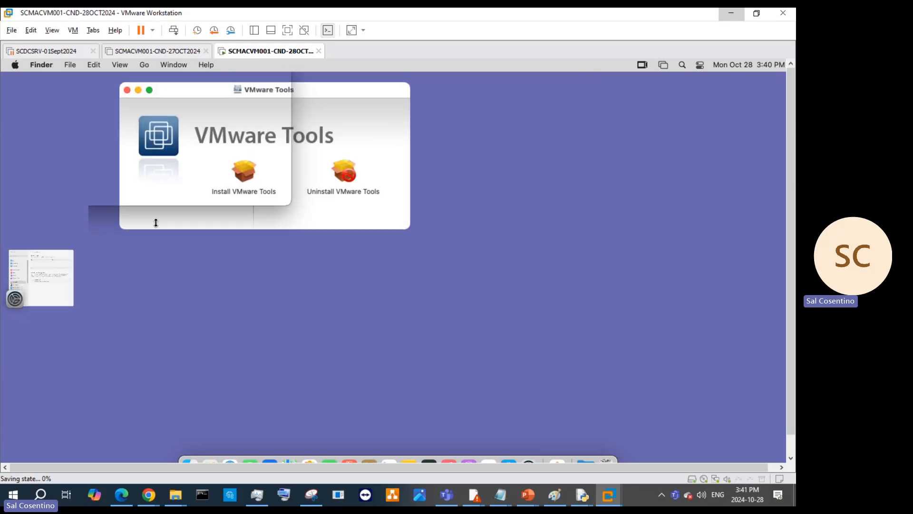
left_click(138, 90)
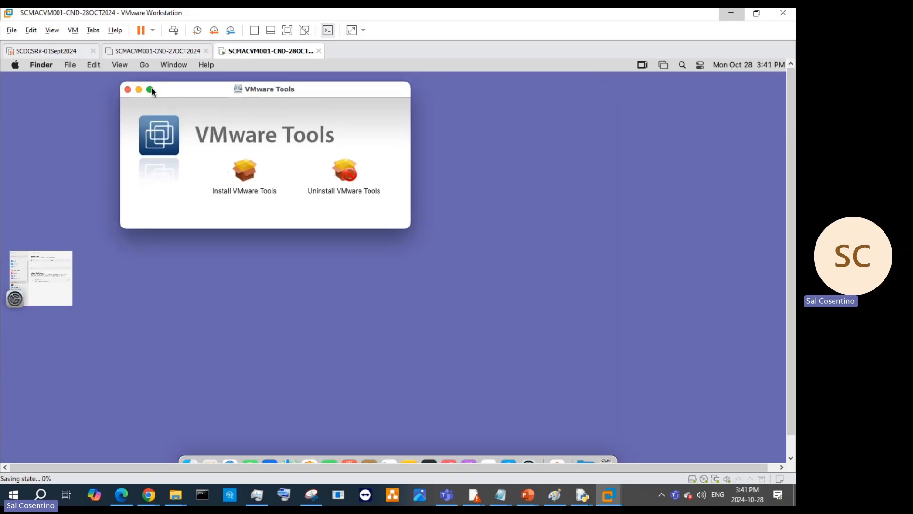
left_click(150, 89)
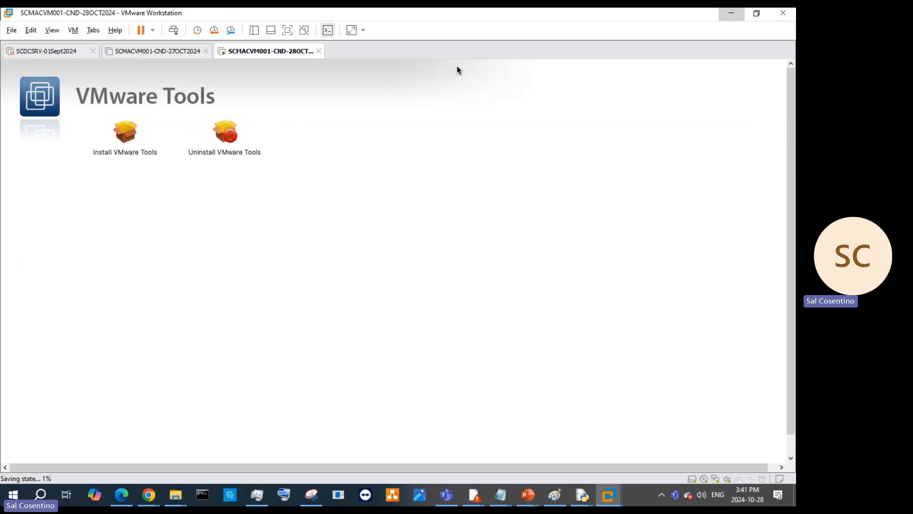
mouse_move(647, 61)
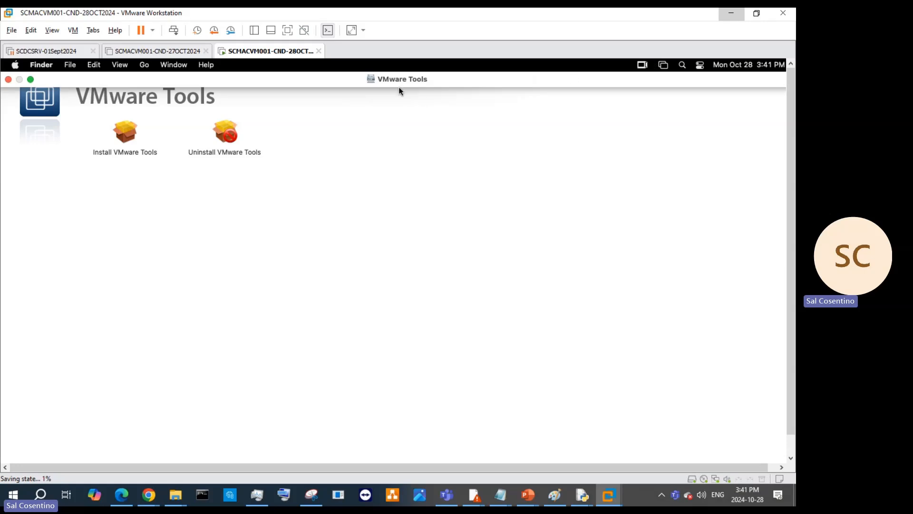
left_click(31, 80)
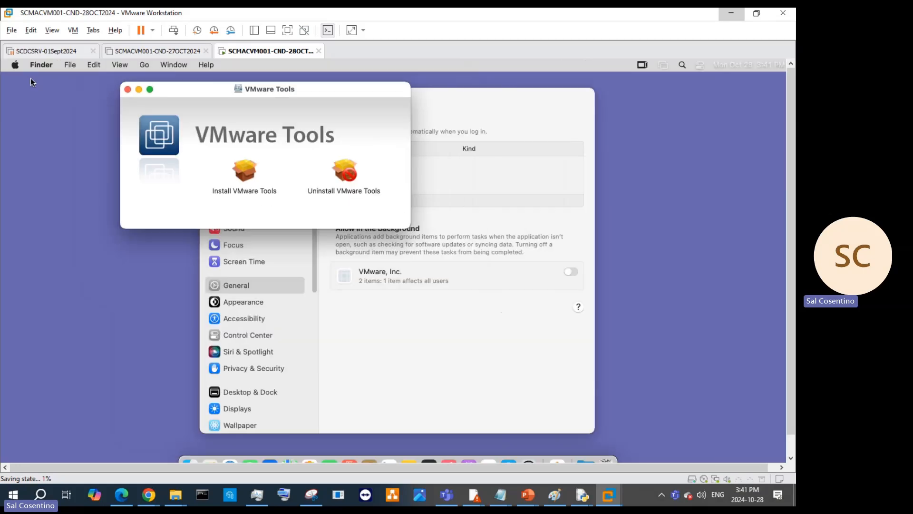
left_click(127, 89)
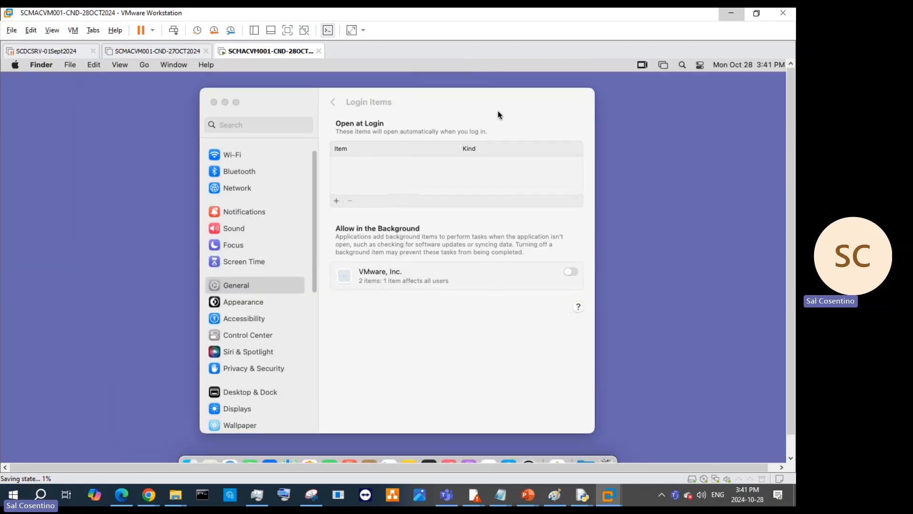
Step: Move System Settings aside and back, then open Notification Center
left_click(704, 224)
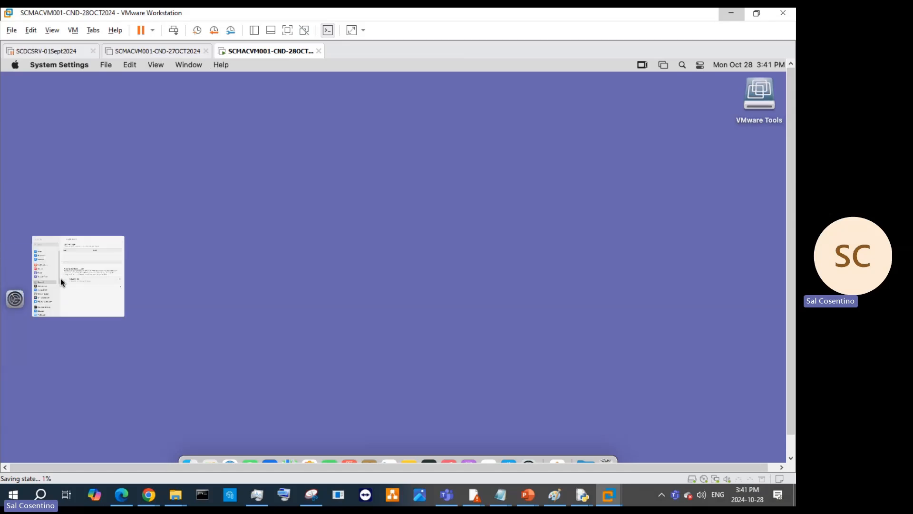
left_click(61, 281)
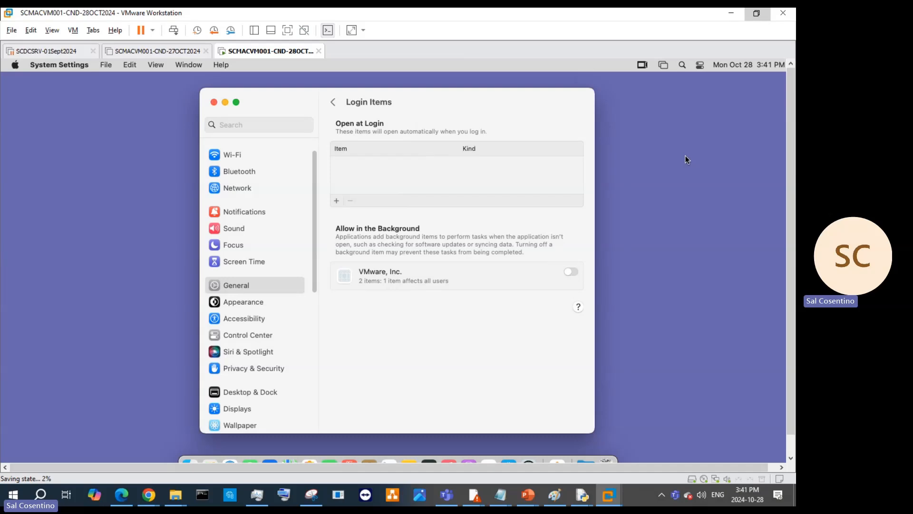
left_click(721, 63)
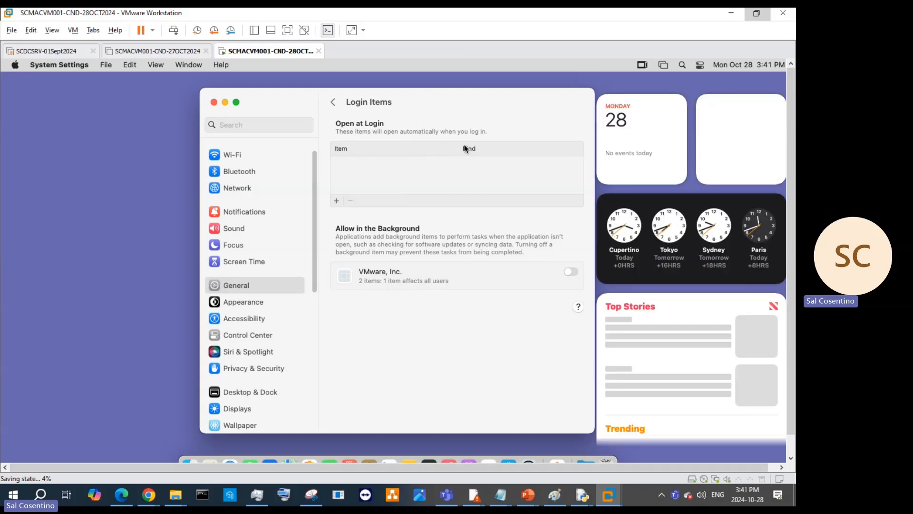
Step: Turn on Limit IP address tracking for Ethernet and authorize it with the administrator password
left_click(333, 103)
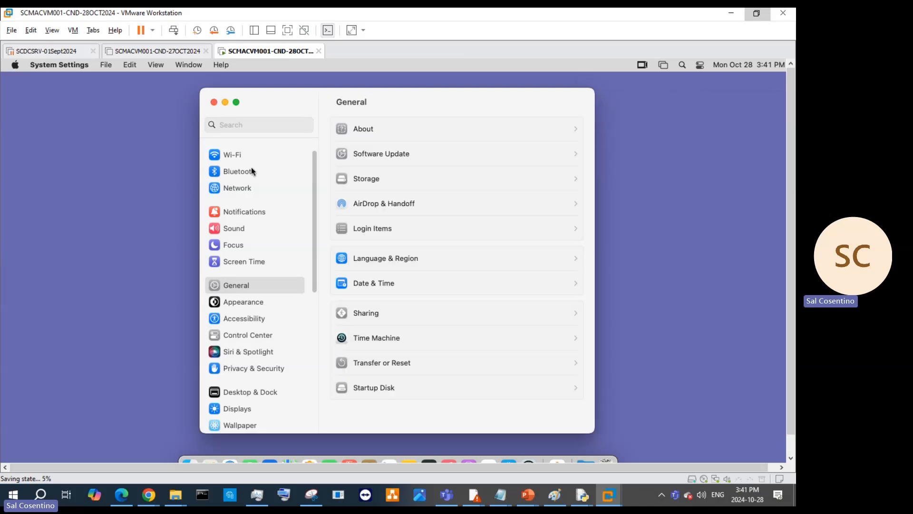
left_click(243, 187)
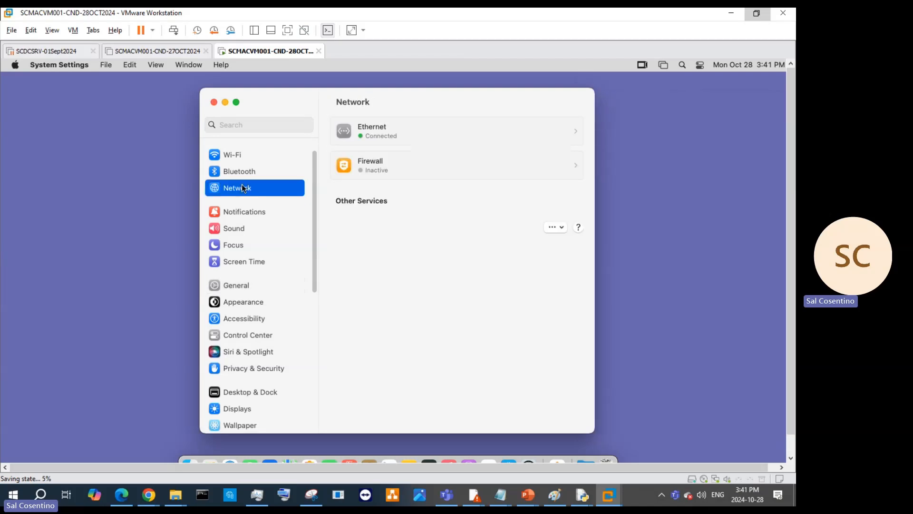
left_click(375, 137)
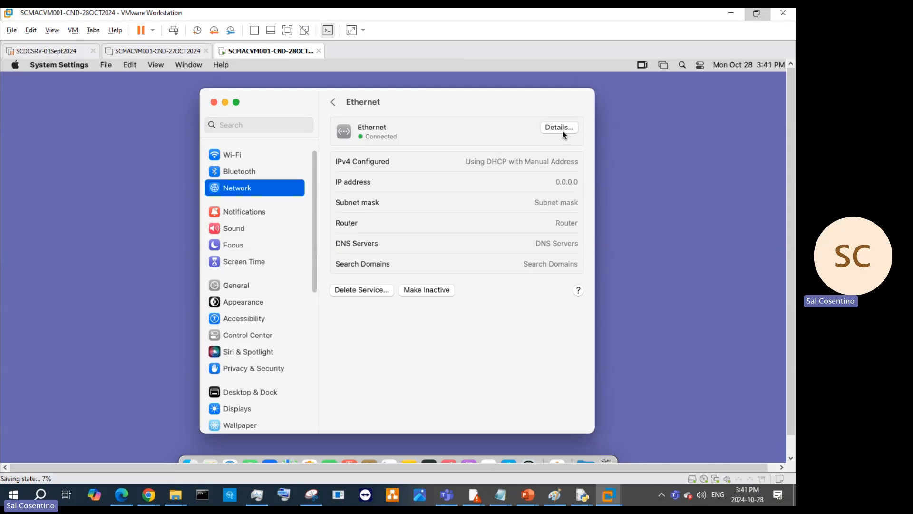
left_click(560, 128)
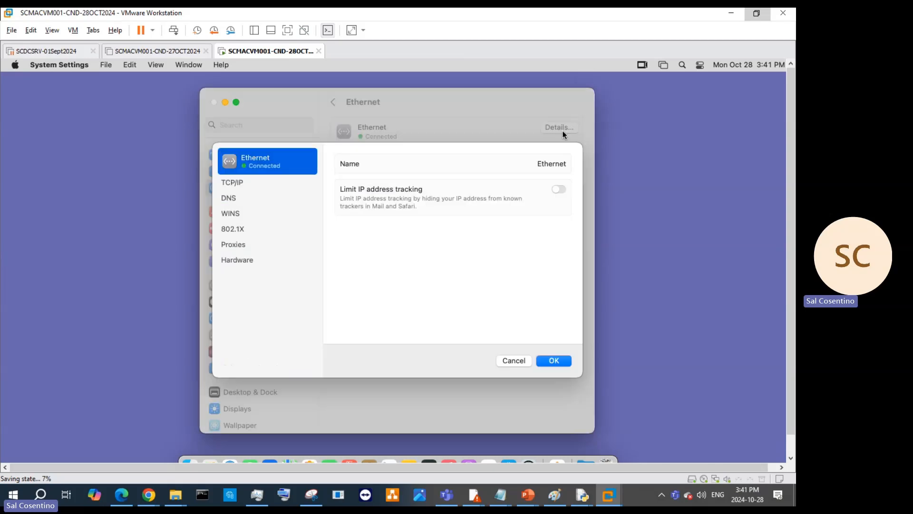
left_click(564, 190)
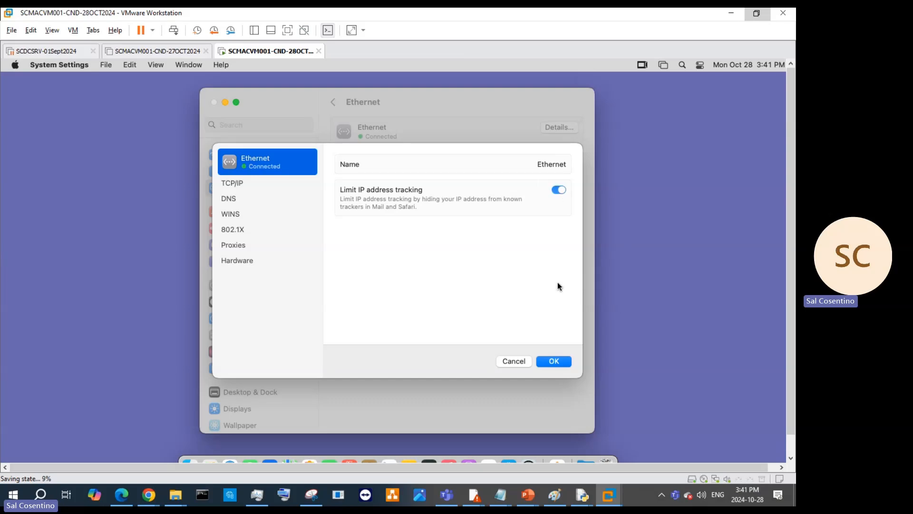
left_click(553, 360)
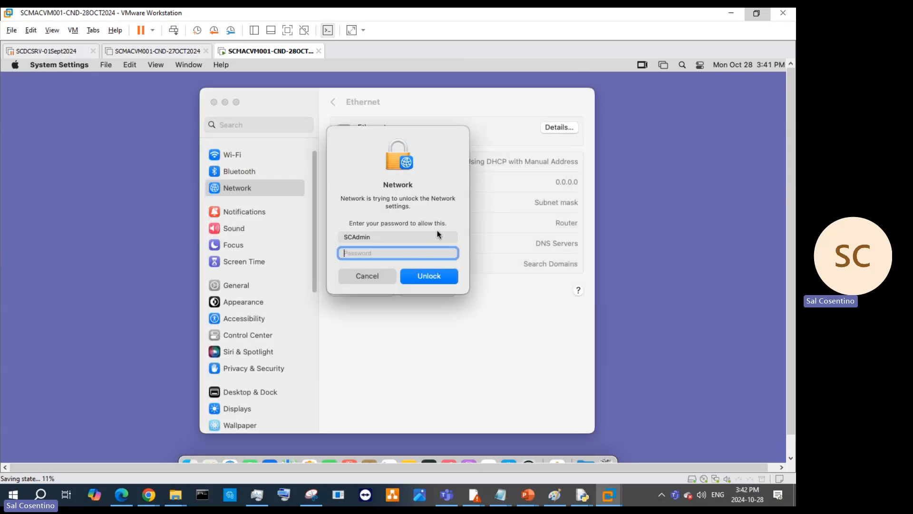
type("••••••••••••")
key("Return")
key("BackSpace")
type("•••••••••••••••")
key("Return")
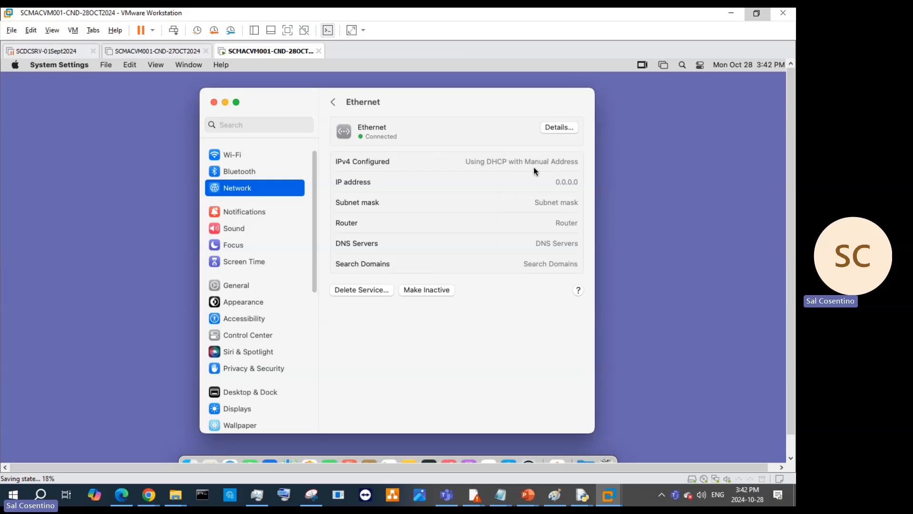
Step: Set the Ethernet connection's Configure IPv4 to Using DHCP, keeping Limit IP address tracking on
left_click(334, 102)
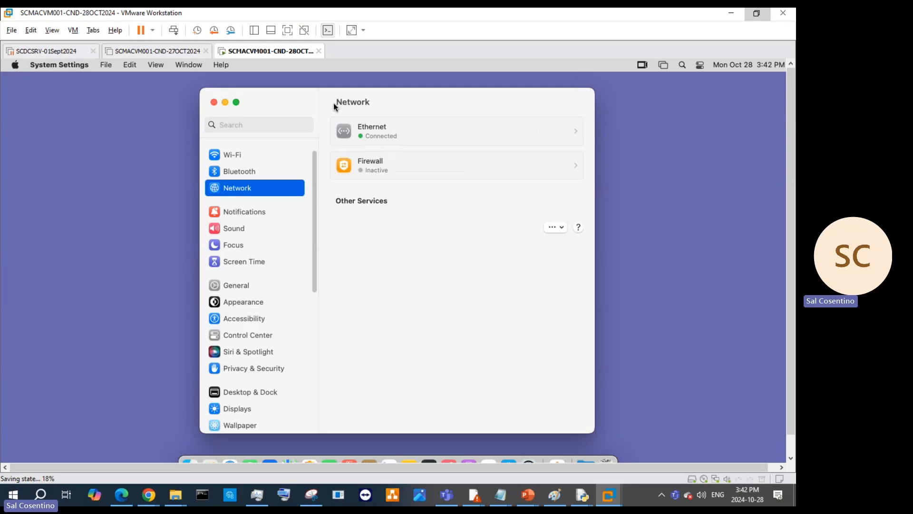
left_click(404, 134)
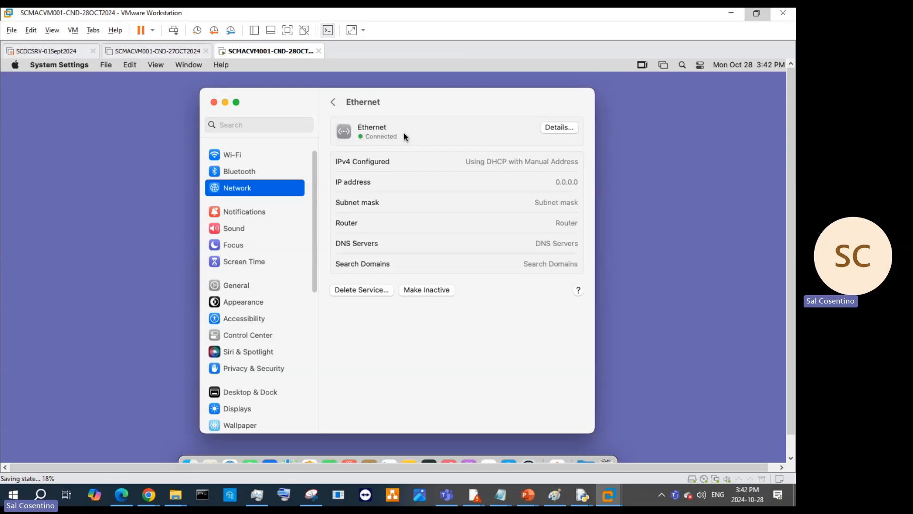
left_click(558, 127)
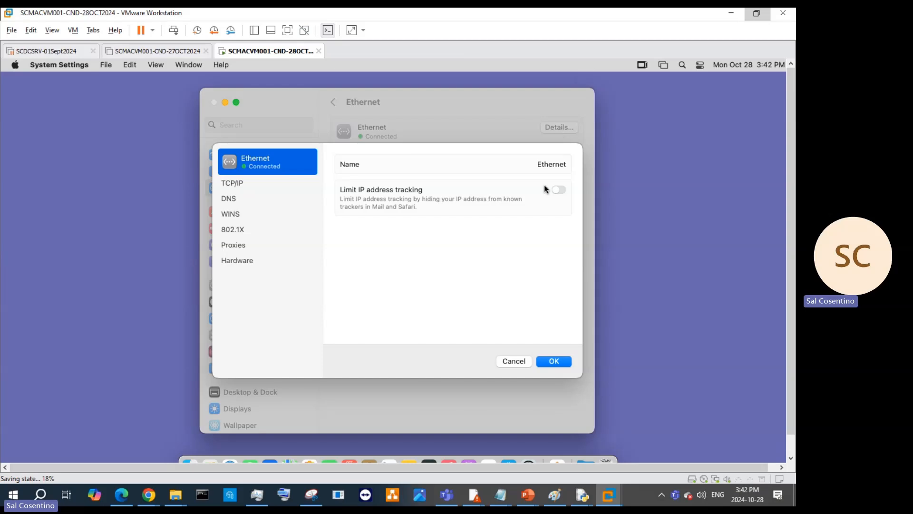
left_click(560, 190)
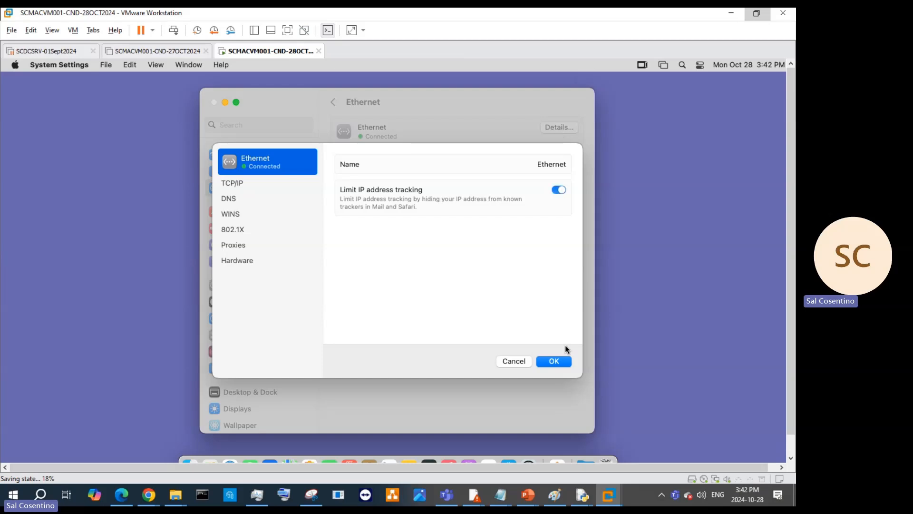
left_click(240, 184)
left_click(547, 164)
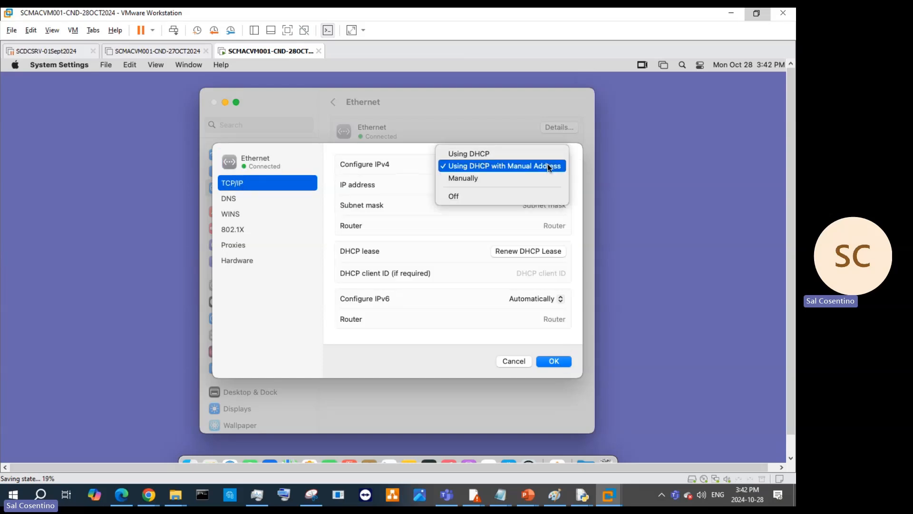
left_click(525, 153)
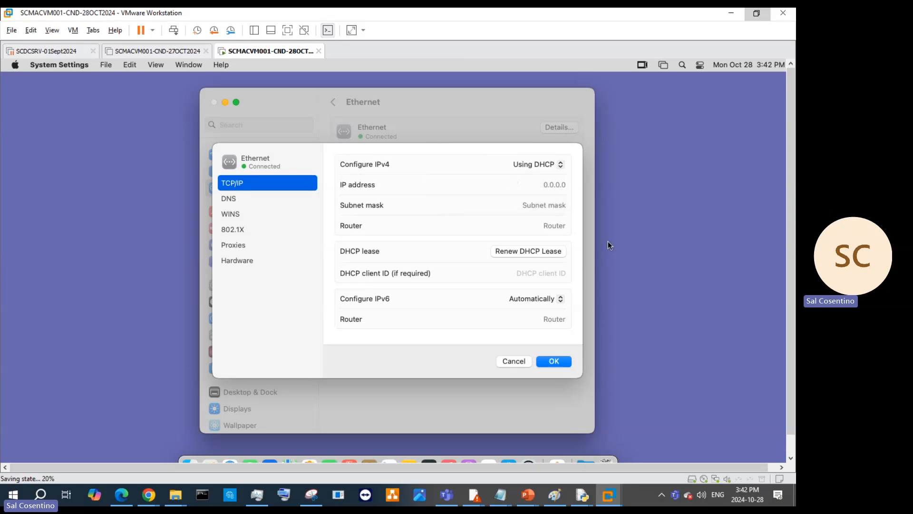
left_click(559, 361)
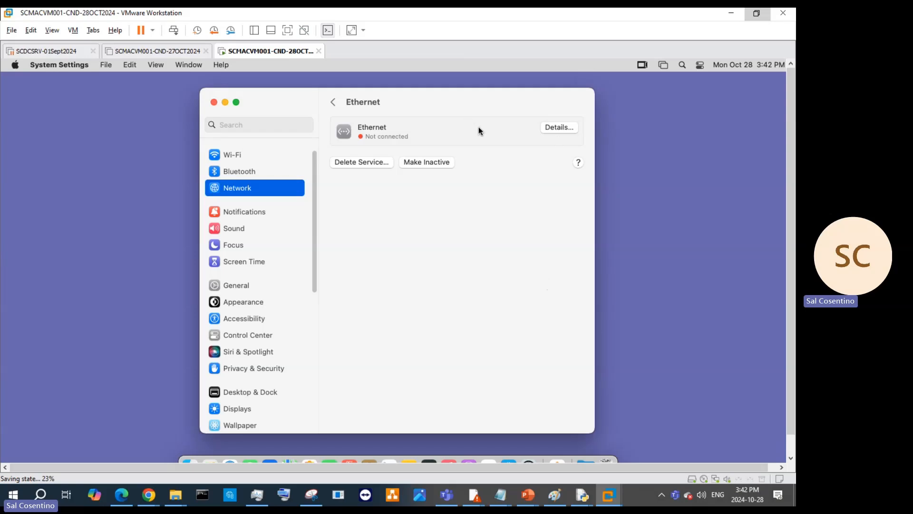
Step: Review the Ethernet details tabs — TCP/IP, Hardware, Proxies, 802.1X, WINS, DNS — without changes
left_click(557, 129)
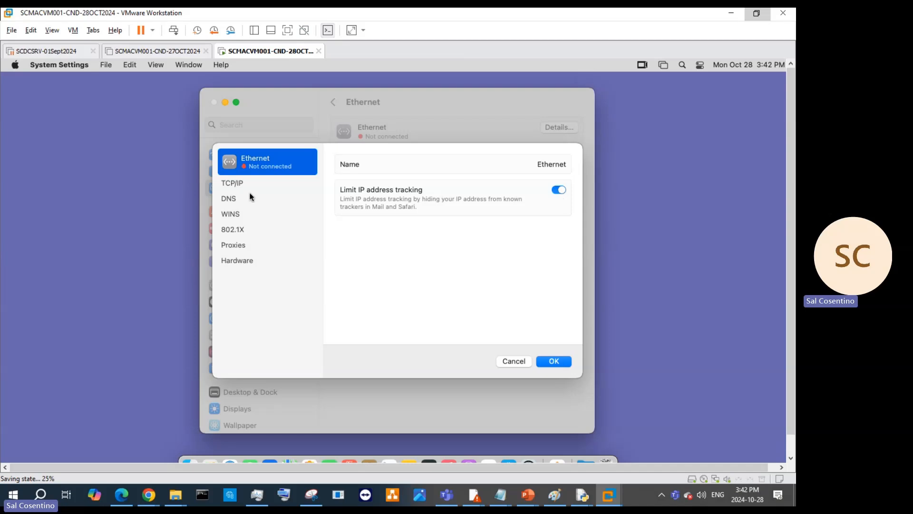
left_click(228, 185)
left_click(241, 261)
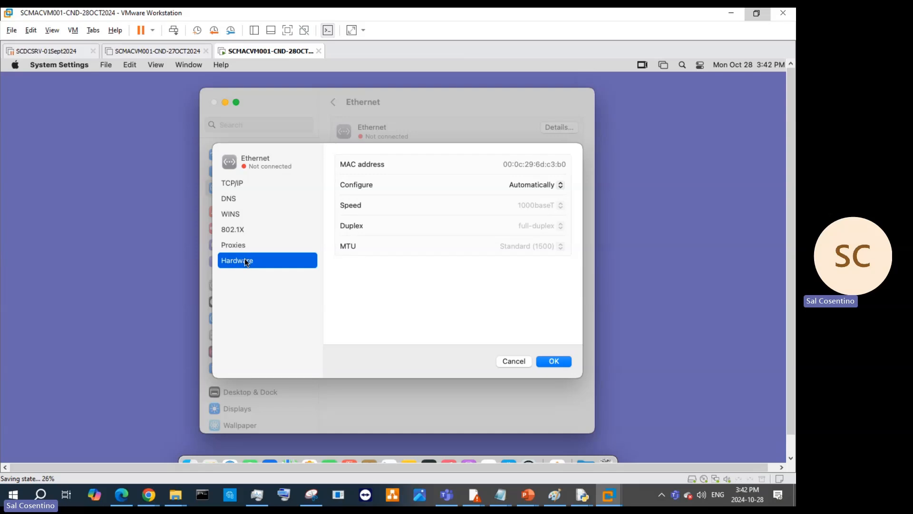
left_click(544, 189)
left_click(301, 251)
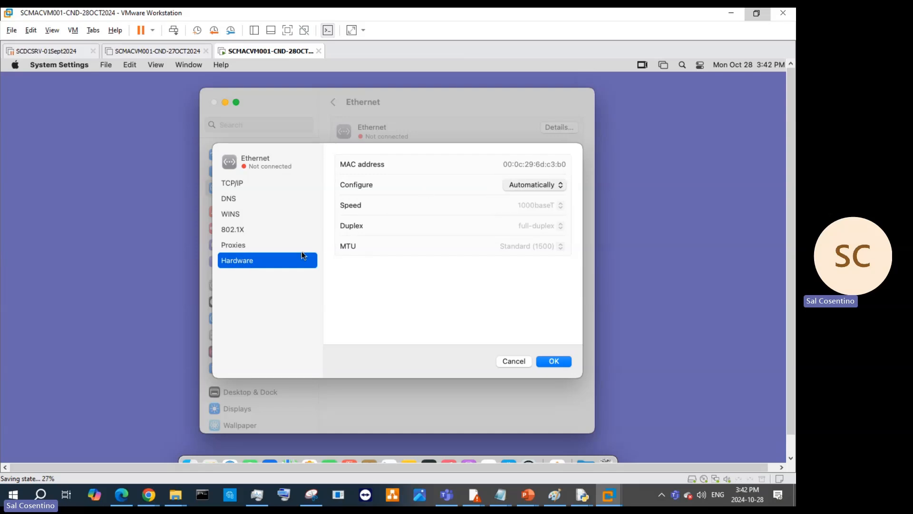
left_click(285, 243)
left_click(265, 230)
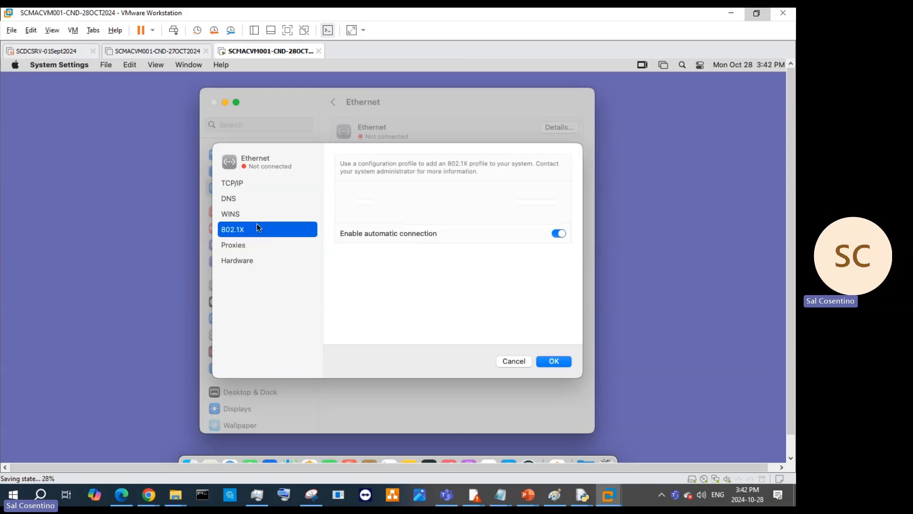
left_click(243, 212)
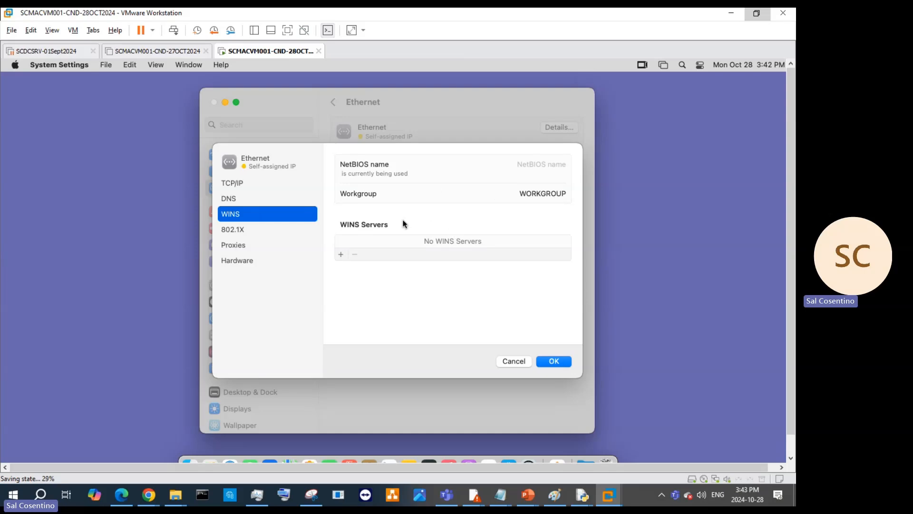
left_click(228, 199)
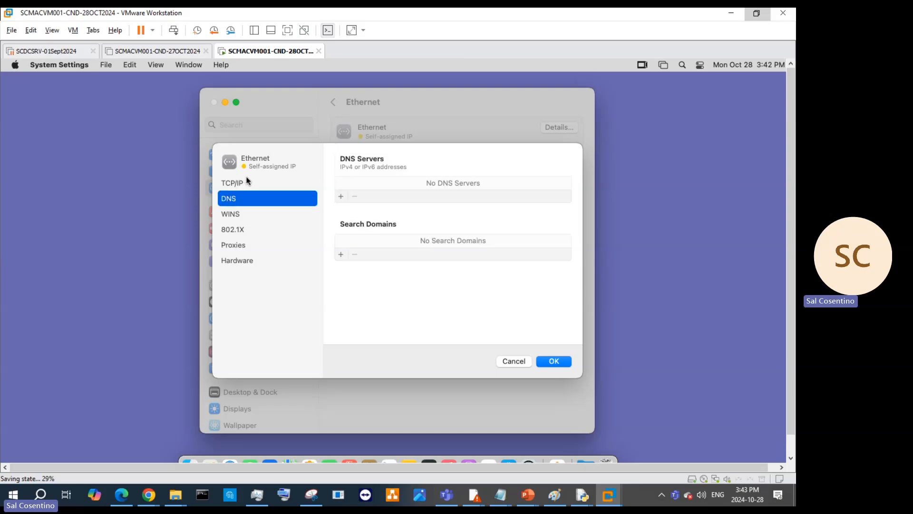
left_click(235, 184)
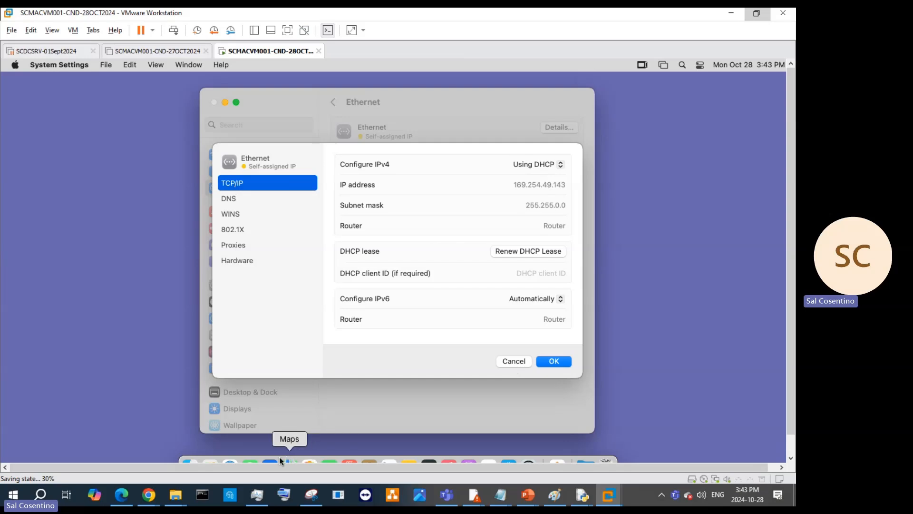
Step: Load icloud.com in Safari to test connectivity, then review the VM's Network Adapter settings
left_click(230, 460)
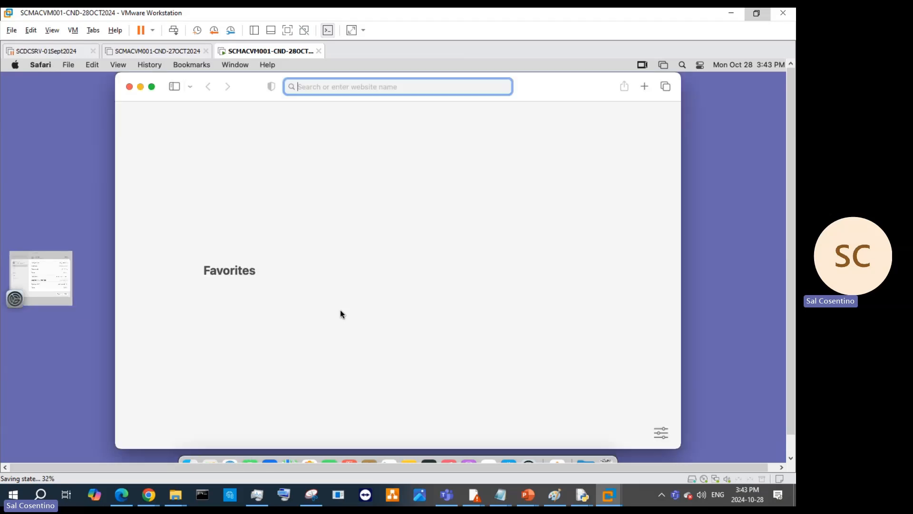
left_click(257, 205)
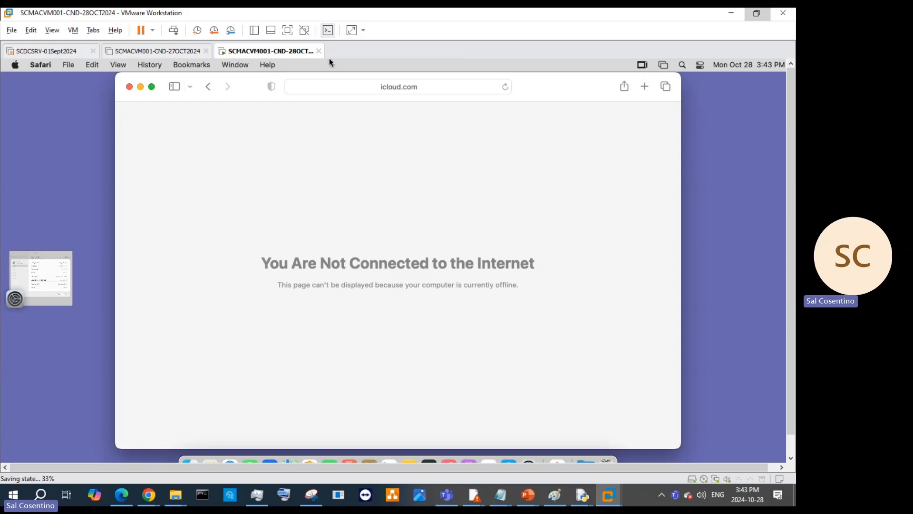
right_click(307, 52)
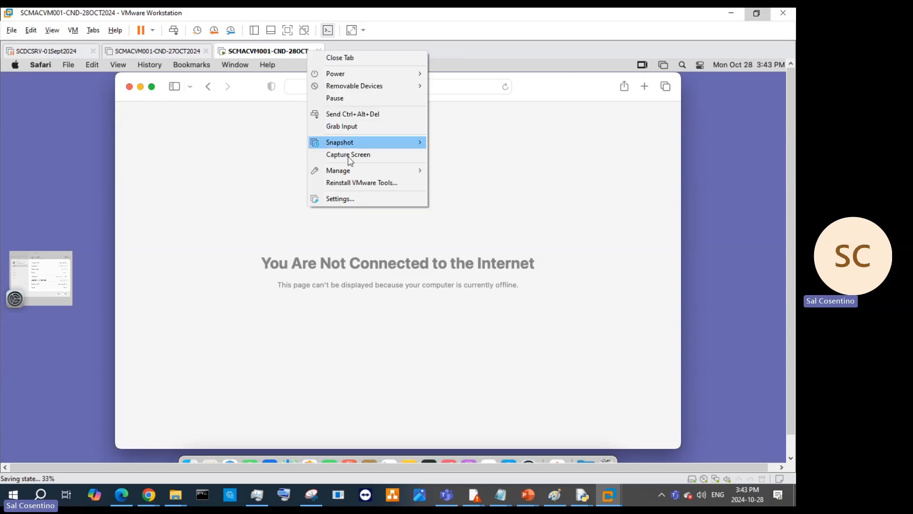
left_click(349, 199)
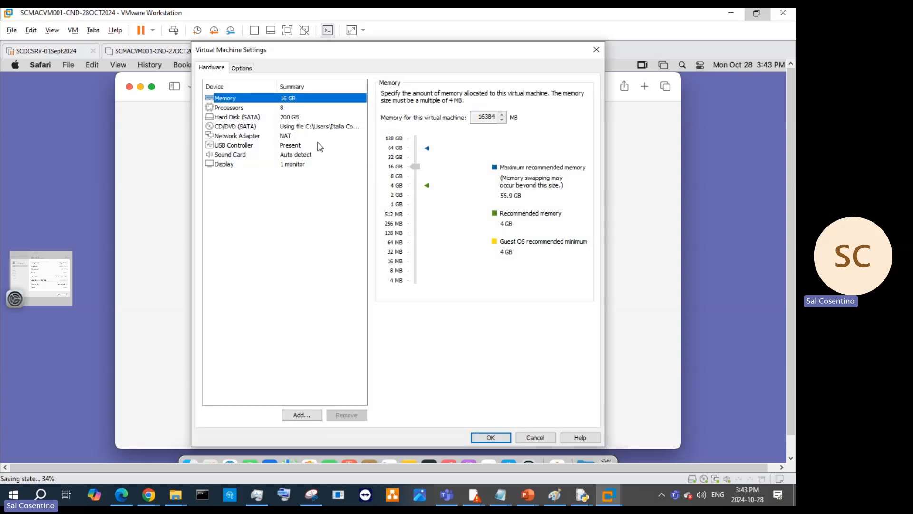
left_click(596, 50)
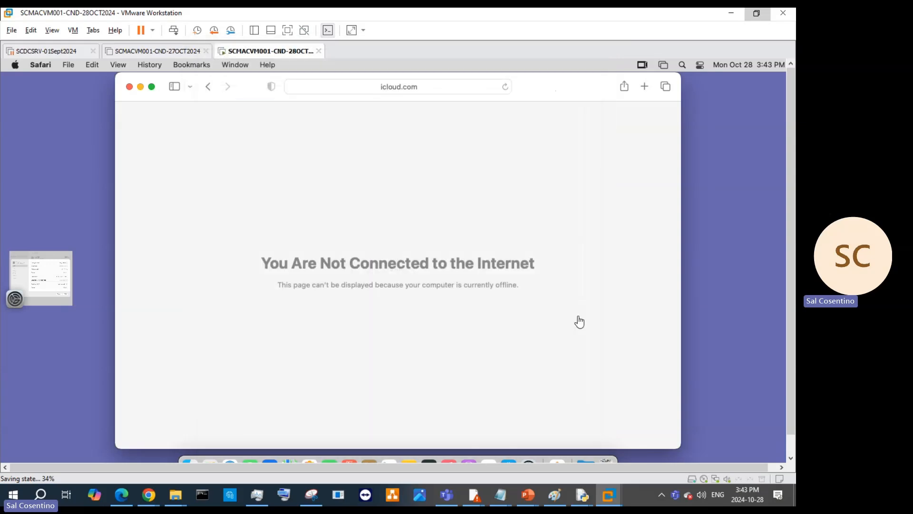
Step: Rerun the CD/DVD drive search and open the Apple Community thread on an undetected external CD drive
mouse_move(150, 500)
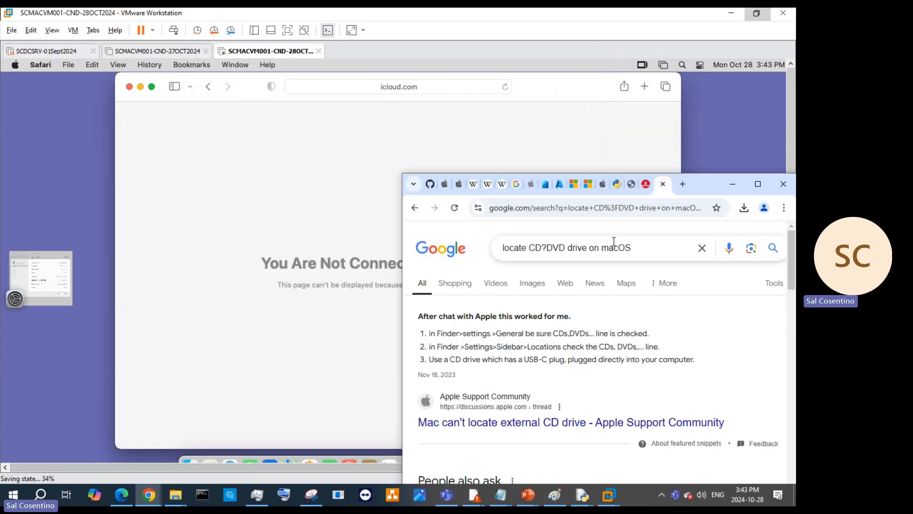
left_click(659, 247)
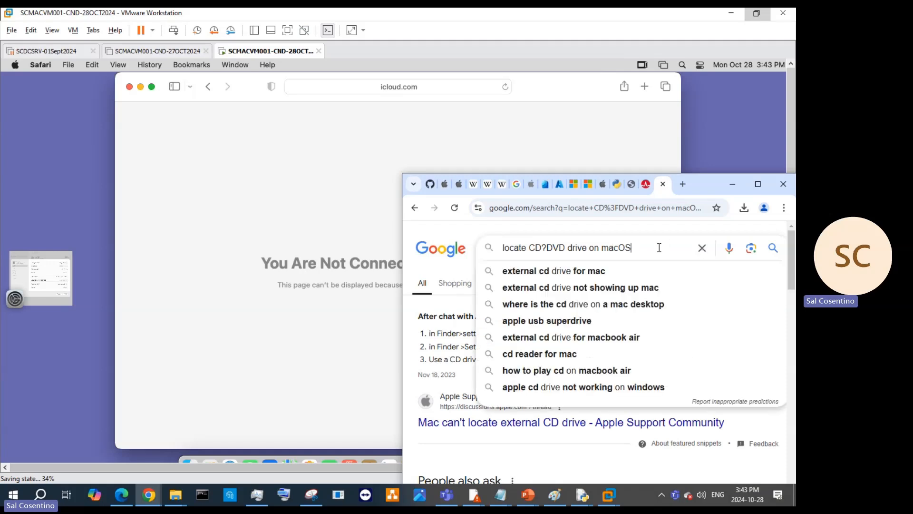
key("Return")
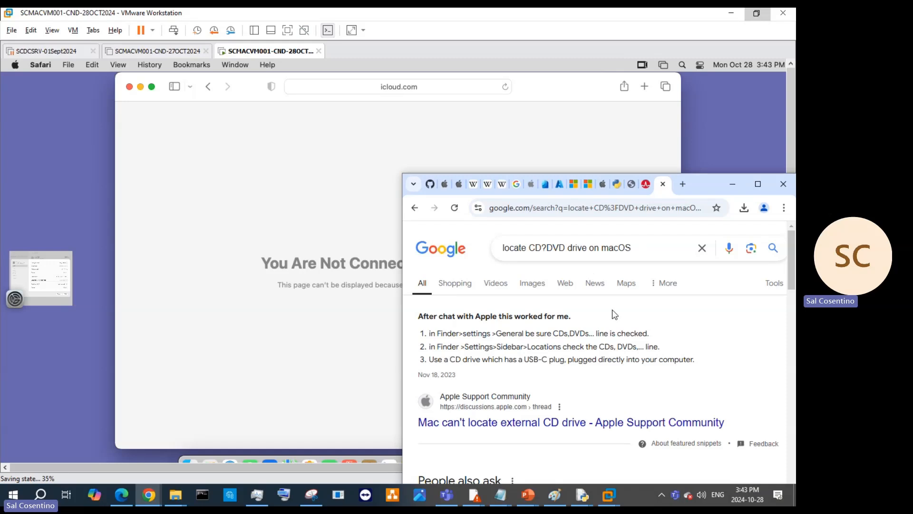
left_click(608, 423)
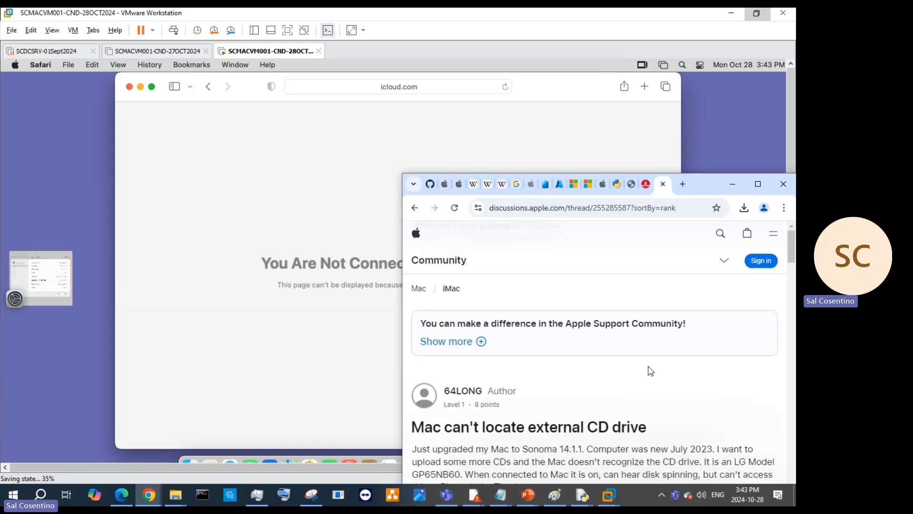
Step: Scroll through the thread's replies, then close the Chrome window
scroll(649, 371, "down", 3)
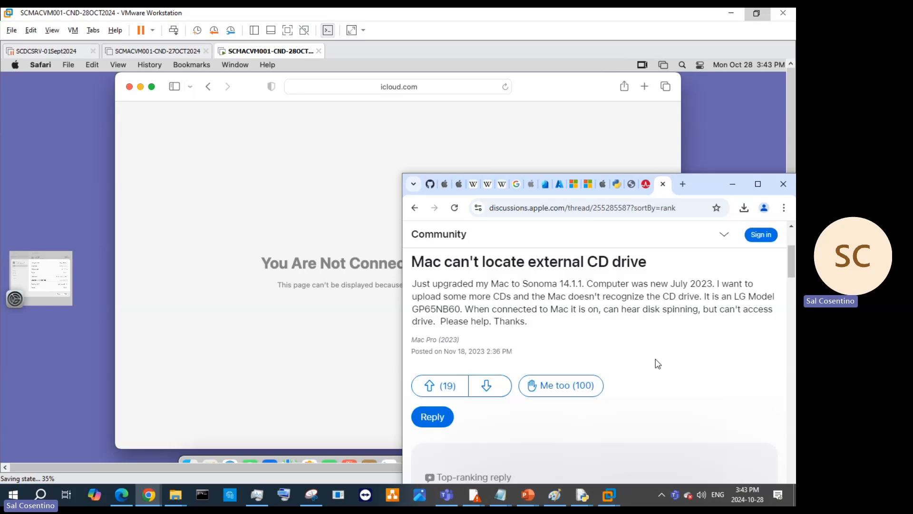
scroll(655, 365, "down", 5)
scroll(657, 363, "down", 5)
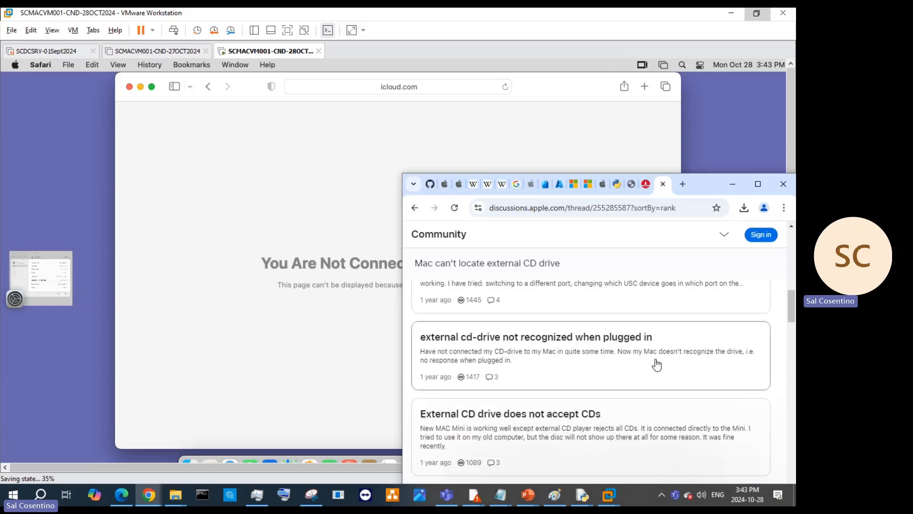
scroll(657, 363, "down", 5)
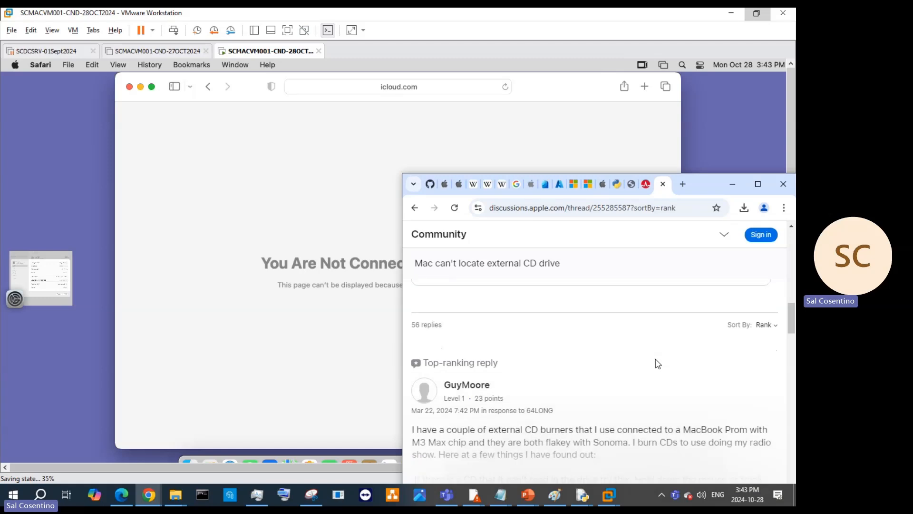
scroll(658, 364, "down", 4)
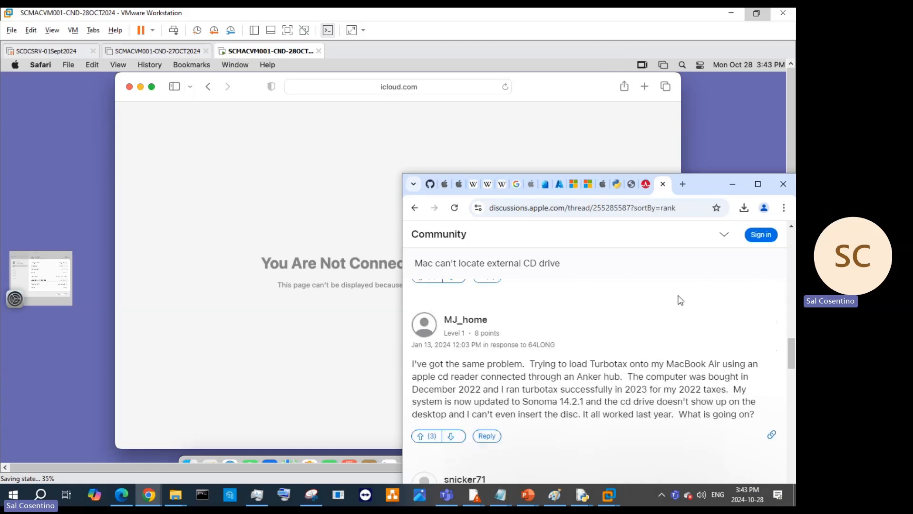
left_click(784, 185)
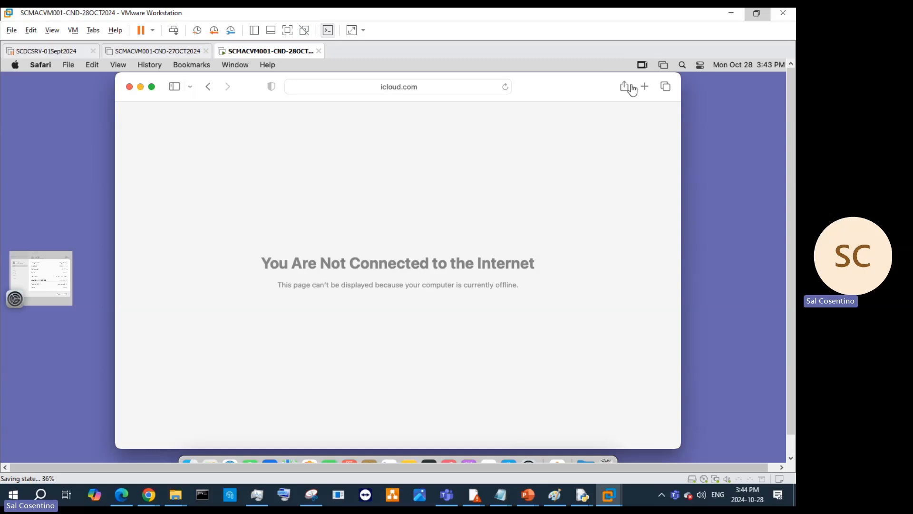
Step: Close Safari in the macOS guest and check the virtual machine's power options
left_click(129, 87)
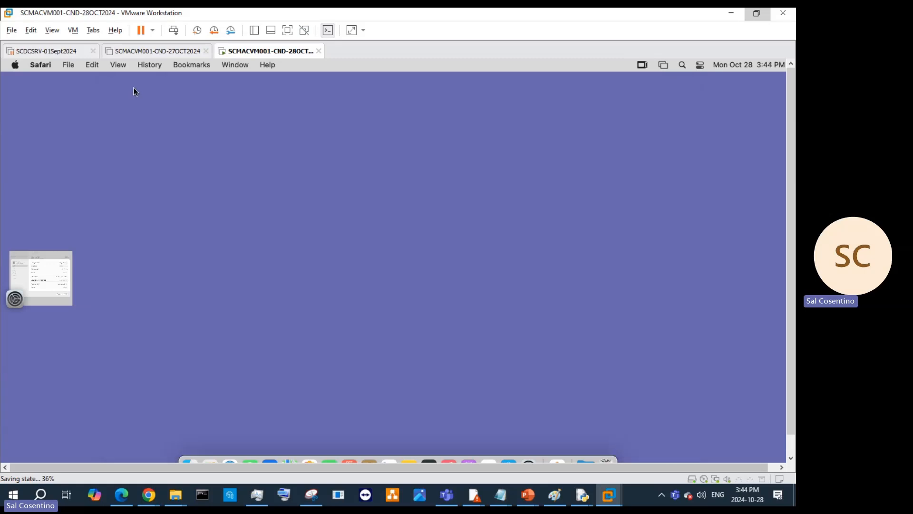
right_click(253, 57)
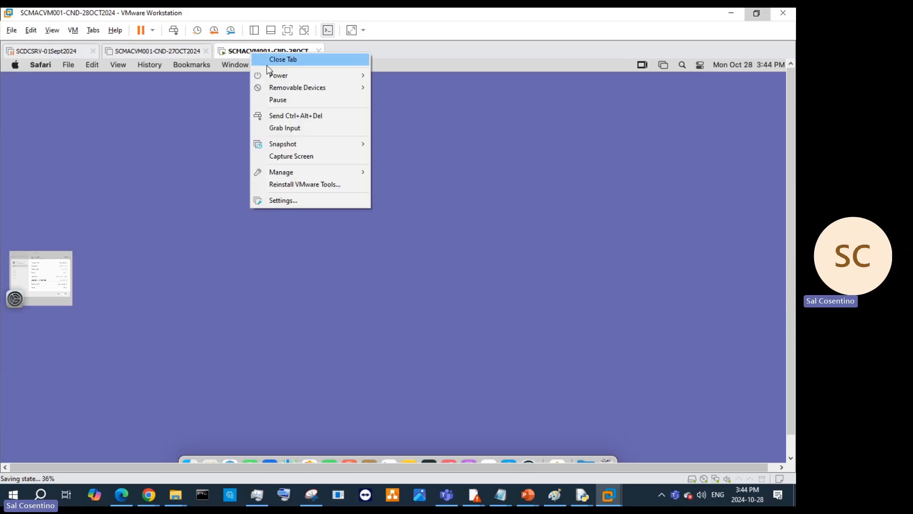
left_click(642, 137)
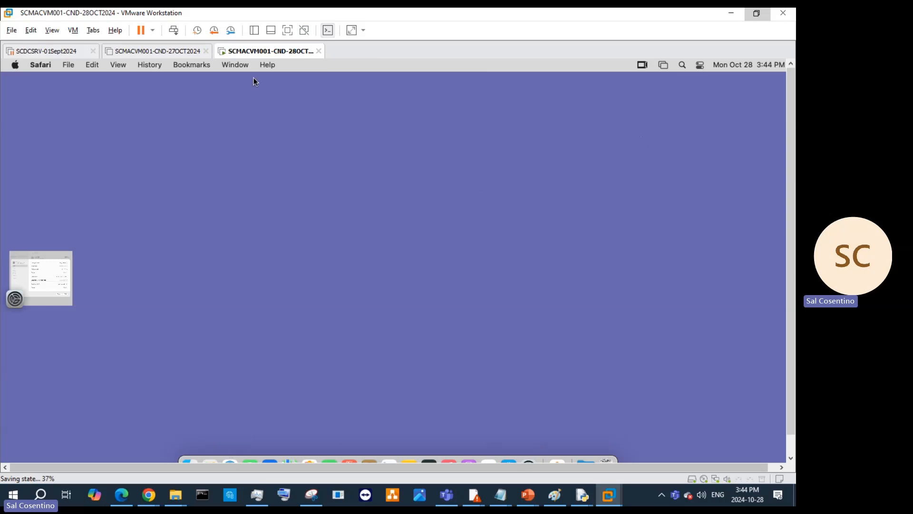
Step: Log the macOS user out, retrying after closing the TCP/IP details sheet
left_click(14, 65)
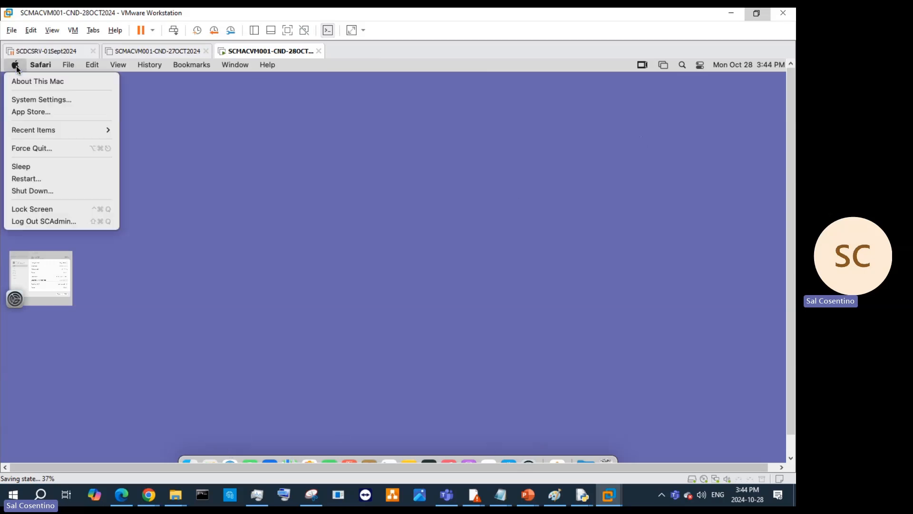
left_click(74, 221)
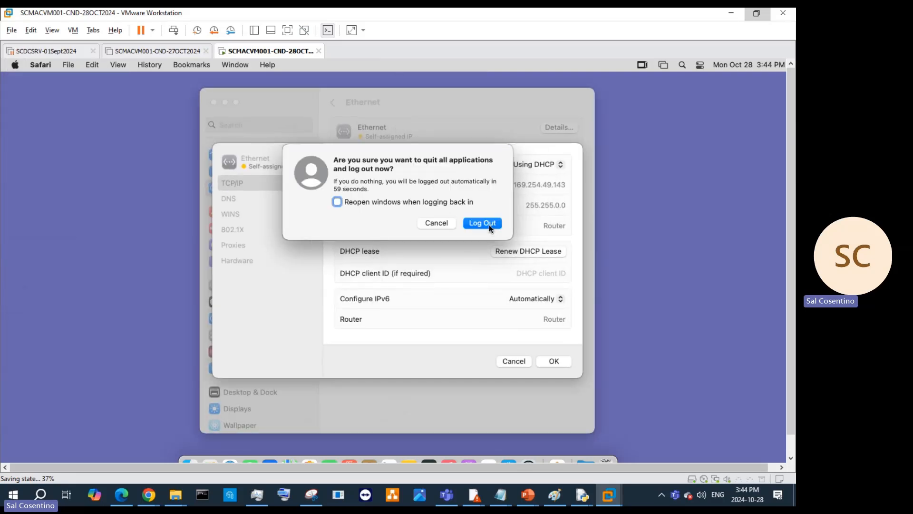
left_click(489, 225)
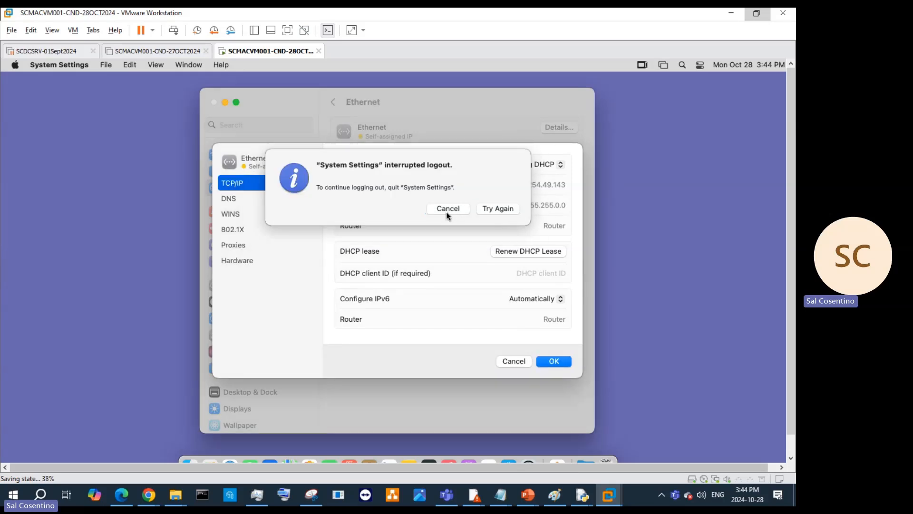
left_click(492, 210)
left_click(553, 361)
left_click(510, 209)
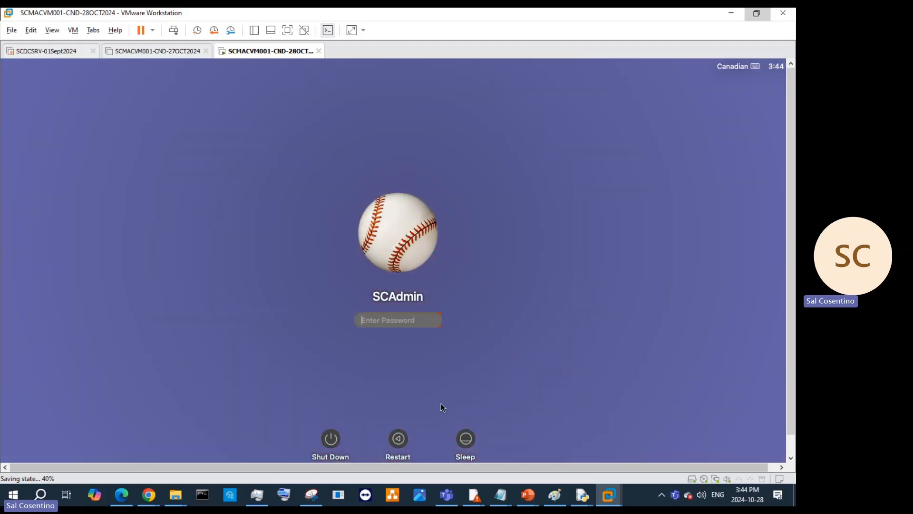
Step: Open the VM's Settings, then bring the MacBook Virtual Machine slide deck forward
right_click(263, 54)
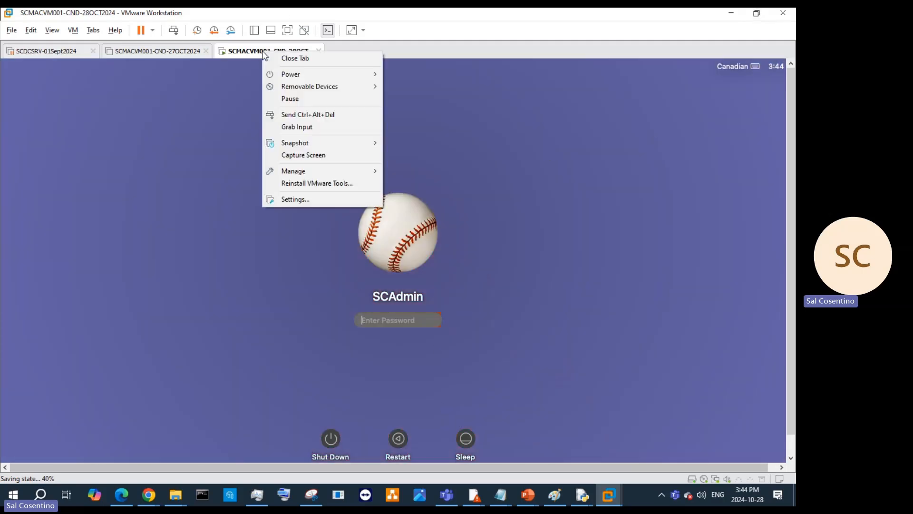
left_click(308, 199)
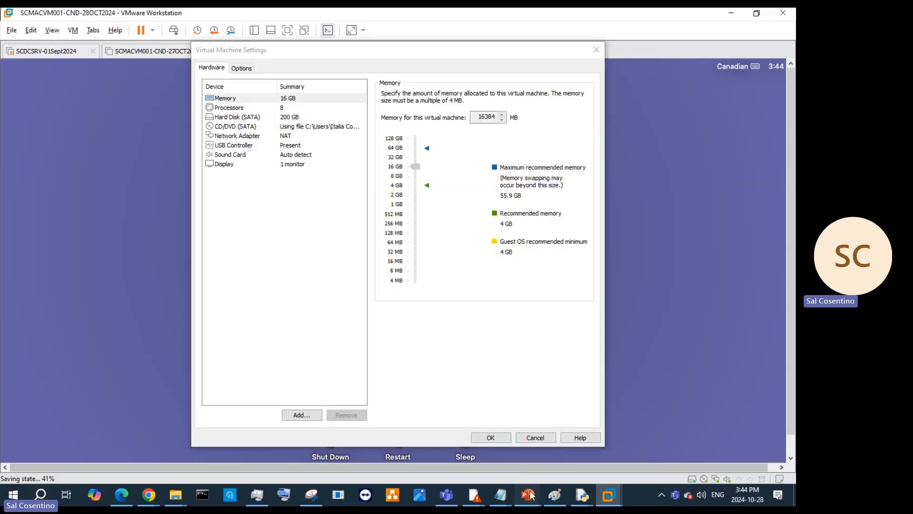
mouse_move(528, 495)
left_click(747, 458)
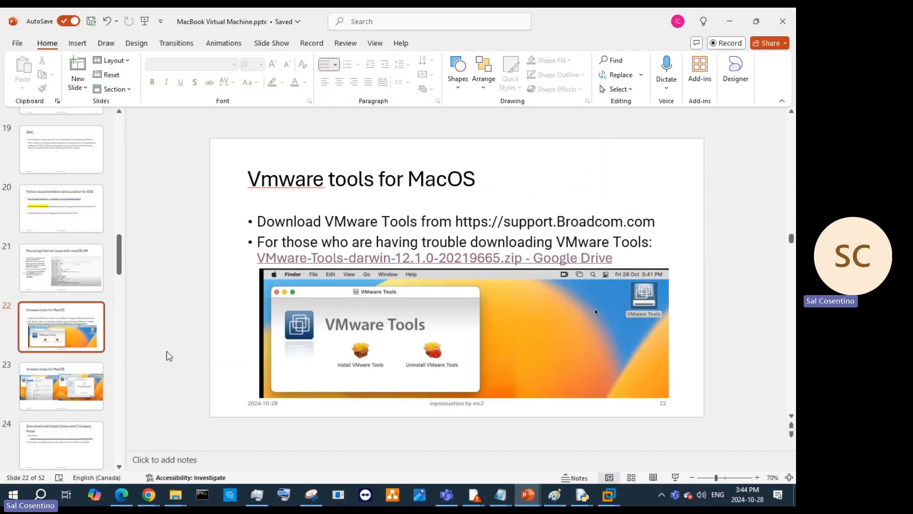
Step: Browse slides 23, 24 and 26, then settle on slide 21 about resolving internet issues
left_click(67, 380)
left_click(55, 444)
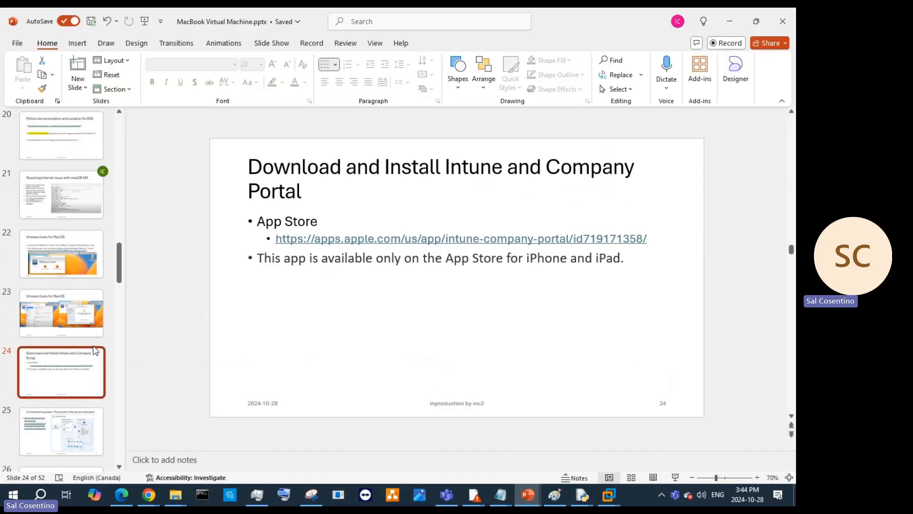
scroll(49, 398, "down", 1)
left_click(37, 424)
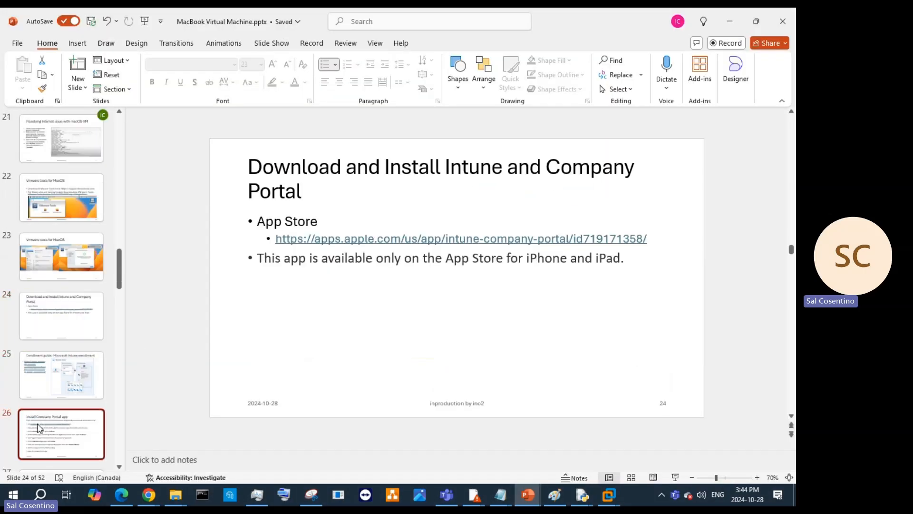
left_click(66, 349)
scroll(72, 214, "up", 1)
left_click(75, 182)
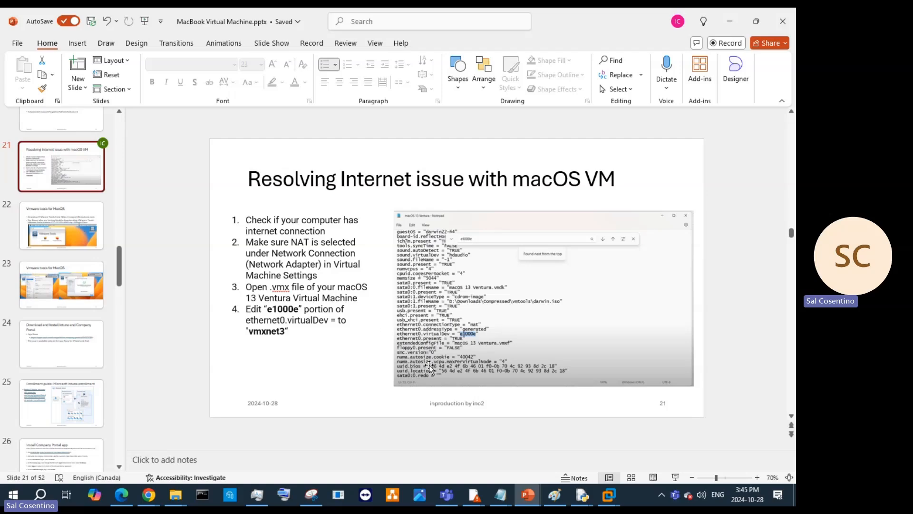
Step: Minimise PowerPoint to reveal VMware Workstation and its mksSandbox connection error
left_click(730, 22)
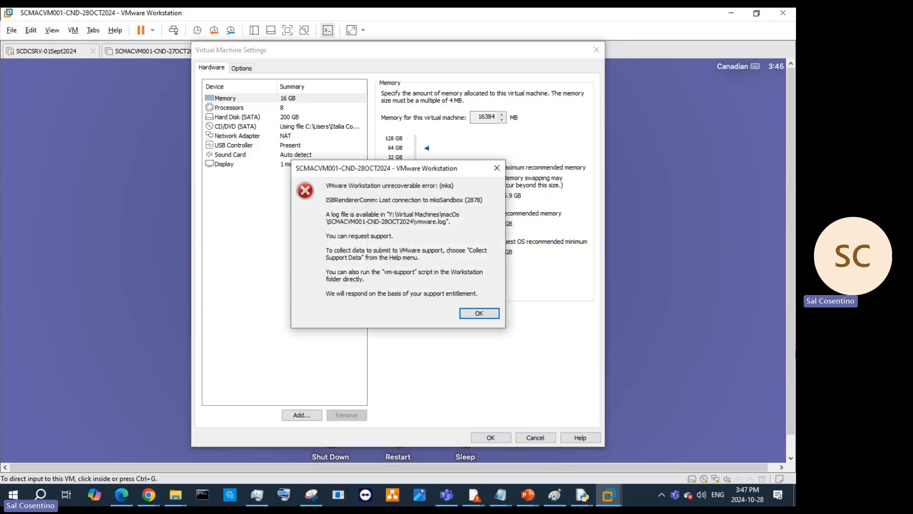
Step: Dismiss the mks error, unmute the Teams microphone, and minimise Teams to reveal the VM settings
left_click(486, 315)
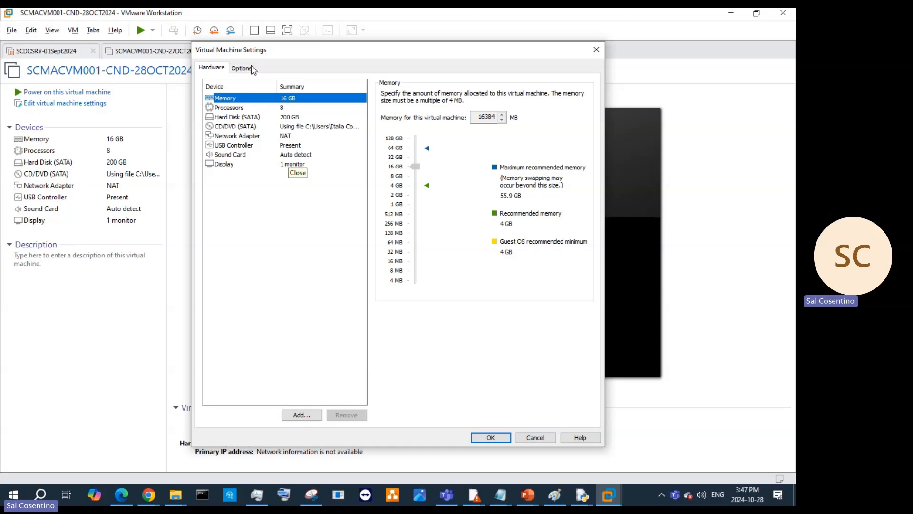
left_click(251, 68)
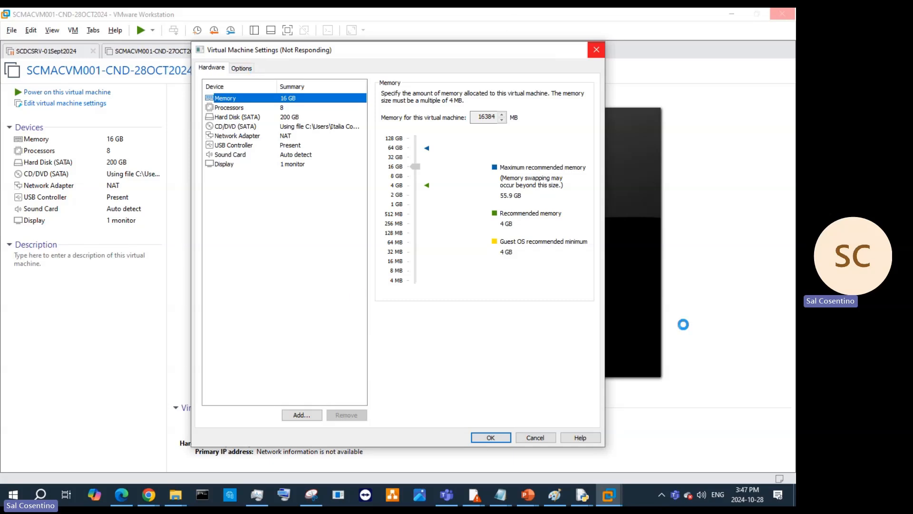
left_click(469, 493)
left_click(513, 457)
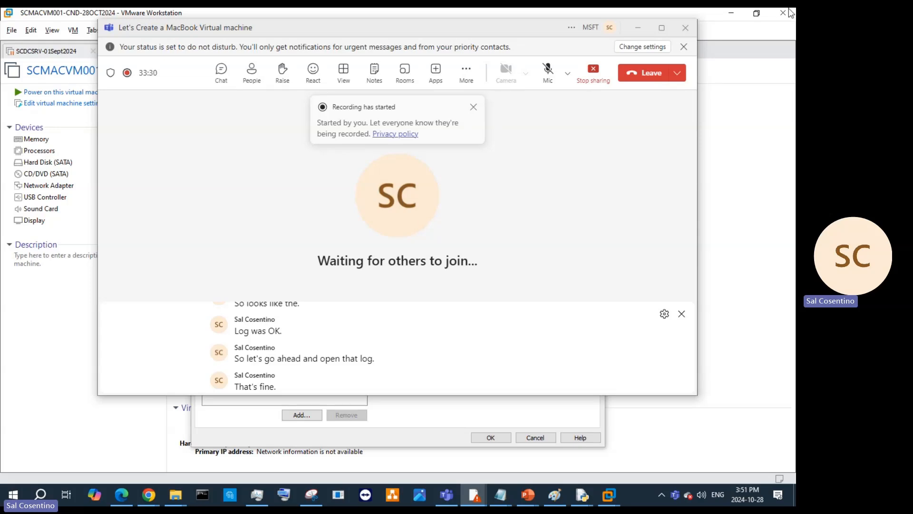
left_click(548, 70)
left_click(645, 28)
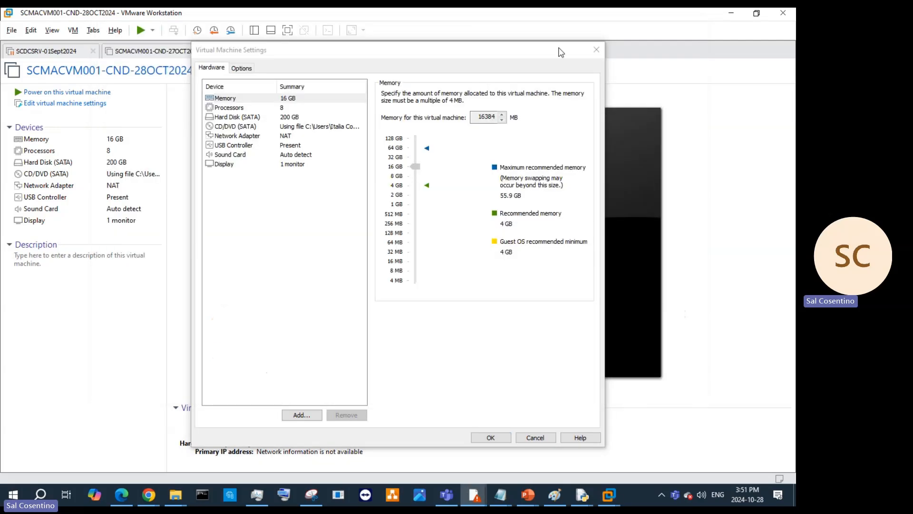
Step: Cancel Virtual Machine Settings without changes and preview the File Explorer windows
left_click(597, 51)
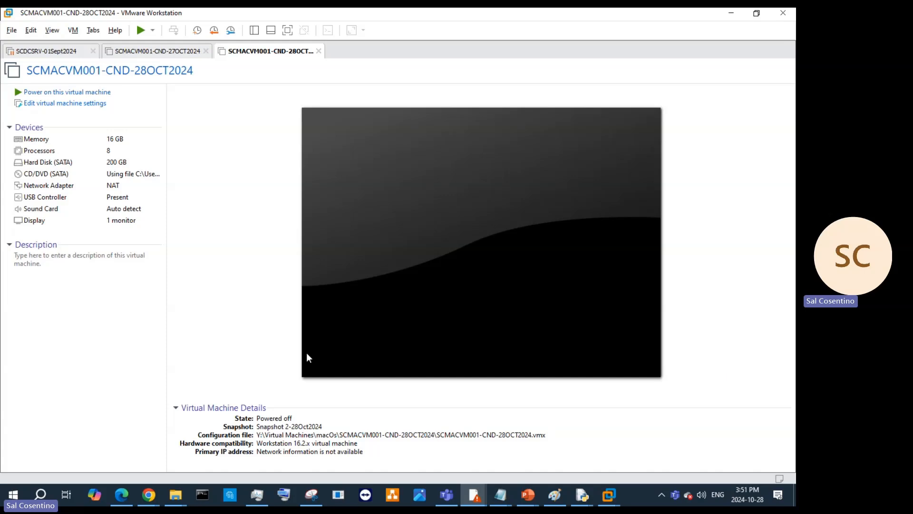
mouse_move(182, 492)
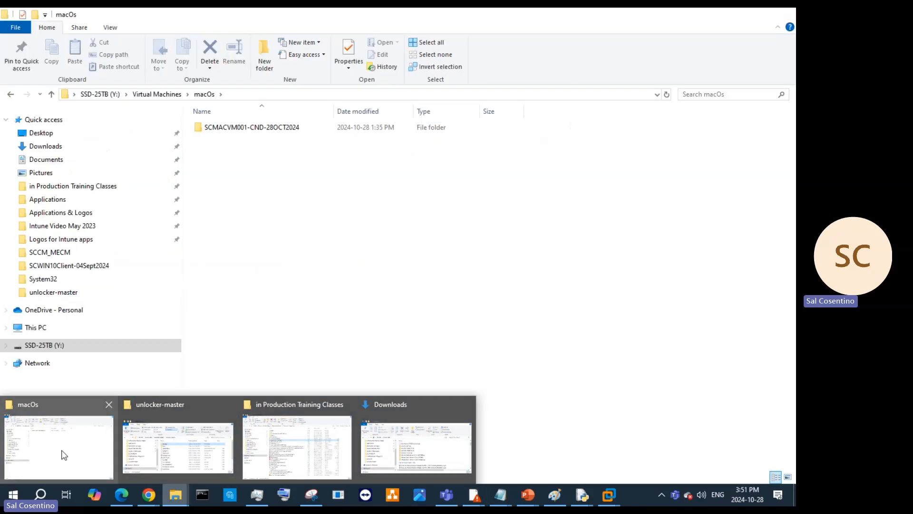
Step: Delete the five .lck folders, including vmdk.lck, vmx.lck, -000001.vmdk.lck and -000002.vmdk.lck
left_click(61, 451)
double_click(244, 128)
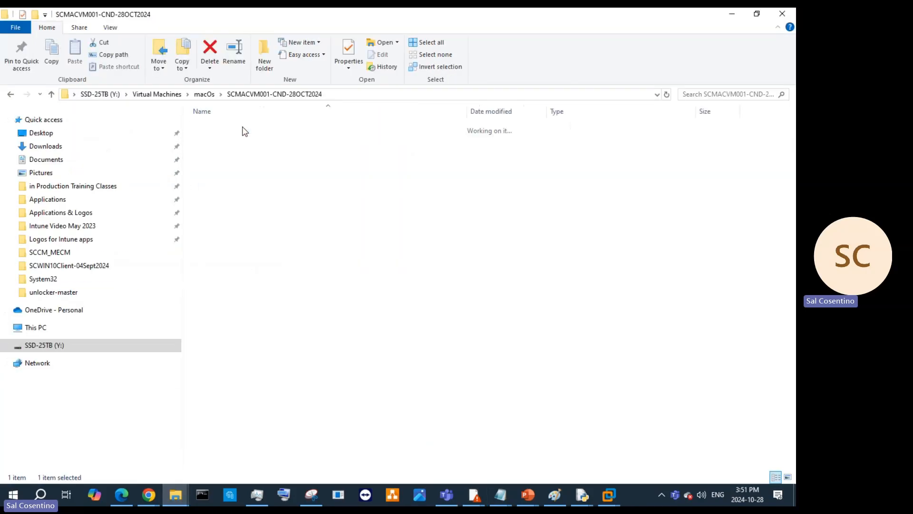
left_click(331, 129)
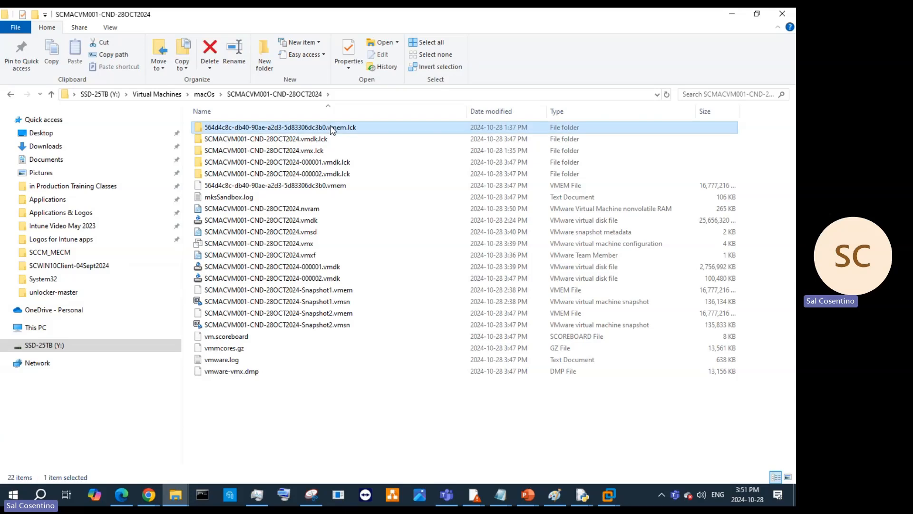
left_click(325, 142, "ctrl")
left_click(319, 152, "ctrl")
left_click(319, 161, "ctrl")
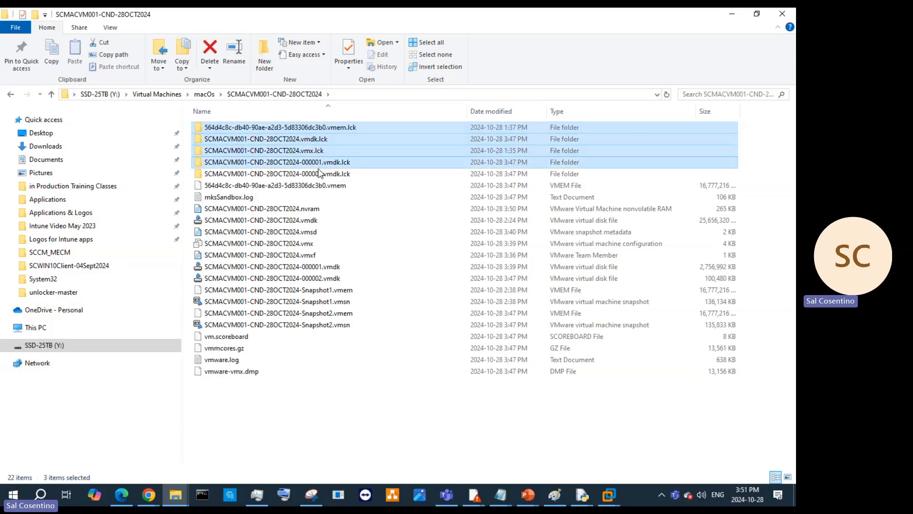
left_click(320, 174, "ctrl")
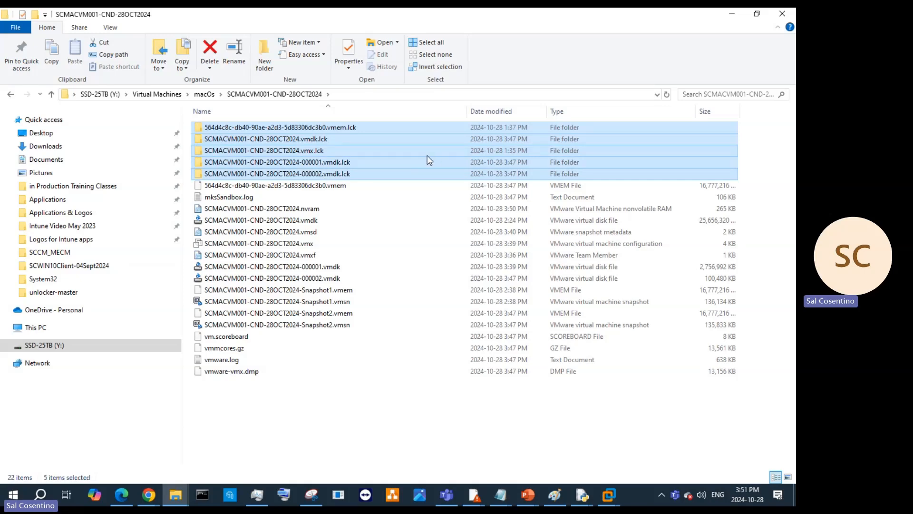
key("Delete")
Step: Select the VM's .vmx configuration file in the folder
right_click(403, 158)
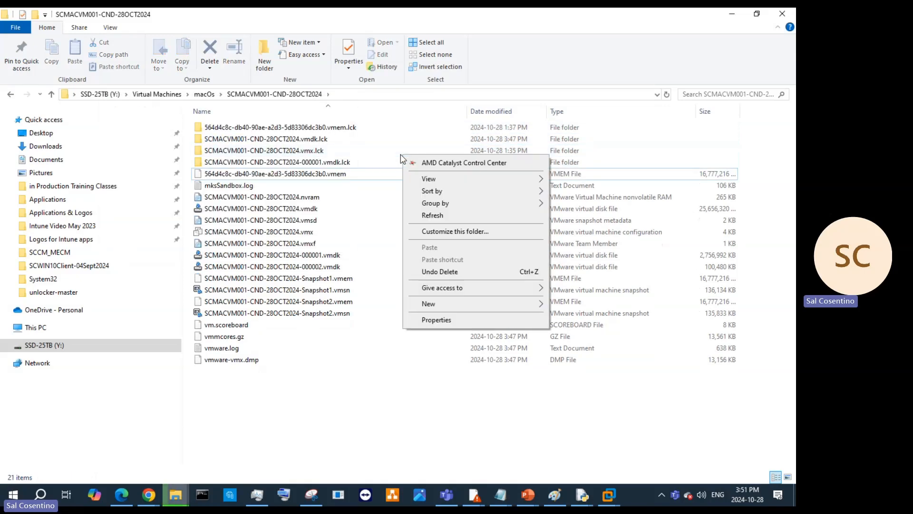
left_click(346, 453)
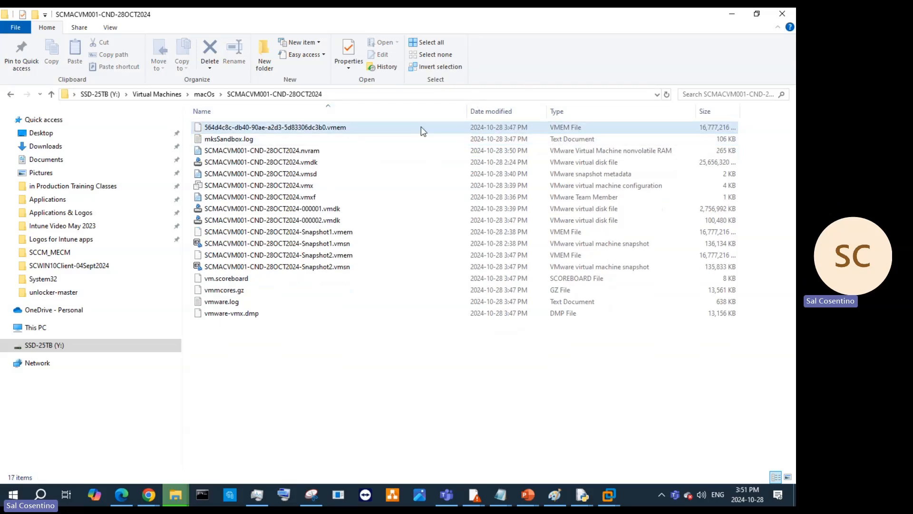
left_click(306, 187)
Step: Open the .vmx in VMware Workstation to start the macOS VM, then switch to the slide deck
double_click(307, 186)
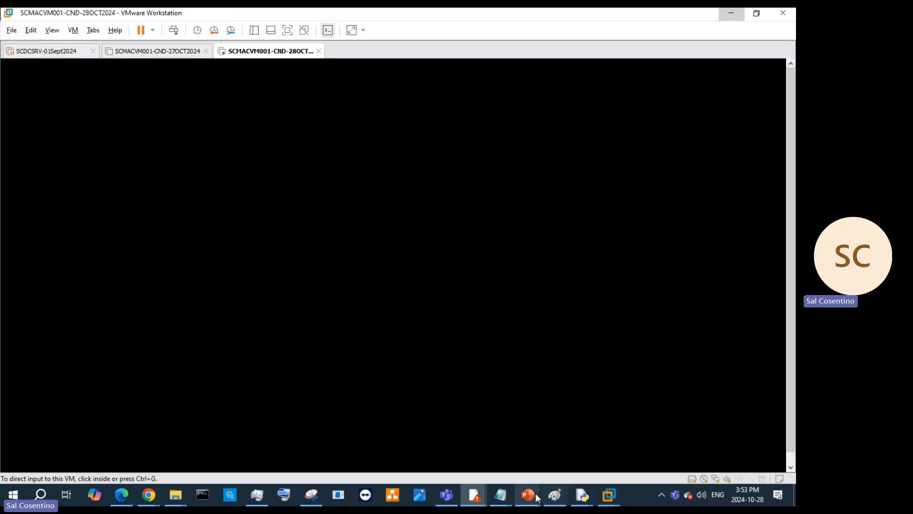
mouse_move(537, 497)
left_click(754, 448)
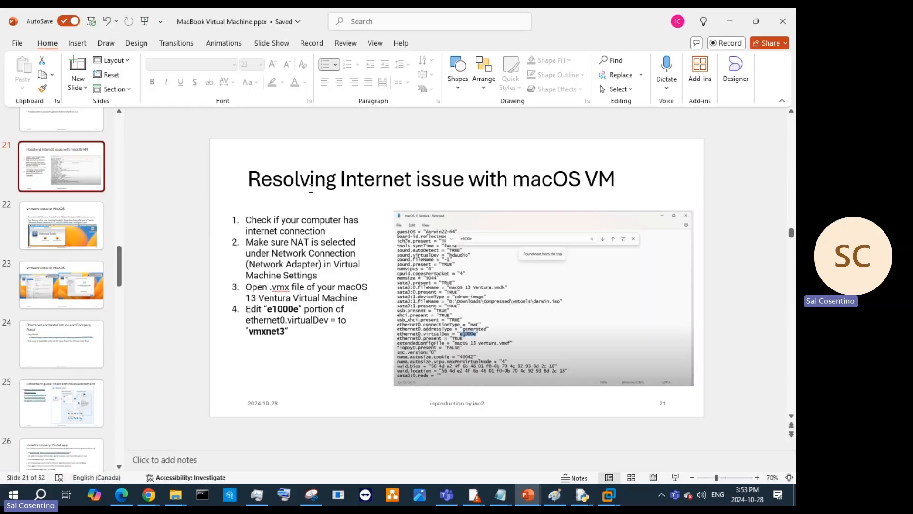
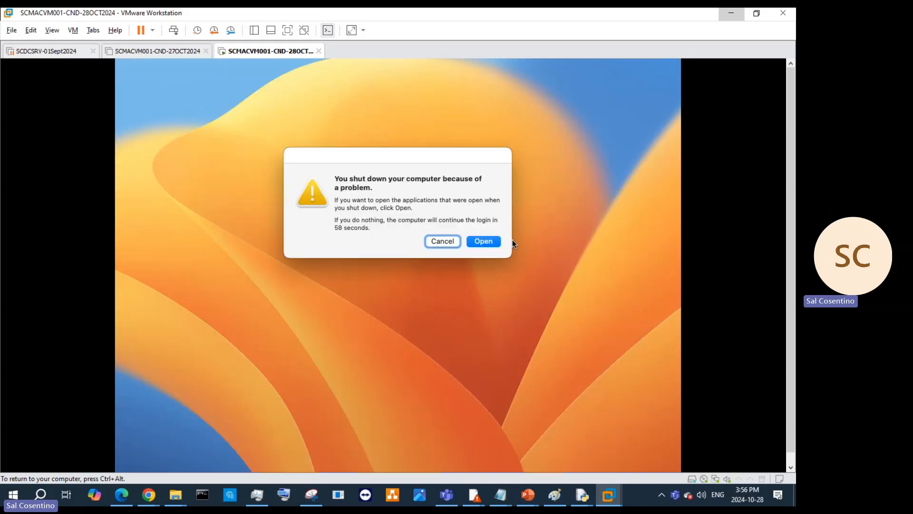
Step: Decline reopening the apps, ignore the restart report, and give the macOS guest input control
left_click(442, 241)
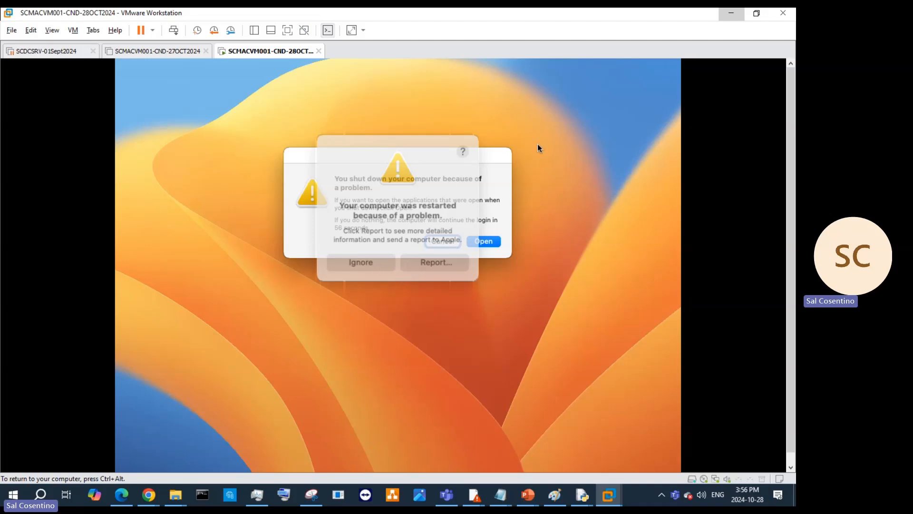
left_click(362, 257)
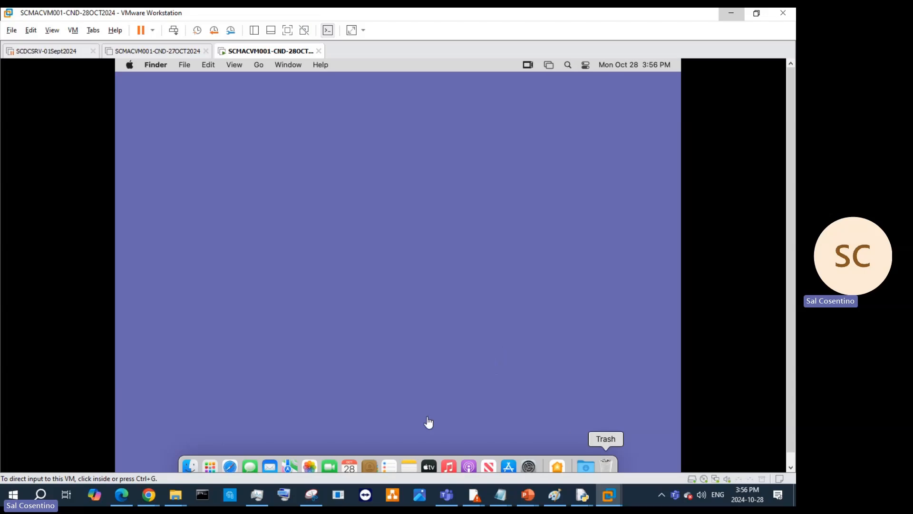
left_click(507, 385)
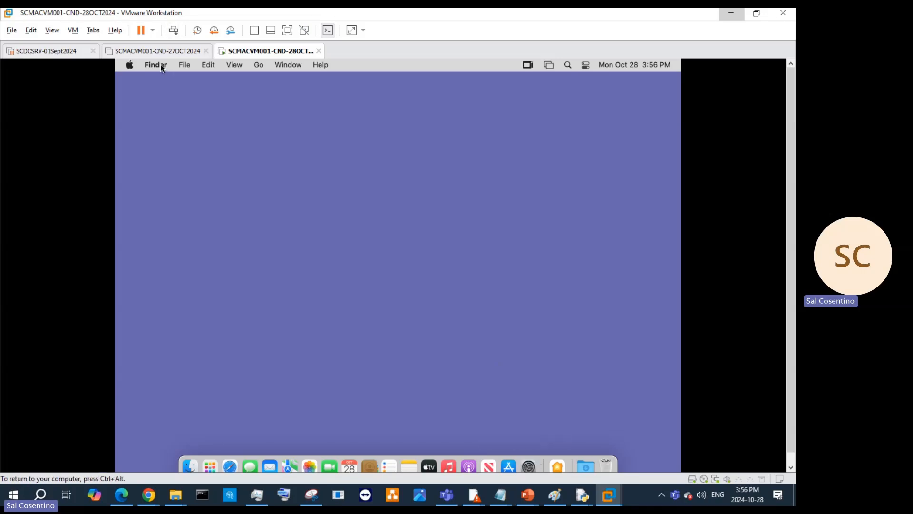
Step: Run the VMware Tools installer from its disk, authorizing it with the administrator password
left_click(650, 82)
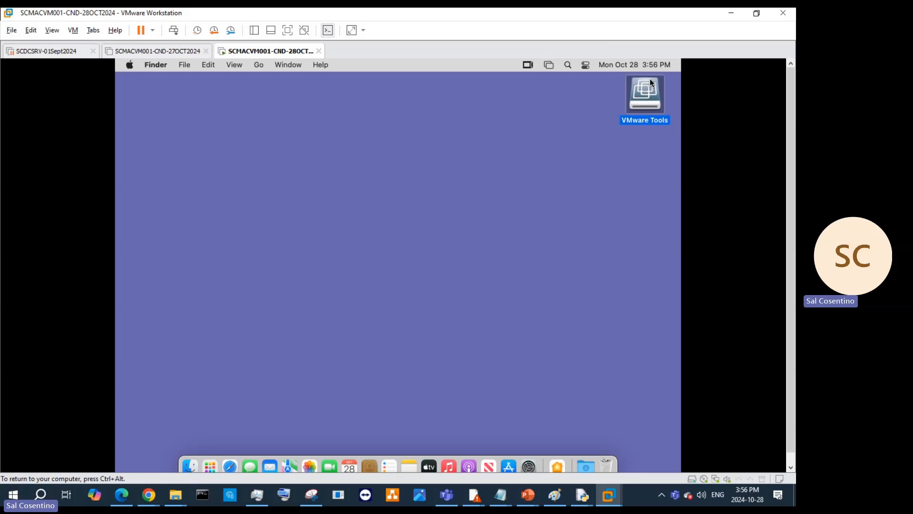
double_click(645, 91)
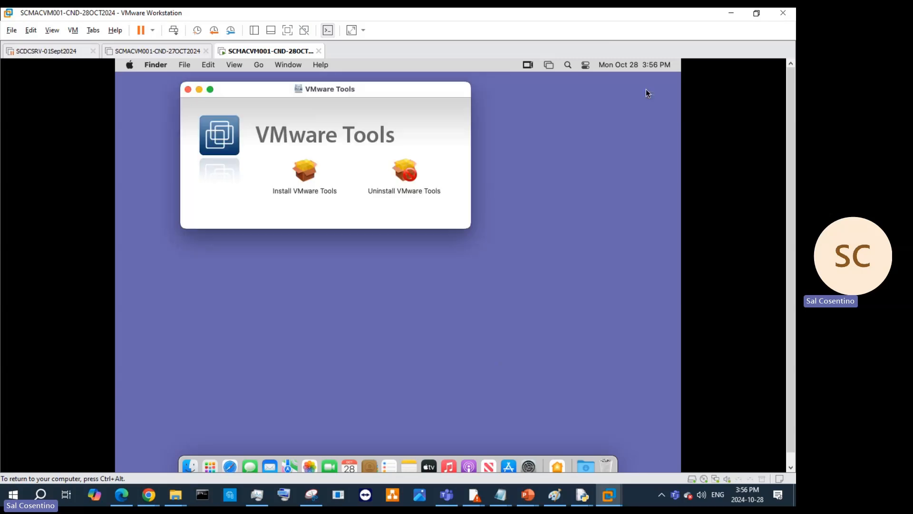
left_click(303, 166)
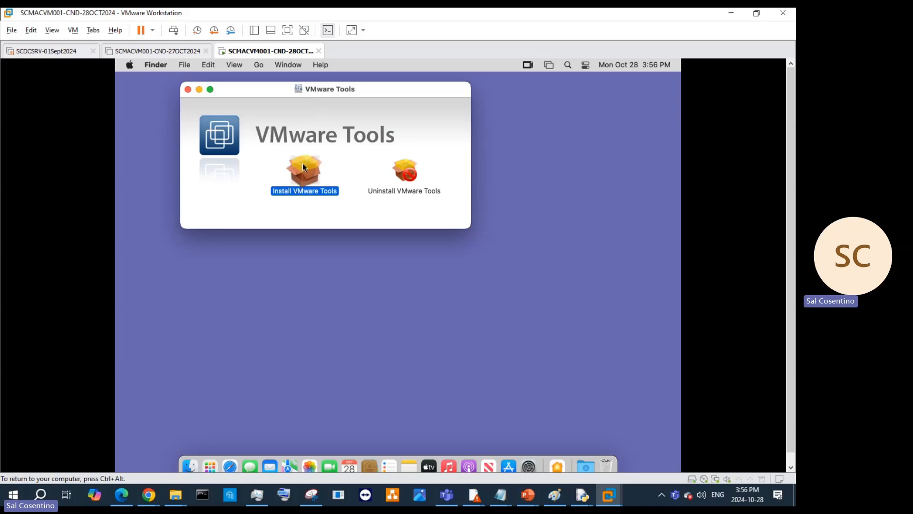
double_click(303, 166)
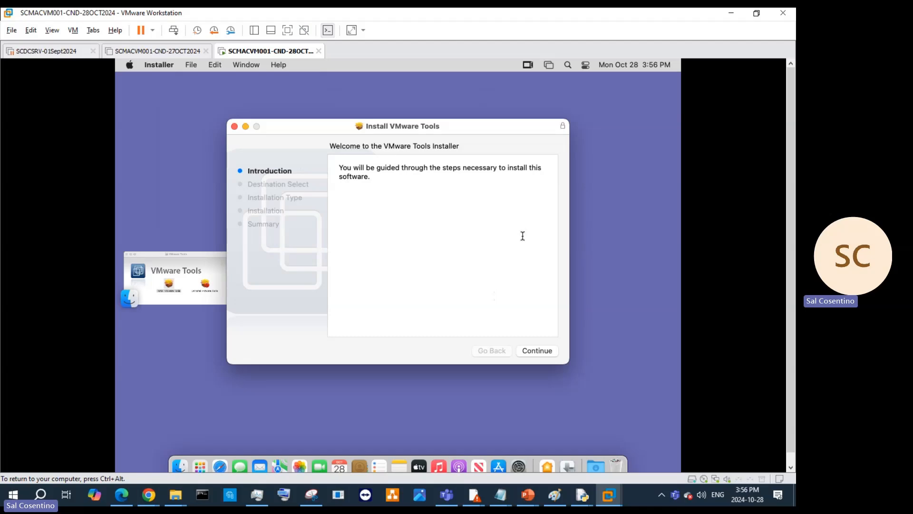
left_click(535, 353)
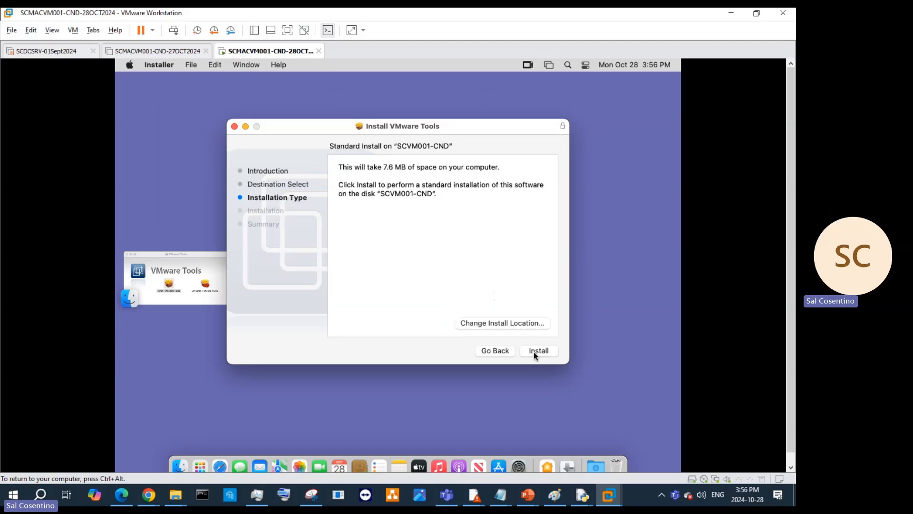
left_click(534, 352)
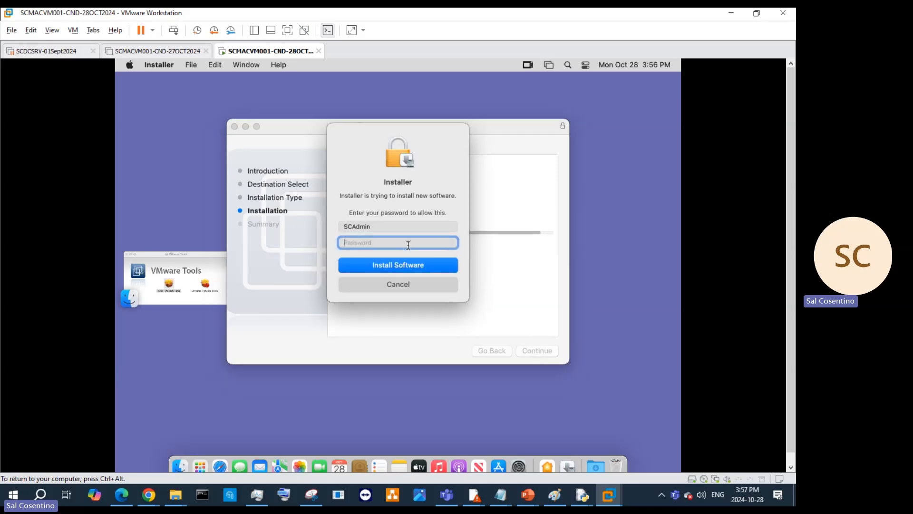
type("***************")
key("Return")
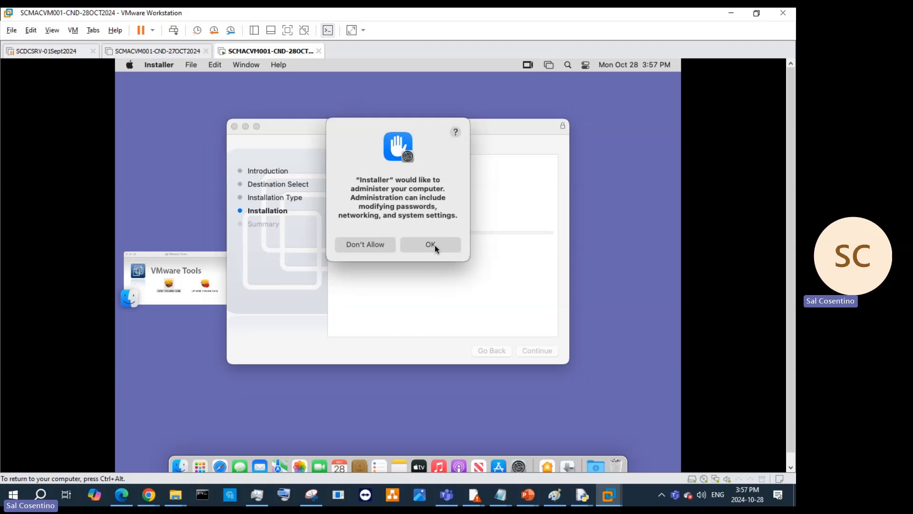
left_click(435, 244)
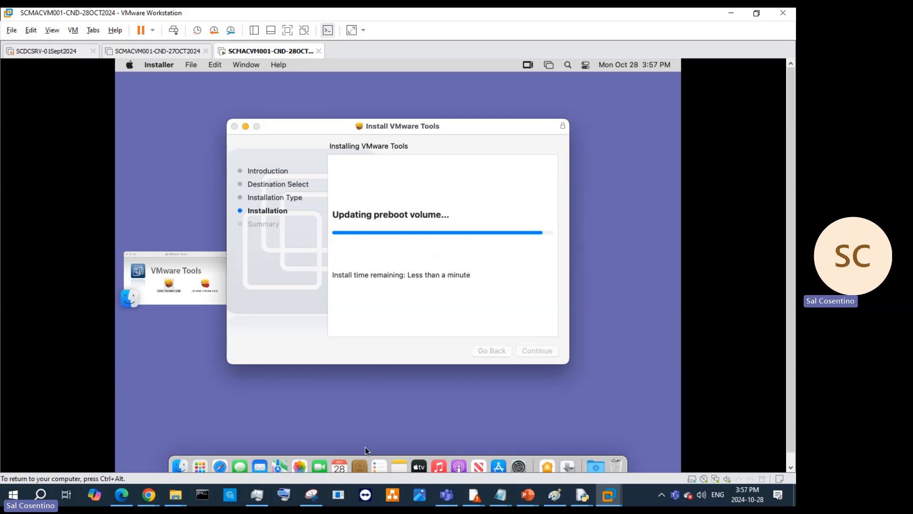
Step: Launch System Settings from the guest's Dock
key("ctrl+alt")
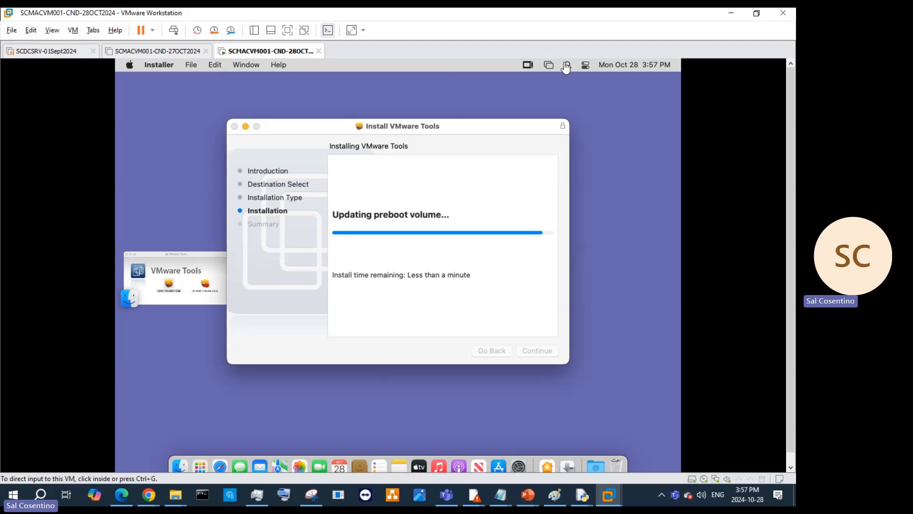
left_click(623, 102)
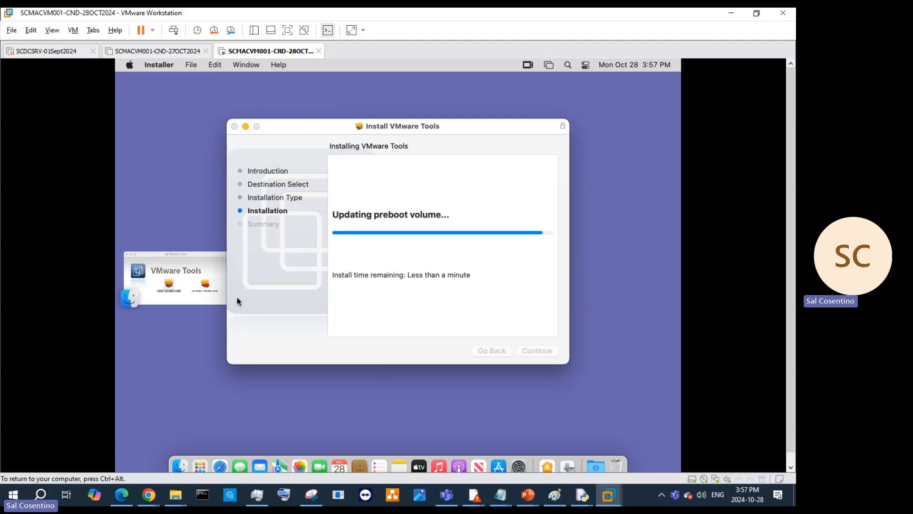
left_click(514, 467)
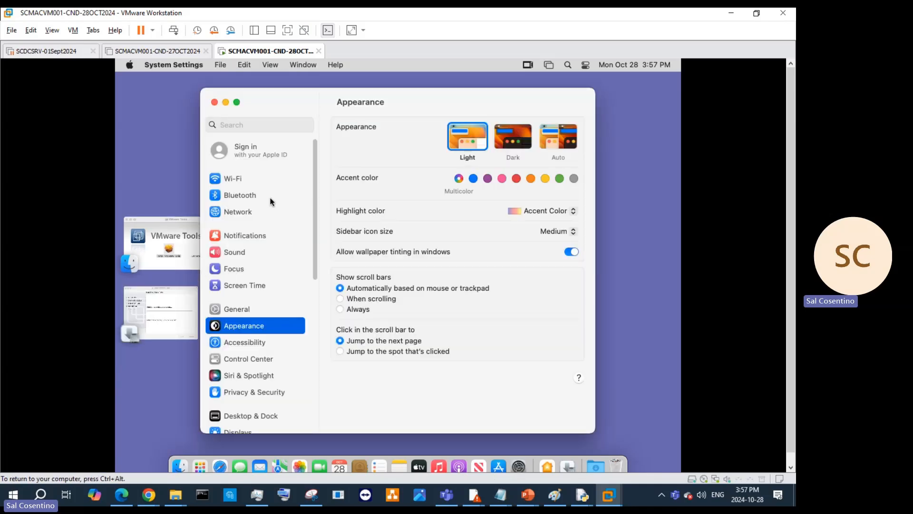
Step: Show Network > Ethernet details, then close the finished installer and its restart alert
left_click(251, 212)
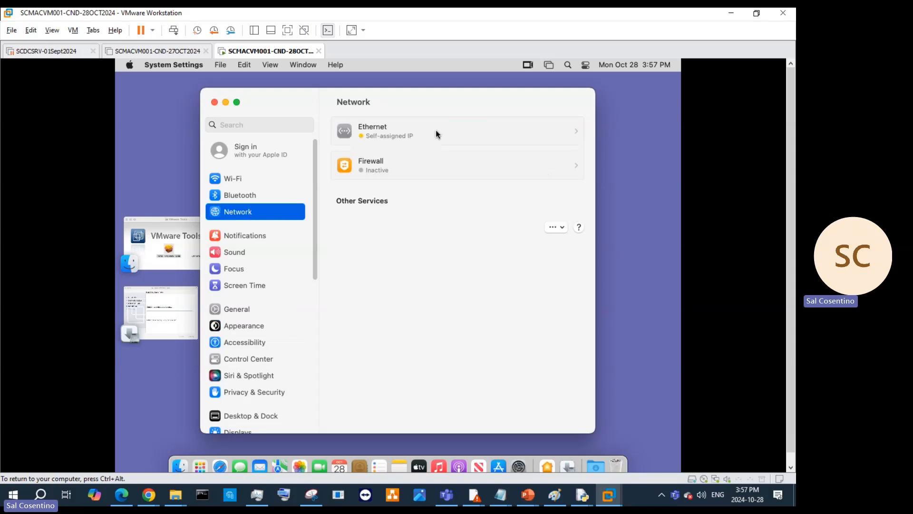
left_click(436, 131)
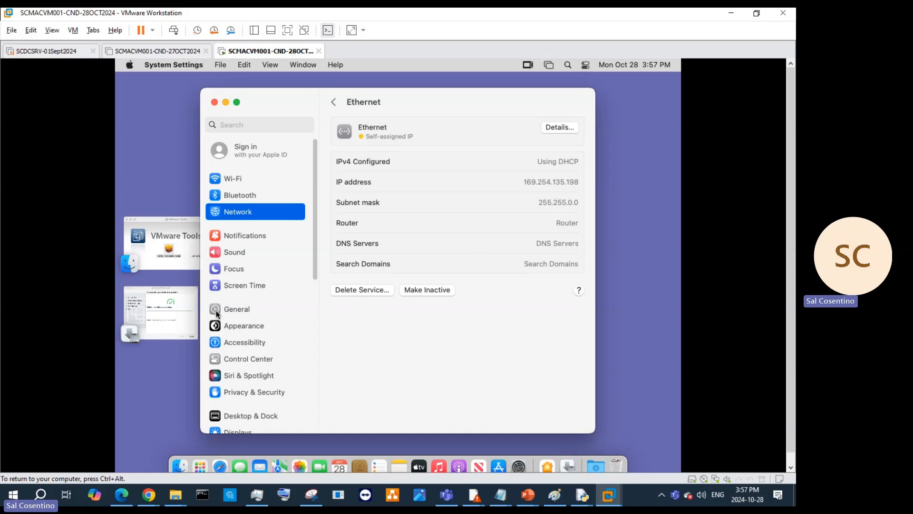
left_click(568, 467)
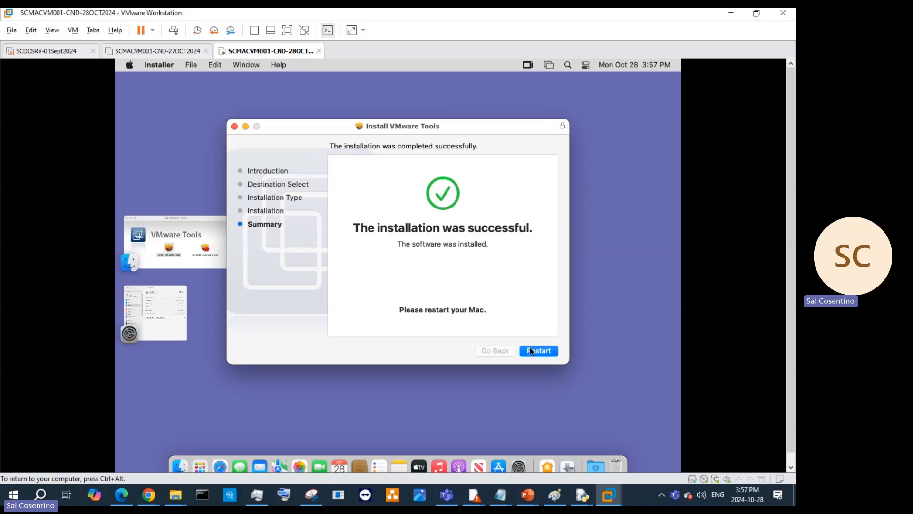
left_click(234, 127)
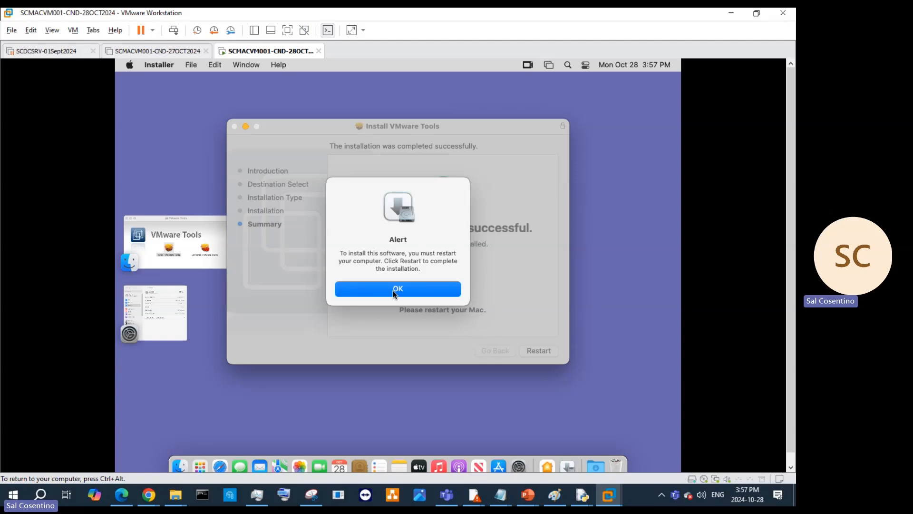
left_click(394, 291)
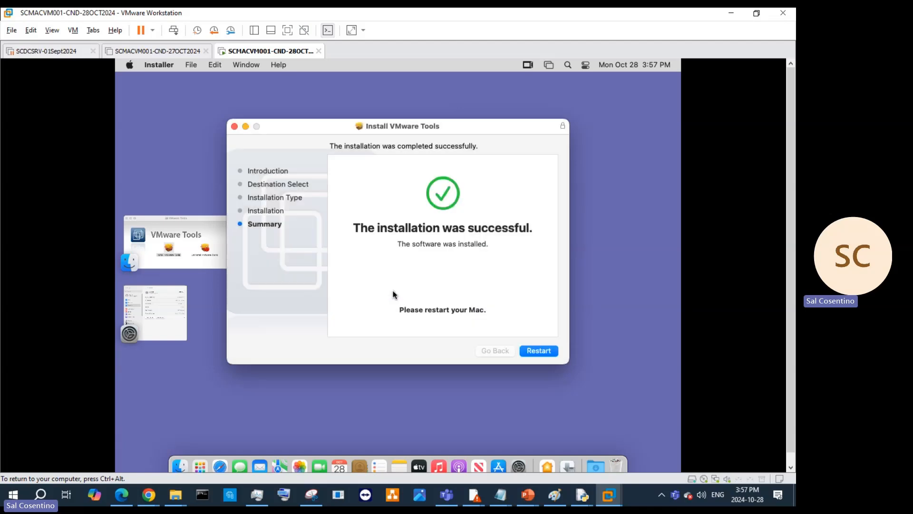
left_click(169, 305)
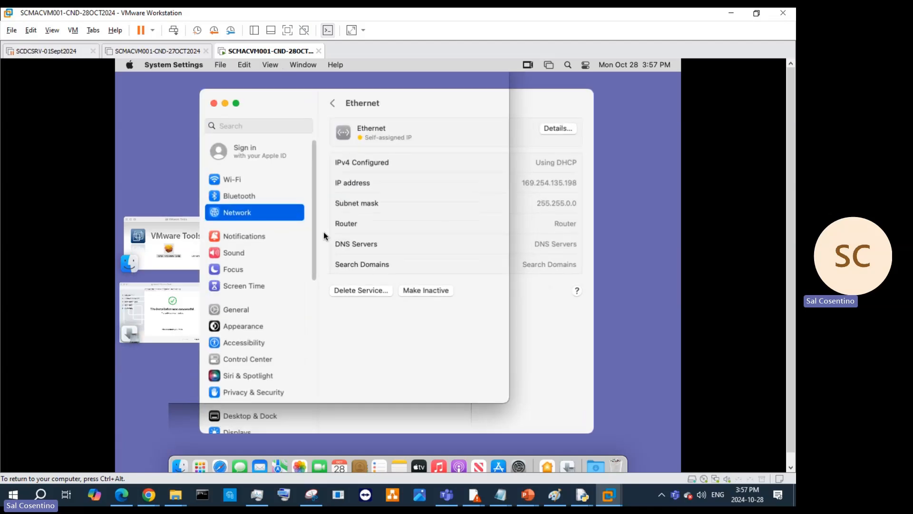
Step: Load icloud.com in Safari, which reports no Internet connection
left_click(226, 465)
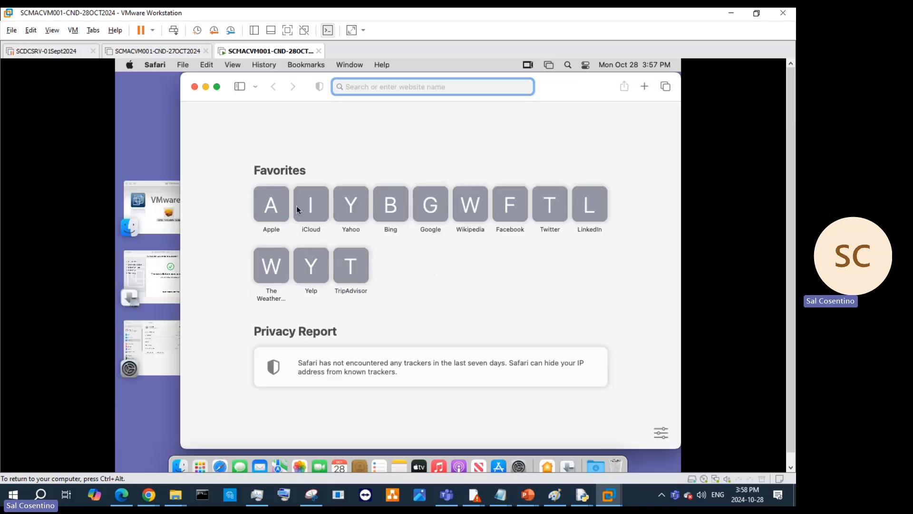
left_click(299, 204)
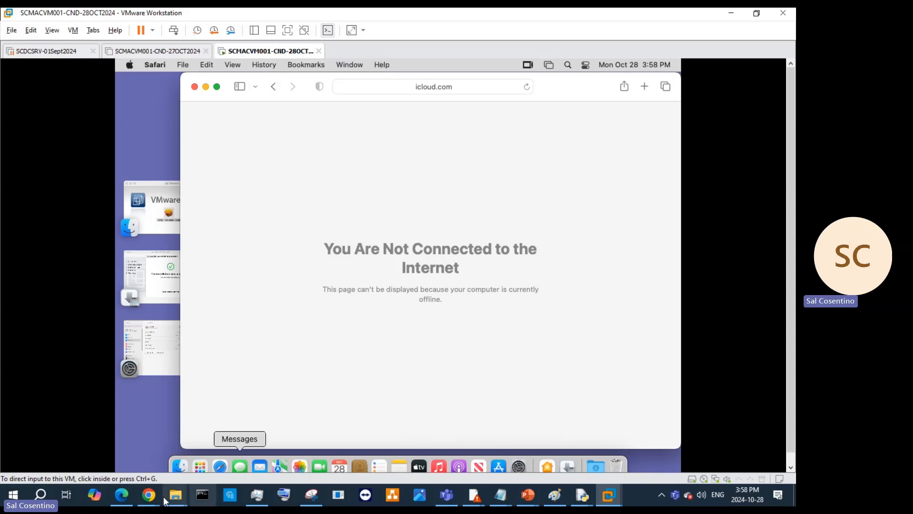
Step: Open SCMACVM001-CND-28OCT2024.vmx from the VM folder with Notepad
mouse_move(176, 497)
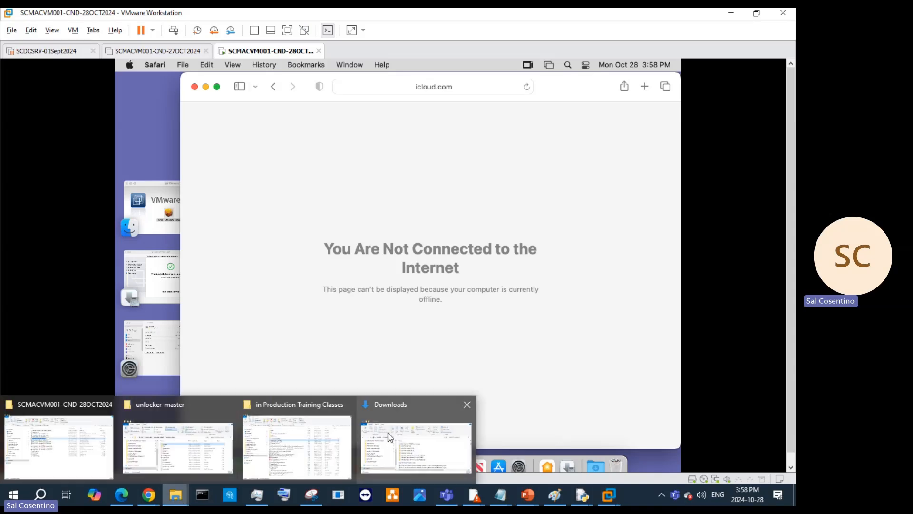
left_click(64, 444)
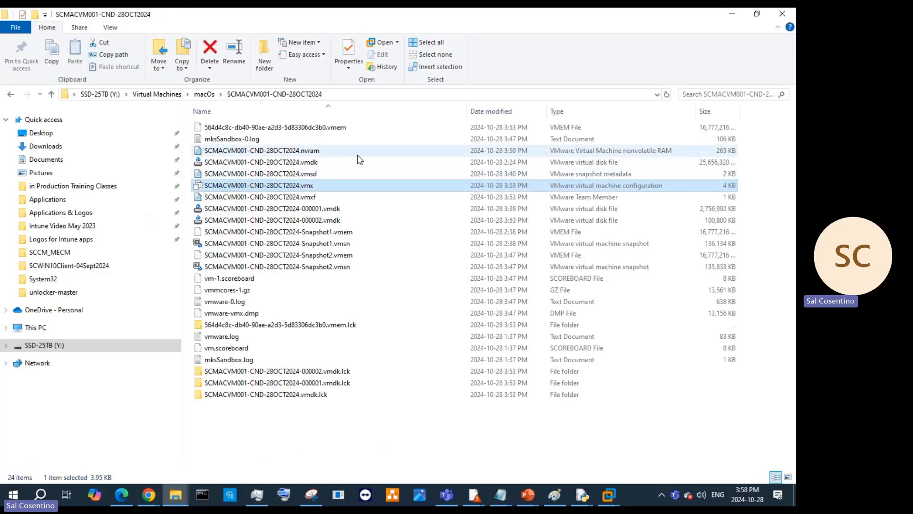
right_click(303, 186)
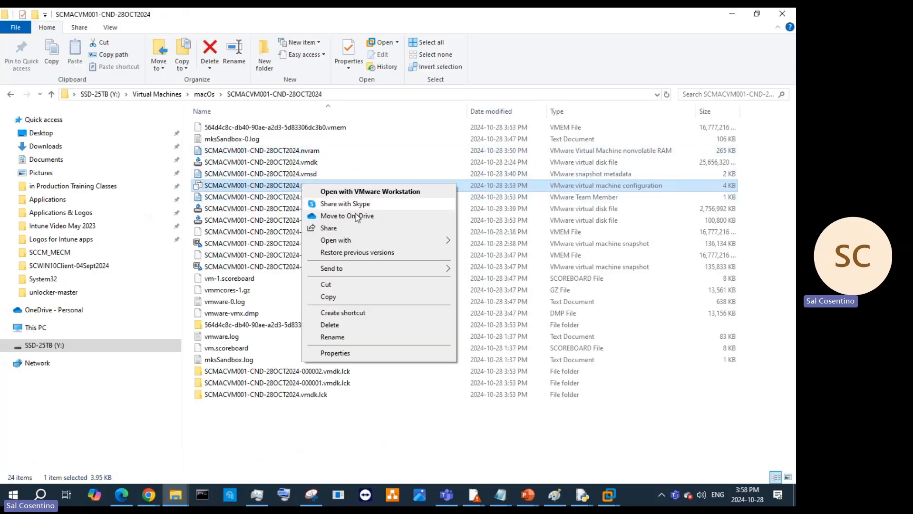
mouse_move(363, 244)
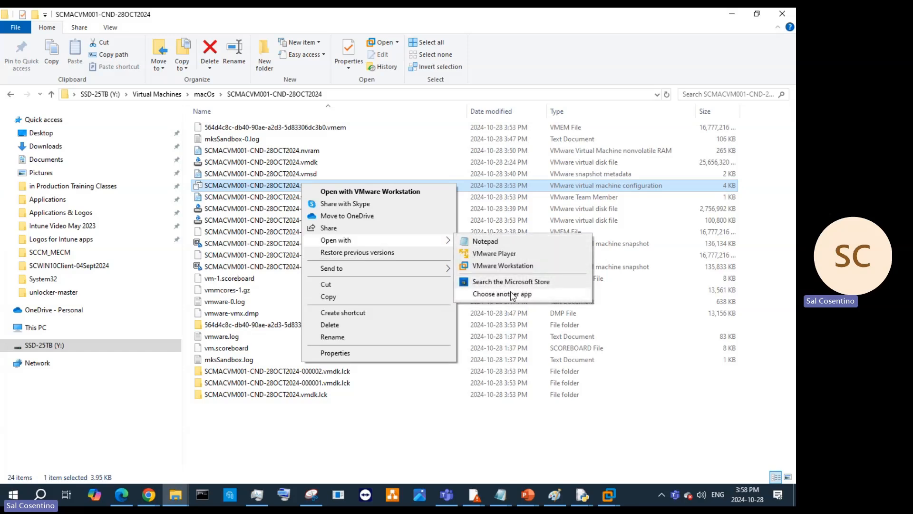
left_click(510, 242)
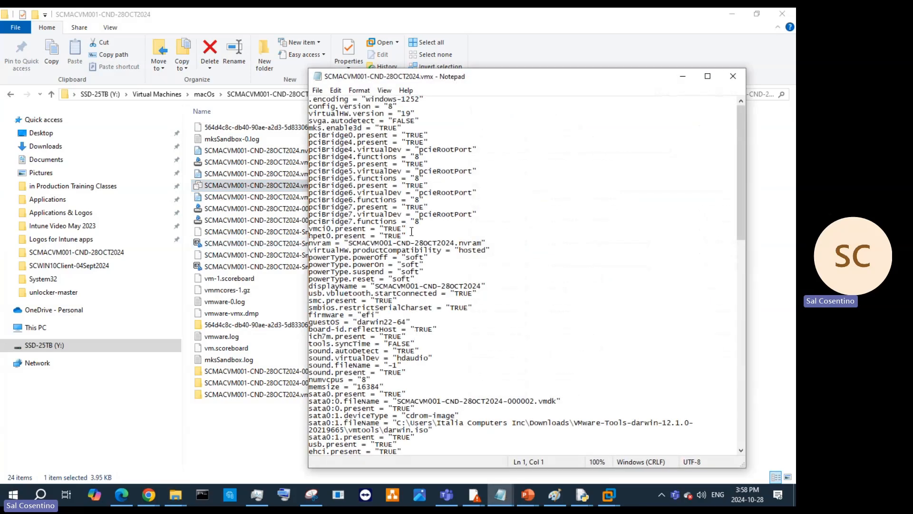
Step: Find the ethernet0 lines and select the e1000e adapter type value
scroll(428, 219, "down", 11)
scroll(428, 220, "down", 14)
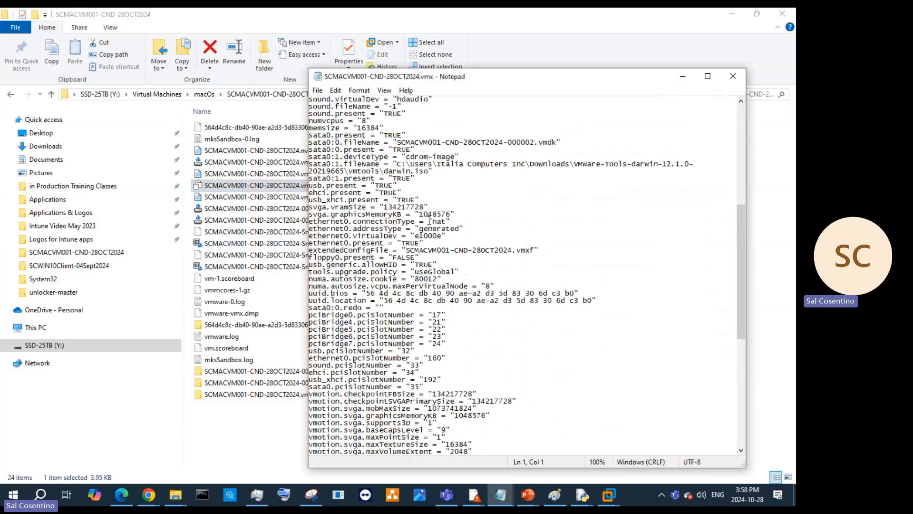
scroll(431, 221, "up", 14)
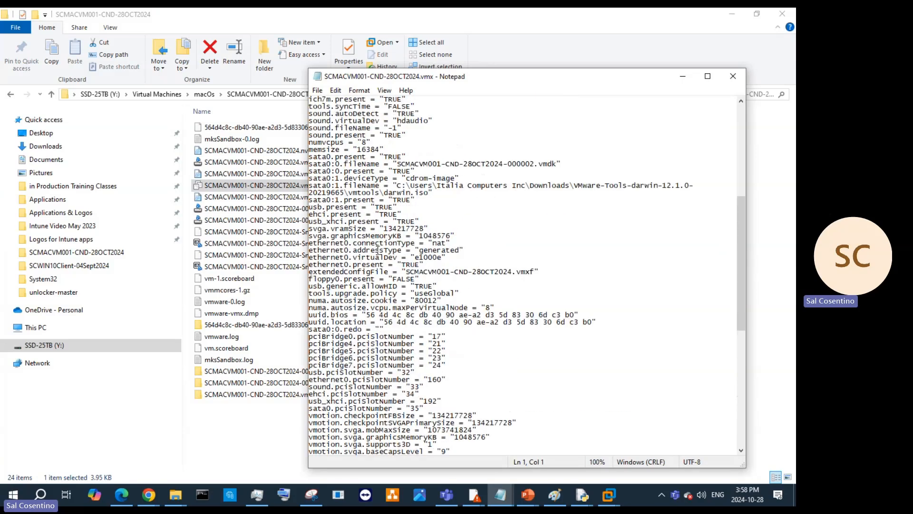
left_click_drag(377, 250, 420, 251)
left_click(429, 242)
left_click_drag(441, 258, 413, 257)
Step: Delete e1000e from the ethernet0.virtualDev value
key("BackSpace")
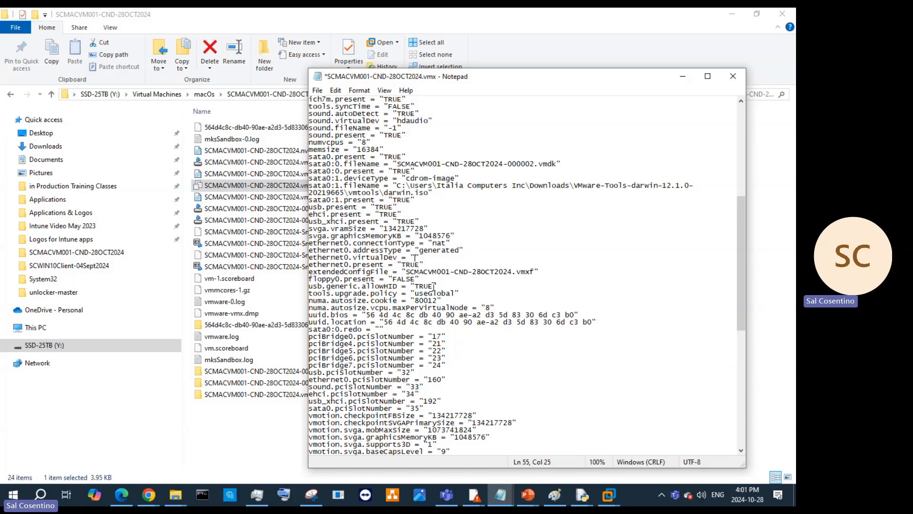
Step: Enter vmxnet3 as ethernet0.virtualDev, save the .vmx, and minimize Notepad and the folder
type("vmxnet3")
left_click(320, 94)
left_click(336, 139)
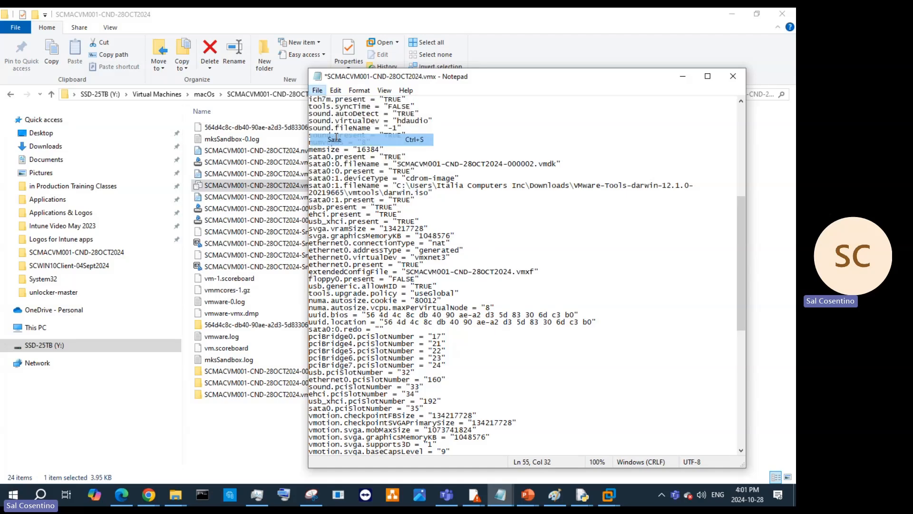
left_click(683, 76)
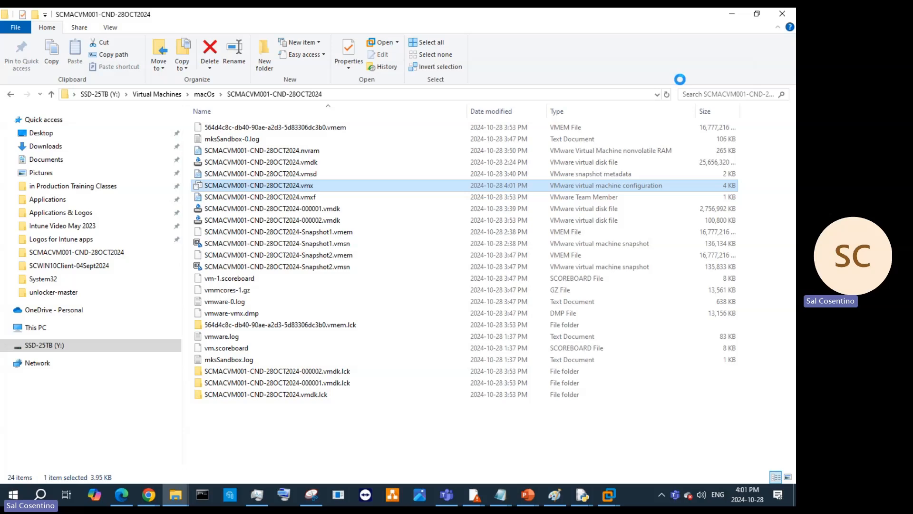
left_click(735, 15)
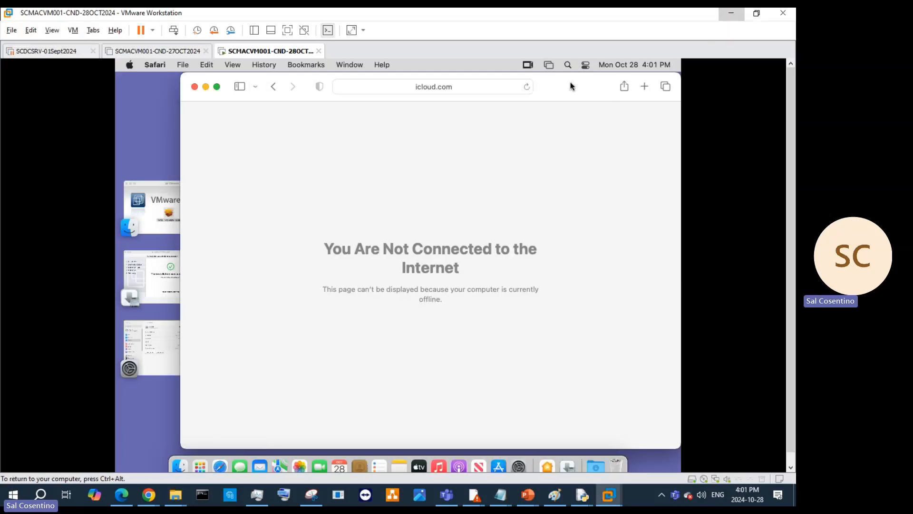
Step: Reopen Safari and load icloud.com, which still shows no Internet connection
left_click(195, 86)
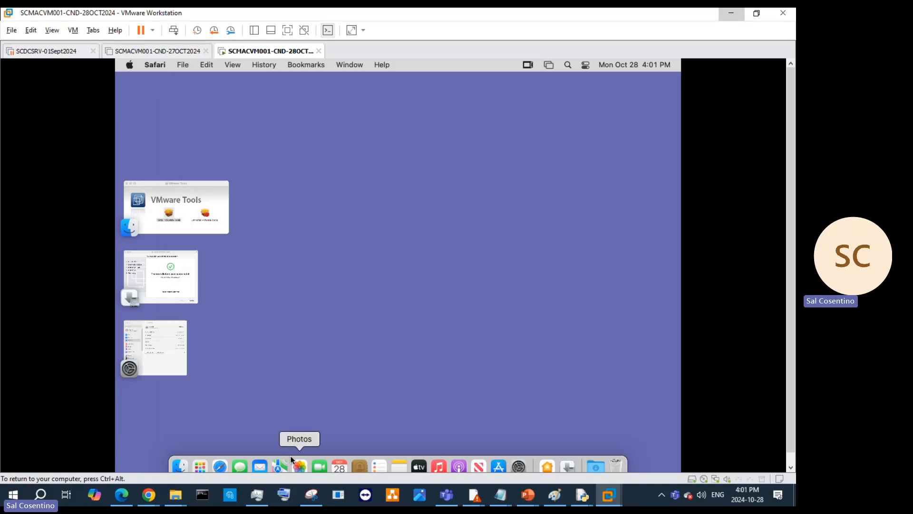
left_click(221, 468)
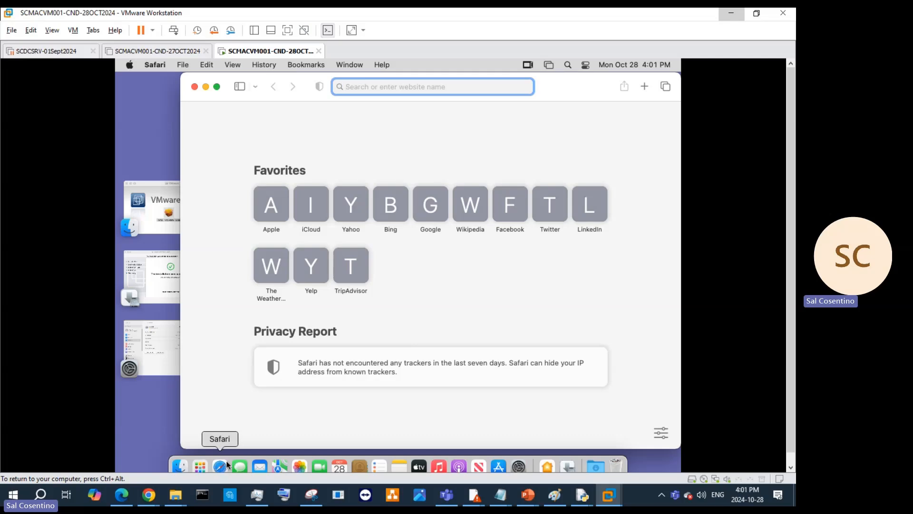
left_click(307, 204)
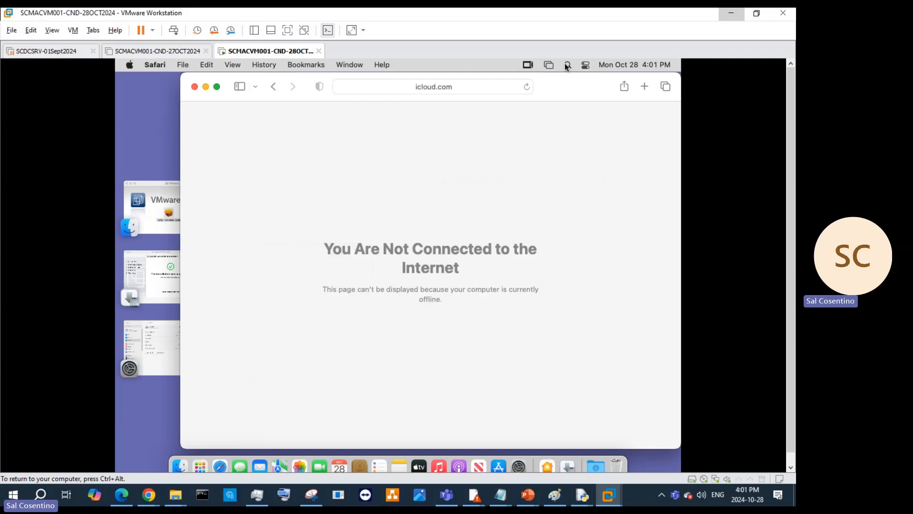
Step: Check the menu-bar extras and Control Center, where Wi-Fi is shown as off
left_click(529, 65)
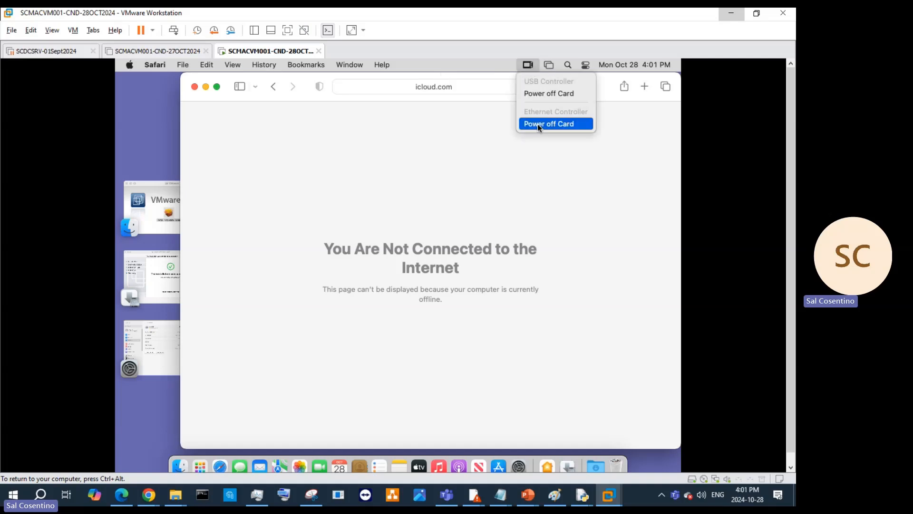
left_click(548, 71)
left_click(549, 66)
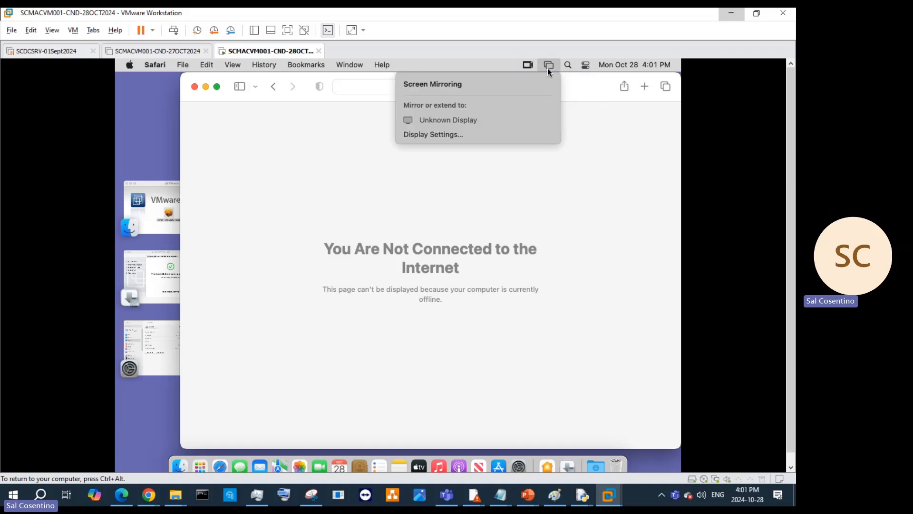
left_click(638, 65)
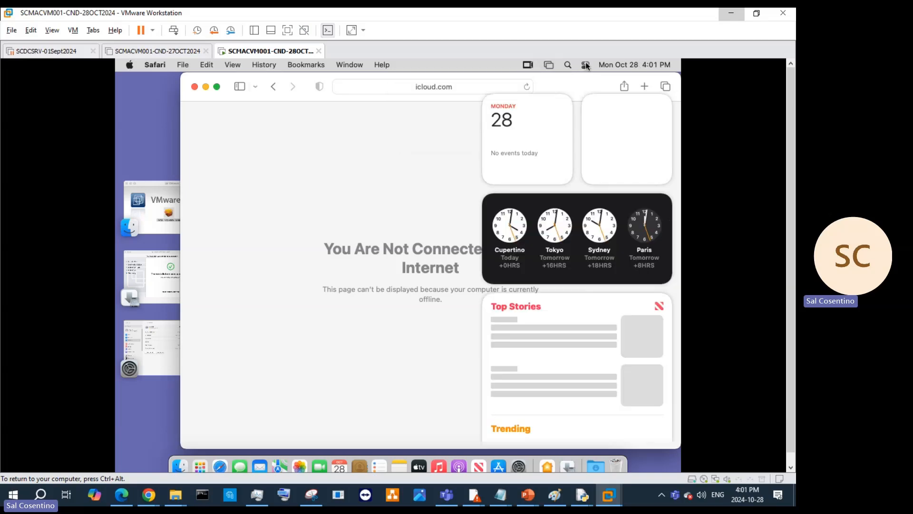
left_click(586, 64)
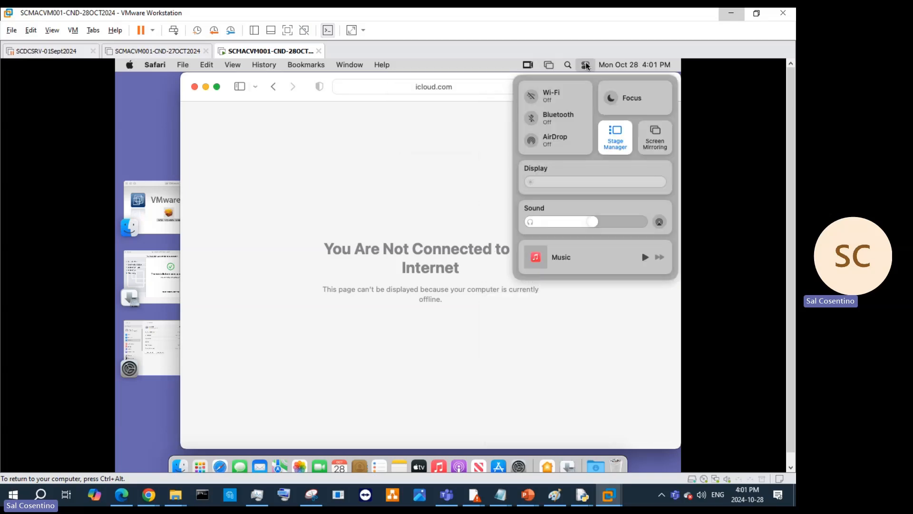
left_click(558, 92)
left_click(557, 90)
Step: Restart the macOS guest from the Apple menu, clearing the VMware Tools installer's alert
left_click(133, 66)
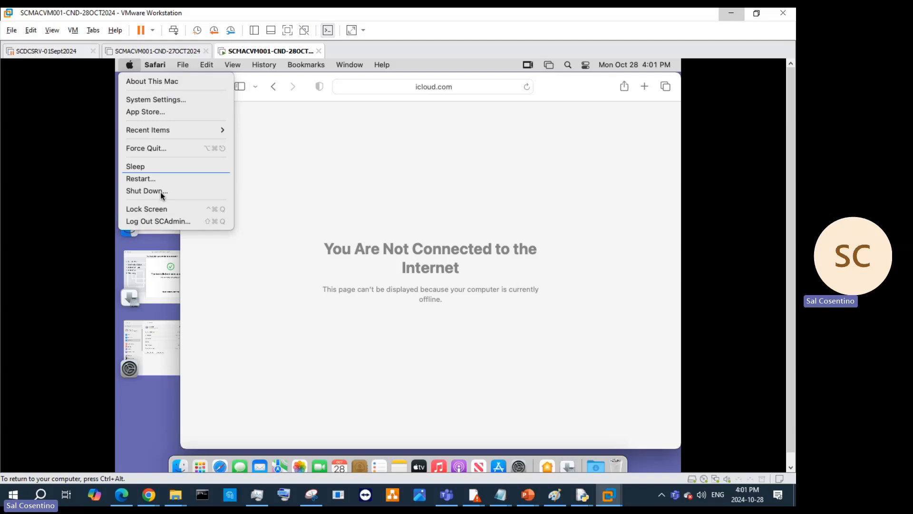
left_click(182, 178)
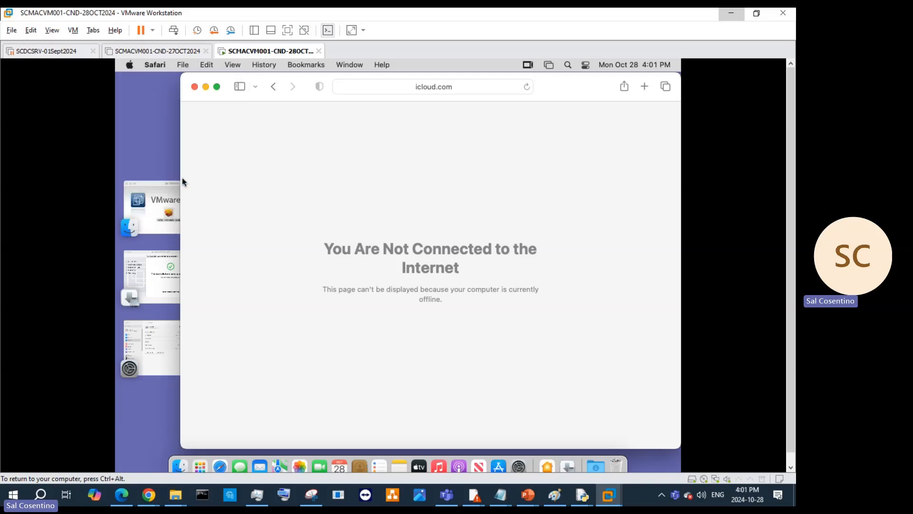
left_click(489, 225)
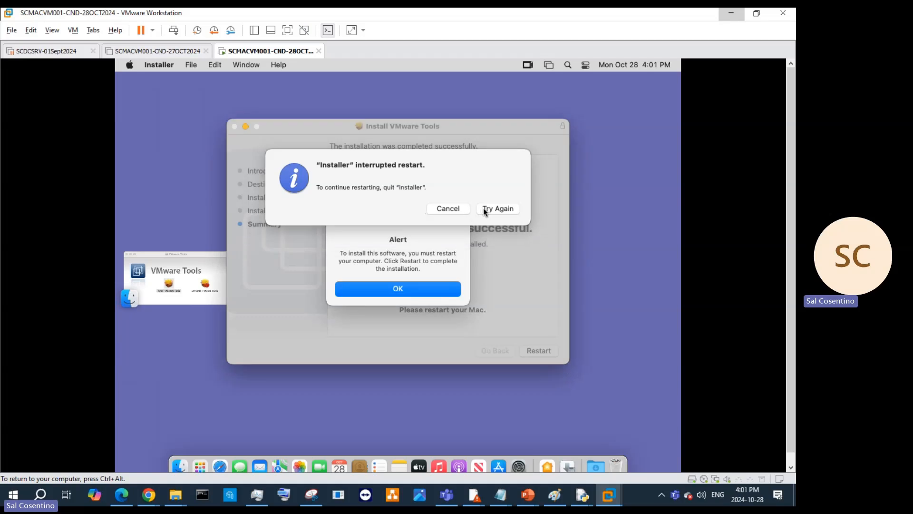
left_click(424, 289)
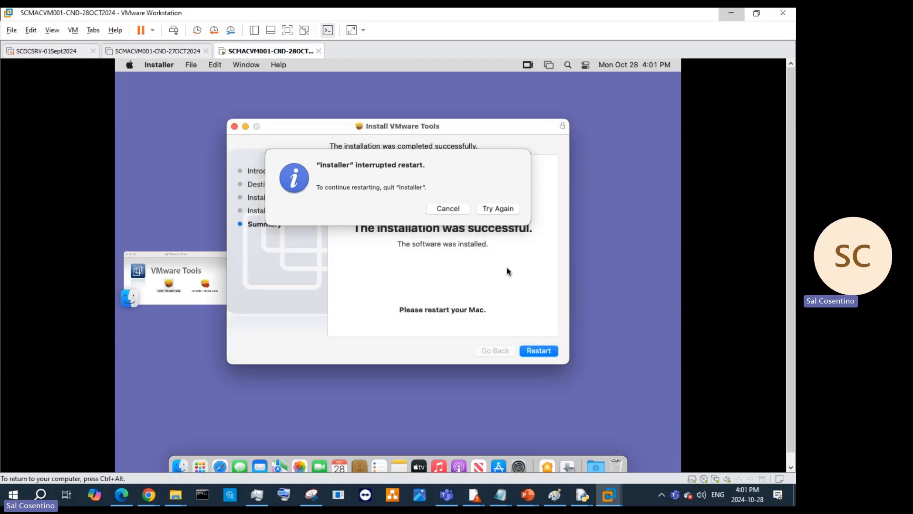
left_click(537, 350)
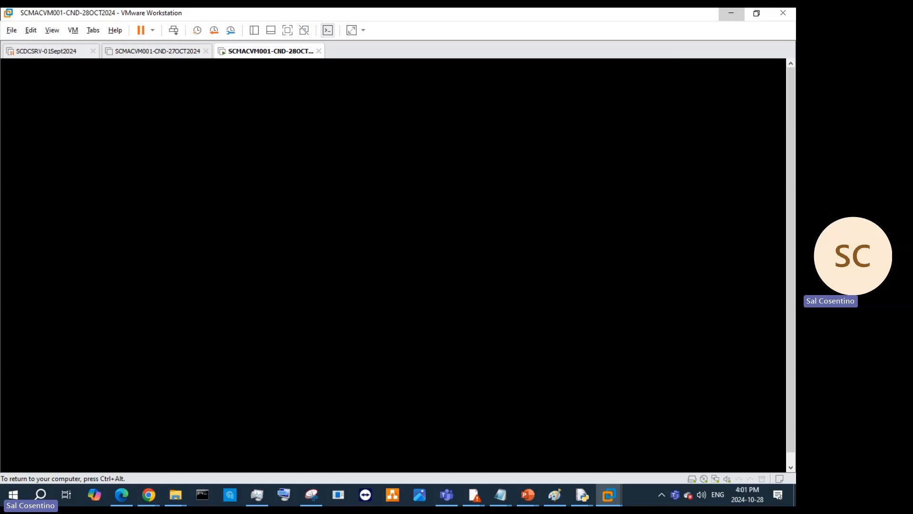
Step: Release the VM and reopen the edited .vmx from its folder in VMware Workstation
key("ctrl+alt")
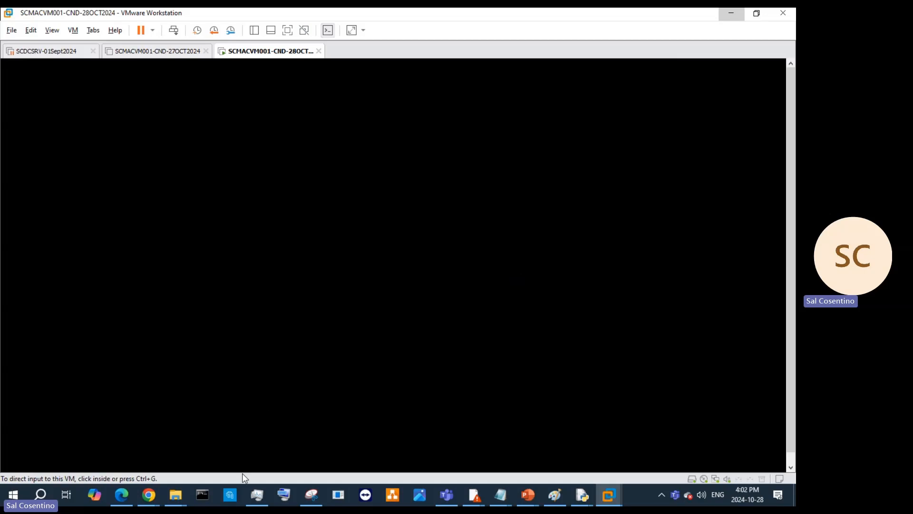
mouse_move(177, 497)
left_click(76, 443)
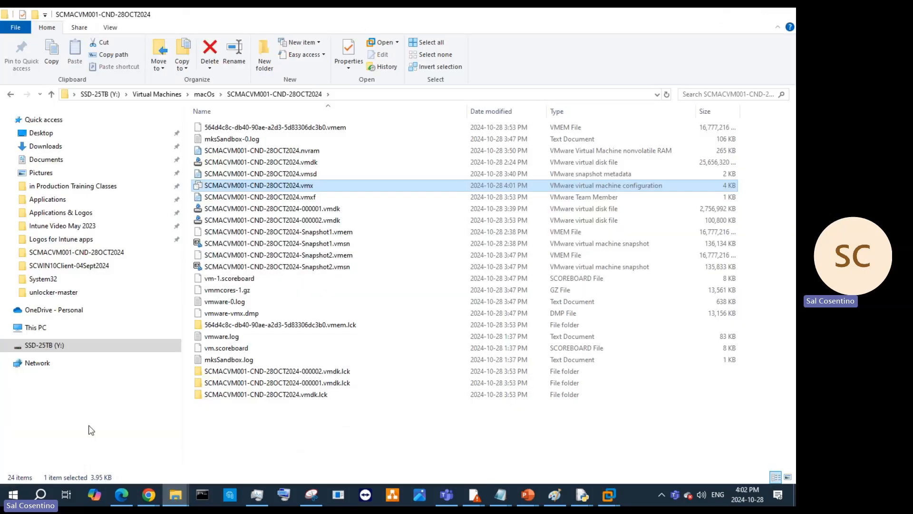
double_click(360, 187)
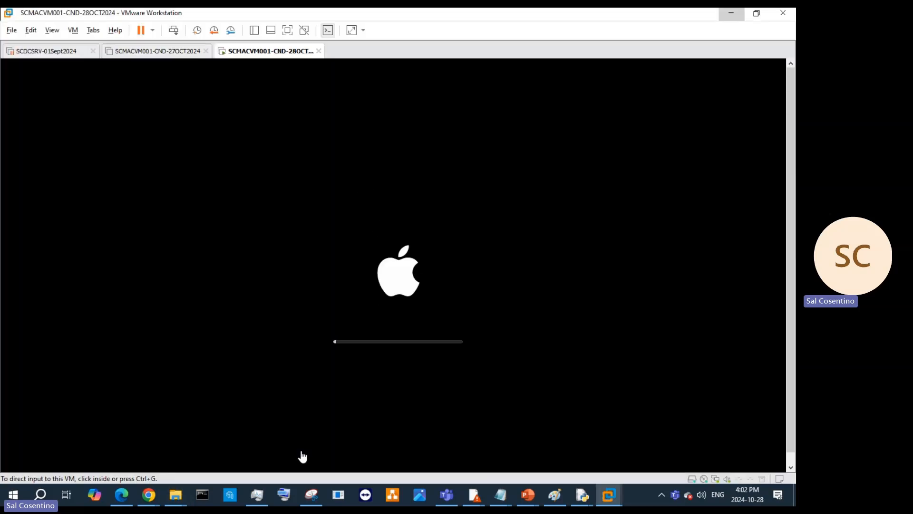
Step: Close the older e1000e .vmx copy and the saved vmxnet3 version in Notepad
mouse_move(511, 489)
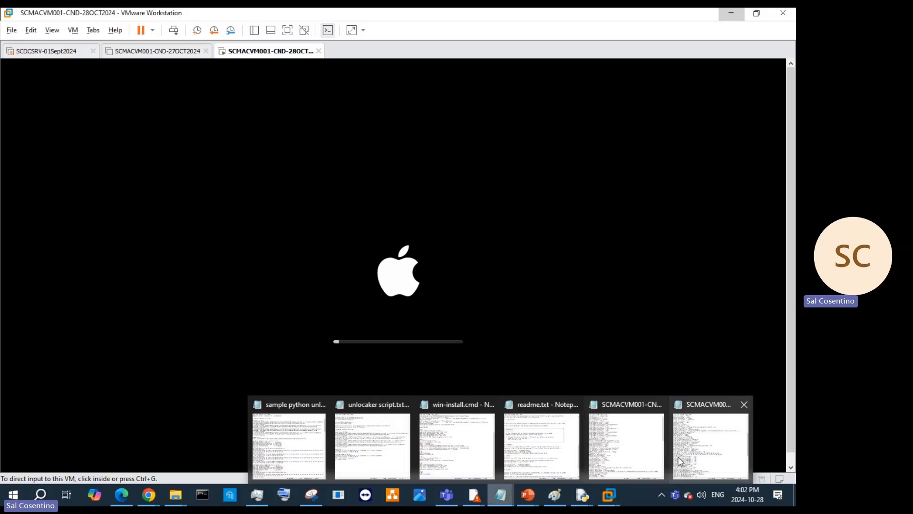
left_click(711, 440)
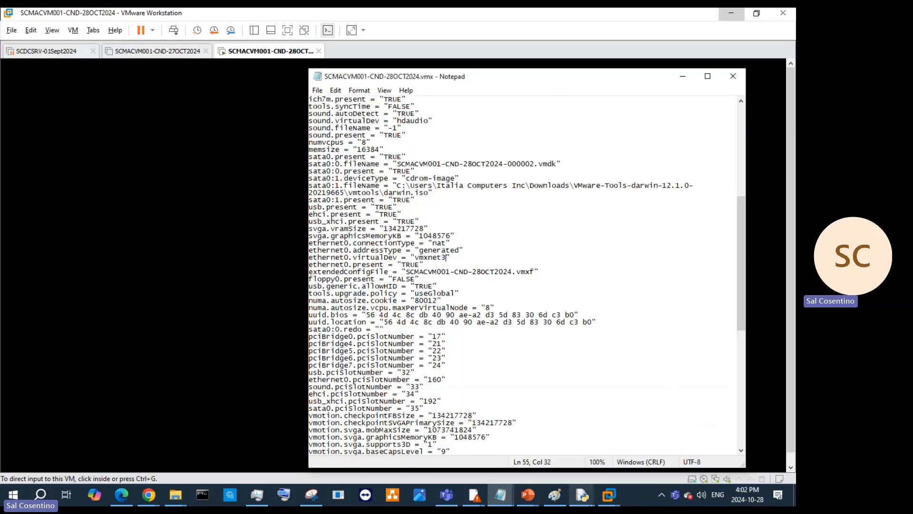
left_click(504, 490)
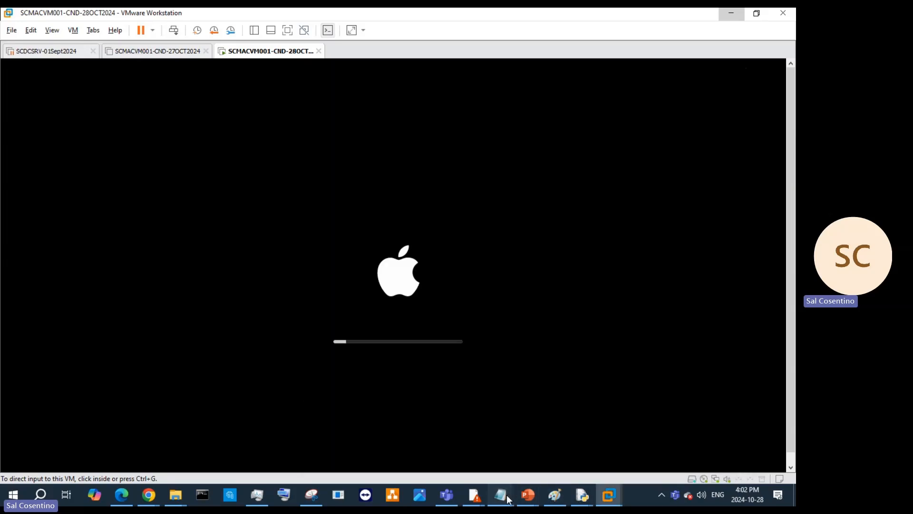
mouse_move(508, 499)
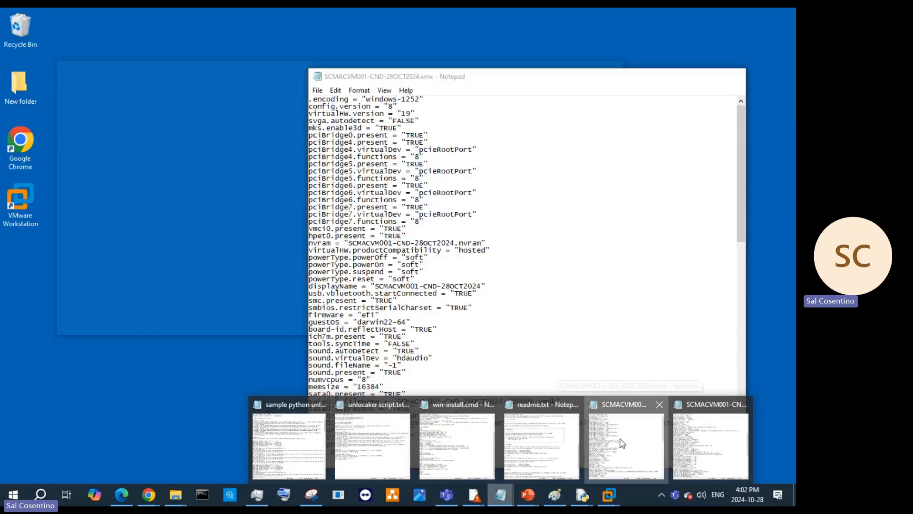
left_click(621, 438)
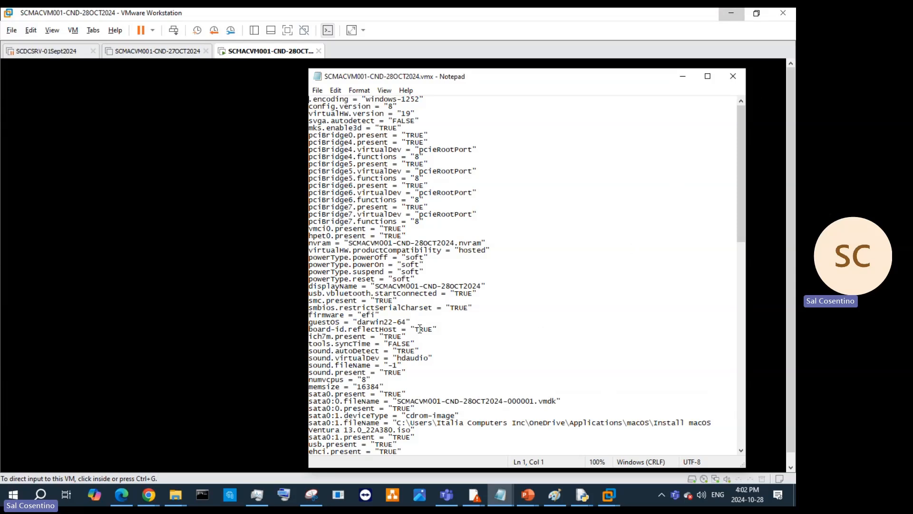
scroll(440, 283, "down", 3)
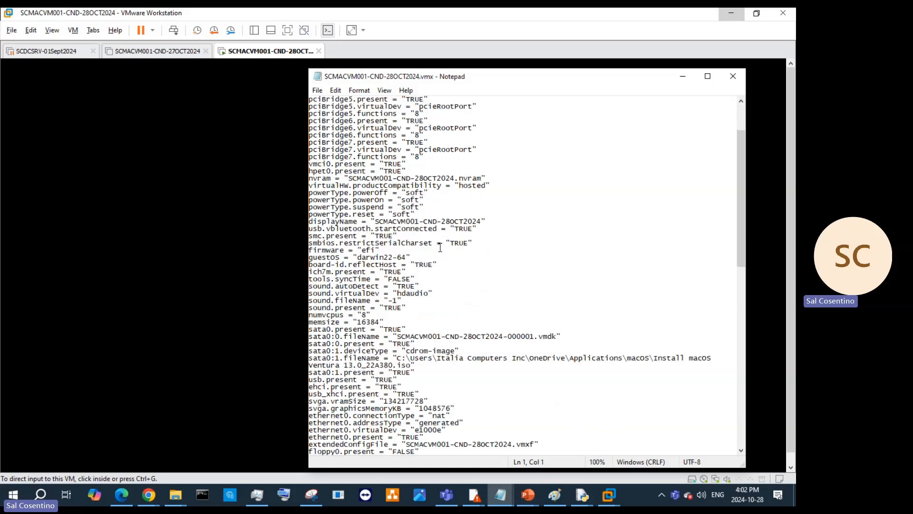
left_click(733, 76)
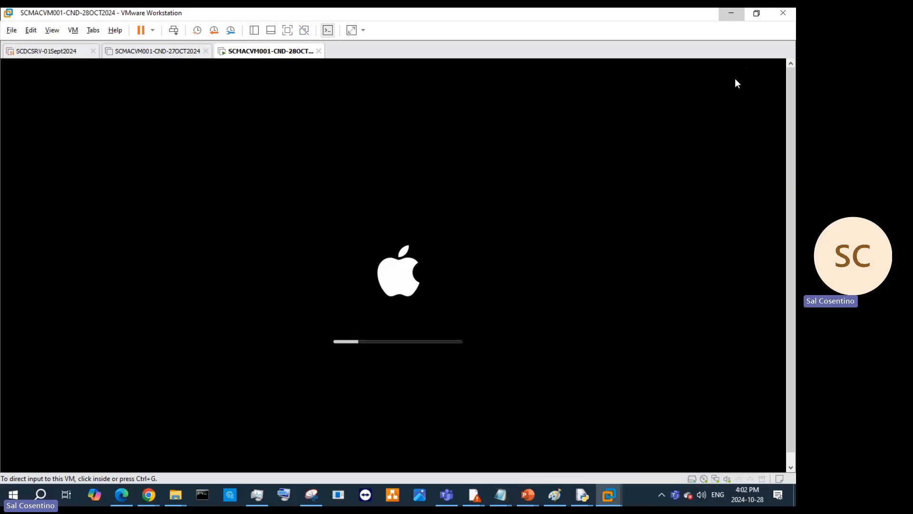
mouse_move(501, 494)
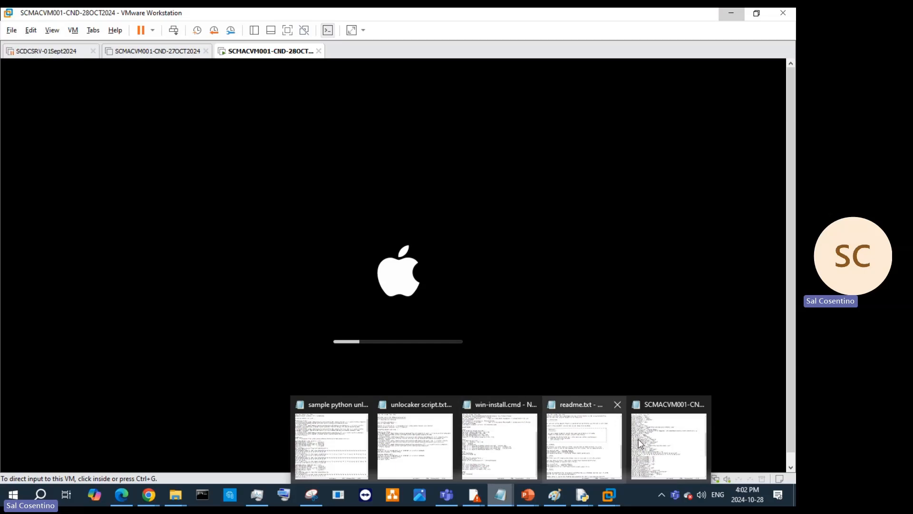
left_click(664, 440)
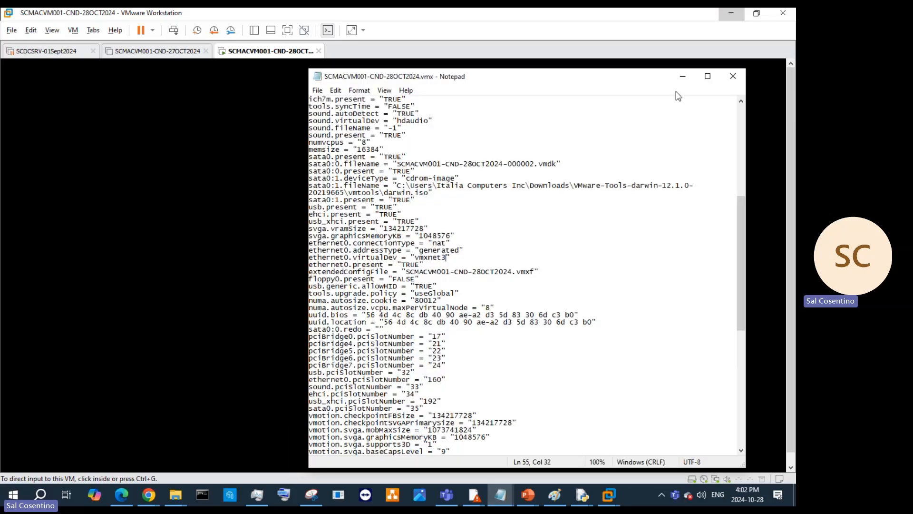
left_click(740, 81)
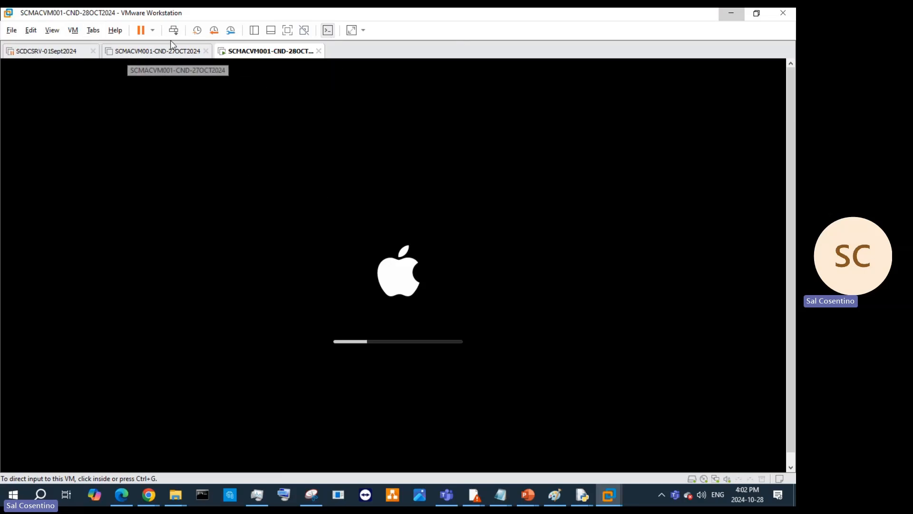
Step: Close the SCMACVM001-CND-27OCT2024 tab and click into the 28OCT2024 guest at its login screen
left_click(210, 56)
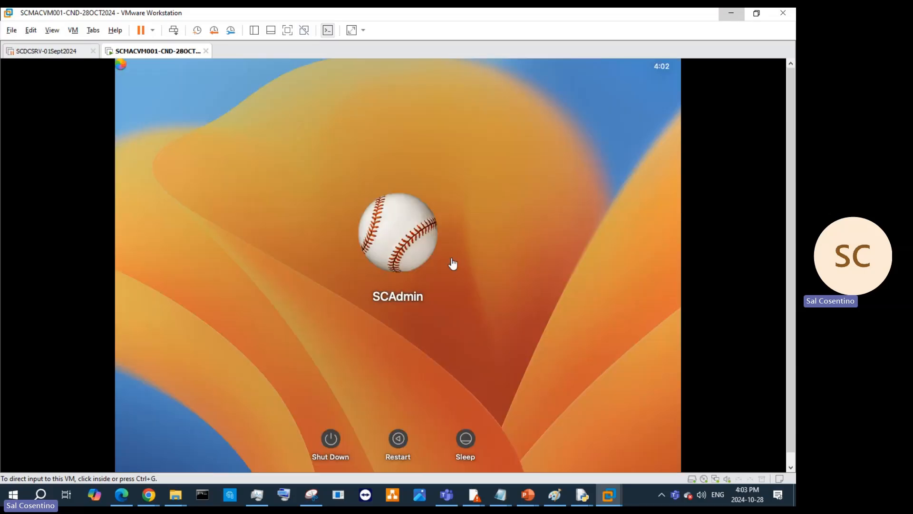
left_click(450, 261)
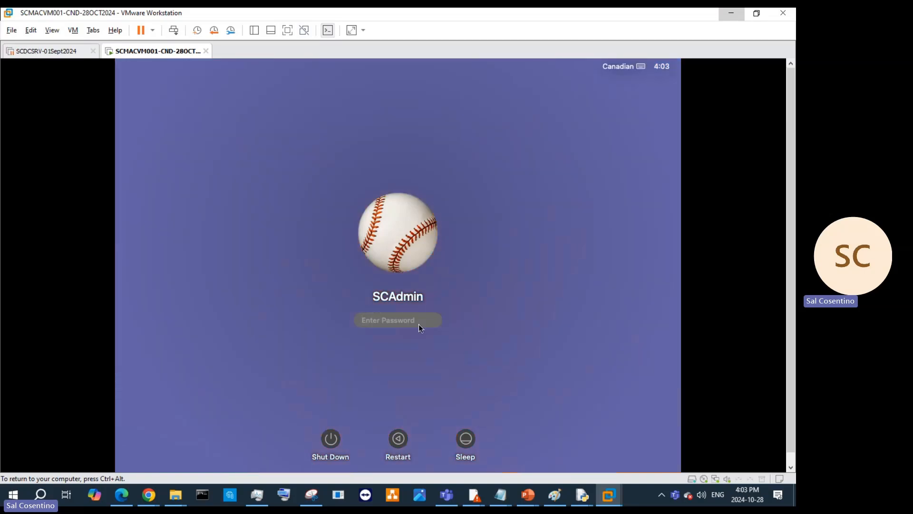
Step: Enter the administrator account password in the macOS guest, submit it, and release input to the host
type("••••")
type("••••••••••••")
key("Return")
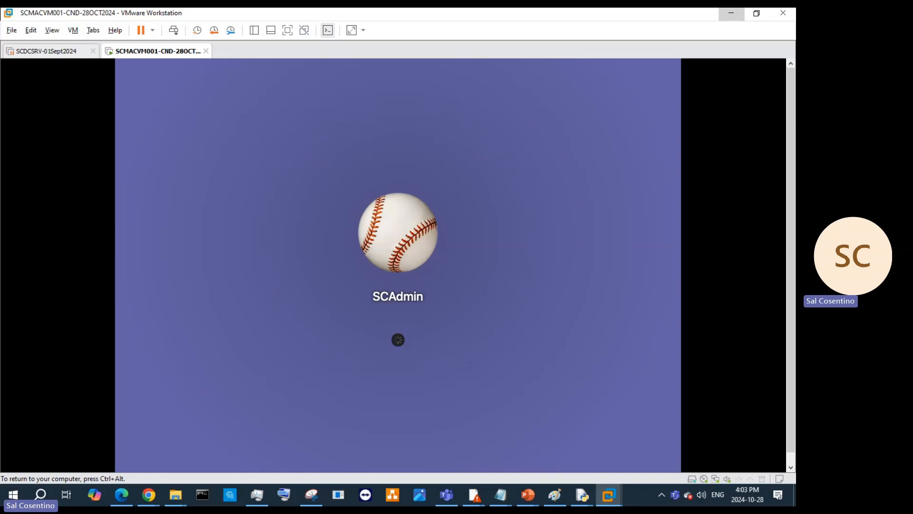
key("ctrl+alt")
Step: Bring up the readme notes in Notepad and minimize them
left_click(511, 498)
left_click(638, 457)
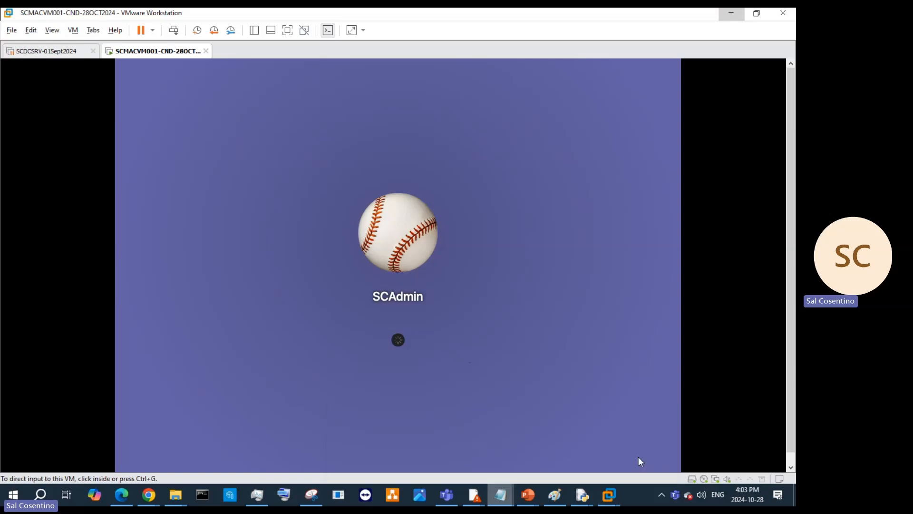
left_click(683, 76)
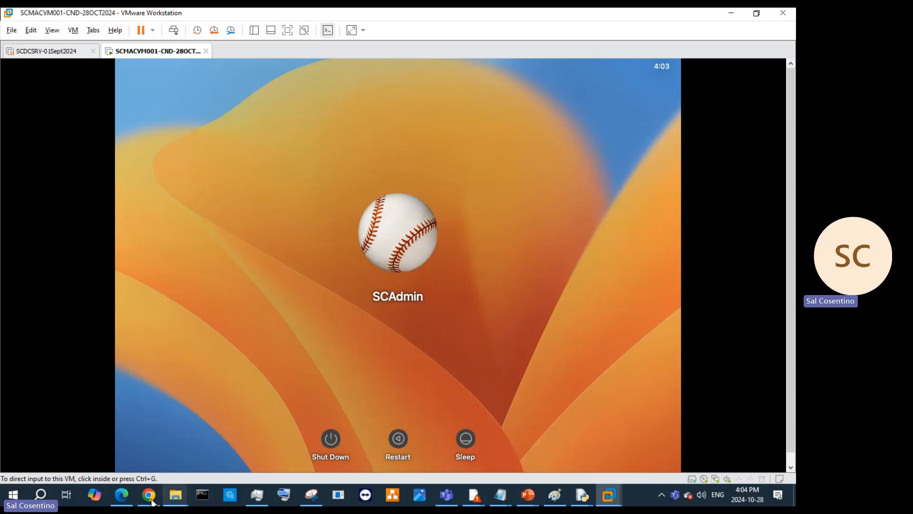
Step: Bring up the VM folder in File Explorer, leaving the .vmx file name unchanged
mouse_move(176, 497)
left_click(92, 442)
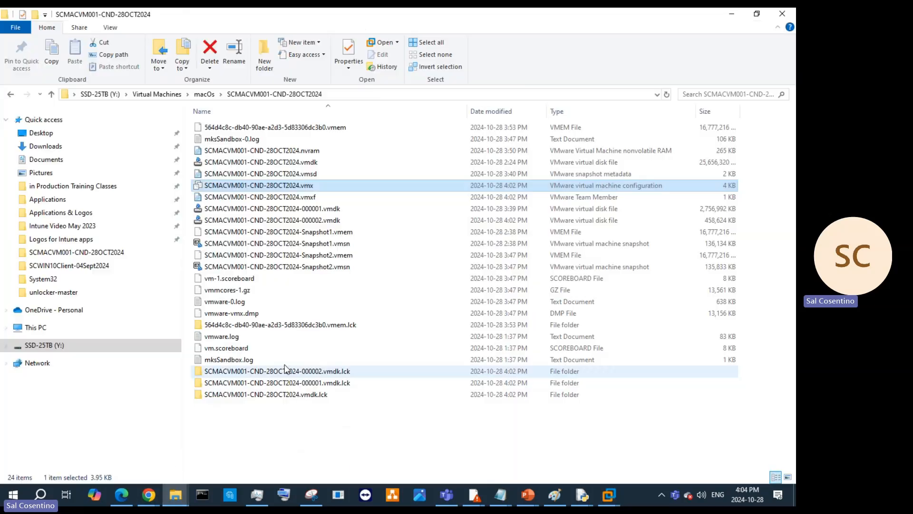
key("F2")
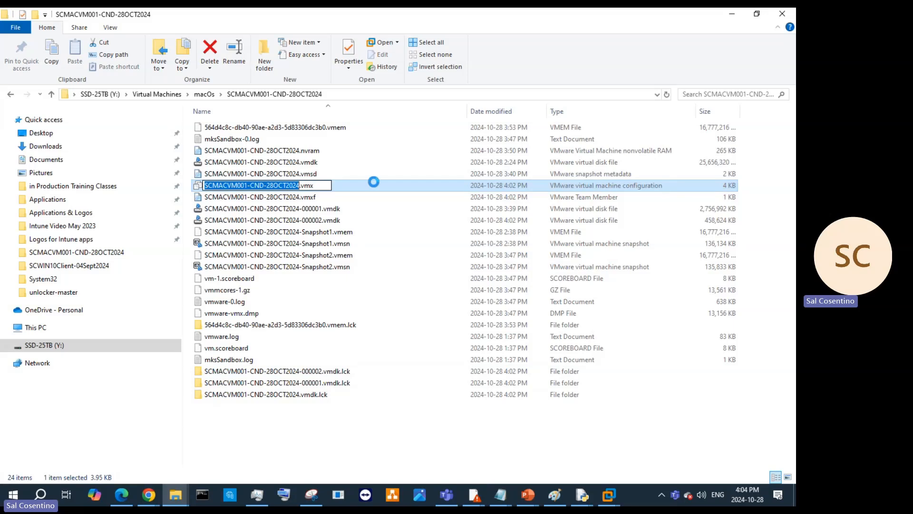
key("End")
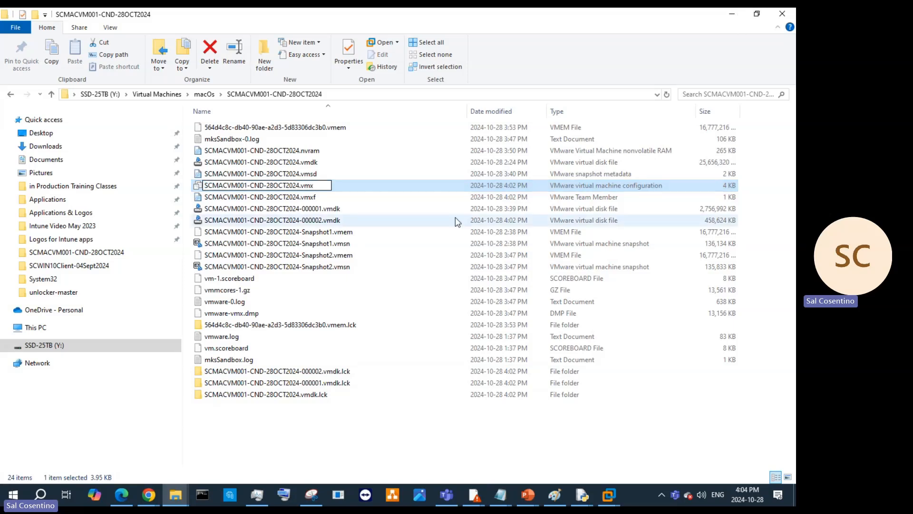
left_click(501, 496)
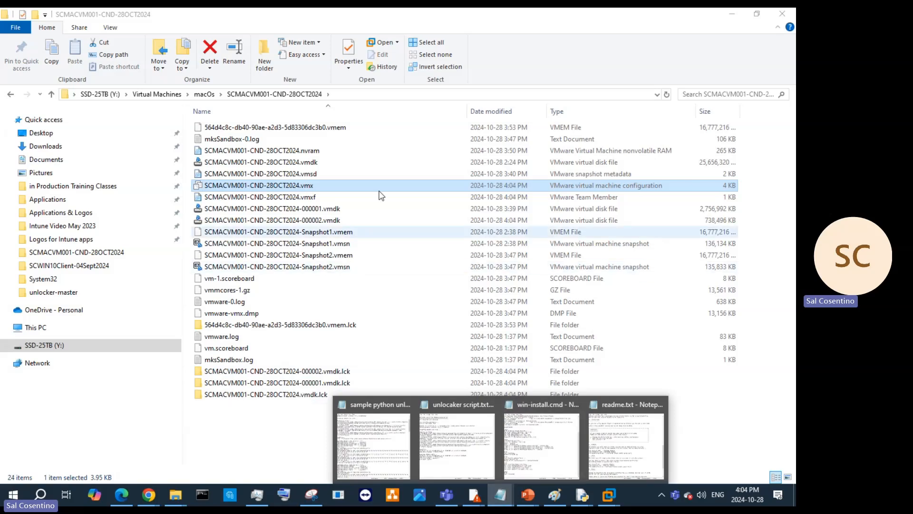
left_click(404, 183)
Step: Open SCMACVM001-CND-28OCT2024.vmx in Notepad and scroll to the ethernet0.virtualDev line
right_click(378, 186)
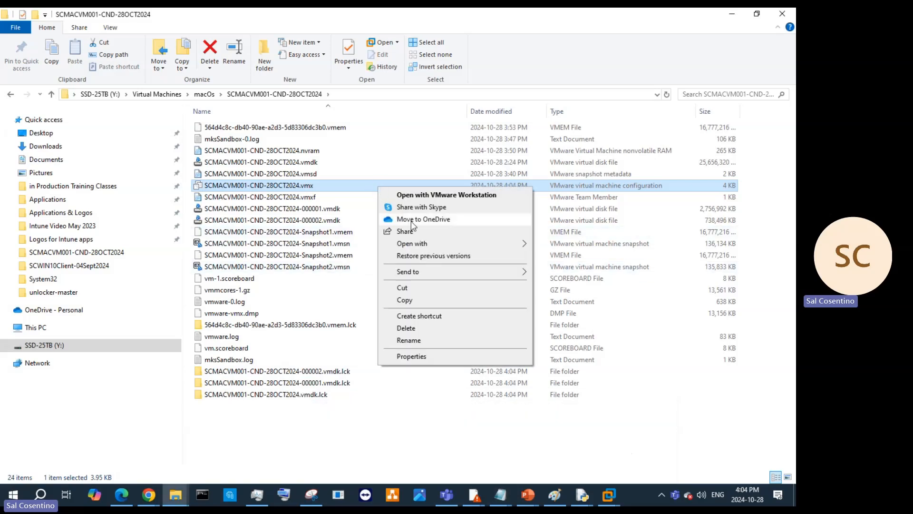
mouse_move(459, 243)
left_click(562, 245)
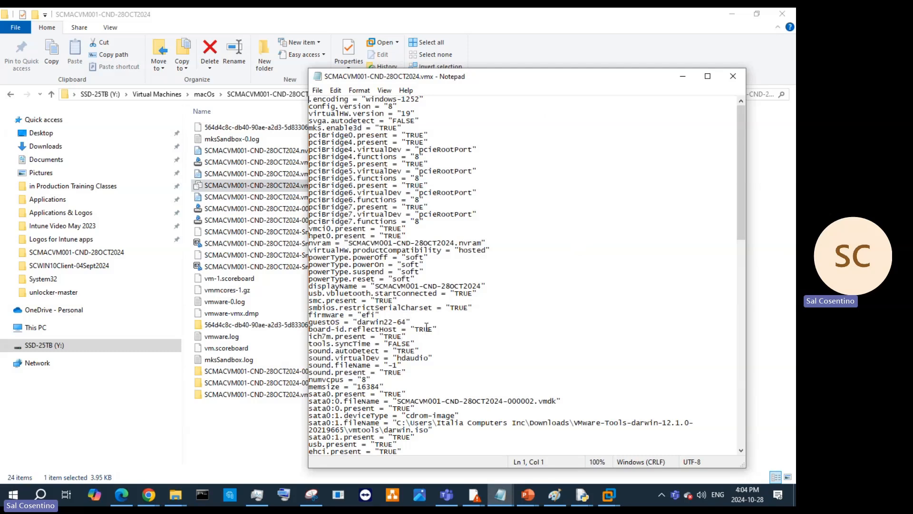
left_click(430, 244)
scroll(437, 265, "down", 5)
scroll(437, 265, "up", 5)
scroll(422, 276, "down", 6)
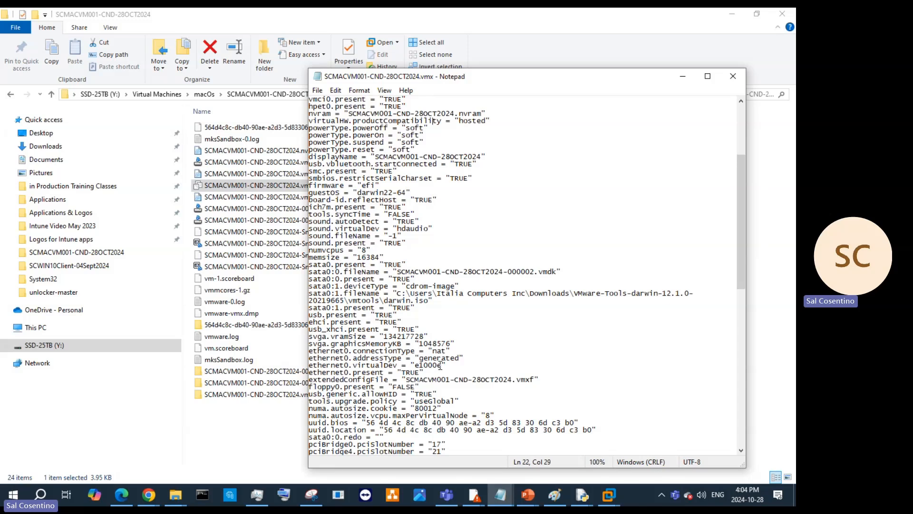
Step: Replace e1000e with vmxnet3 for ethernet0.virtualDev, save the file, and close Notepad
left_click_drag(442, 365, 415, 362)
type("v")
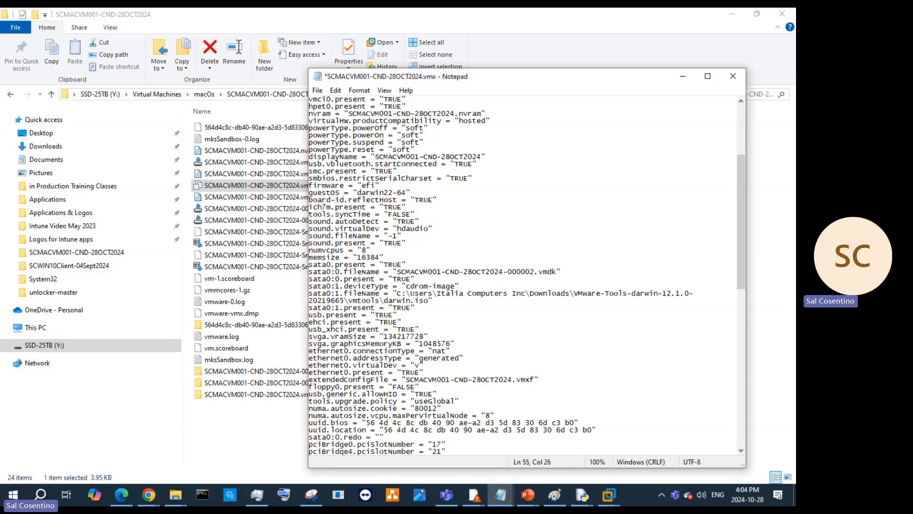
type("mx")
type("net3")
left_click(318, 90)
mouse_move(335, 94)
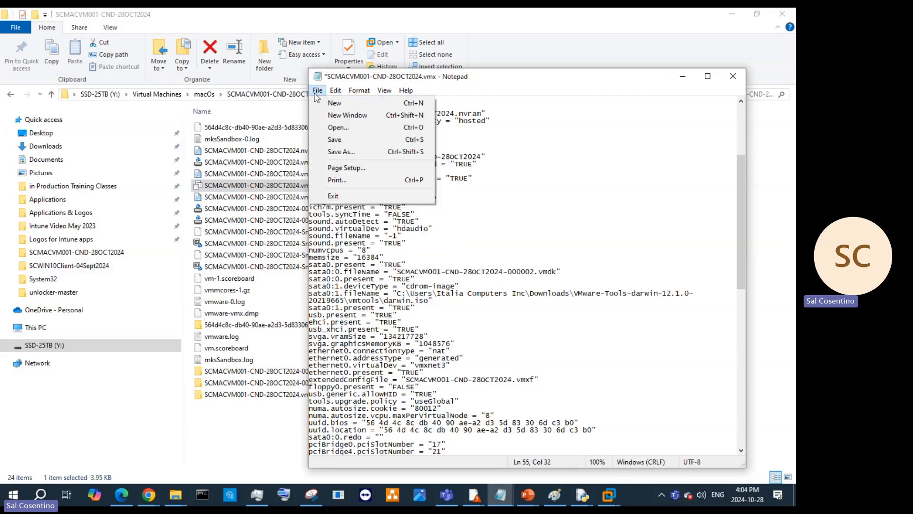
left_click(338, 137)
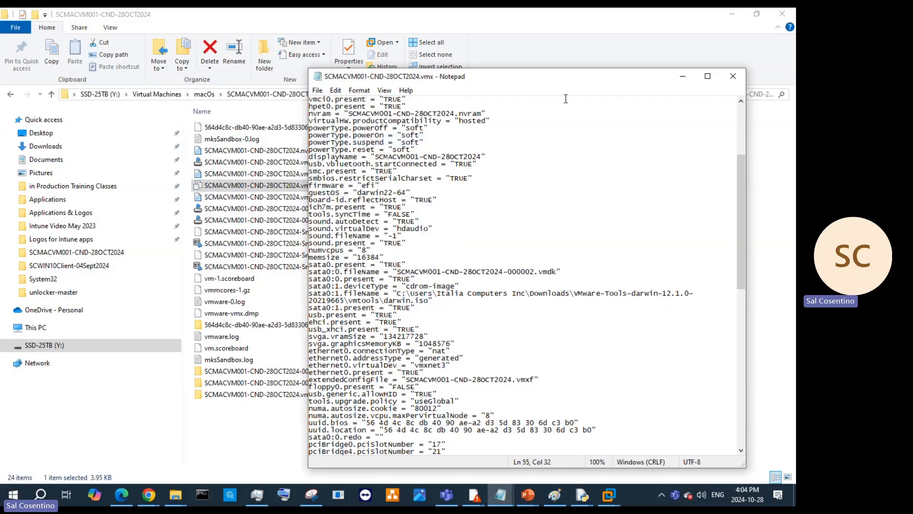
left_click(735, 77)
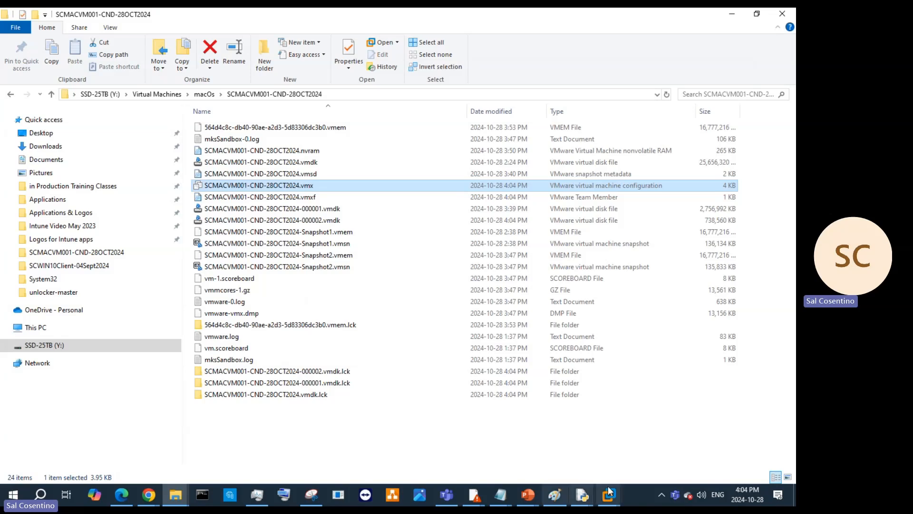
mouse_move(611, 490)
left_click(639, 436)
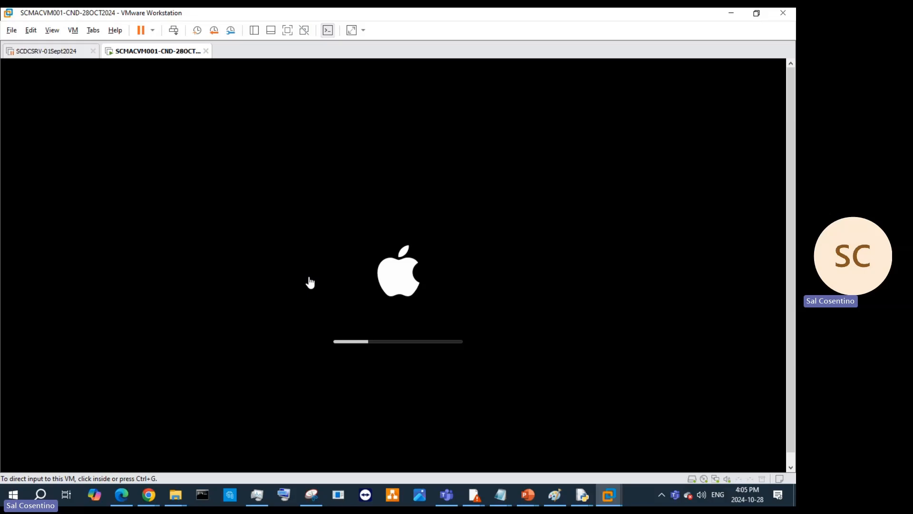
left_click(412, 172)
key("ctrl+alt")
mouse_move(185, 495)
left_click(64, 455)
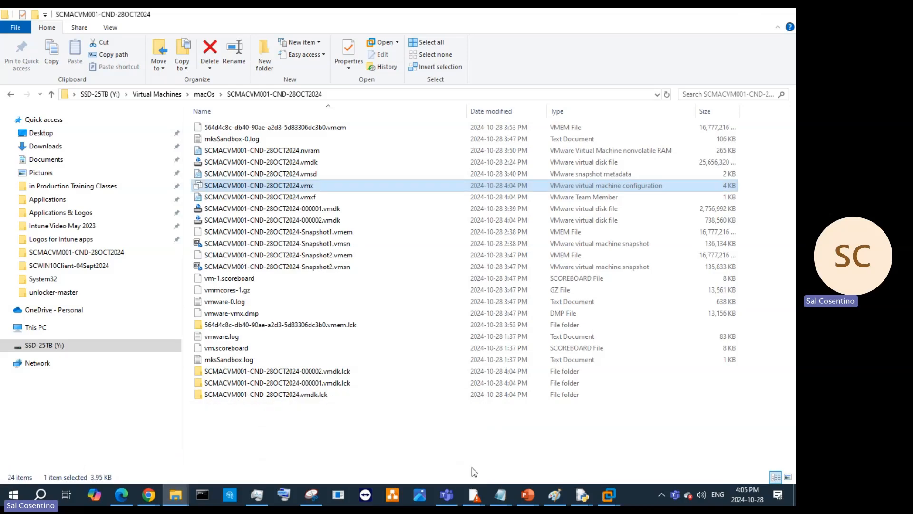
Step: Minimize the readme notes and reopen the .vmx file in Notepad
left_click(508, 500)
left_click(651, 432)
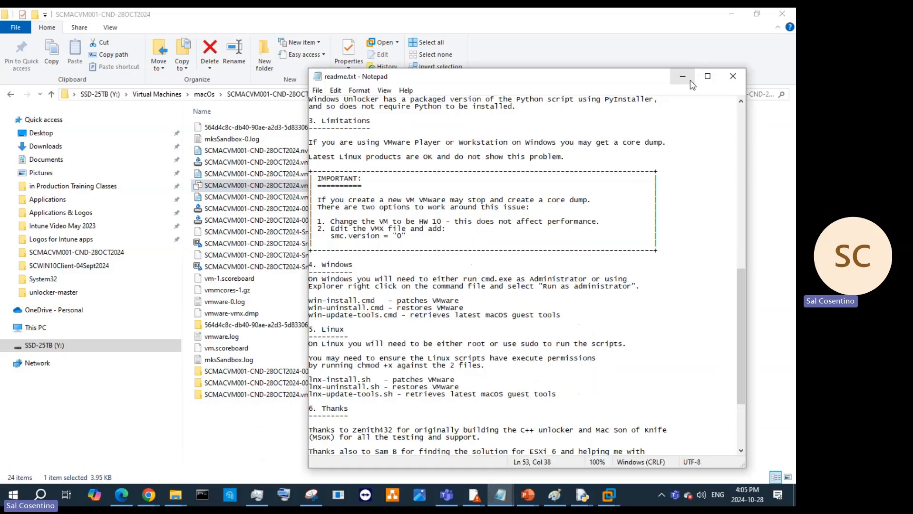
left_click(682, 77)
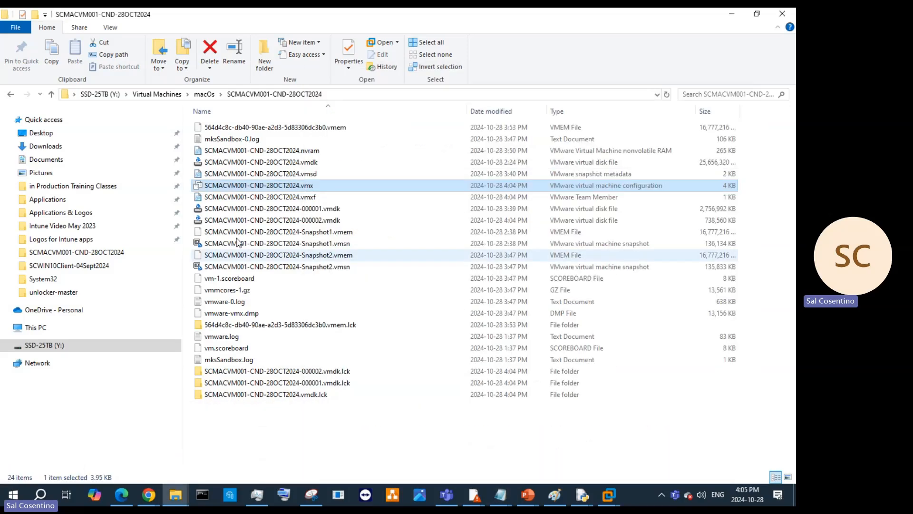
right_click(266, 190)
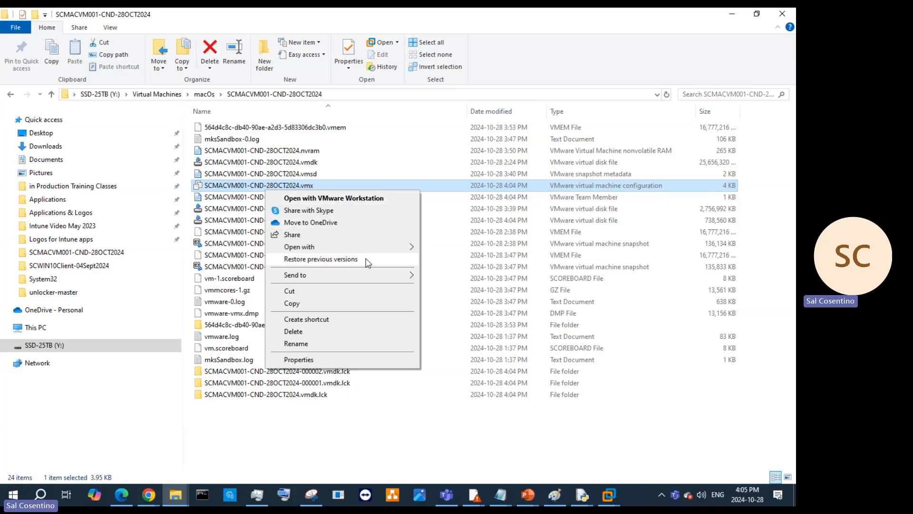
mouse_move(370, 253)
left_click(499, 247)
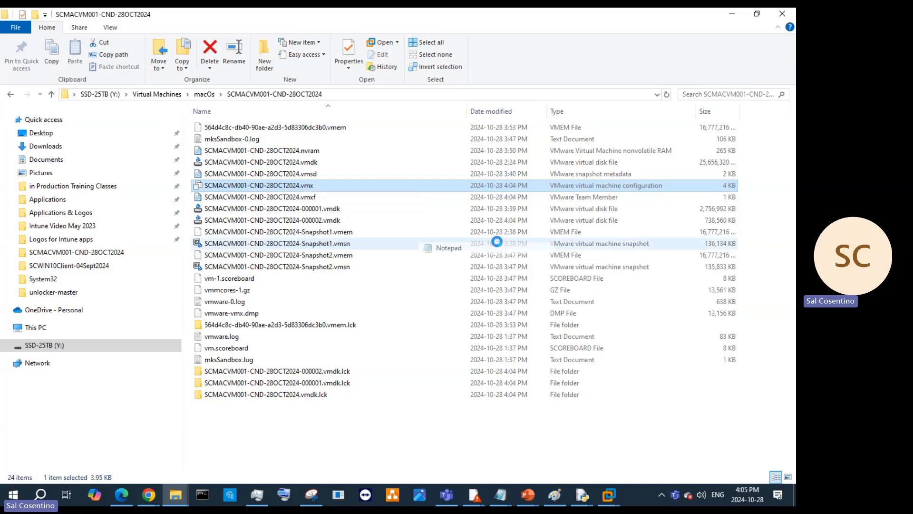
Step: Confirm ethernet0.virtualDev reads vmxnet3, save again, and hide Notepad and File Explorer
scroll(414, 346, "down", 5)
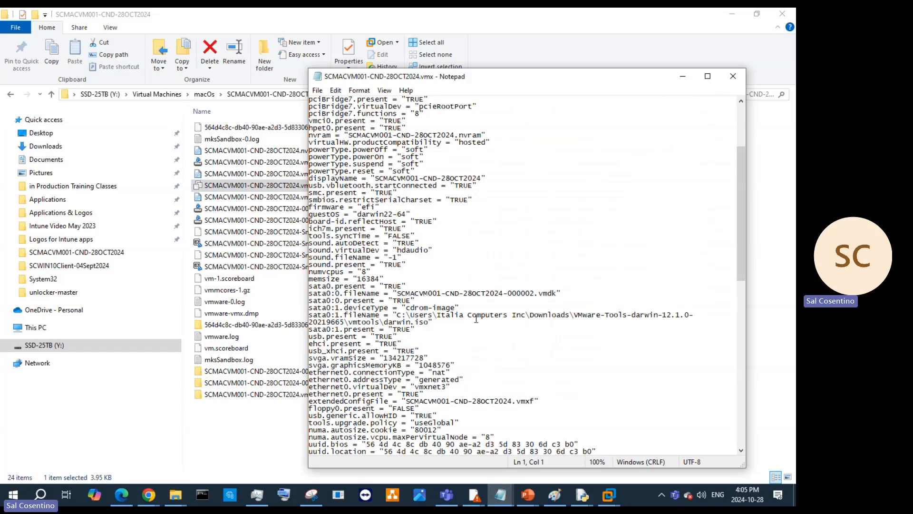
left_click(318, 91)
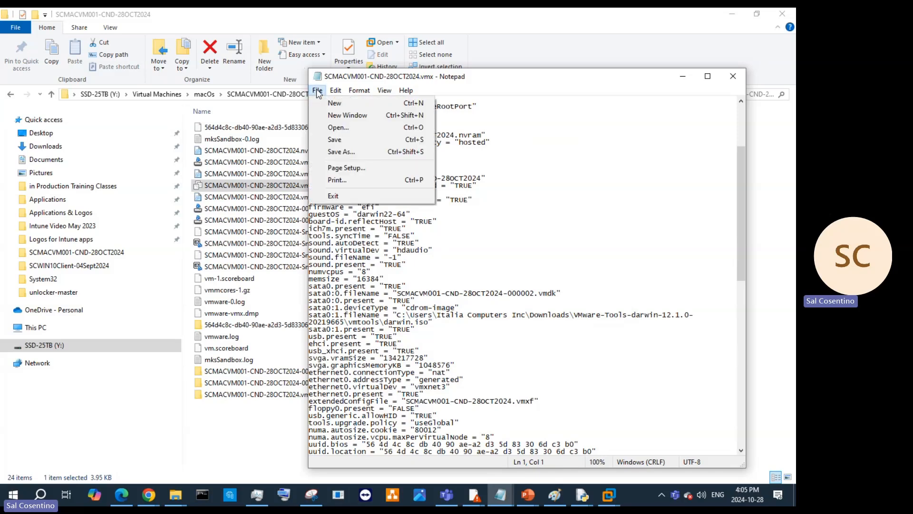
left_click(333, 145)
left_click(681, 77)
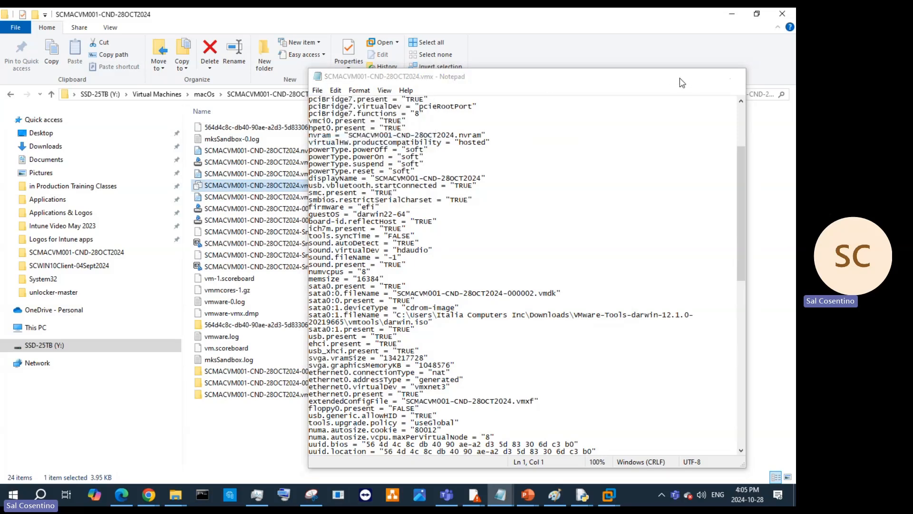
left_click(732, 12)
Step: Sign in to the macOS guest with the account password
left_click(414, 318)
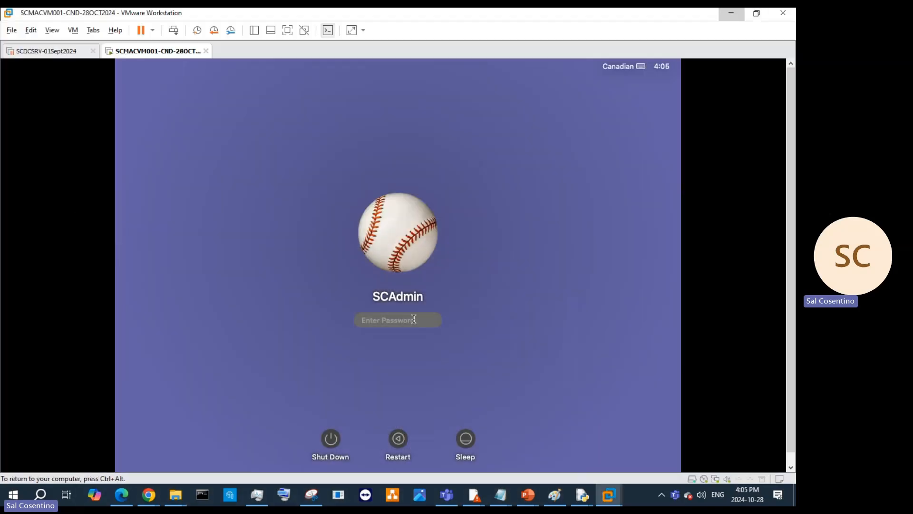
type("**************")
key("Return")
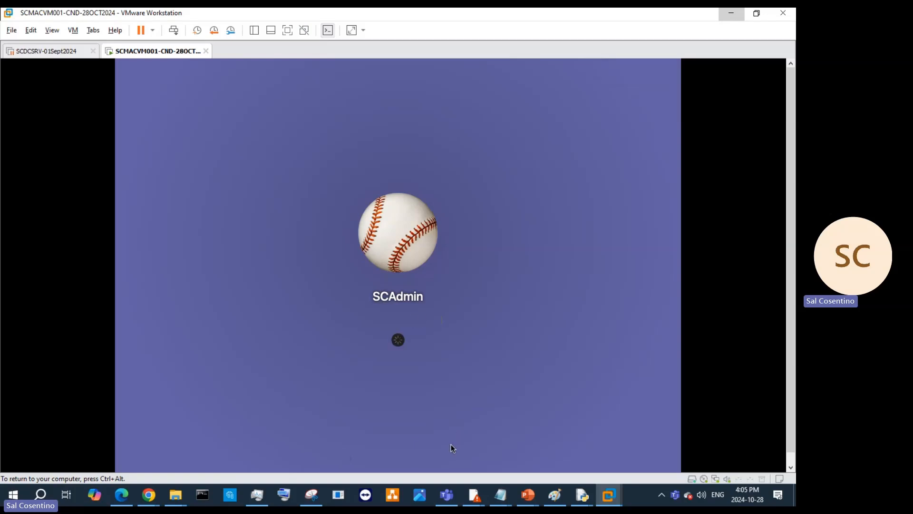
Step: Dismiss the problem report, reopen-apps warning and VMware Tools installer, then launch Safari from the Dock
mouse_move(500, 494)
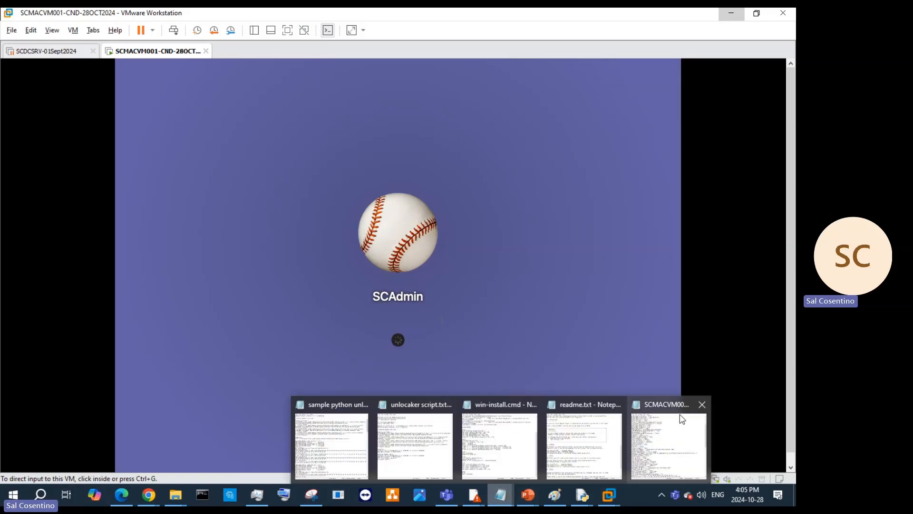
left_click(703, 405)
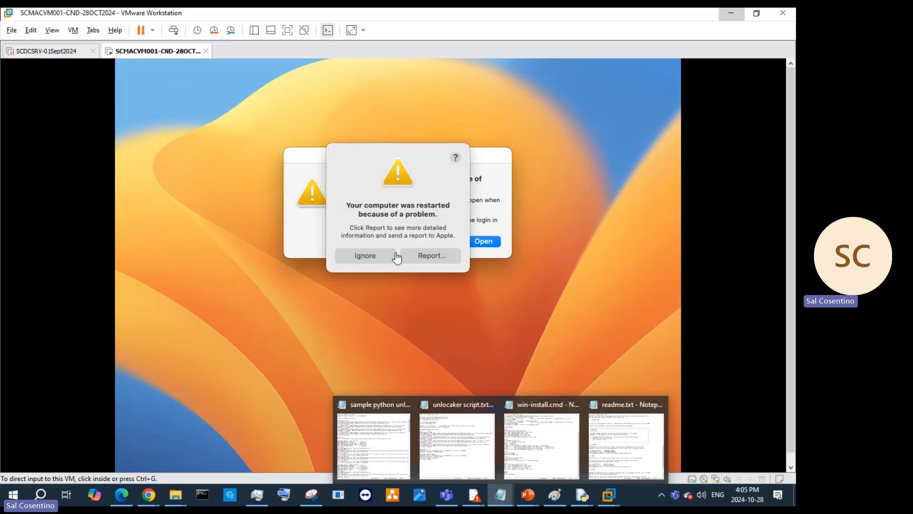
left_click(381, 255)
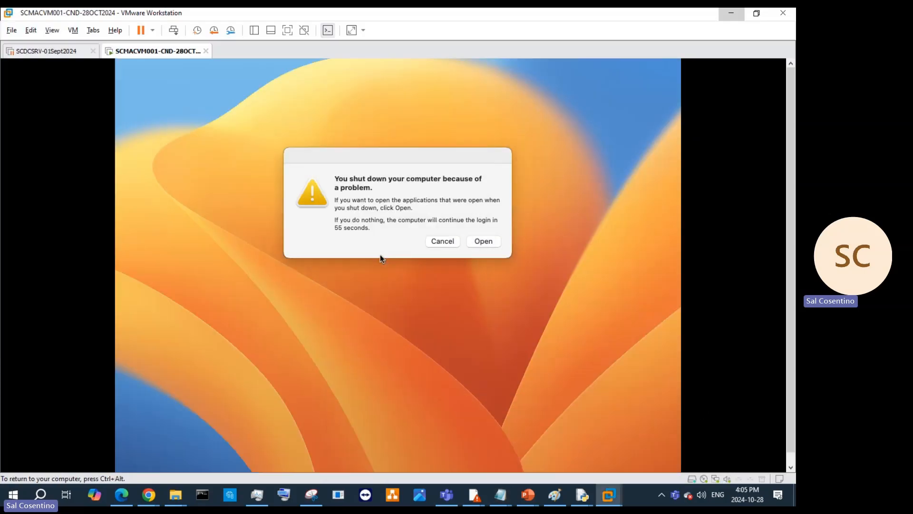
left_click(451, 242)
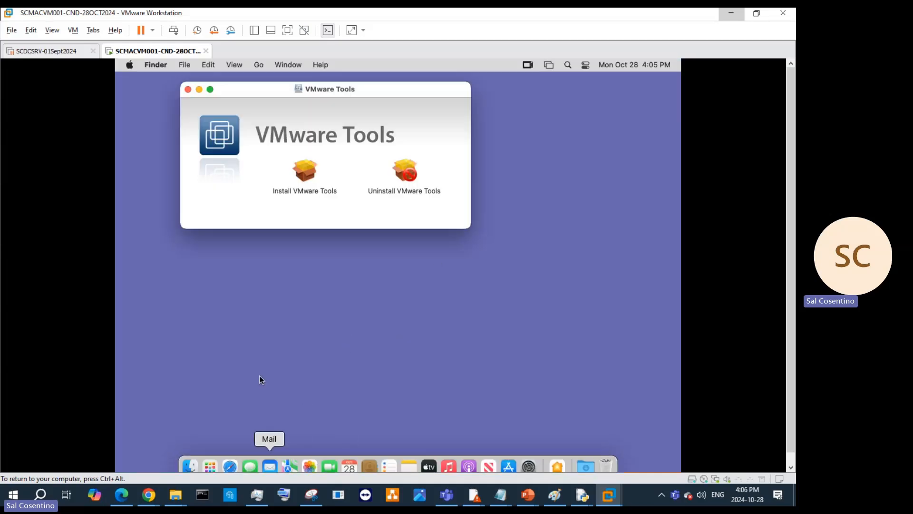
left_click(188, 90)
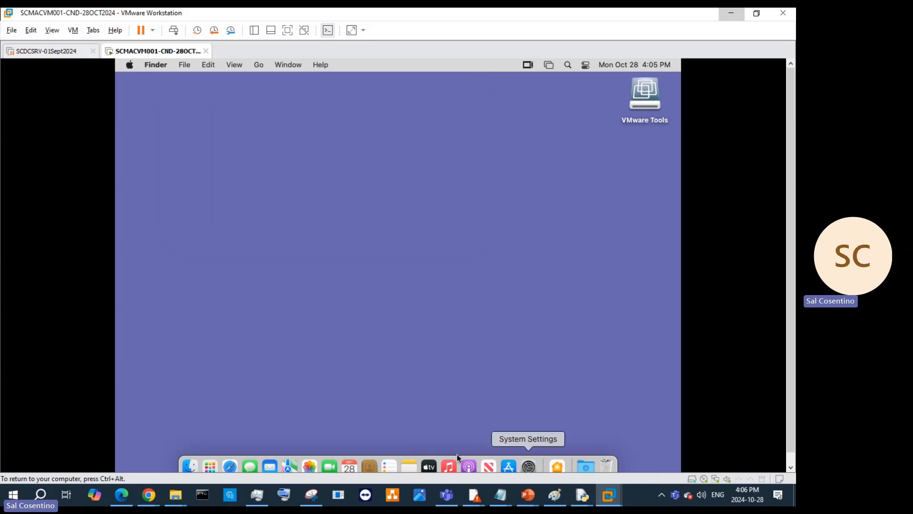
left_click(230, 466)
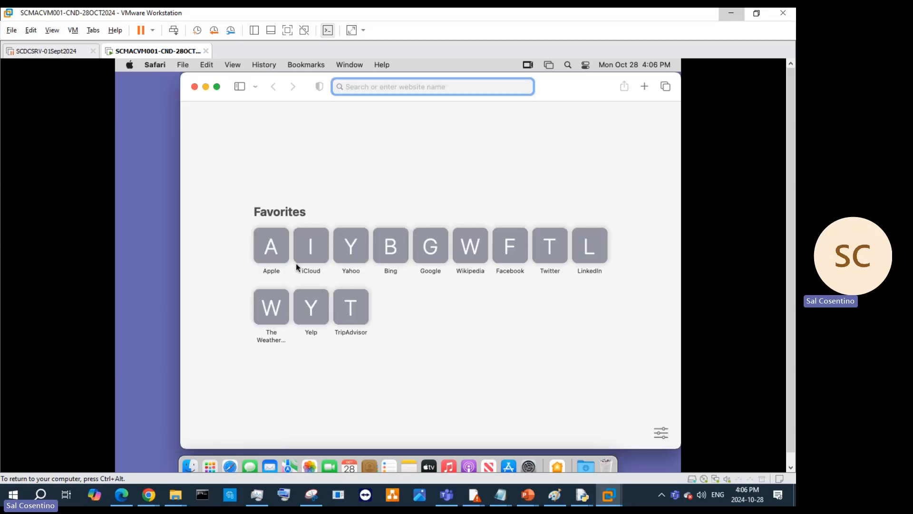
Step: Load the Apple favorite, confirm Not Connected in Control Center, then close and quit Safari
left_click(271, 204)
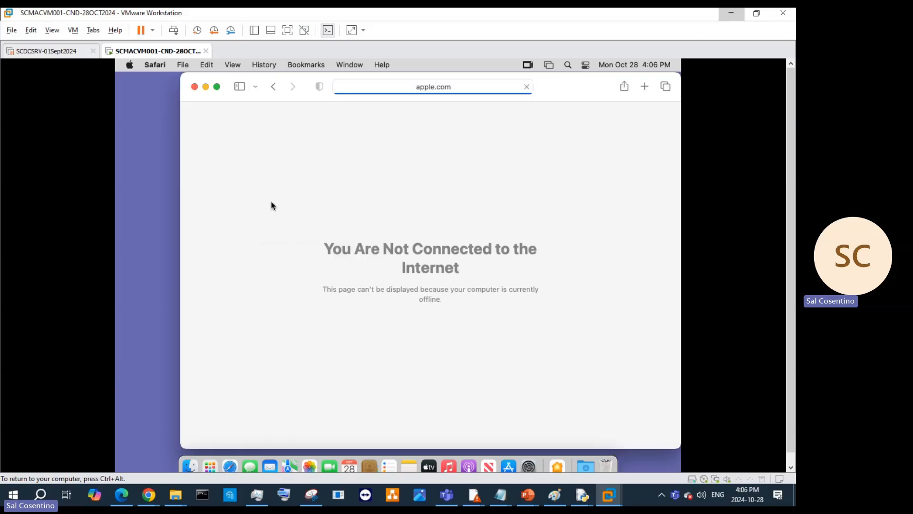
left_click(584, 65)
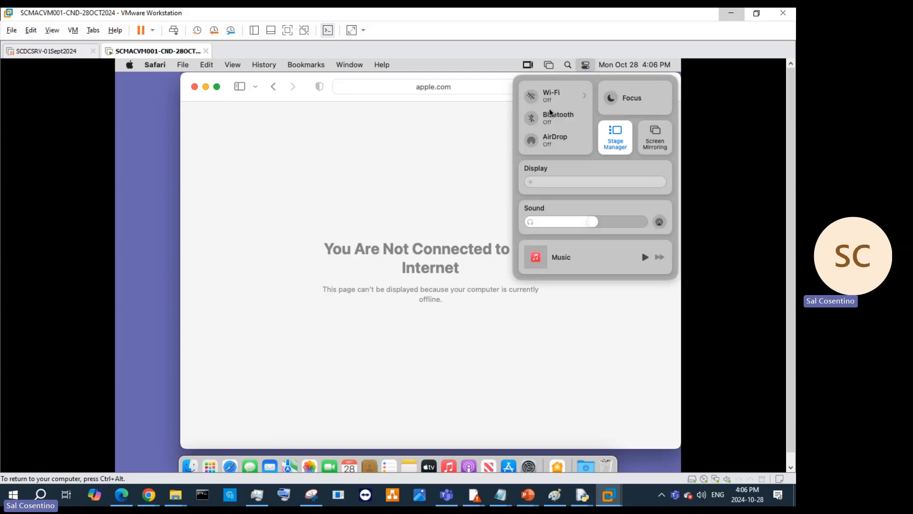
left_click(195, 87)
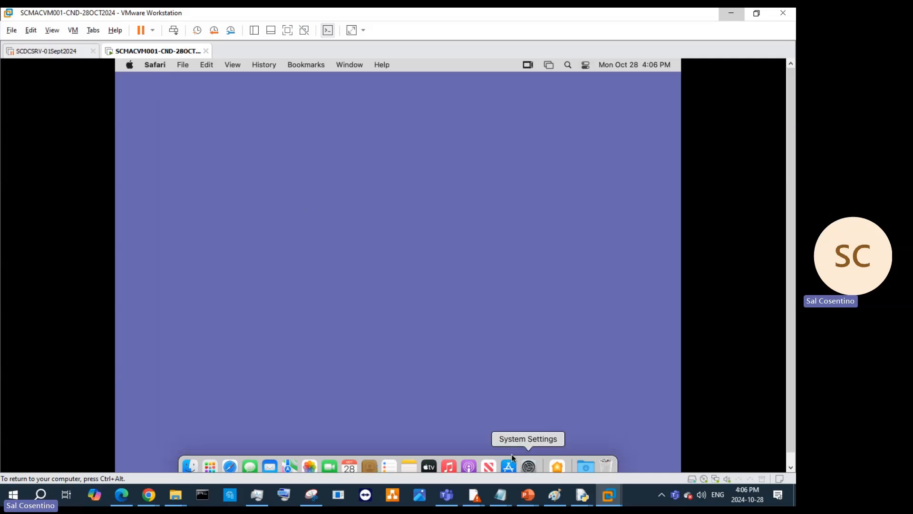
left_click(276, 67)
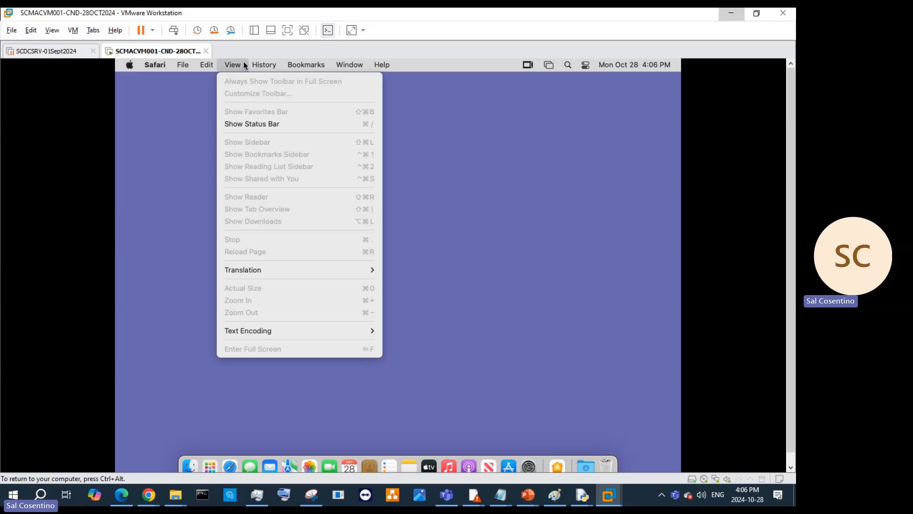
left_click(186, 65)
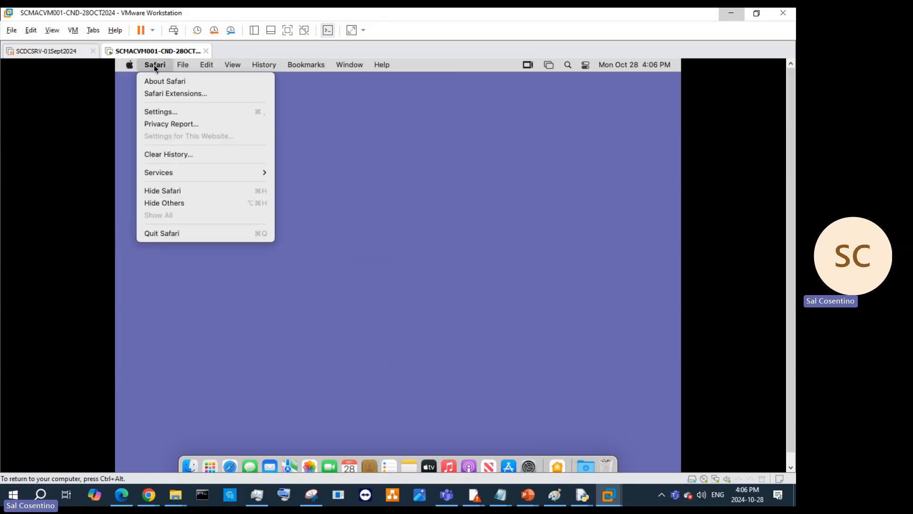
left_click(171, 229)
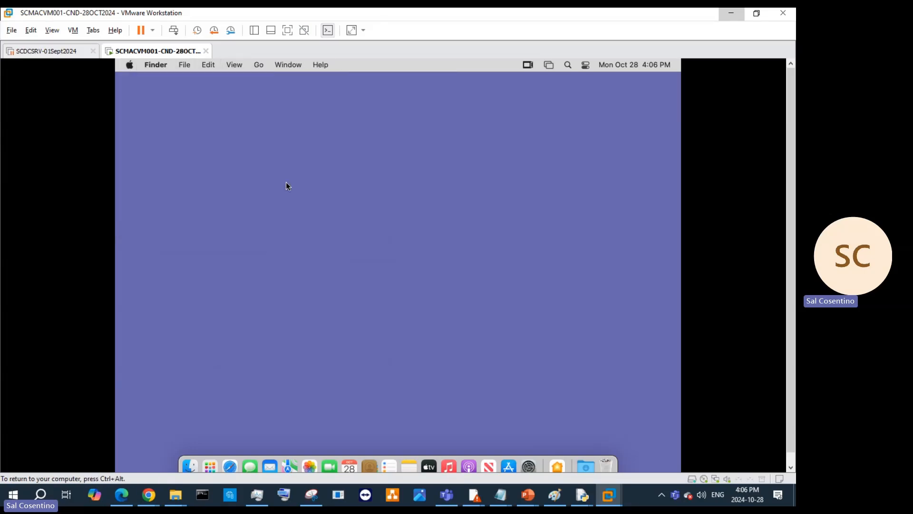
left_click(258, 66)
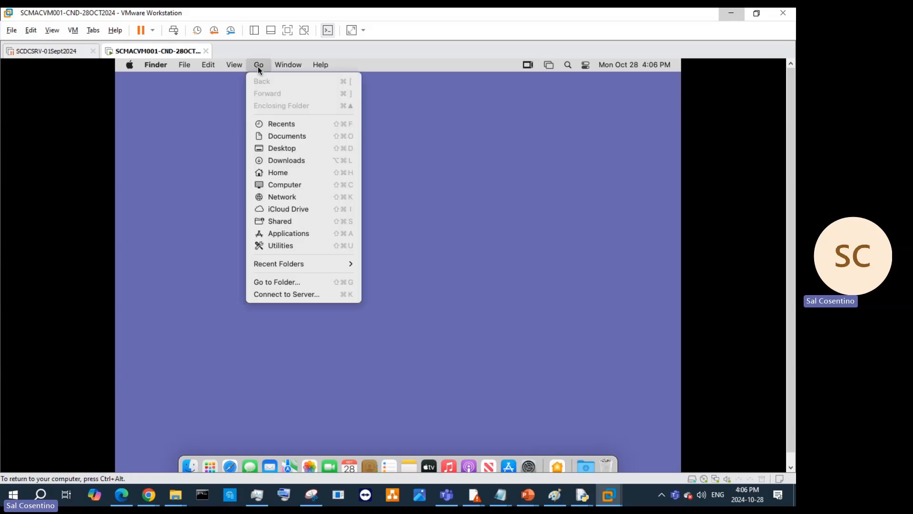
left_click(310, 197)
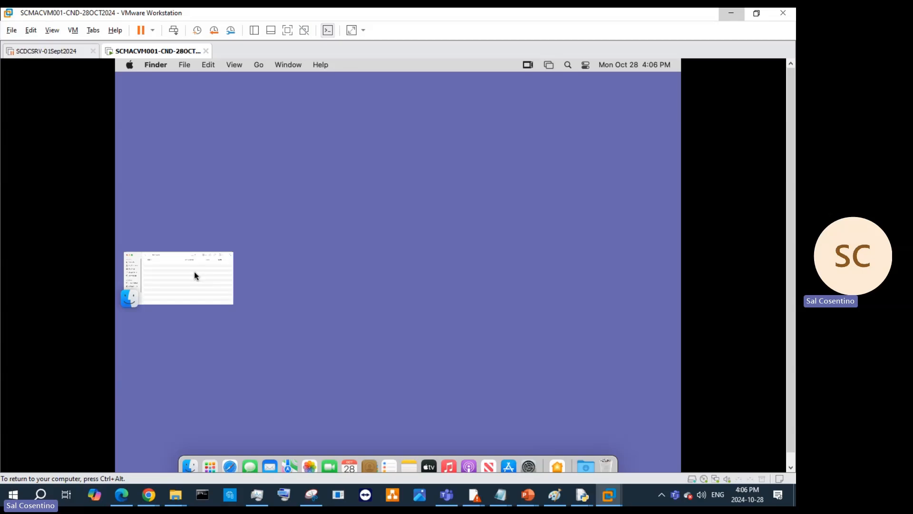
left_click(194, 272)
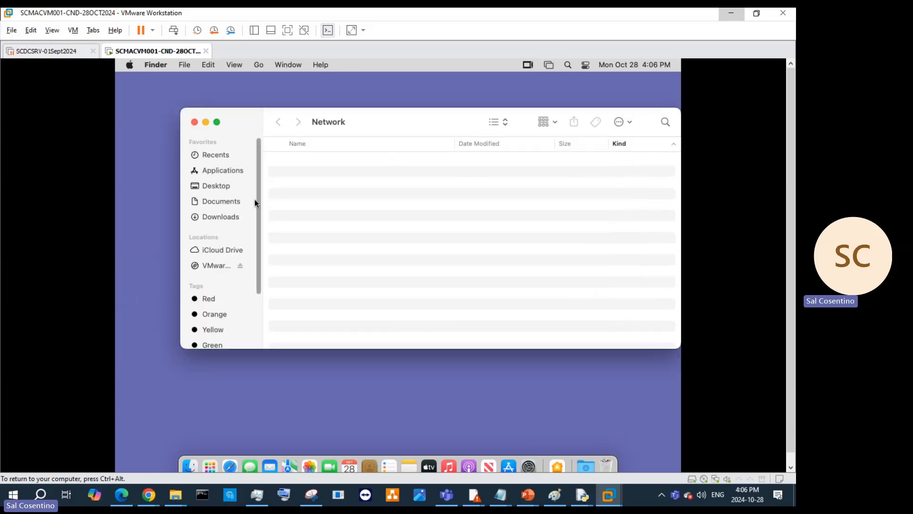
left_click(211, 266)
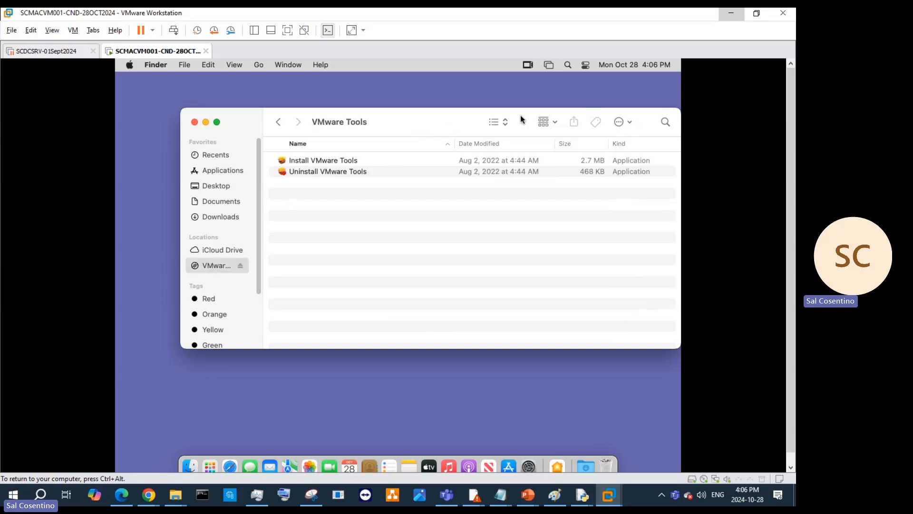
left_click(540, 90)
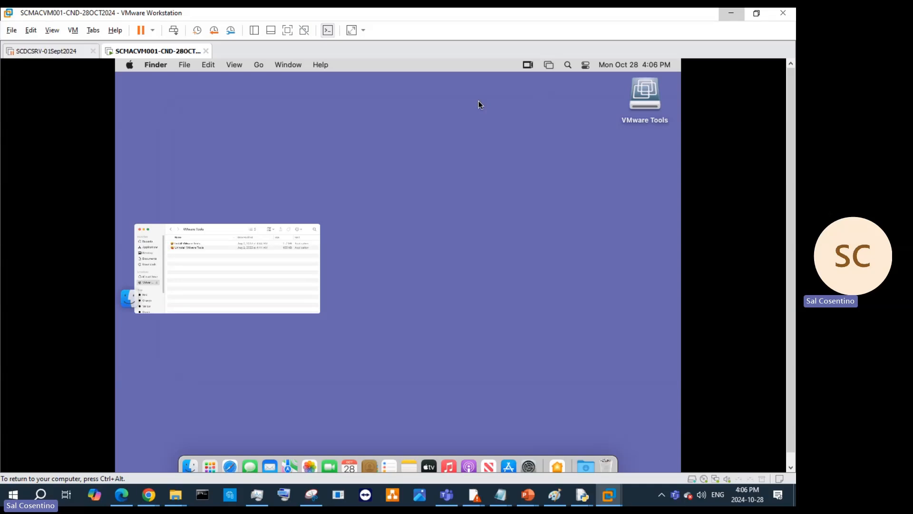
left_click(233, 65)
mouse_move(262, 67)
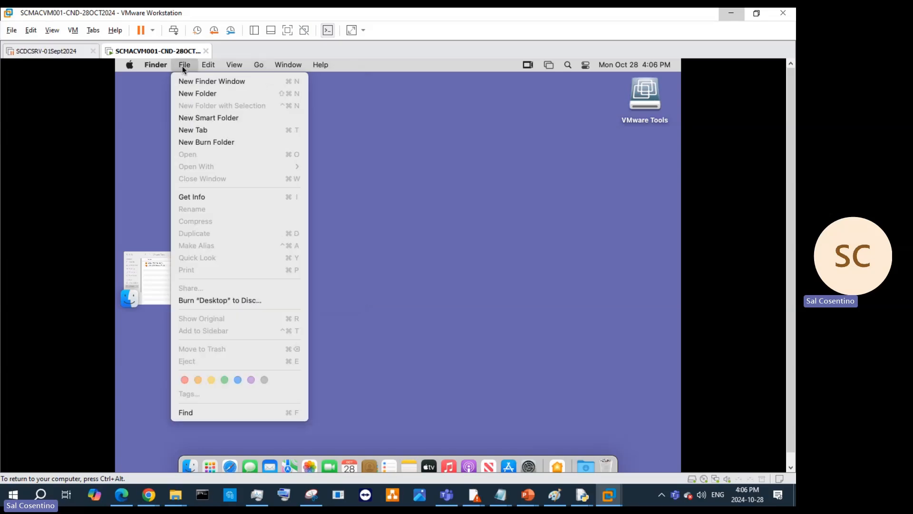
left_click(182, 65)
left_click(260, 67)
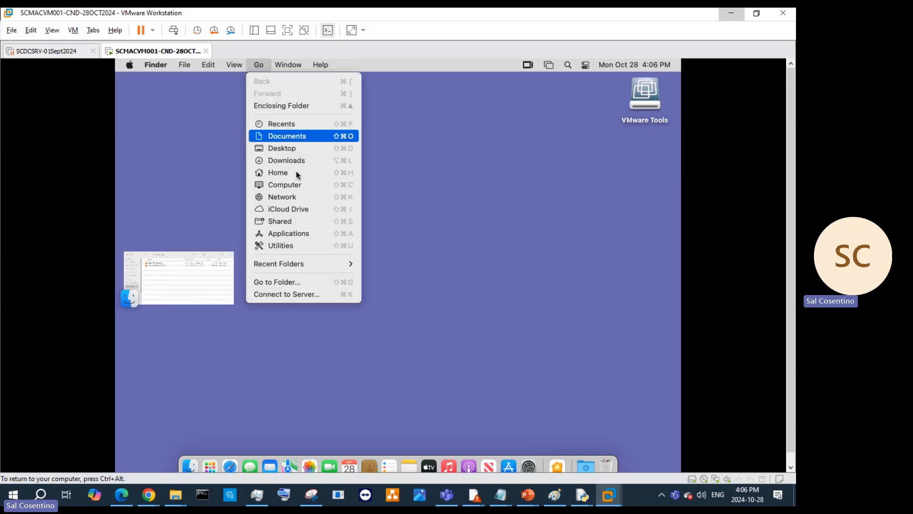
left_click(307, 198)
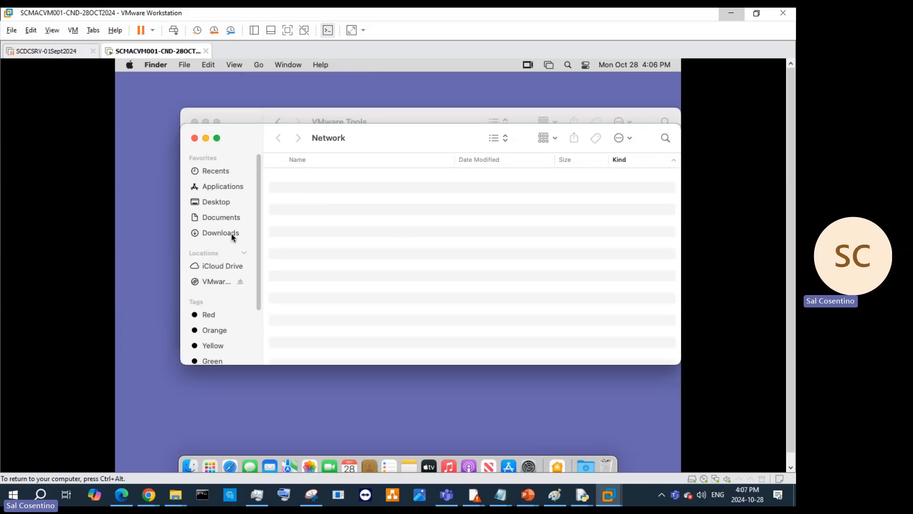
scroll(233, 259, "down", 3)
scroll(234, 247, "up", 3)
left_click(546, 138)
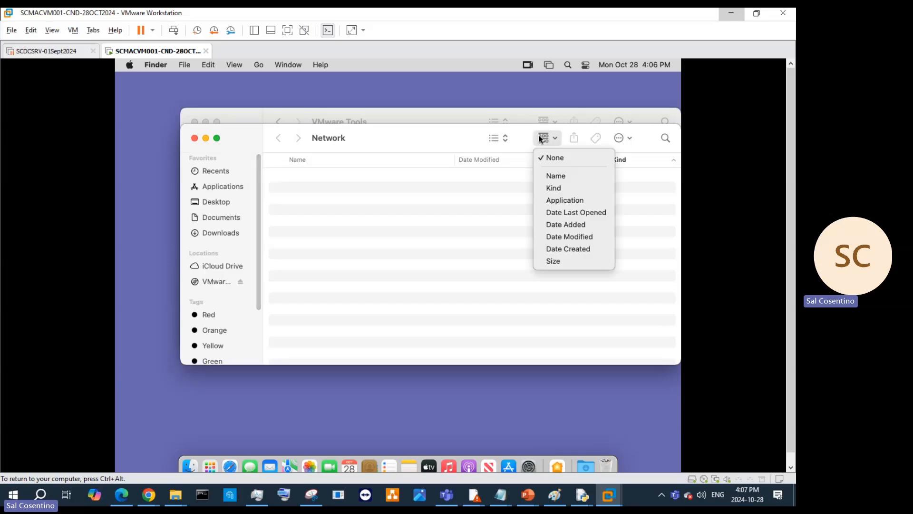
left_click(605, 138)
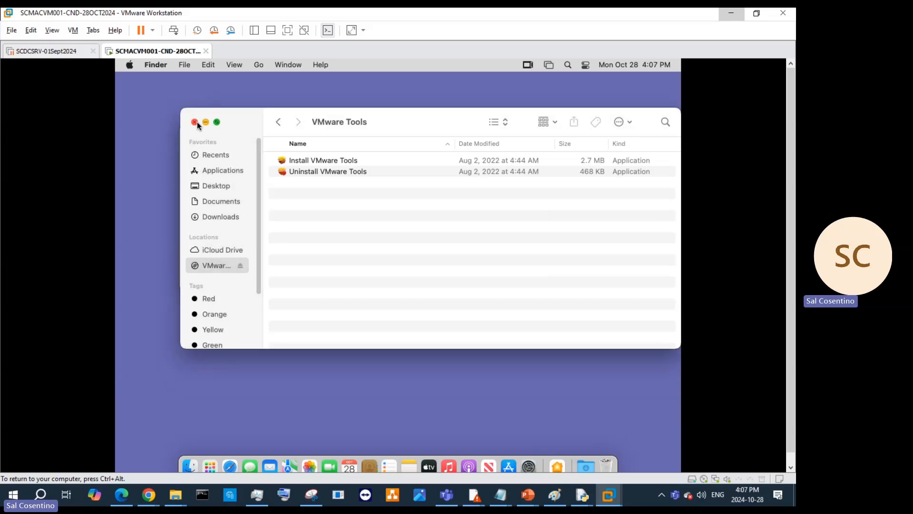
left_click(278, 122)
left_click(193, 139)
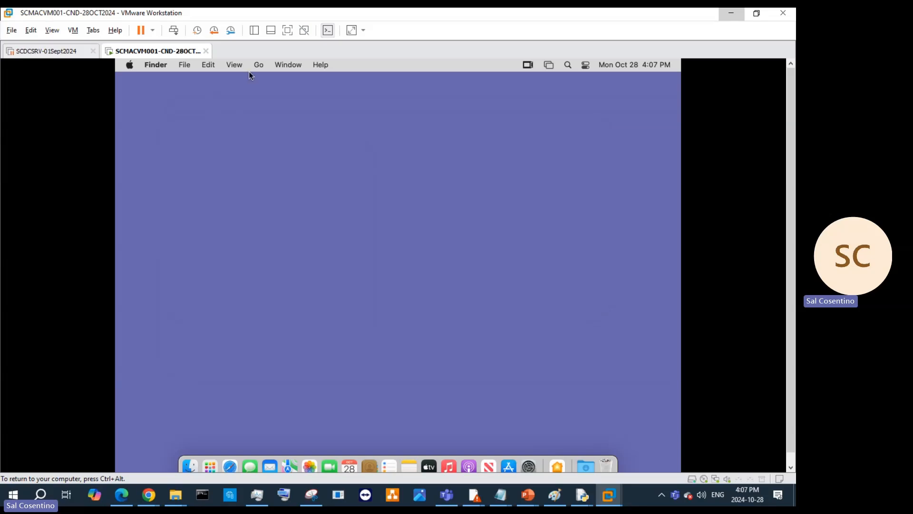
left_click(259, 63)
mouse_move(279, 65)
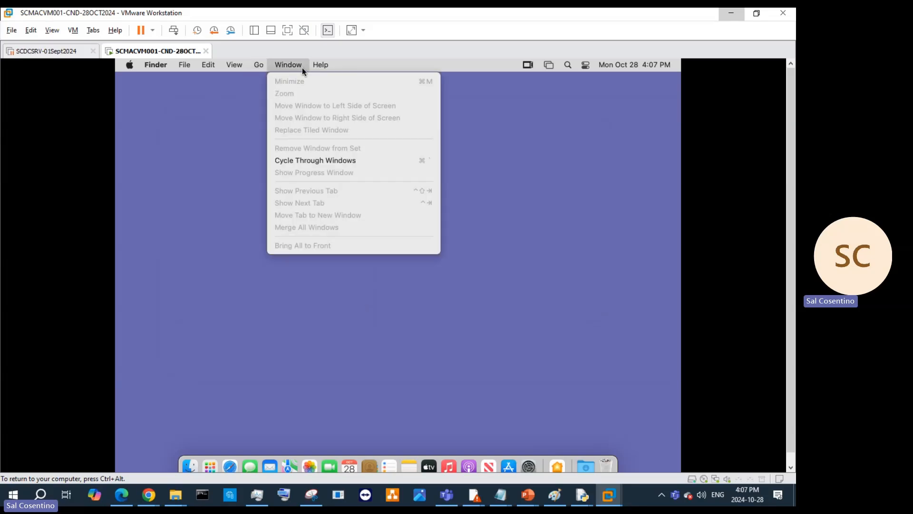
mouse_move(178, 71)
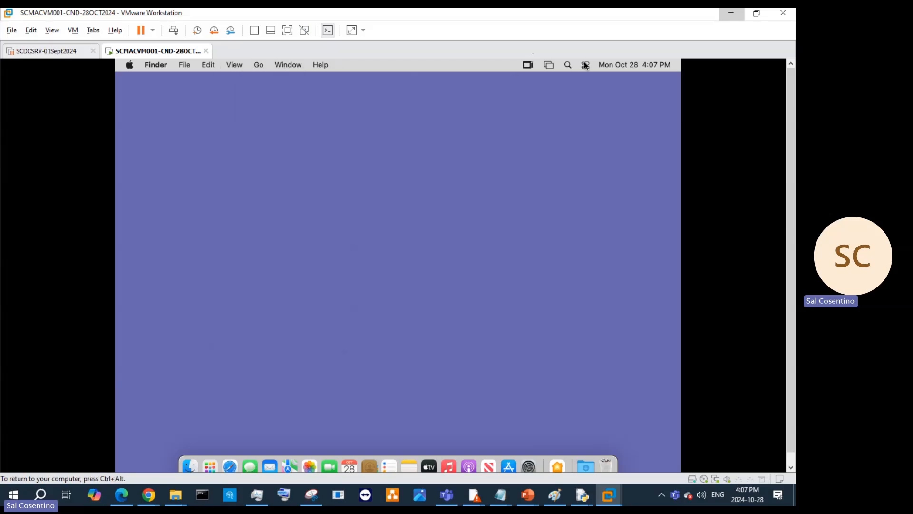
Step: Go from Control Center to Network settings and open the Ethernet connection's Details
left_click(585, 65)
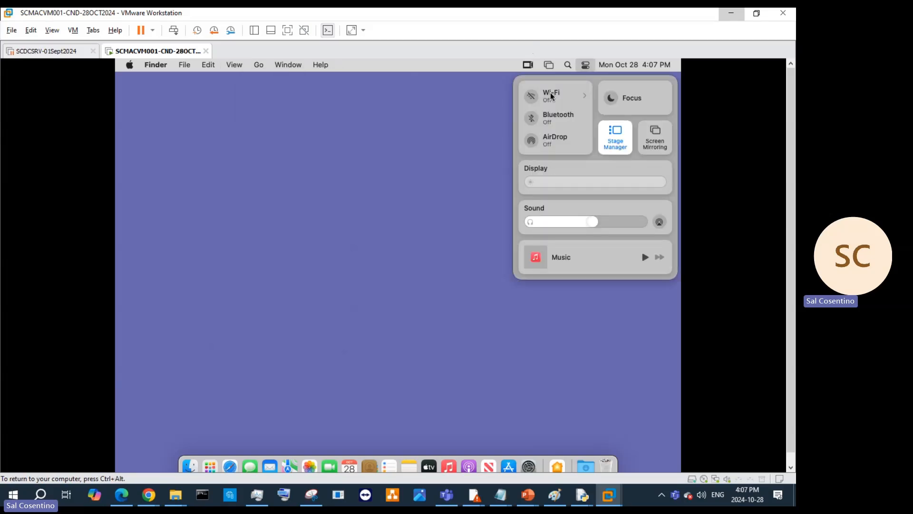
left_click(551, 95)
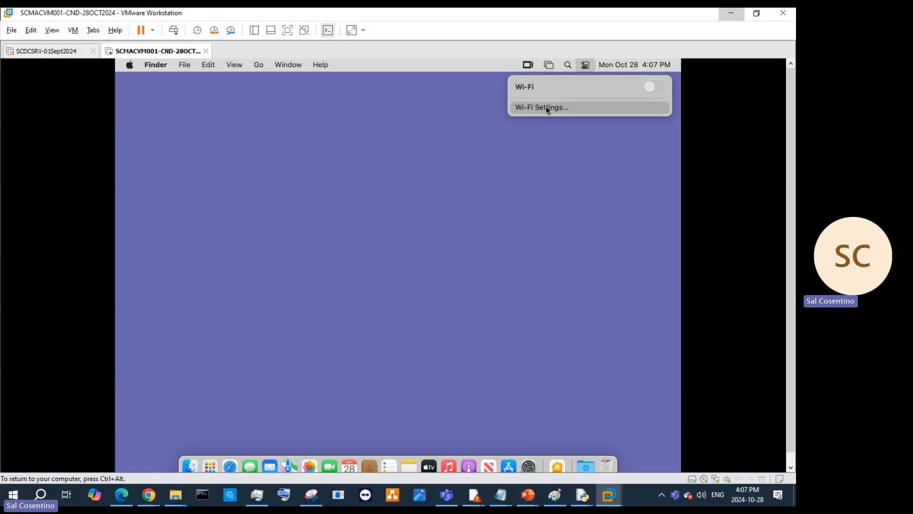
left_click(546, 107)
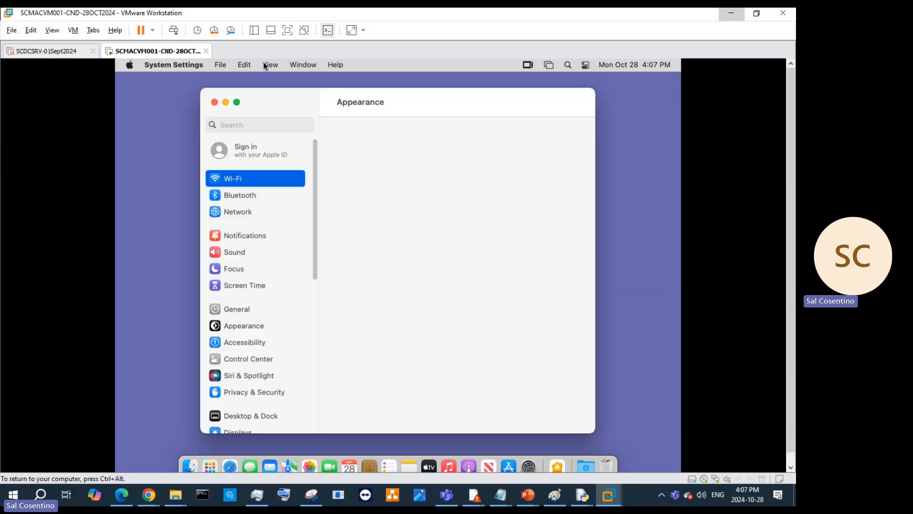
left_click(248, 212)
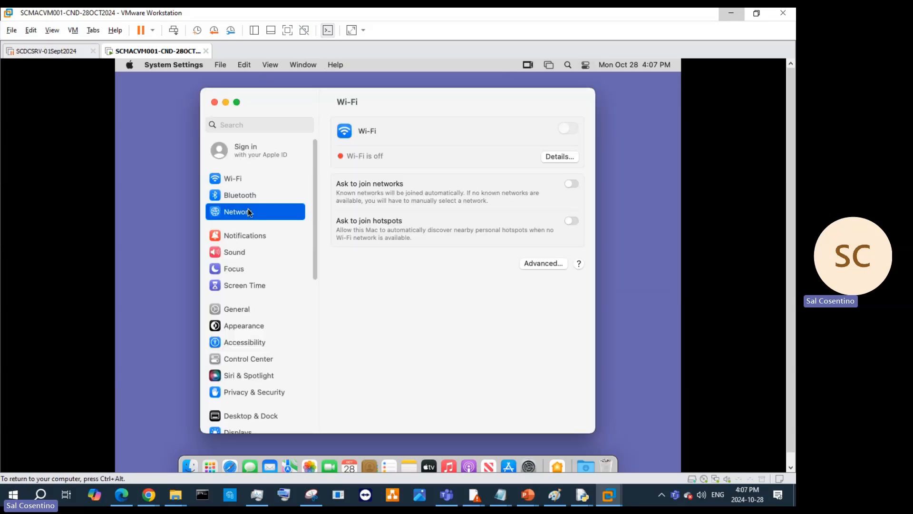
left_click(477, 131)
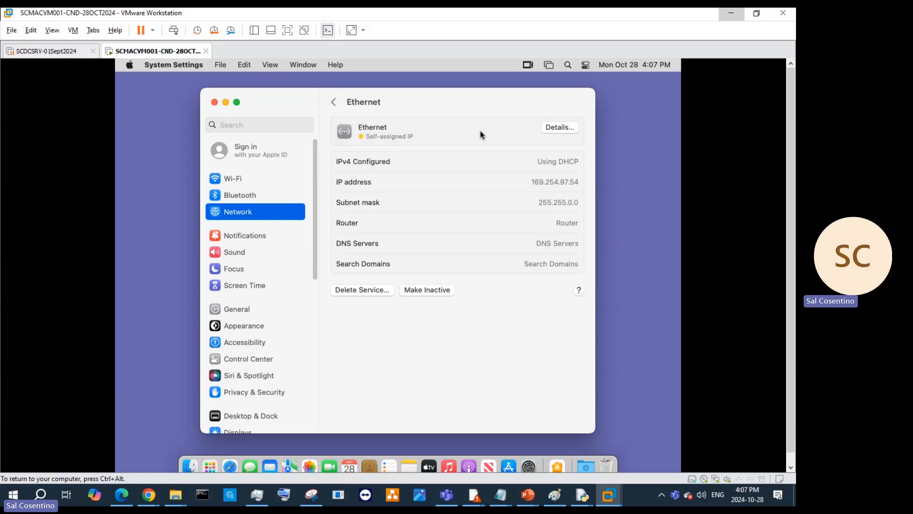
left_click(565, 129)
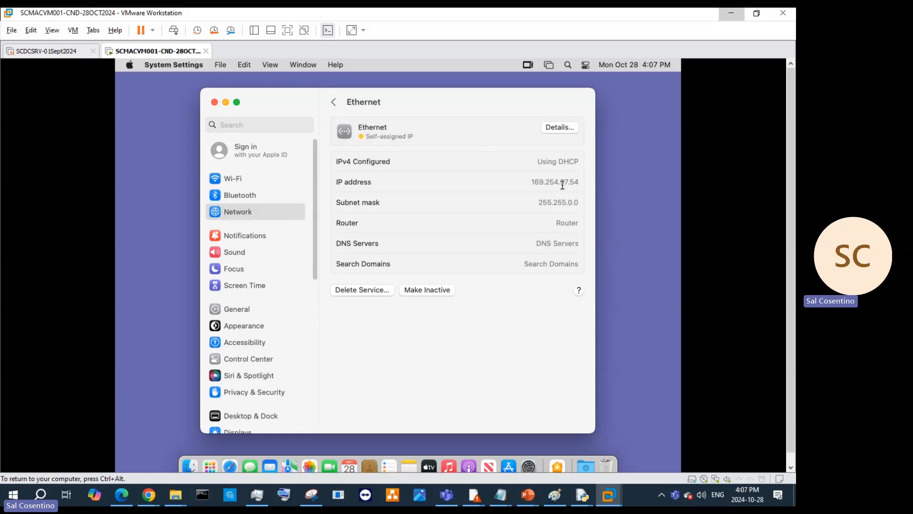
left_click(564, 126)
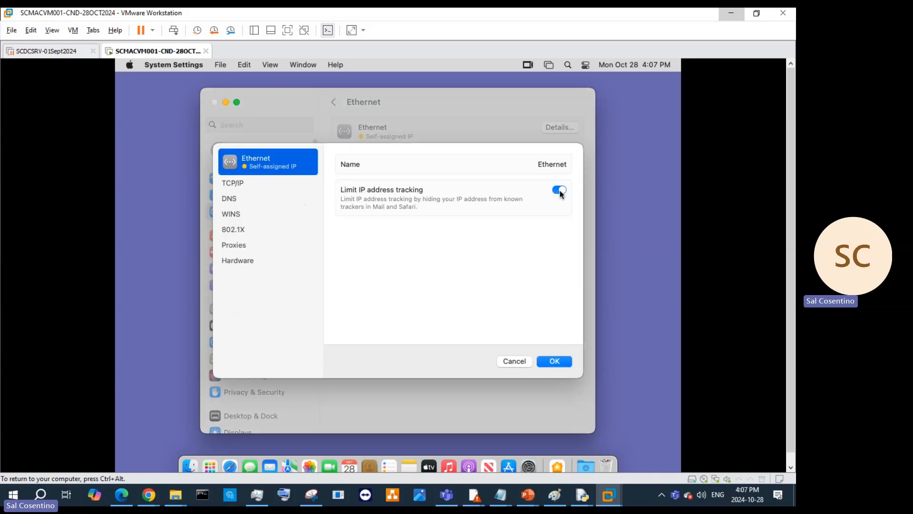
Step: Renew the Ethernet DHCP lease under TCP/IP and apply it
left_click(232, 183)
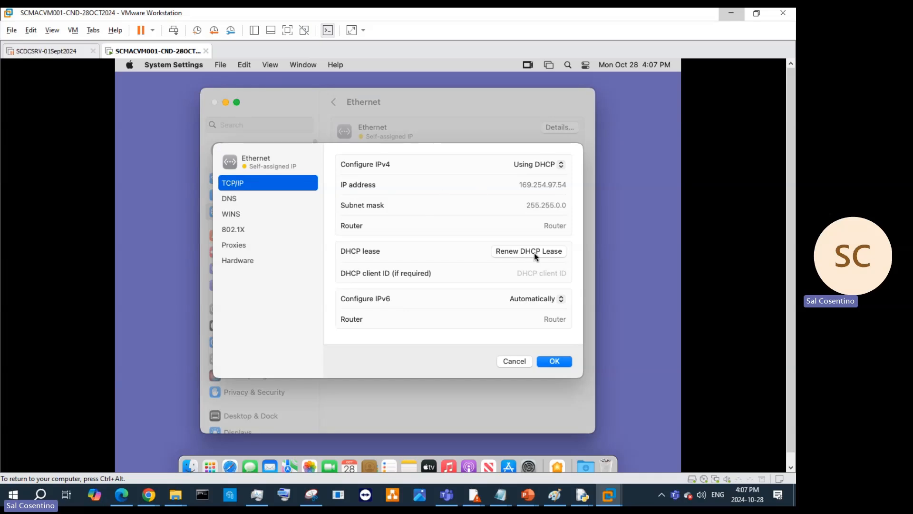
left_click(533, 251)
left_click(422, 293)
left_click(552, 361)
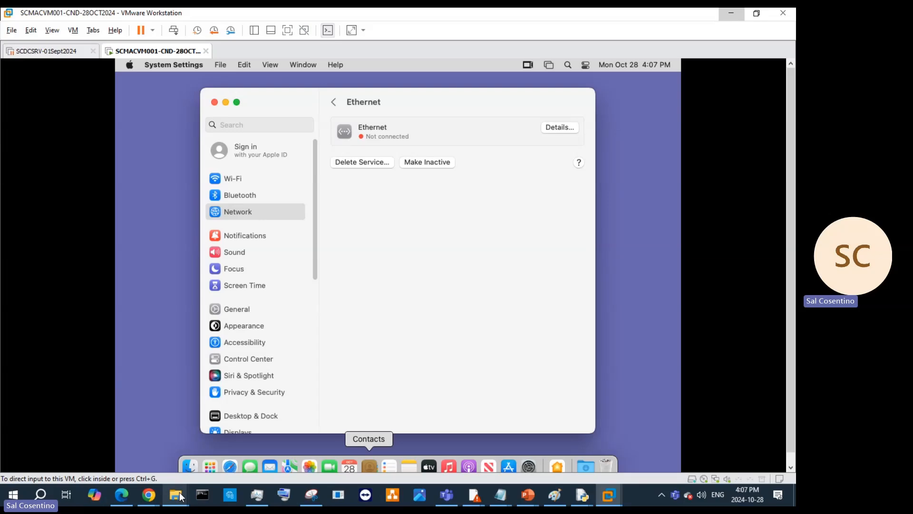
Step: Close the Downloads window and keep Ethernet's Configure IPv4 set to Using DHCP
mouse_move(176, 495)
left_click(402, 463)
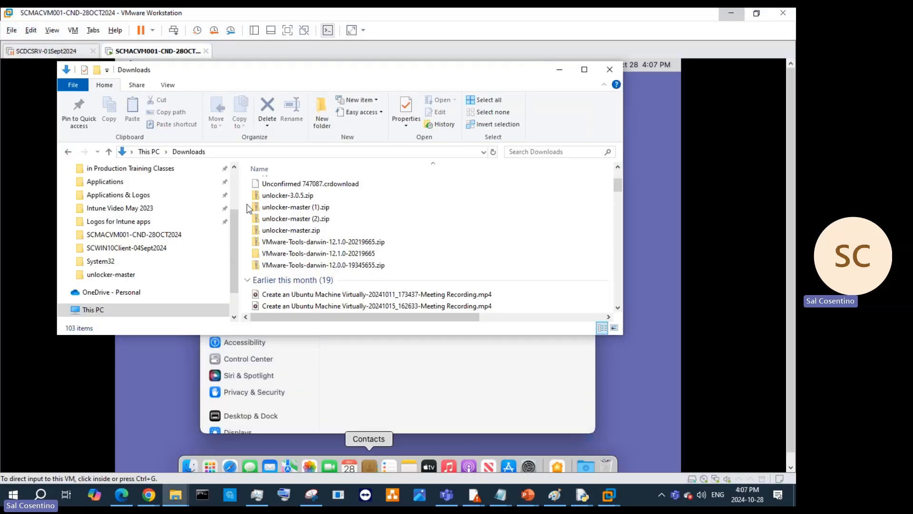
left_click(619, 74)
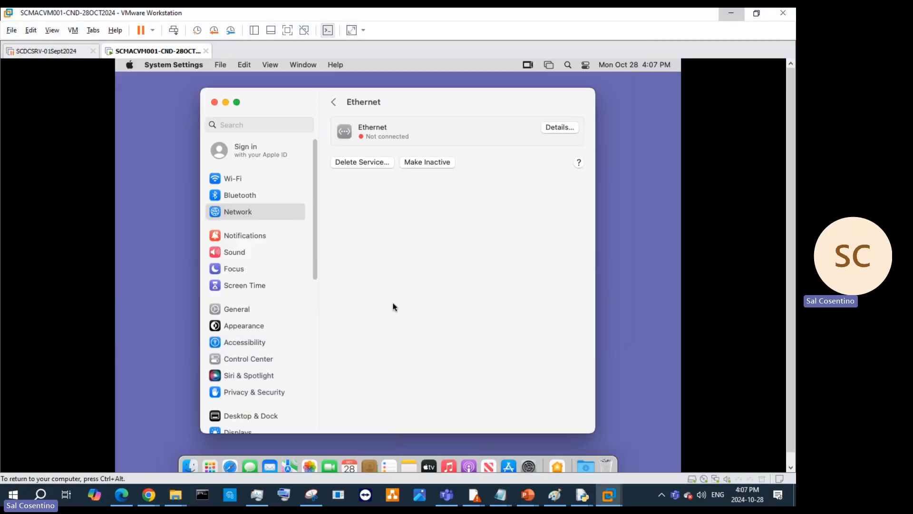
left_click(554, 126)
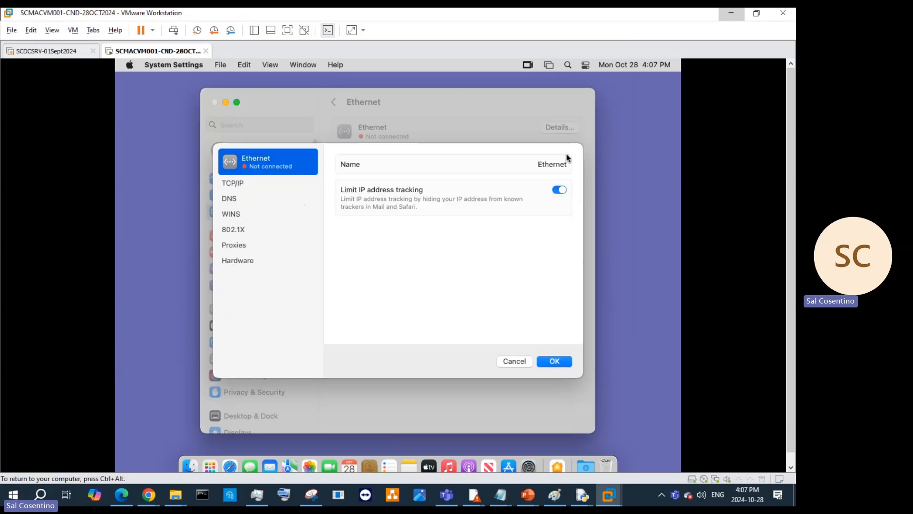
left_click(238, 200)
left_click(240, 181)
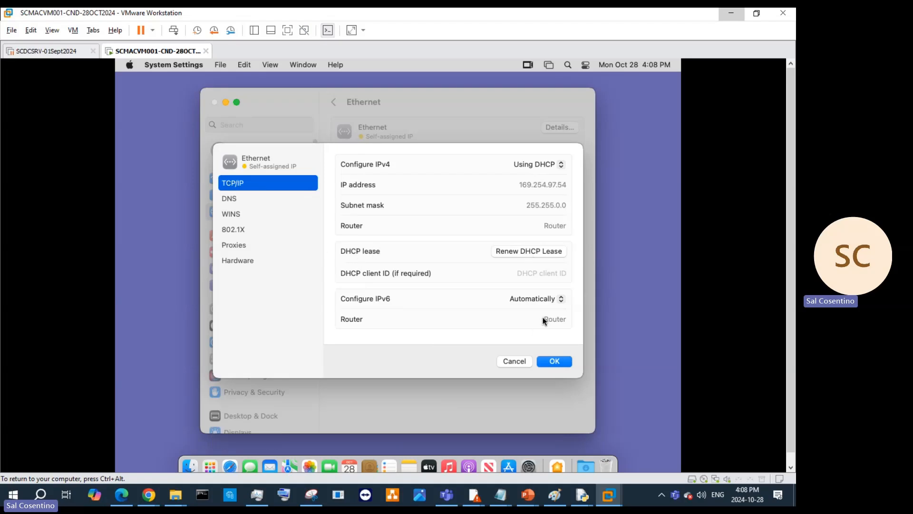
left_click(545, 163)
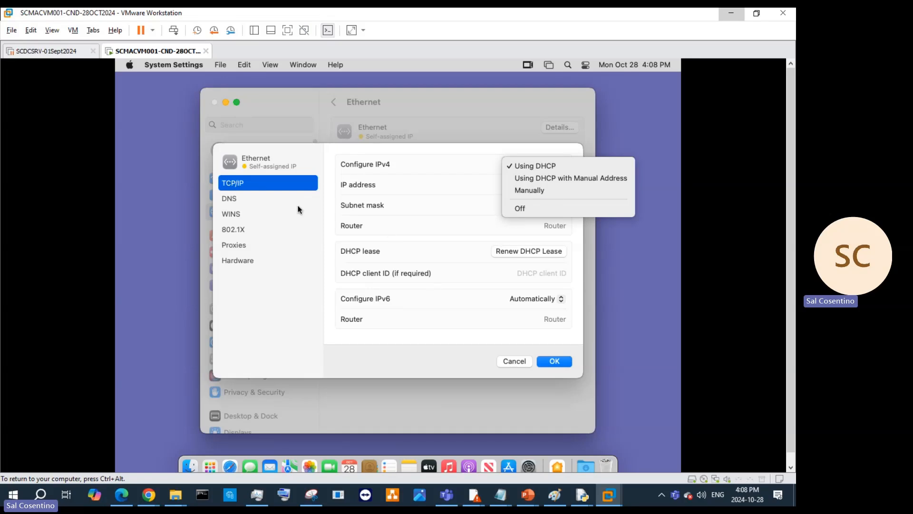
left_click(557, 147)
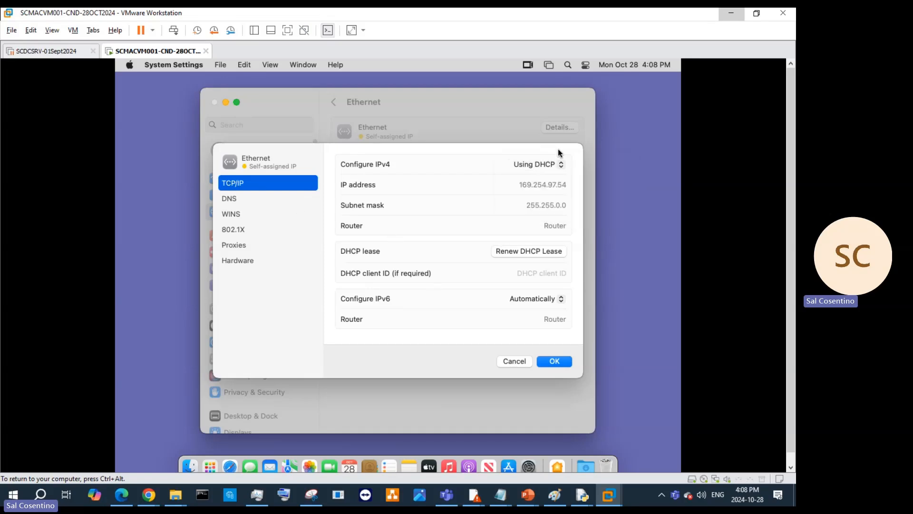
left_click(567, 361)
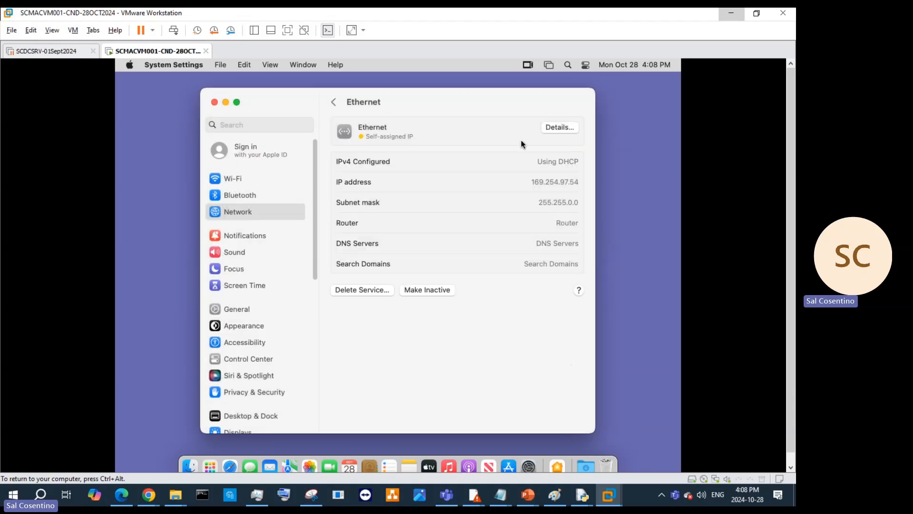
Step: Review Ethernet's Hardware, Proxies, 802.1X, WINS, DNS and TCP/IP pages, then cancel without changes
left_click(564, 126)
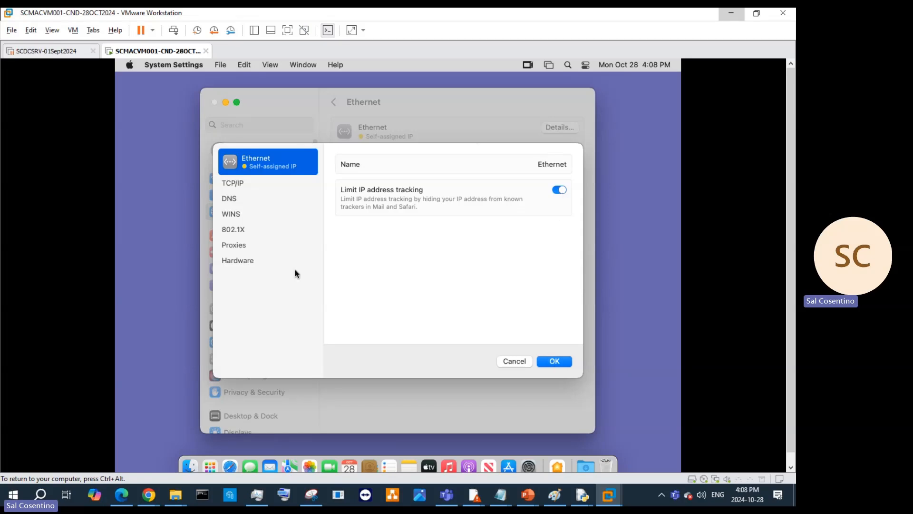
left_click(233, 262)
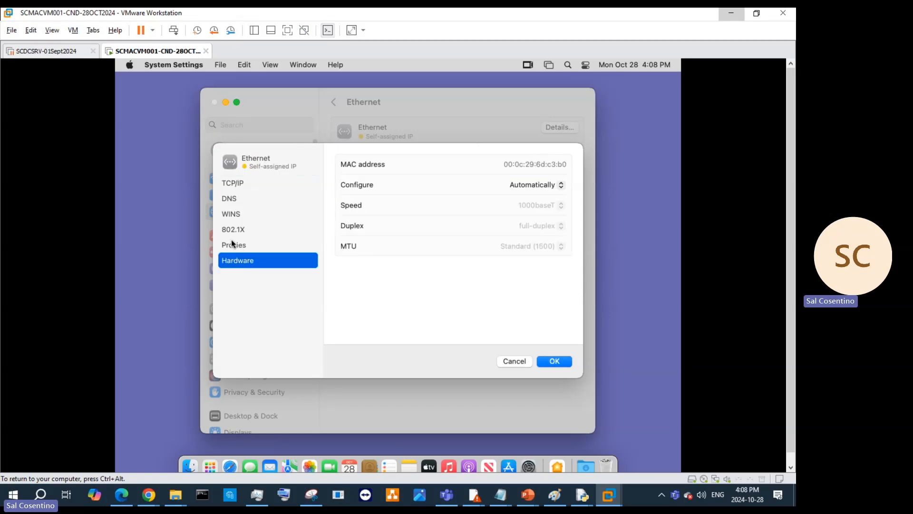
left_click(235, 247)
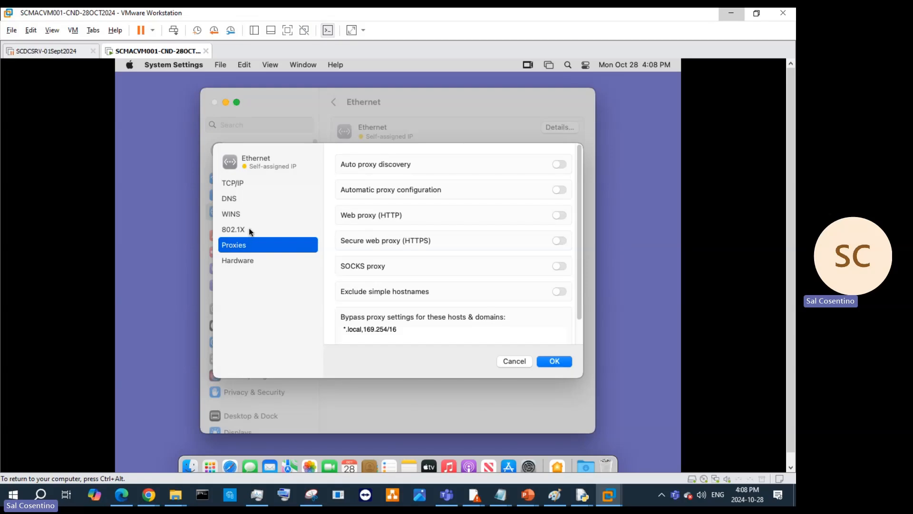
left_click(246, 229)
left_click(244, 216)
left_click(241, 200)
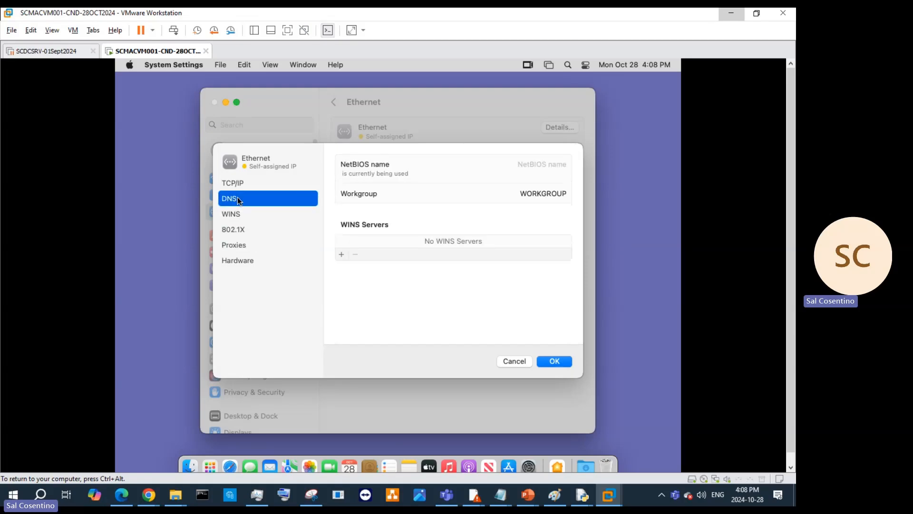
left_click(231, 182)
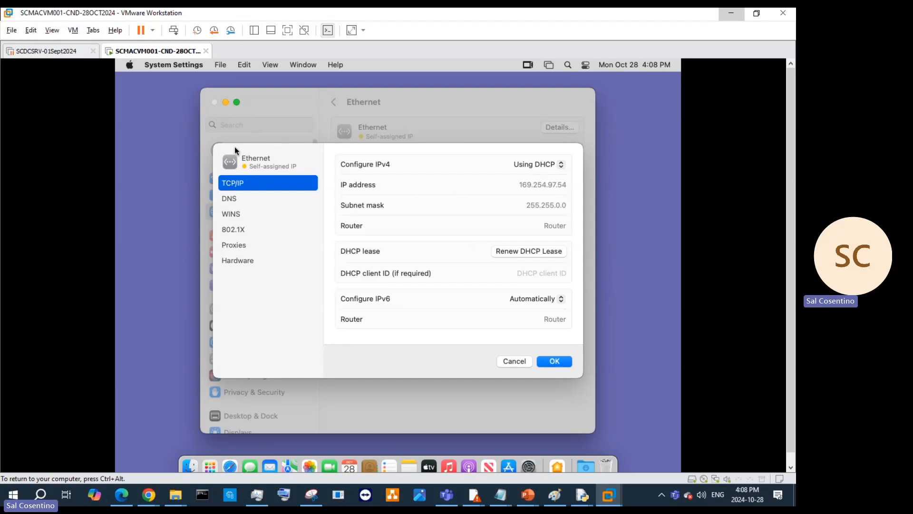
left_click(510, 364)
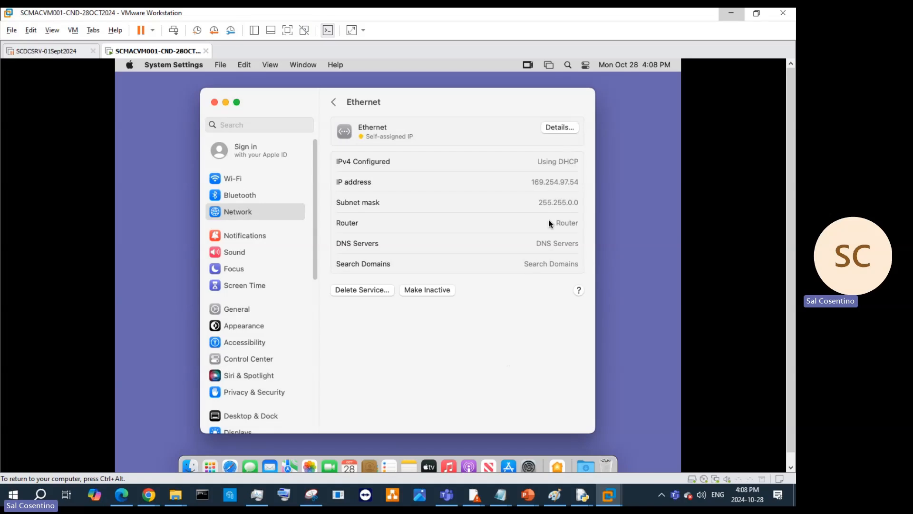
double_click(571, 182)
left_click(64, 51)
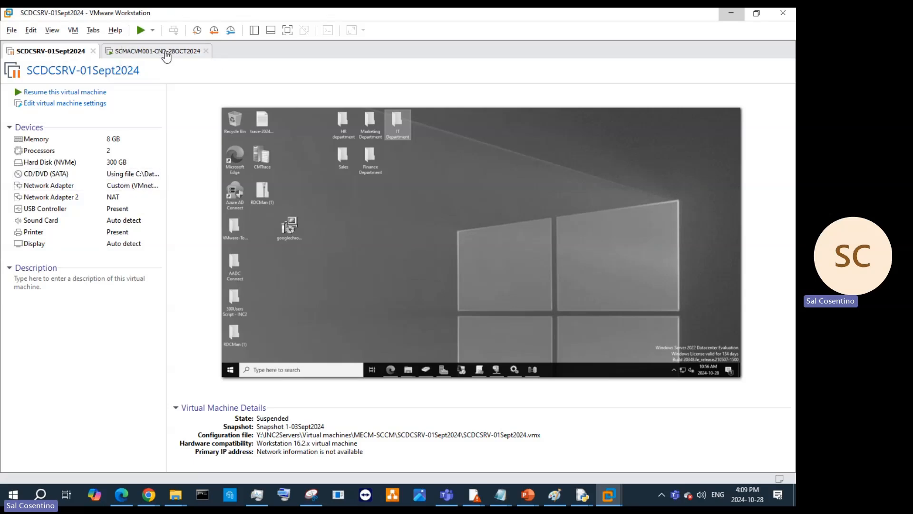
left_click(166, 54)
right_click(166, 55)
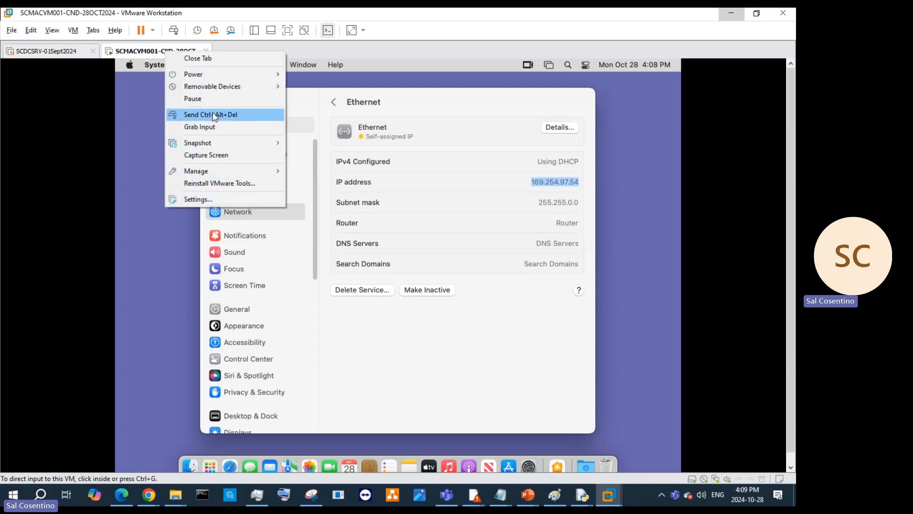
mouse_move(232, 77)
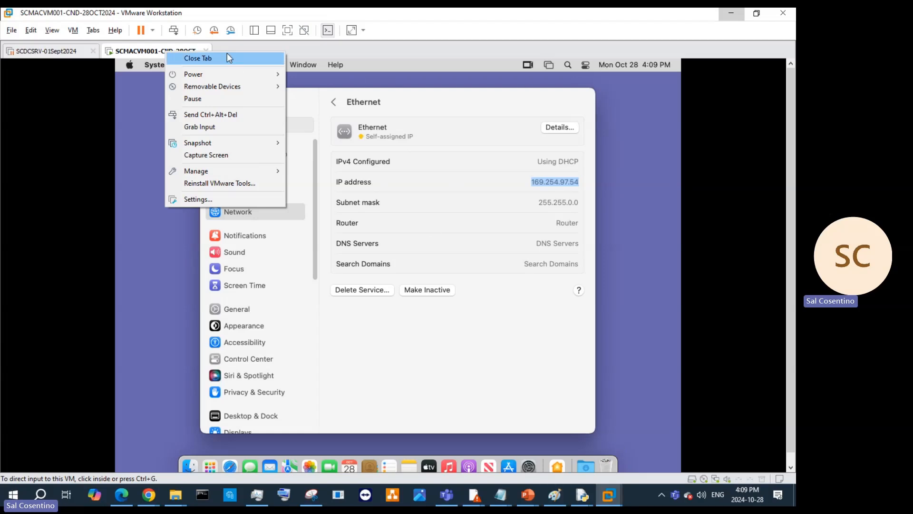
mouse_move(220, 75)
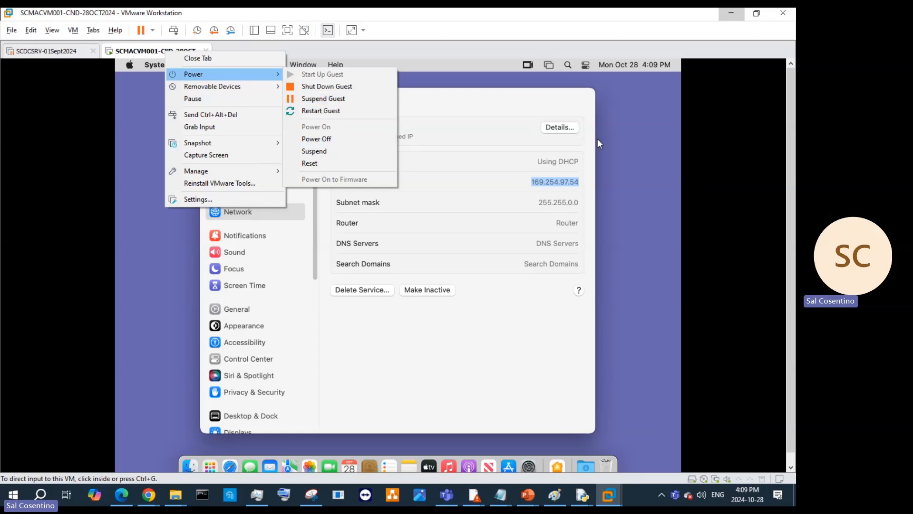
left_click(473, 494)
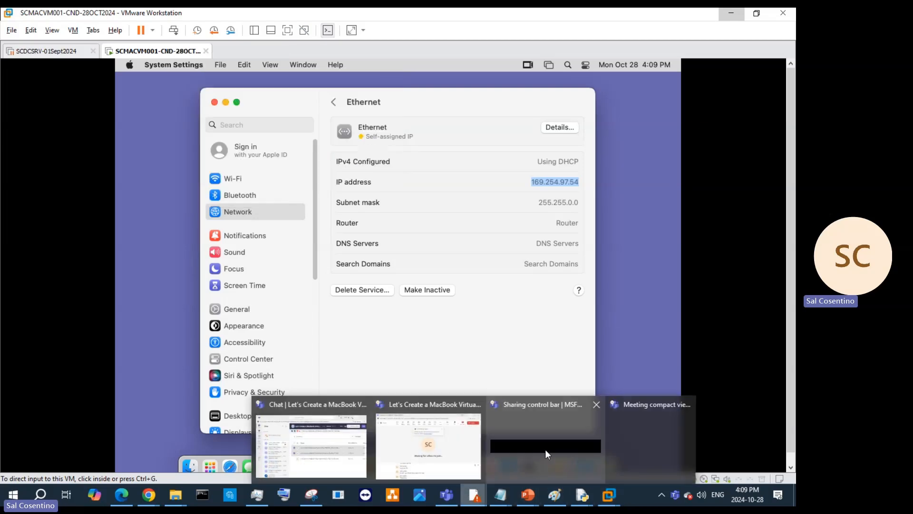
left_click(582, 441)
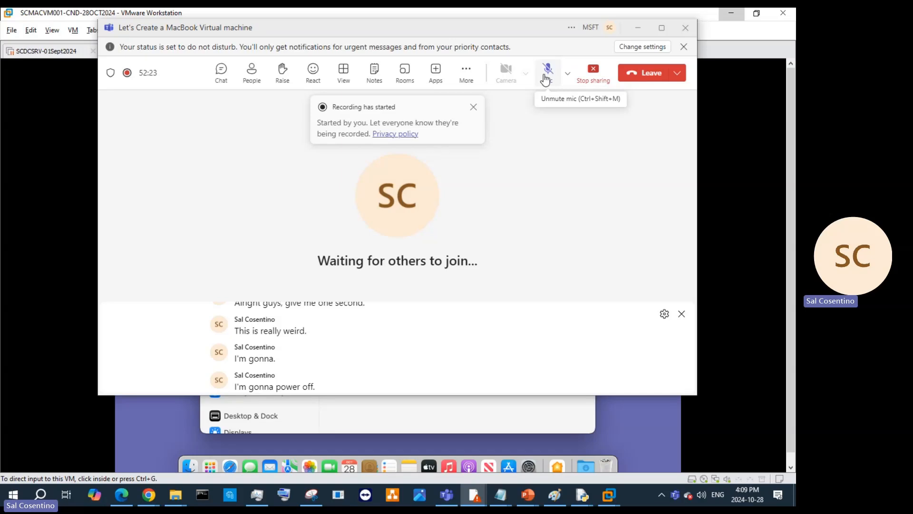
left_click(645, 29)
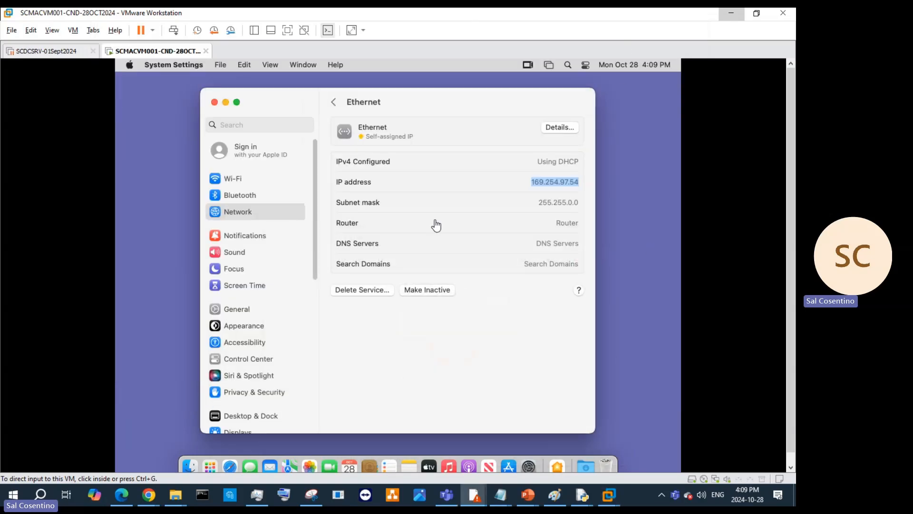
left_click(393, 138)
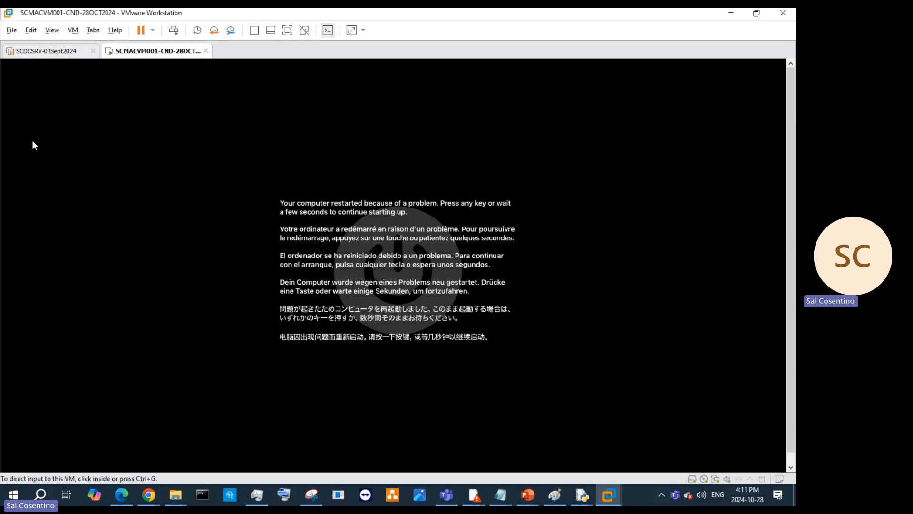
Step: Click inside the VM at the 'restarted because of a problem' screen so macOS resumes booting
left_click(329, 210)
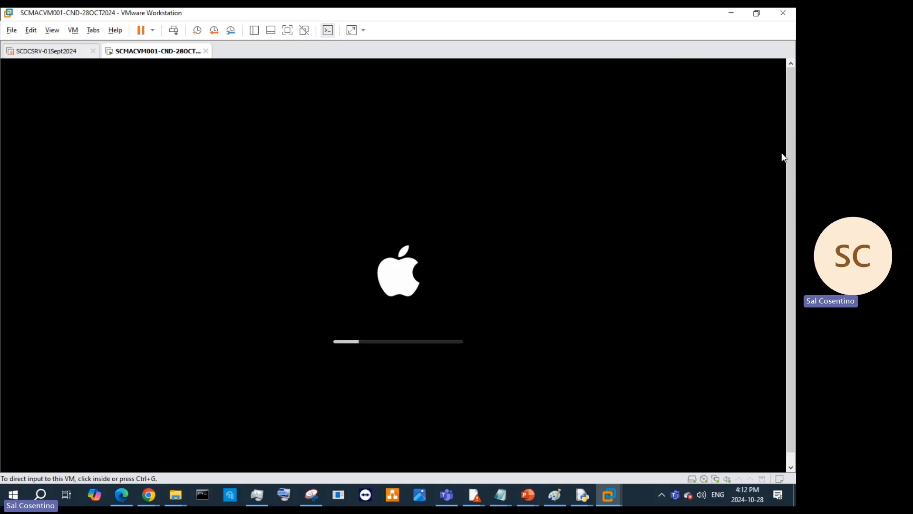
left_click(50, 30)
mouse_move(73, 31)
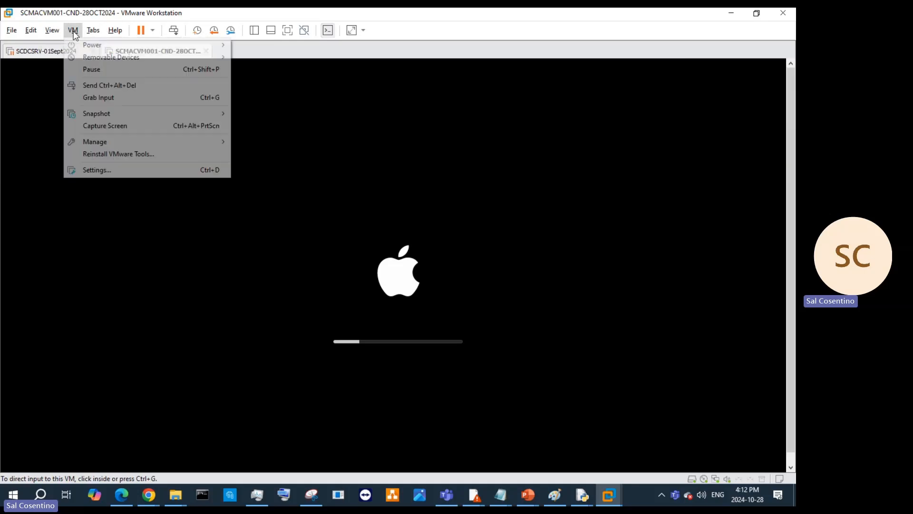
mouse_move(97, 64)
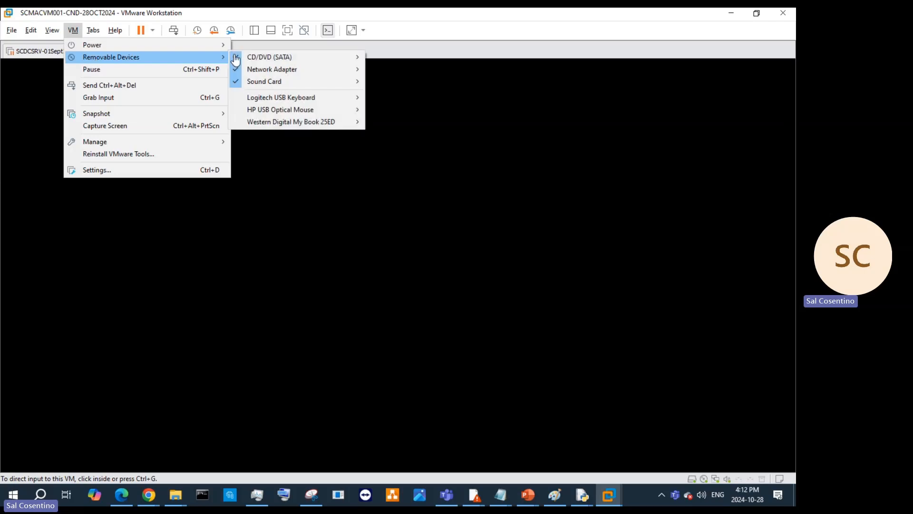
mouse_move(274, 72)
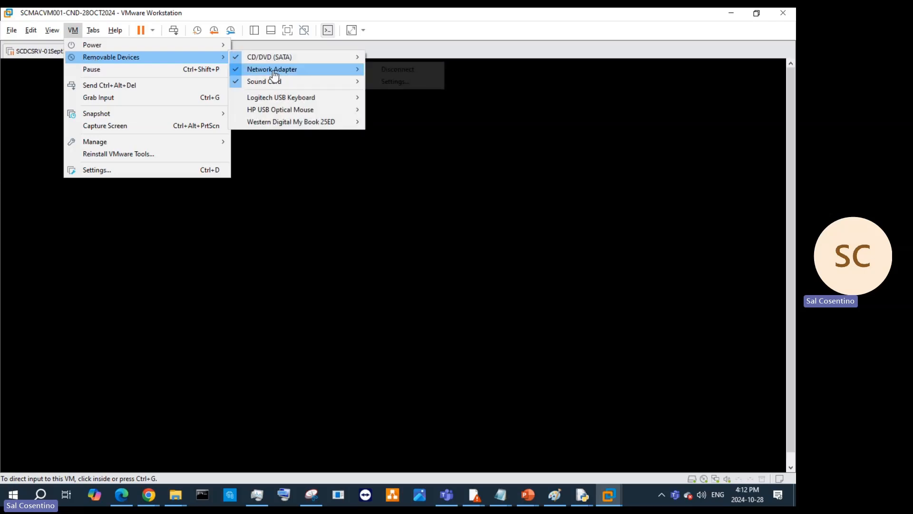
left_click(395, 82)
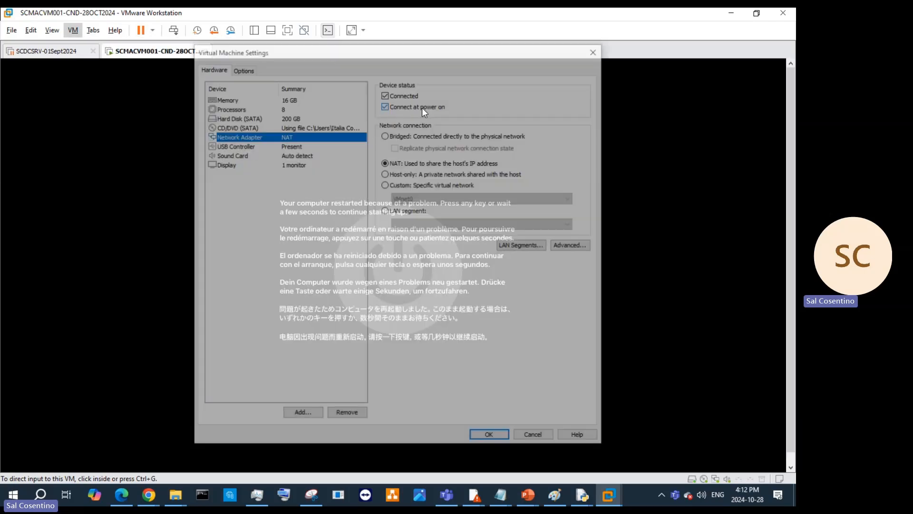
left_click(593, 53)
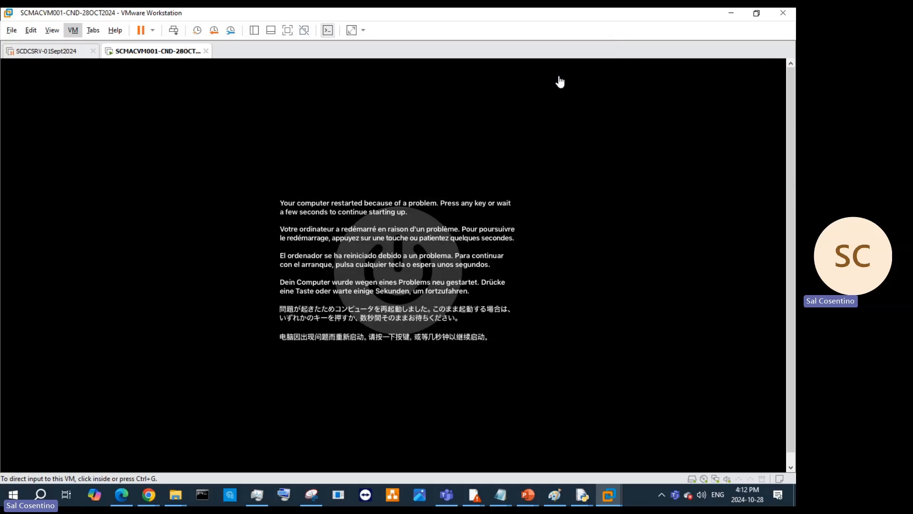
left_click(556, 282)
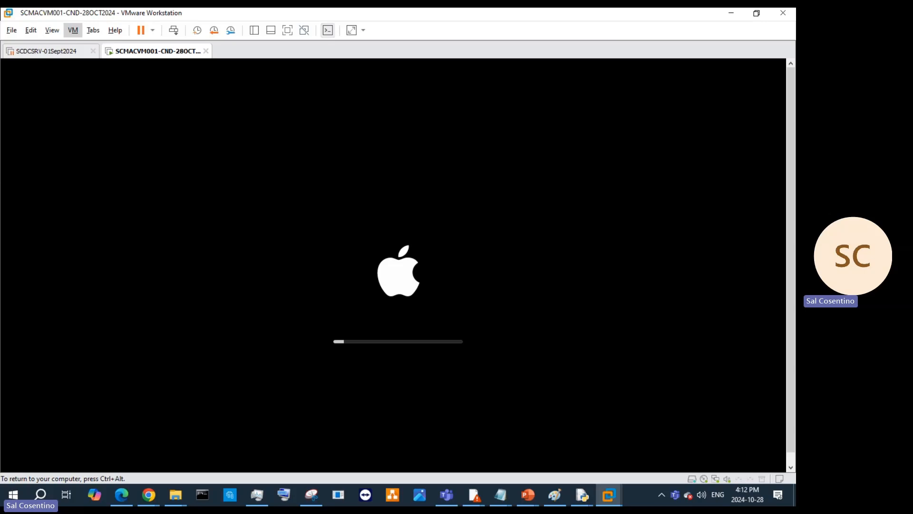
key("ctrl+alt")
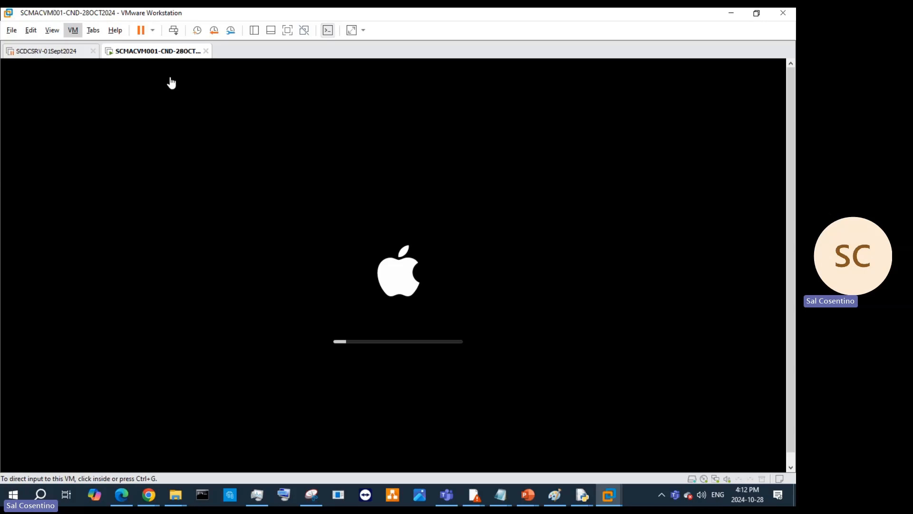
Step: Choose Power > Shut Down Guest from the VM's context menu and confirm Shut Down
right_click(169, 55)
mouse_move(188, 78)
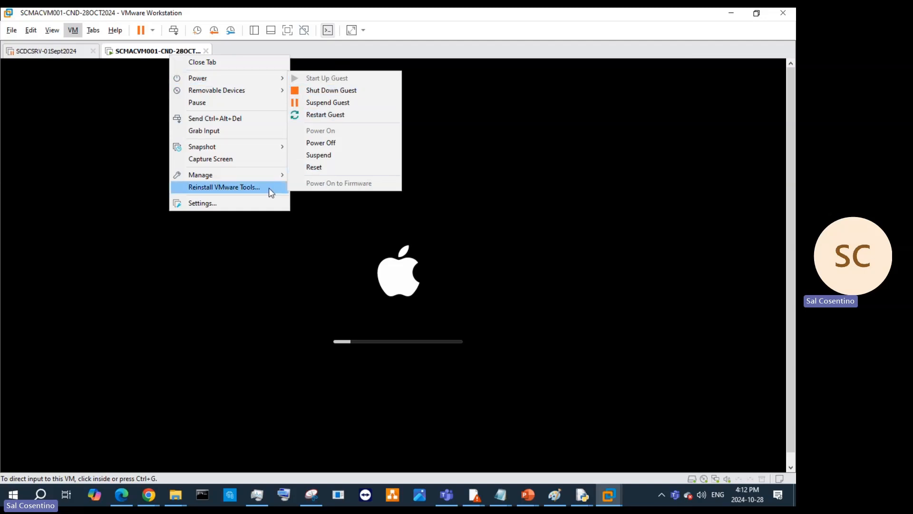
mouse_move(252, 80)
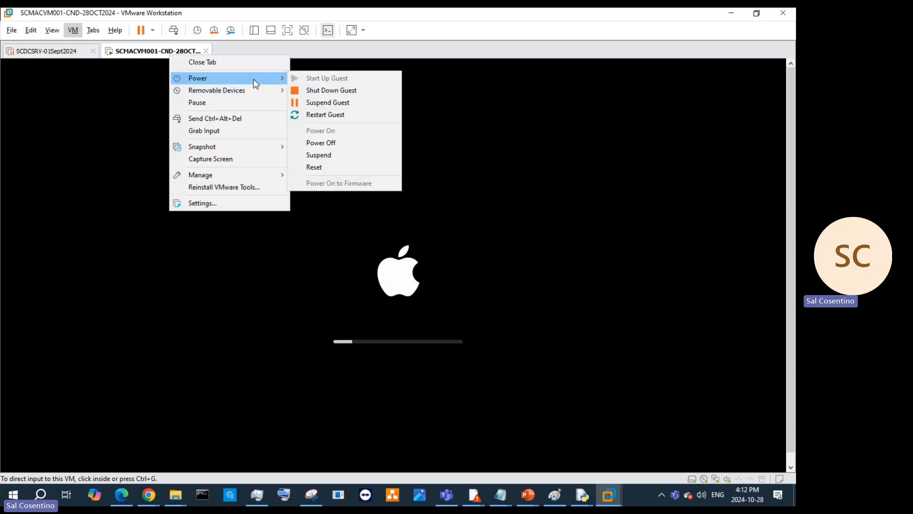
left_click(333, 91)
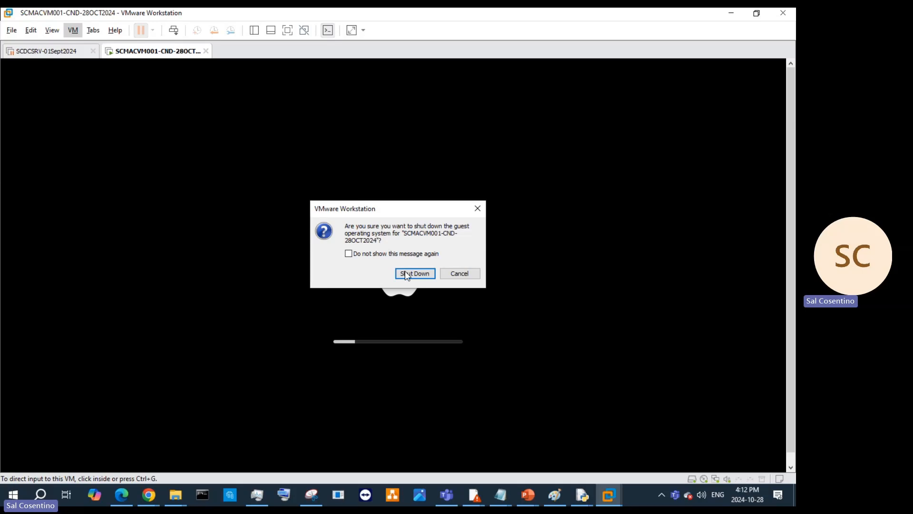
left_click(405, 271)
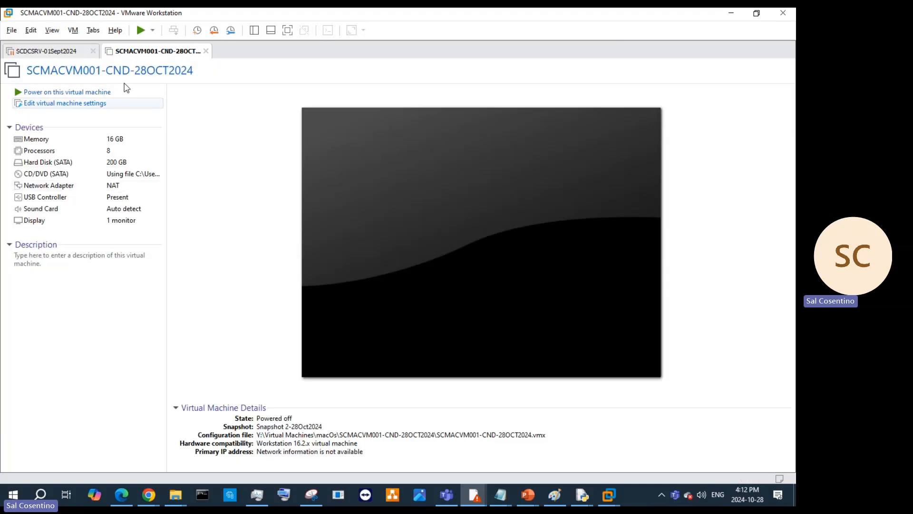
Step: Open the VM menu and dismiss it without choosing a command
left_click(73, 30)
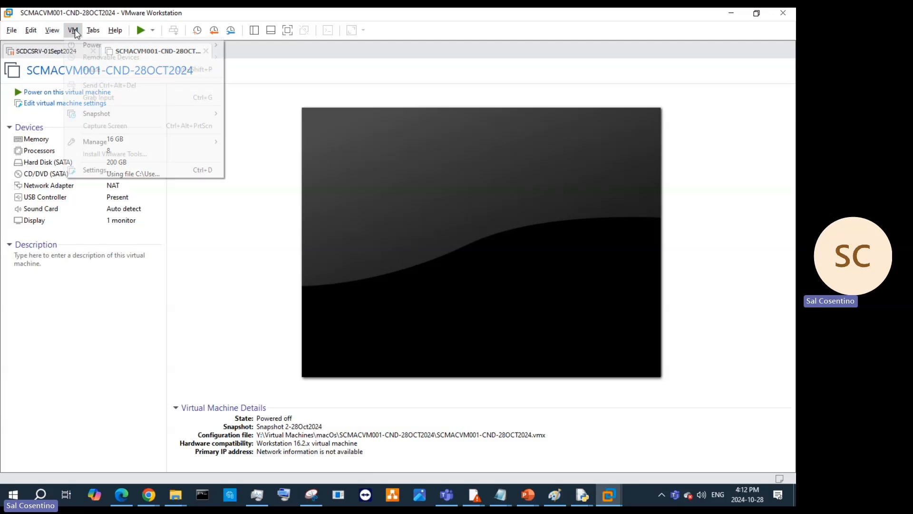
mouse_move(91, 31)
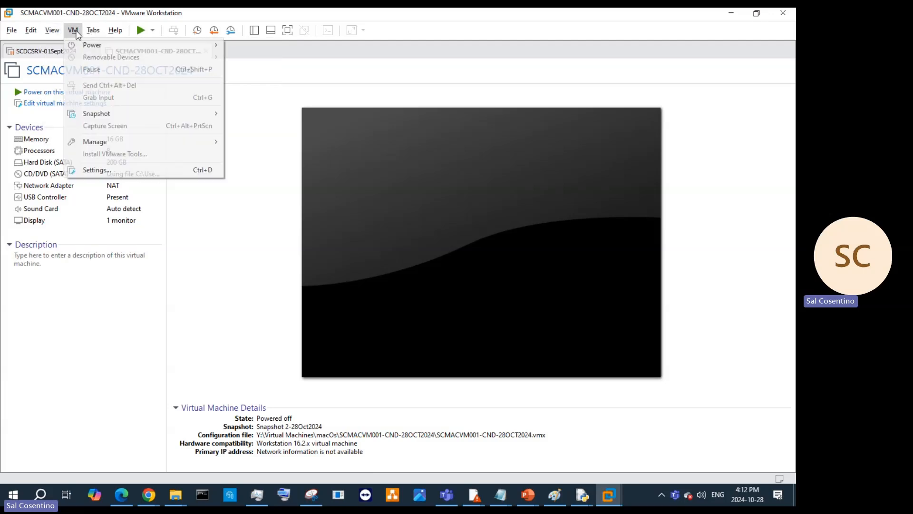
left_click(256, 311)
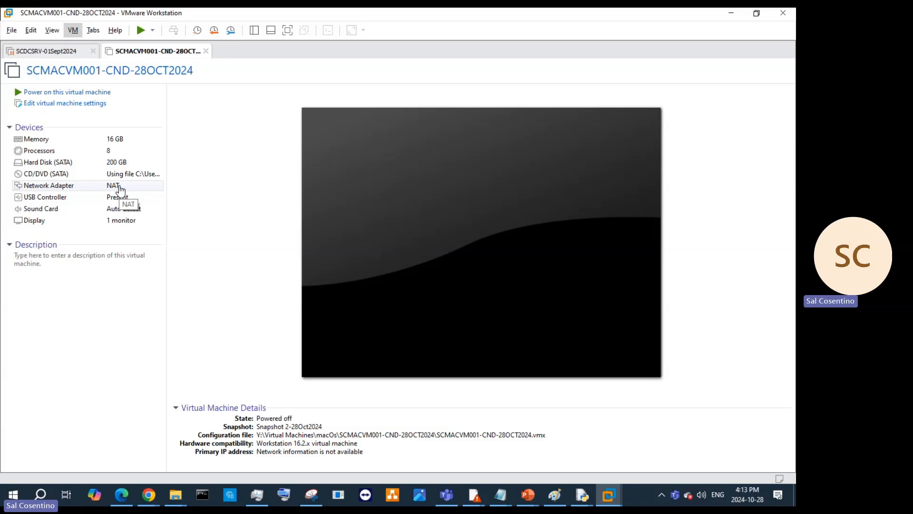
left_click(95, 104)
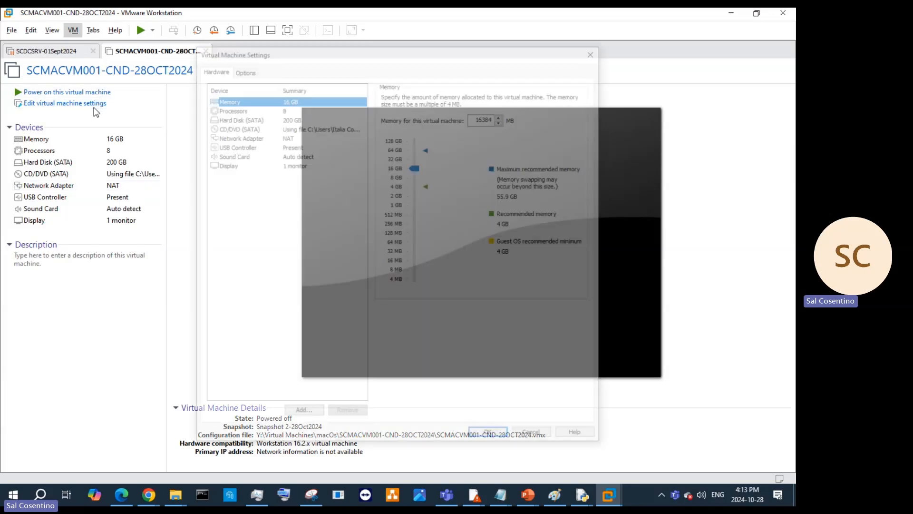
left_click(285, 138)
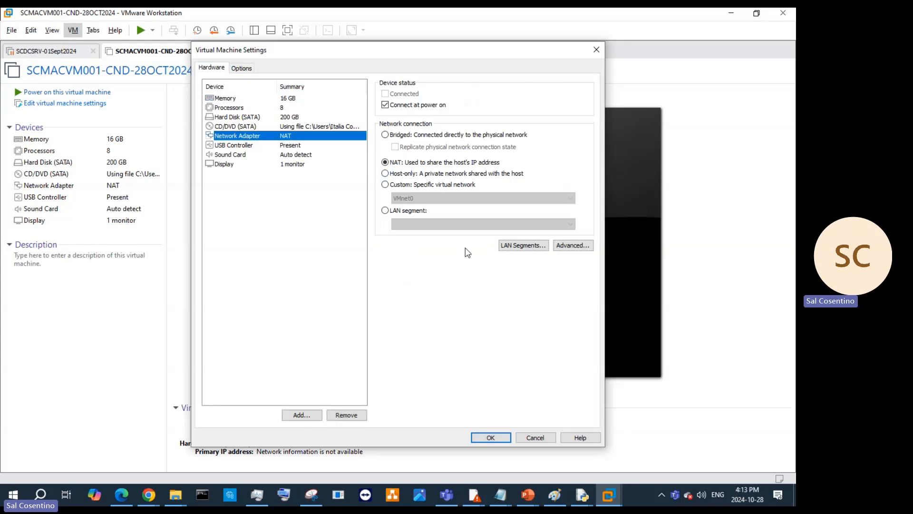
left_click(385, 184)
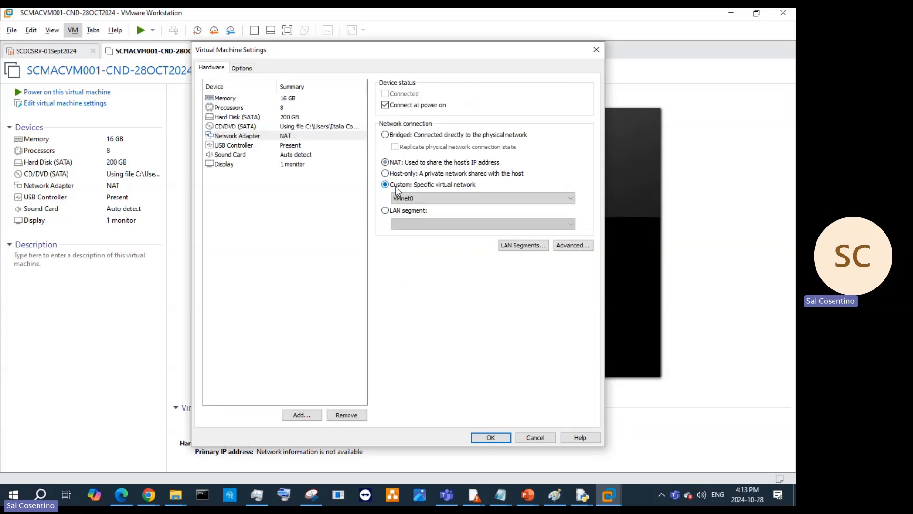
left_click(409, 198)
left_click(434, 218)
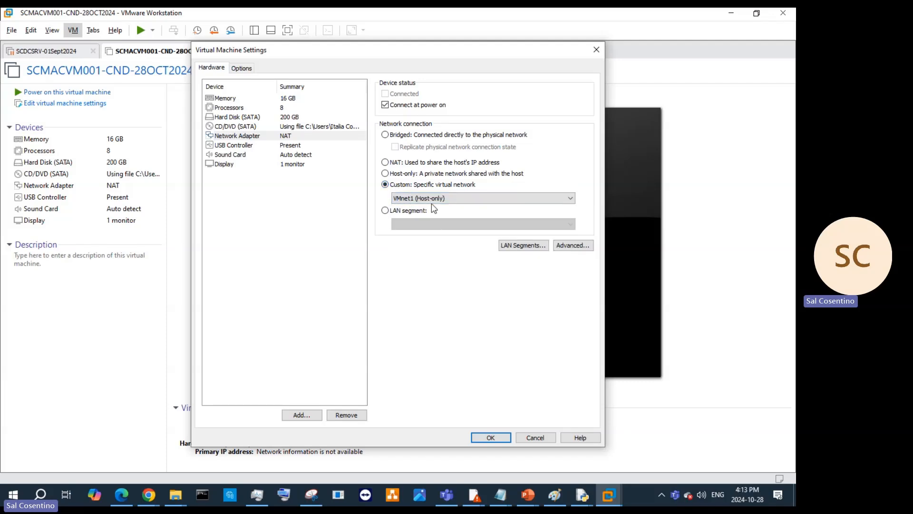
left_click(432, 201)
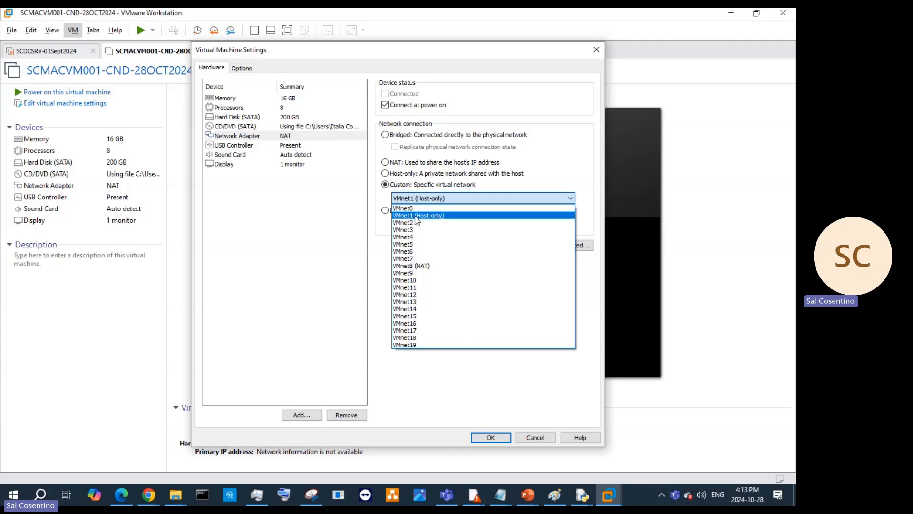
left_click(422, 265)
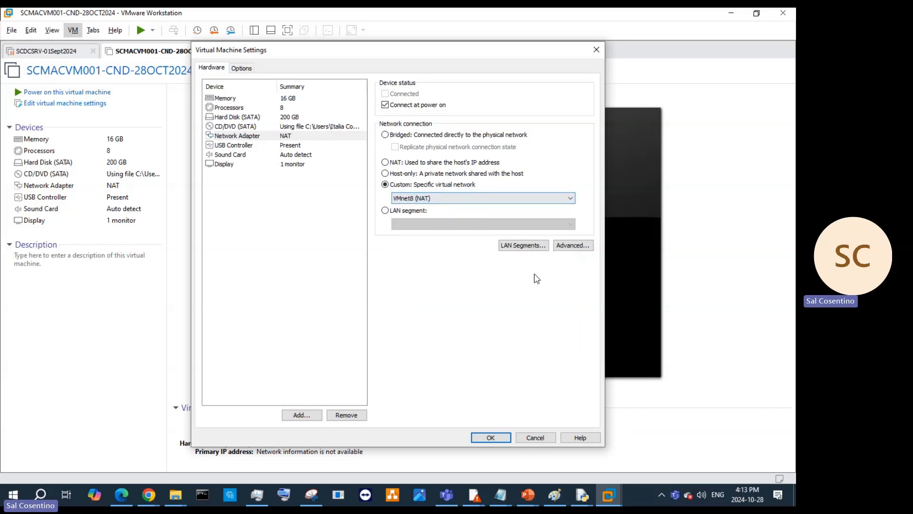
left_click(516, 199)
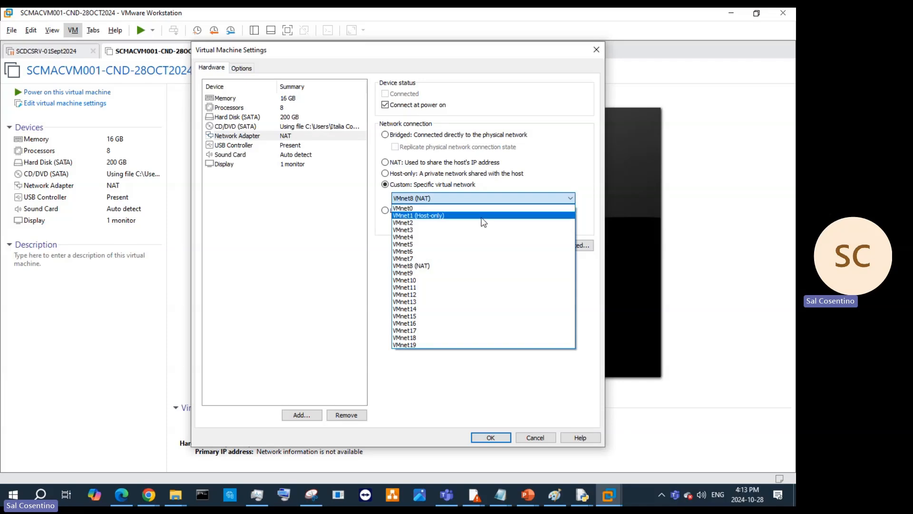
left_click(401, 158)
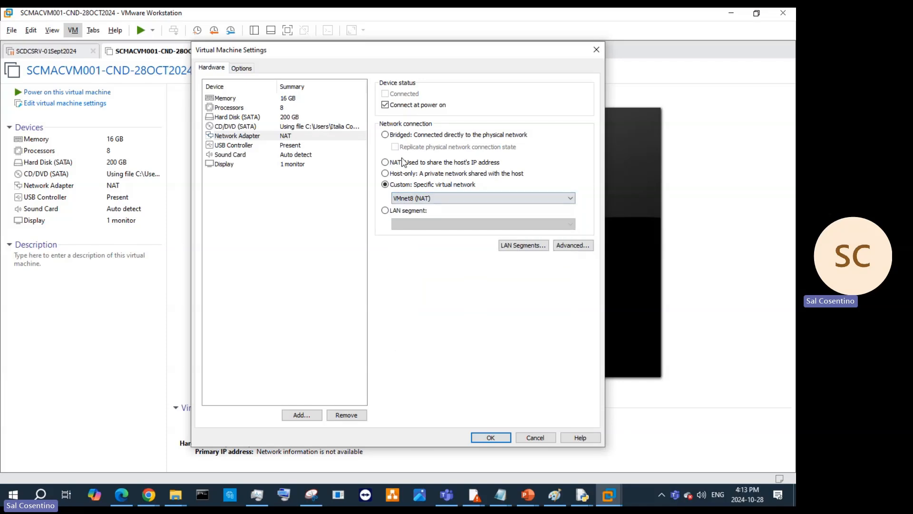
left_click(402, 161)
left_click(489, 437)
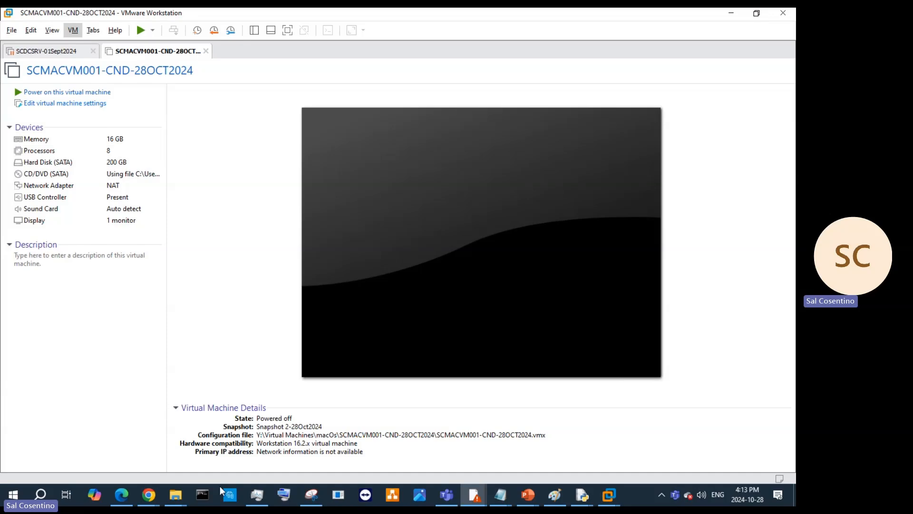
mouse_move(180, 496)
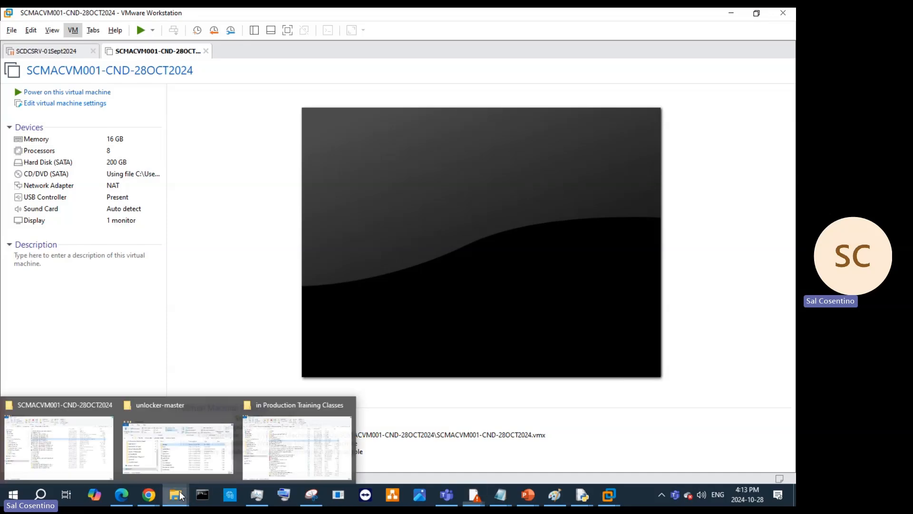
Step: Open SCMACVM001-CND-28OCT2024.vmx from the VM folder in Notepad
left_click(82, 446)
right_click(350, 174)
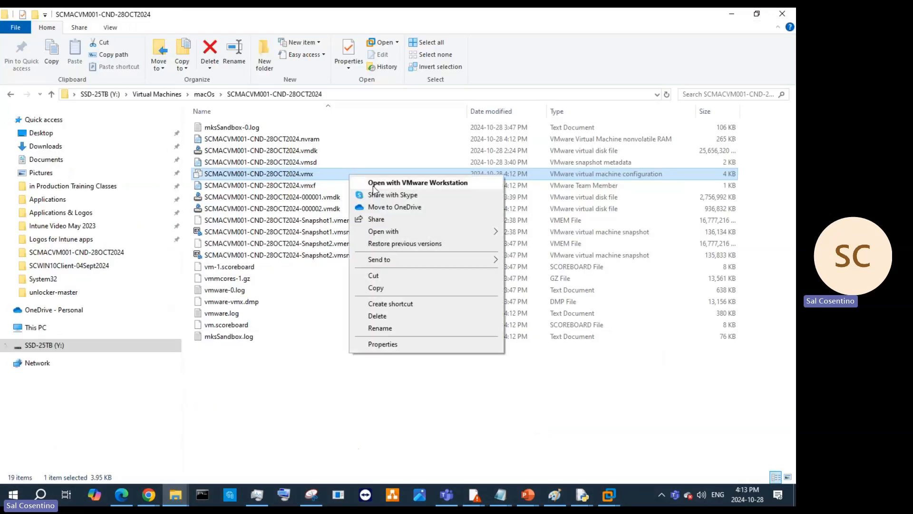
mouse_move(412, 233)
left_click(515, 234)
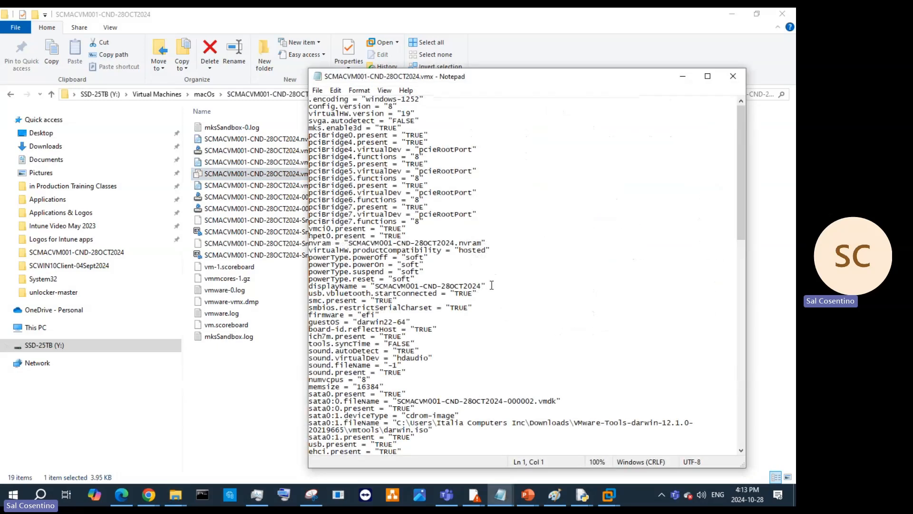
scroll(475, 252, "down", 6)
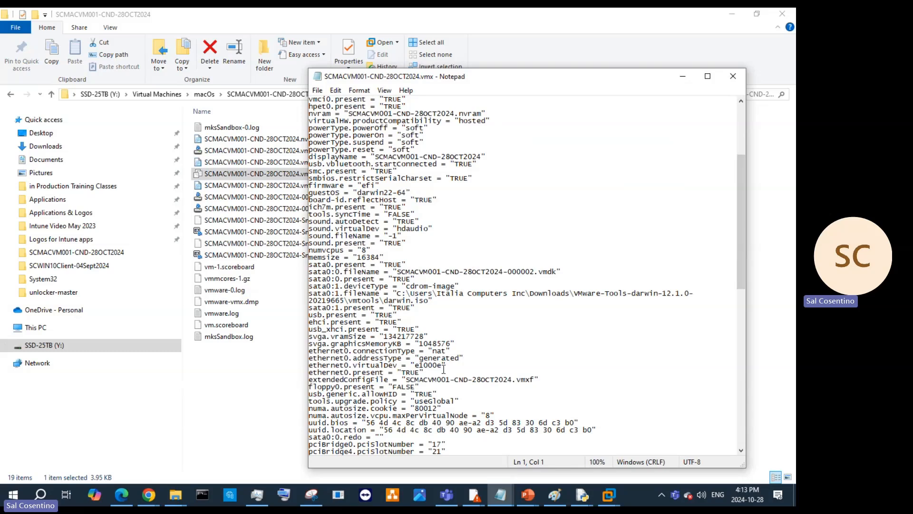
Step: Replace e1000e with vmxnet3 on ethernet0.virtualDev, save, and close Notepad
left_click_drag(442, 367, 416, 365)
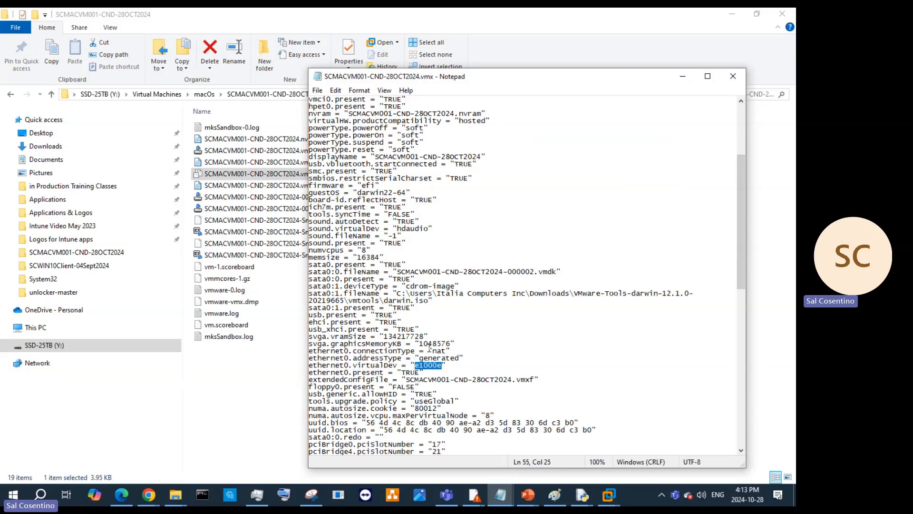
type("v")
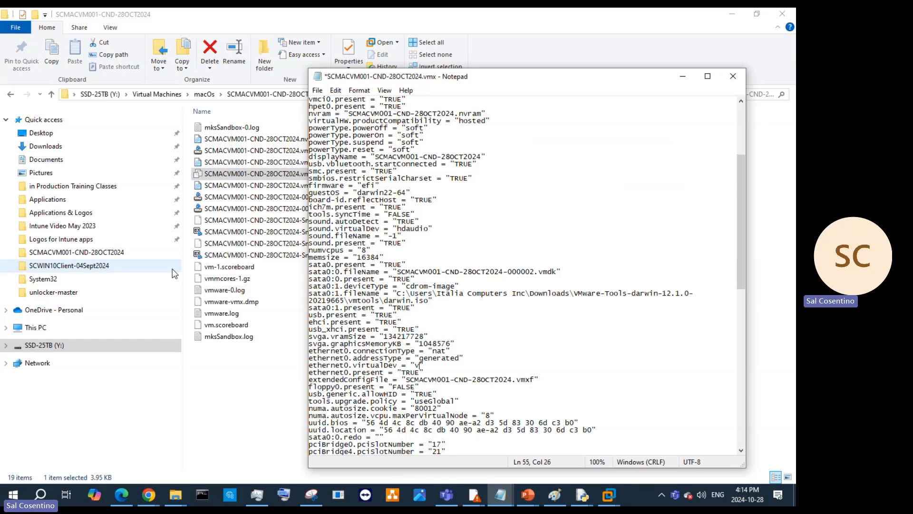
type("mxnet3")
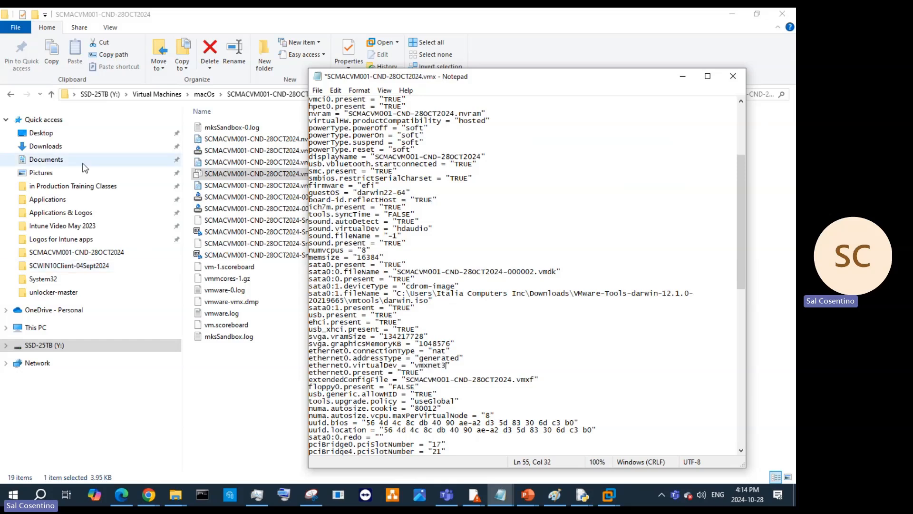
left_click(322, 93)
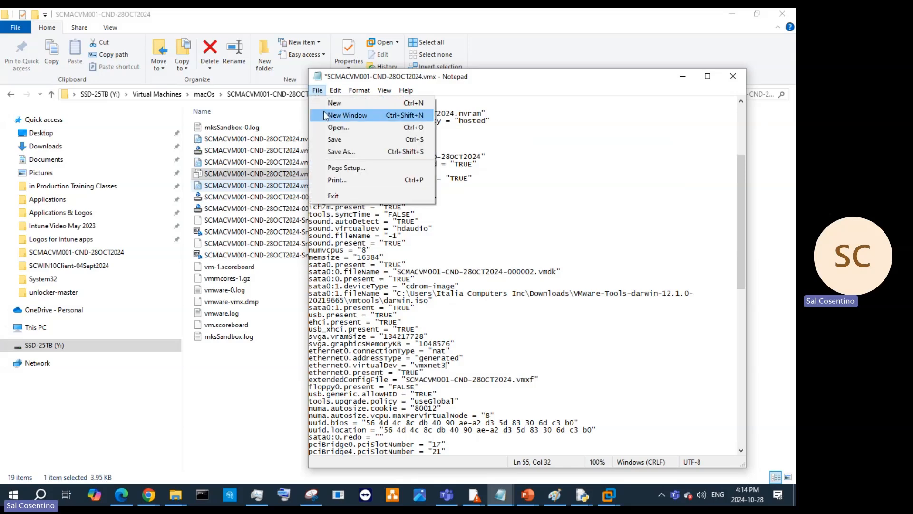
left_click(332, 141)
left_click(731, 78)
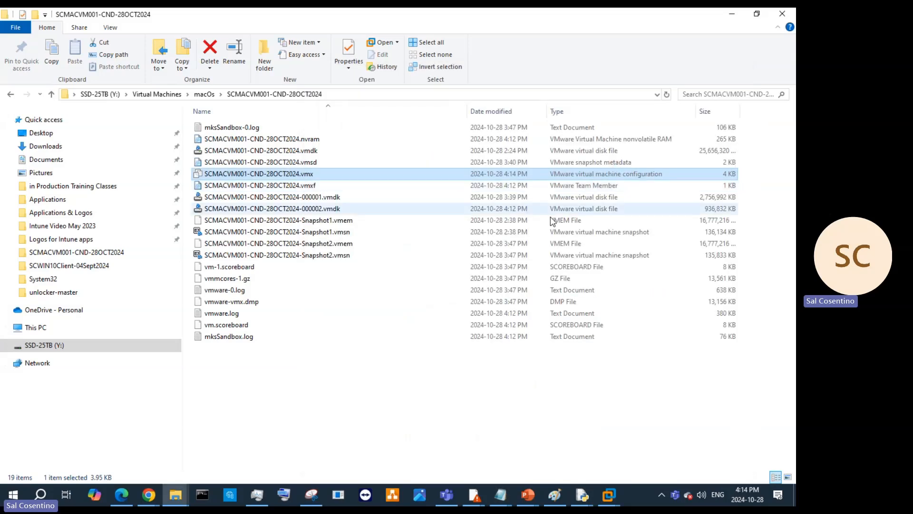
Step: Return to VMware Workstation and power on the macOS virtual machine from the VM menu
left_click(738, 14)
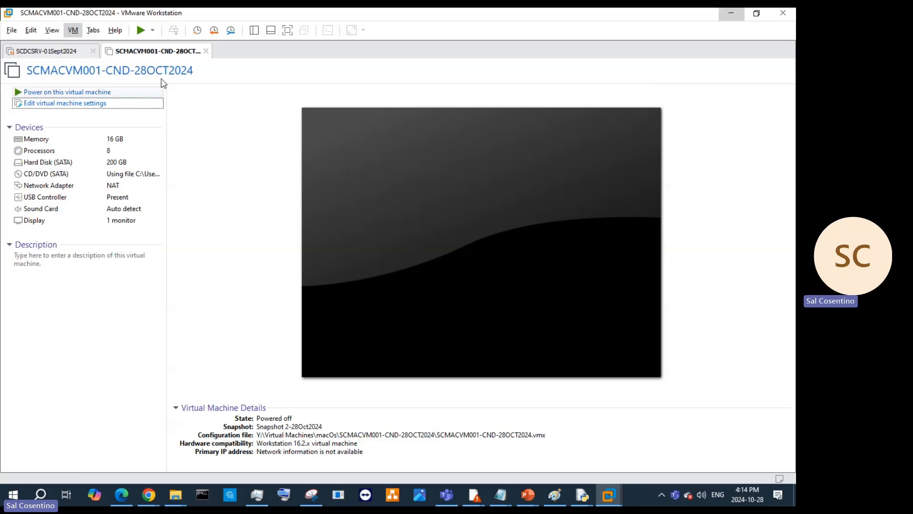
right_click(149, 51)
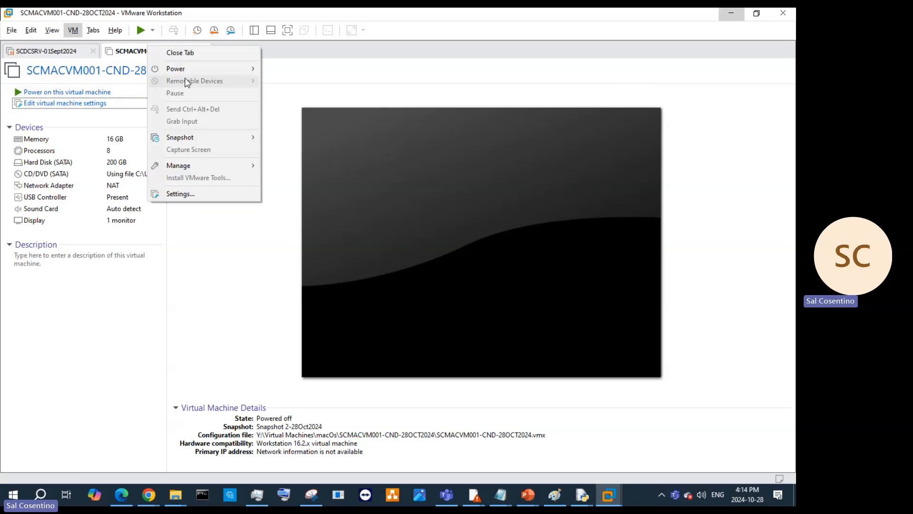
left_click(76, 31)
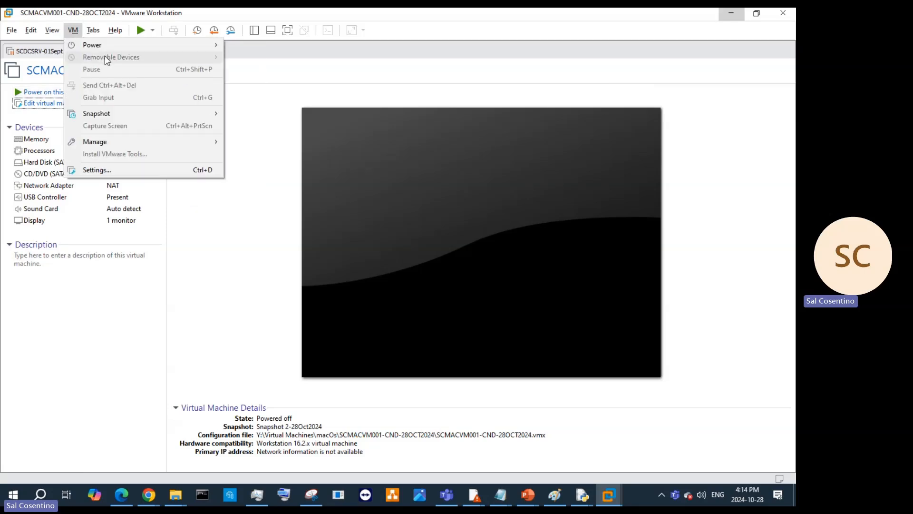
mouse_move(123, 45)
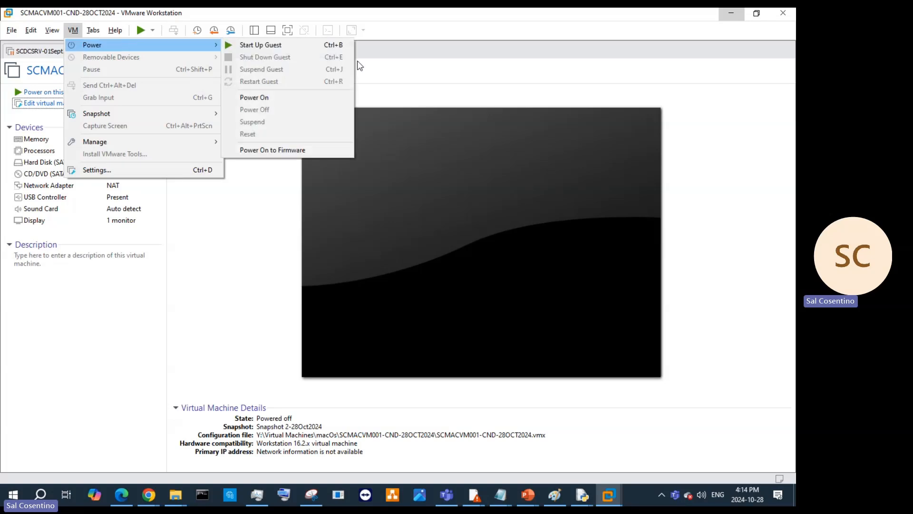
left_click(295, 47)
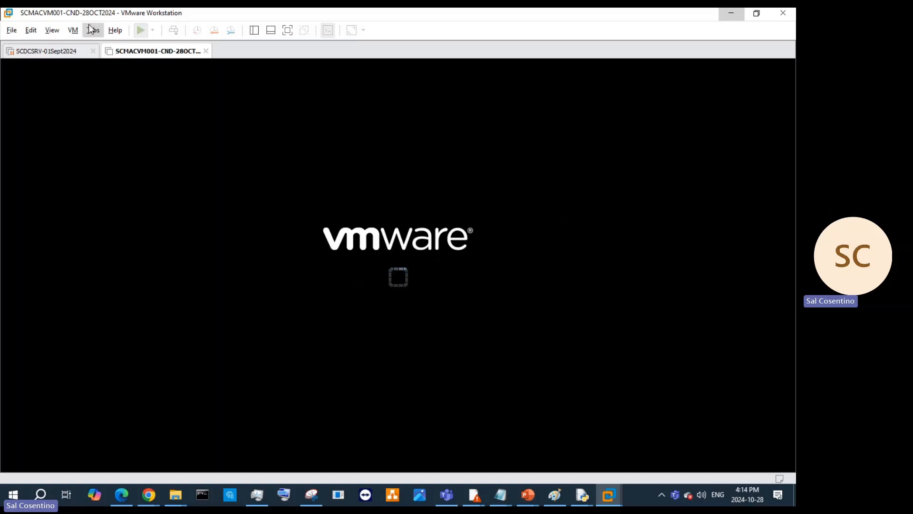
left_click(89, 33)
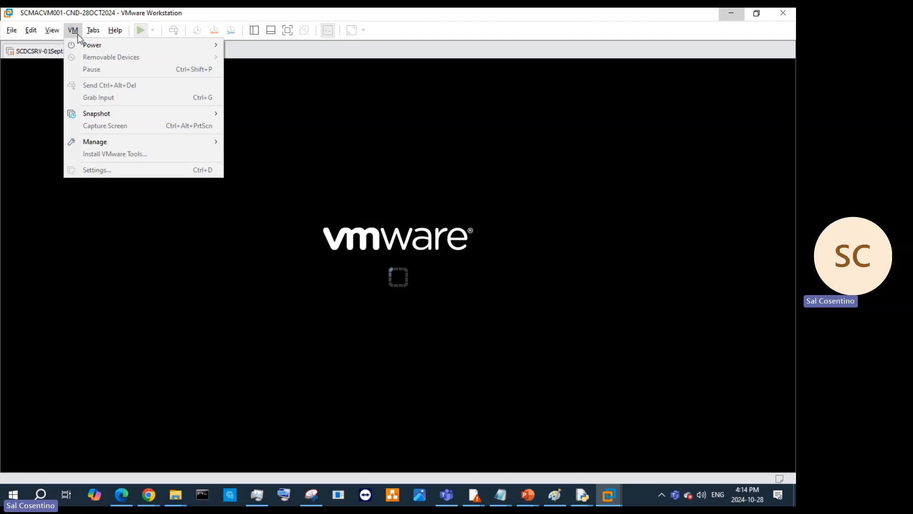
left_click(399, 190)
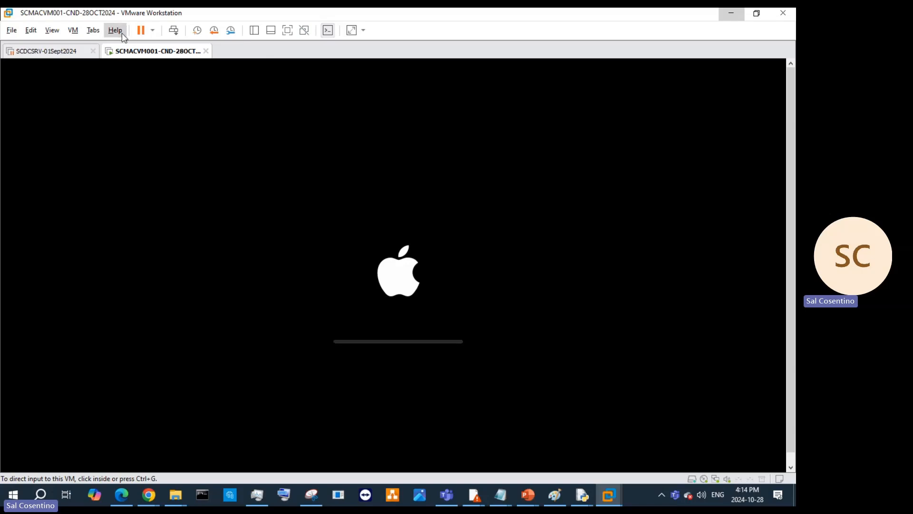
Step: Close the open menus and restore the VMware window from maximized to a smaller size
mouse_move(500, 494)
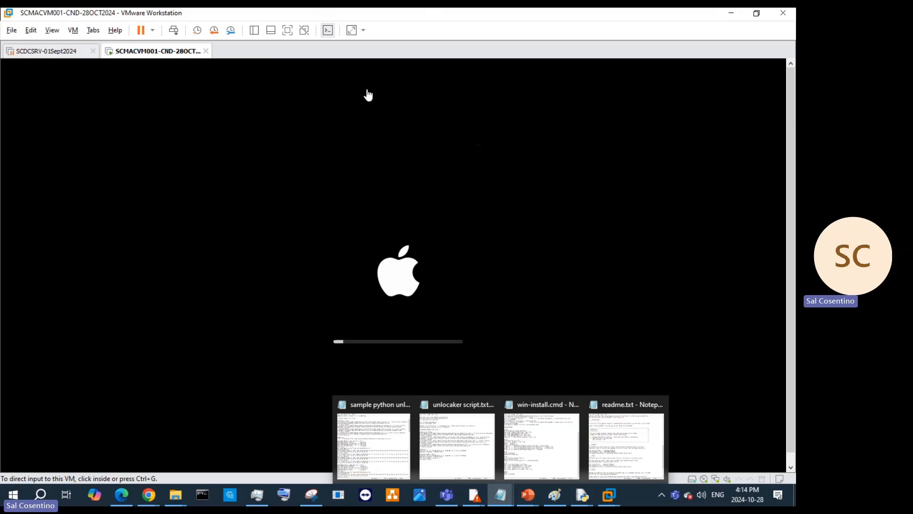
left_click(73, 30)
mouse_move(26, 35)
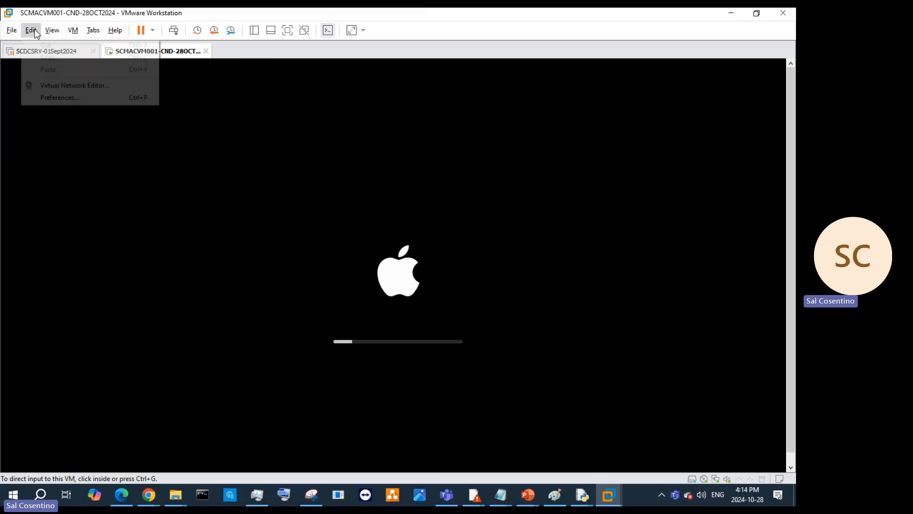
key("Escape")
double_click(194, 16)
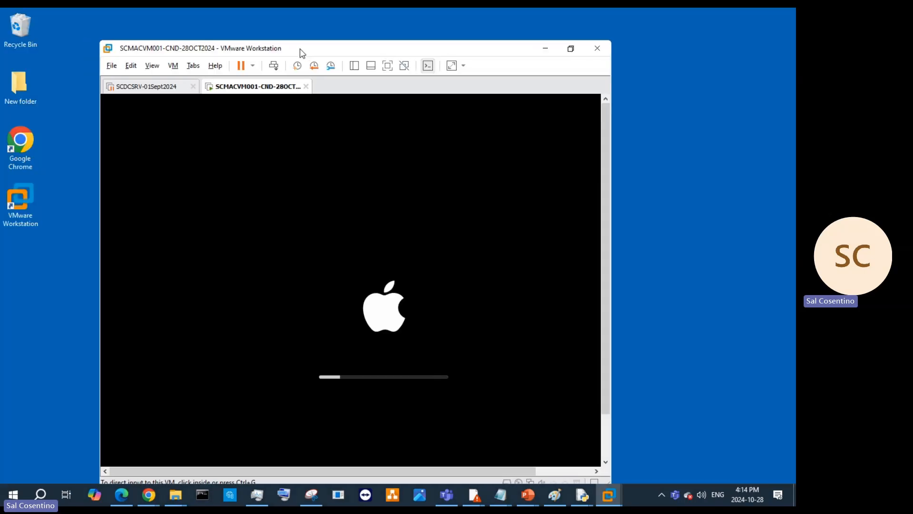
Step: Browse the File, View and Edit menus, briefly showing then hiding the virtual machine library
left_click(110, 65)
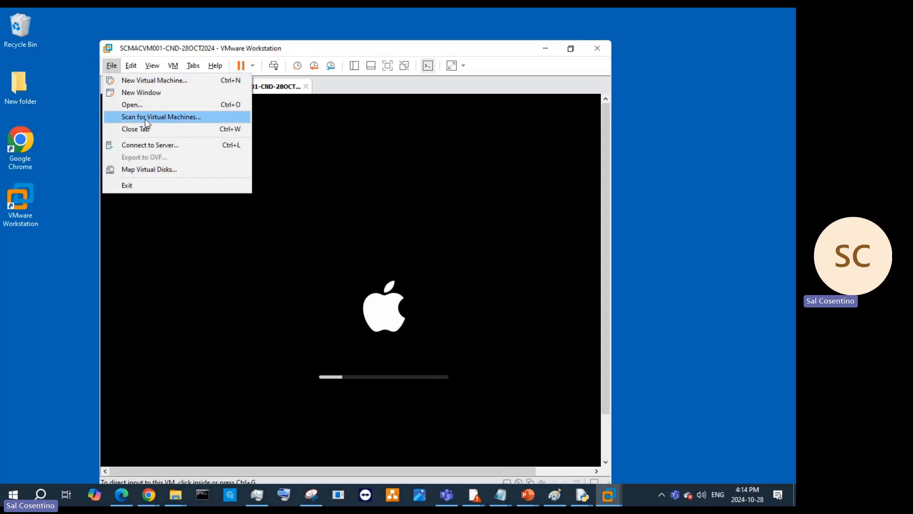
mouse_move(173, 65)
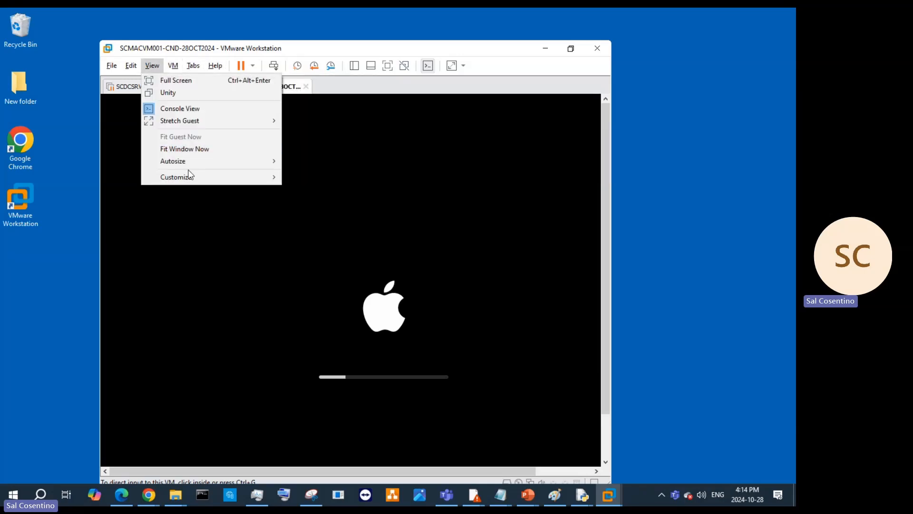
mouse_move(198, 178)
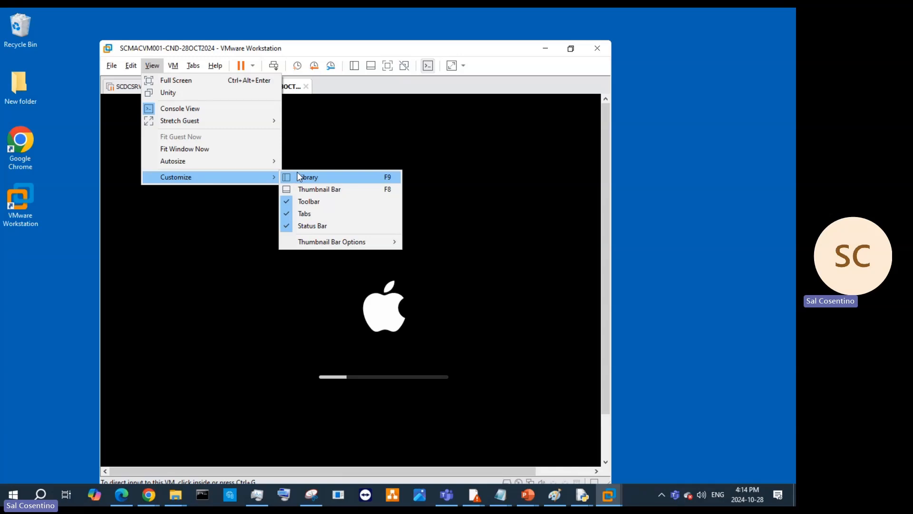
mouse_move(358, 244)
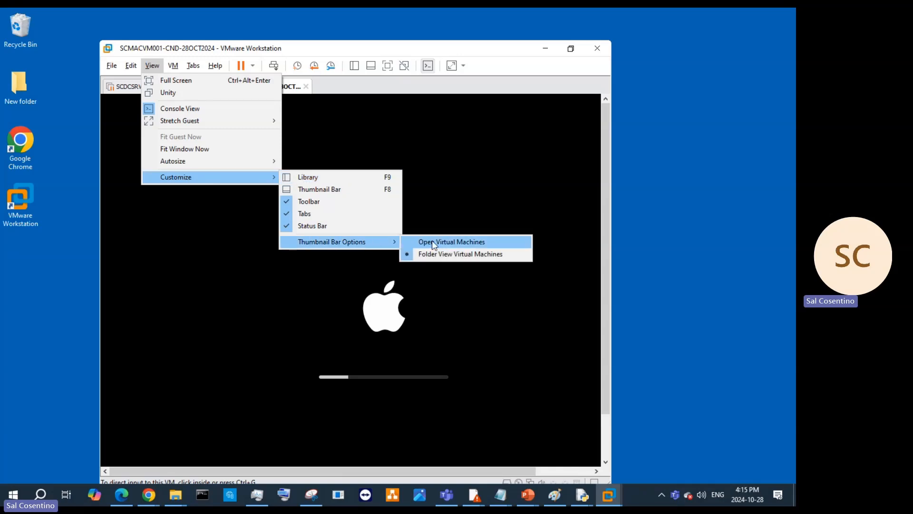
left_click(288, 181)
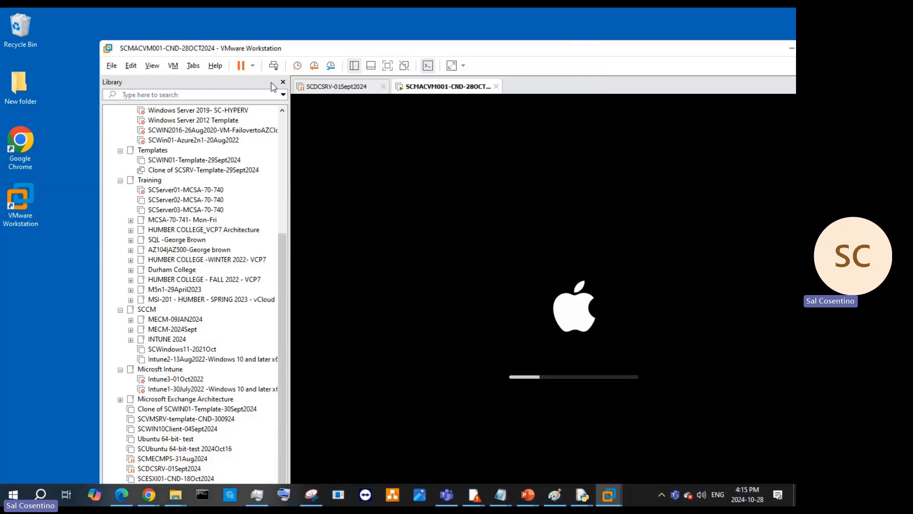
left_click(284, 86)
left_click(131, 66)
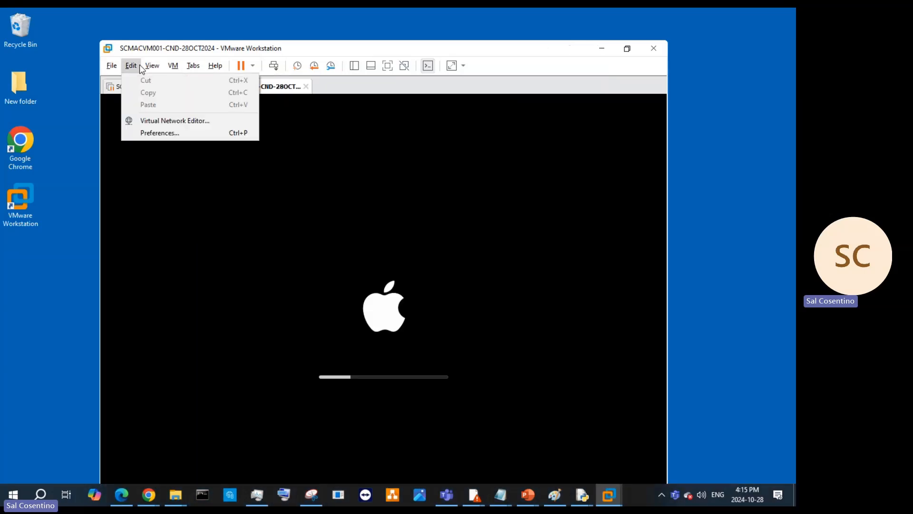
mouse_move(157, 69)
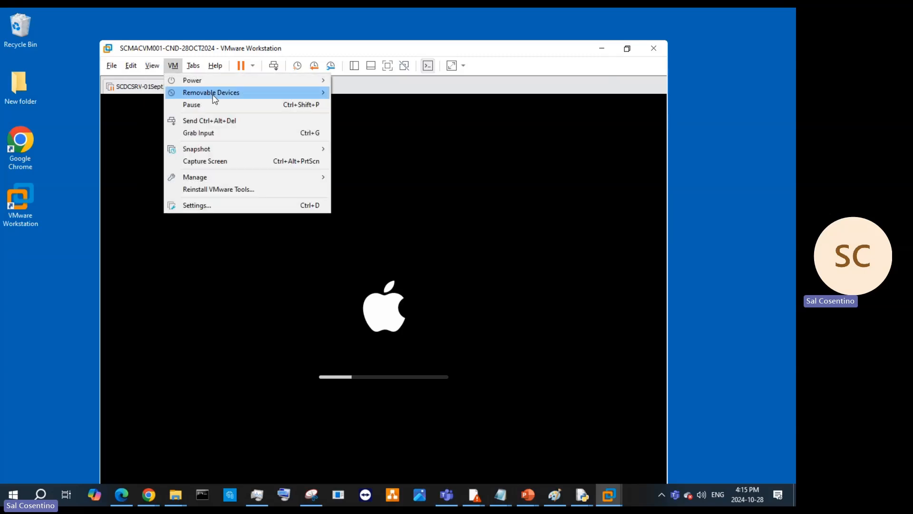
Step: Open the Network Adapter settings, confirm Connected and NAT are selected, and close with OK
mouse_move(213, 98)
mouse_move(370, 103)
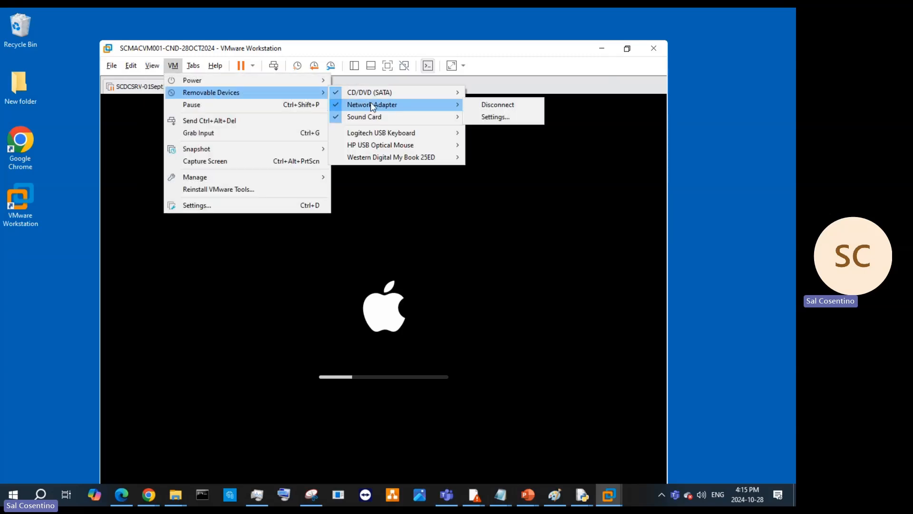
left_click(520, 118)
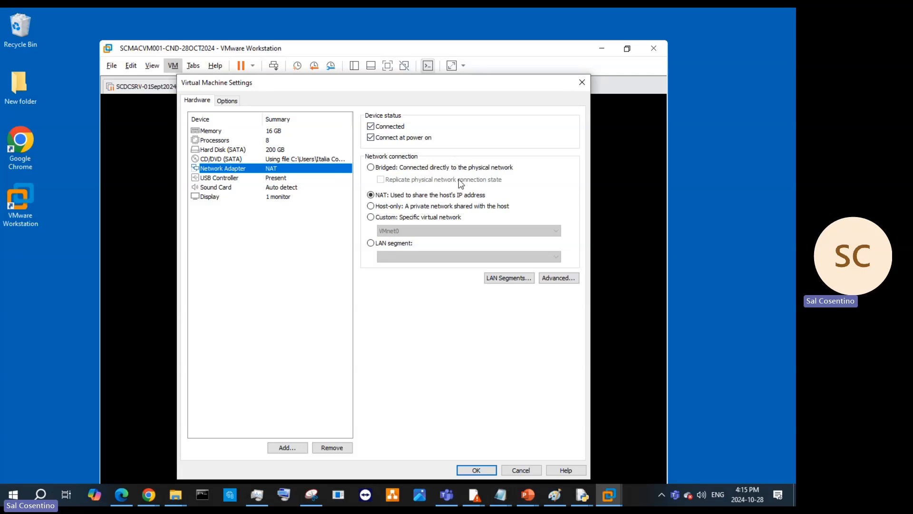
left_click(487, 471)
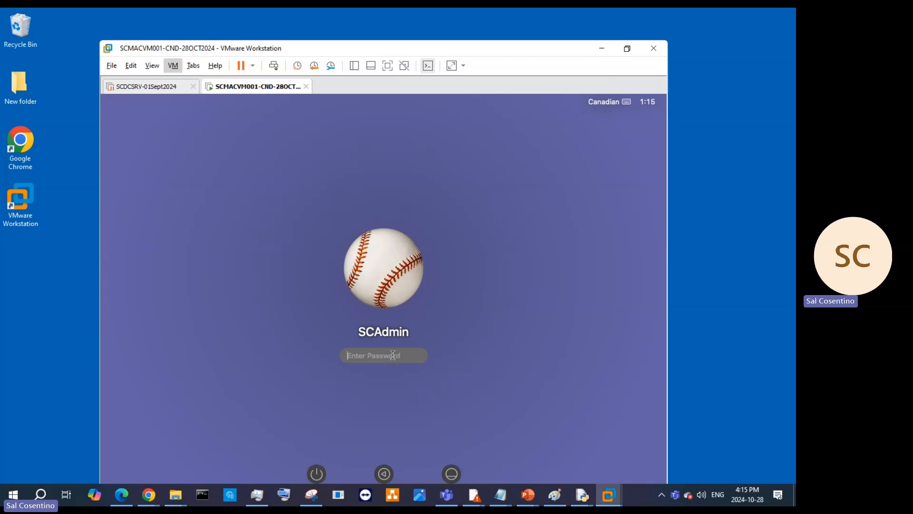
Step: Log in to macOS with the account password, maximize VMware, and ignore the problem-restart report
type("••••••••••••••")
key("Return")
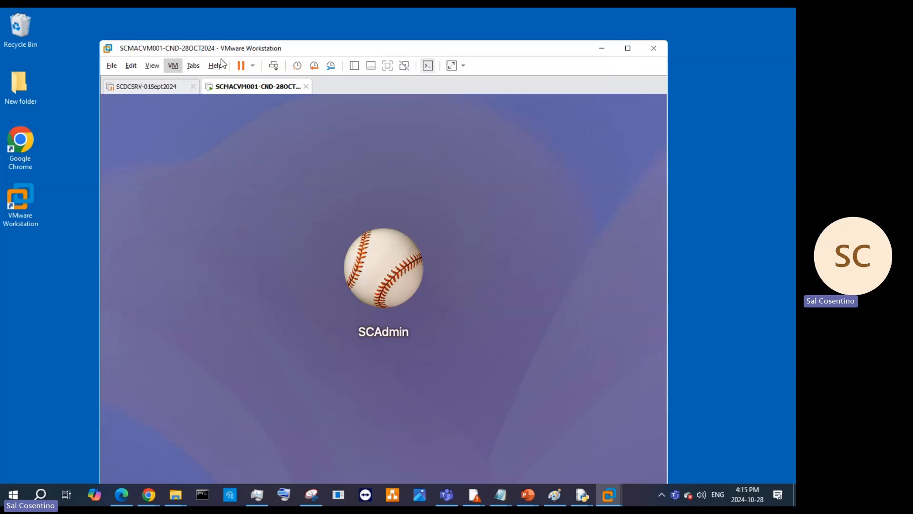
left_click(173, 65)
mouse_move(186, 93)
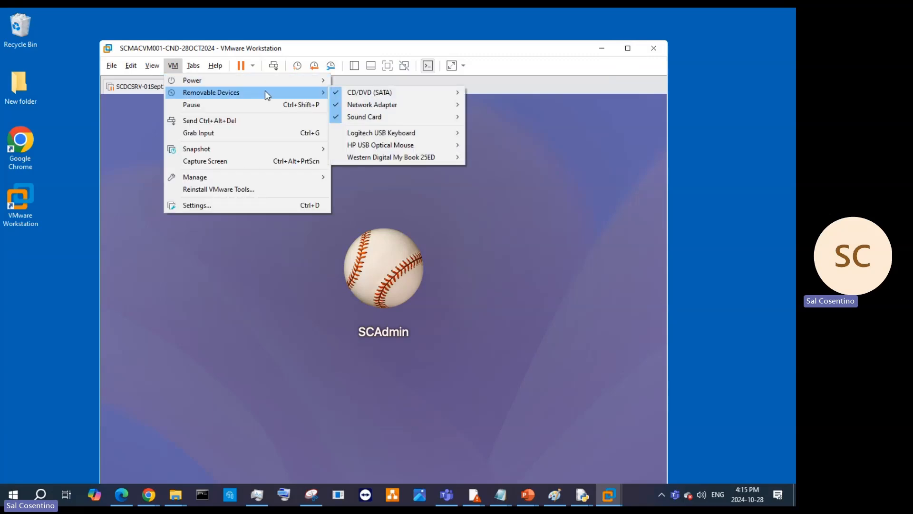
mouse_move(375, 103)
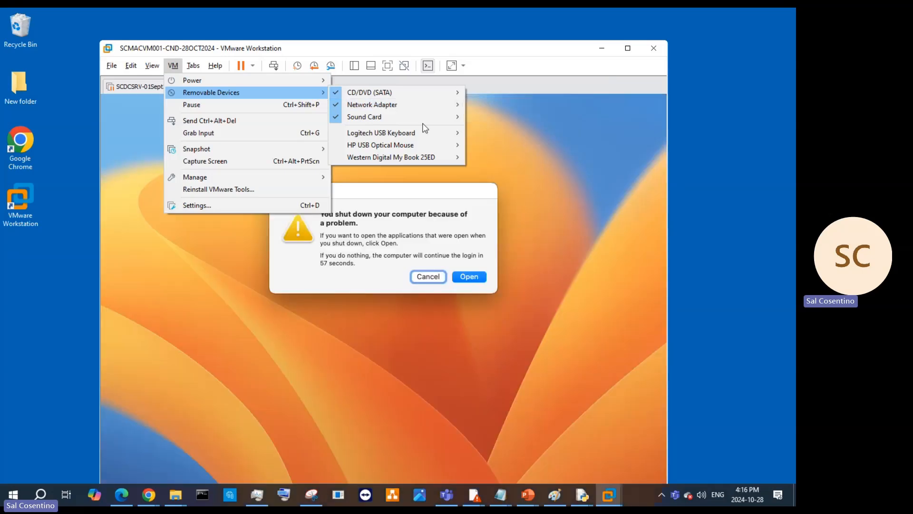
mouse_move(435, 114)
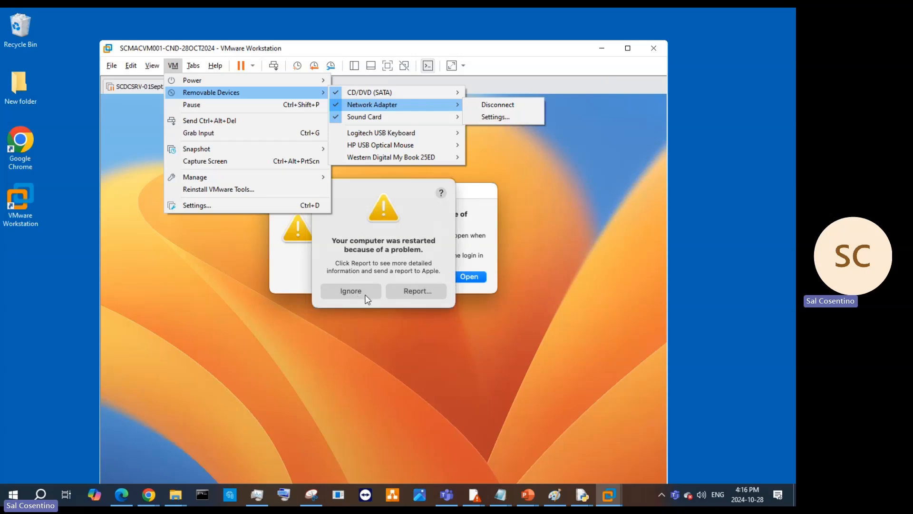
left_click(363, 290)
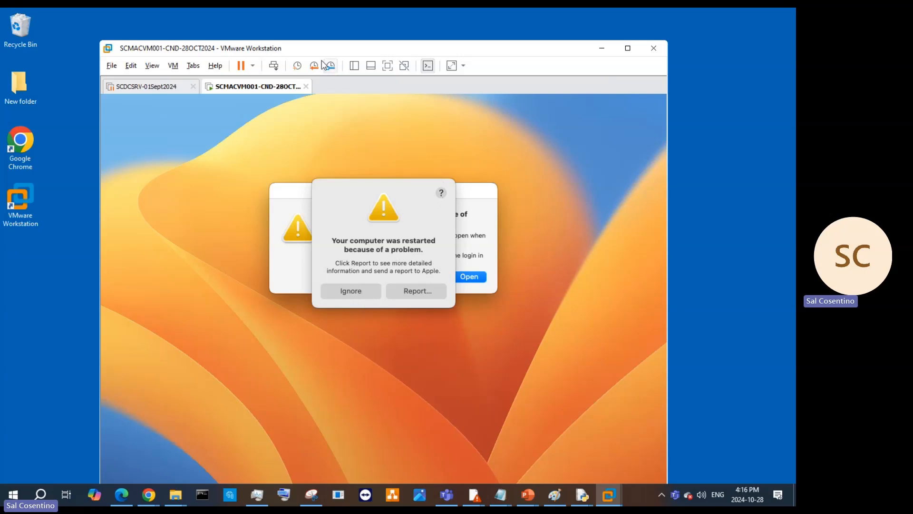
left_click(627, 48)
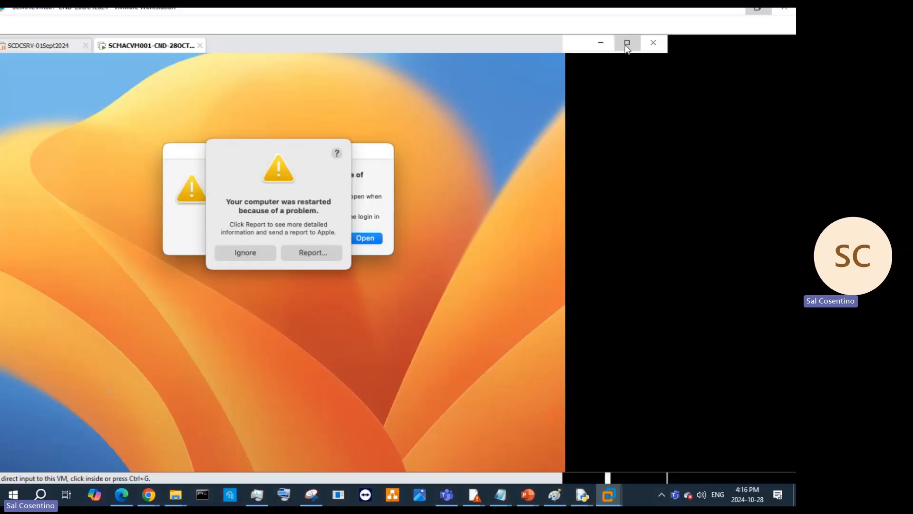
left_click(374, 254)
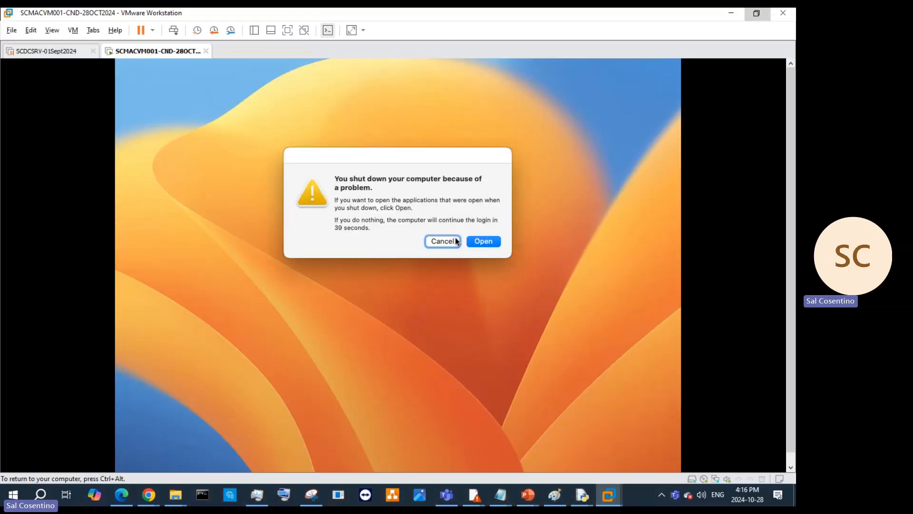
Step: Dismiss the 'shut down because of a problem' warning to reach the Finder desktop
left_click(485, 244)
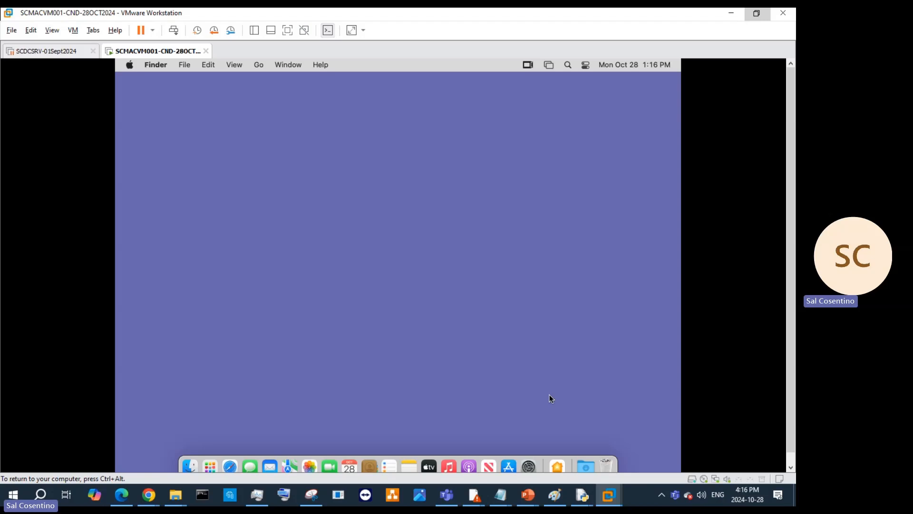
Step: Show Ethernet in System Settings > Network: Connected, Using DHCP, IP 192.168.44.128
left_click(529, 467)
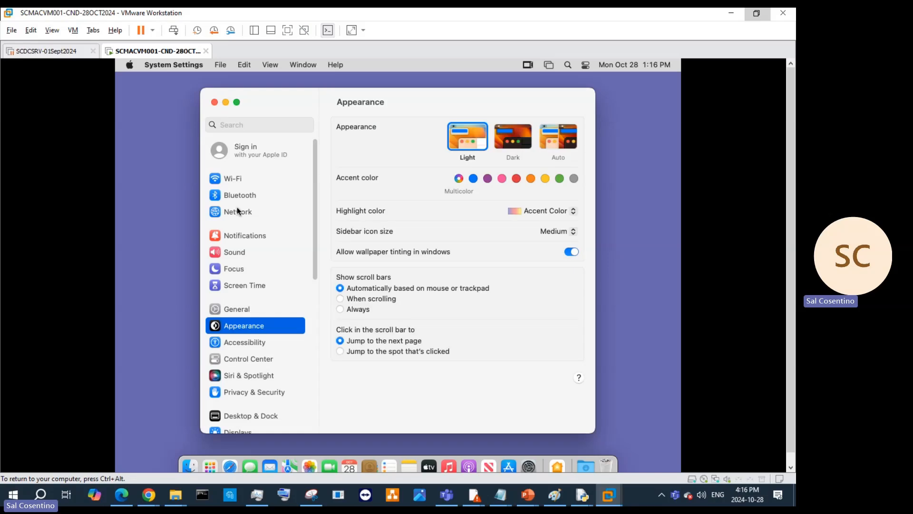
left_click(241, 209)
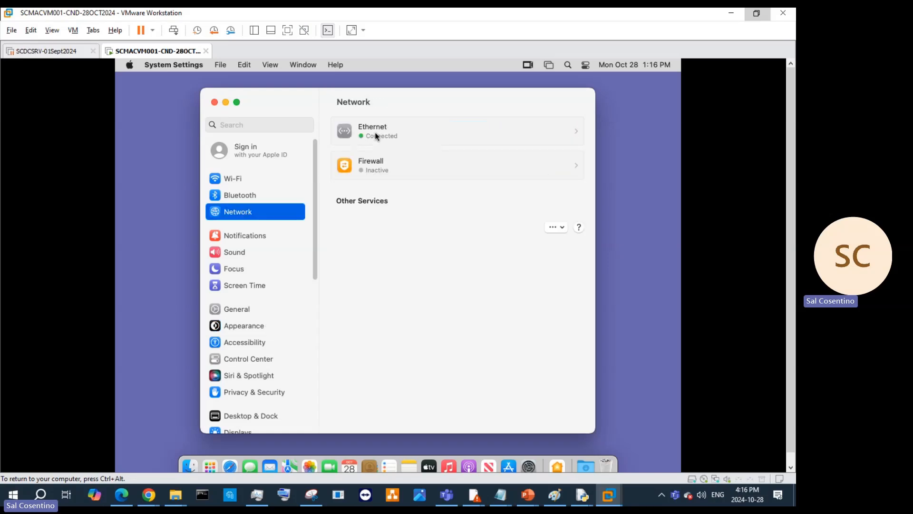
left_click(376, 133)
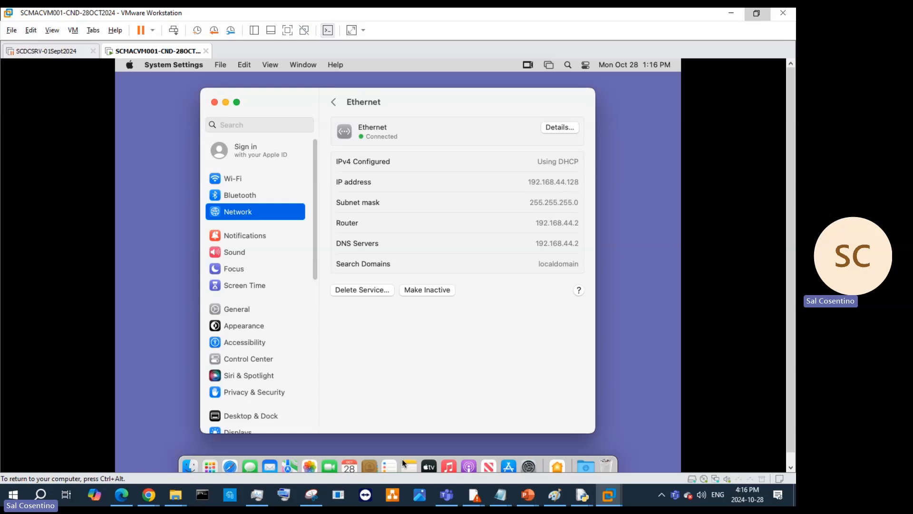
left_click(270, 465)
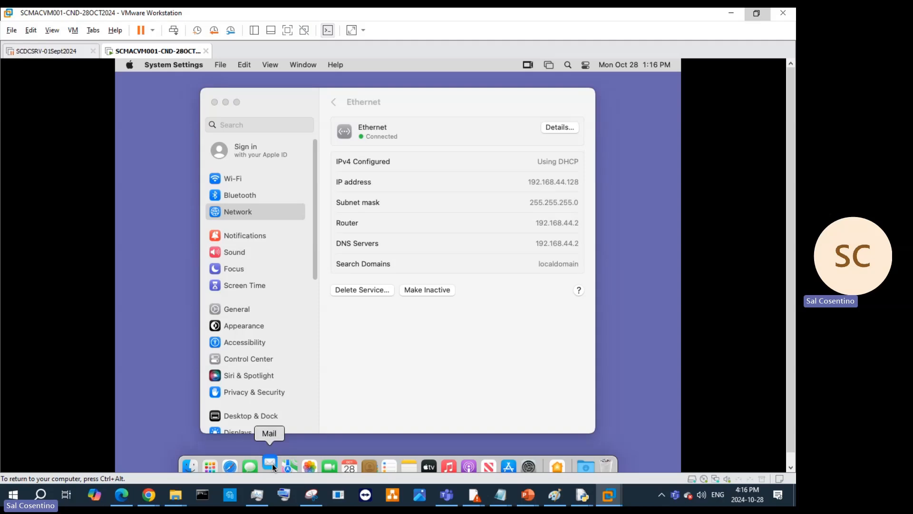
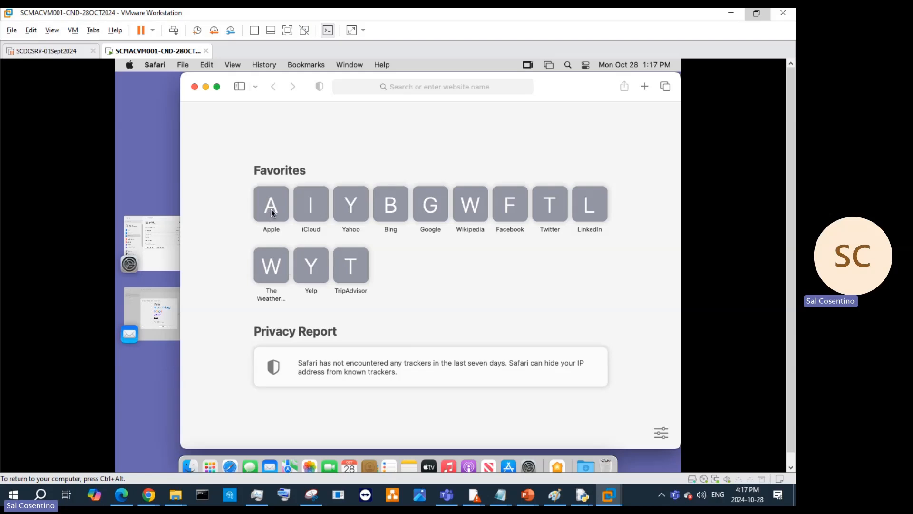
Step: Load apple.com in Safari, review the VM's network adapter settings without changes, and launch the App Store
left_click(272, 209)
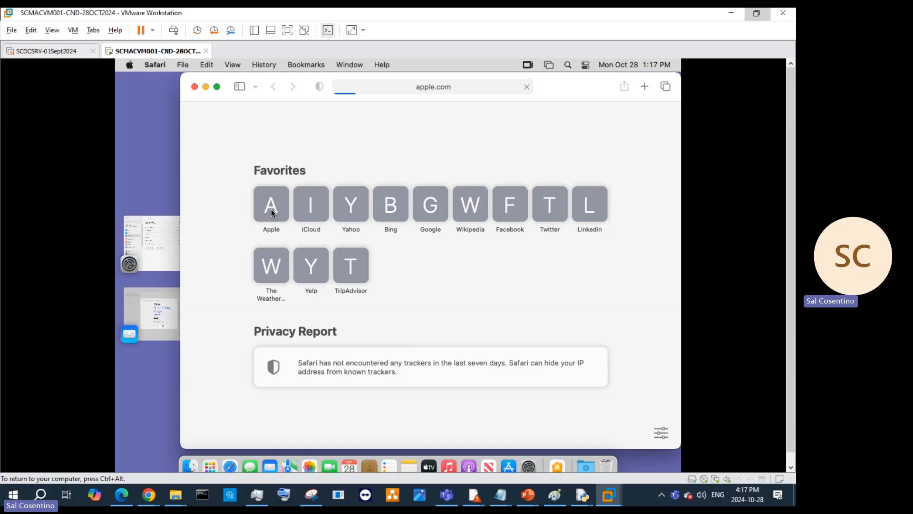
left_click(72, 30)
mouse_move(221, 60)
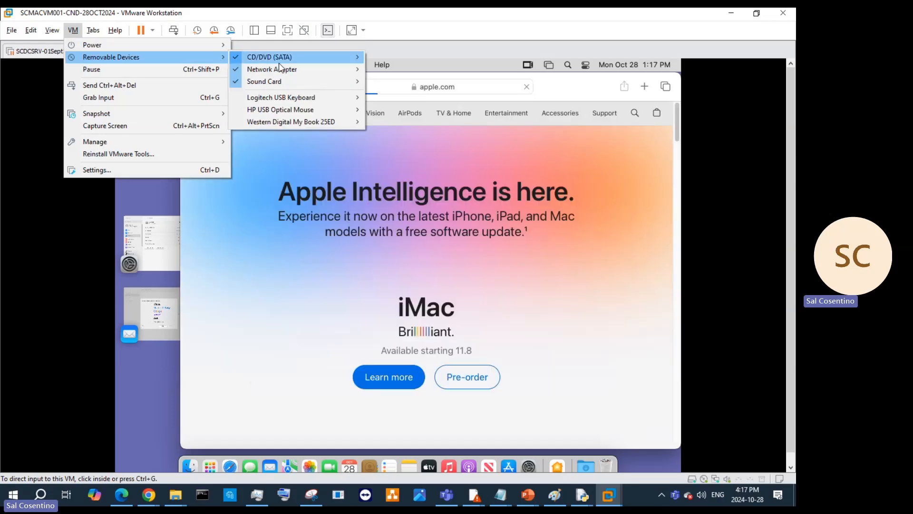
mouse_move(288, 71)
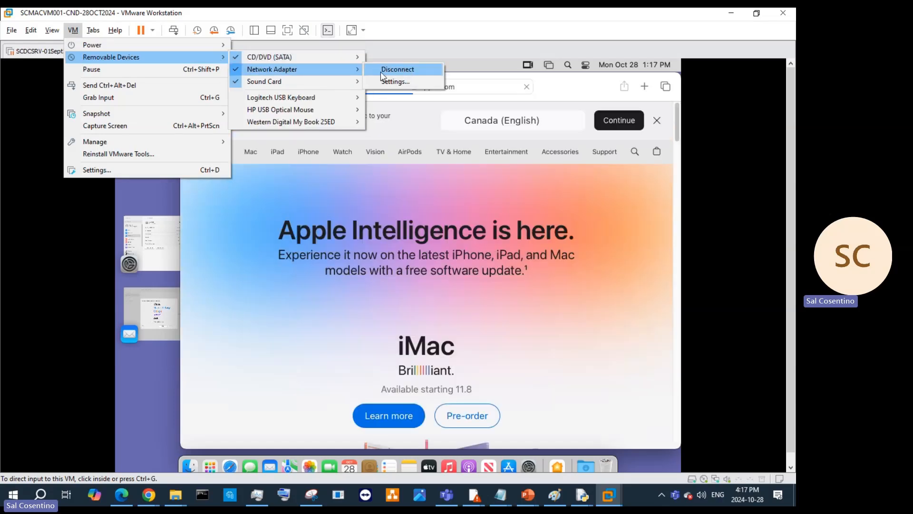
left_click(396, 82)
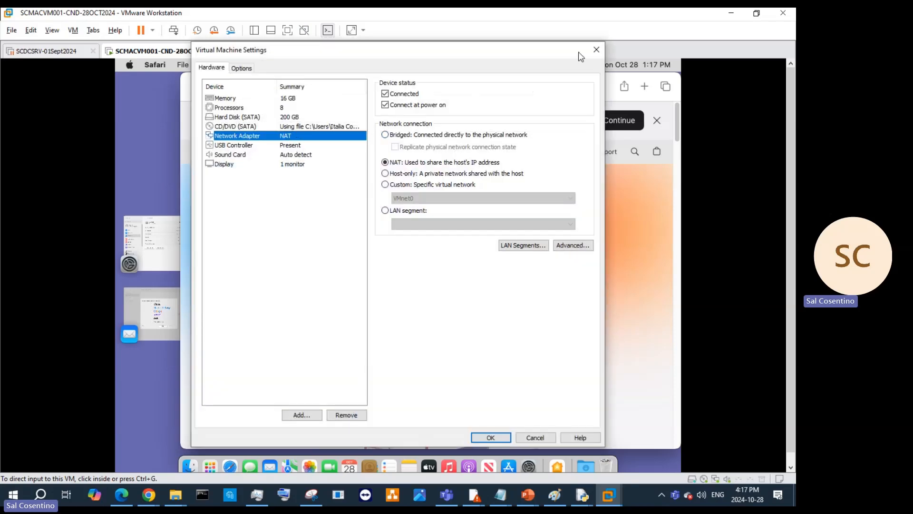
left_click(597, 50)
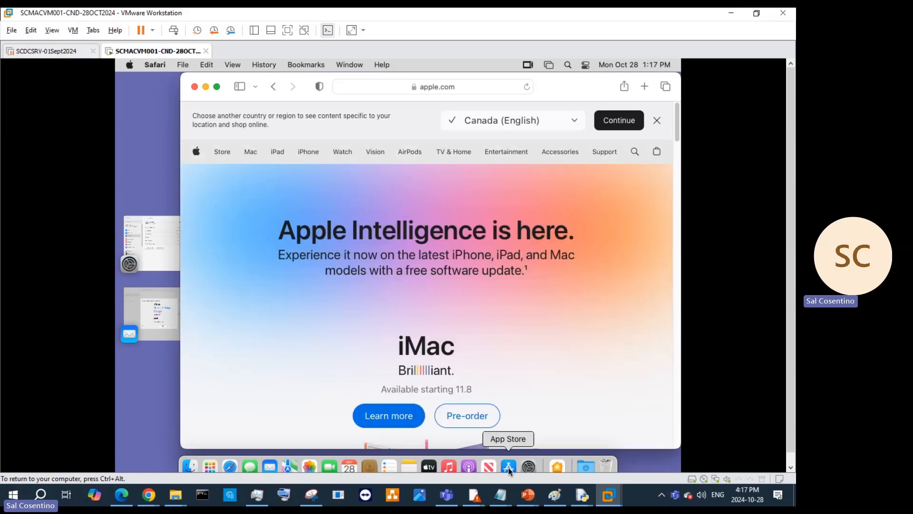
left_click(508, 467)
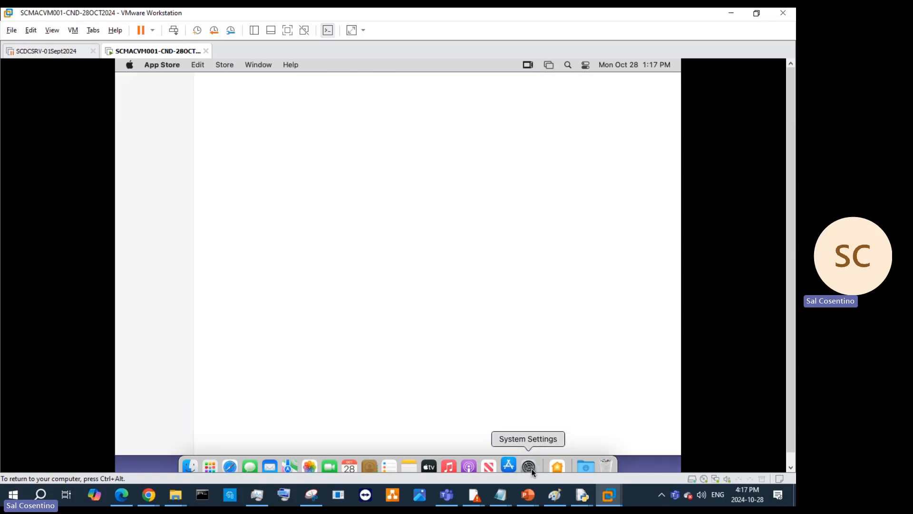
Step: Bring the App Store window forward, dismiss its welcome message, and move it so the sidebar shows
left_click(530, 467)
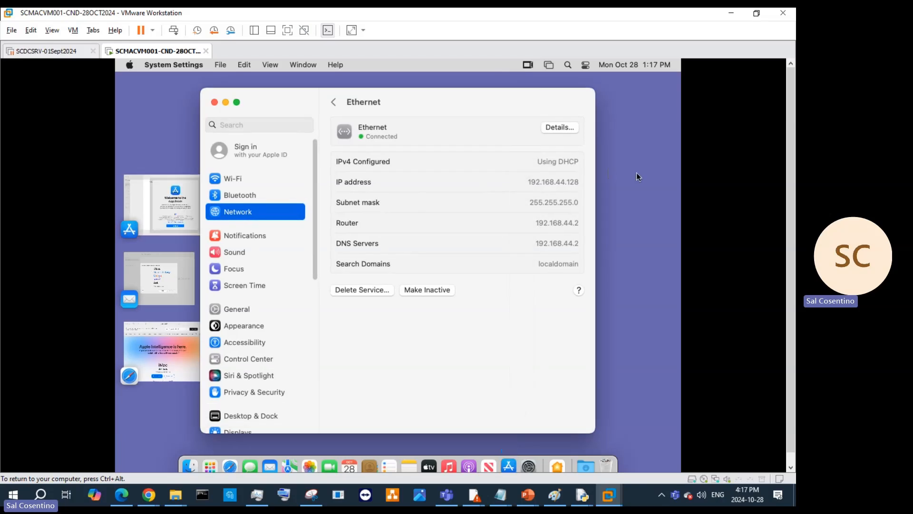
left_click(636, 176)
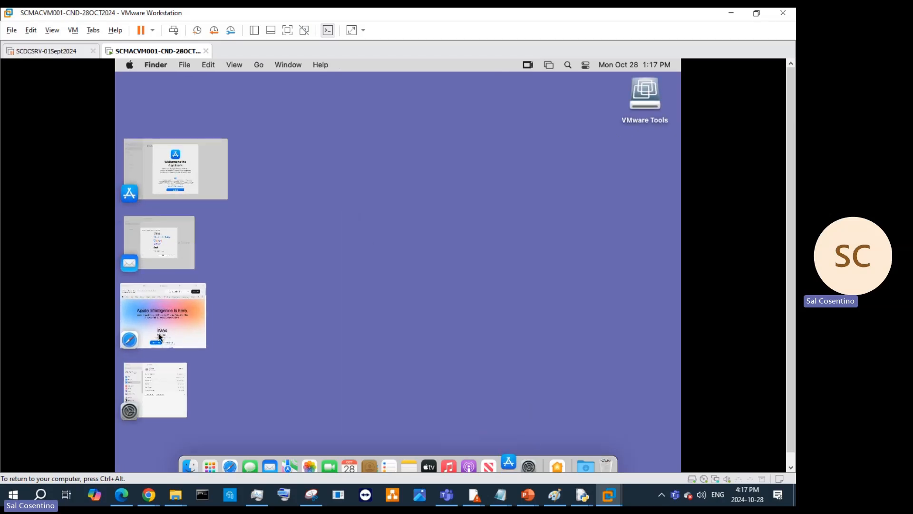
left_click(159, 180)
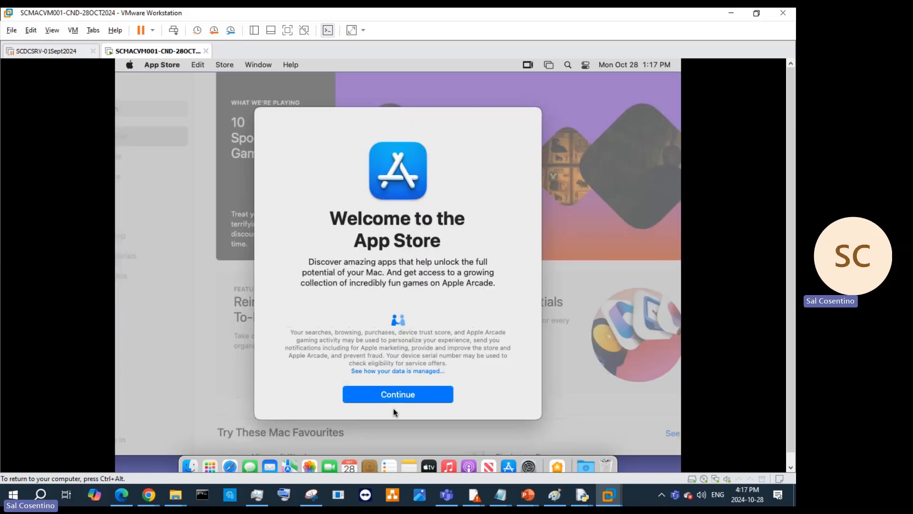
left_click(405, 393)
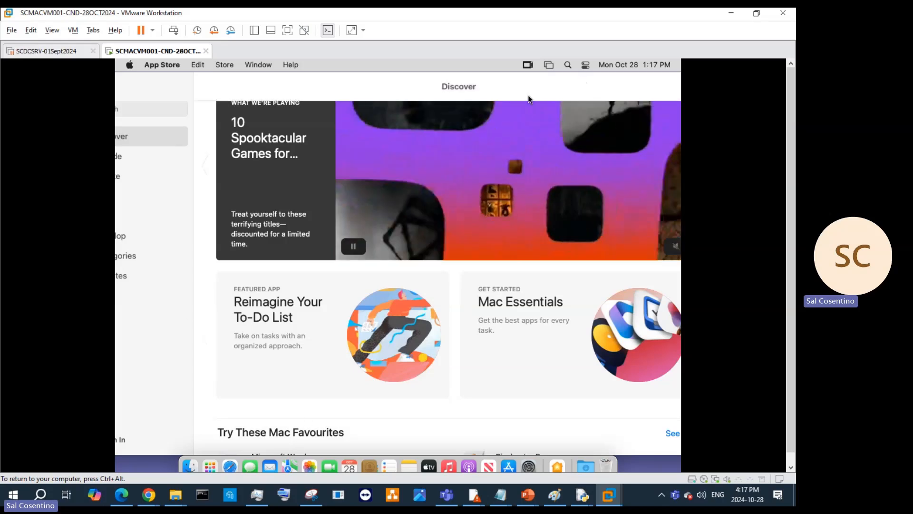
left_click_drag(528, 95, 602, 105)
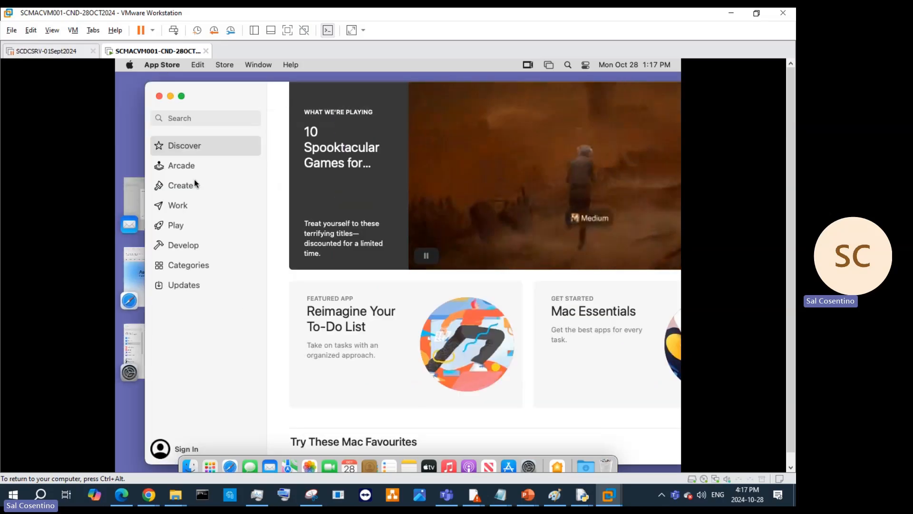
Step: Search the App Store for 'company portal', then start creating a new Apple Account from Sign In
left_click(202, 118)
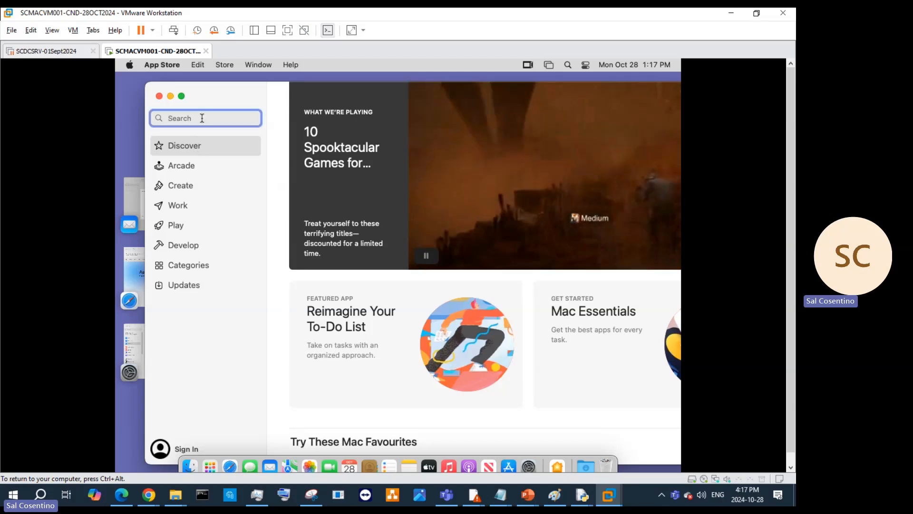
type("compa")
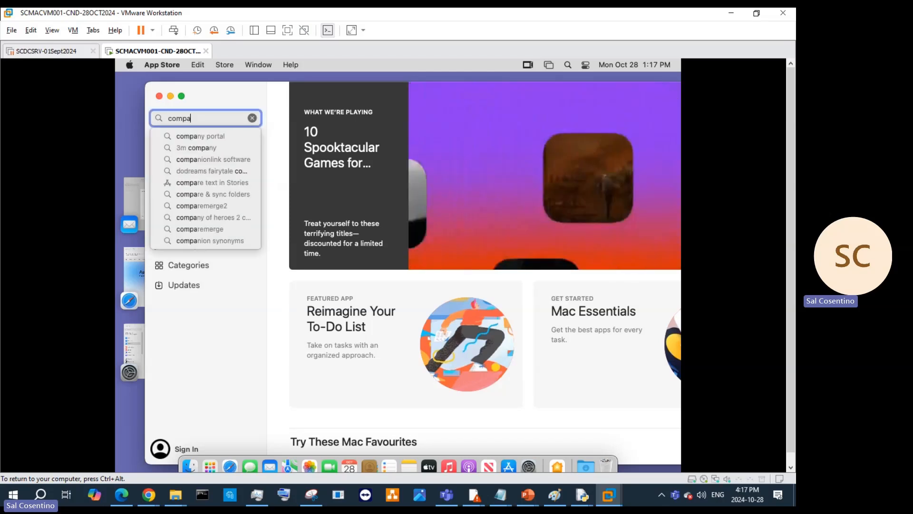
type("n")
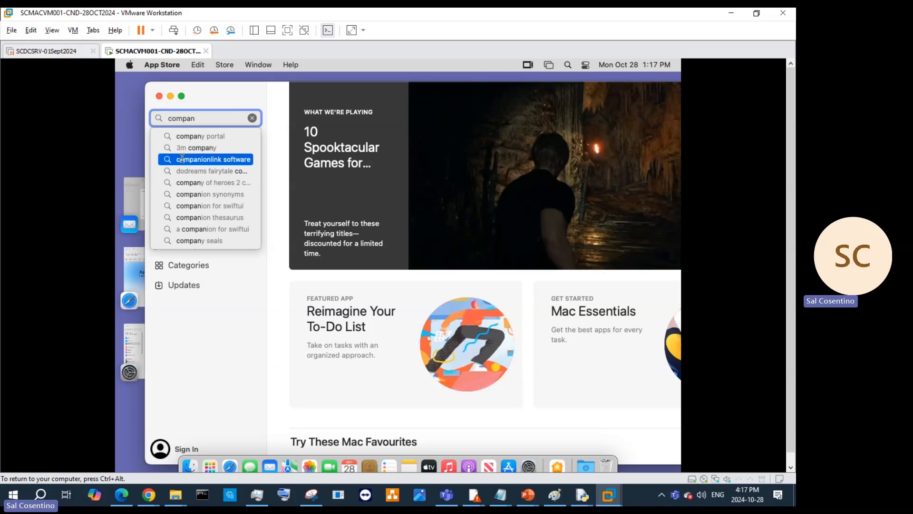
left_click(203, 137)
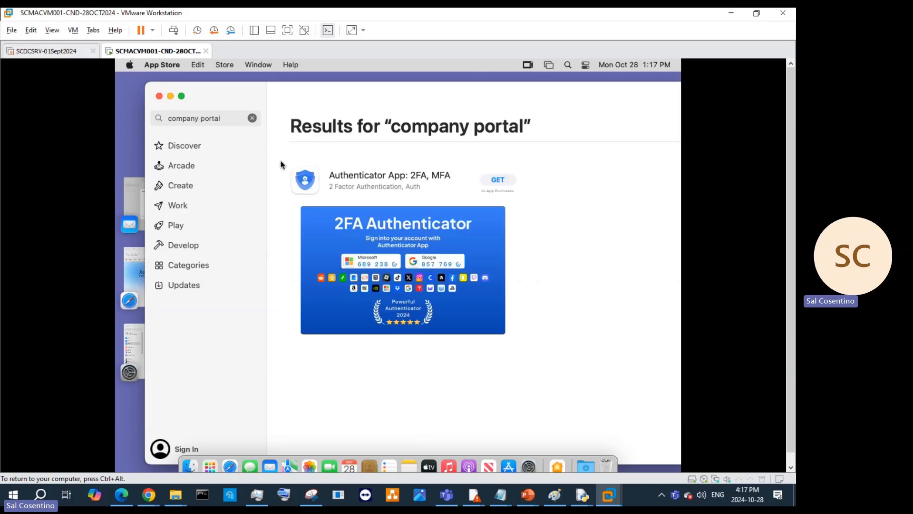
left_click(224, 118)
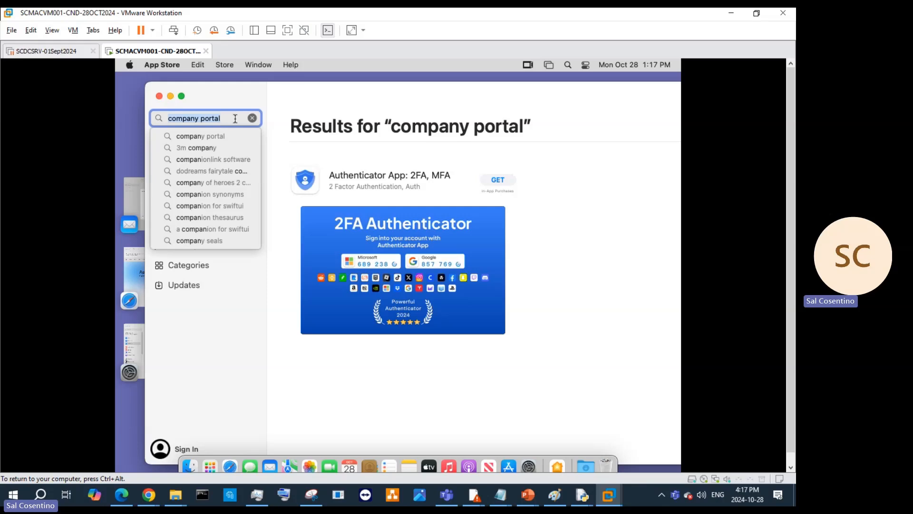
left_click(235, 118)
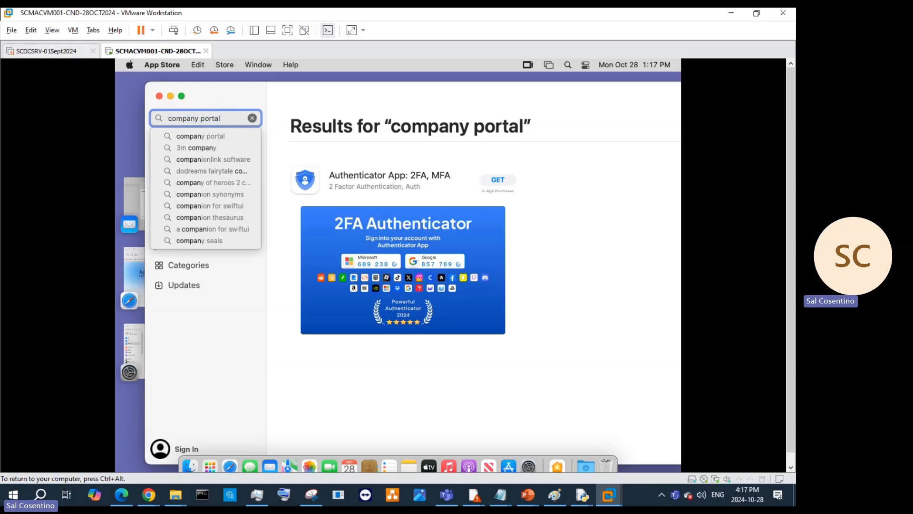
key("Return")
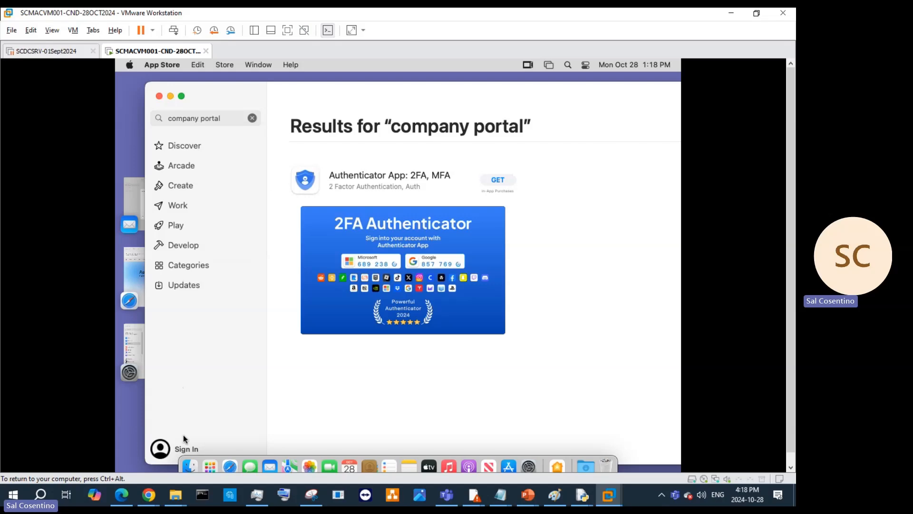
left_click(185, 449)
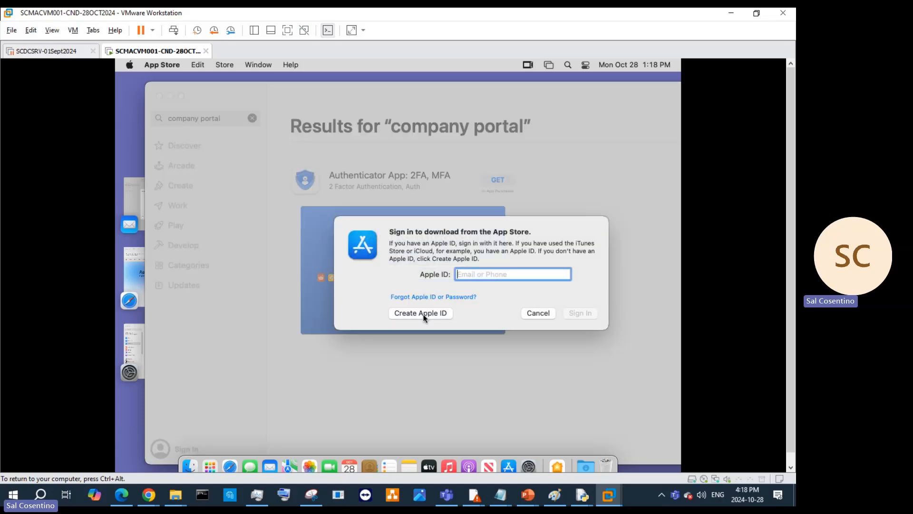
left_click(422, 313)
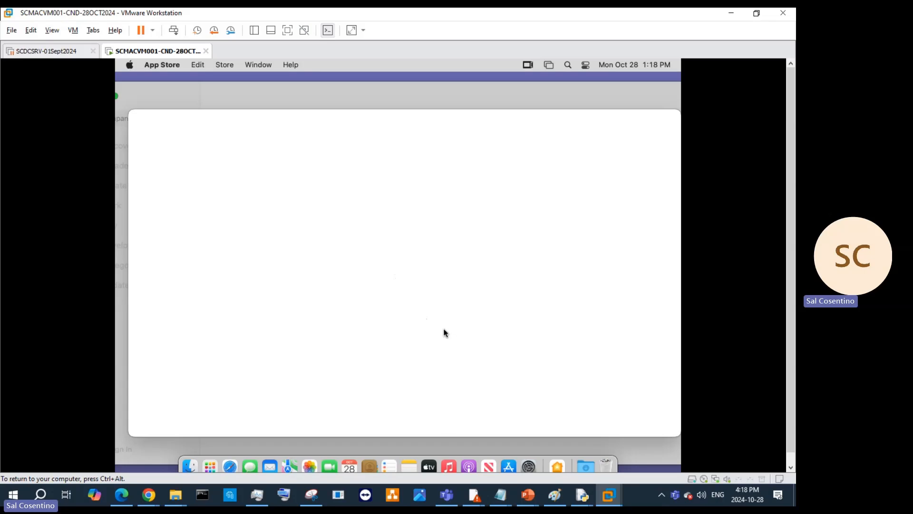
Step: Enter the new account's e-mail address and password, accept the terms, and continue
left_click(360, 182)
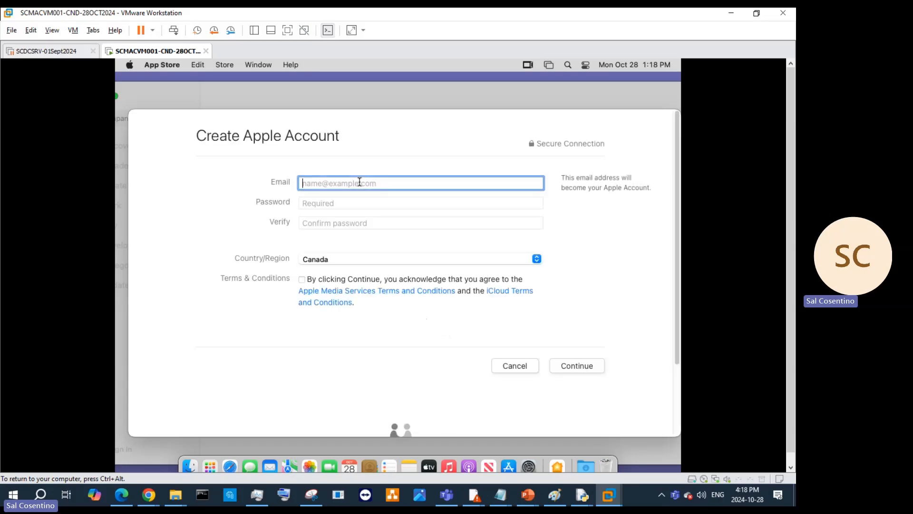
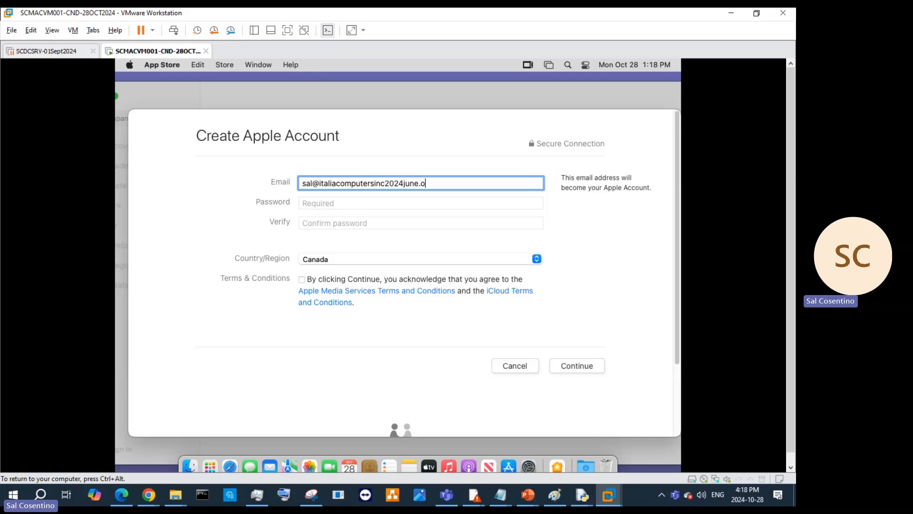
left_click(305, 280)
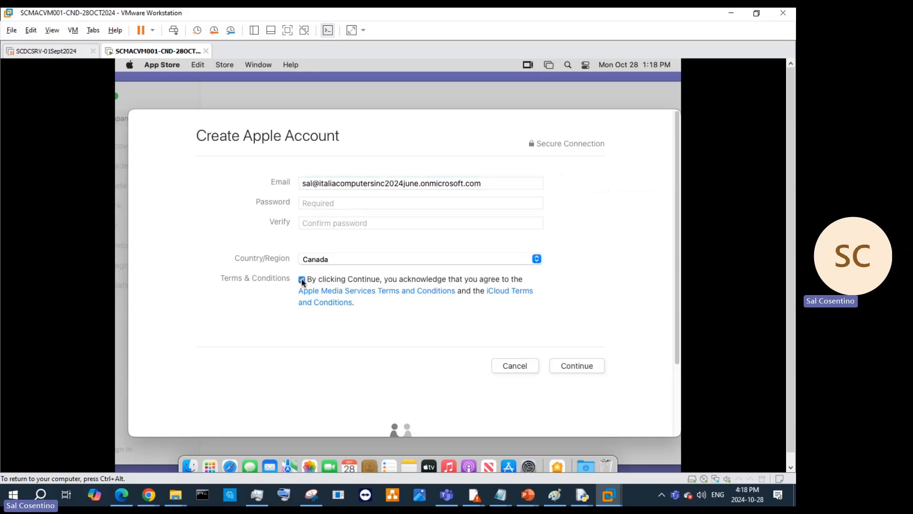
left_click(350, 203)
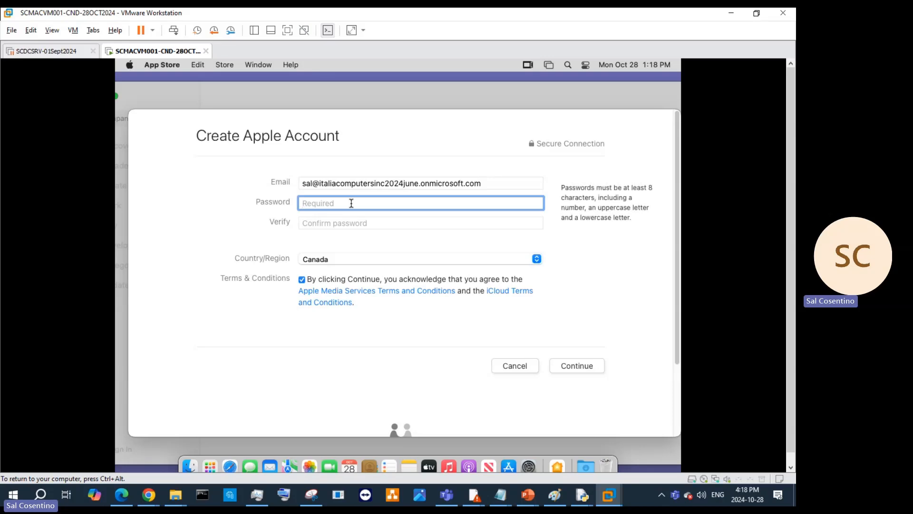
type("***************")
key("Tab")
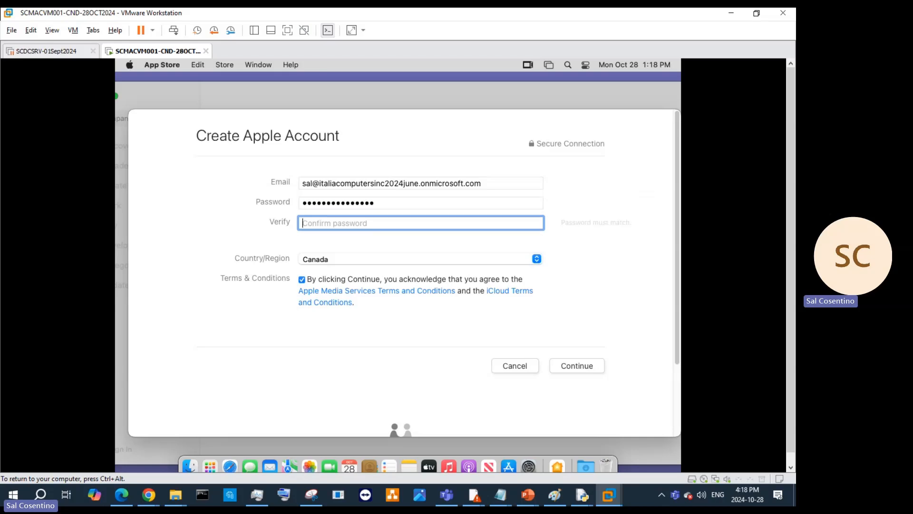
type("*********")
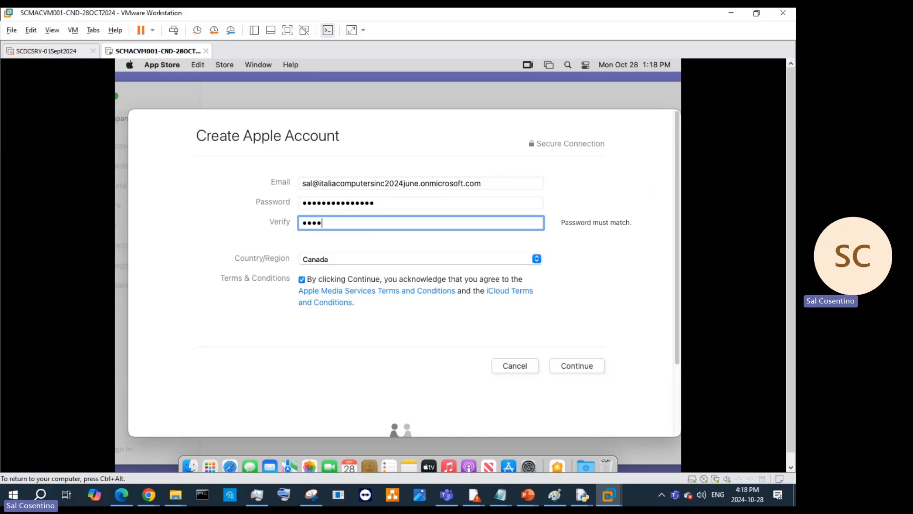
type("******")
left_click(588, 371)
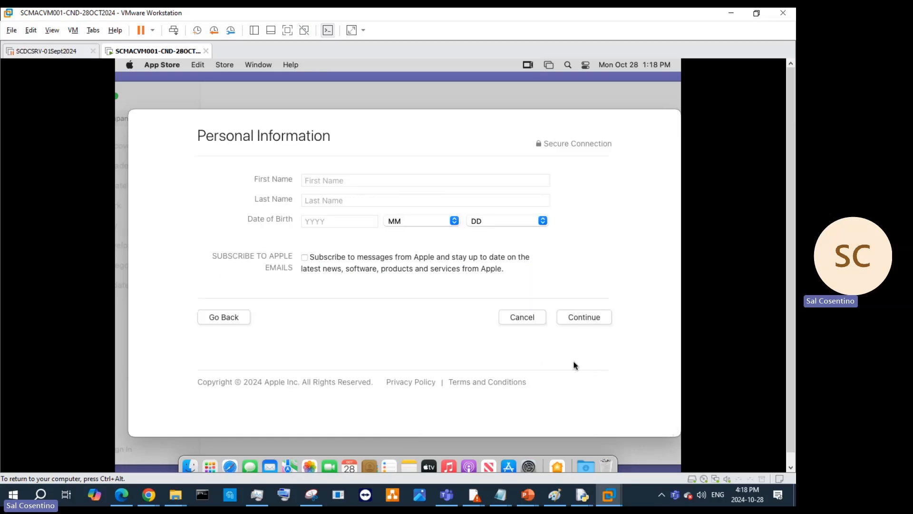
Step: Fill in the first and last name and a birth date of January 1, 1980
left_click(322, 181)
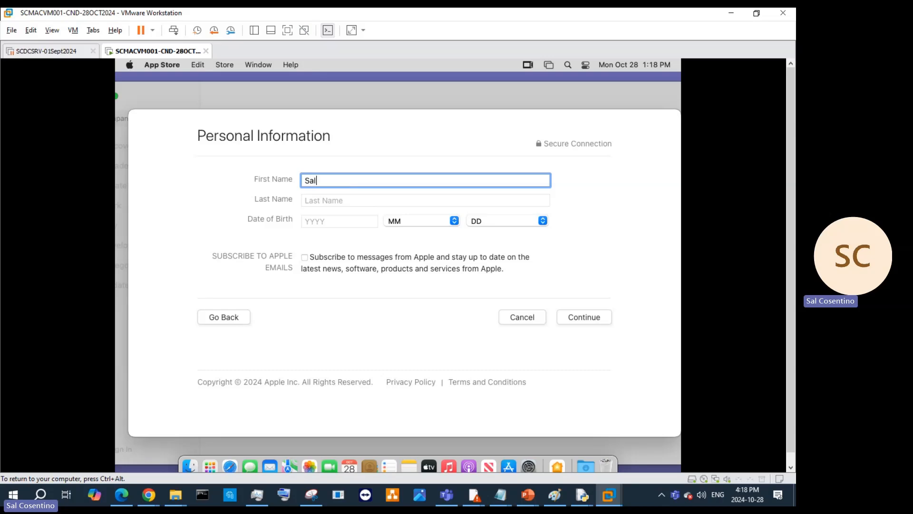
key("Tab")
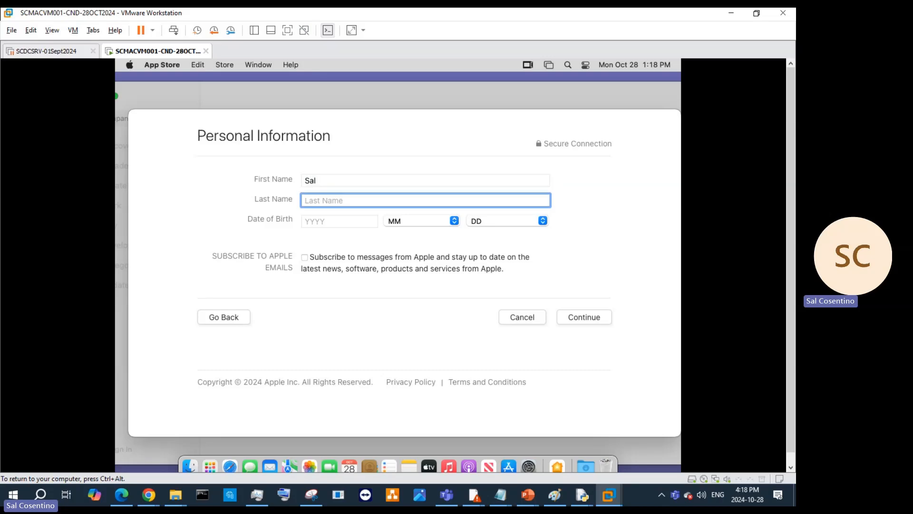
left_click(348, 218)
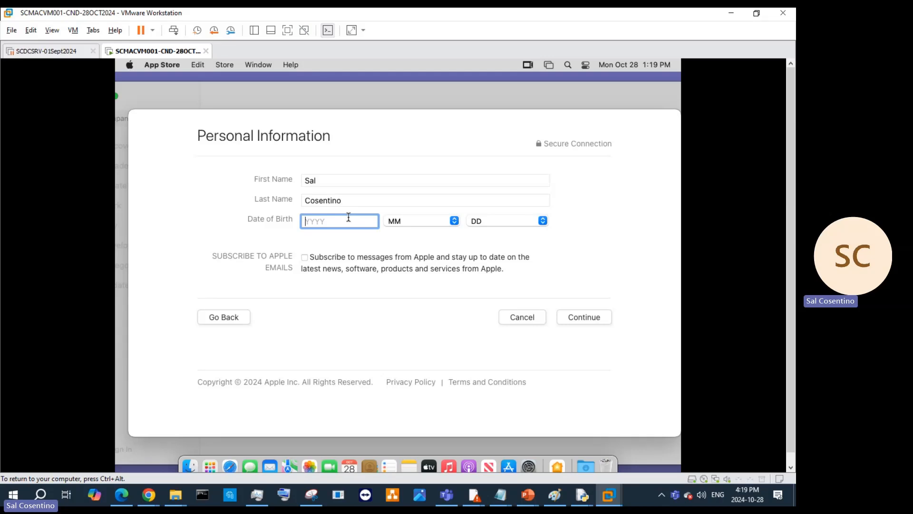
type("1980")
left_click(421, 220)
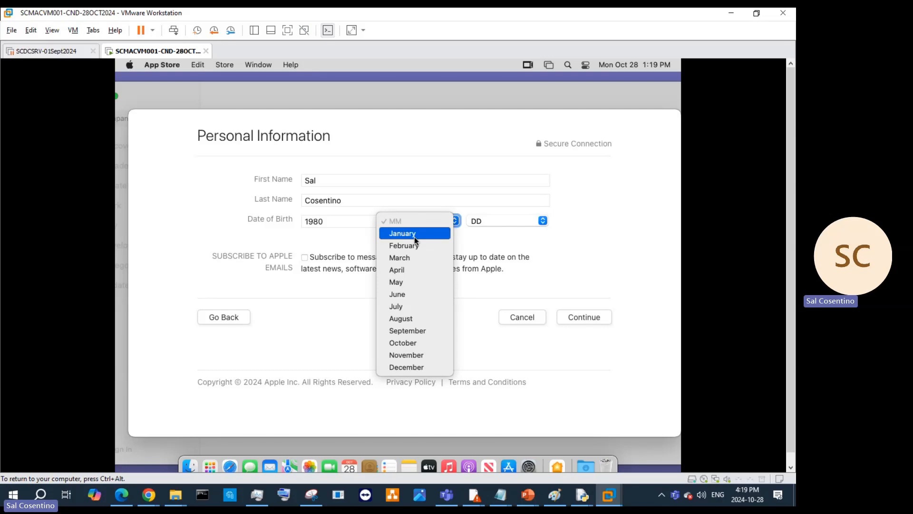
left_click(414, 235)
left_click(500, 221)
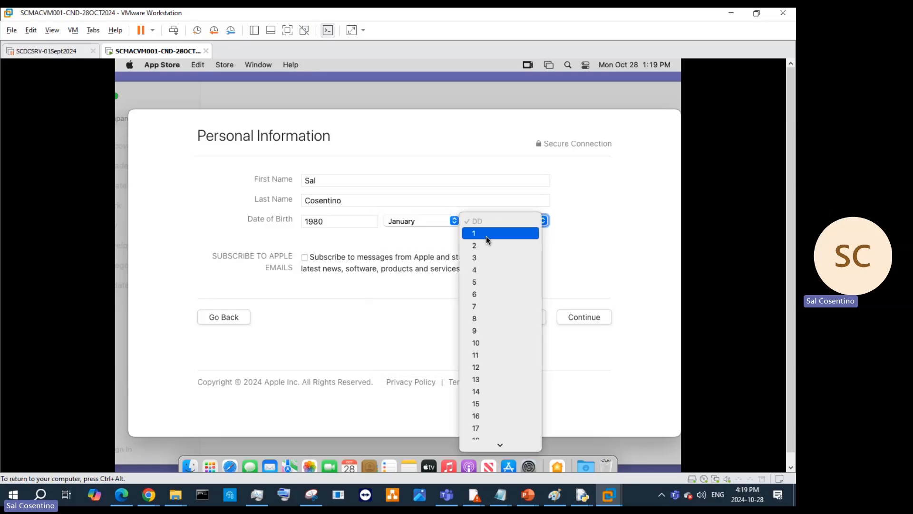
left_click(487, 237)
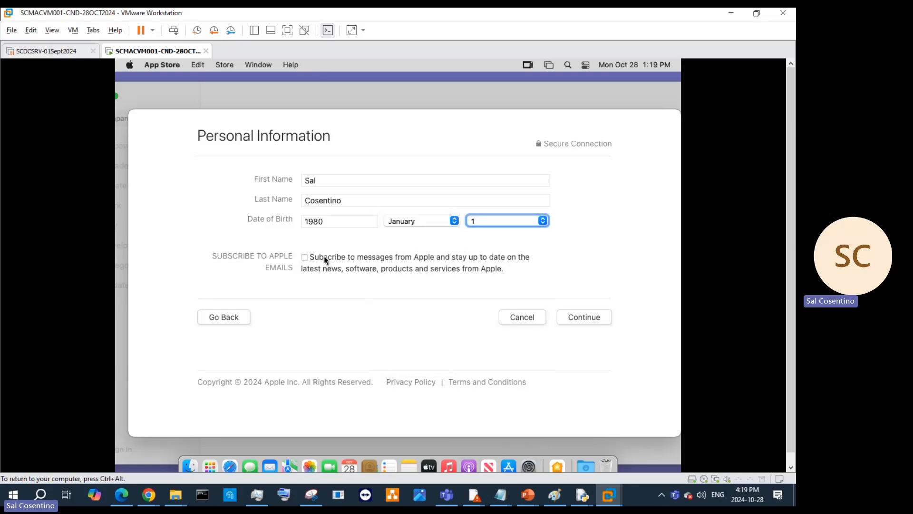
Step: Continue to the payment page and select None as the payment method
left_click(600, 322)
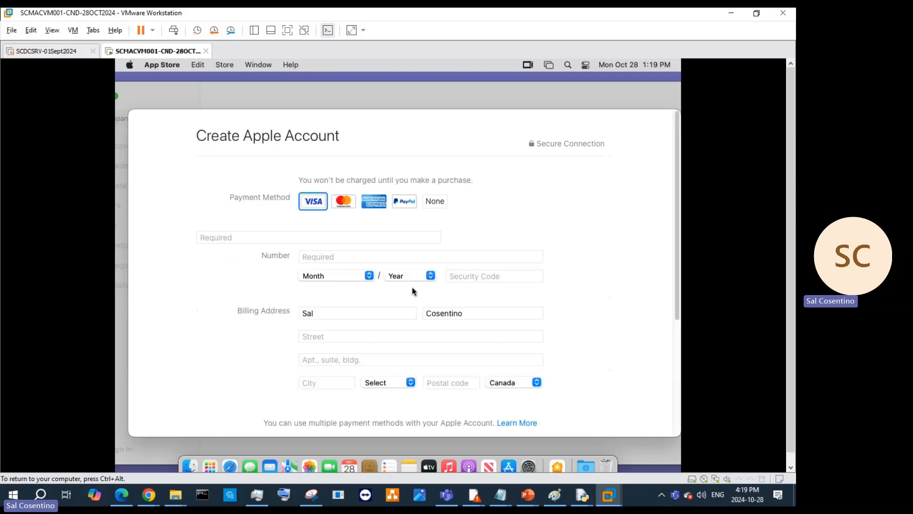
left_click(435, 202)
scroll(493, 238, "down", 1)
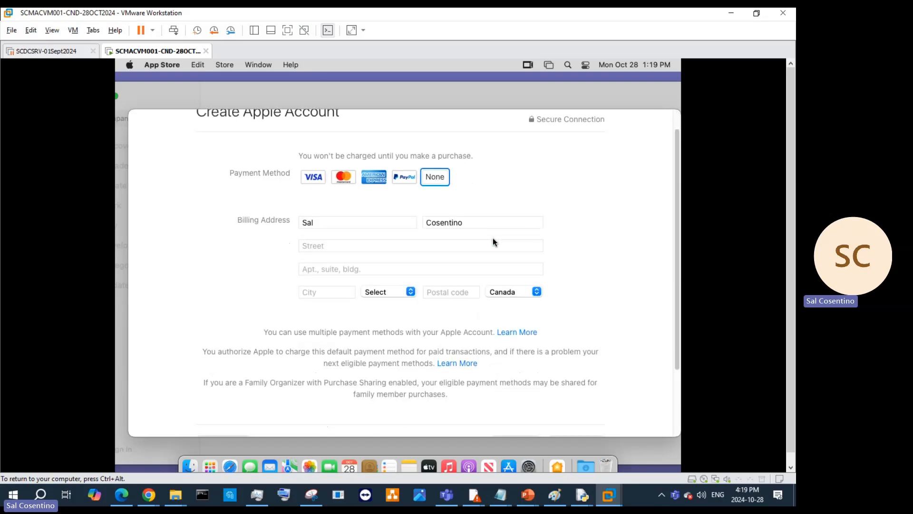
scroll(492, 242, "down", 3)
left_click(576, 361)
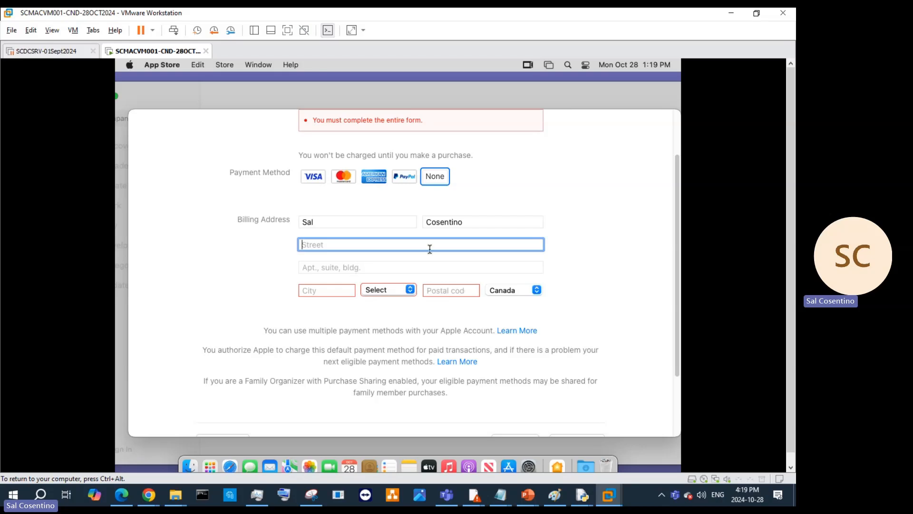
Step: Fill in the billing street, city and postal code, choose Ontario as province, and continue
type("1 NA")
left_click(327, 290)
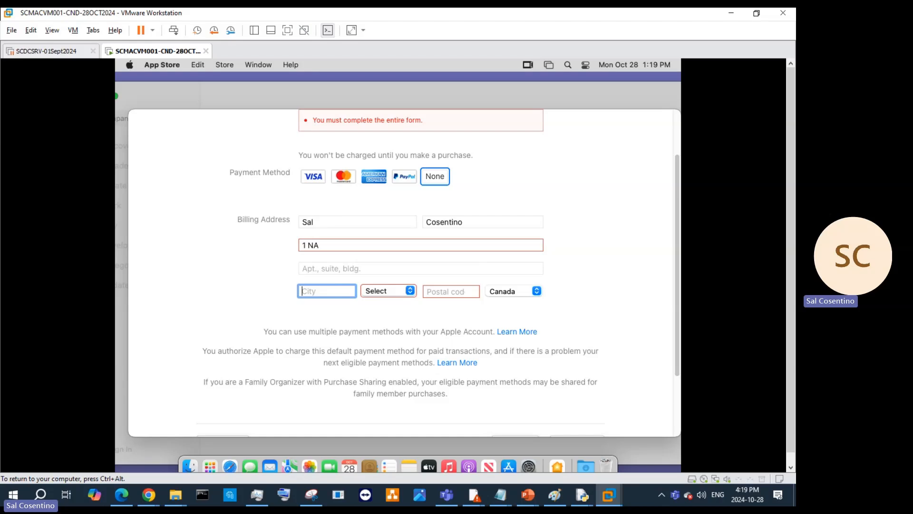
type("Tor")
type("to")
key("BackSpace")
key("BackSpace")
key("BackSpace")
key("BackSpace")
key("BackSpace")
key("BackSpace")
type("Toronto")
left_click(447, 291)
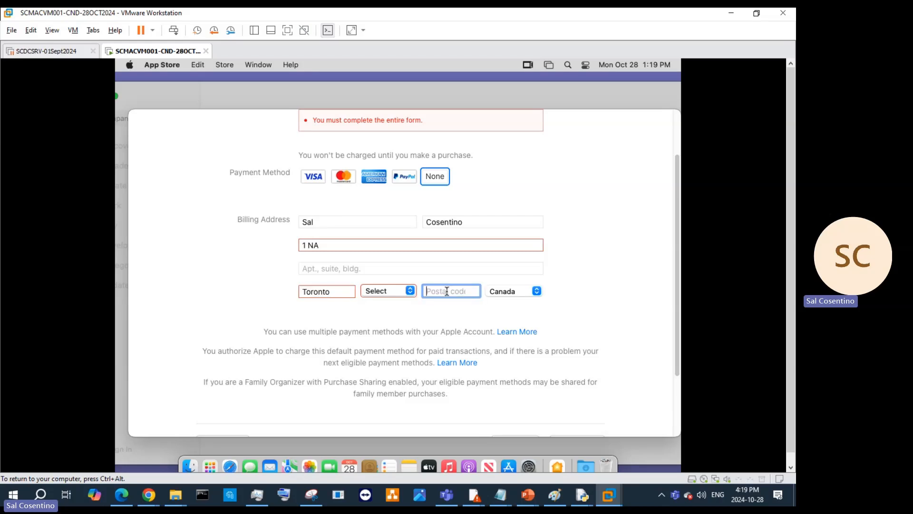
type("m3B")
key("BackSpace")
type("n 2v5")
left_click(397, 294)
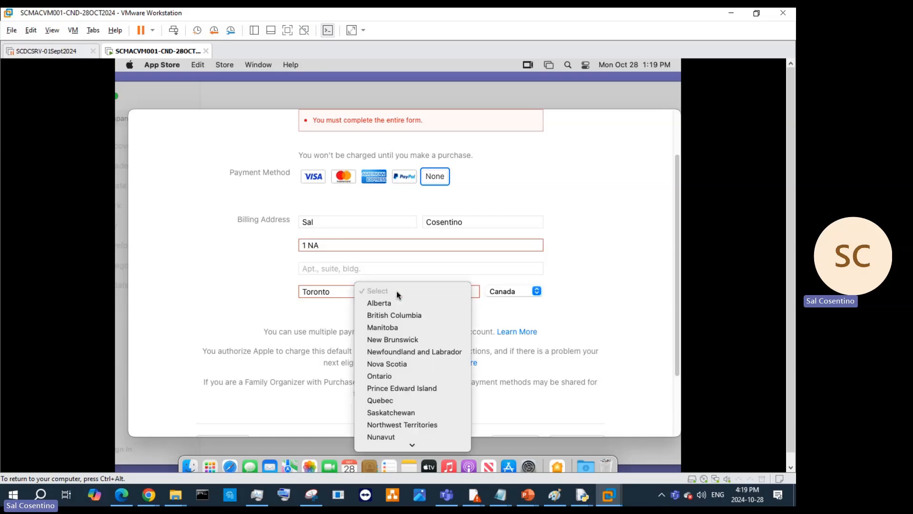
left_click(389, 376)
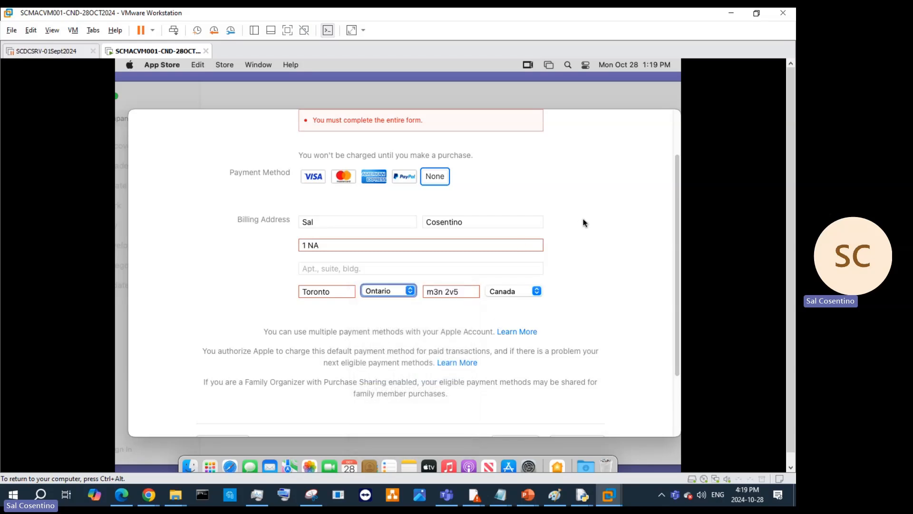
scroll(584, 222, "up", 3)
scroll(594, 224, "down", 3)
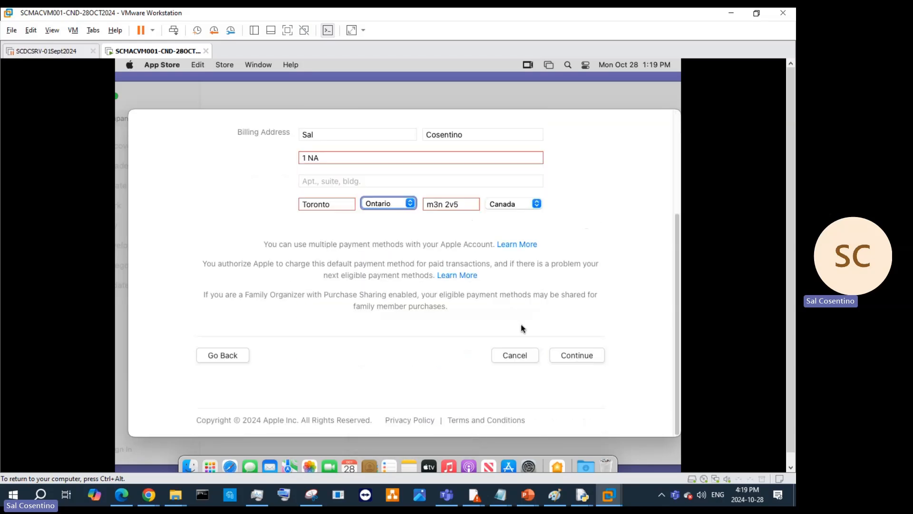
left_click(579, 357)
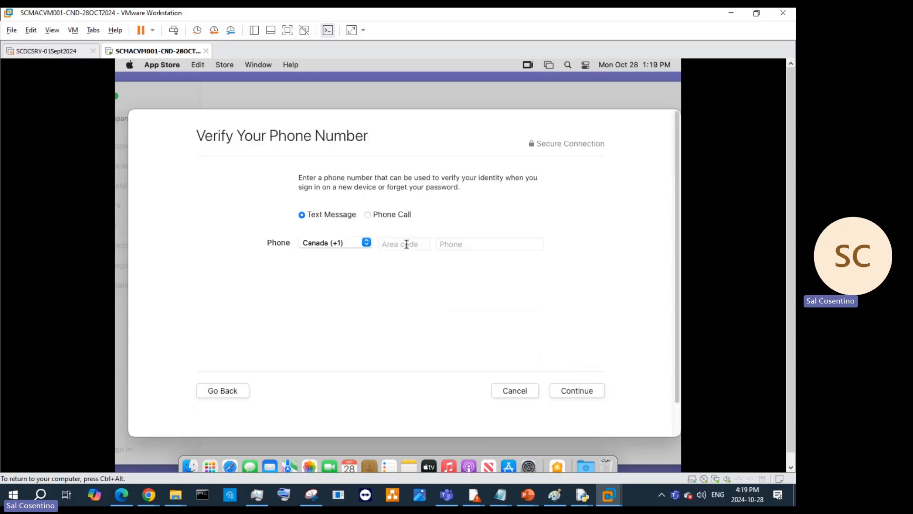
Step: Enter the account's phone area code and number and request a verification code
left_click(395, 243)
type("647987")
key("BackSpace")
key("BackSpace")
key("BackSpace")
key("BackSpace")
key("BackSpace")
key("BackSpace")
key("Tab")
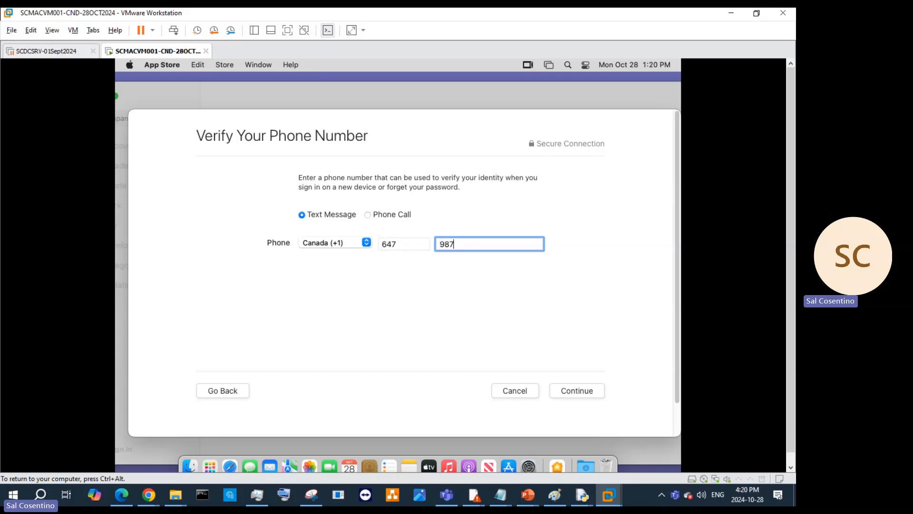
left_click(578, 391)
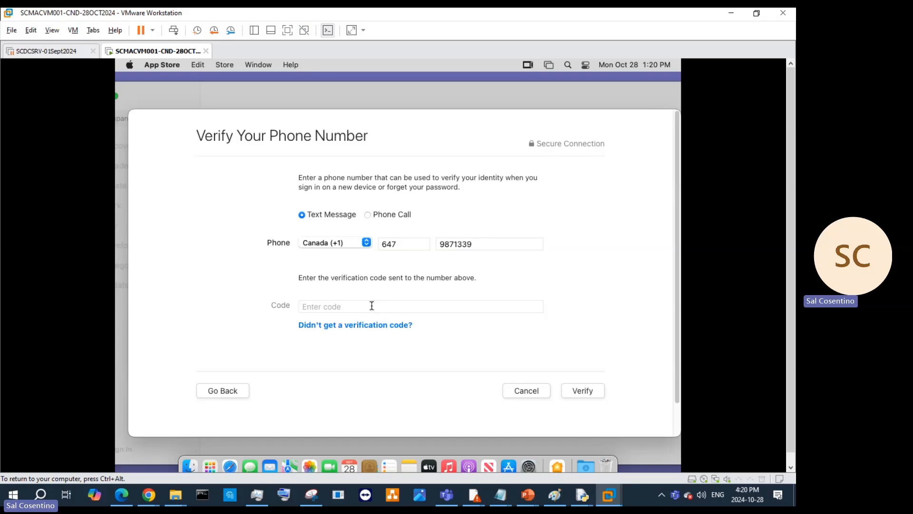
Step: Enter the texted verification code, verify it, and minimize VMware Workstation
left_click(372, 306)
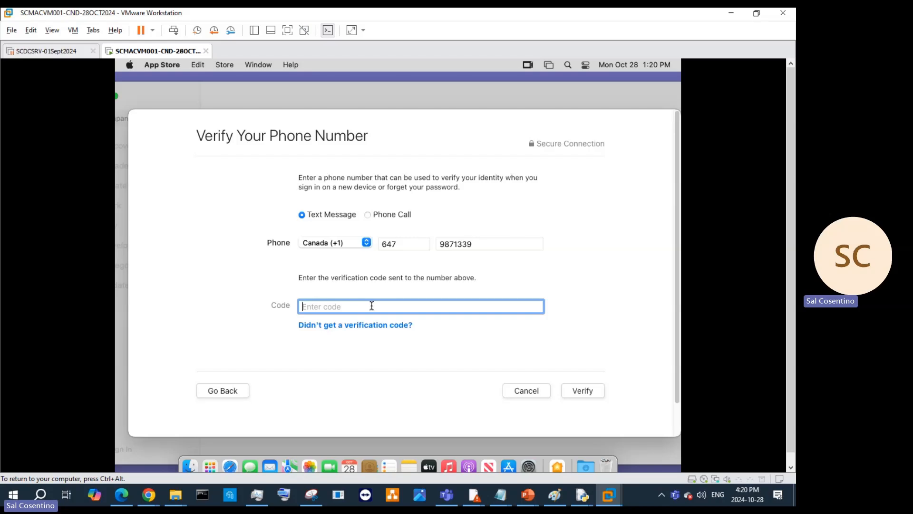
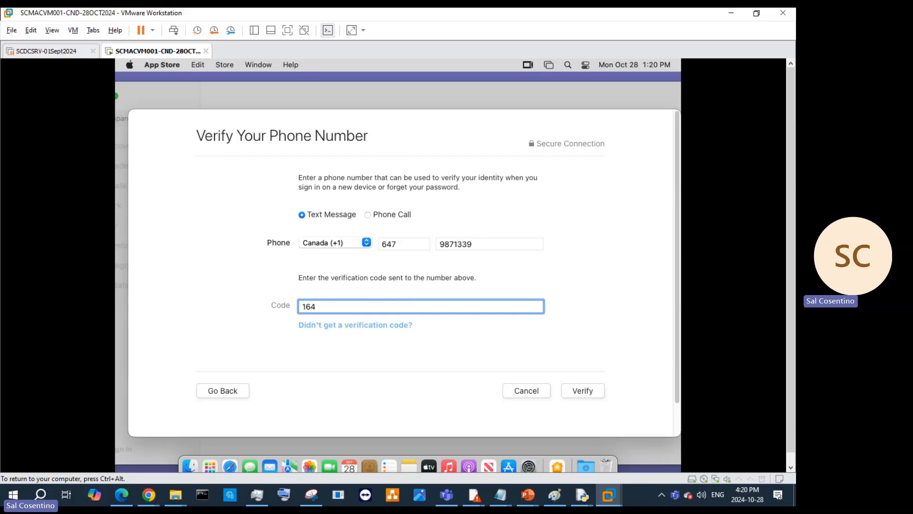
left_click(584, 394)
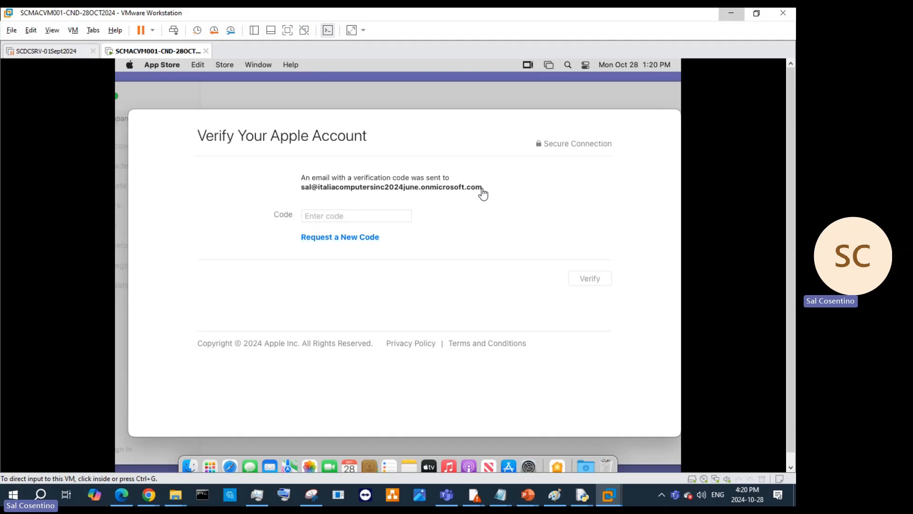
left_click(729, 14)
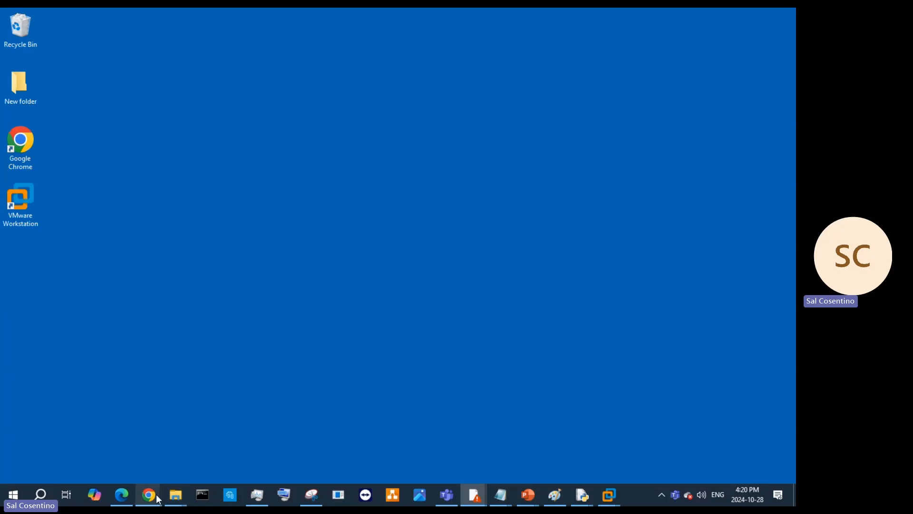
Step: Minimize the other browser windows and maximize the Chrome window with the Apple discussion thread
mouse_move(149, 495)
left_click(126, 451)
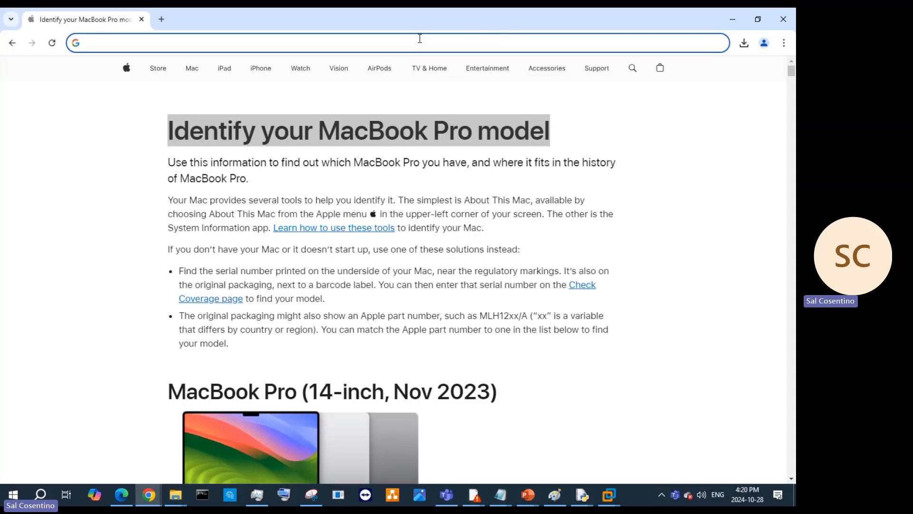
left_click(162, 19)
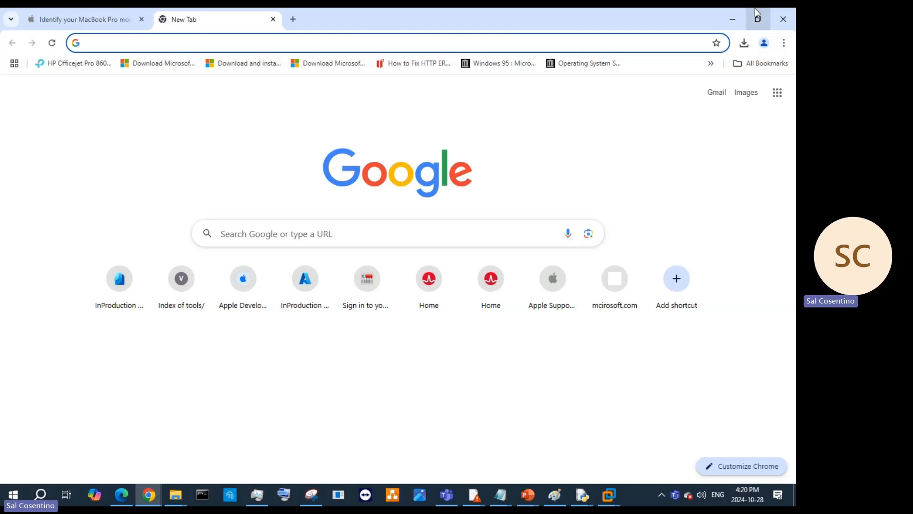
left_click(739, 17)
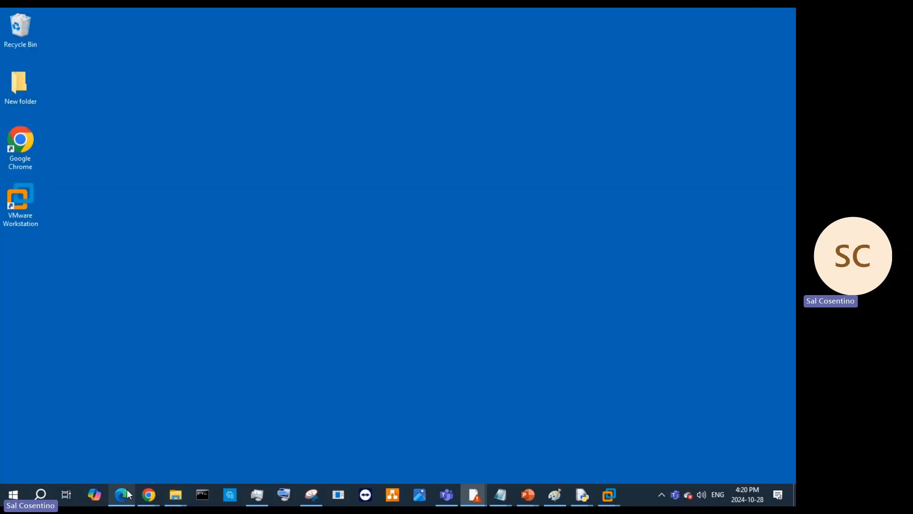
mouse_move(129, 495)
left_click(121, 457)
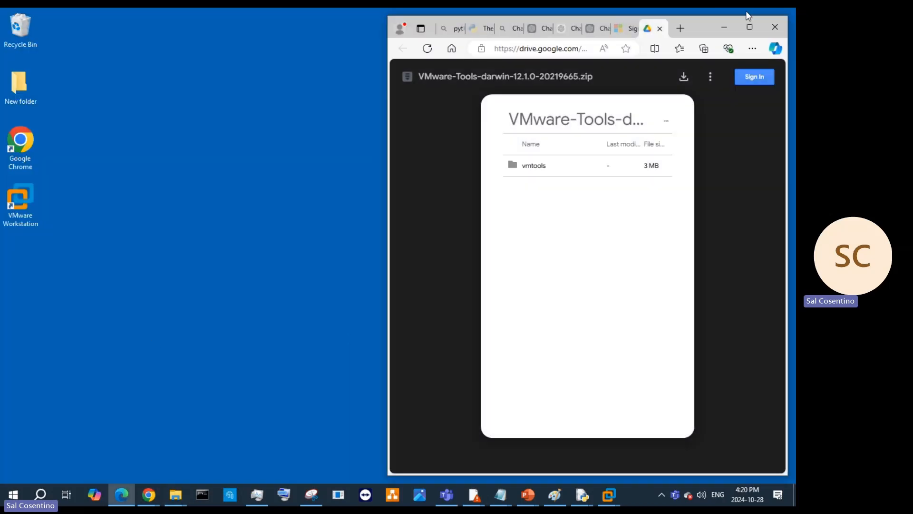
left_click(723, 29)
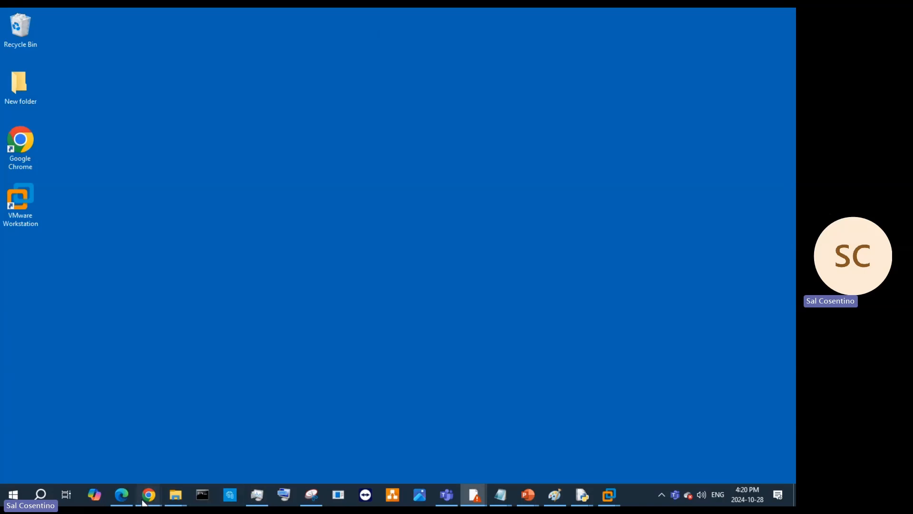
mouse_move(145, 499)
left_click(187, 458)
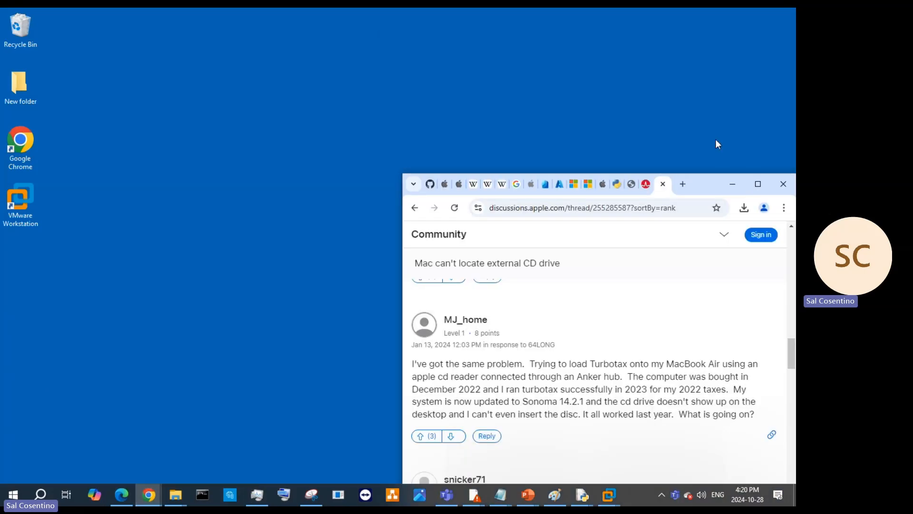
left_click(751, 185)
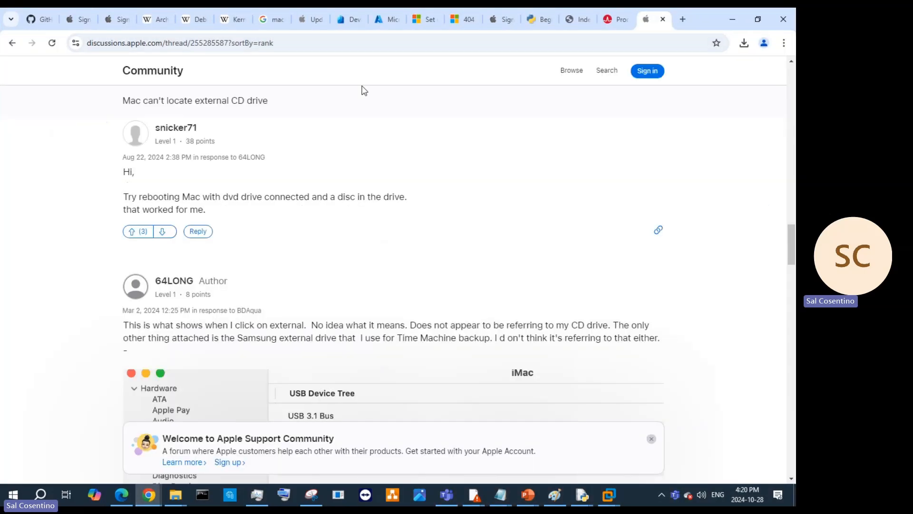
Step: Open outlook.office.com in a new tab, correcting the misspelled 'outllok' address
left_click(683, 19)
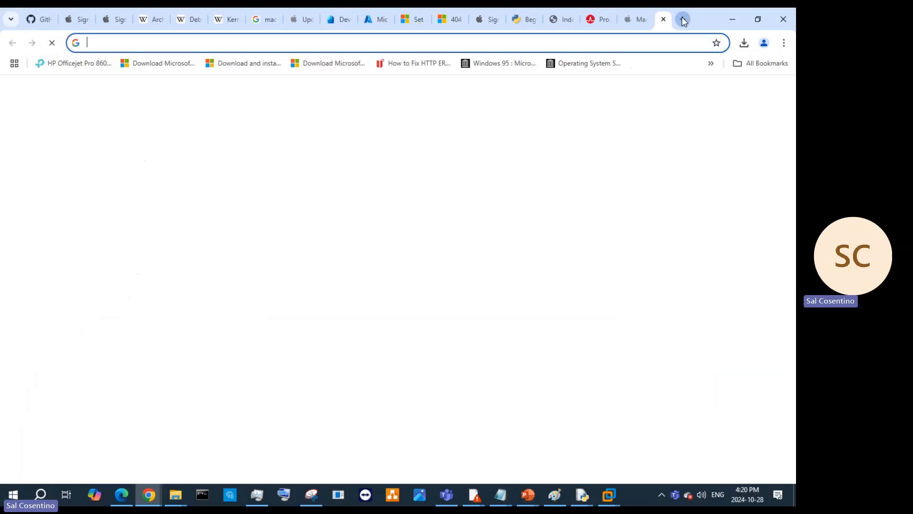
left_click(519, 42)
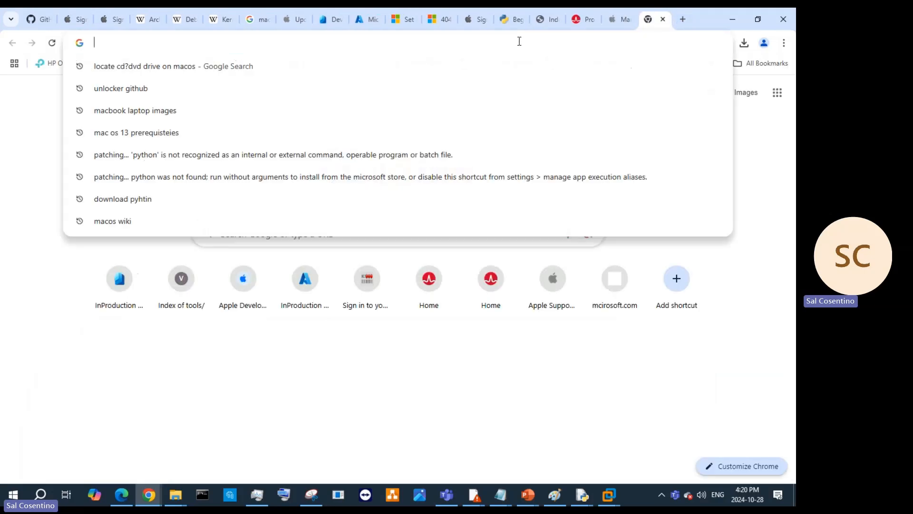
type("outllok")
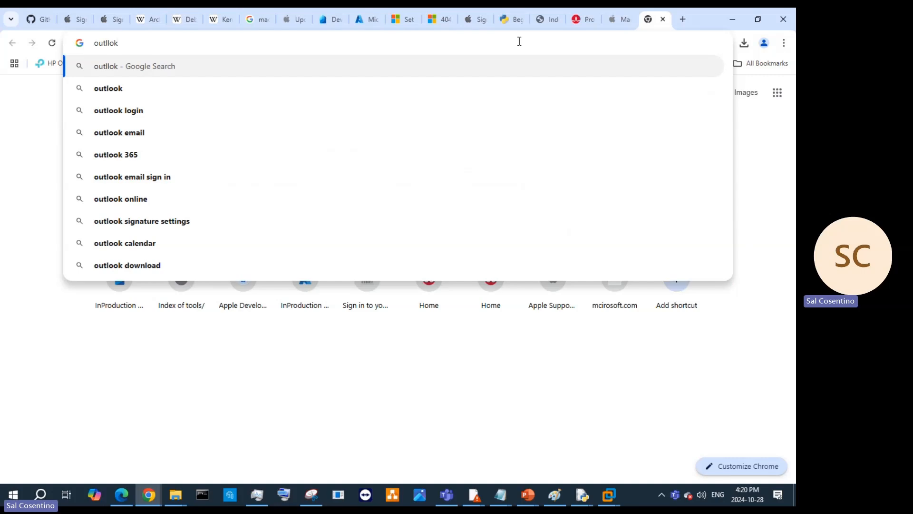
type(".office.com")
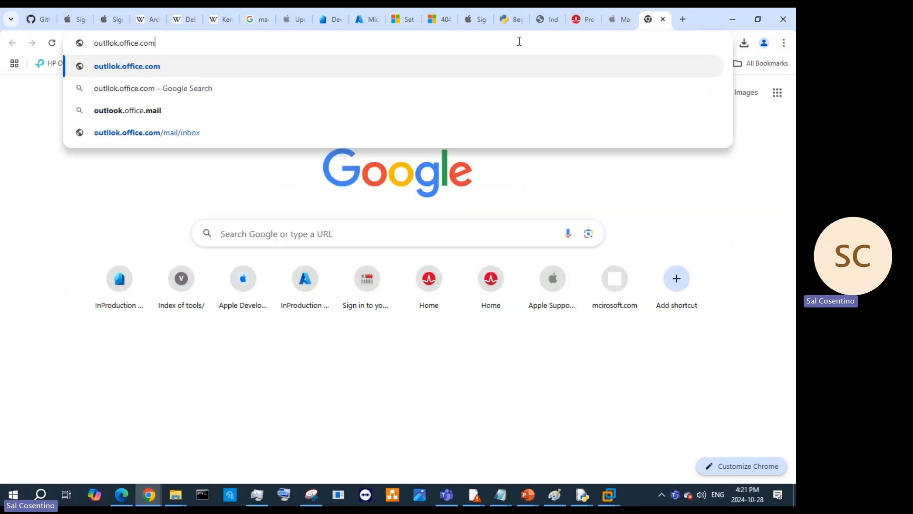
key("Return")
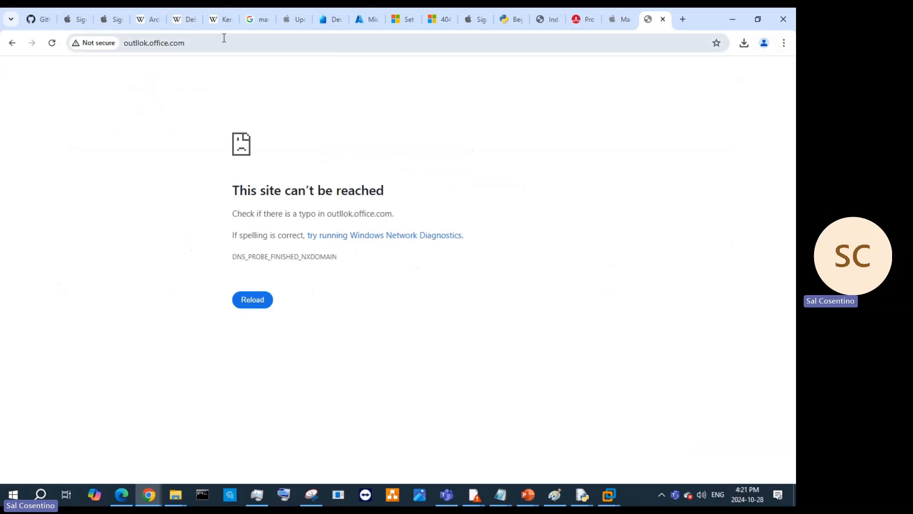
left_click(139, 42)
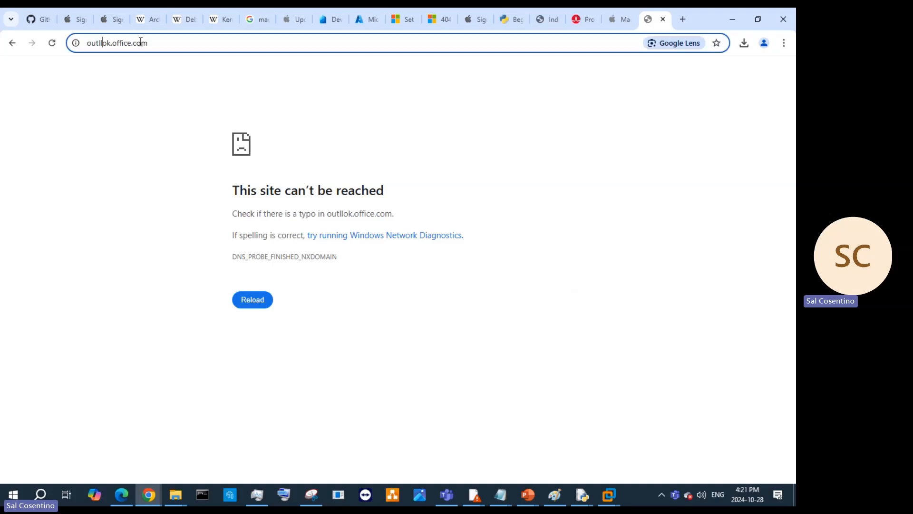
left_click(103, 46)
key("BackSpace")
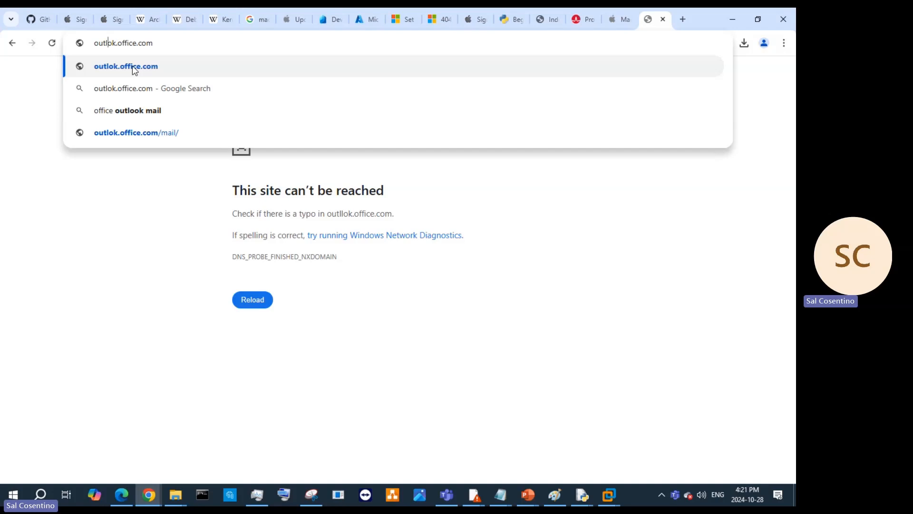
left_click(135, 70)
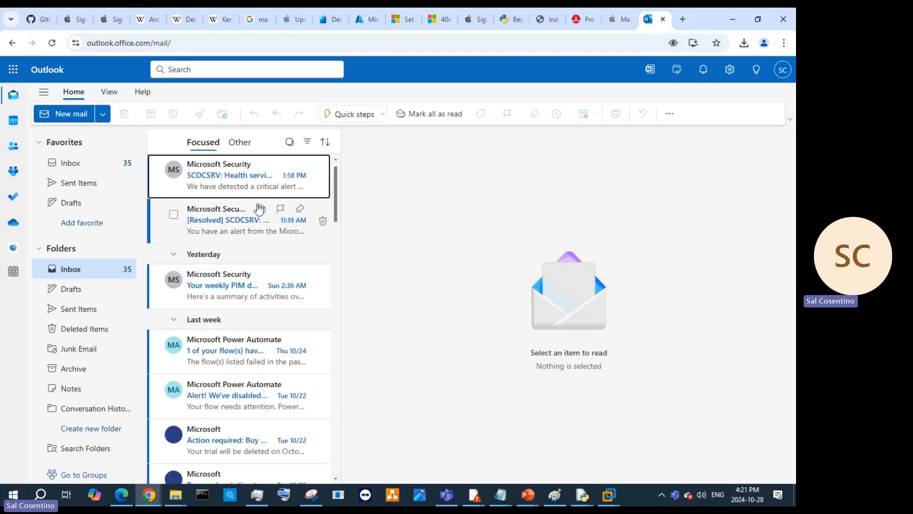
Step: Read the resolved alert email so the inbox unread count drops to 34
left_click(784, 69)
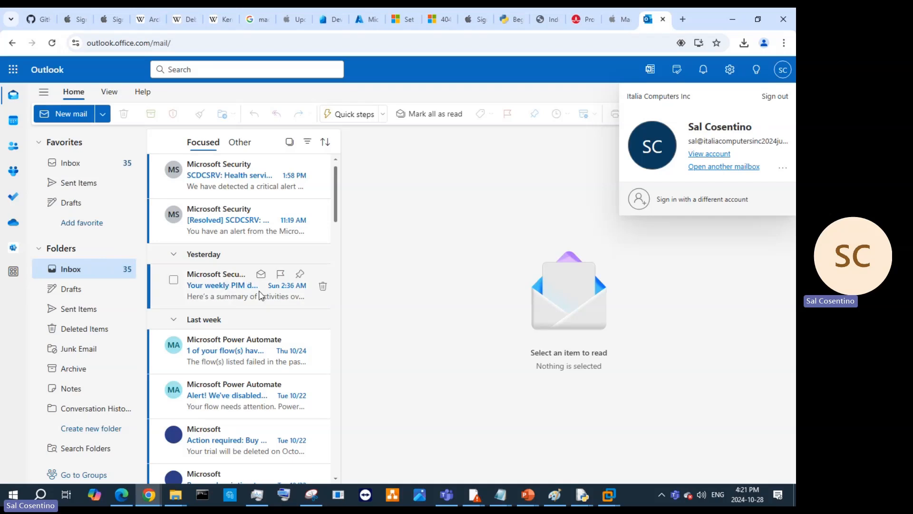
left_click(244, 213)
left_click(242, 141)
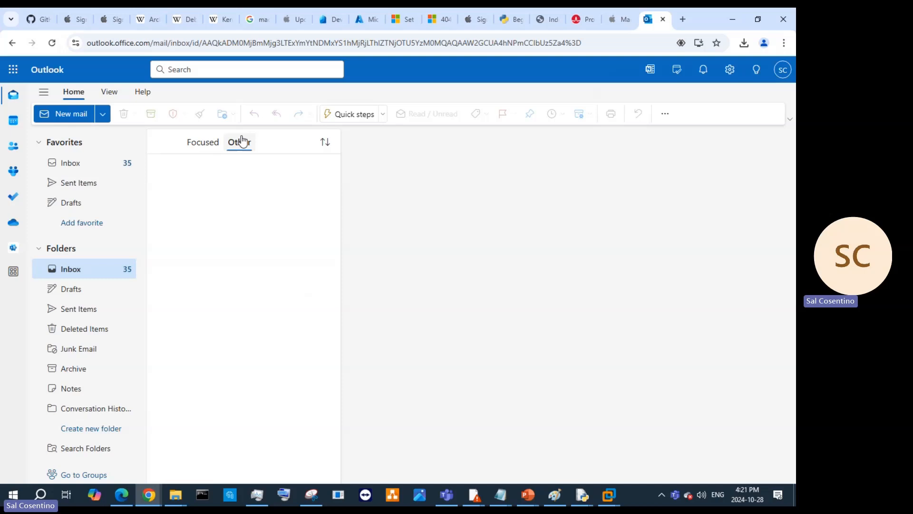
left_click(210, 142)
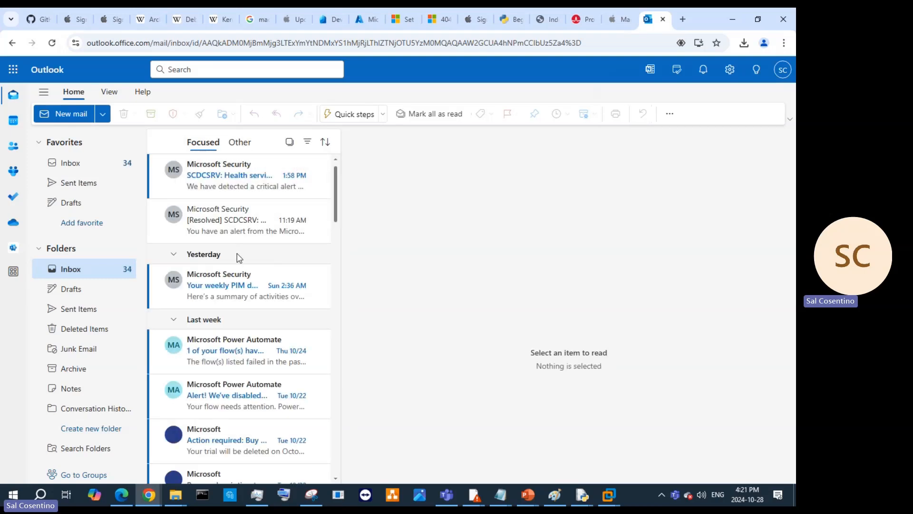
scroll(238, 257, "down", 5)
scroll(252, 286, "up", 10)
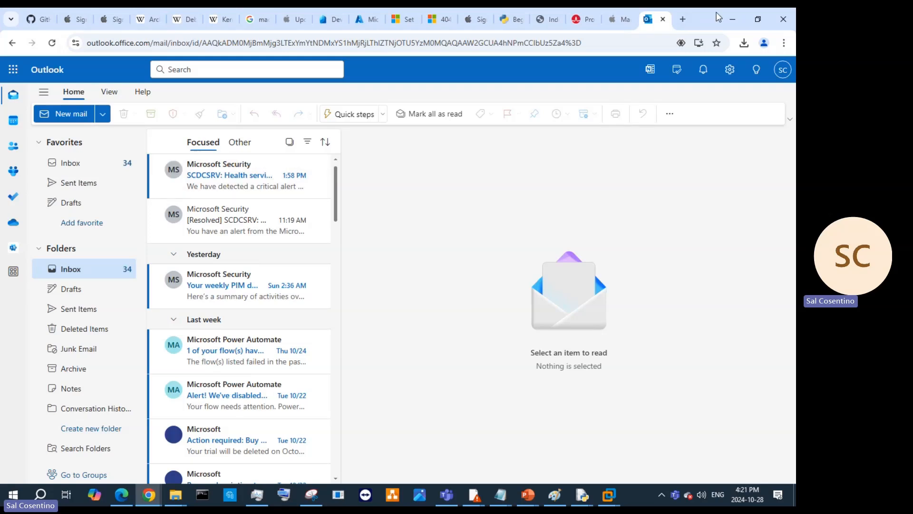
Step: Check the Junk Email and empty Archive folders, return to Inbox, and minimize Chrome
left_click(80, 352)
left_click(76, 369)
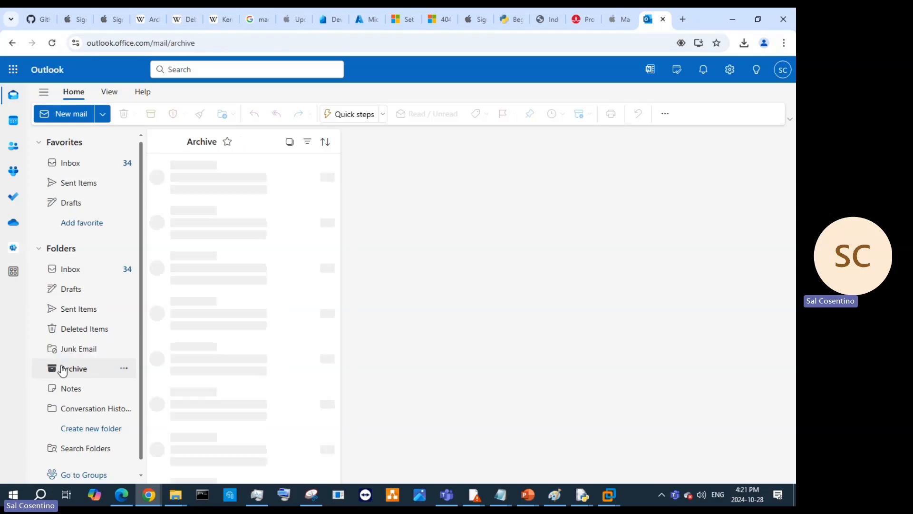
left_click(104, 166)
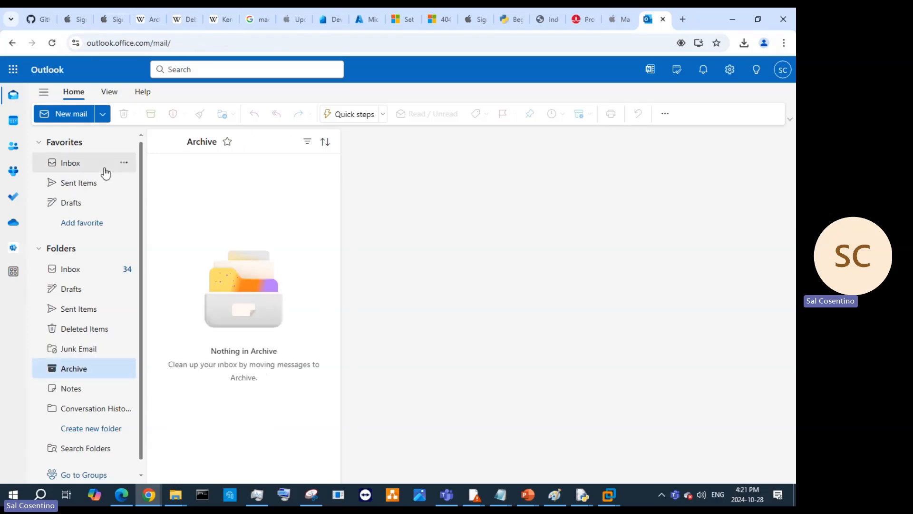
left_click(735, 13)
Step: Bring up the SCMACVM001 VM with the Apple verification Code field ready, then return to Outlook
mouse_move(608, 494)
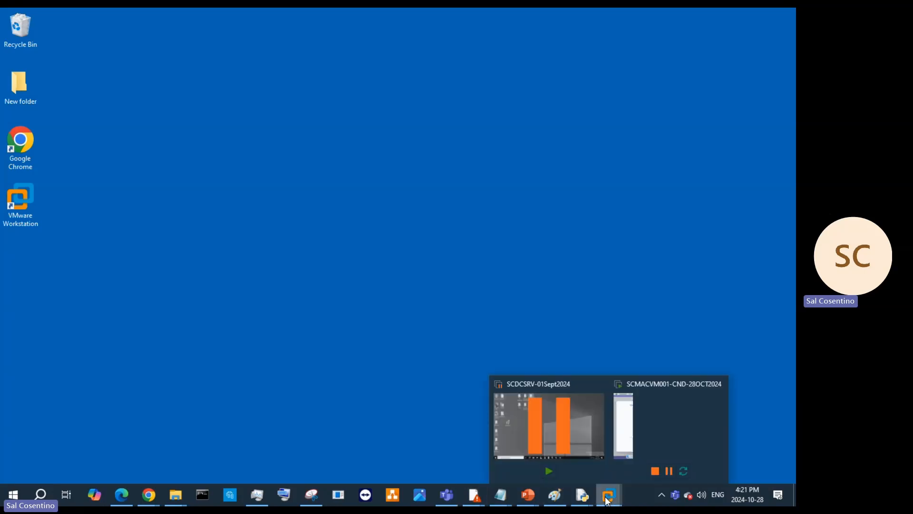
left_click(641, 426)
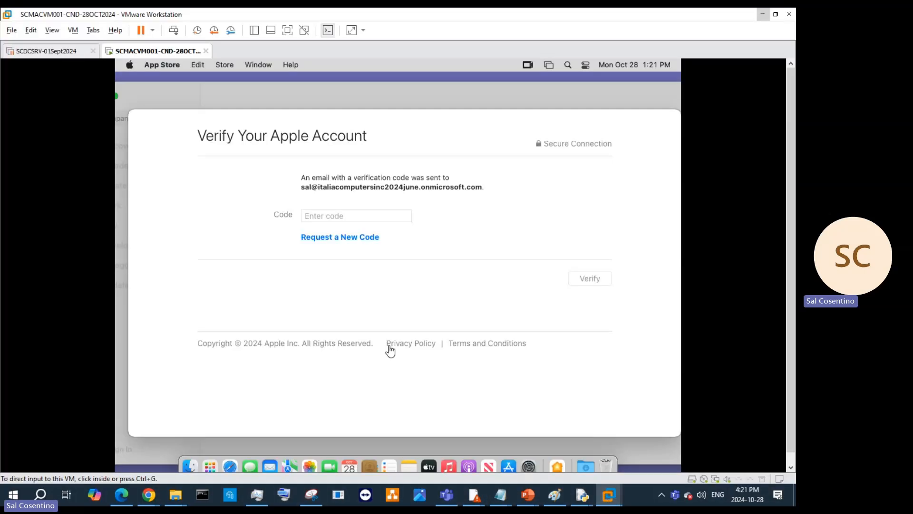
left_click(373, 215)
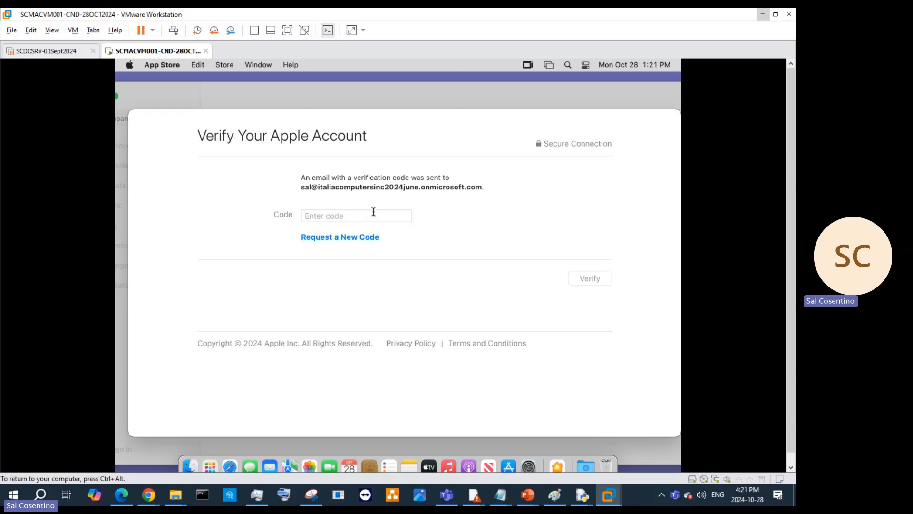
left_click(374, 212)
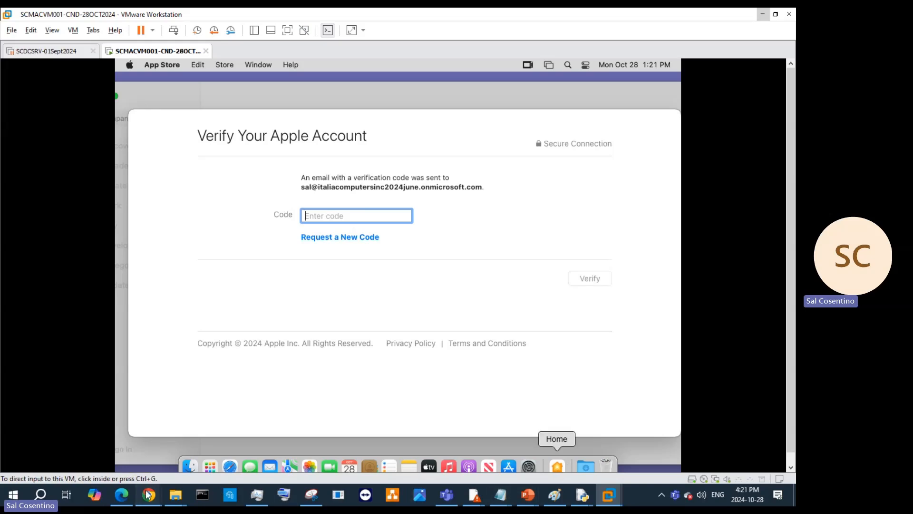
mouse_move(149, 495)
left_click(192, 447)
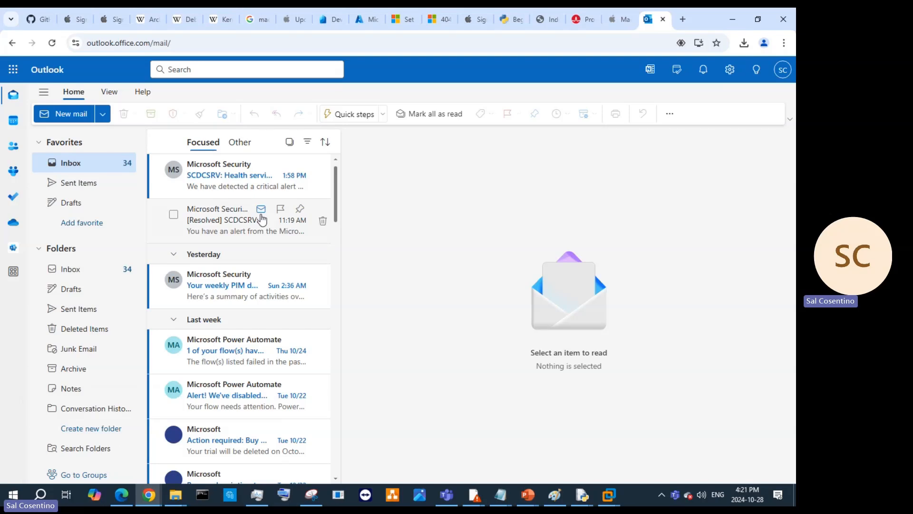
Step: Browse Drafts and Sent Items, sign out of Outlook, and minimize Chrome back to the VM
scroll(257, 238, "down", 5)
left_click(89, 203)
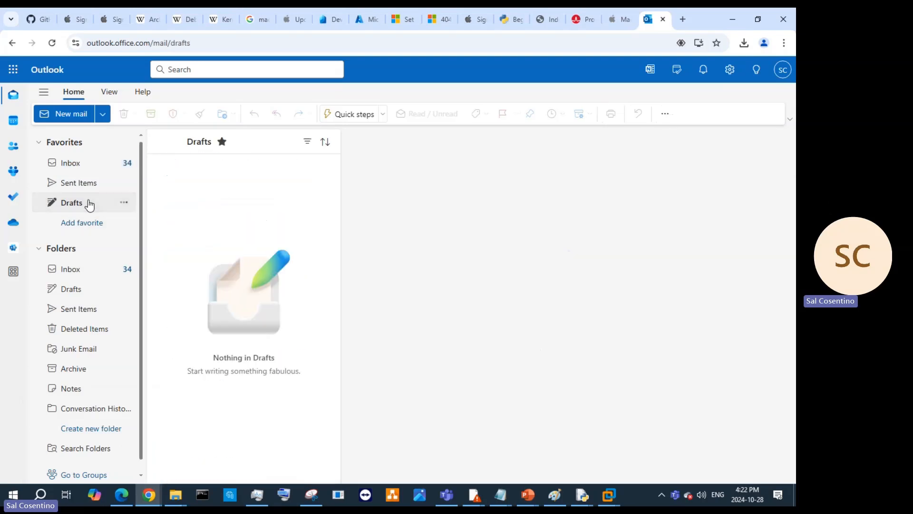
left_click(91, 185)
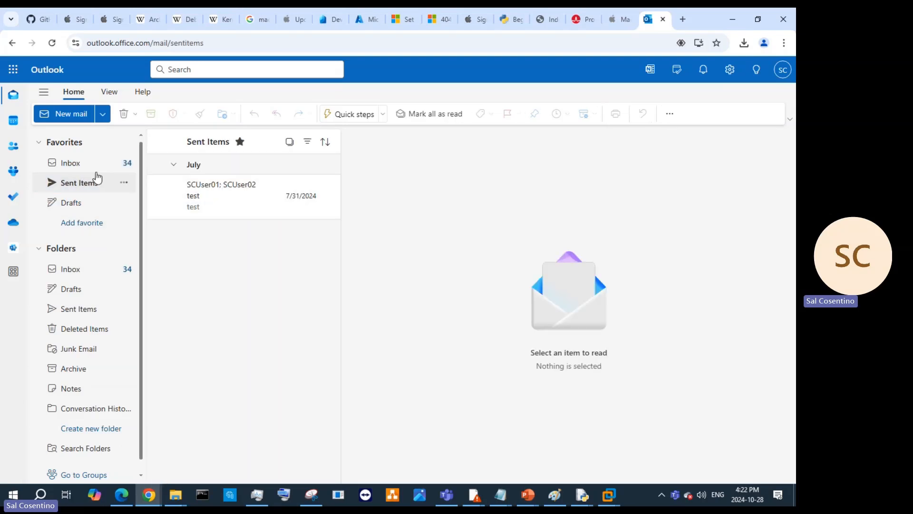
left_click(96, 164)
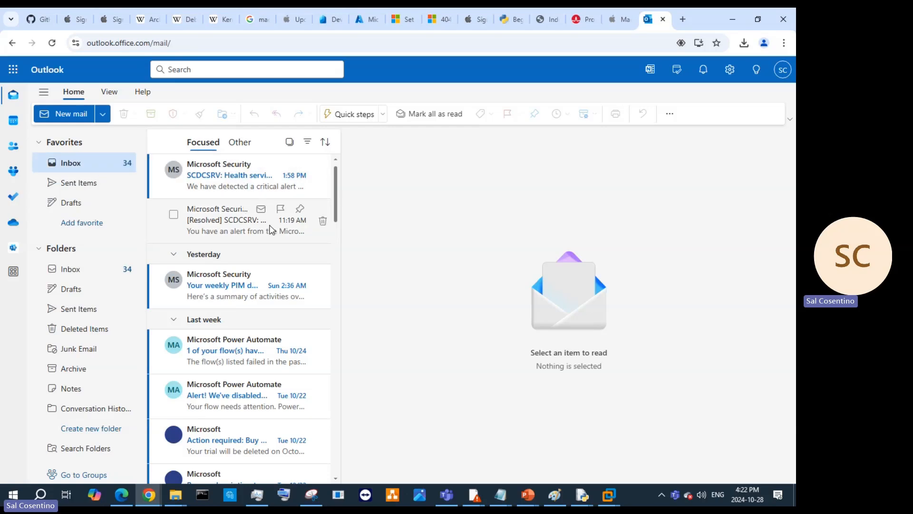
left_click(782, 69)
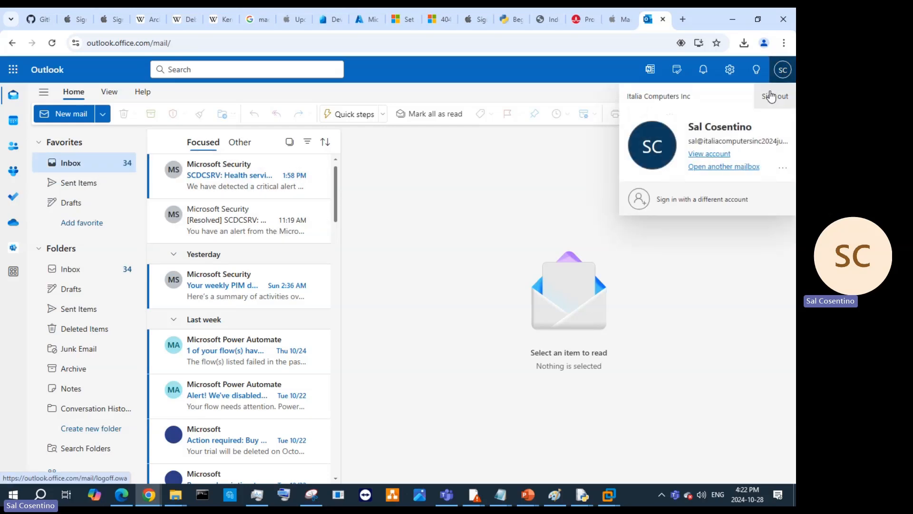
left_click(772, 96)
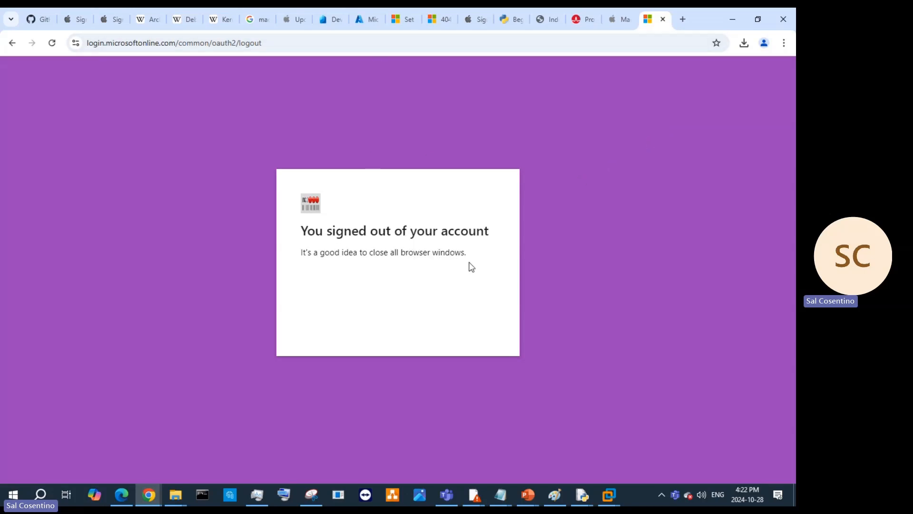
left_click(733, 19)
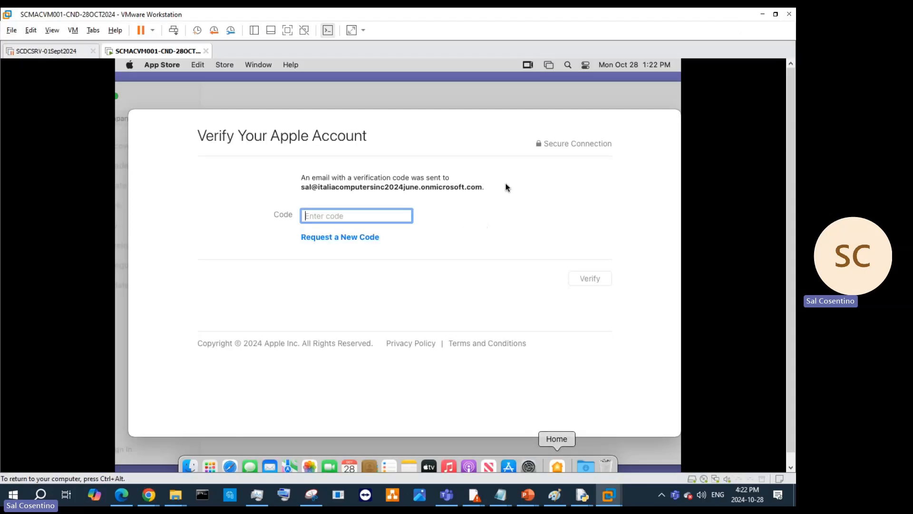
Step: Have Apple send a new verification code, then bring Chrome's signed-out Microsoft page forward
left_click(351, 240)
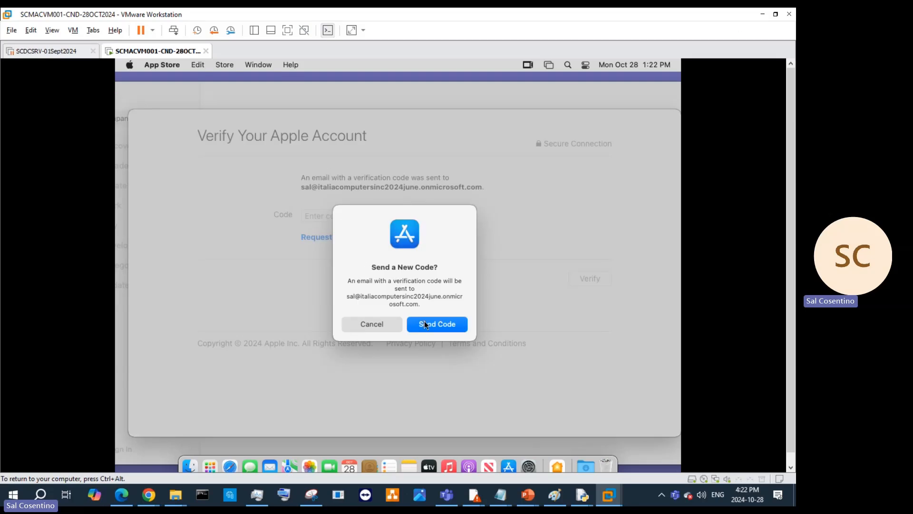
left_click(424, 324)
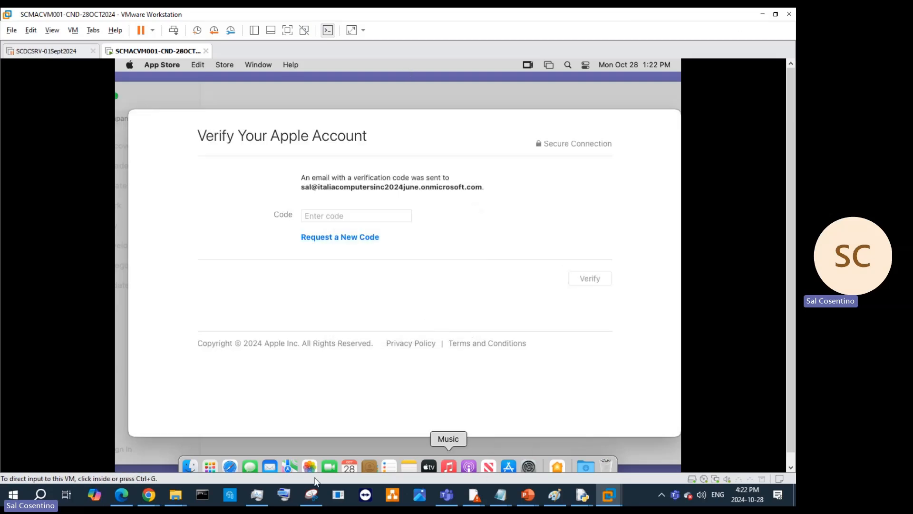
mouse_move(149, 495)
left_click(254, 444)
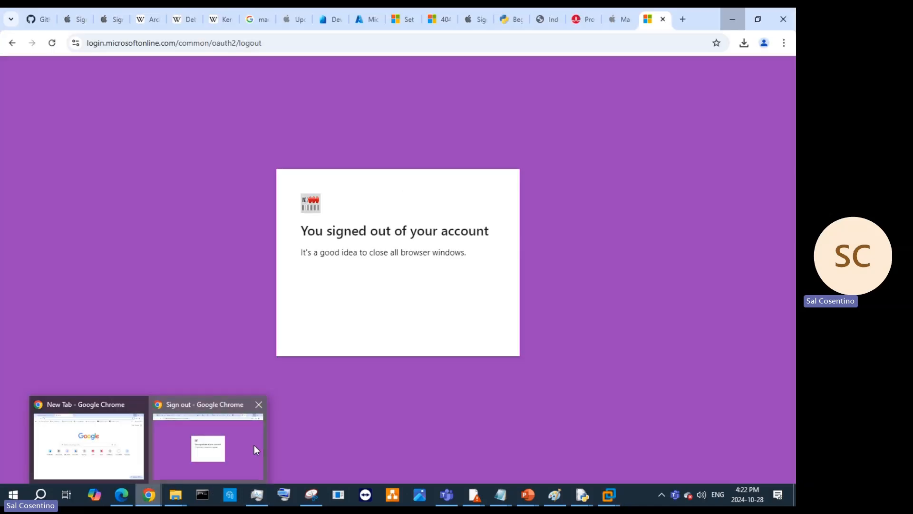
Step: Open Outlook in a new Chrome tab and sign in with the company account's password
left_click(683, 19)
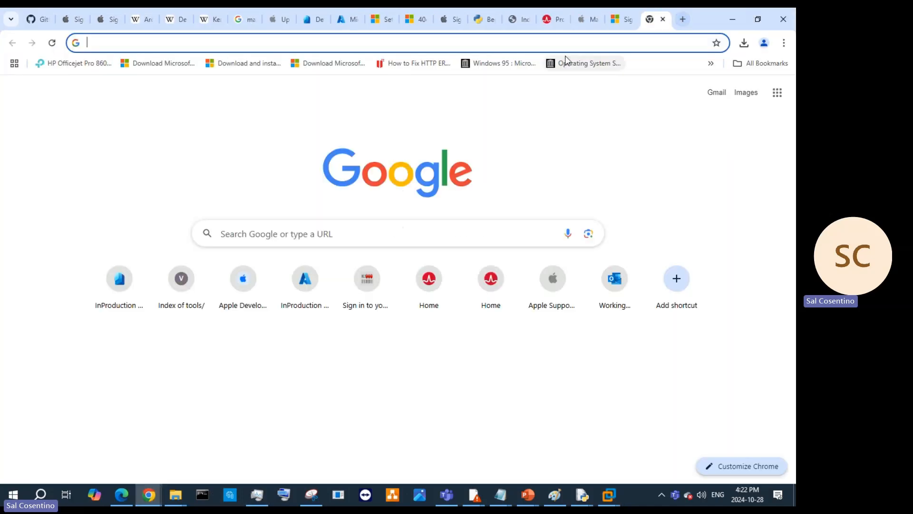
left_click(617, 285)
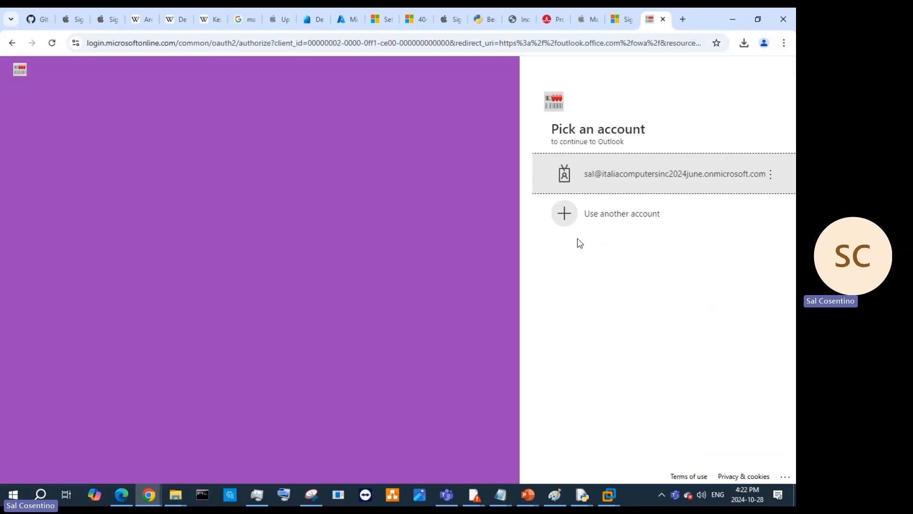
left_click(599, 187)
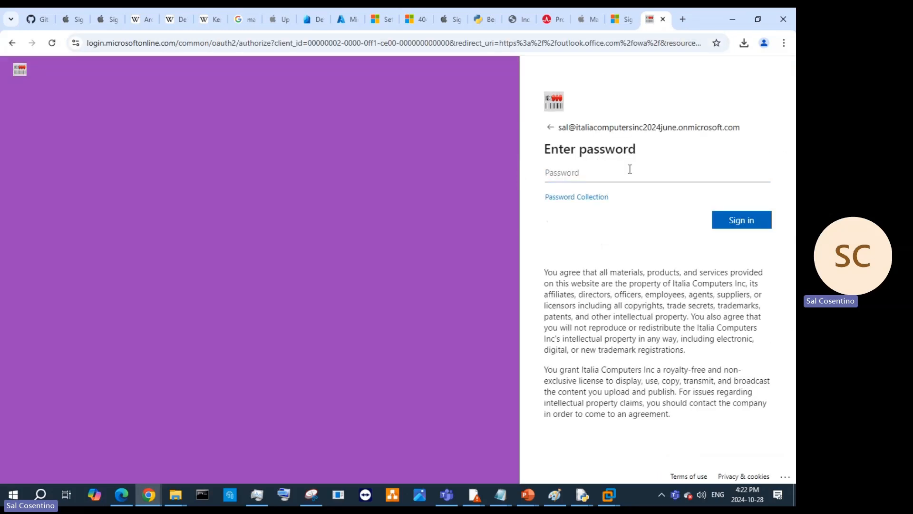
type("••••")
key("Return")
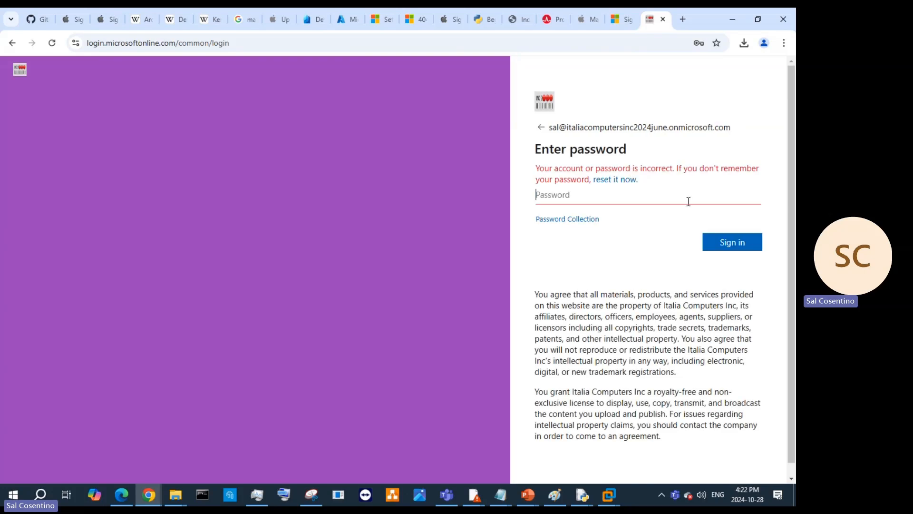
Step: Retype the password after the incorrect-password error, then minimize Chrome
type("••")
type("••••")
left_click(729, 15)
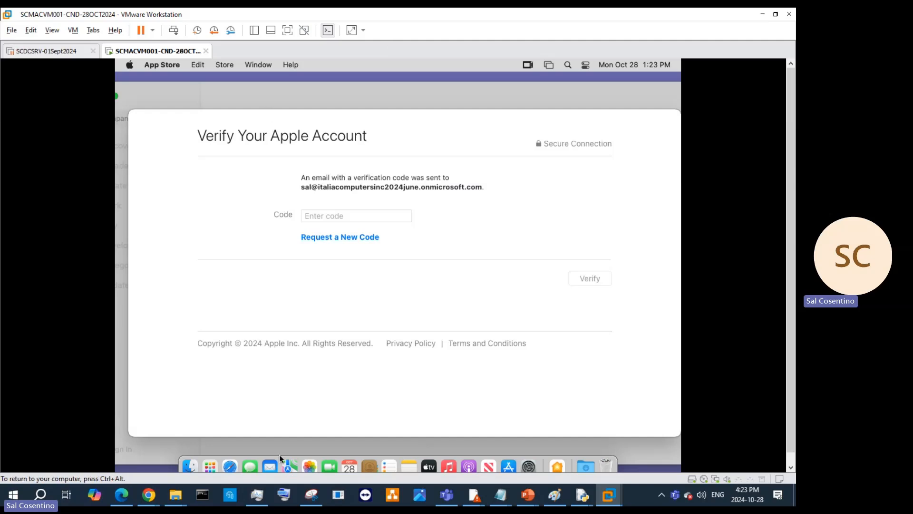
Step: Search for 'apple mail login' from Safari's address bar in the Mac guest
left_click(229, 466)
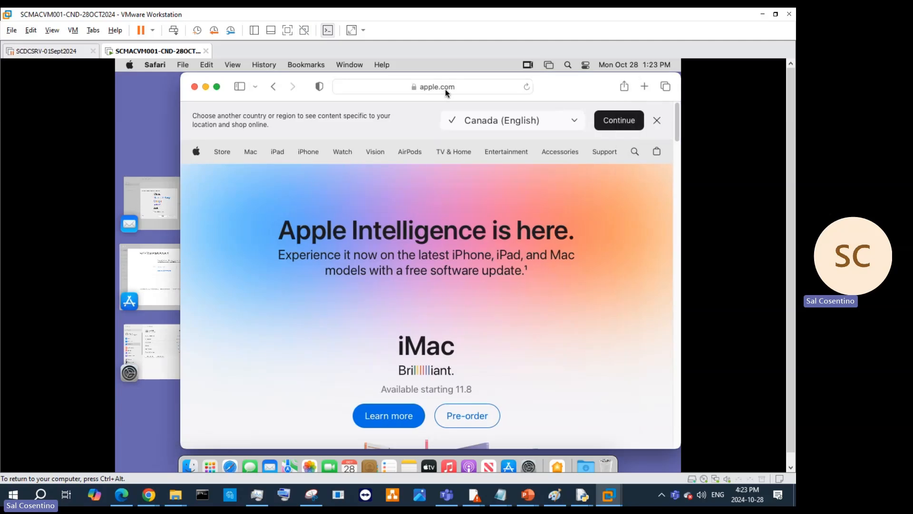
left_click(469, 86)
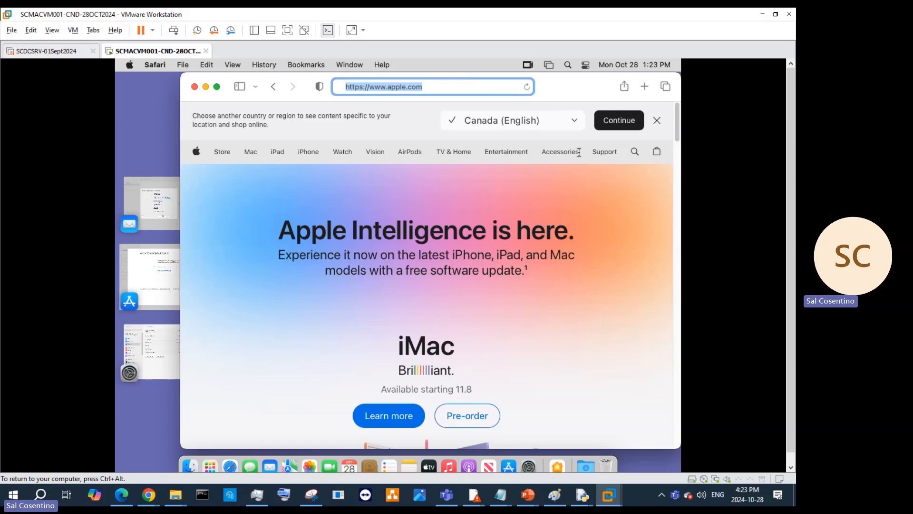
type("apple — Search Google")
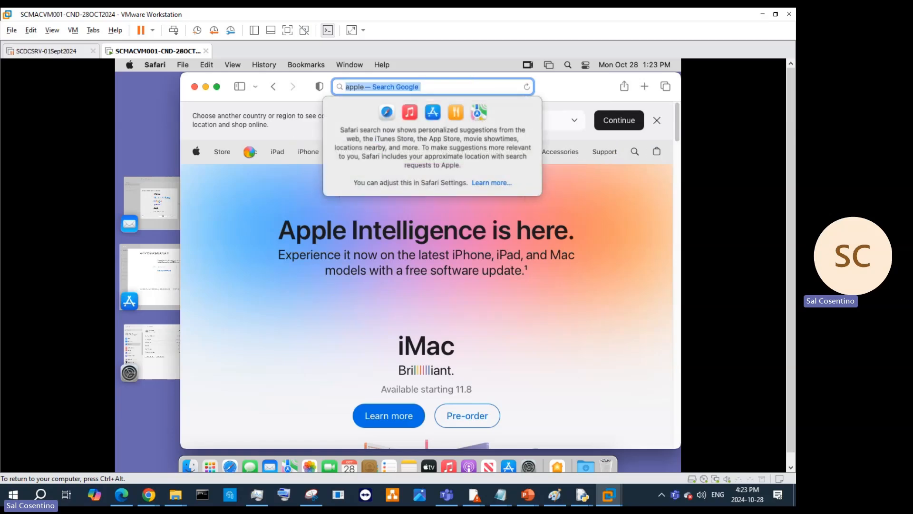
key("BackSpace")
key("BackSpace")
key("BackSpace")
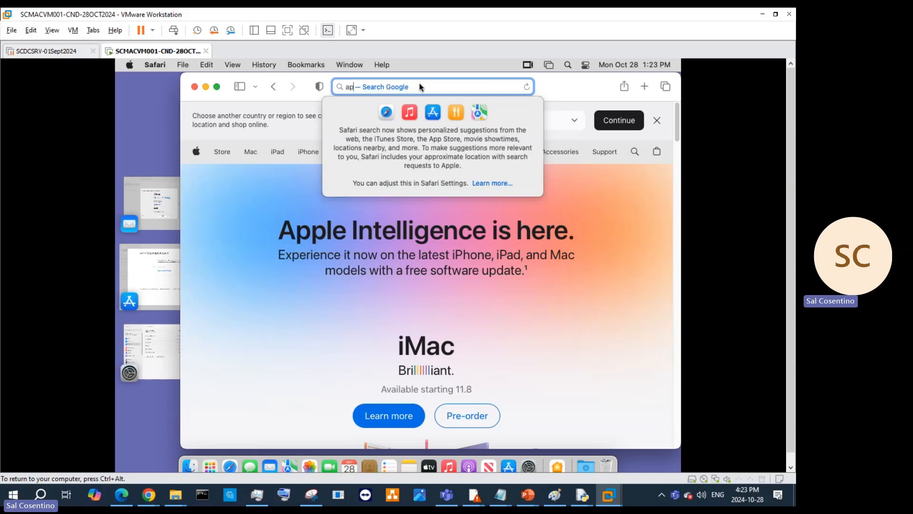
type("plea")
left_click(390, 88)
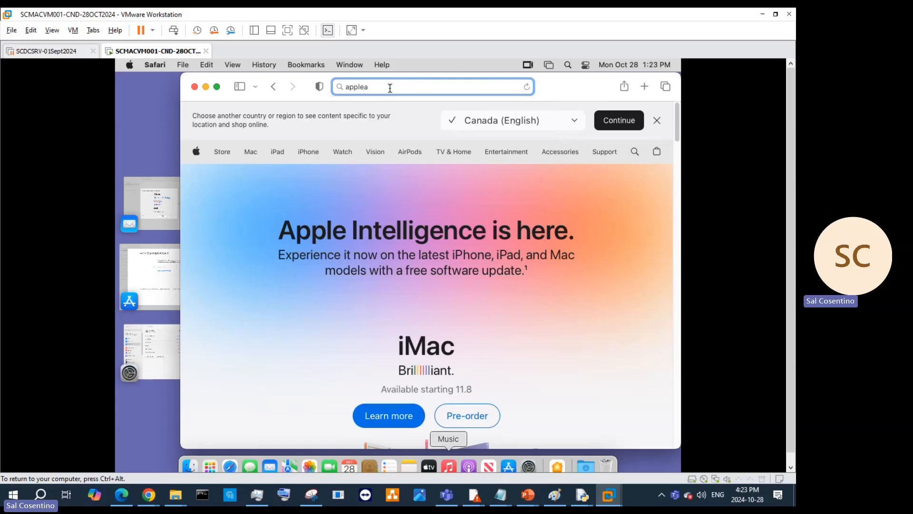
key("BackSpace")
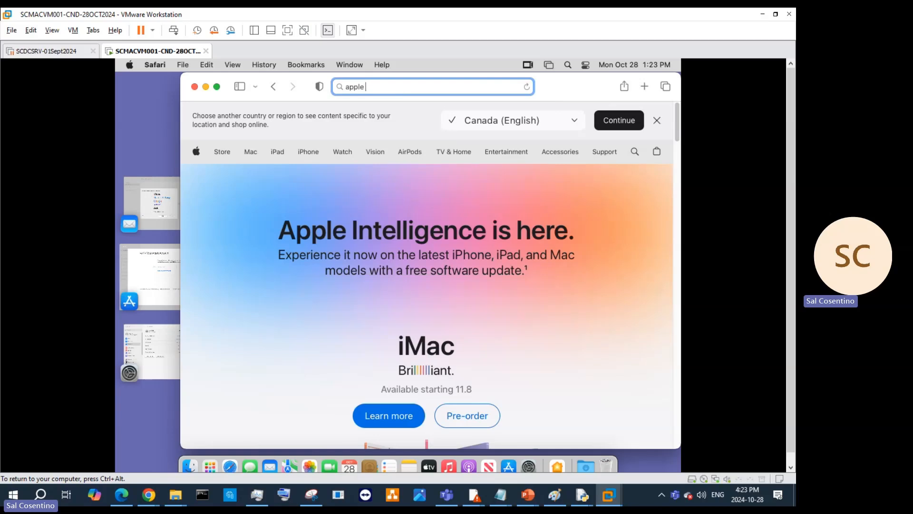
type("mail")
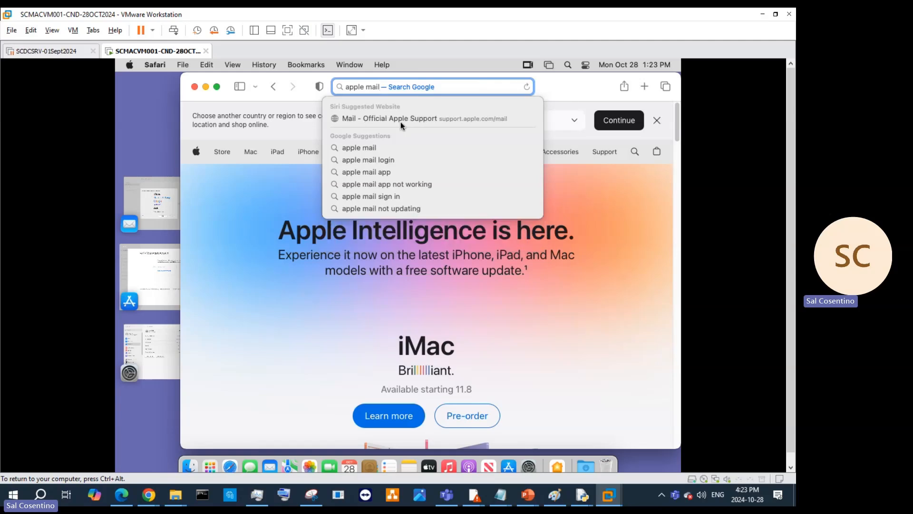
type("s")
key("Down")
key("Down")
key("Down")
key("Return")
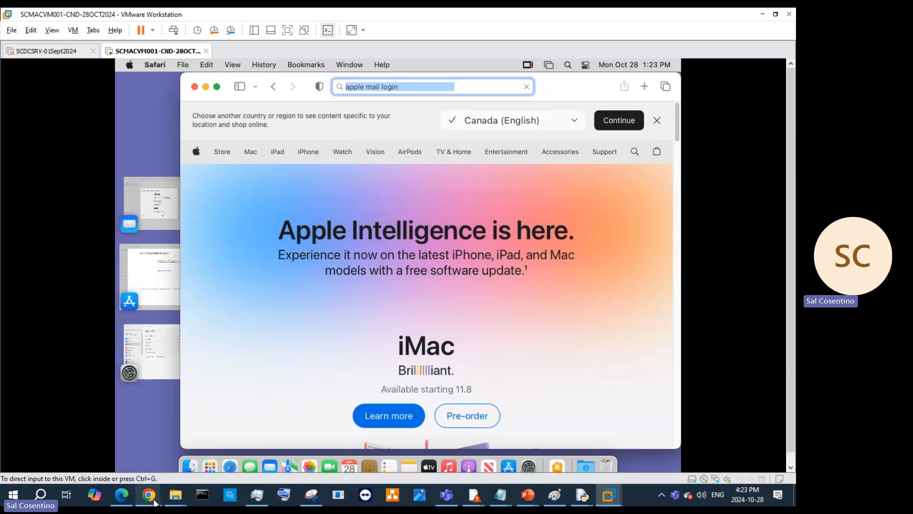
Step: Open the iCloud result and its Sign In form, focus the Email or Phone Number field, then return to Chrome
mouse_move(153, 500)
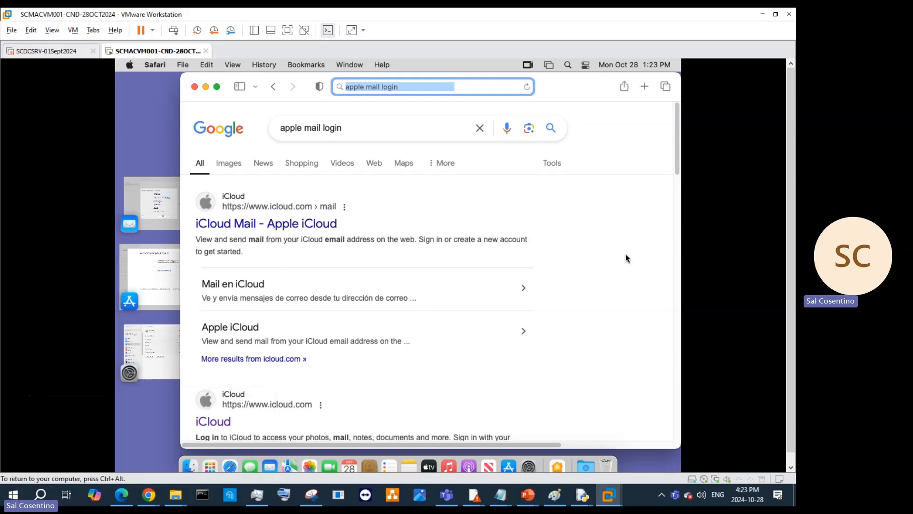
scroll(626, 255, "down", 5)
scroll(578, 313, "down", 10)
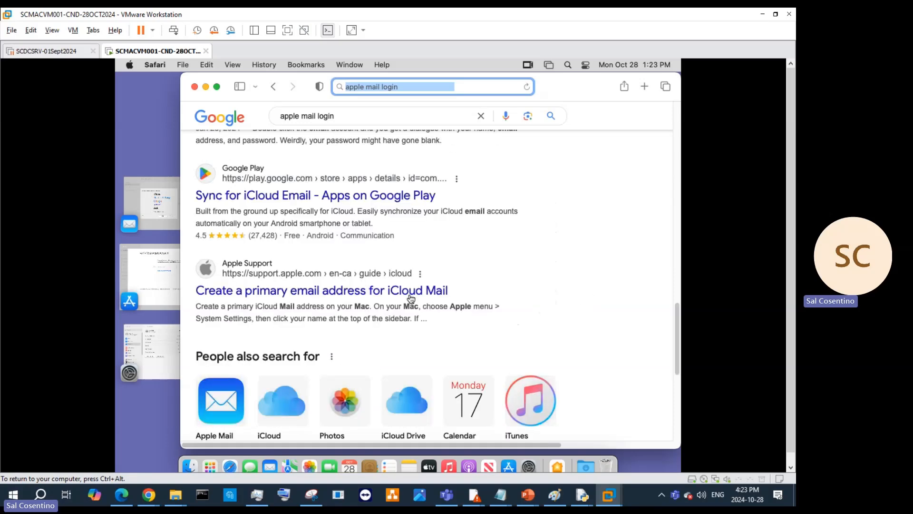
scroll(500, 295, "up", 2)
scroll(499, 295, "up", 5)
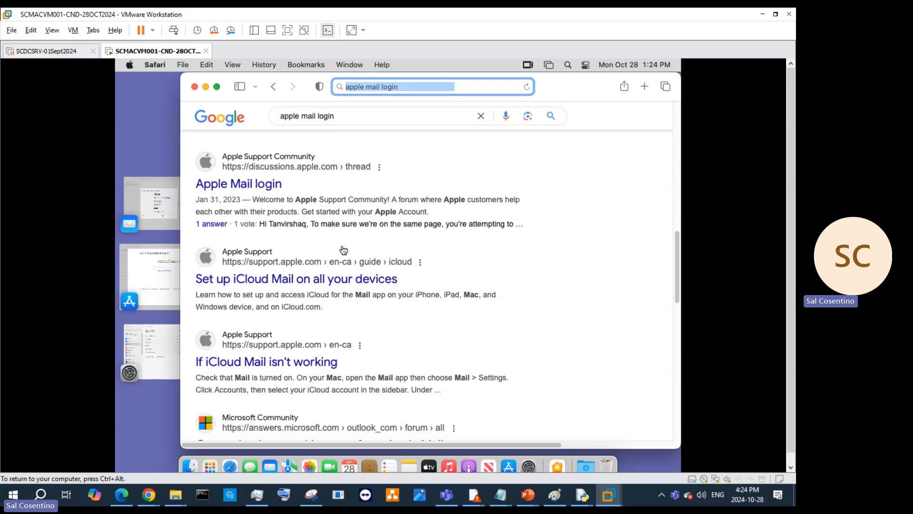
scroll(286, 227, "up", 5)
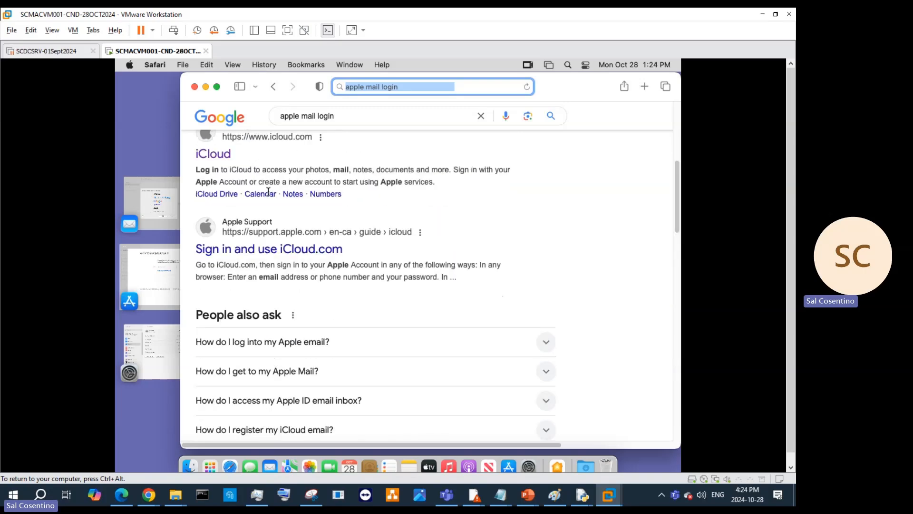
left_click(201, 160)
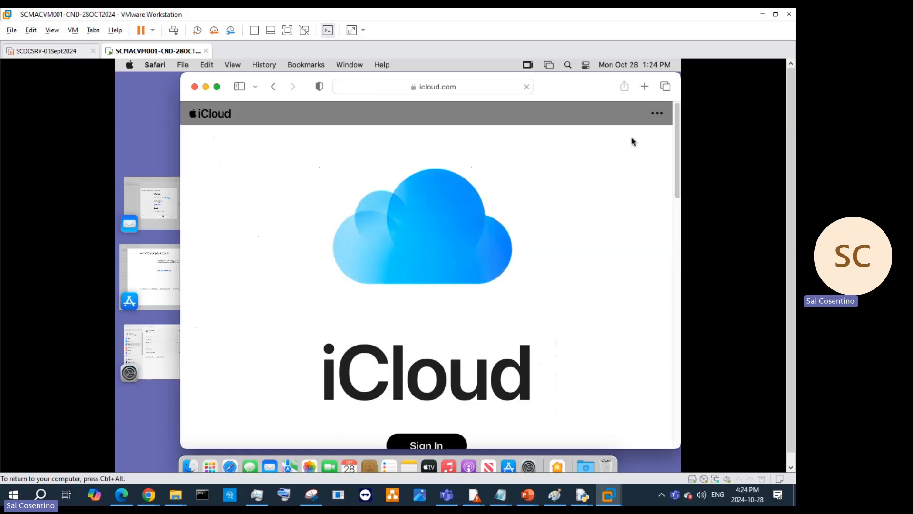
scroll(485, 316, "down", 3)
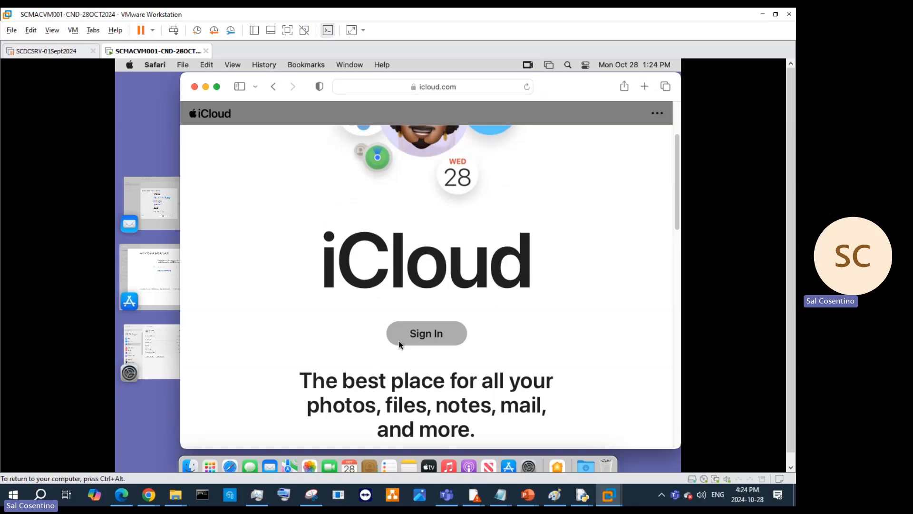
left_click(419, 333)
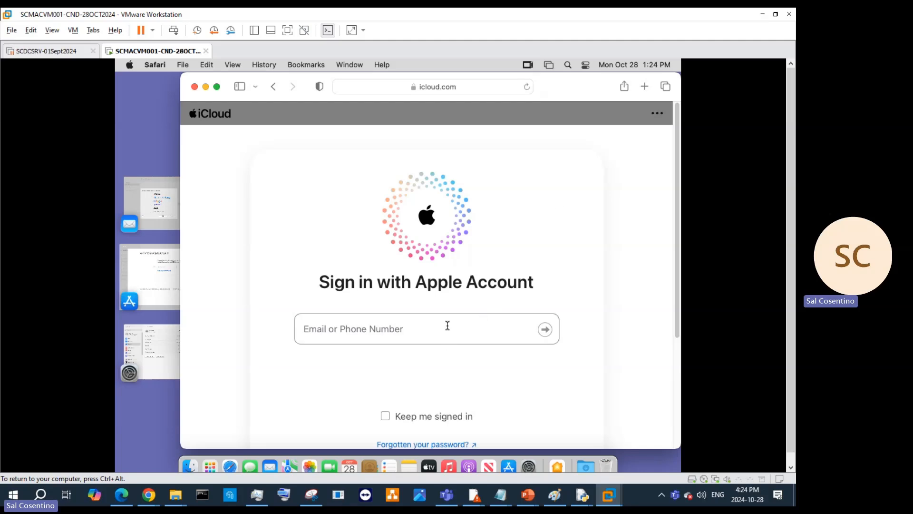
left_click(450, 324)
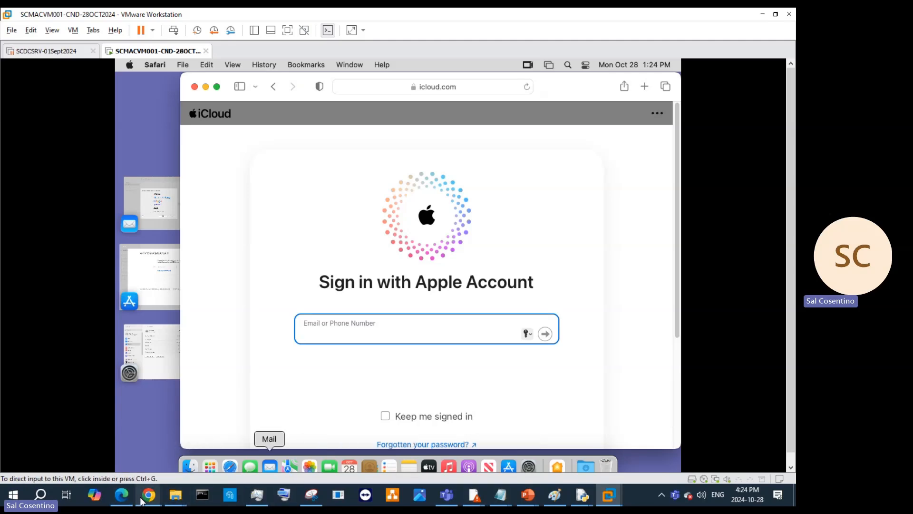
left_click(214, 433)
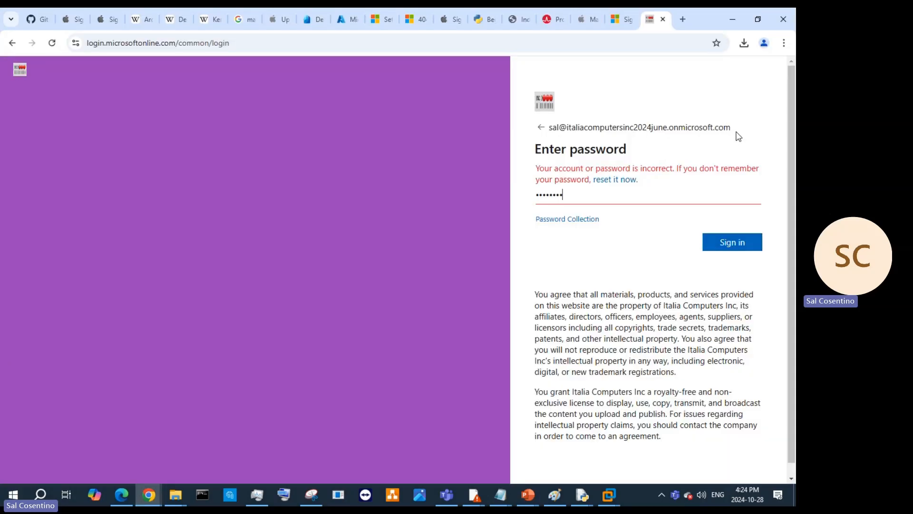
Step: Copy the account email from the Microsoft page and submit the re-entered password
left_click_drag(735, 128, 529, 127)
right_click(572, 130)
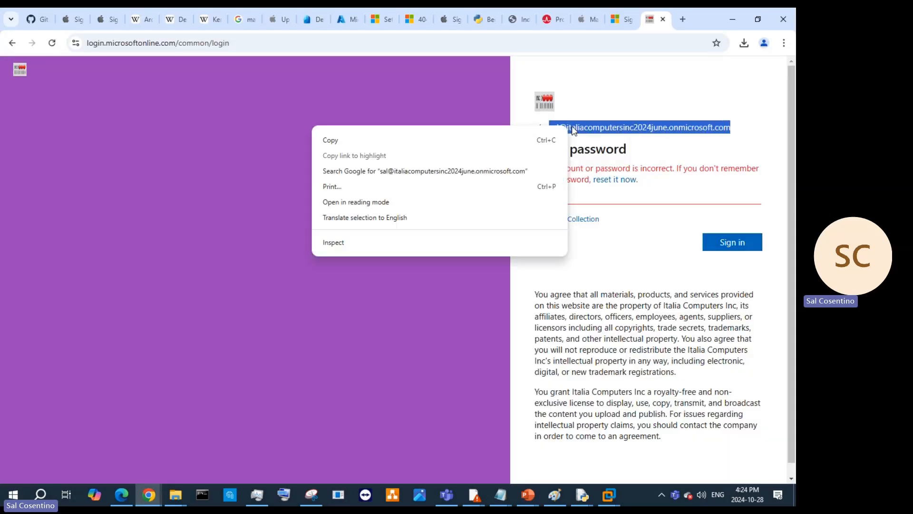
left_click(458, 141)
key("ctrl+a")
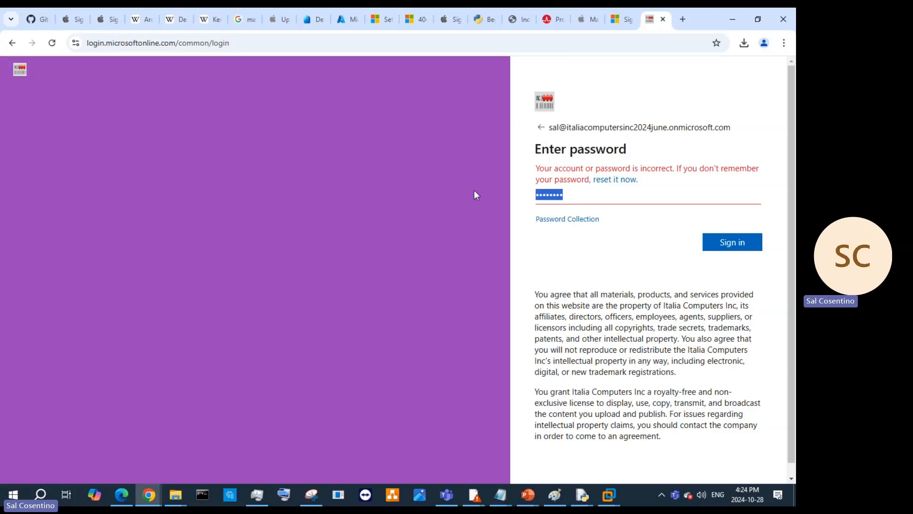
type("•••••••••••••••")
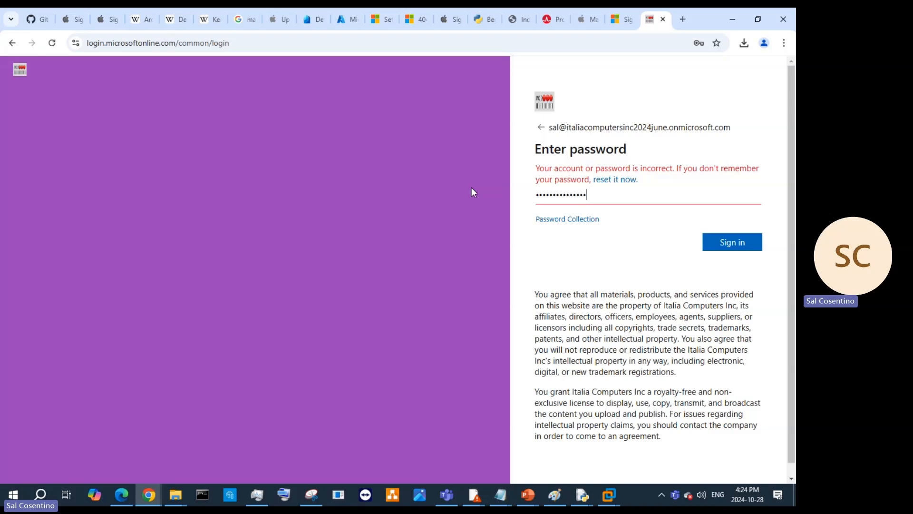
key("Return")
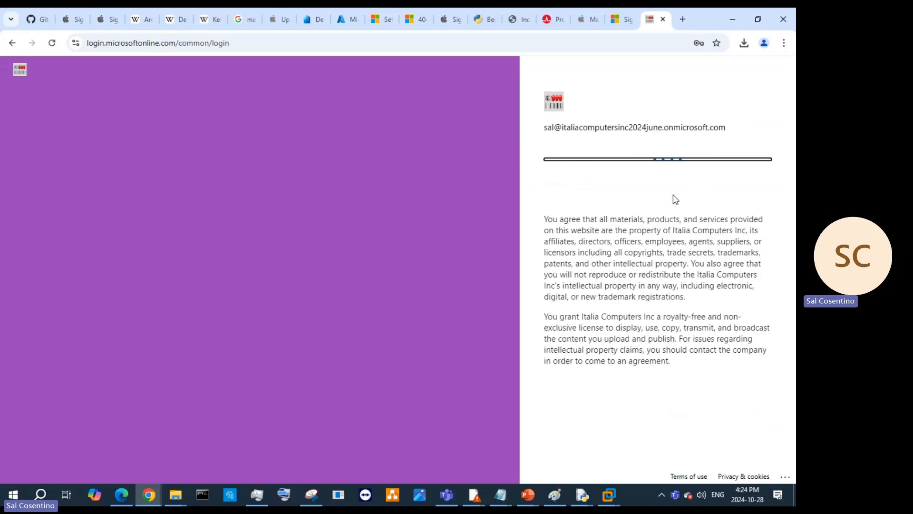
Step: Skip the Authenticator app, get the sign-in code by text, and submit it
left_click(641, 296)
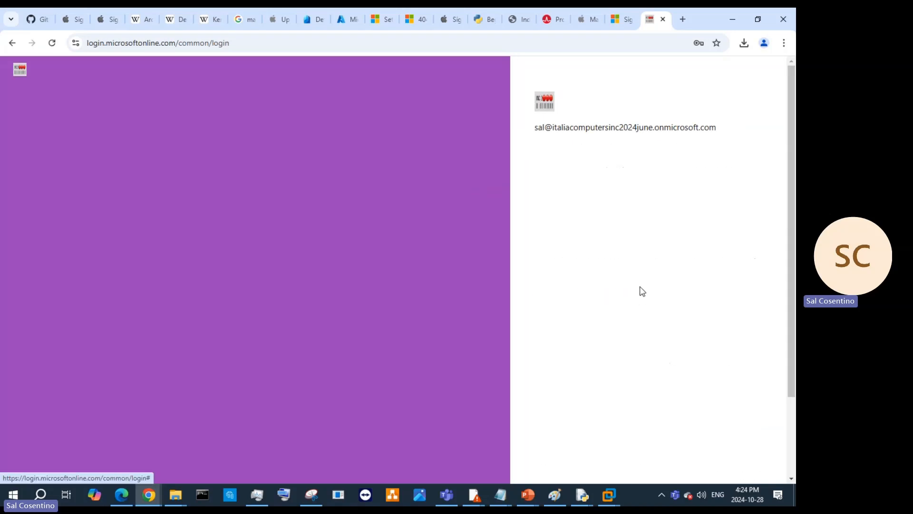
left_click(647, 274)
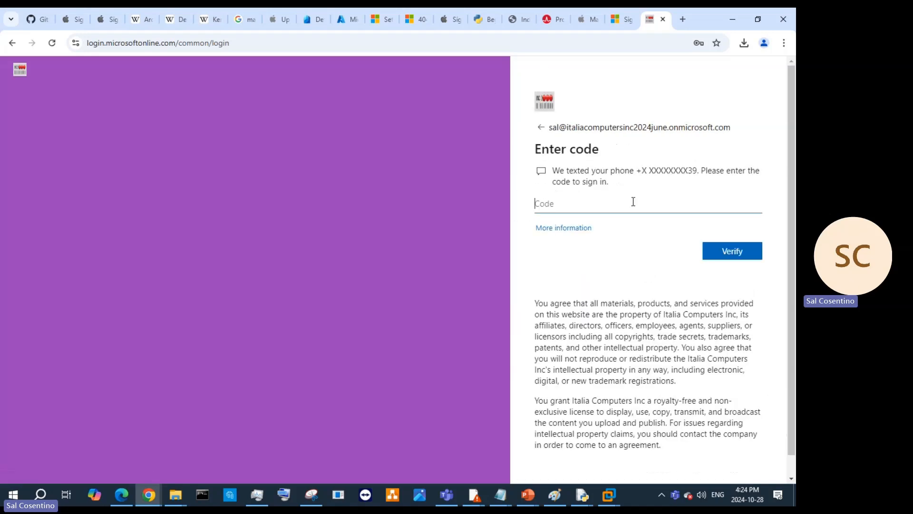
key("Return")
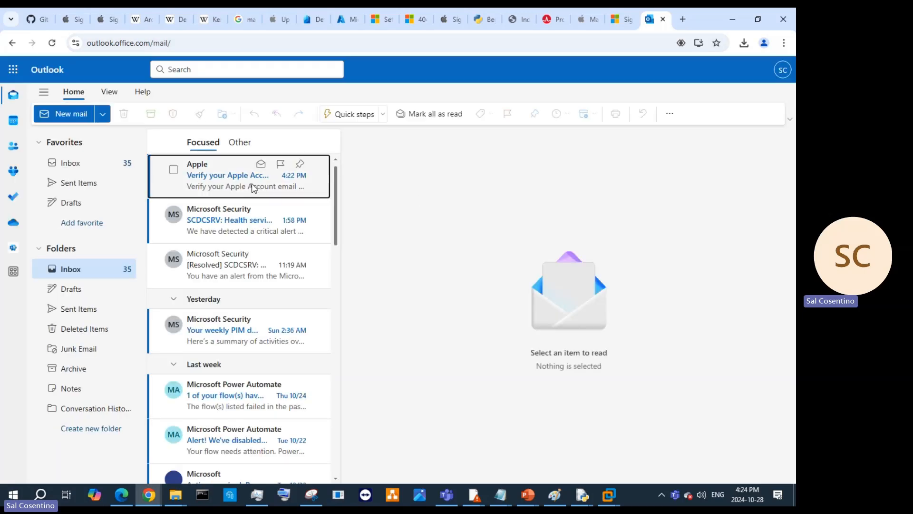
Step: Copy the six-digit code from Apple's 'Verify your Apple Account' email, then minimize Chrome
left_click(252, 186)
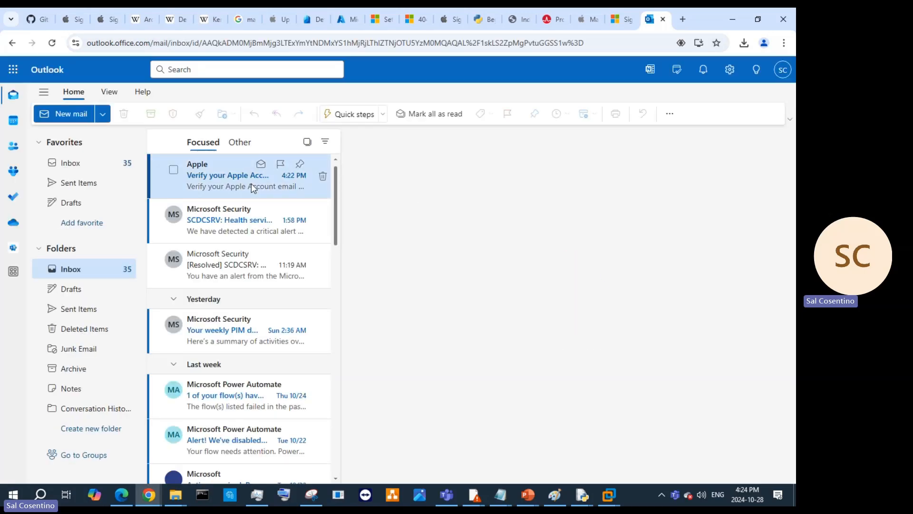
scroll(560, 291, "down", 3)
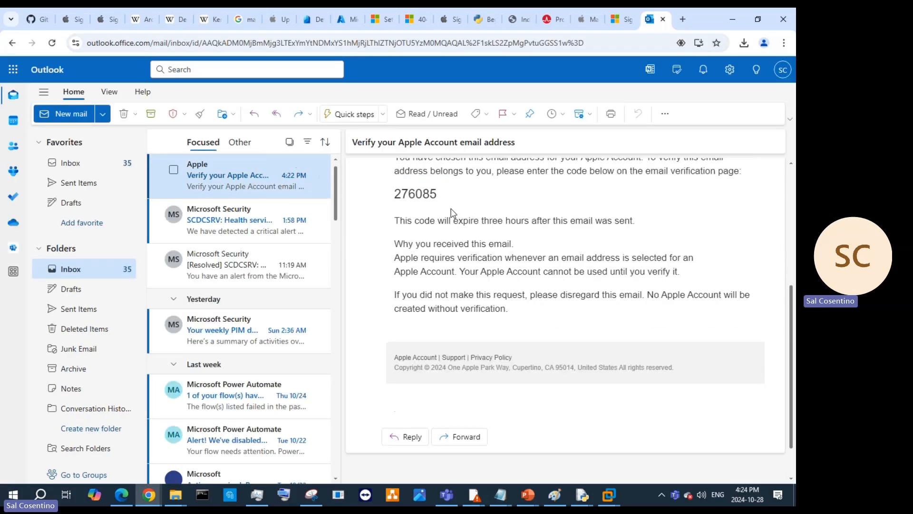
left_click_drag(451, 197, 383, 196)
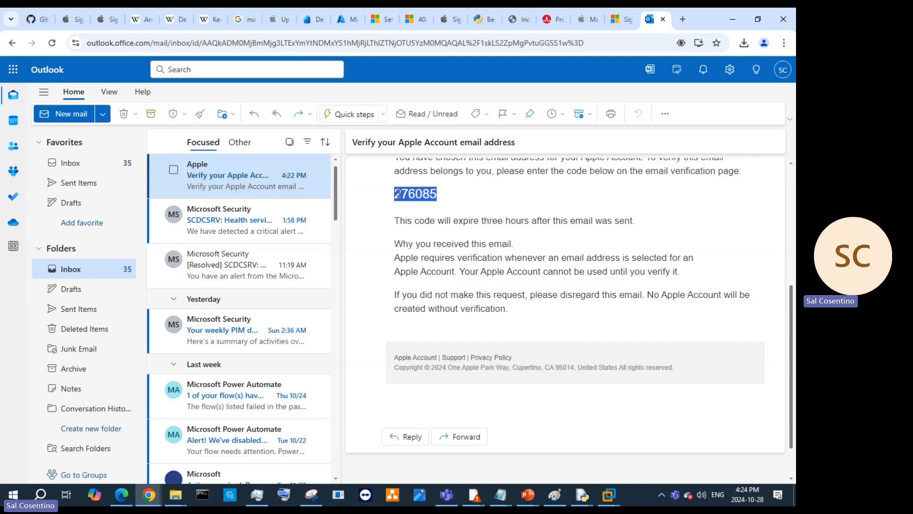
right_click(404, 196)
left_click(417, 206)
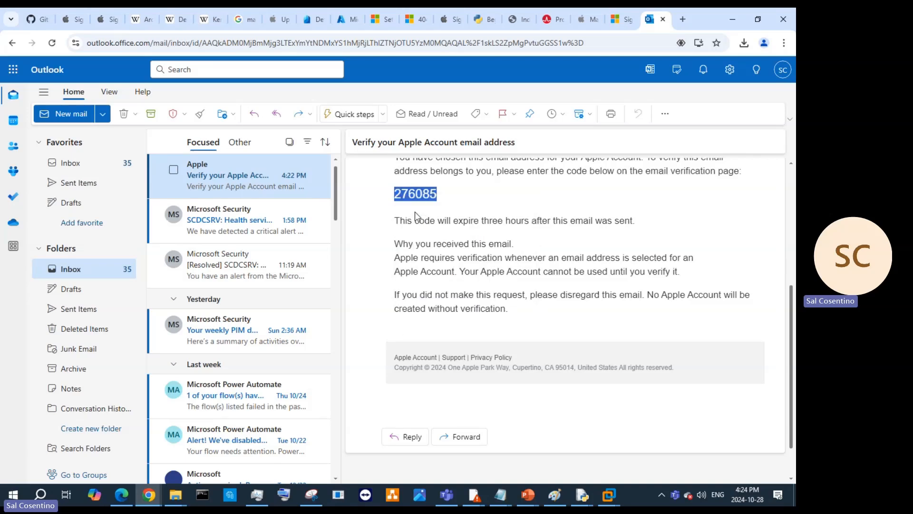
left_click(733, 19)
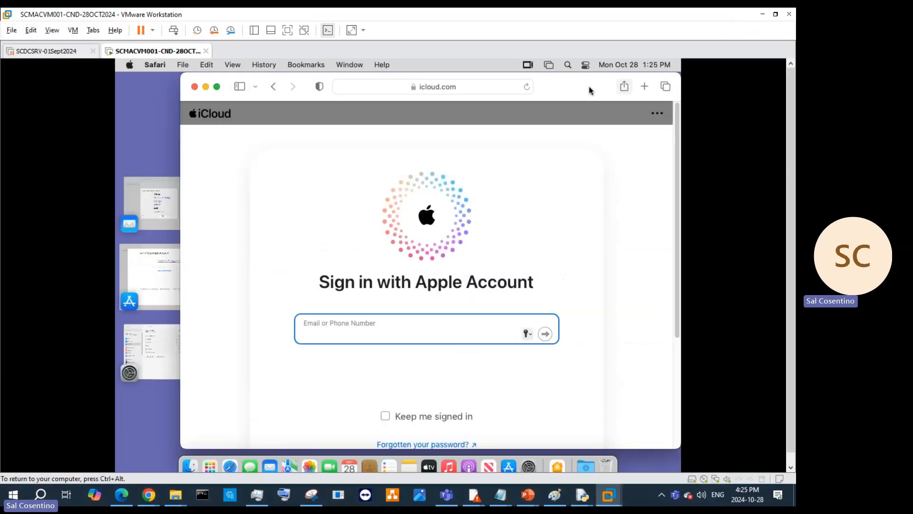
Step: Enter the emailed code, double-checked in Outlook, into the App Store verification window and click Verify
left_click(205, 86)
left_click(183, 234)
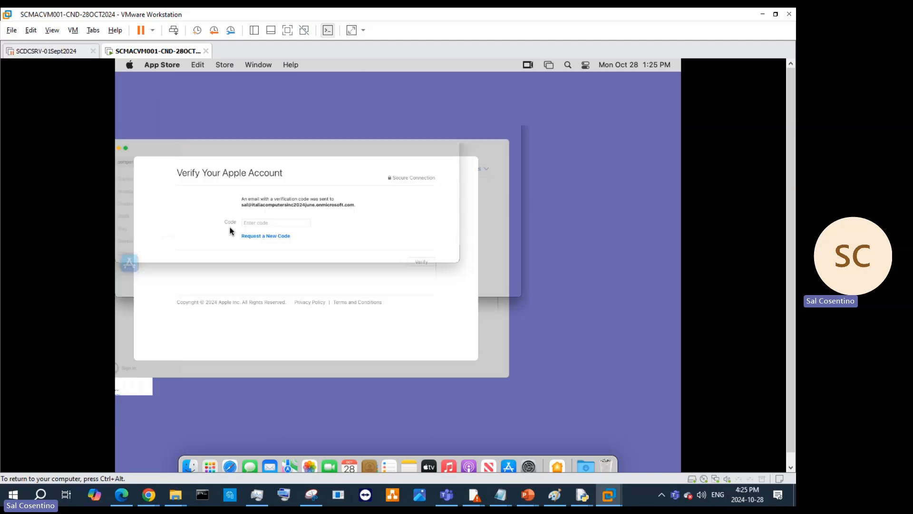
left_click(356, 216)
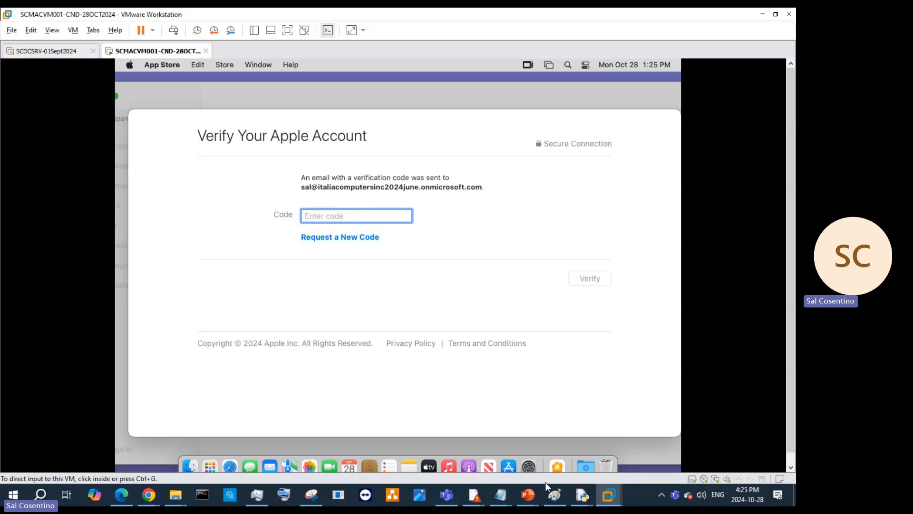
mouse_move(149, 494)
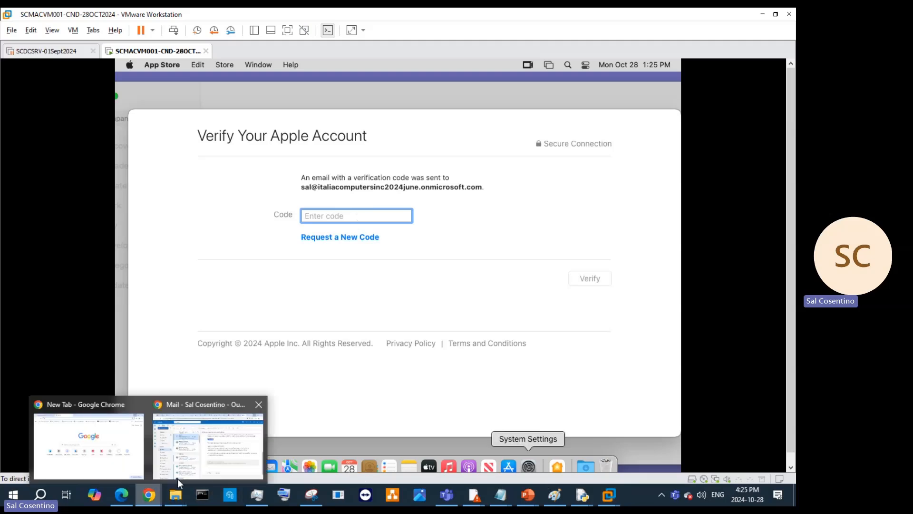
left_click(258, 443)
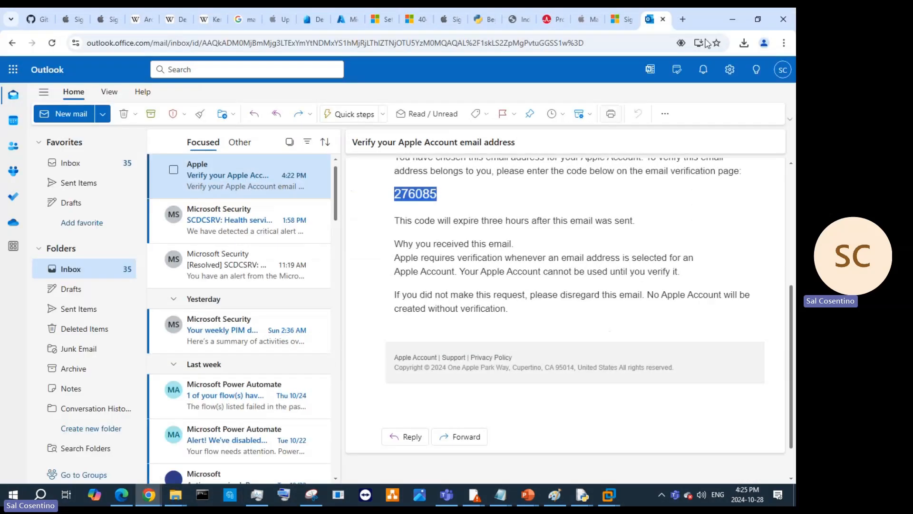
left_click(741, 19)
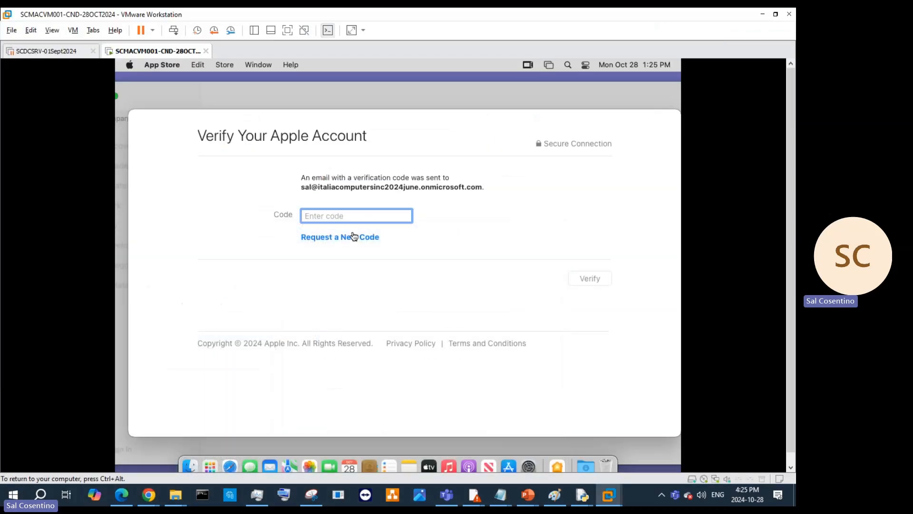
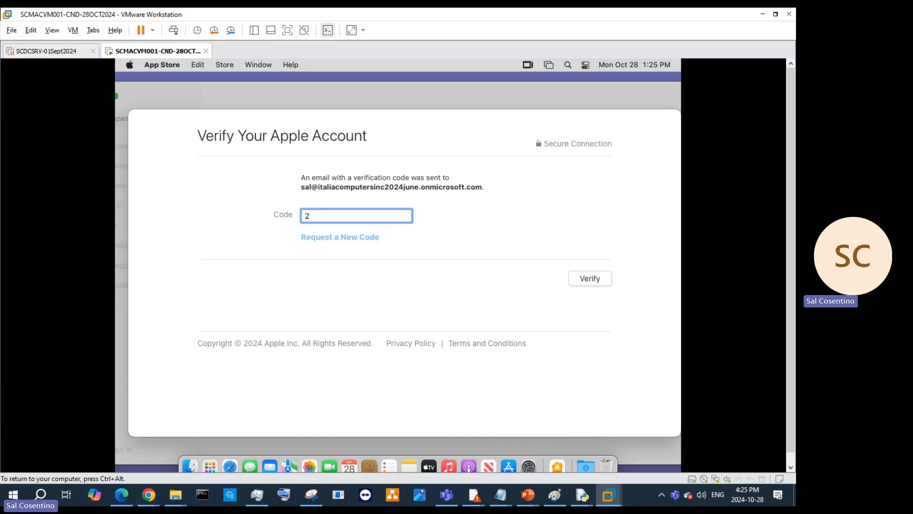
left_click(602, 284)
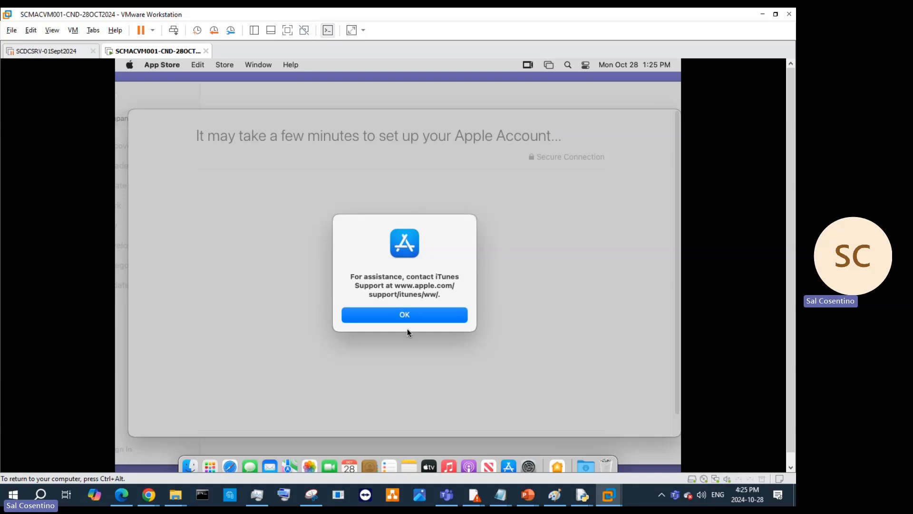
Step: Dismiss the iTunes Support alert, go to the Discover page, and click Sign In
left_click(410, 316)
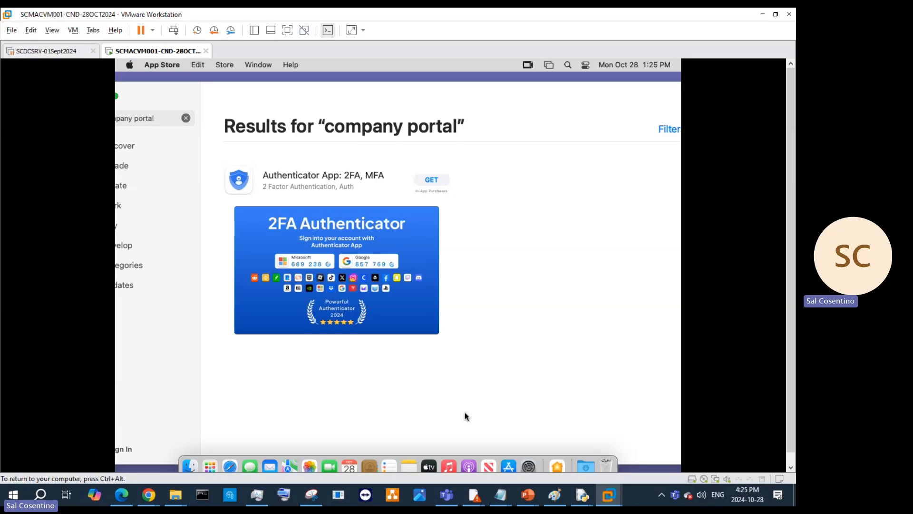
left_click(174, 153)
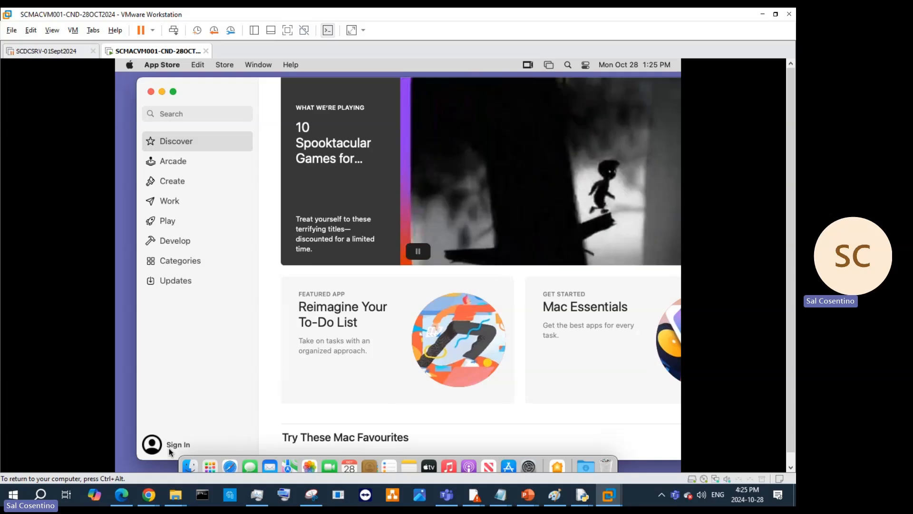
left_click(169, 448)
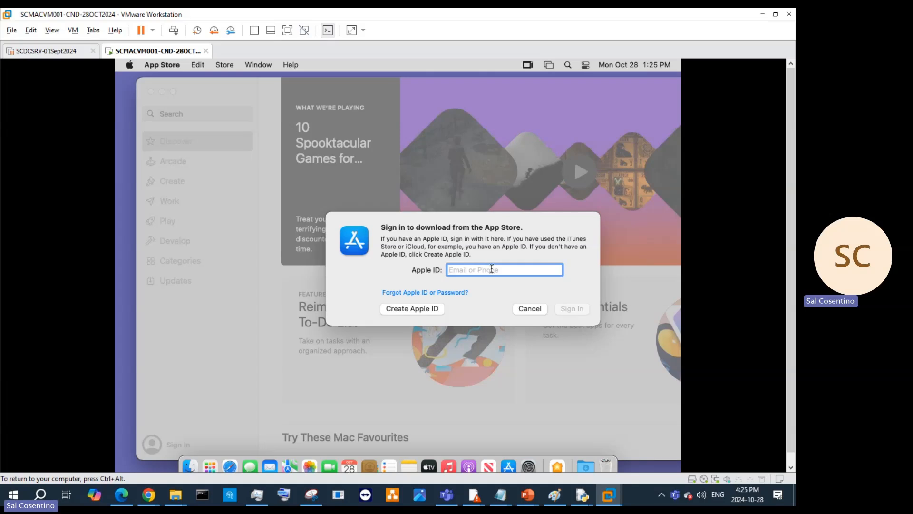
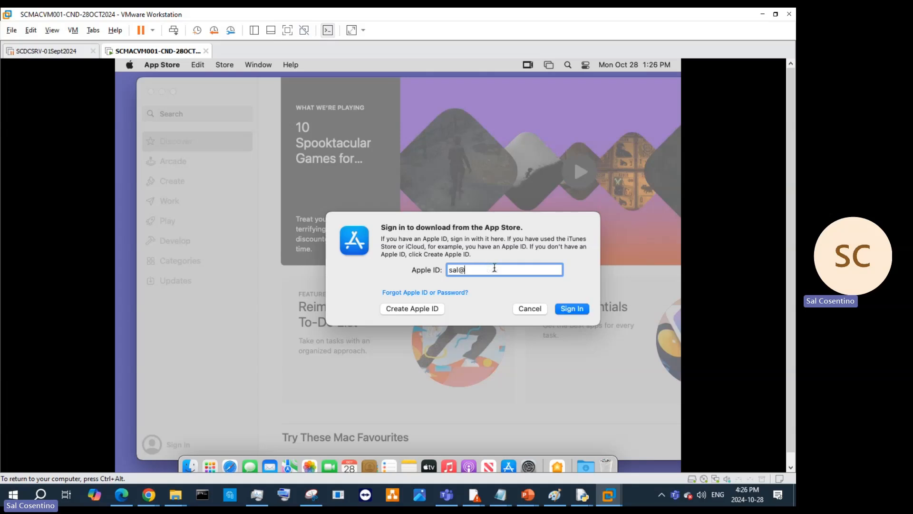
Step: Sign in to the App Store with the new onmicrosoft.com Apple ID and its password
left_click(571, 309)
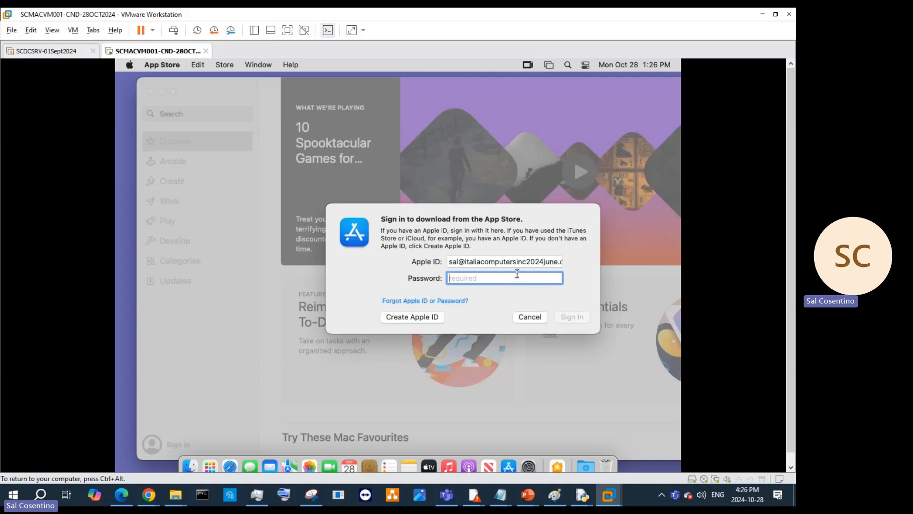
type("••••••••")
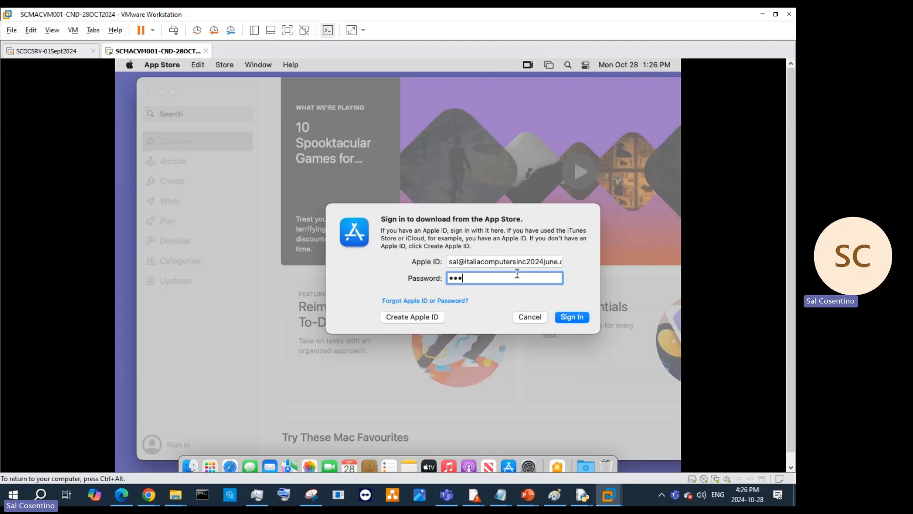
type("••••••••")
key("Return")
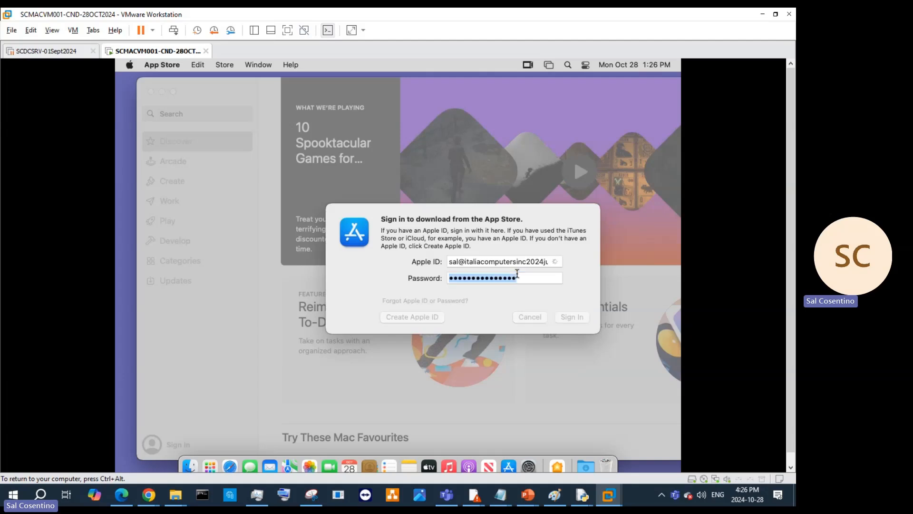
Step: Check the Apple ID, retype the password, and submit the sign-in again
left_click(537, 285)
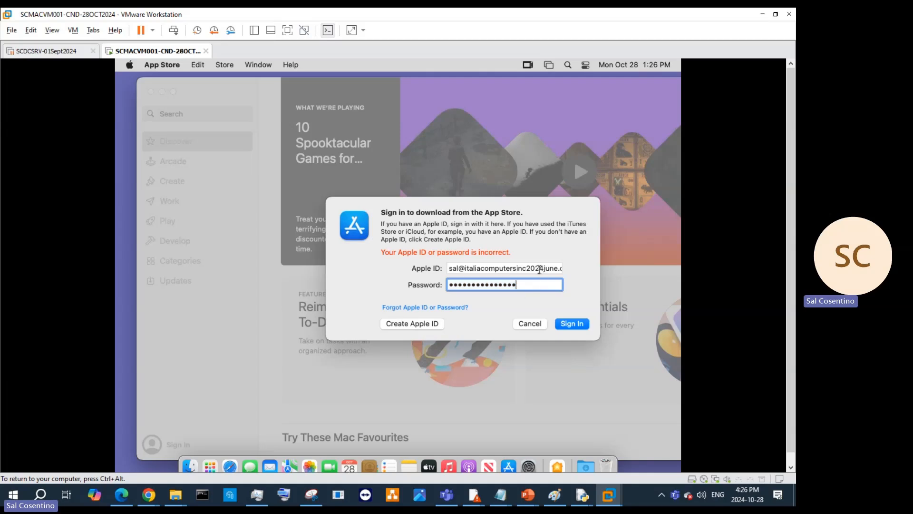
triple_click(539, 269)
left_click(550, 284)
left_click_drag(549, 285, 420, 288)
type("•••••••••••••••")
key("Return")
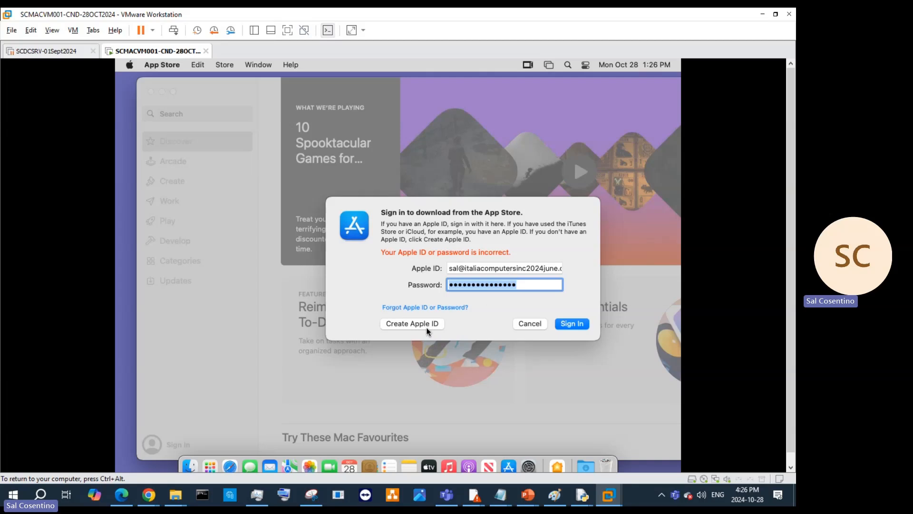
Step: Retry the sign-in, cancel the forgotten-password alert, and reopen a fresh sign-in prompt
left_click_drag(474, 268, 328, 268)
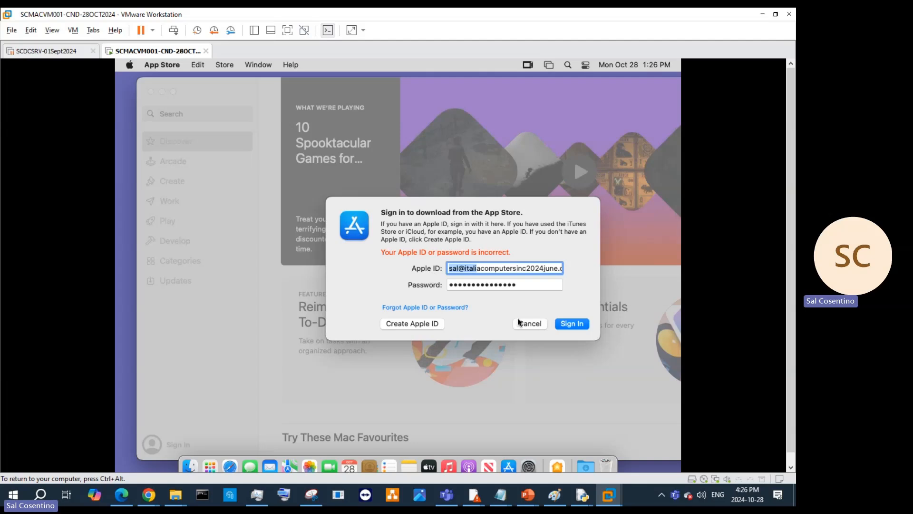
left_click(572, 323)
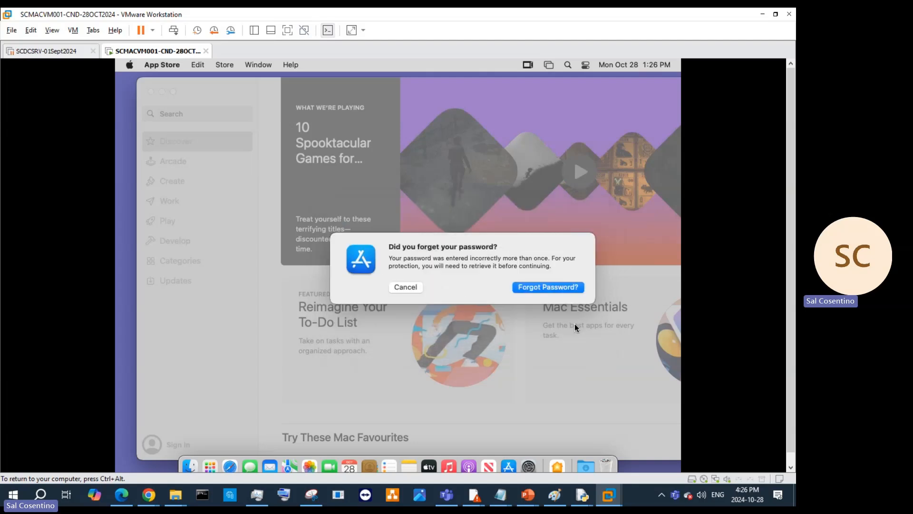
left_click(421, 288)
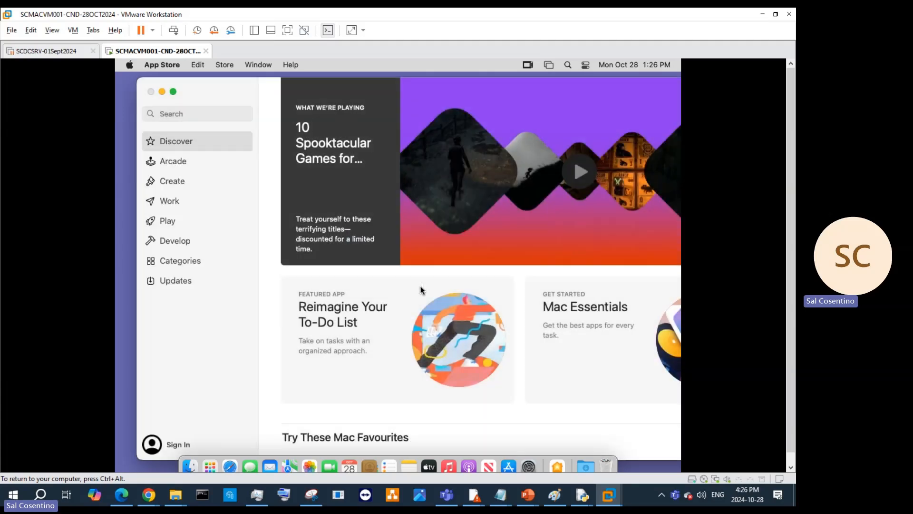
left_click(177, 443)
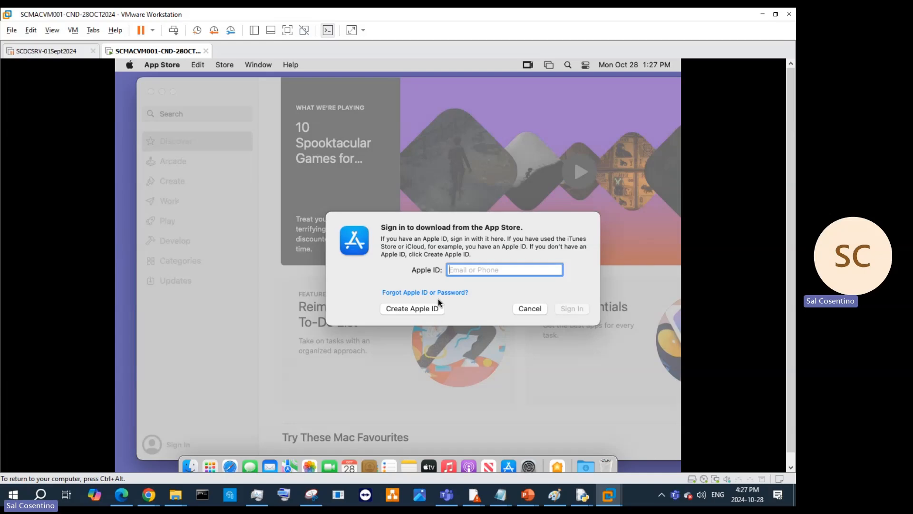
Step: Open the Create Apple ID form, then bring Outlook mail in Chrome to the front
left_click(424, 309)
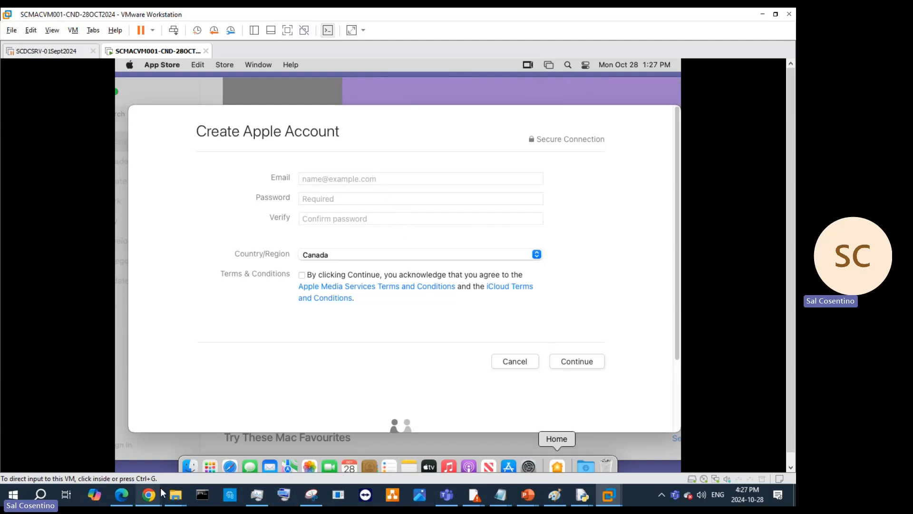
mouse_move(160, 487)
left_click(255, 445)
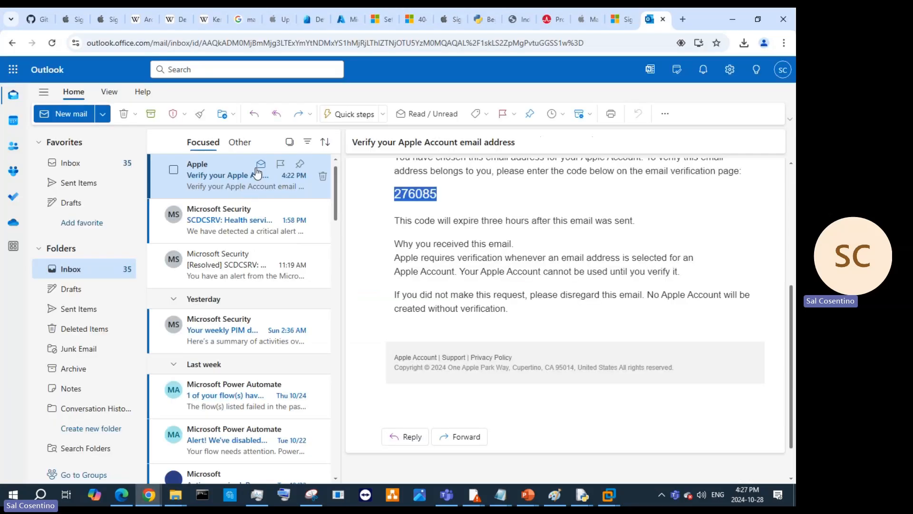
Step: Reload Outlook, reopen Apple's verification email to view its code, and minimize Chrome
scroll(257, 172, "down", 5)
scroll(264, 172, "up", 5)
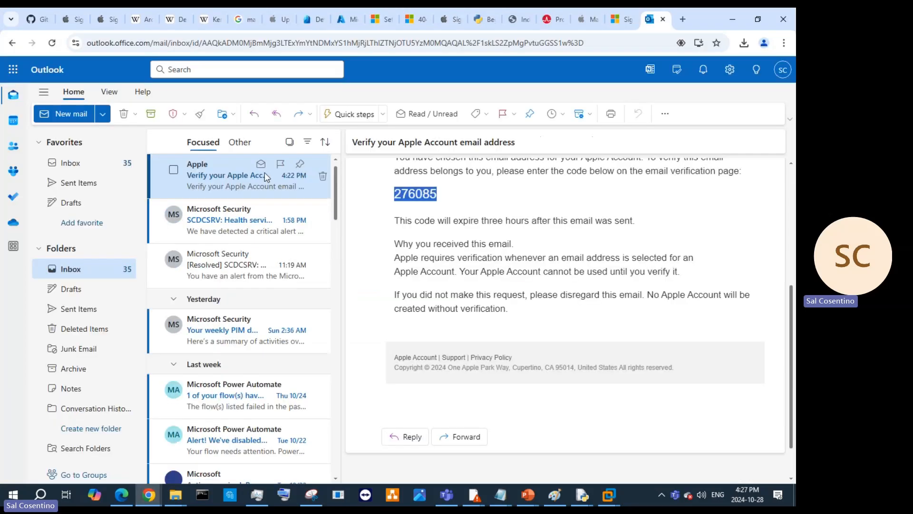
left_click(187, 238)
left_click(210, 190)
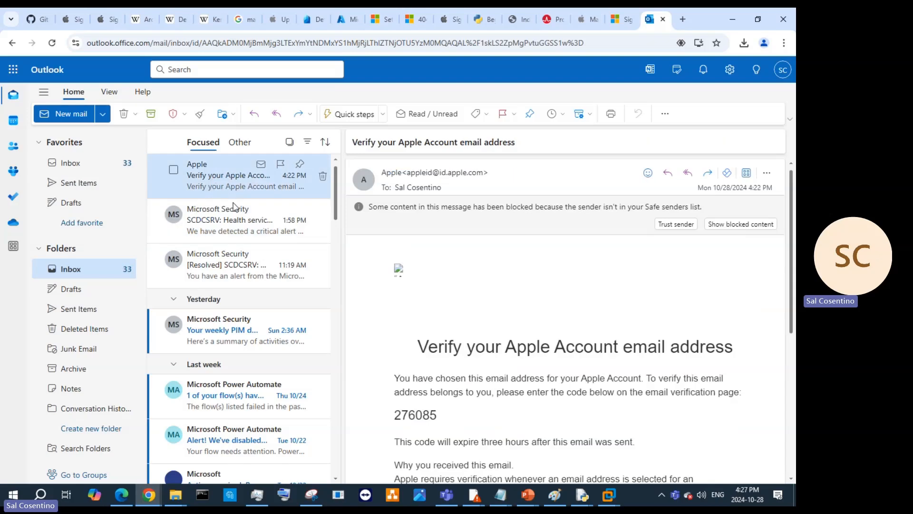
right_click(399, 282)
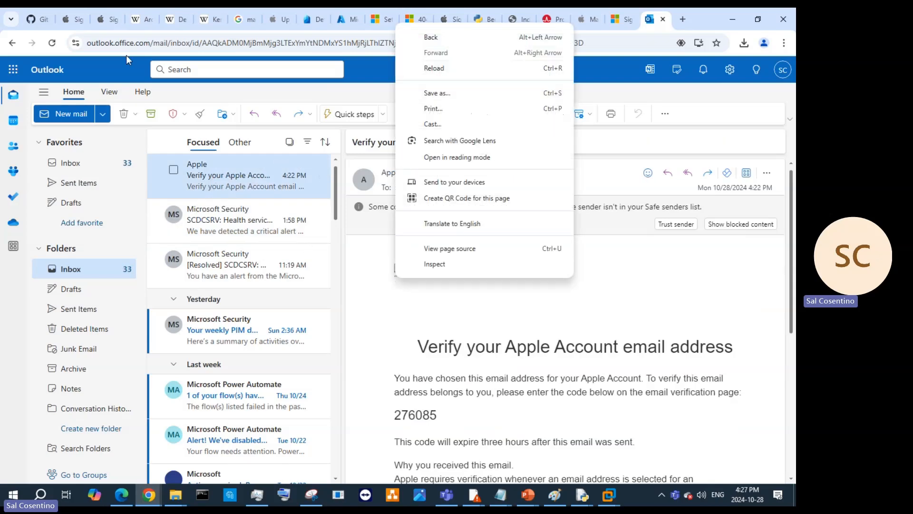
left_click(52, 43)
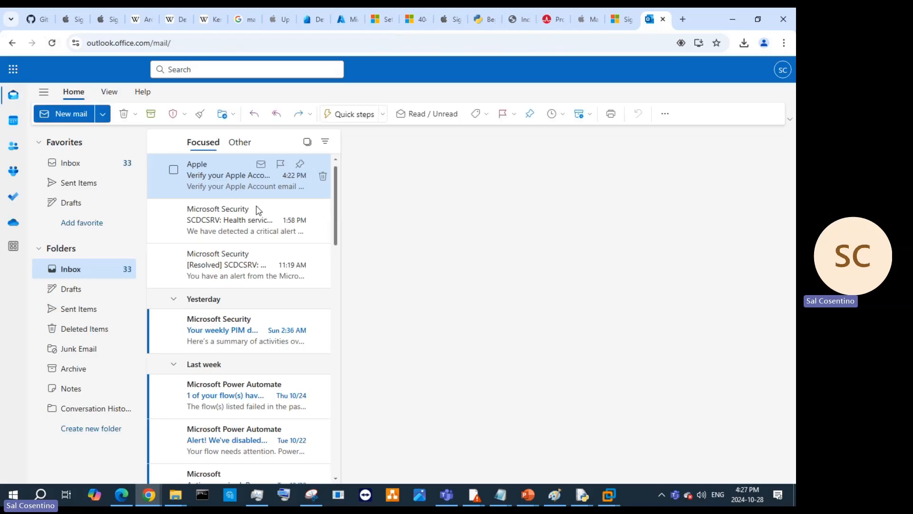
left_click(257, 205)
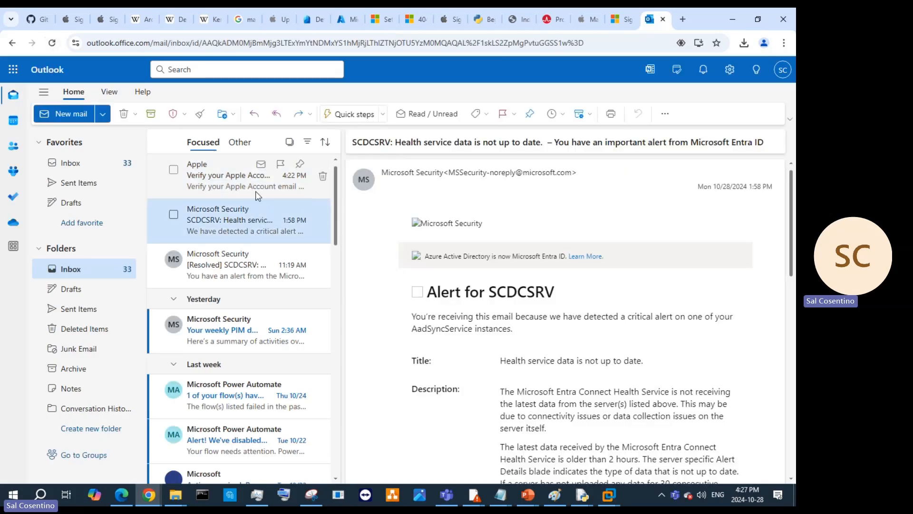
left_click(257, 195)
scroll(623, 361, "down", 6)
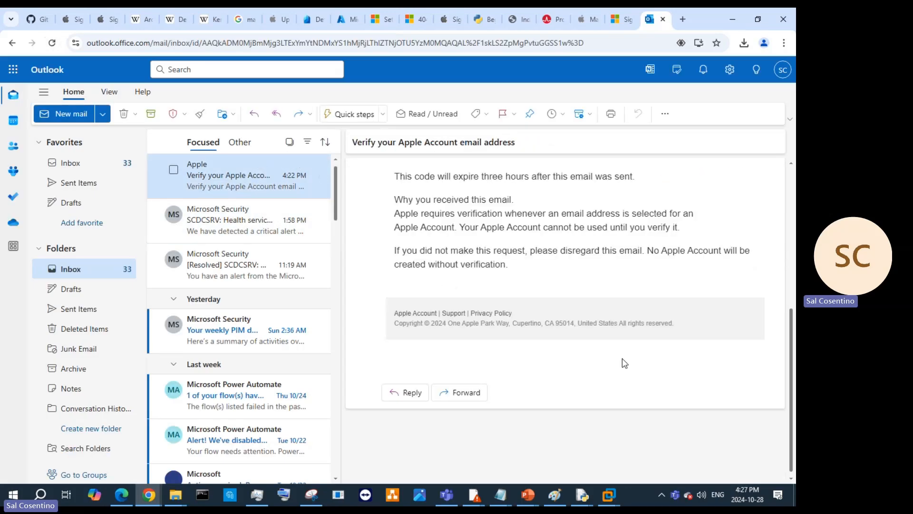
scroll(625, 363, "up", 3)
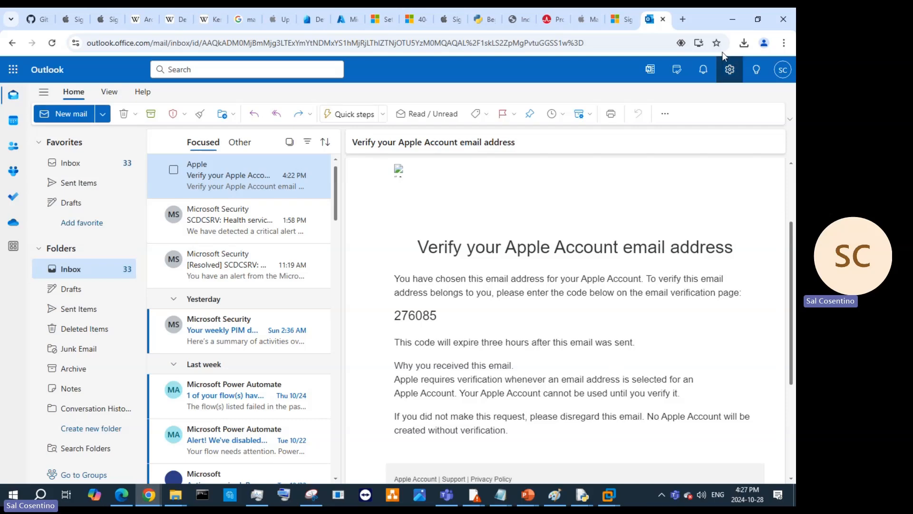
left_click(730, 19)
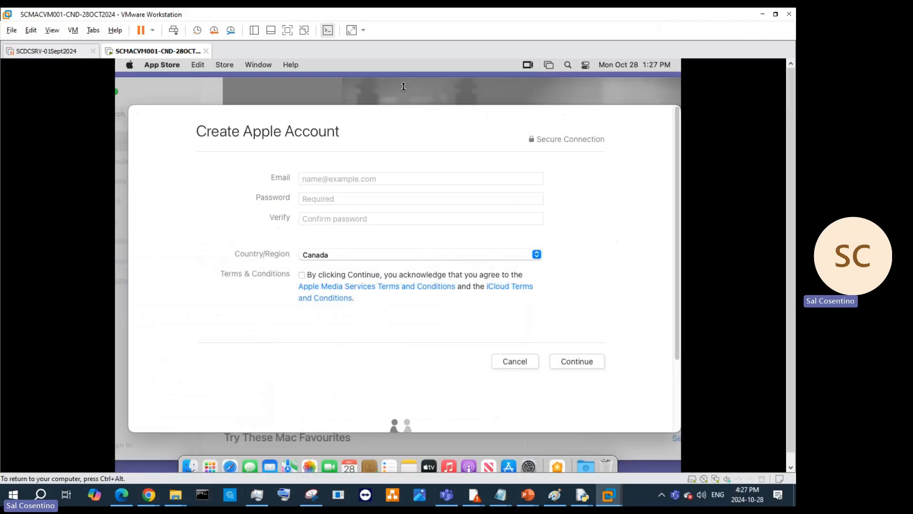
Step: Cancel Create Apple Account and sign in again with the Apple ID and password
left_click(201, 98)
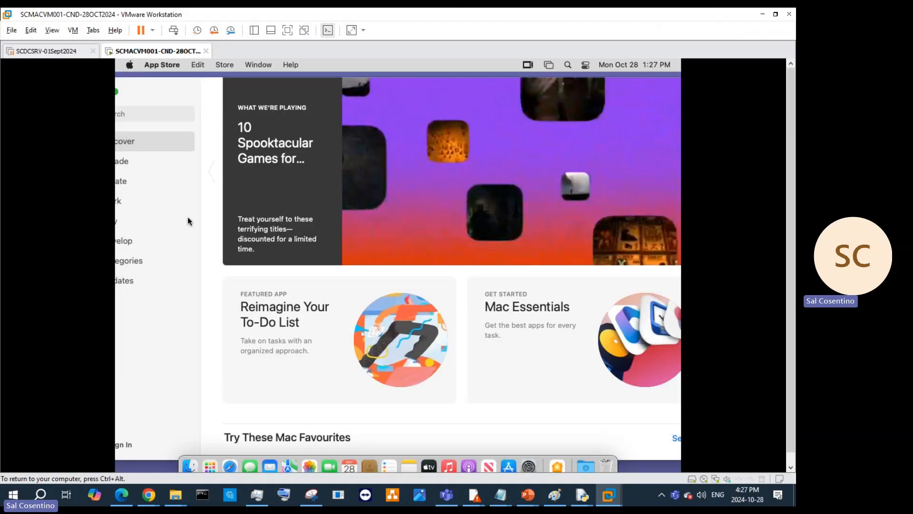
left_click(122, 446)
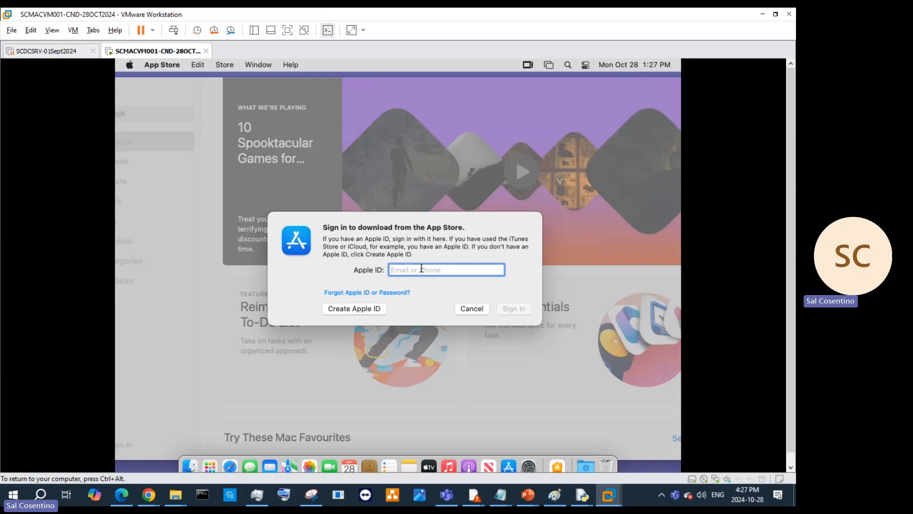
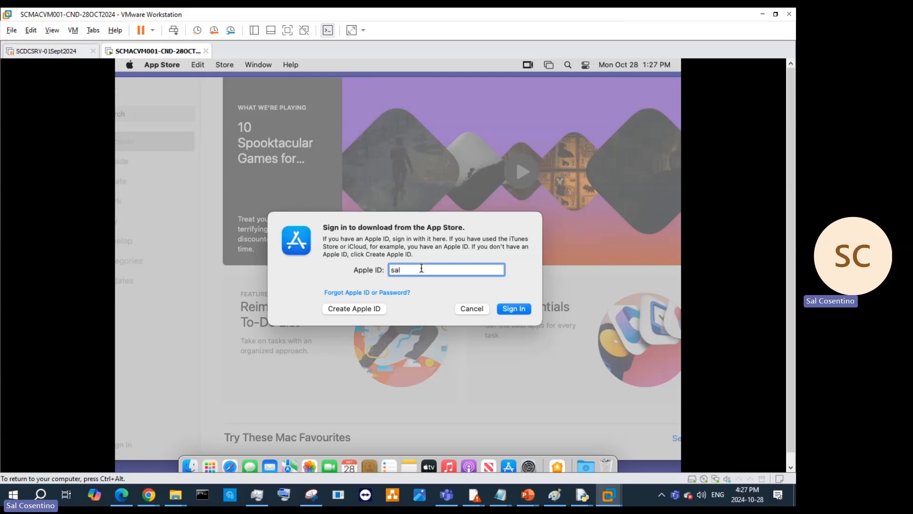
left_click(510, 310)
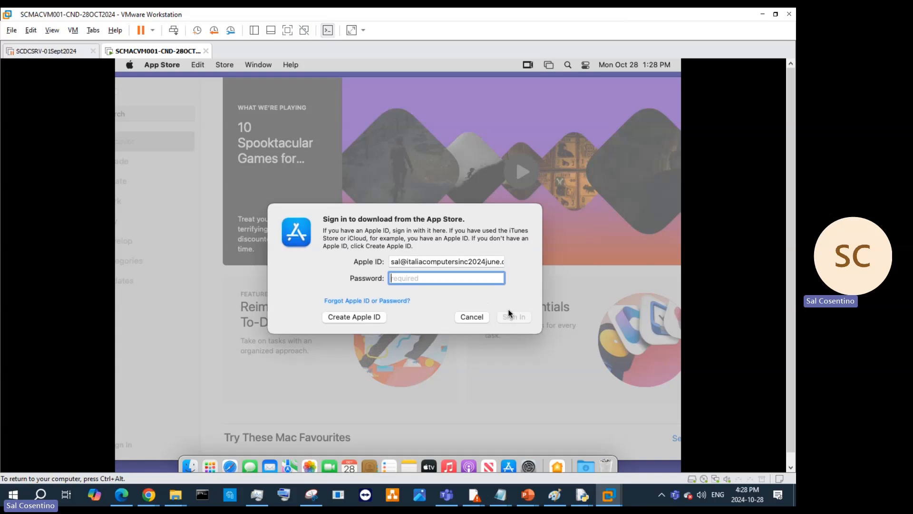
type("•••••••••••••••")
key("Return")
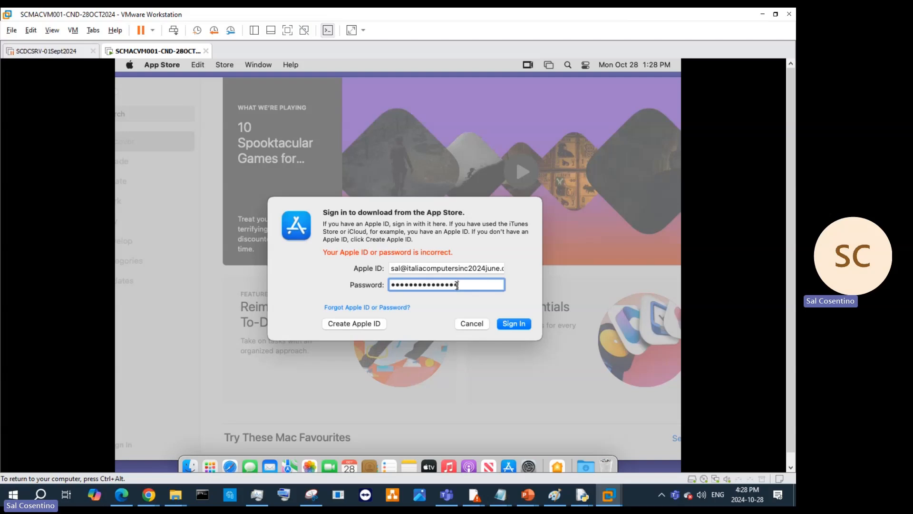
Step: Retype the rejected password, retry, then start the forgotten-password recovery
type("•••••••••••••••")
key("Return")
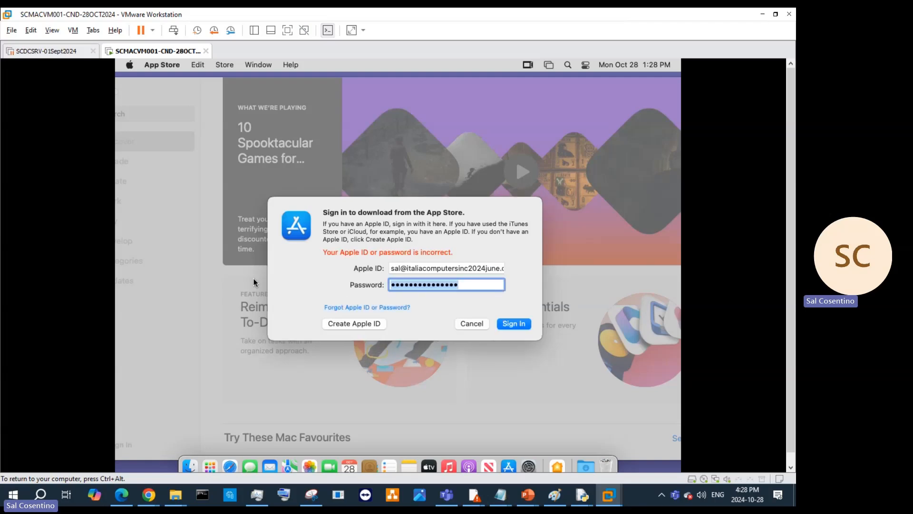
left_click(379, 308)
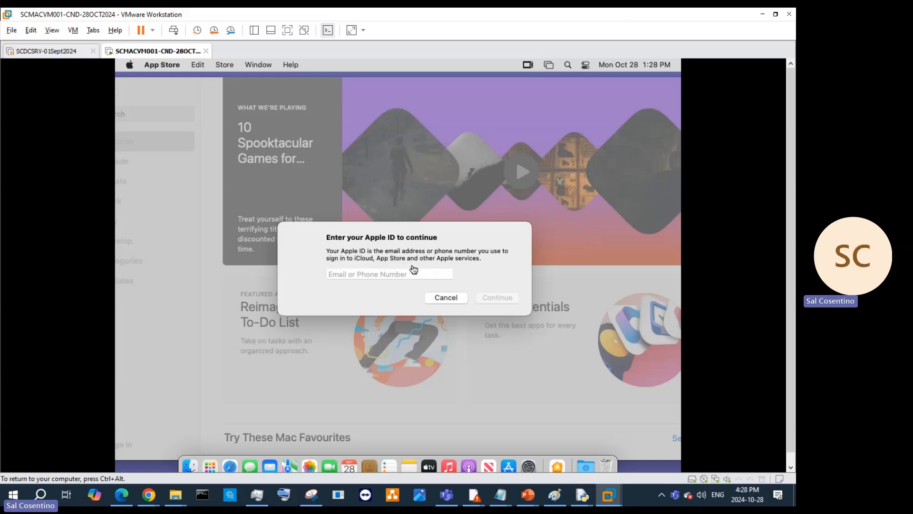
Step: Enter the account phone number in the recovery field and submit it
left_click(410, 274)
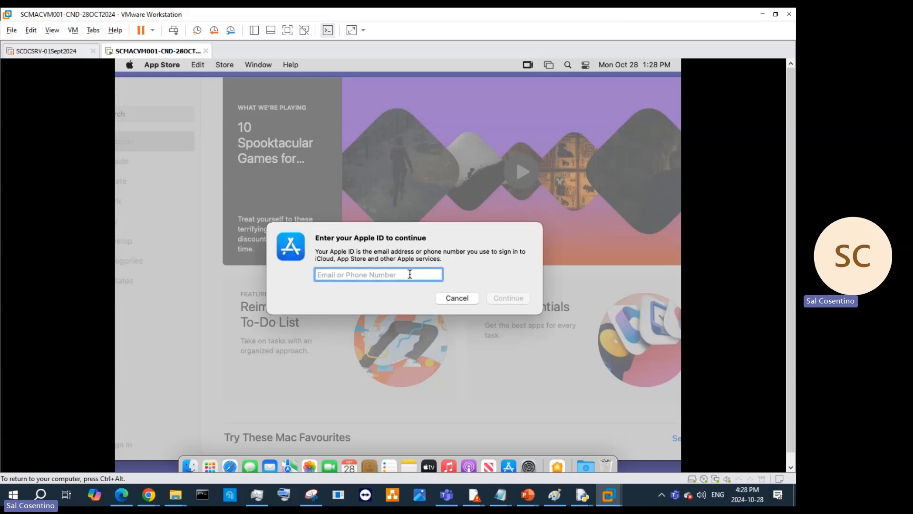
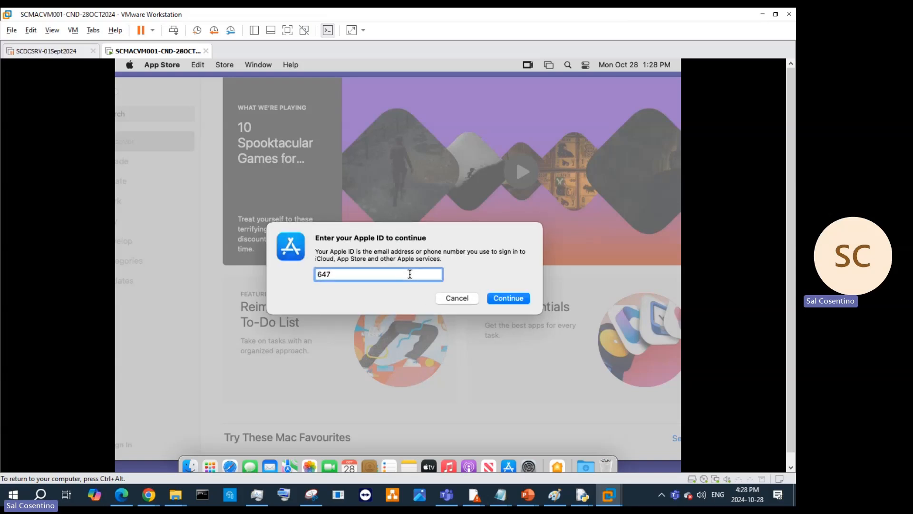
key("Return")
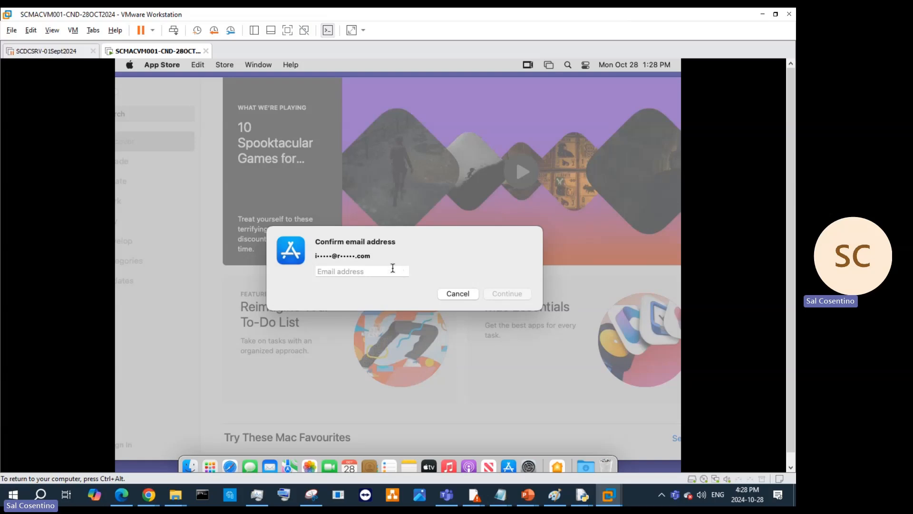
Step: Dismiss the e-mail confirmation, reopen App Store sign-in, and choose 'Forgot Apple ID or Password?'
left_click(393, 269)
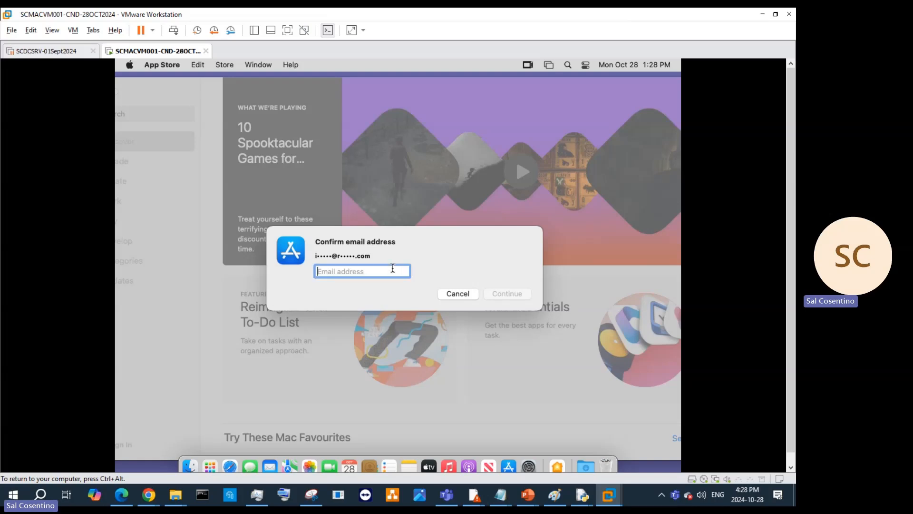
left_click(457, 294)
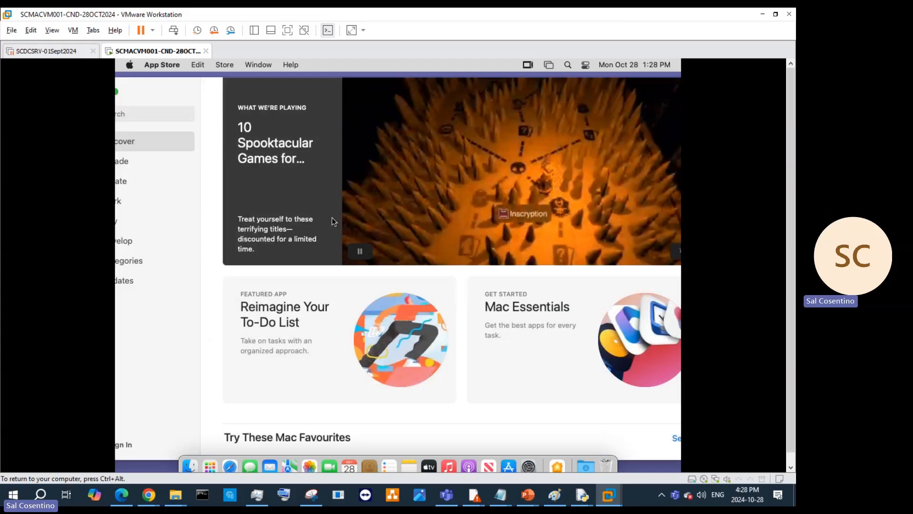
left_click(126, 442)
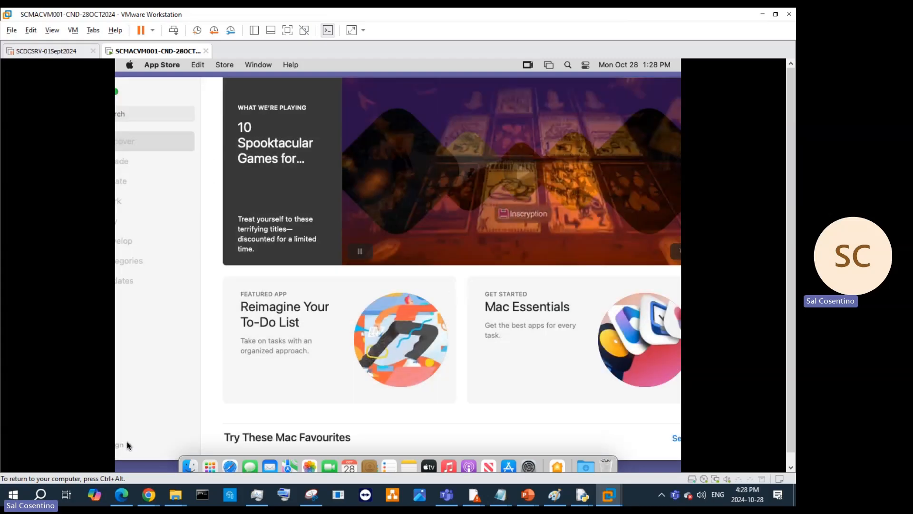
left_click(363, 293)
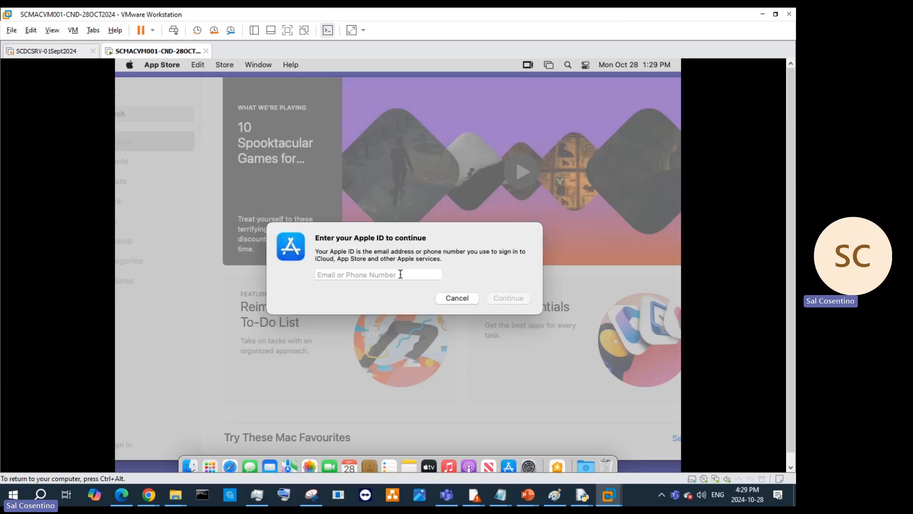
Step: Enter the organisation's work e-mail address as the Apple ID
left_click(407, 271)
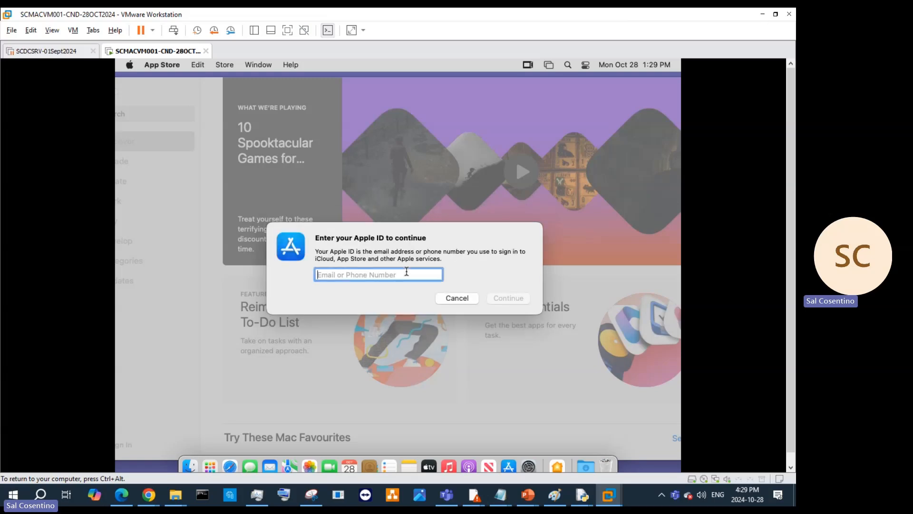
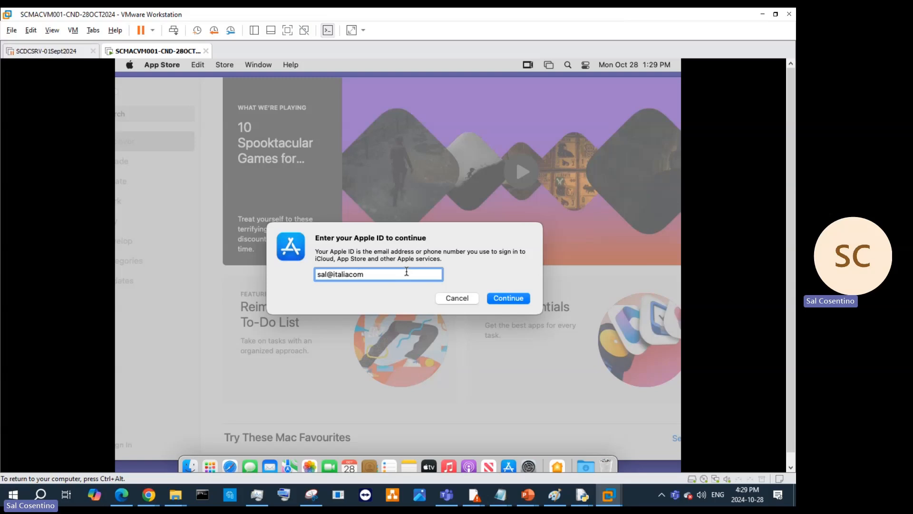
key("Home")
left_click_drag(339, 275, 538, 271)
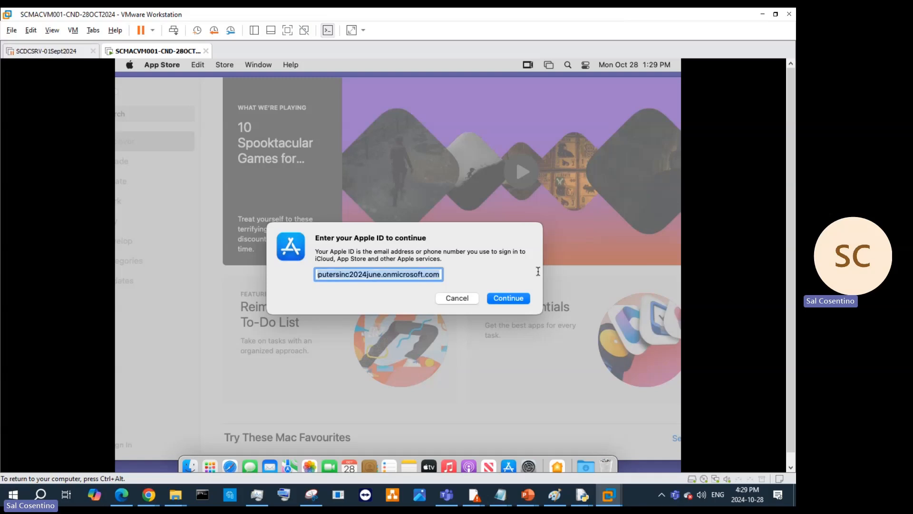
left_click_drag(442, 276, 176, 257)
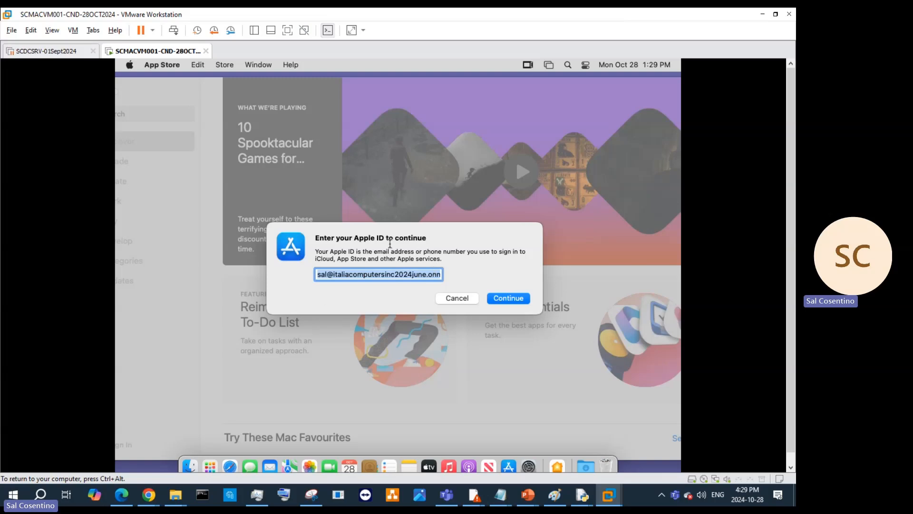
Step: Cut and re-paste the work address, submit it, and close the unsupported-ID error
right_click(382, 274)
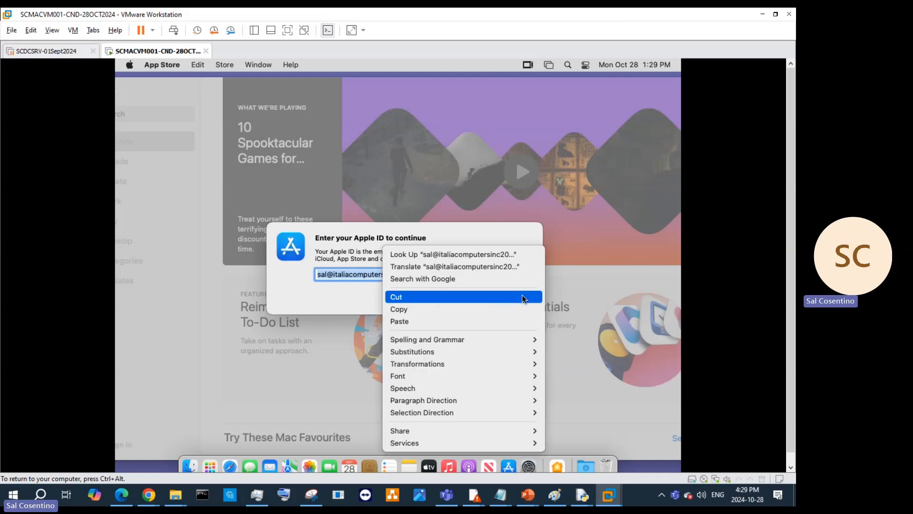
left_click(521, 298)
right_click(421, 275)
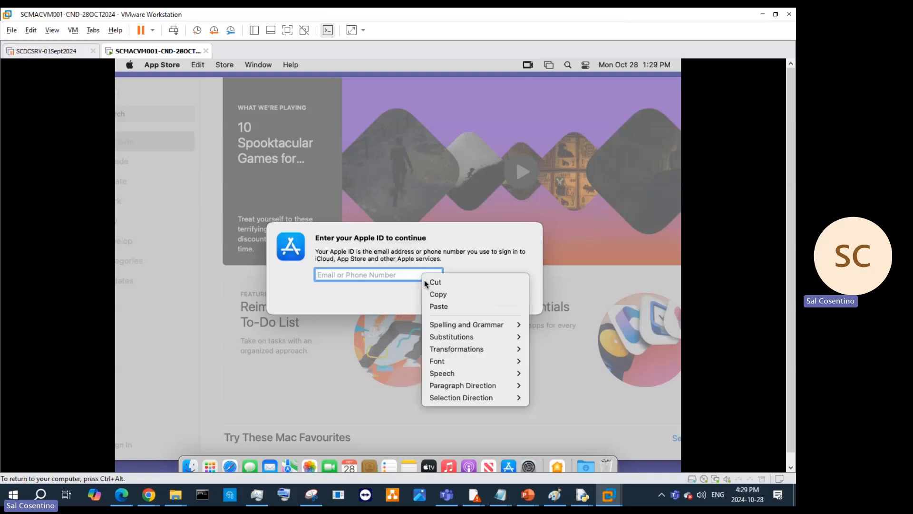
left_click(438, 303)
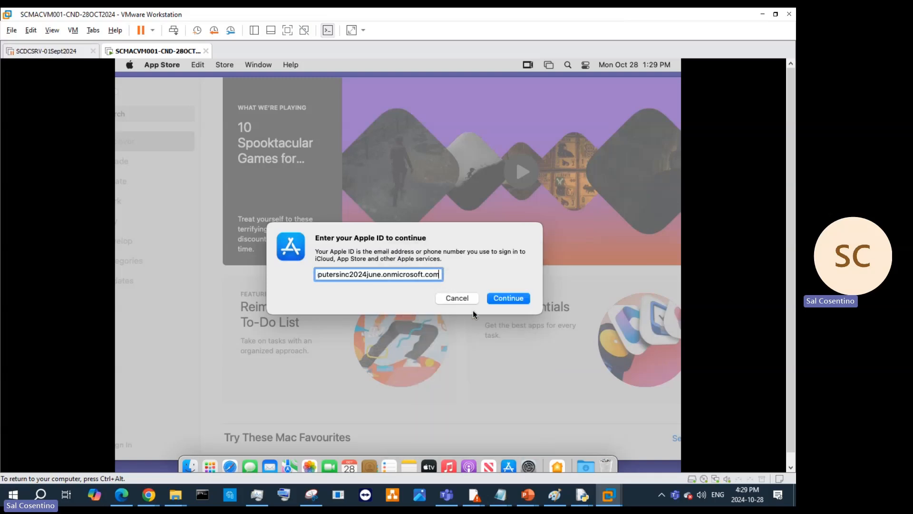
left_click(522, 297)
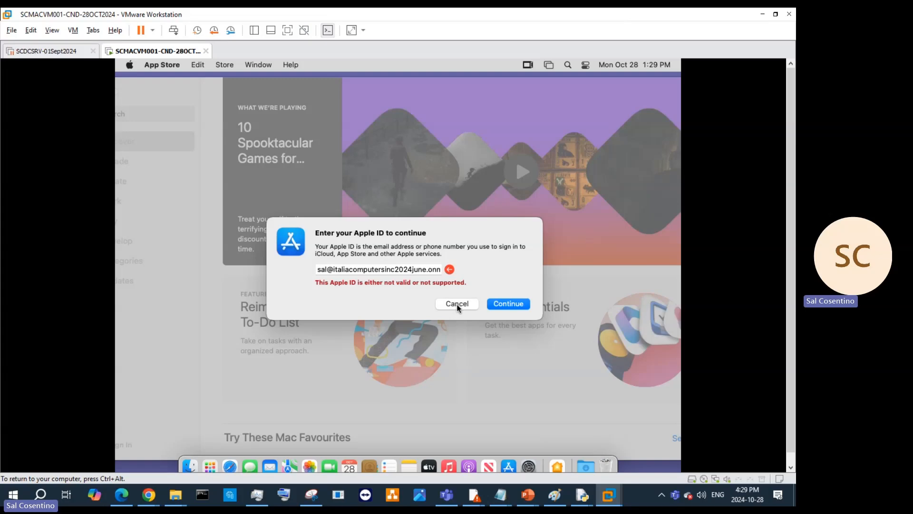
left_click(457, 304)
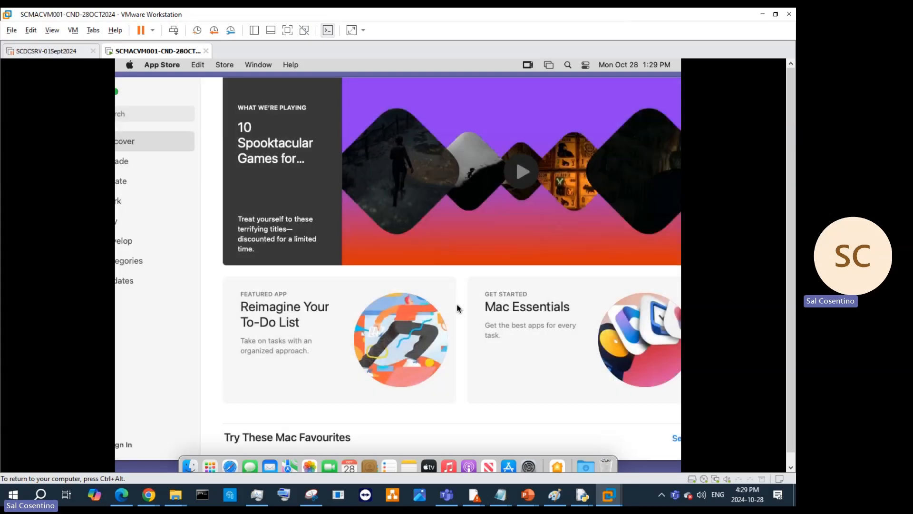
Step: In the App Store sign-in form, replace the personal e-mail with the work e-mail as Apple ID
left_click(127, 443)
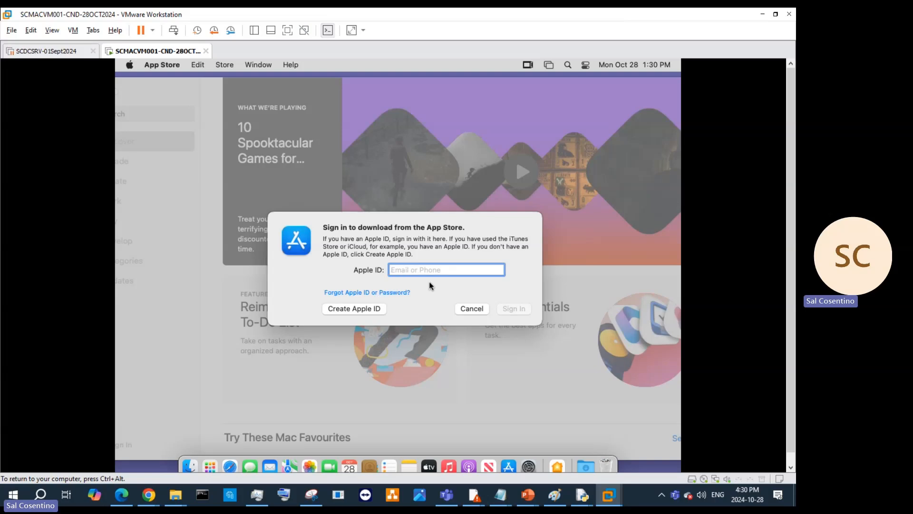
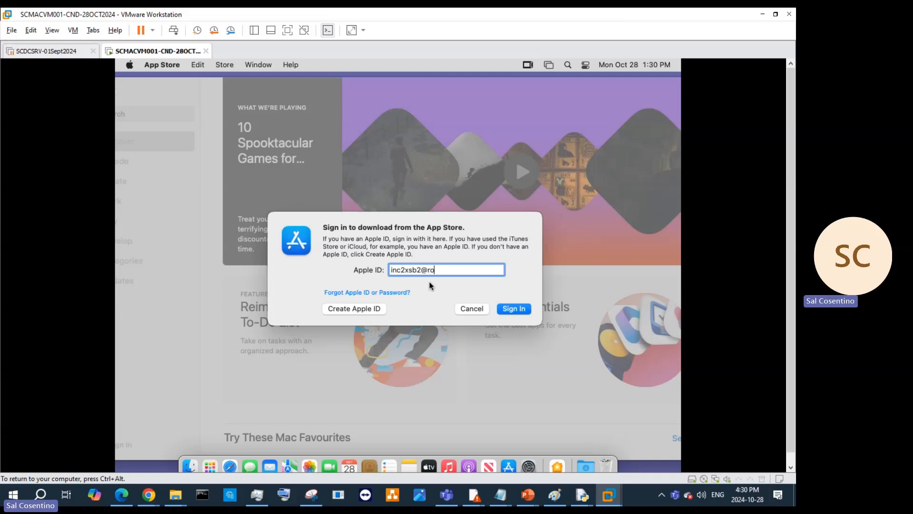
left_click_drag(471, 269, 391, 270)
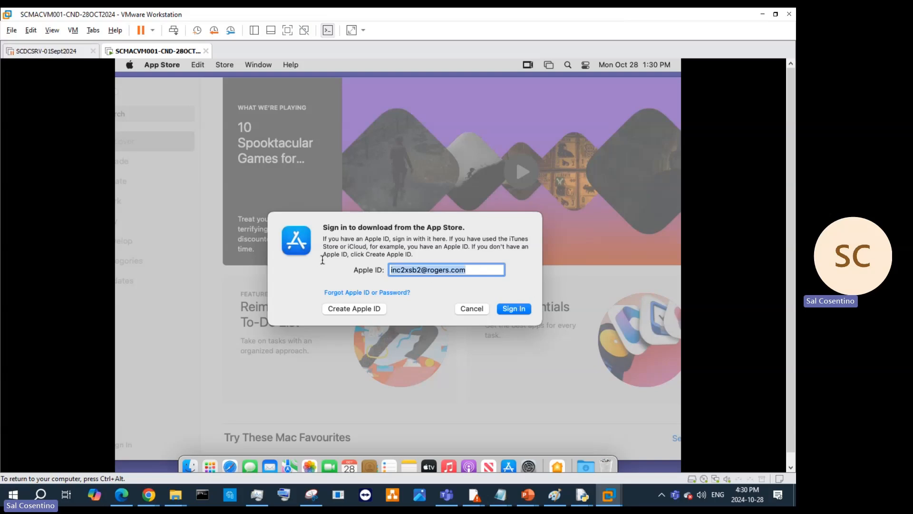
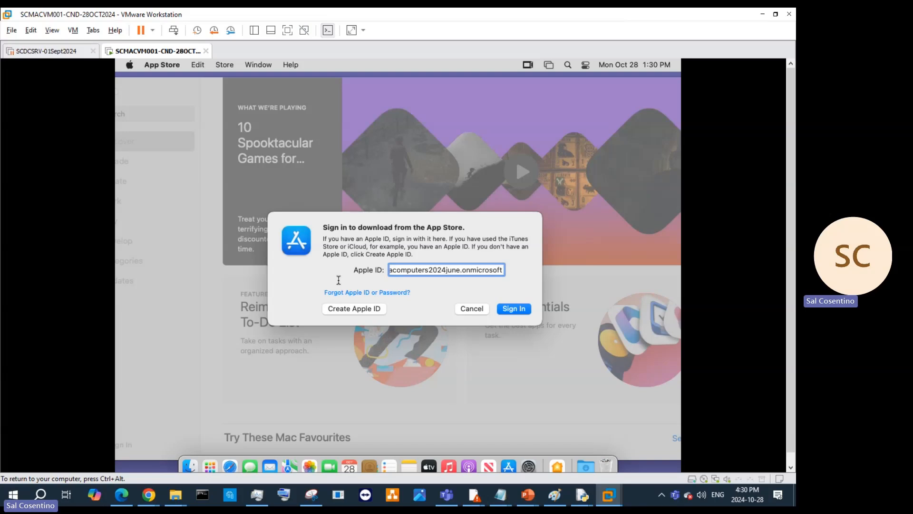
Step: Submit the work Apple ID with the account password; the sign-in is rejected
left_click(517, 311)
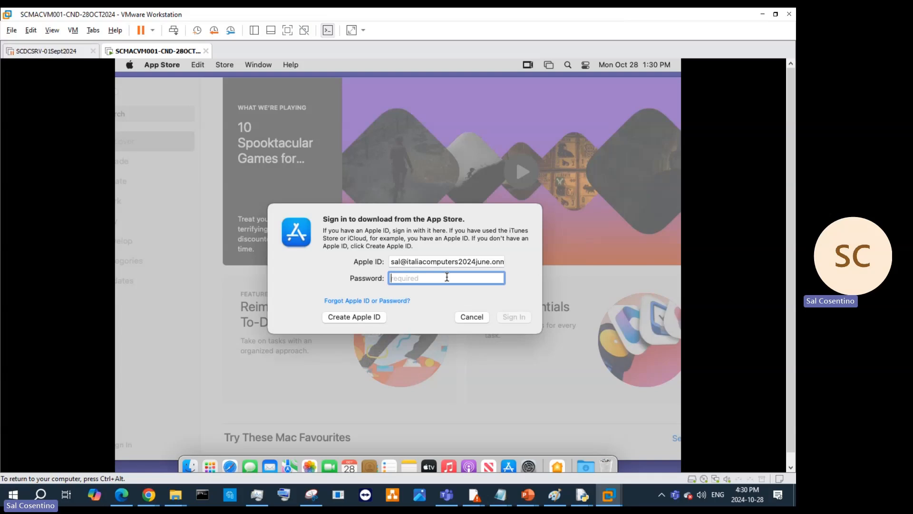
type("••••••••••")
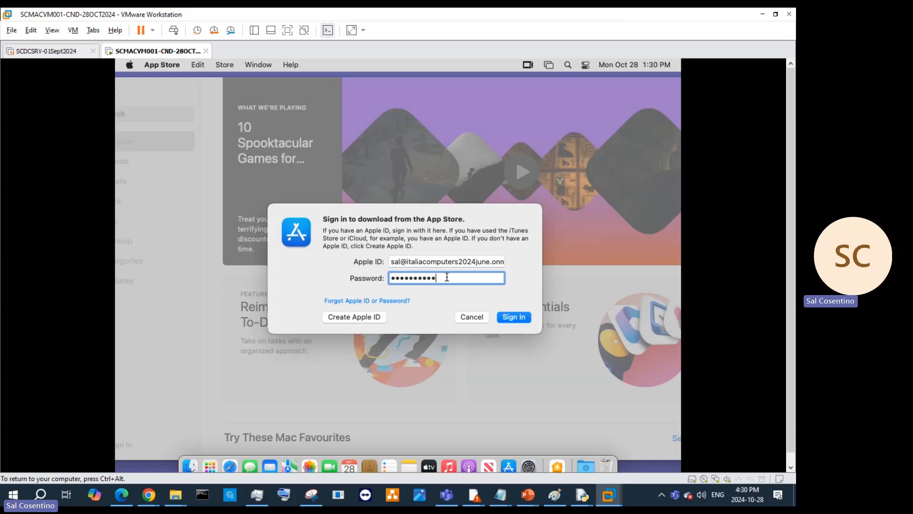
type("•••••")
key("Return")
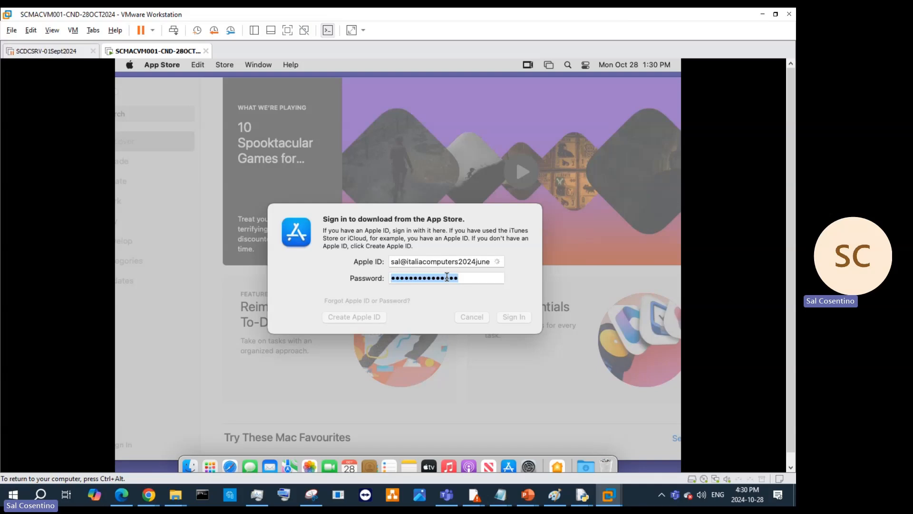
key("Return")
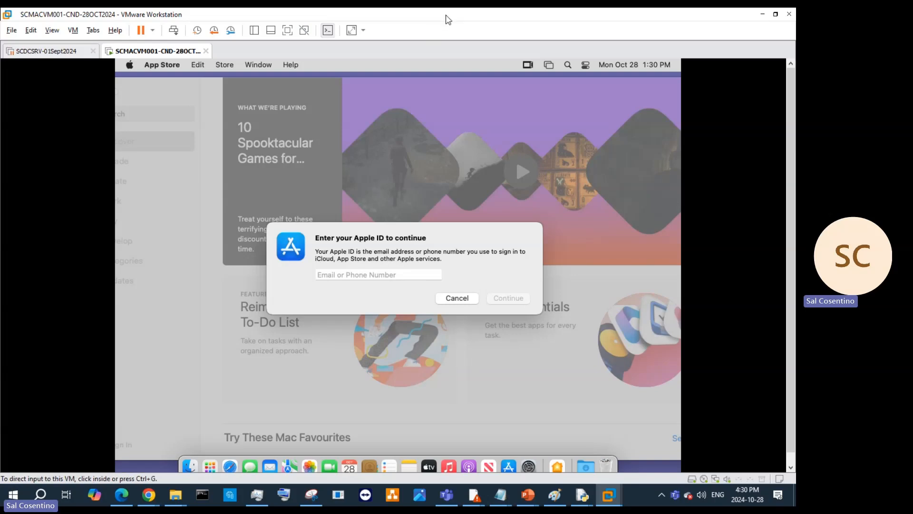
Step: Paste the Apple ID again, see it rejected, clear the field and cancel the prompt
left_click(392, 275)
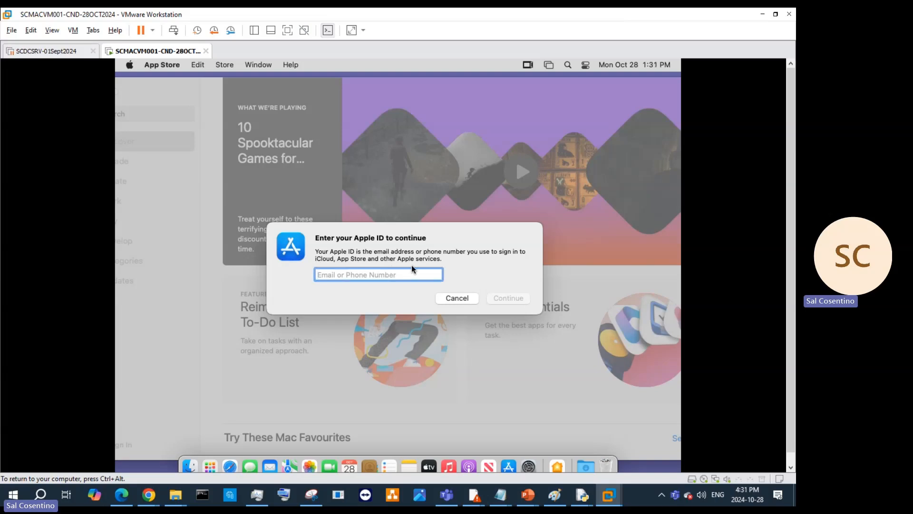
right_click(413, 275)
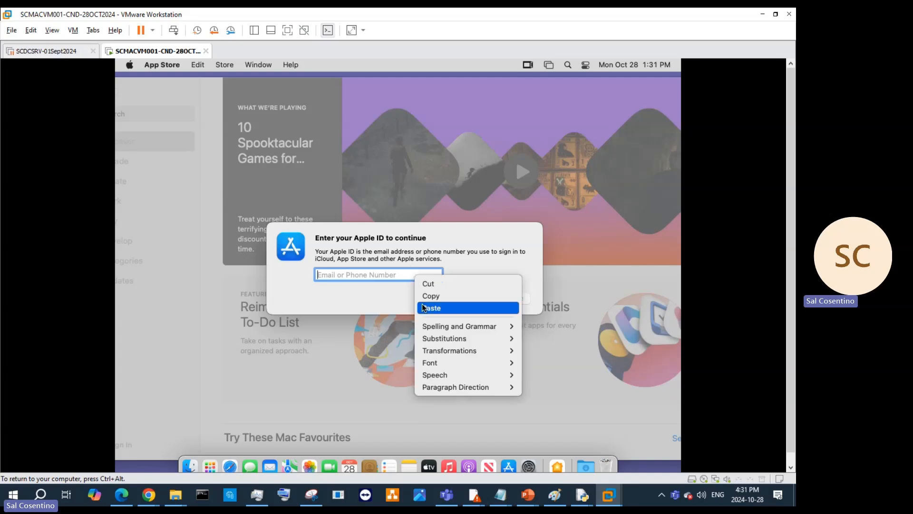
left_click(426, 308)
left_click(505, 299)
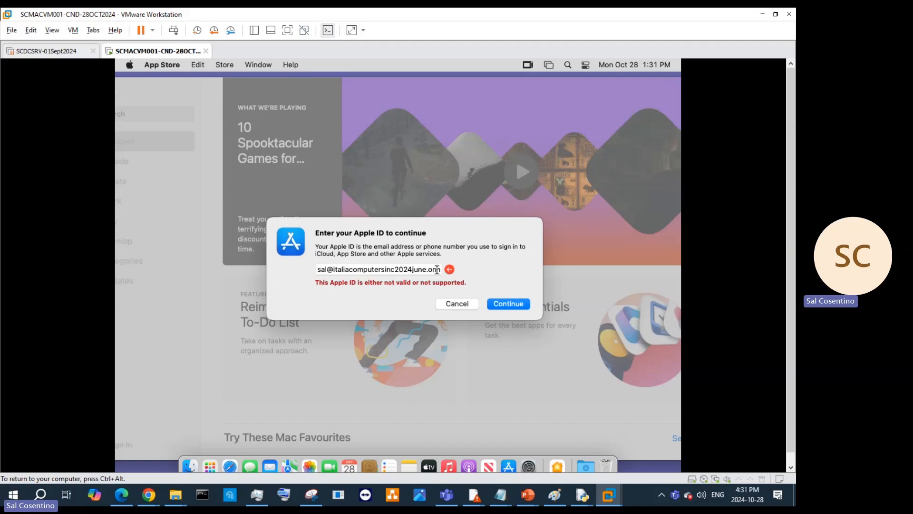
left_click_drag(437, 269, 172, 266)
key("Delete")
key("Delete")
key("Delete")
key("Delete")
key("Delete")
key("Delete")
key("Delete")
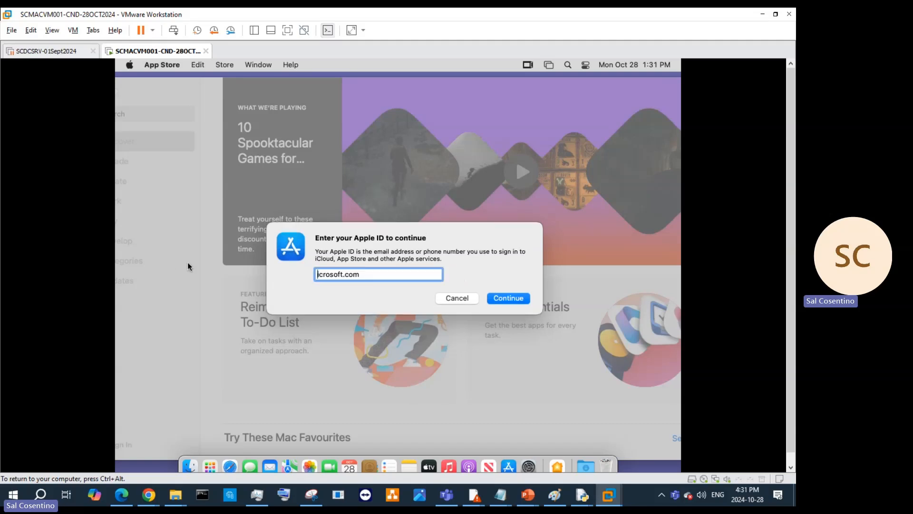
key("Delete")
key("Delete")
key("Delete")
key("Delete")
key("Delete")
key("Delete")
key("Delete")
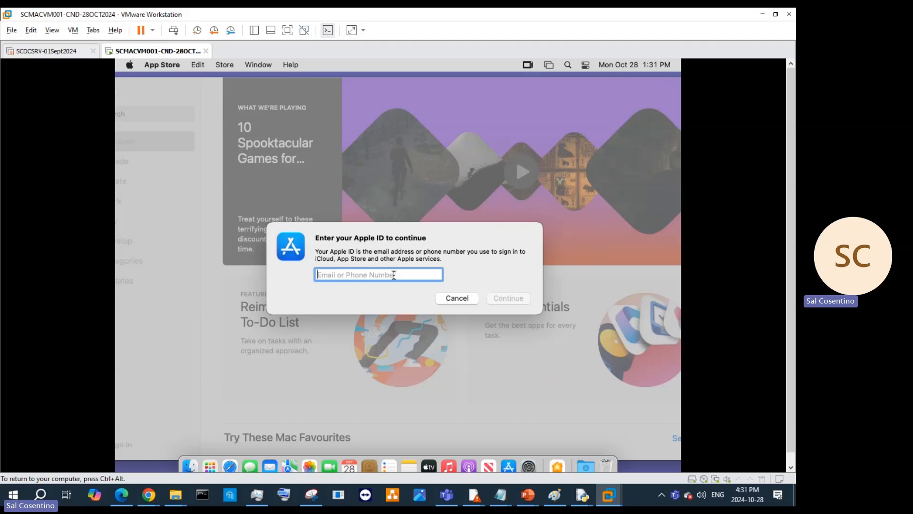
left_click(459, 299)
Step: Switch to the PowerPoint deck and show slide 28, 'Download and Install Intune and Company Portal'
mouse_move(528, 495)
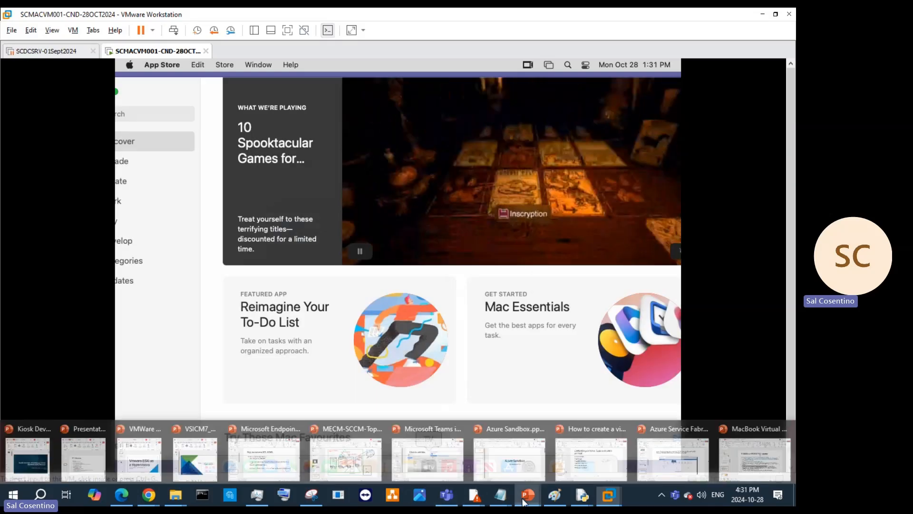
left_click(746, 449)
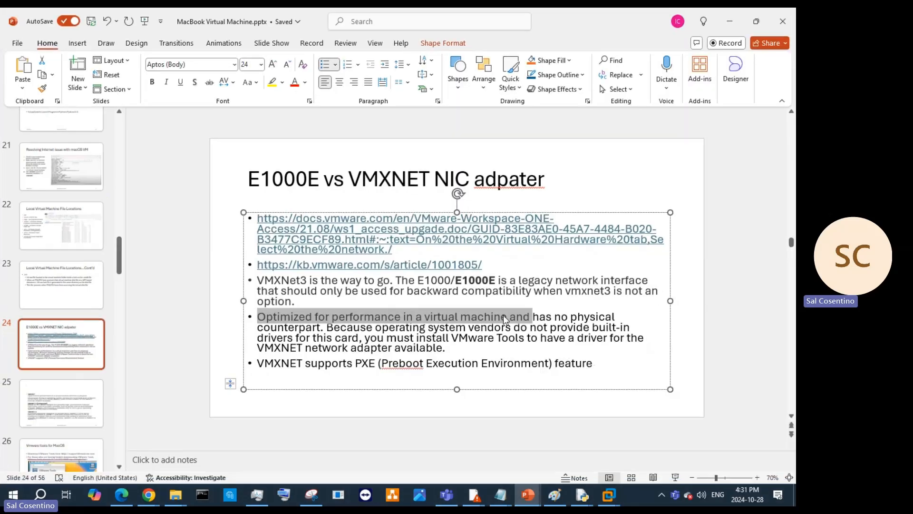
left_click(94, 424)
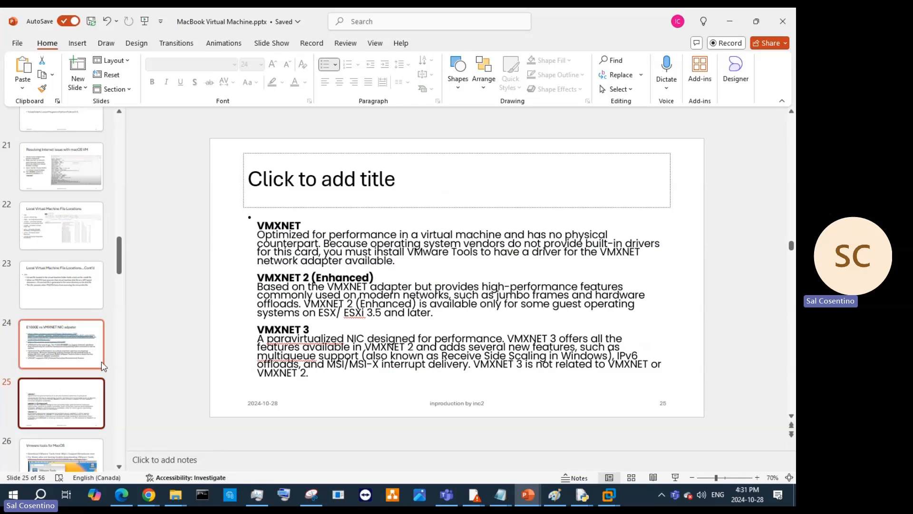
scroll(87, 363, "down", 2)
scroll(88, 364, "down", 2)
left_click(61, 354)
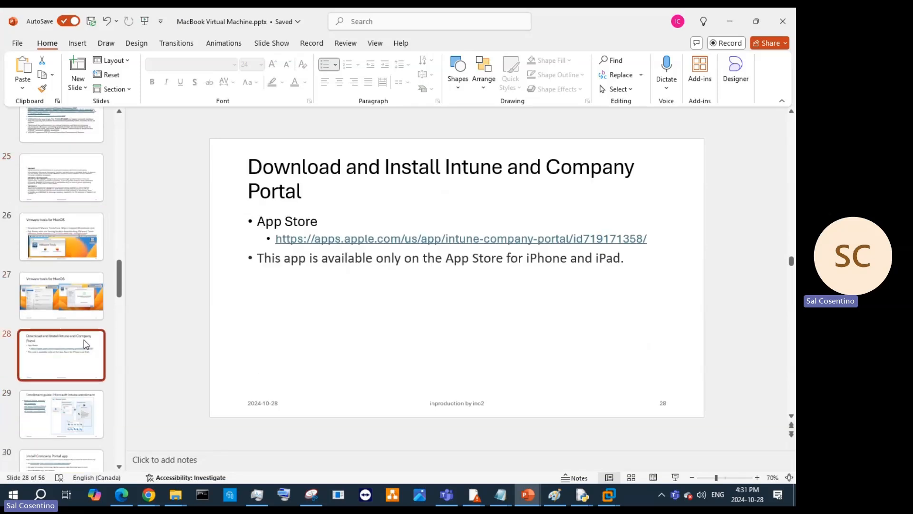
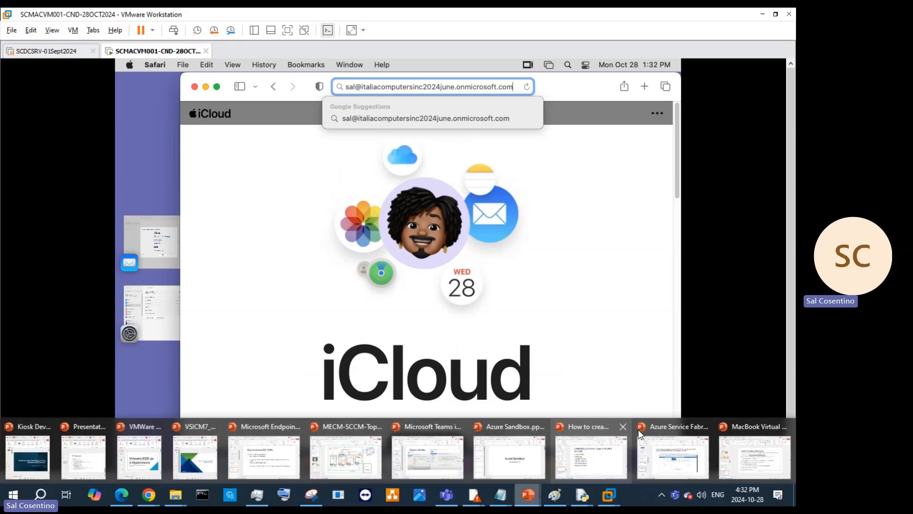
Step: Bring up slide 30, 'Install Company Portal app', in the MacBook Virtual Machine deck
left_click(755, 452)
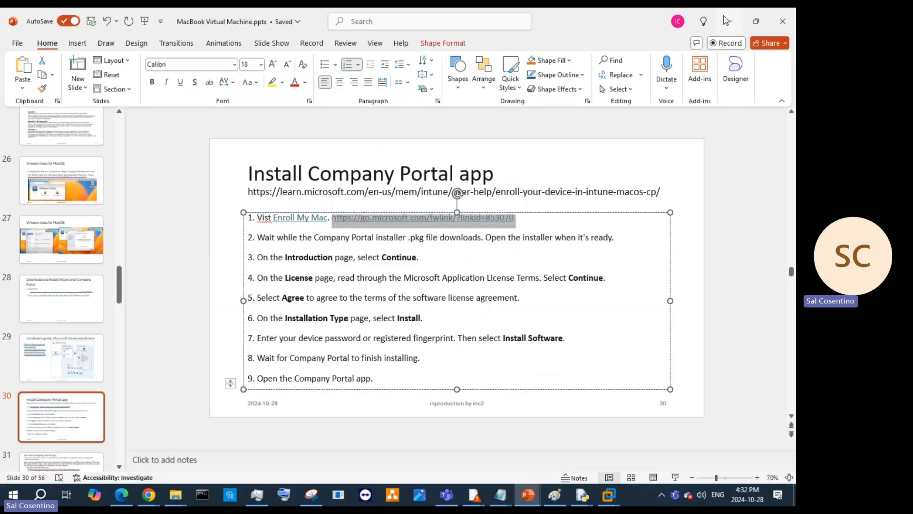
Step: Back in the macOS VM, search Safari for 'Enroll my mac'
key("alt+Tab")
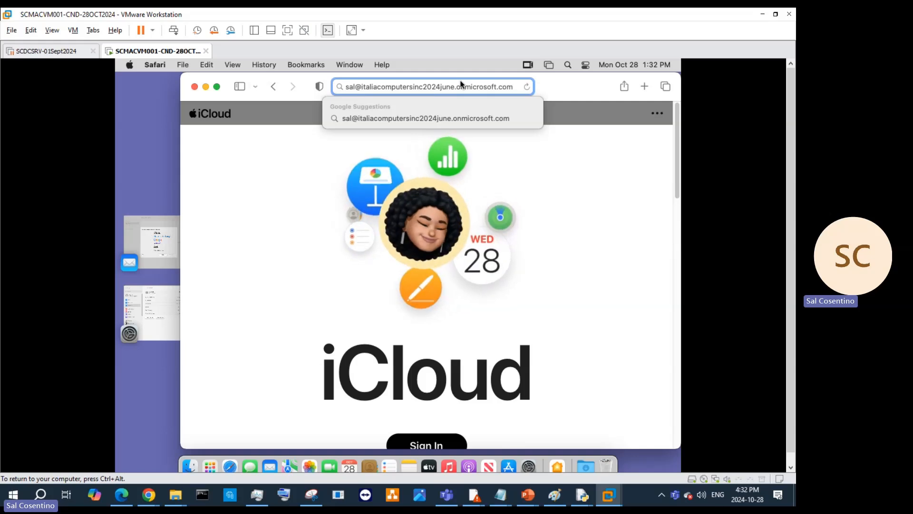
key("Delete")
key("Delete")
key("Delete")
key("Delete")
key("Delete")
key("Delete")
key("Delete")
key("Delete")
key("Delete")
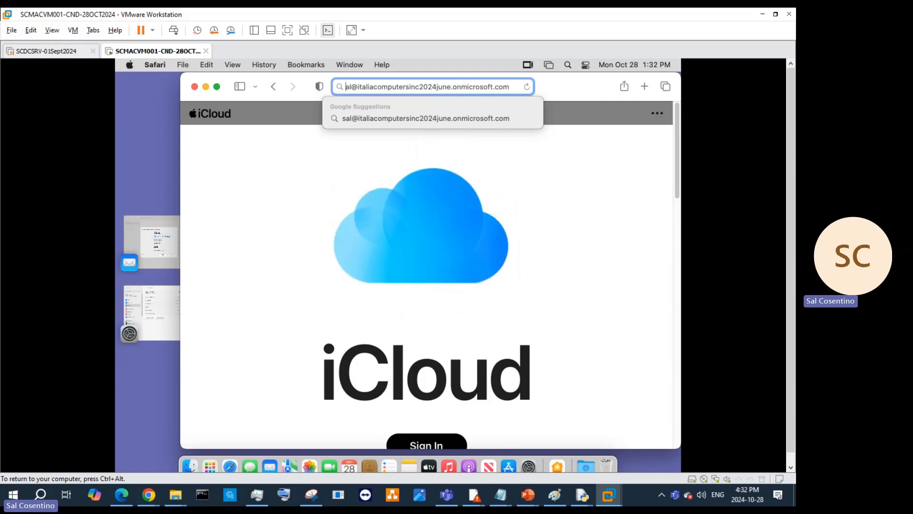
key("Delete")
key("Delete")
key("Delete")
key("Delete")
key("Delete")
key("Delete")
key("Delete")
key("Delete")
key("Delete")
key("Delete")
key("Delete")
key("Delete")
key("Delete")
key("Delete")
key("Delete")
key("Delete")
key("Delete")
key("Delete")
key("Delete")
key("Delete")
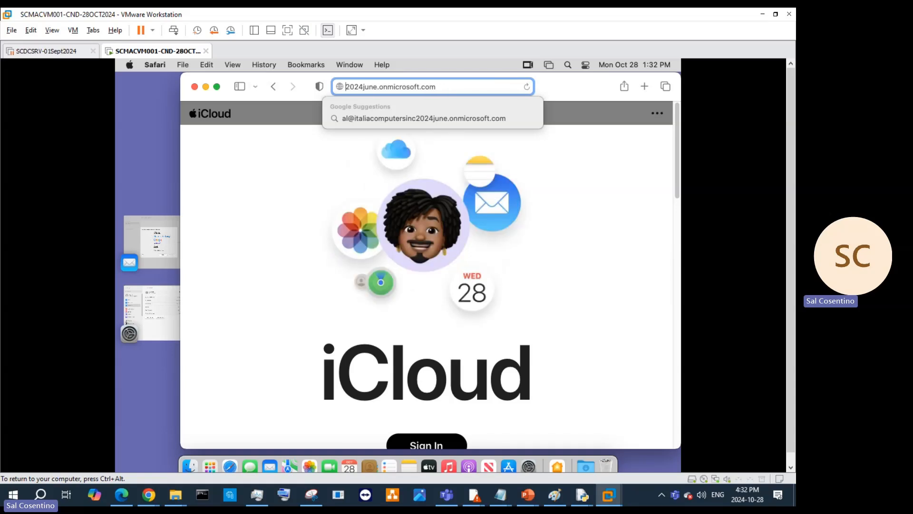
key("Delete")
key("Delete")
key("Delete")
key("Delete")
key("Delete")
key("Delete")
key("Delete")
key("Delete")
key("Delete")
key("Delete")
key("Delete")
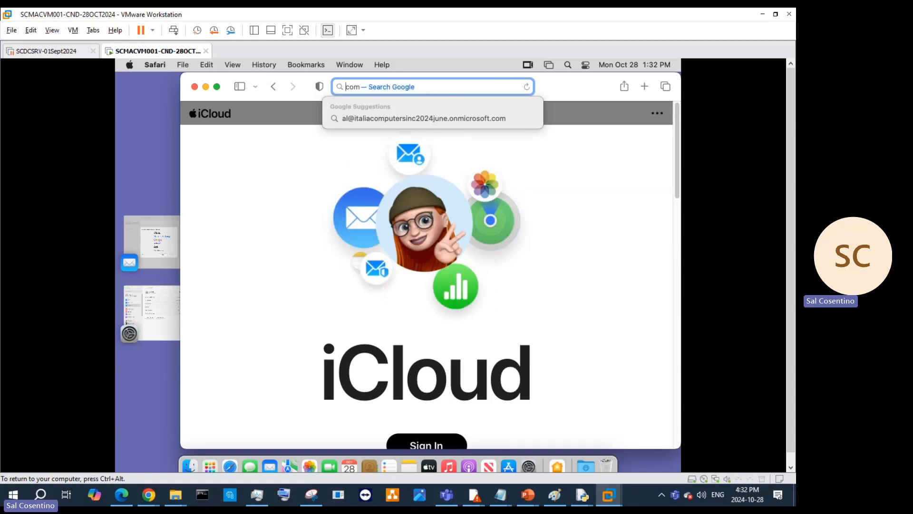
type("Enro")
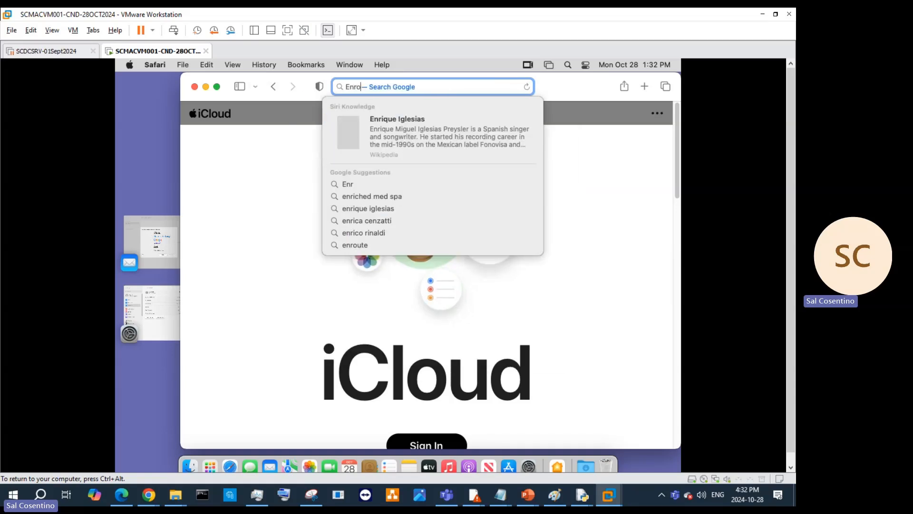
type("ll my mac")
key("Return")
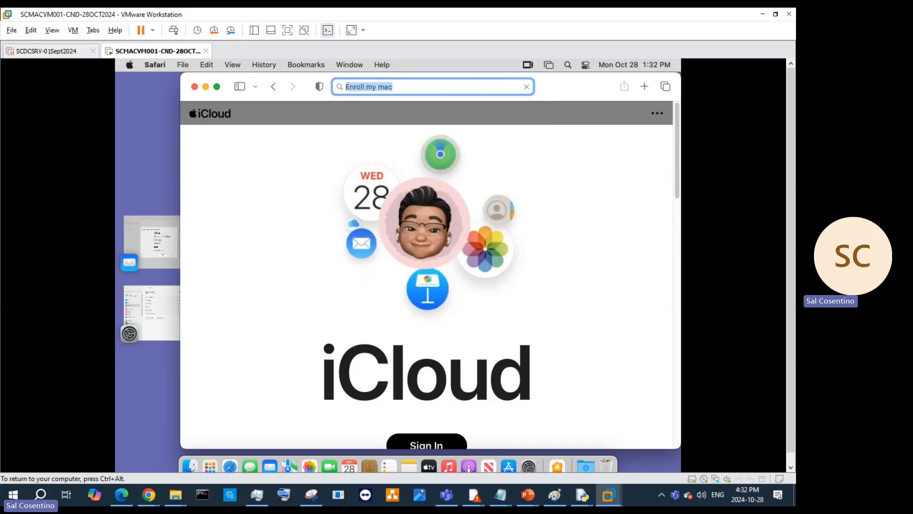
Step: Open Microsoft's Enroll your Mac article and start the Company Portal installer download
left_click(396, 225)
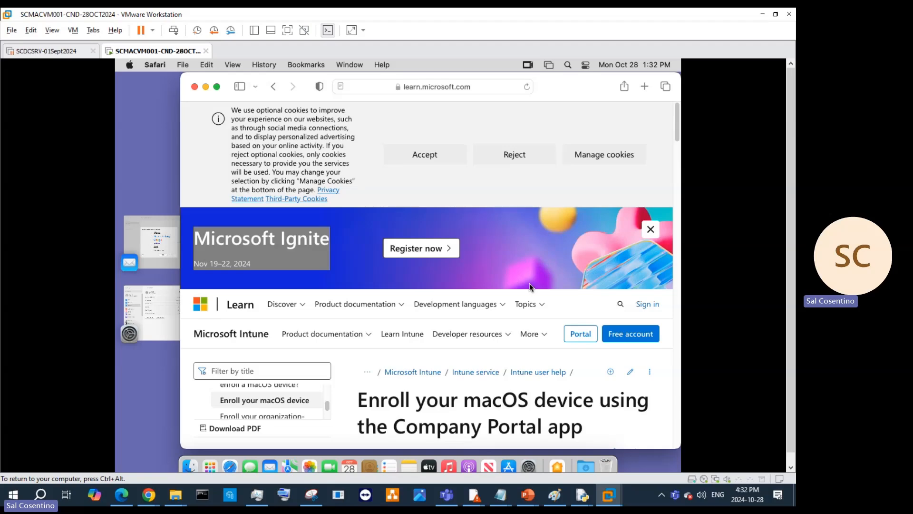
scroll(529, 280, "down", 10)
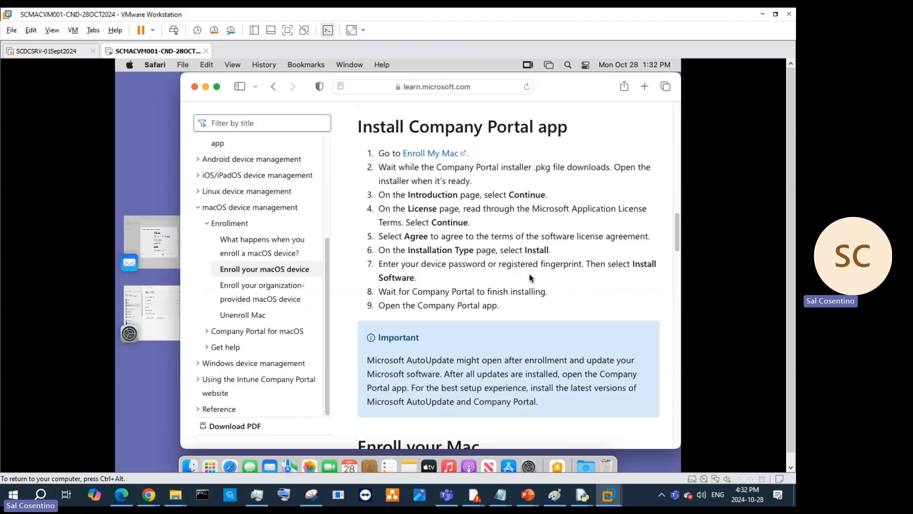
left_click(438, 152)
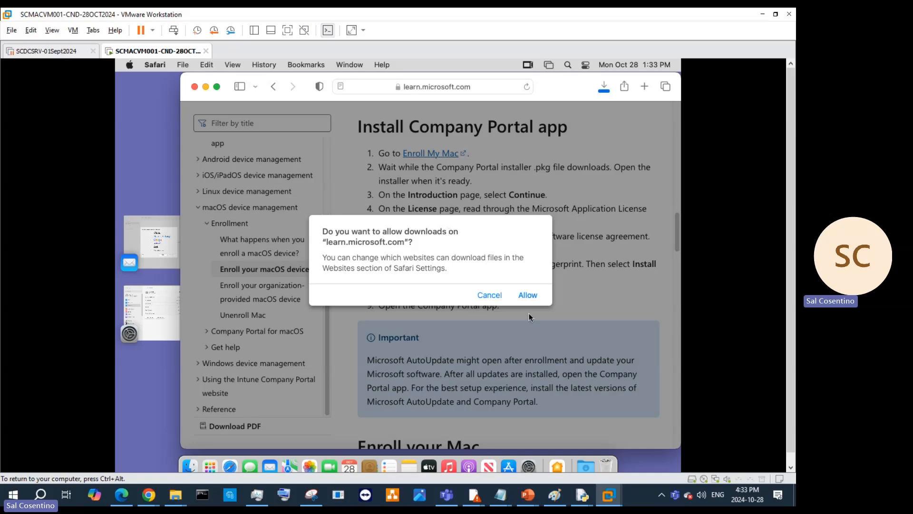
Step: Allow downloads from learn.microsoft.com and view the finished CompanyPortal-Installer.pkg (62.6 MB)
left_click(529, 295)
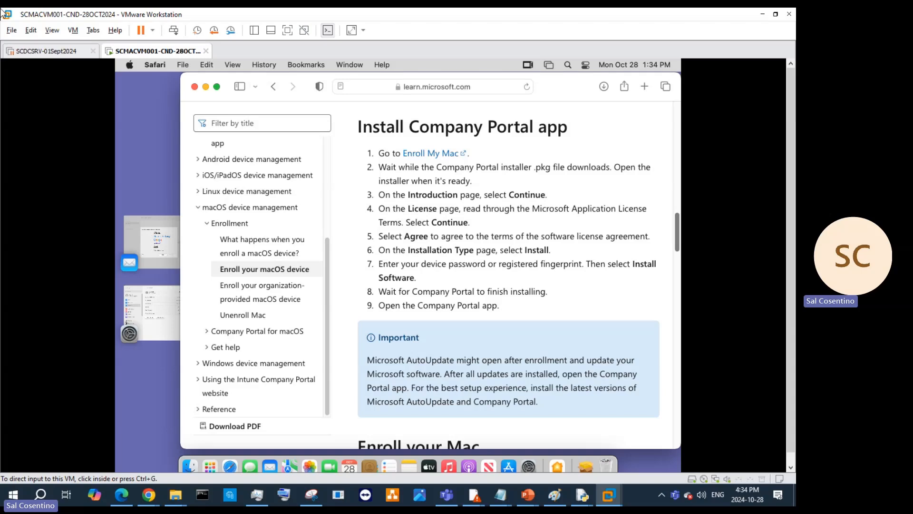
left_click(604, 86)
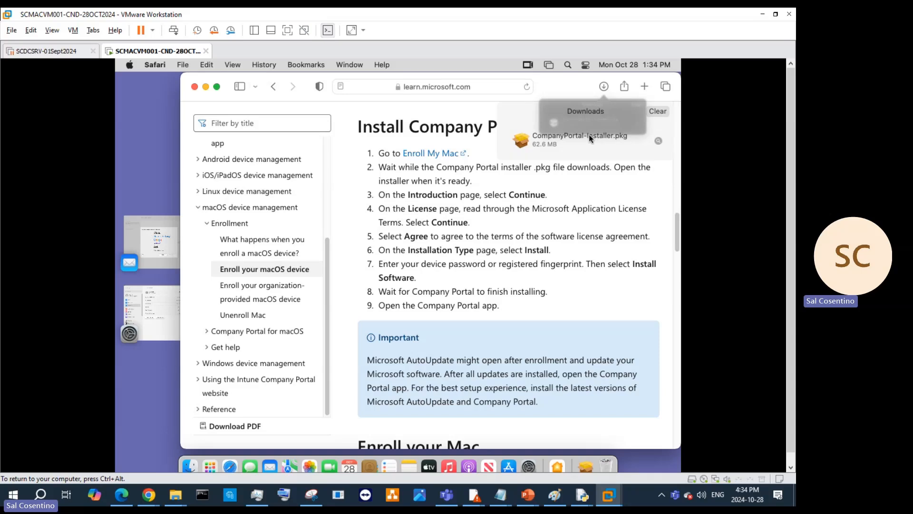
Step: Launch CompanyPortal-Installer.pkg, accept the license and start the standard installation
double_click(589, 135)
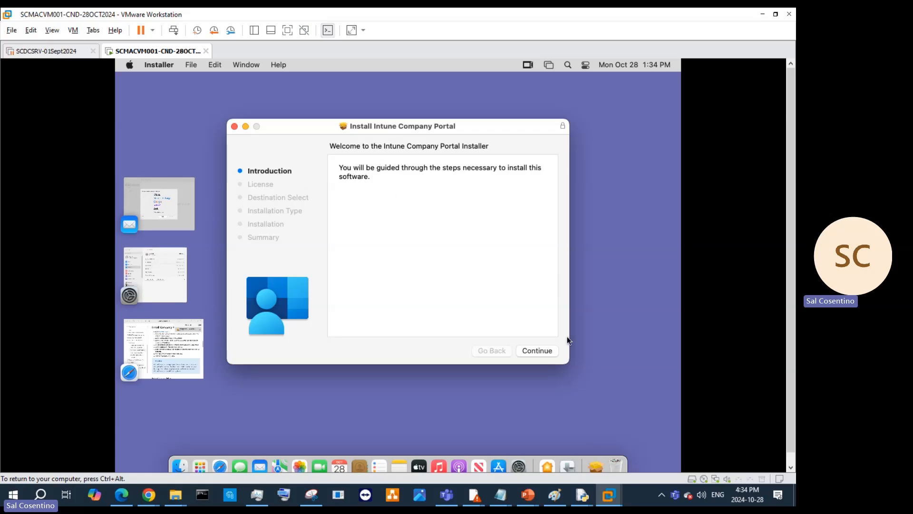
left_click(538, 352)
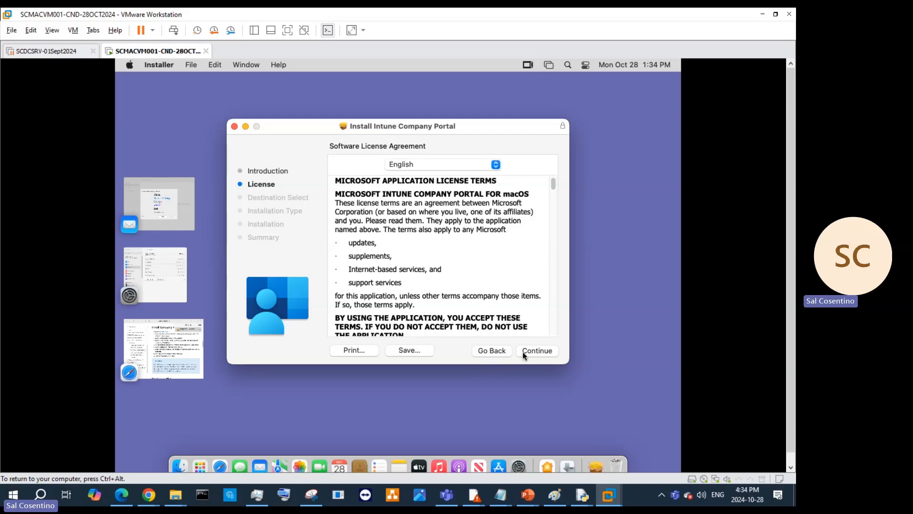
left_click(534, 352)
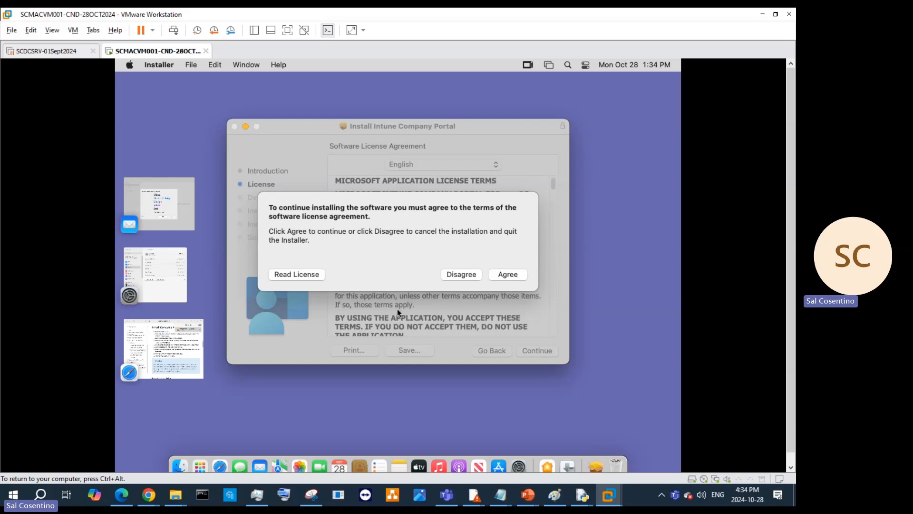
left_click(508, 274)
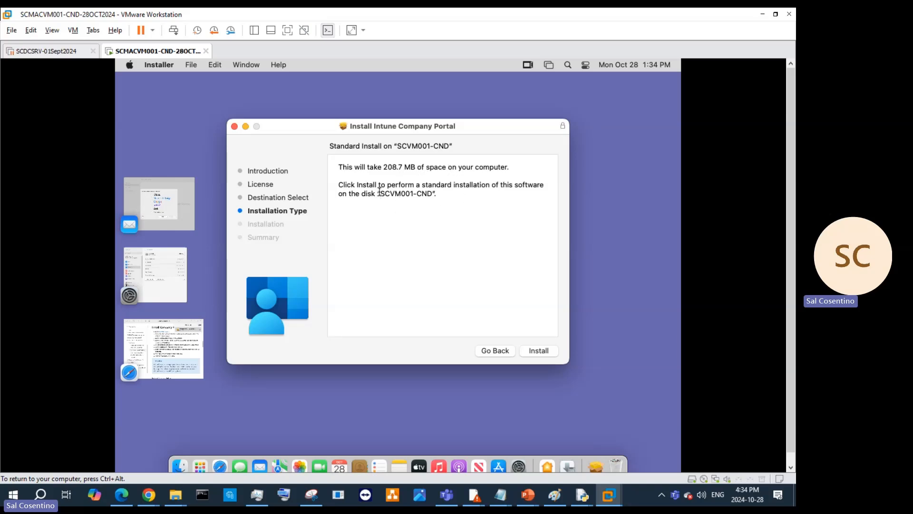
left_click(541, 351)
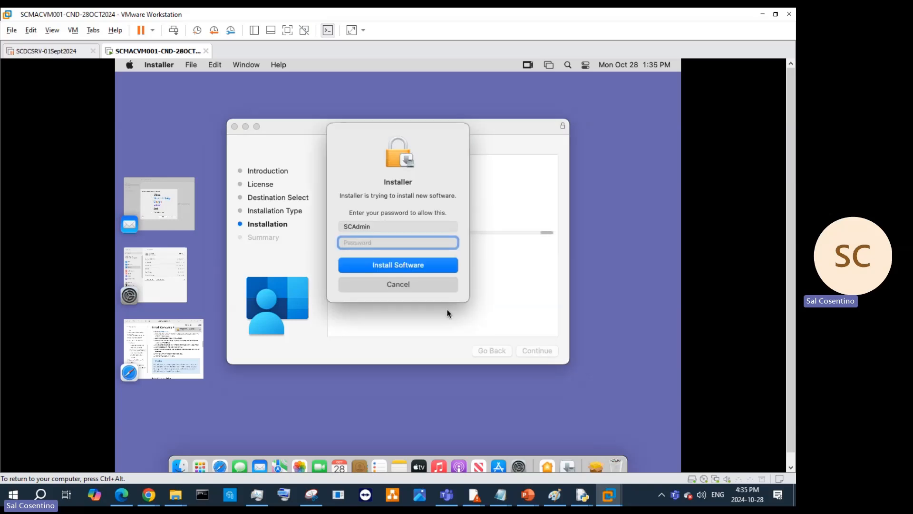
Step: Authorize the install with the admin password, allow Downloads access, and close the finished installer
type("•••••")
key("BackSpace")
key("BackSpace")
key("BackSpace")
key("BackSpace")
key("BackSpace")
type("•••••••••••••••")
key("Return")
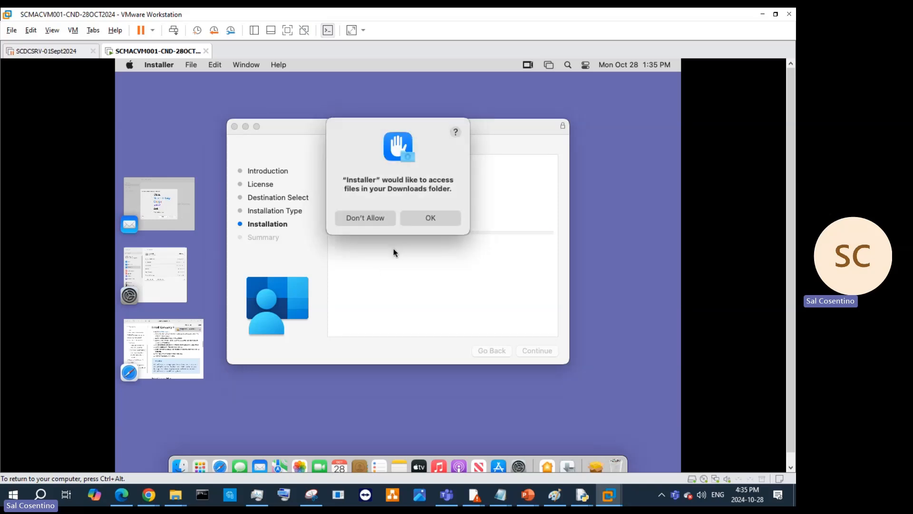
left_click(435, 219)
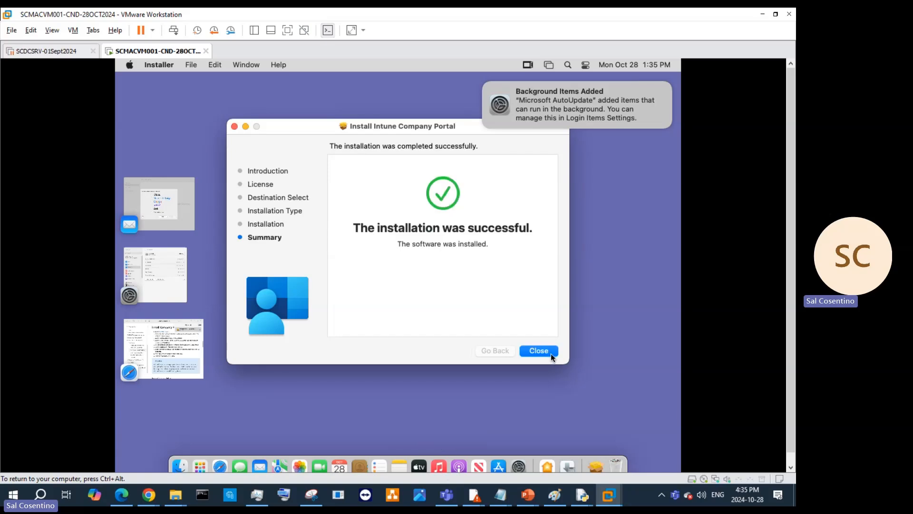
left_click(551, 353)
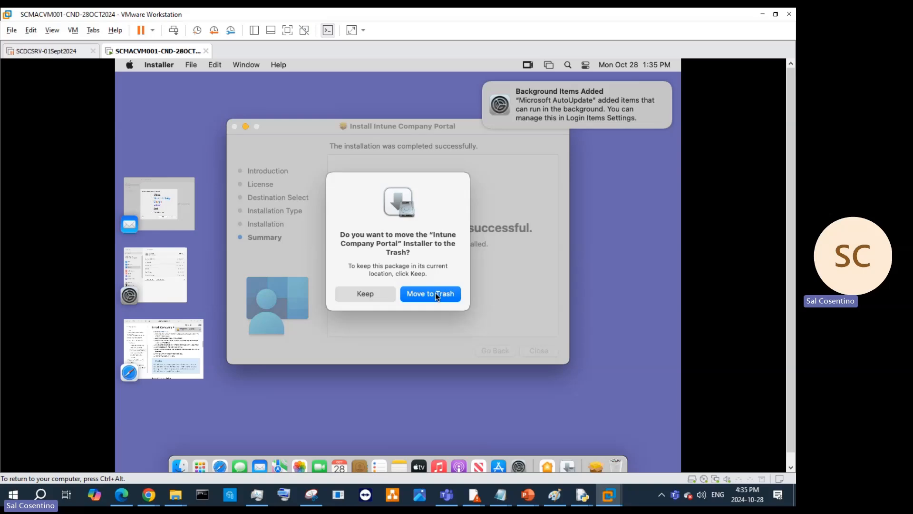
Step: Move the installer package to the Trash and dismiss the background items notification
key("super+q")
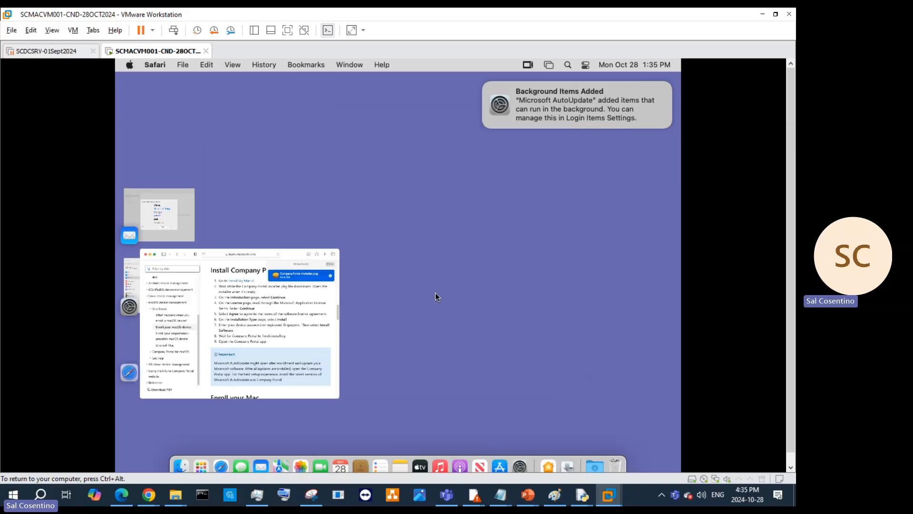
scroll(518, 297, "down", 10)
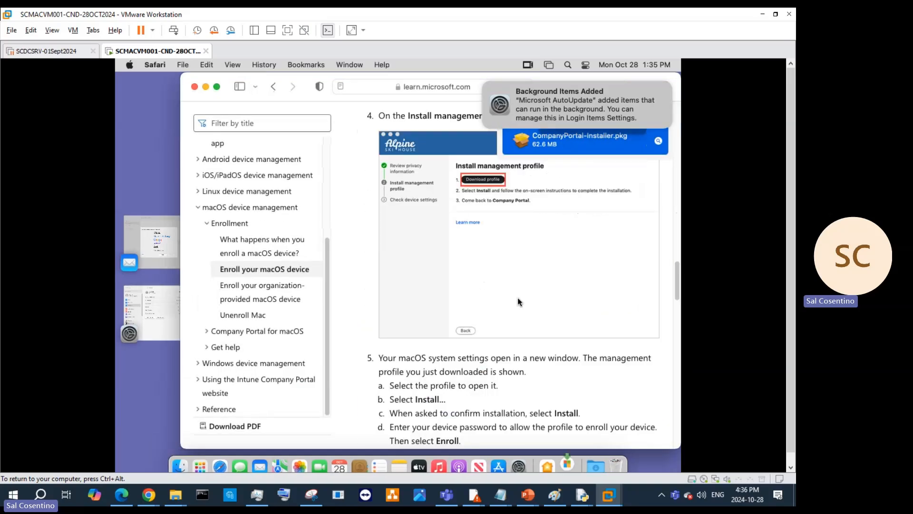
scroll(523, 304, "up", 4)
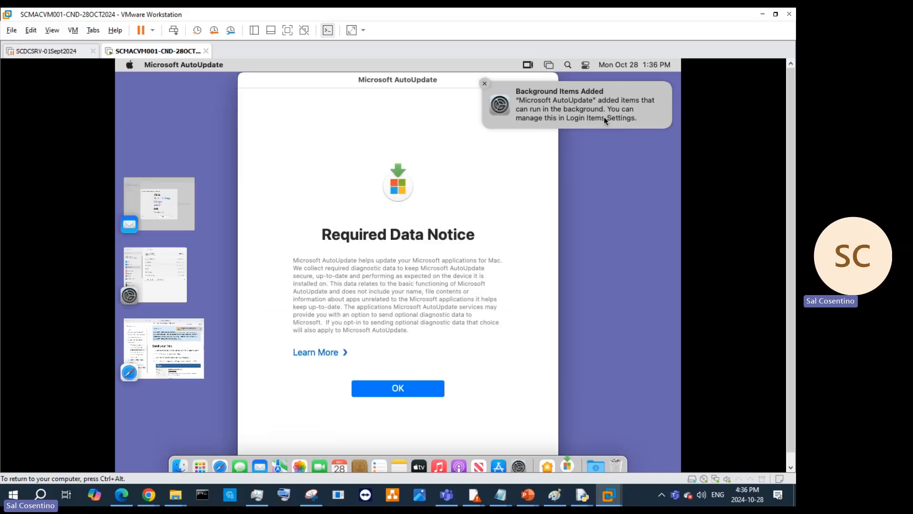
left_click(486, 83)
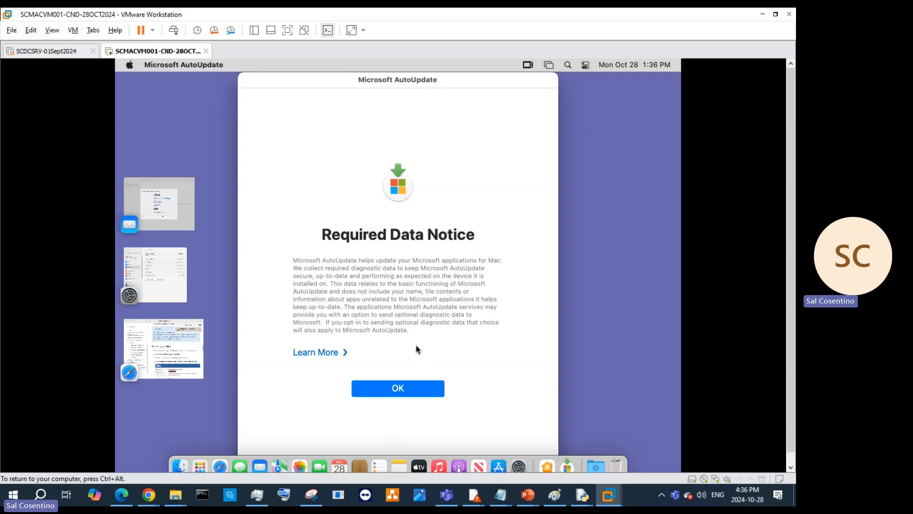
Step: Acknowledge the AutoUpdate data notice and update Microsoft AutoUpdate to 4.76
left_click(401, 393)
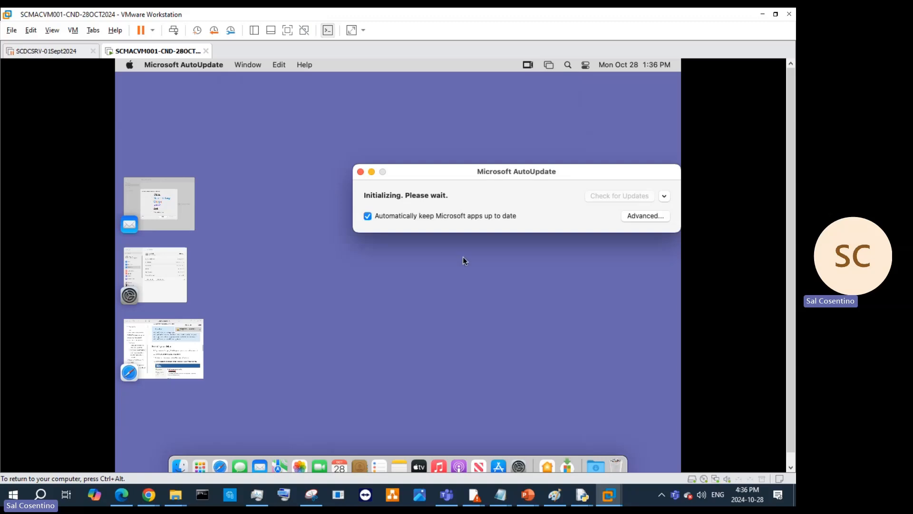
left_click(663, 198)
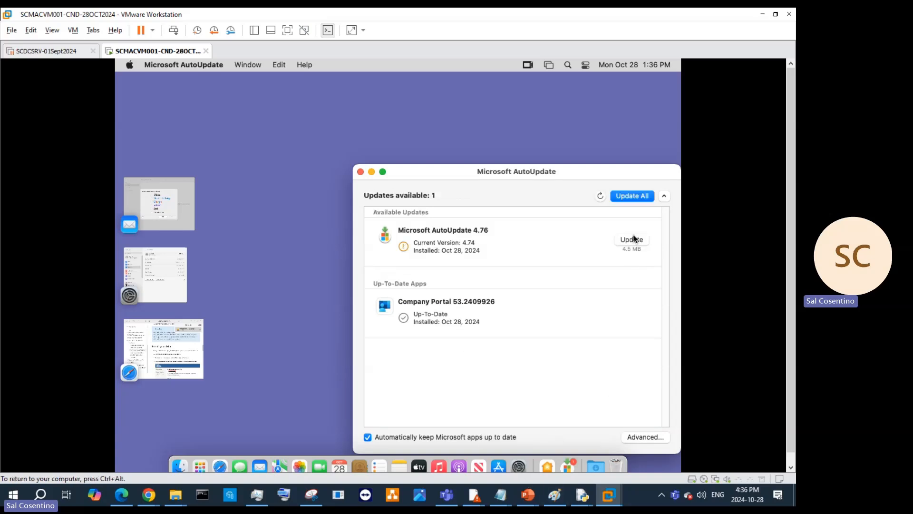
left_click(634, 239)
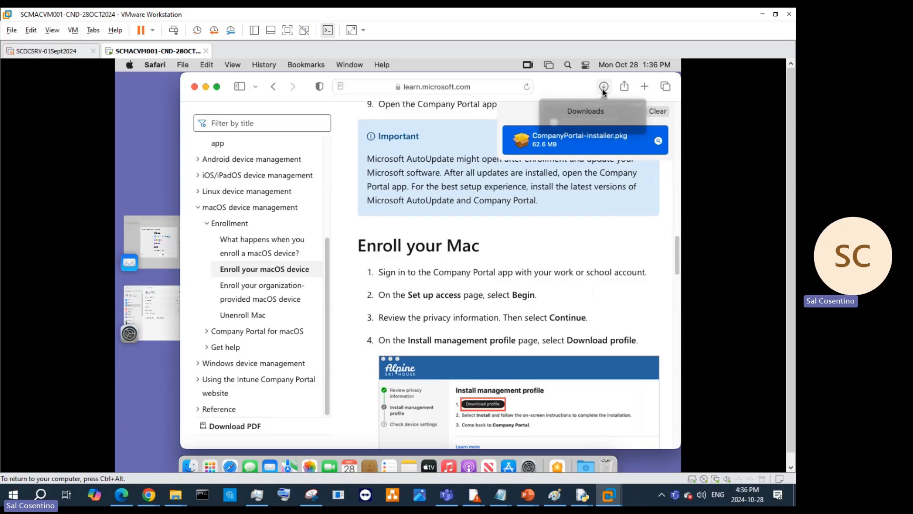
Step: Close the Safari downloads list and window, then close System Settings
left_click(195, 87)
left_click(195, 87)
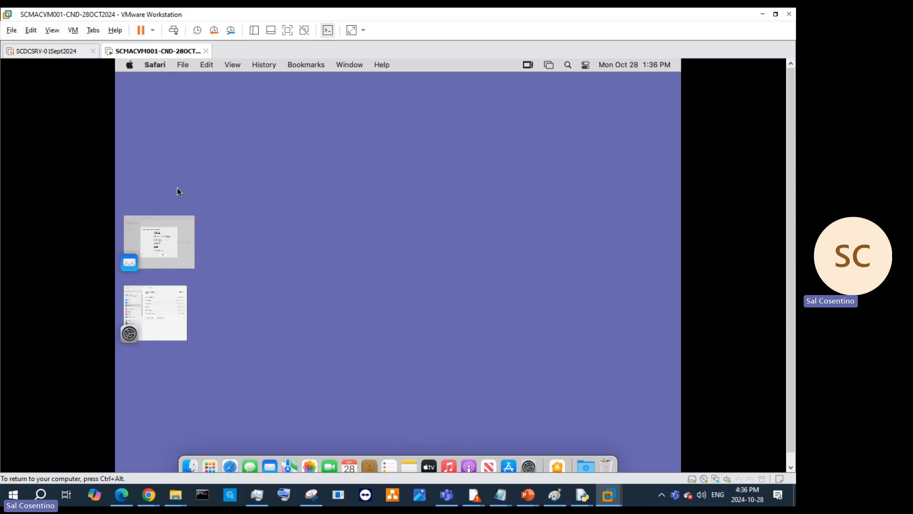
left_click(152, 315)
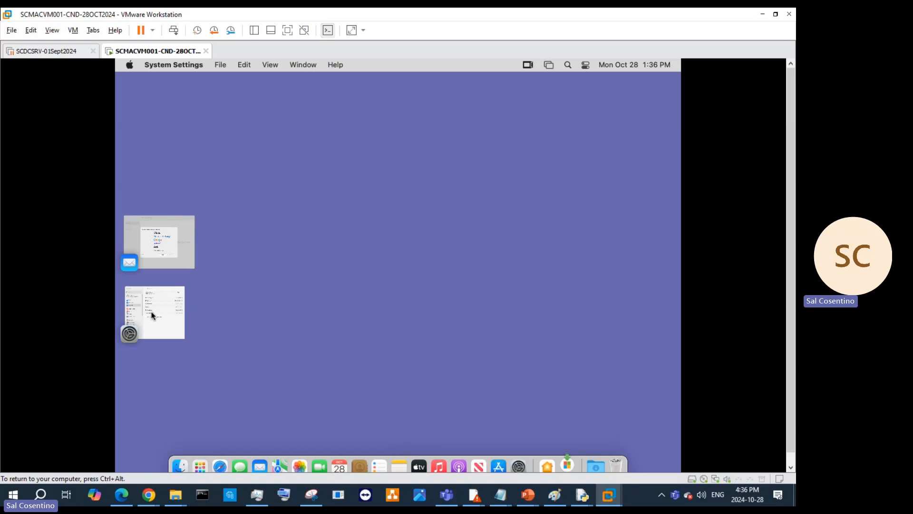
left_click(138, 273)
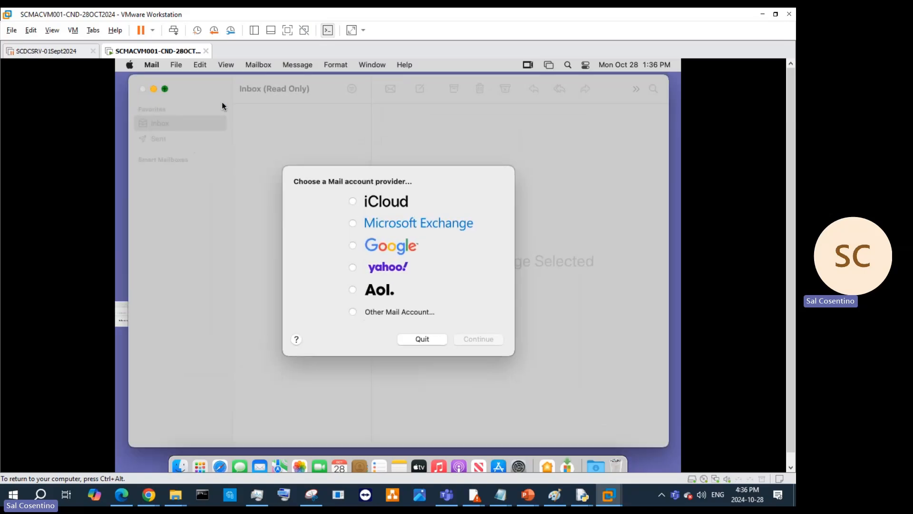
left_click(434, 344)
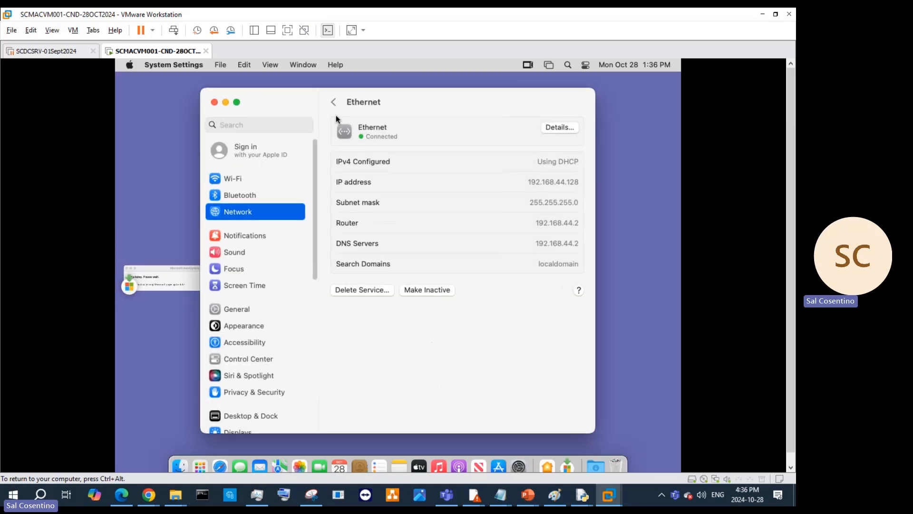
left_click(215, 102)
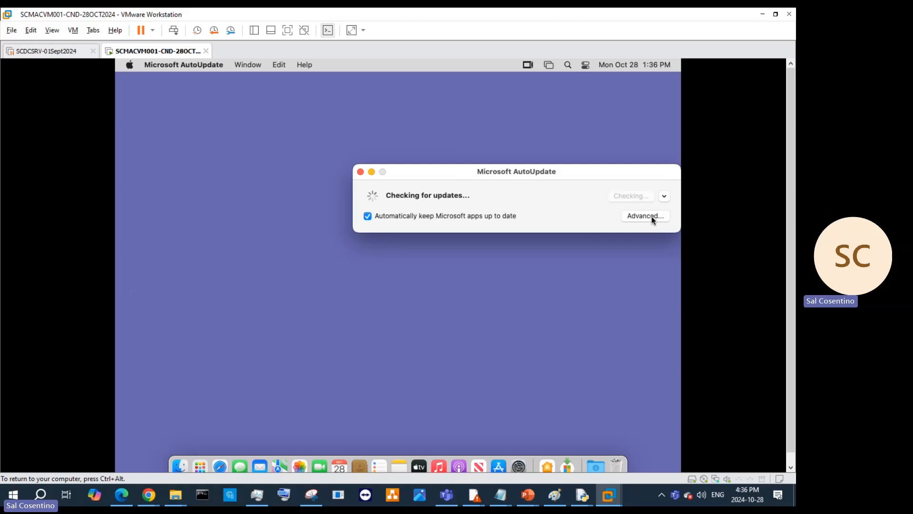
Step: In AutoUpdate preferences, keep automatic updates on, then quit Microsoft AutoUpdate
left_click(645, 215)
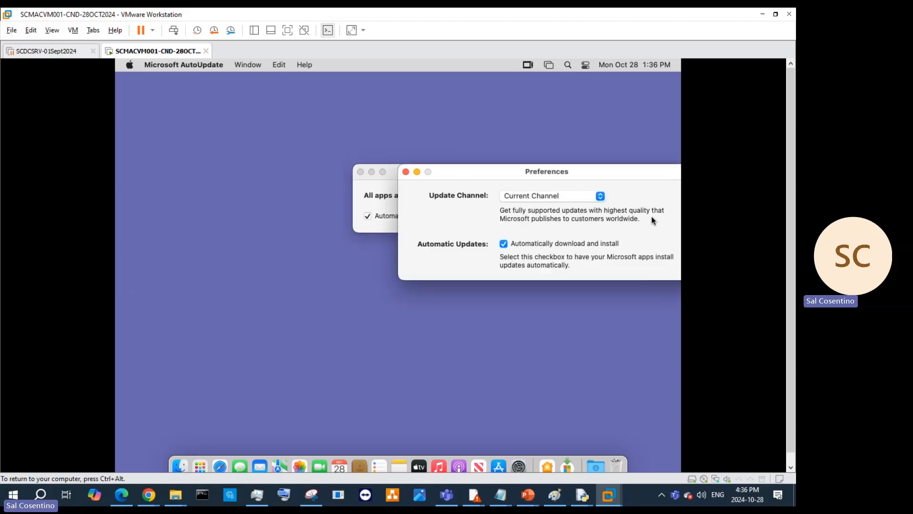
left_click(358, 269)
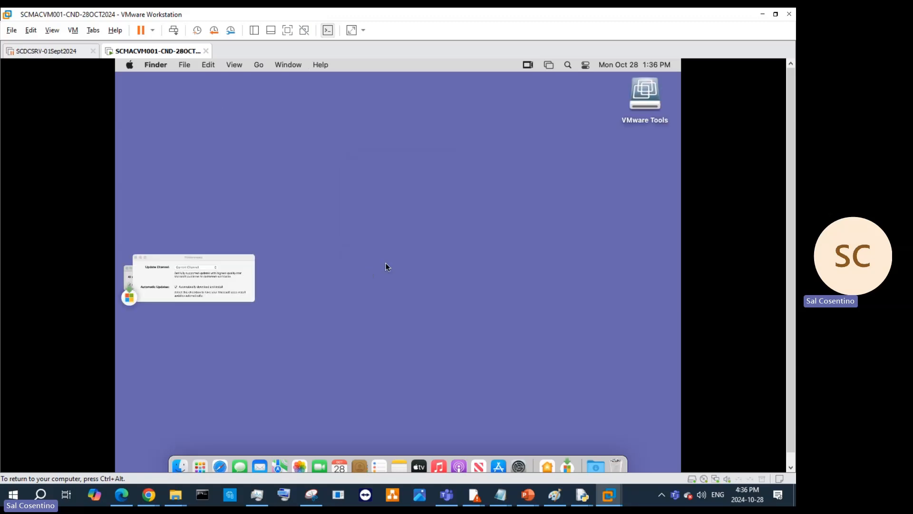
left_click(133, 281)
left_click(368, 216)
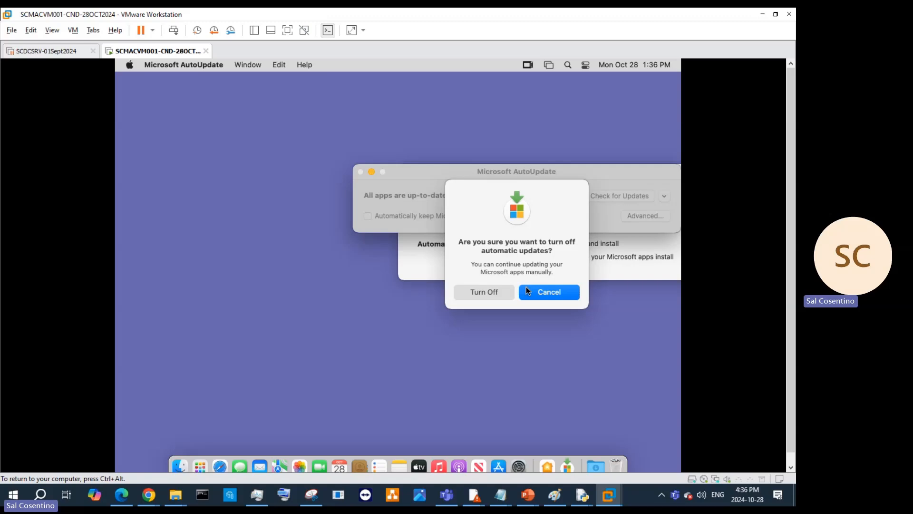
left_click(540, 292)
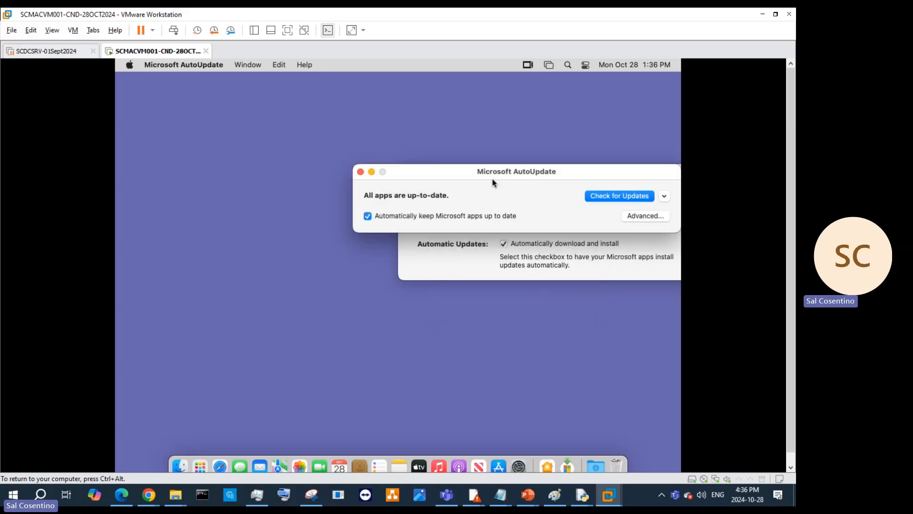
left_click_drag(479, 170, 323, 165)
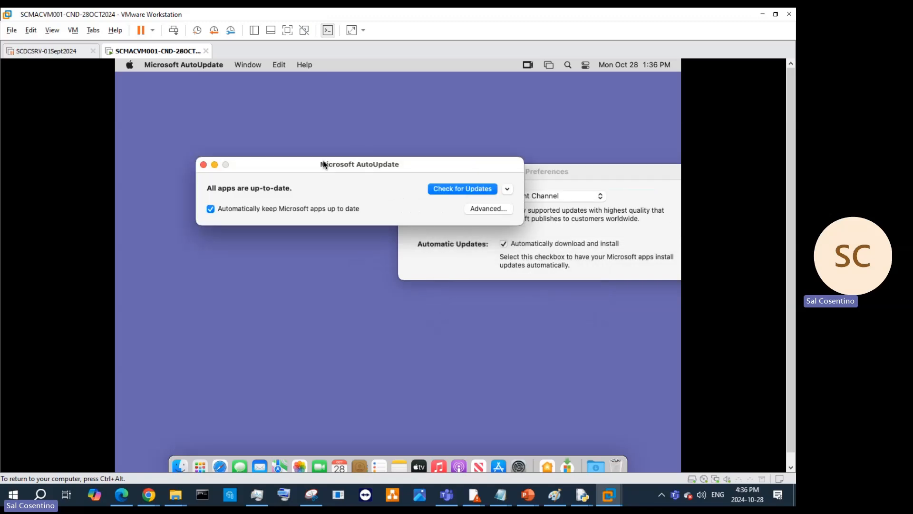
left_click(203, 164)
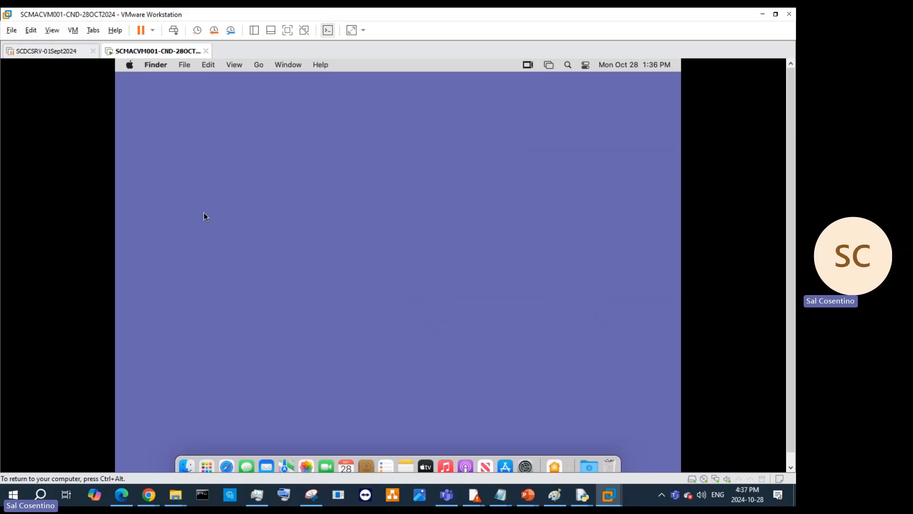
Step: Open the Applications folder from Finder's Go menu and launch Company Portal
left_click(261, 68)
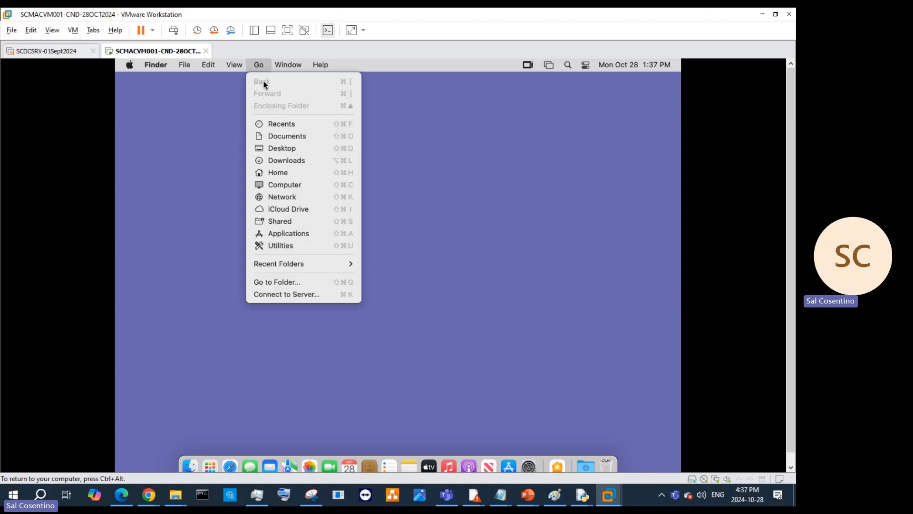
left_click(293, 235)
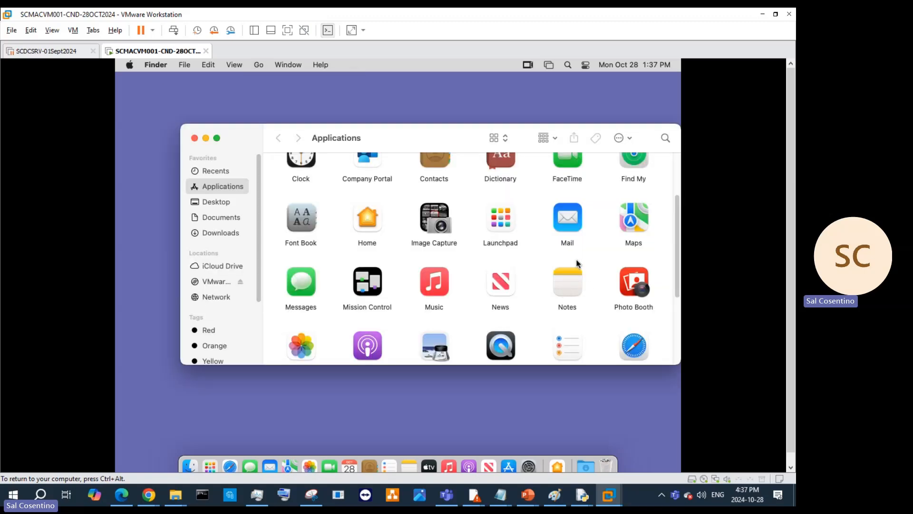
scroll(574, 248, "down", 3)
scroll(575, 258, "up", 5)
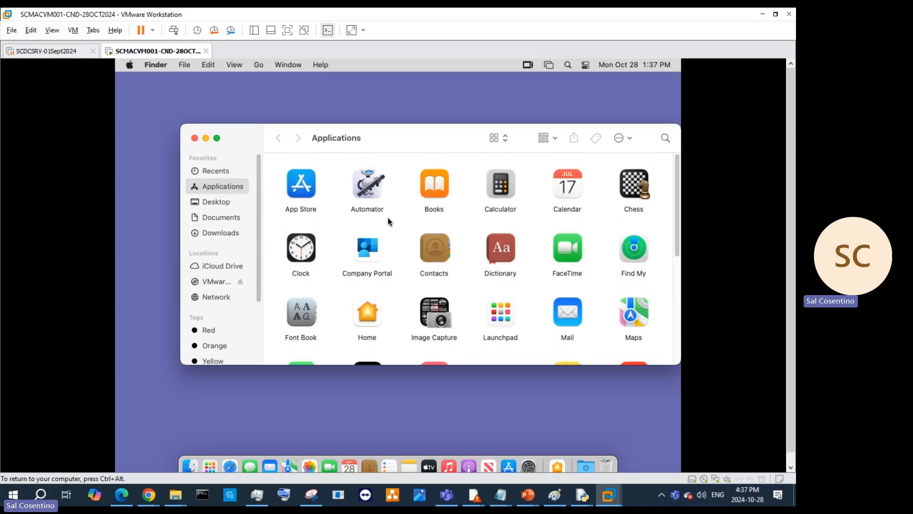
double_click(367, 242)
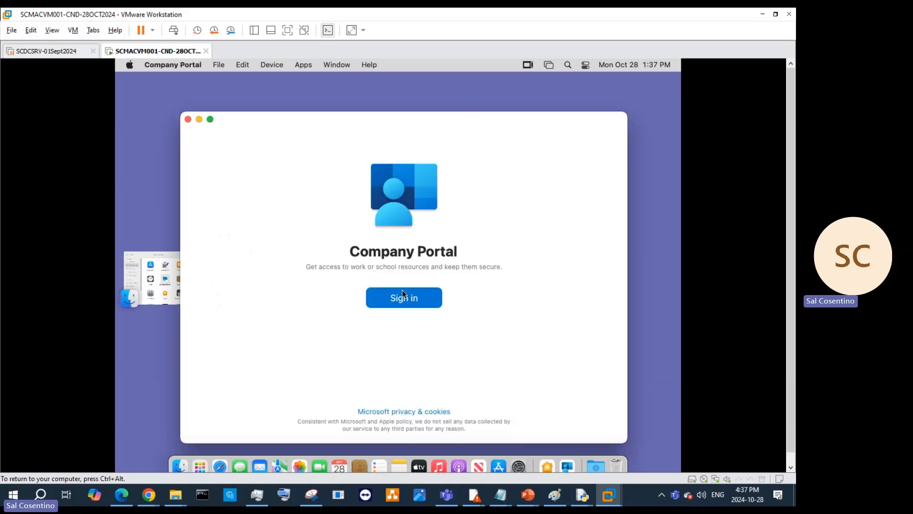
Step: Start Company Portal sign-in, enter and correct the work account e-mail, then release the VM
left_click(399, 296)
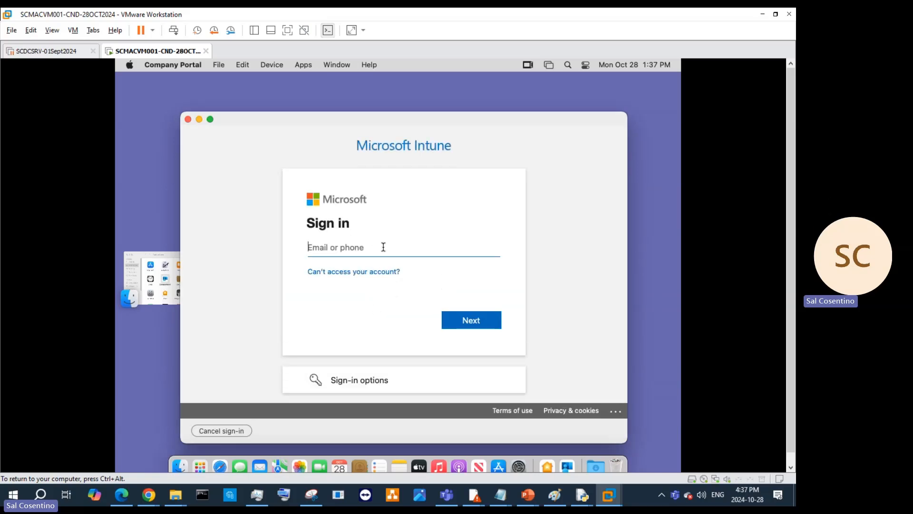
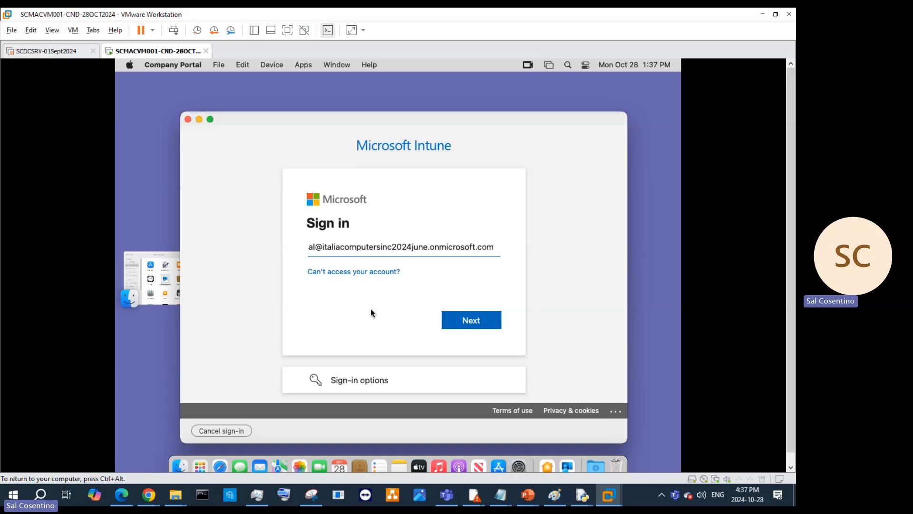
left_click(361, 246)
double_click(328, 244)
left_click_drag(461, 246, 513, 244)
key("ctrl+alt")
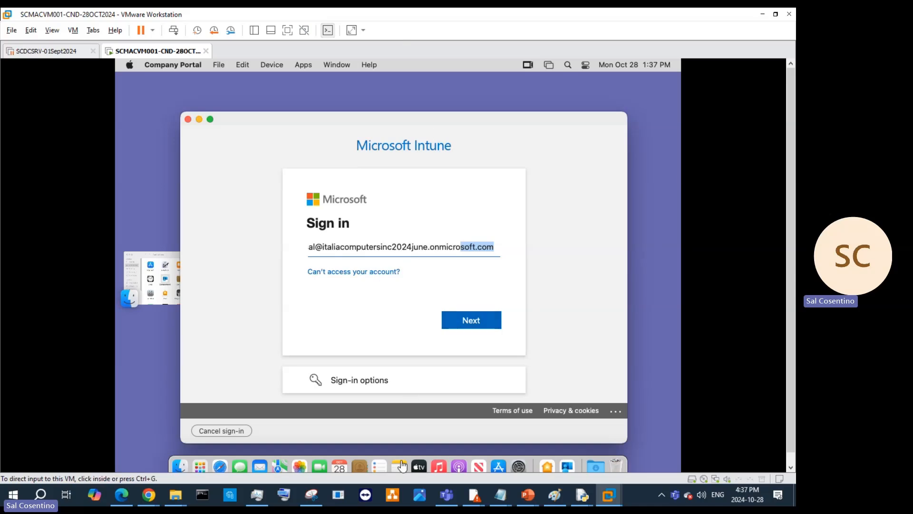
Step: In Safari, search Google for setting up an Apple ID for business
left_click(220, 465)
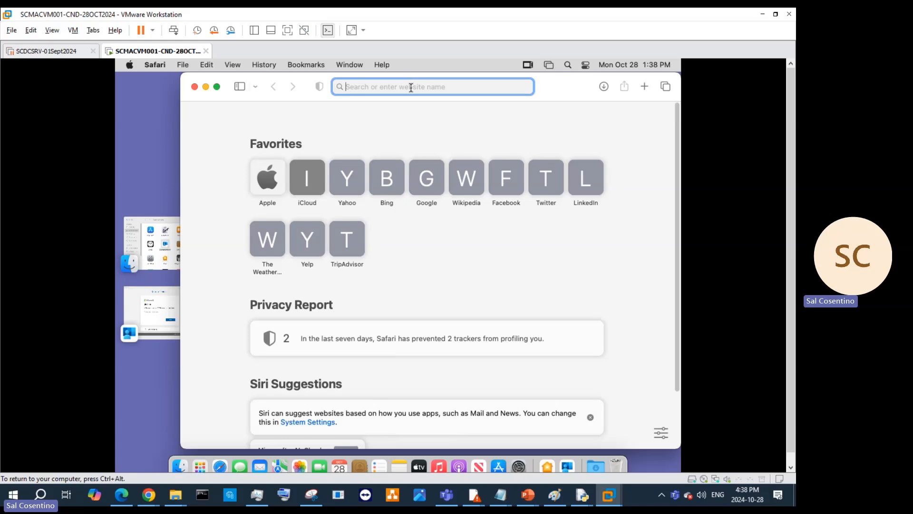
type("set up")
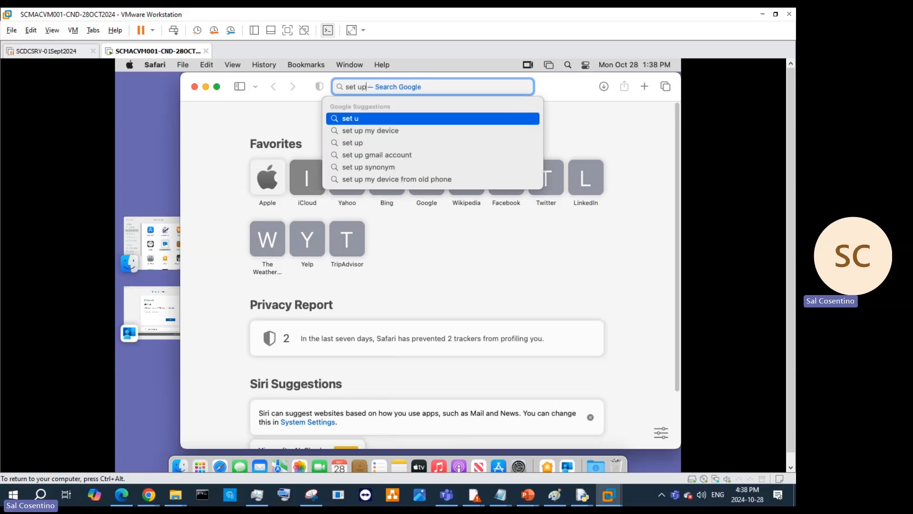
type(" a apple")
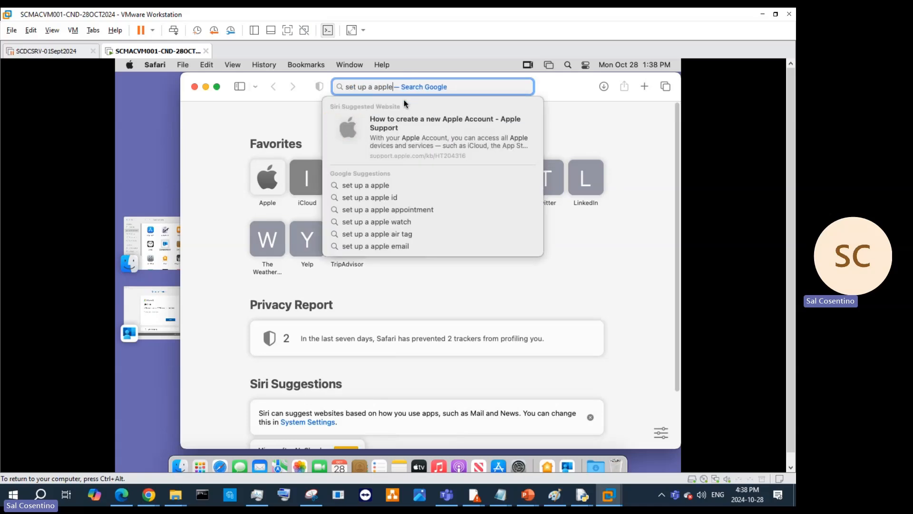
key("BackSpace")
key("BackSpace")
key("BackSpace")
type("pple")
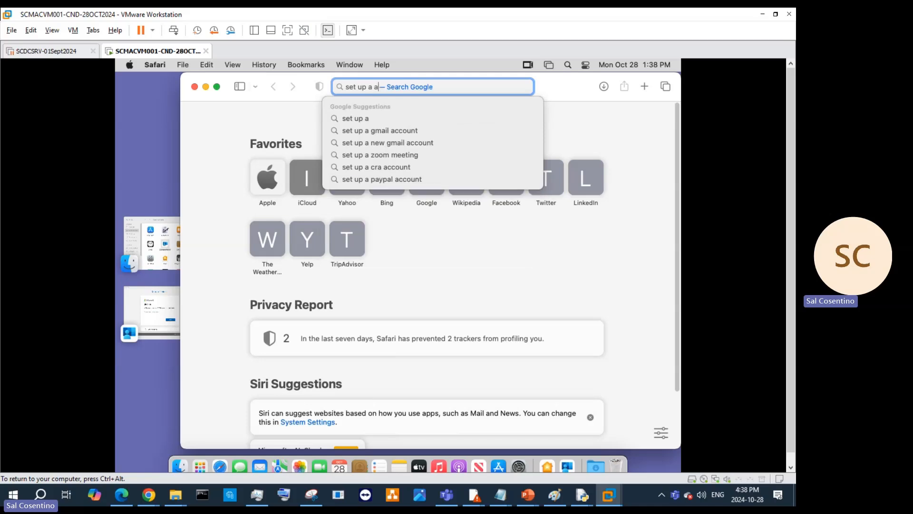
type(" id ")
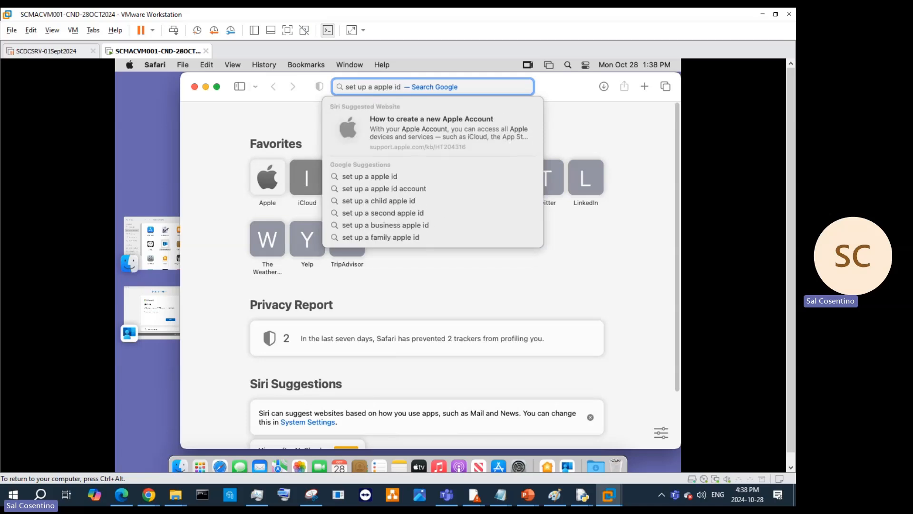
type("for business")
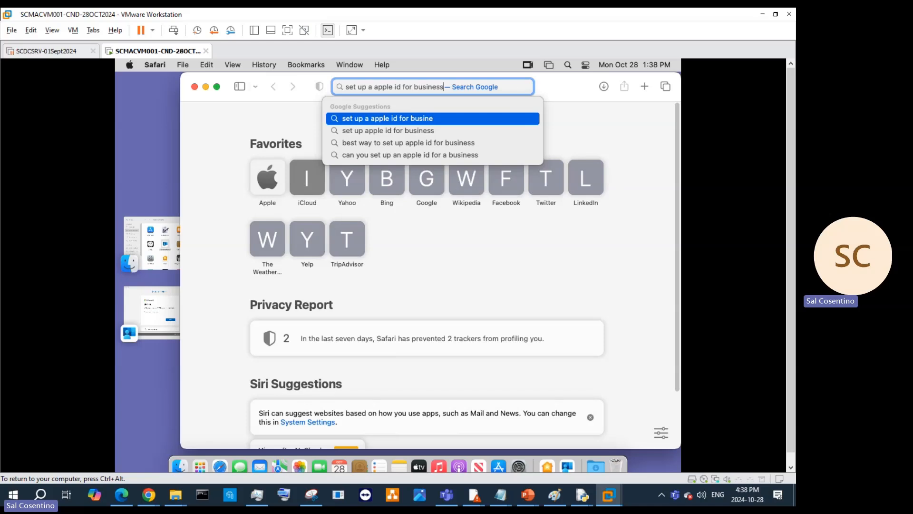
key("Return")
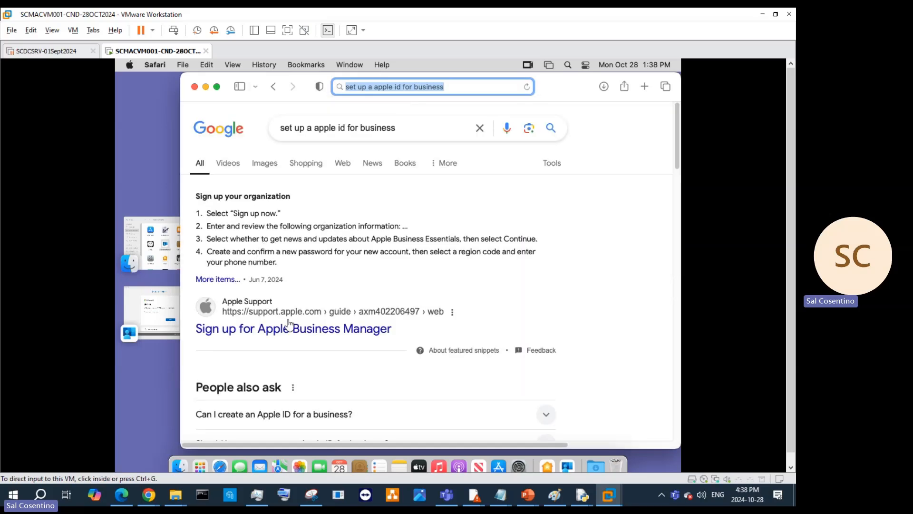
Step: Open Apple's 'Sign up for Apple Business Manager' guide and scroll through its comparison table
left_click(289, 327)
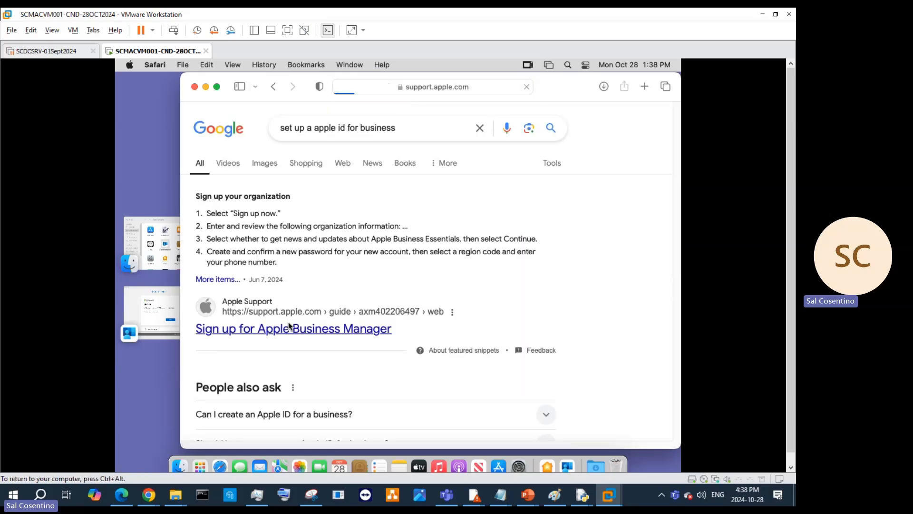
scroll(432, 244, "down", 15)
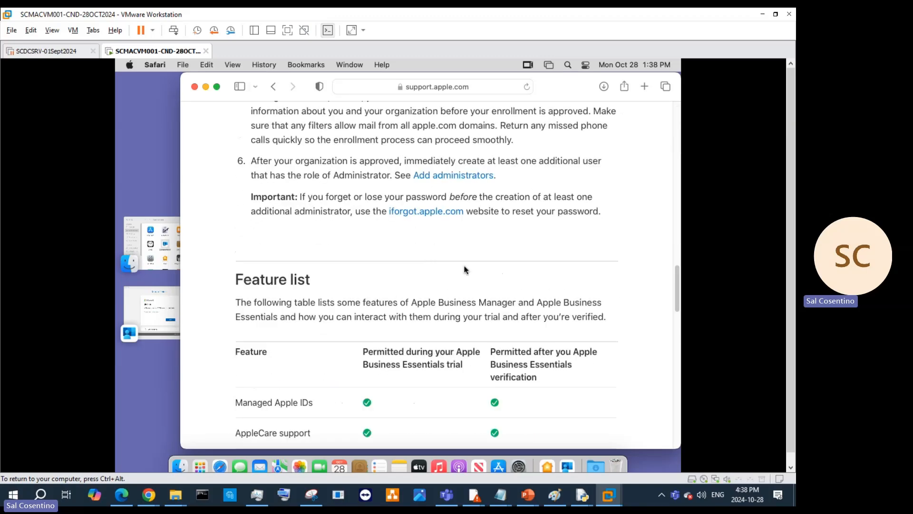
scroll(465, 270, "up", 3)
scroll(463, 285, "up", 3)
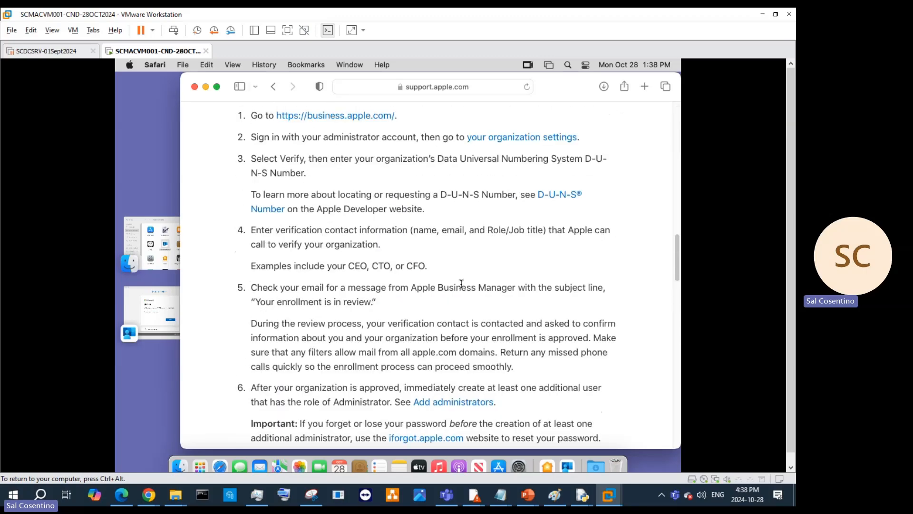
scroll(461, 284, "up", 10)
scroll(449, 302, "down", 5)
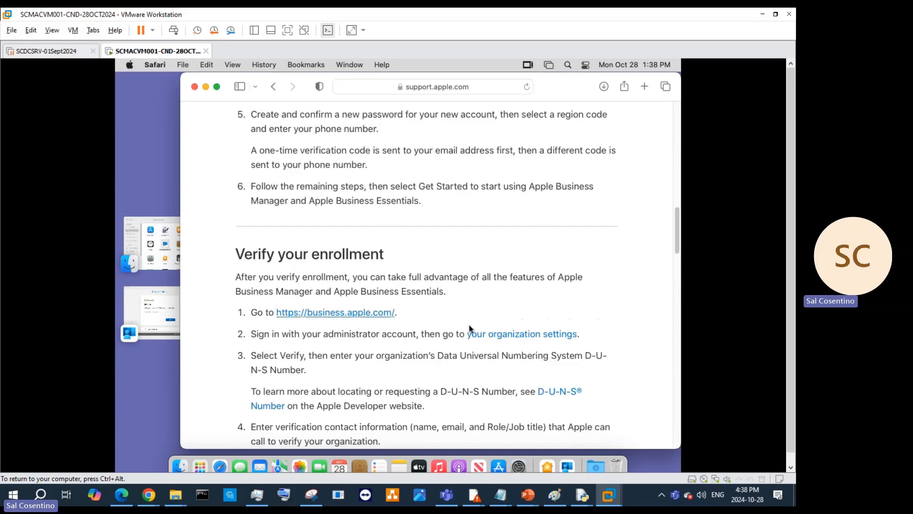
scroll(518, 375, "down", 15)
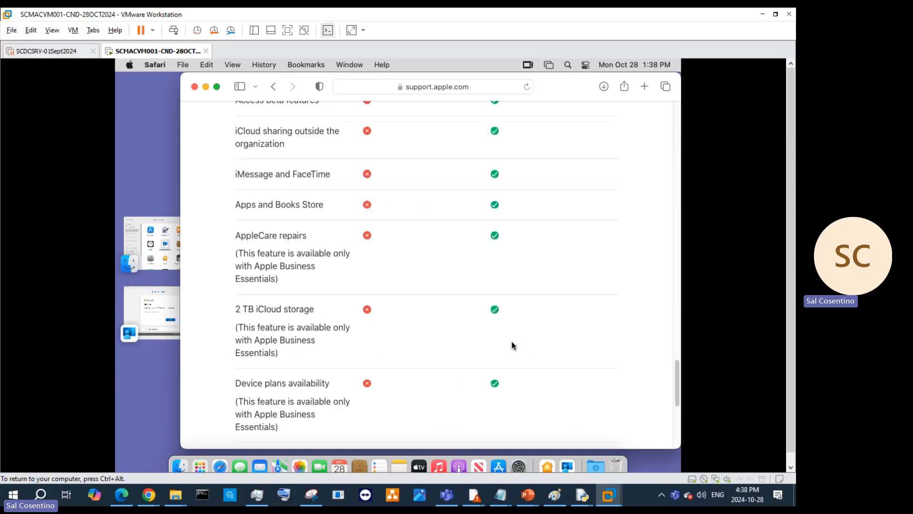
scroll(513, 346, "down", 5)
scroll(486, 354, "up", 15)
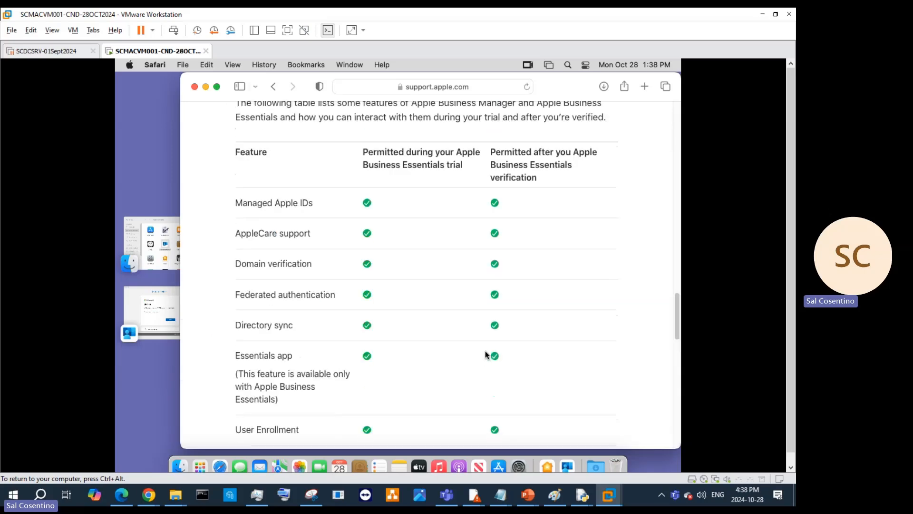
scroll(485, 350, "up", 20)
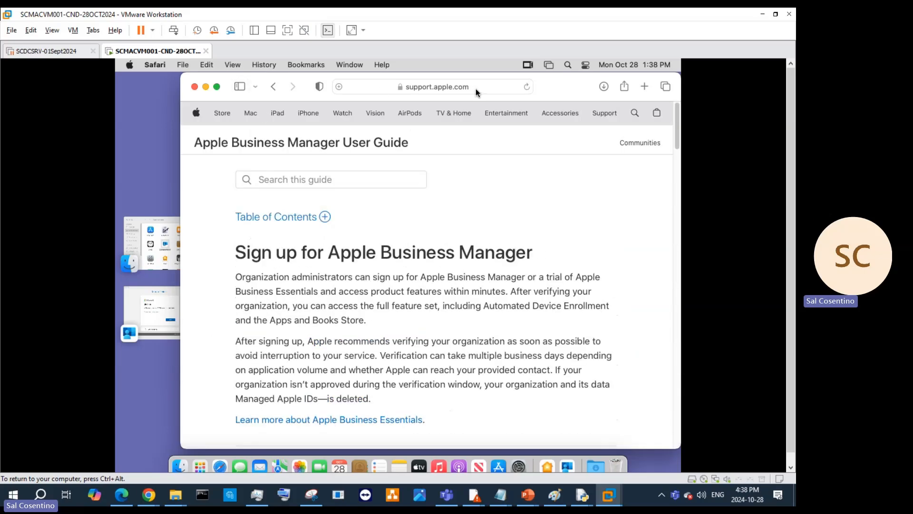
Step: Search Google for 'sign into apple id'
left_click(476, 89)
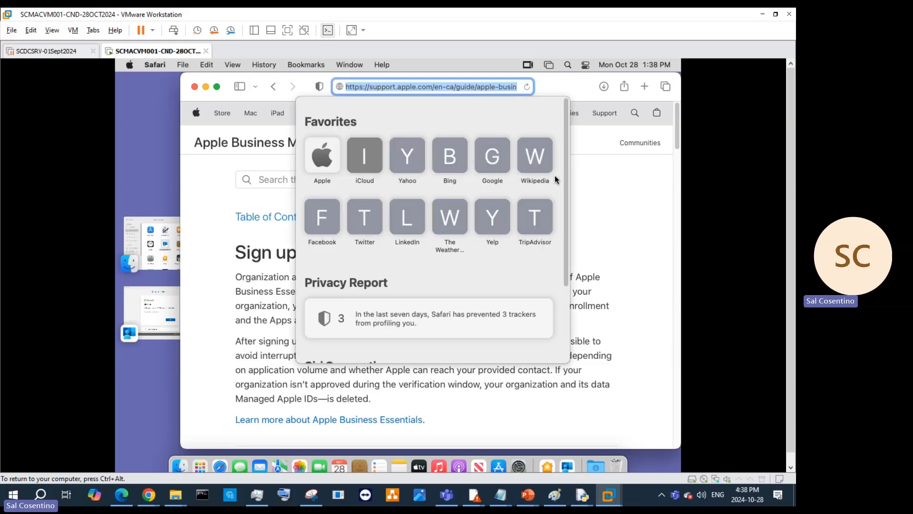
type("sign in")
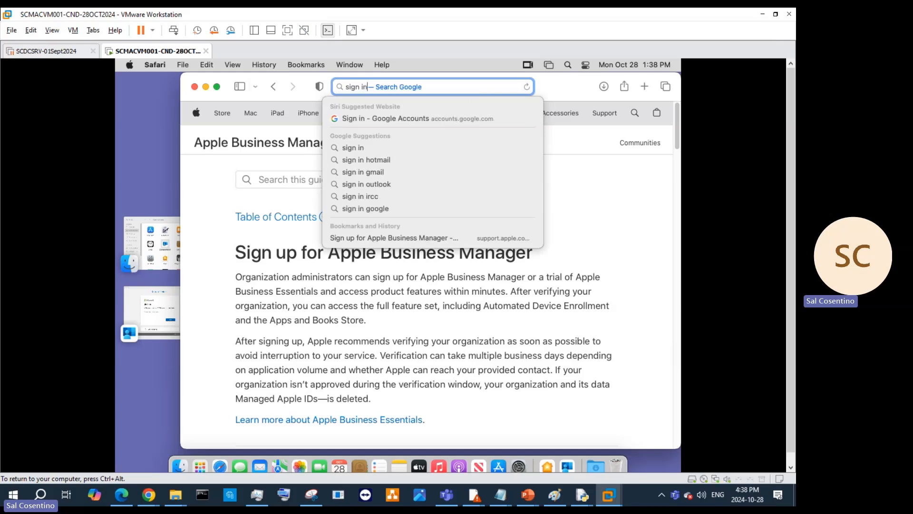
type("to apple id")
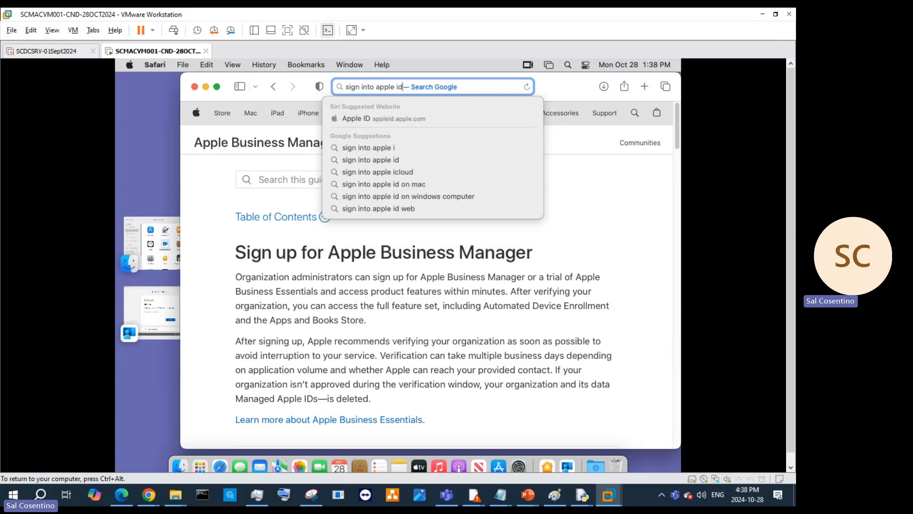
key("Return")
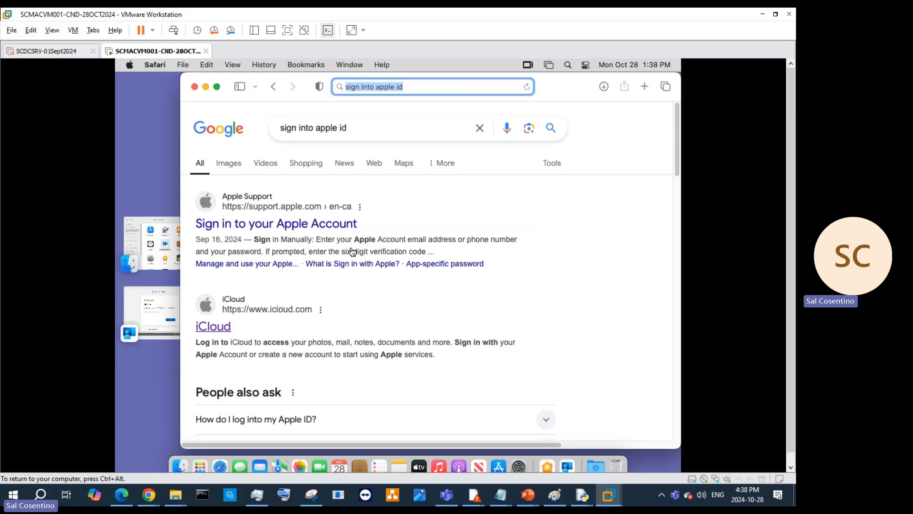
Step: Open Apple Support's 'Sign in to your Apple Account' page at the 'Sign in on your Mac' section
left_click(312, 229)
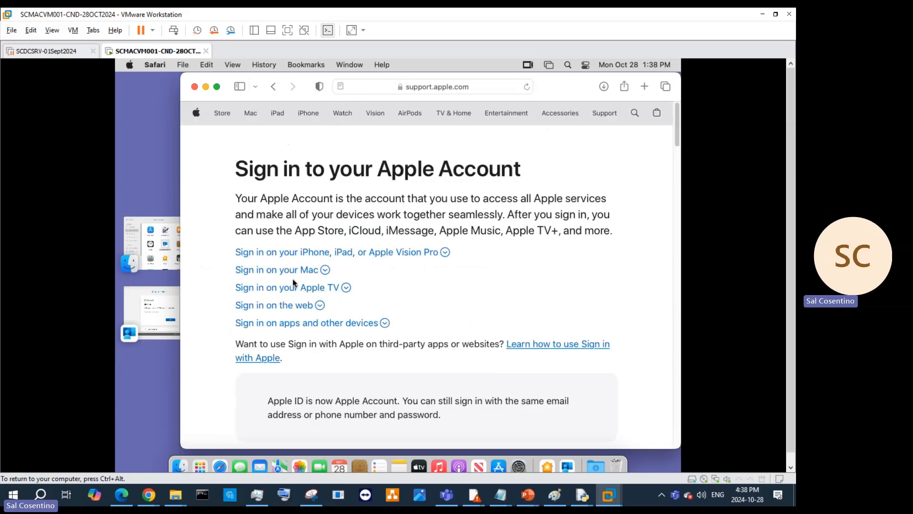
left_click(294, 270)
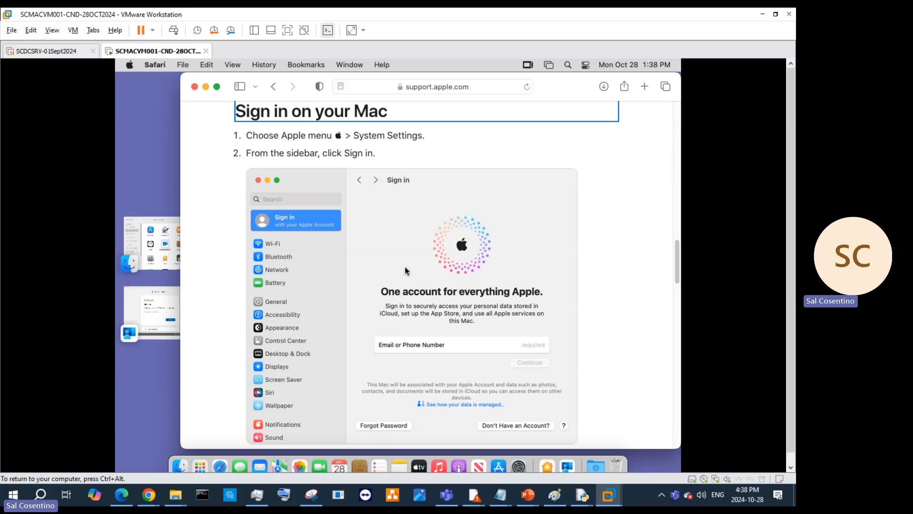
scroll(406, 268, "down", 10)
scroll(363, 262, "down", 5)
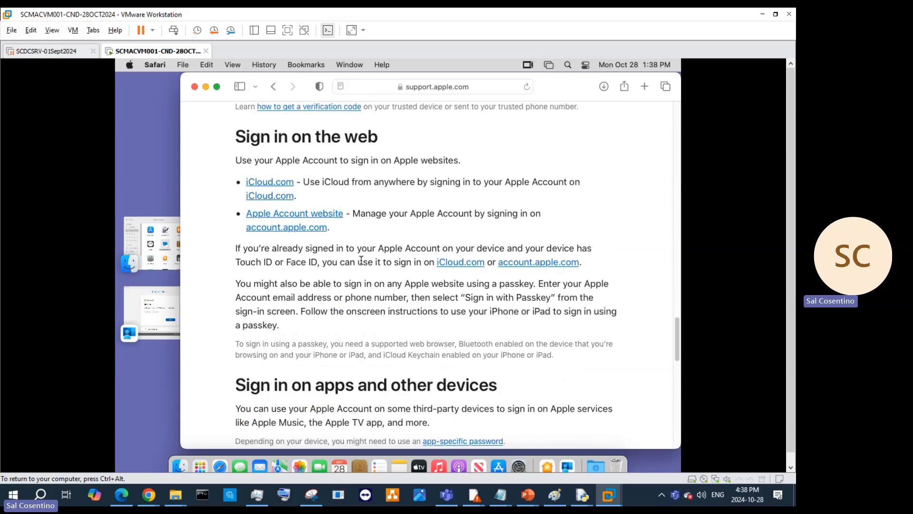
scroll(361, 260, "down", 8)
scroll(388, 273, "up", 15)
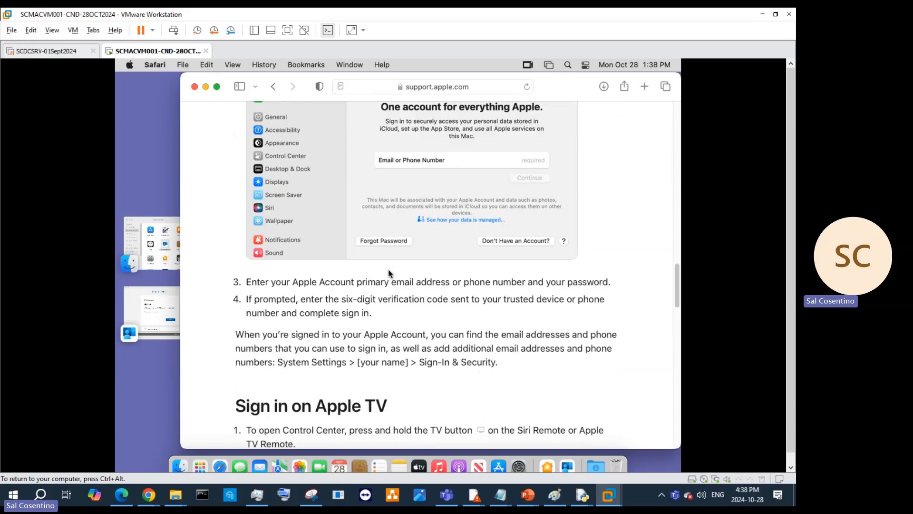
scroll(388, 269, "up", 6)
scroll(489, 243, "down", 3)
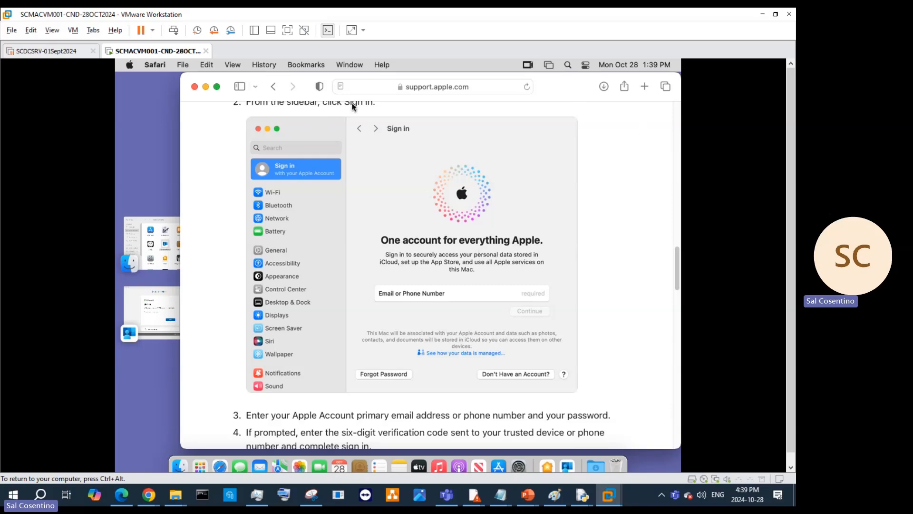
Step: Close Safari and submit the work account and its password in Company Portal's sign-in
left_click(194, 87)
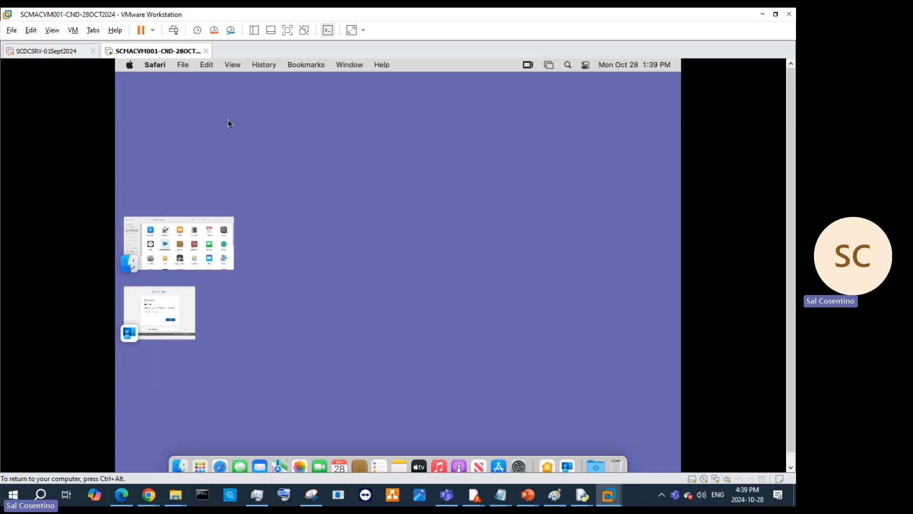
left_click(159, 317)
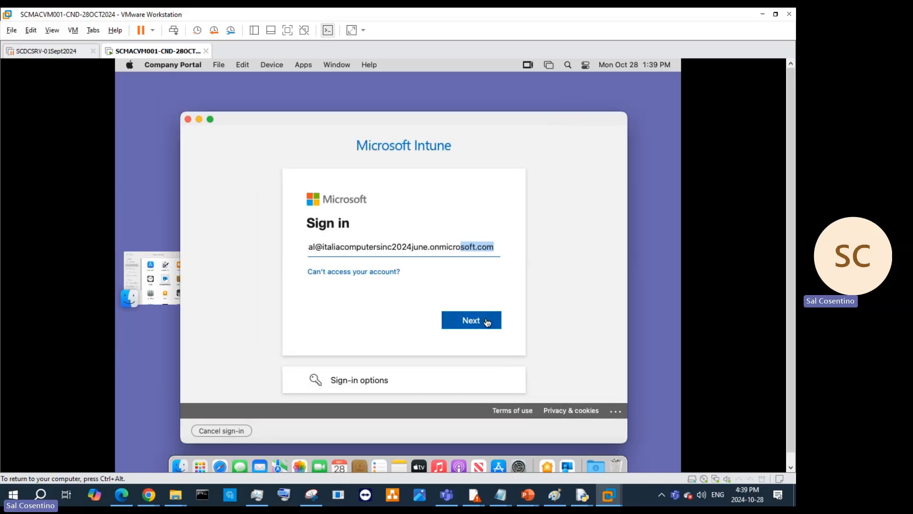
left_click(487, 321)
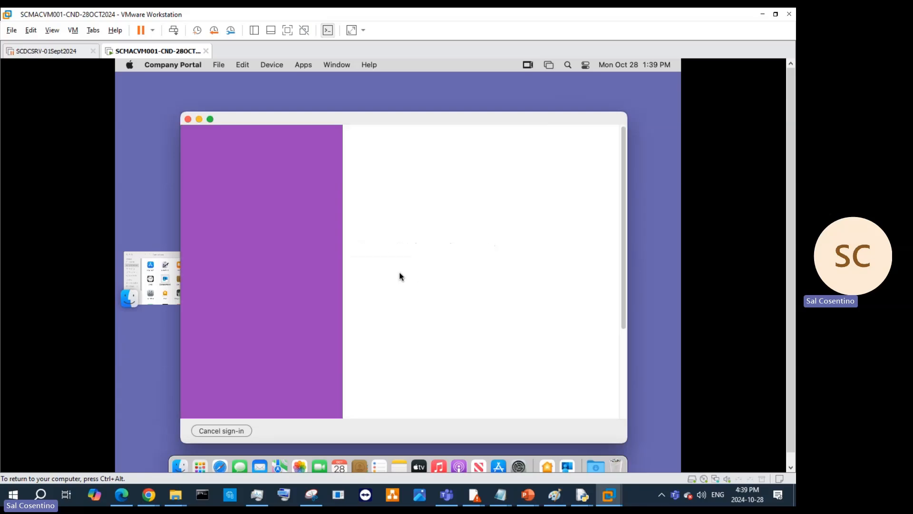
type("•")
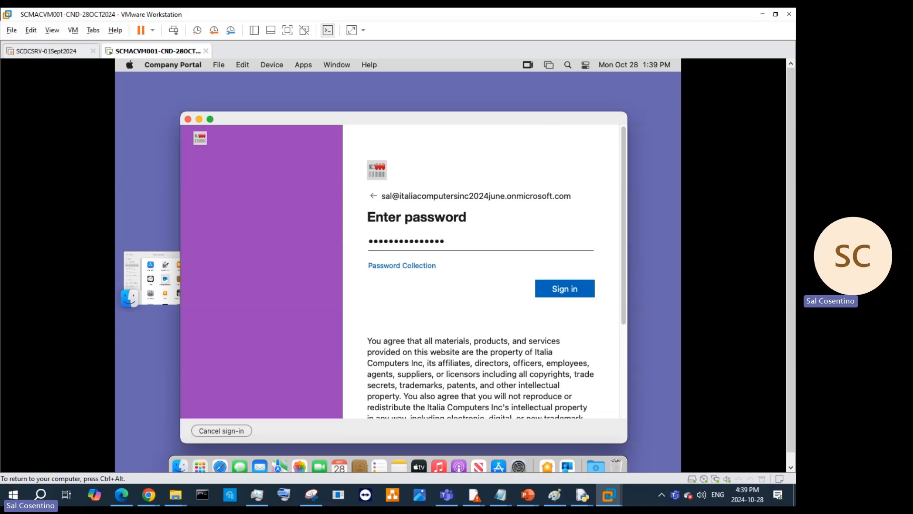
key("Return")
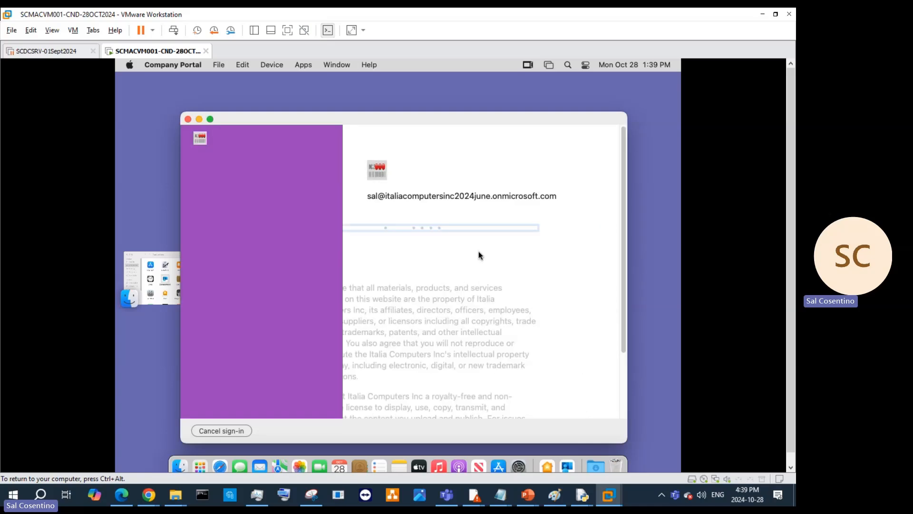
Step: Verify the sign-in with a texted code, then begin setup and accept the privacy information
left_click(500, 364)
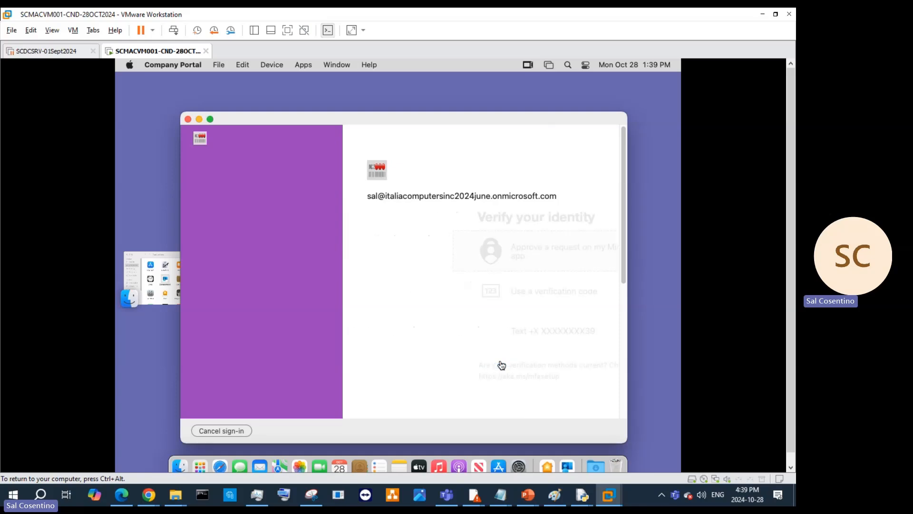
left_click(485, 338)
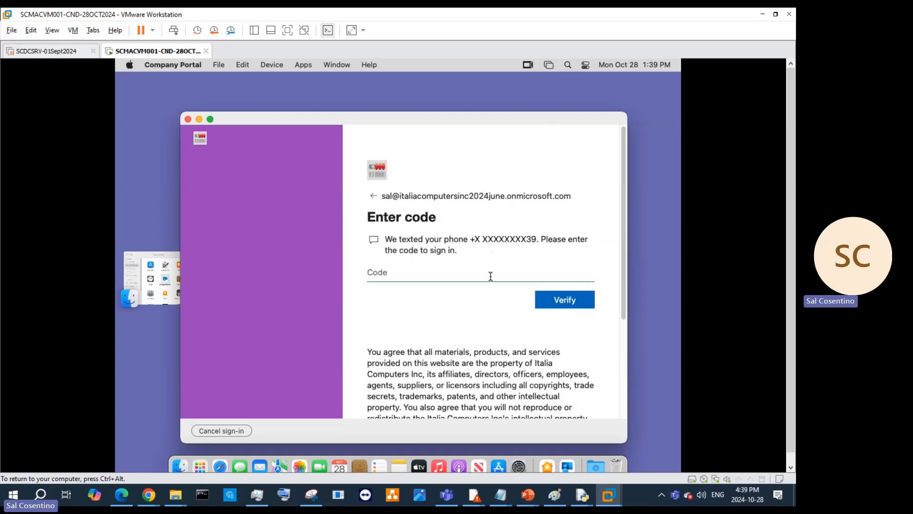
key("Return")
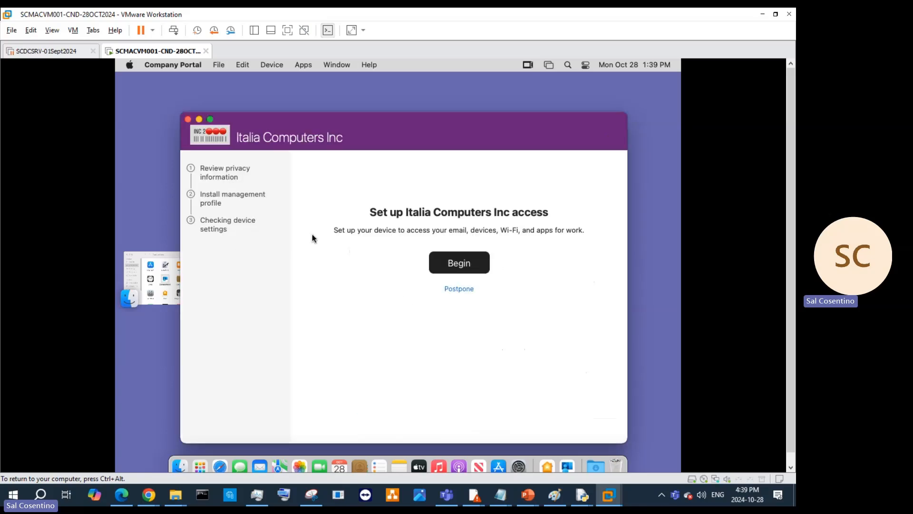
left_click(455, 265)
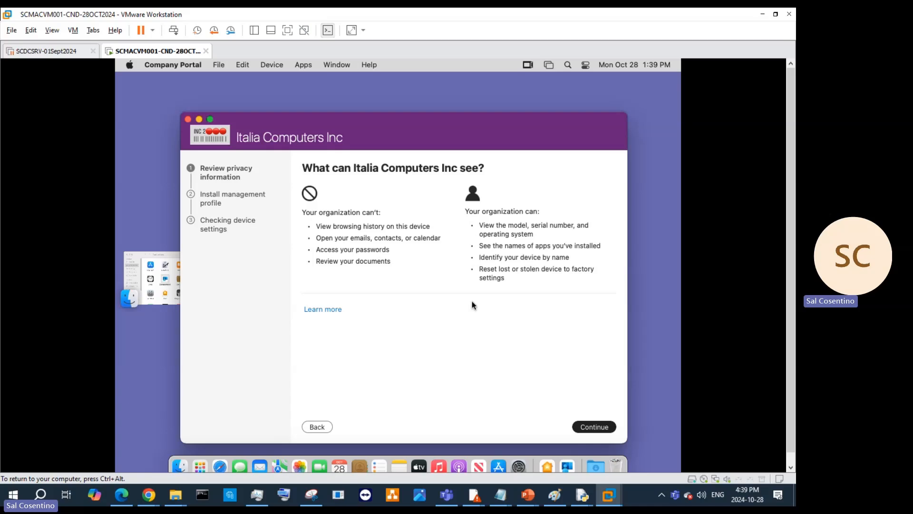
left_click(590, 426)
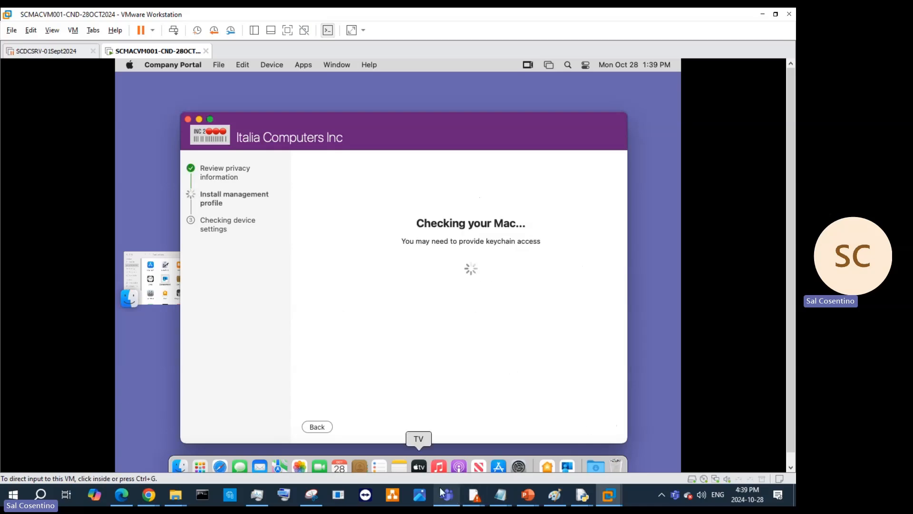
Step: Snip the whole Mac VM screen showing Company Portal's 'Checking your Mac…' page
left_click(320, 498)
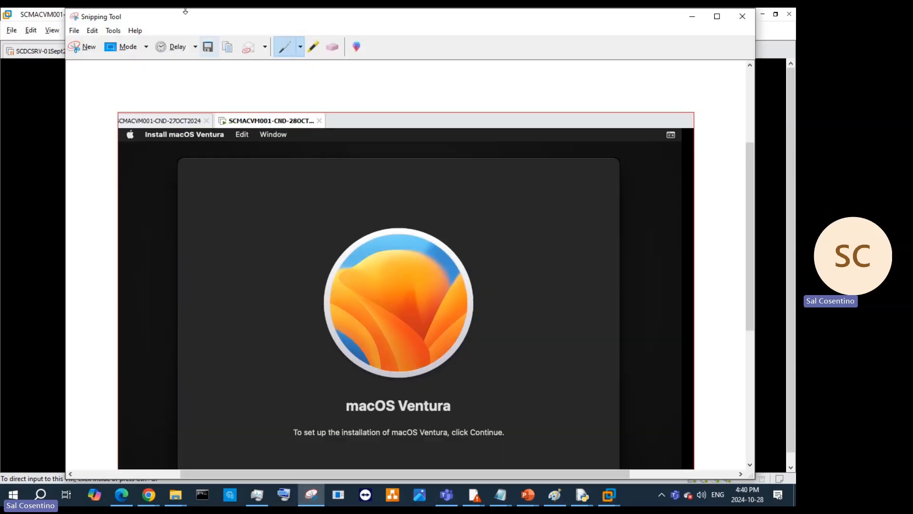
left_click(93, 68)
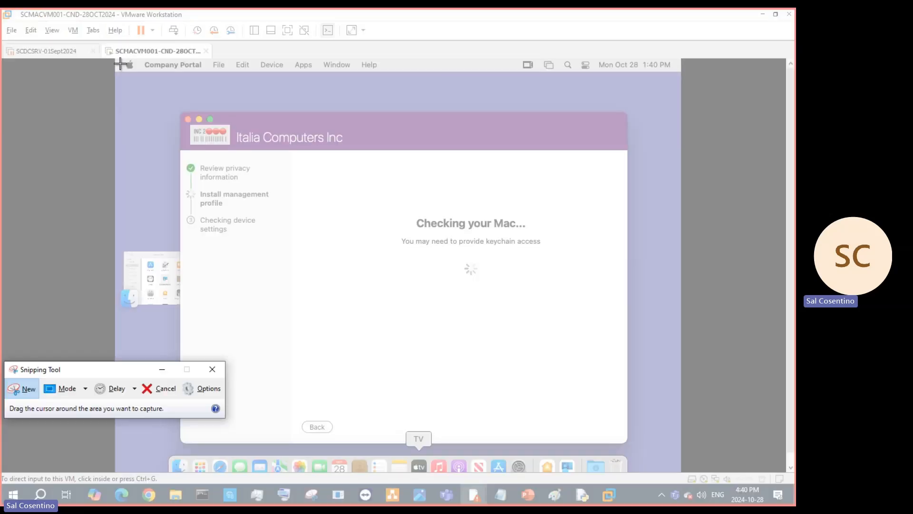
left_click_drag(121, 59, 695, 478)
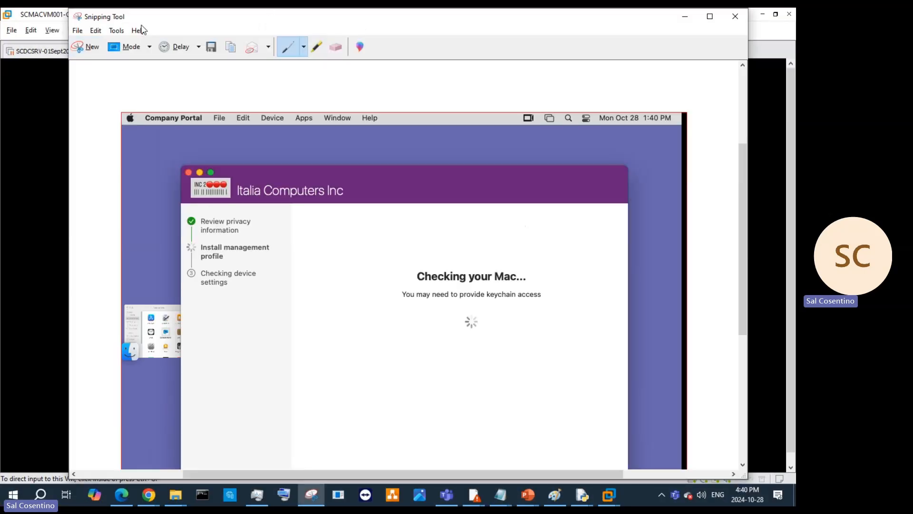
Step: Copy the snip without saving it and switch to the MacBook Virtual Machine presentation
left_click(84, 32)
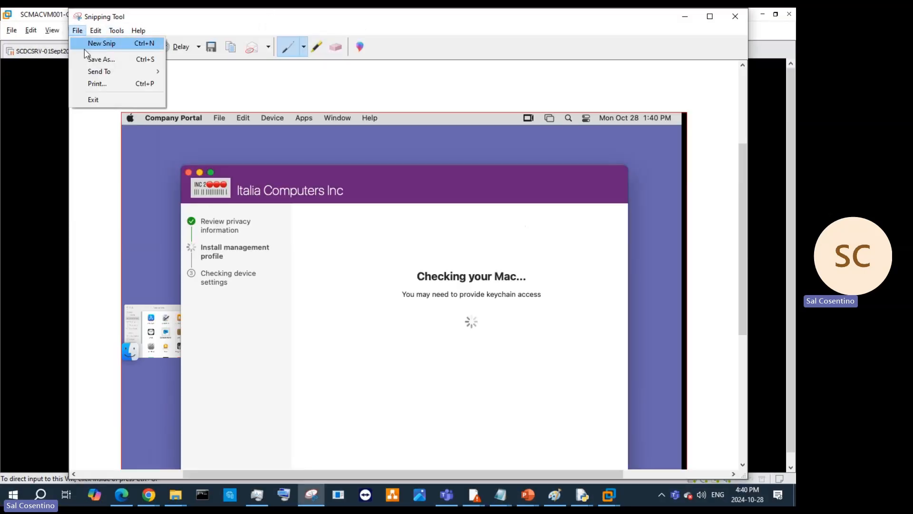
left_click(101, 59)
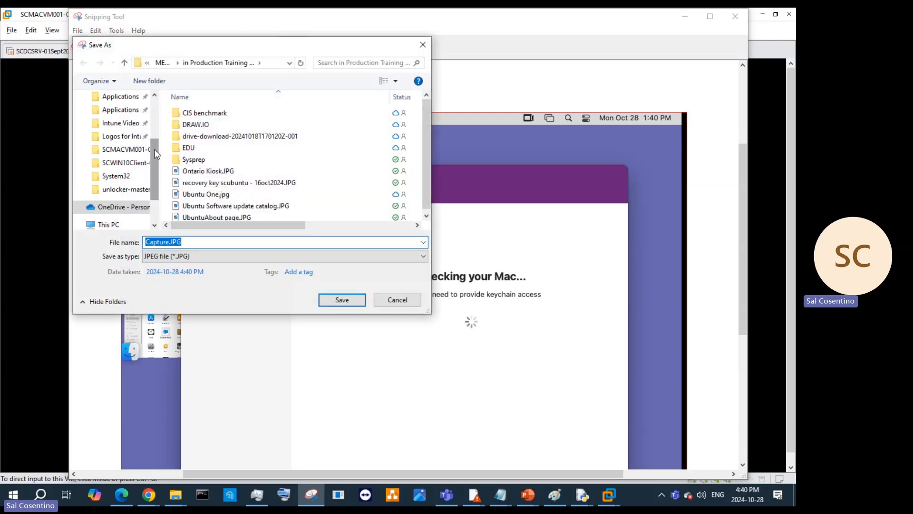
left_click(423, 44)
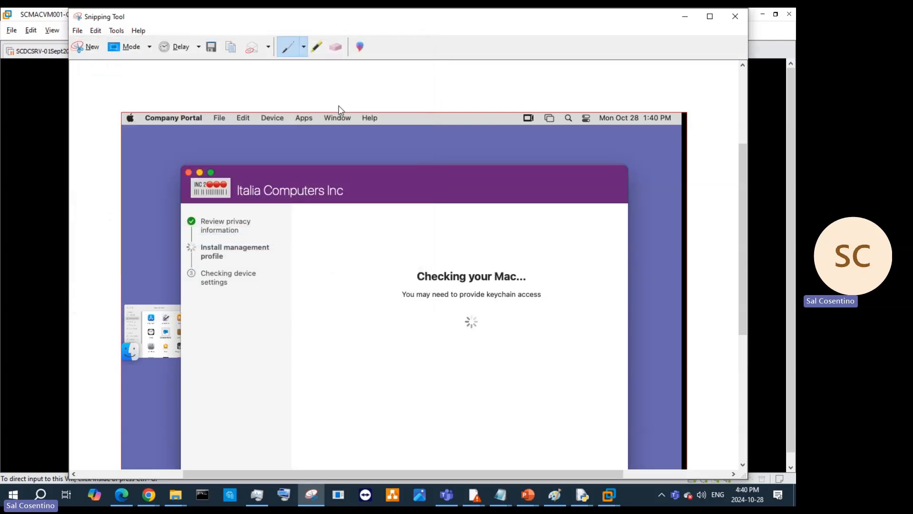
left_click(96, 31)
left_click(101, 40)
left_click(528, 494)
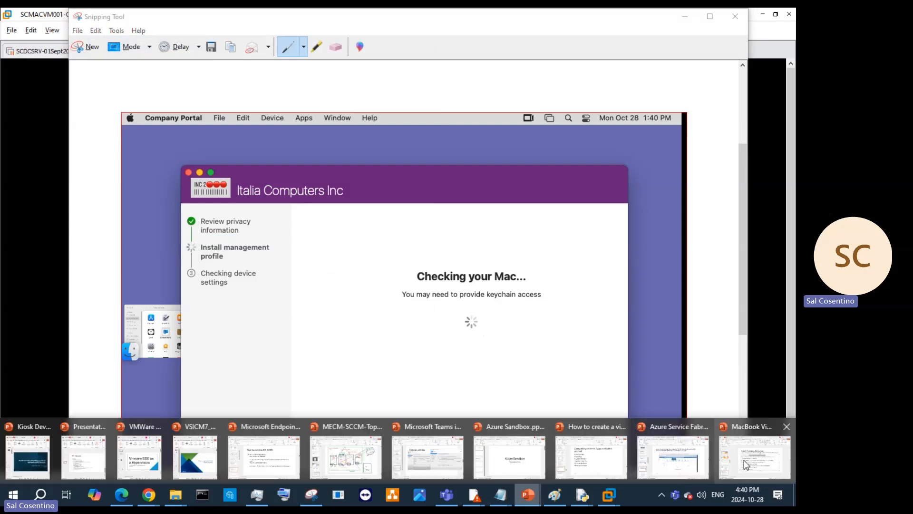
left_click(743, 465)
Step: Paste the screenshot onto a new slide 31, enlarge it, shift it right, then minimize PowerPoint
left_click(89, 450)
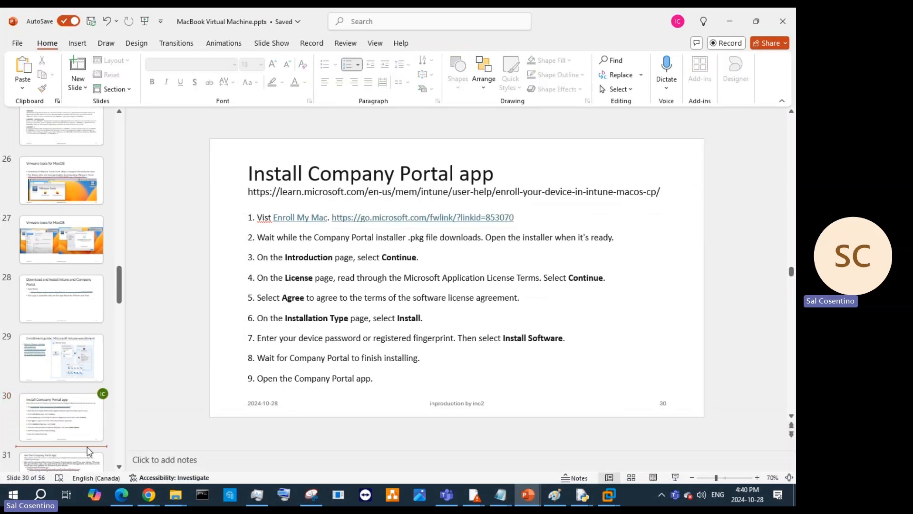
key("Return")
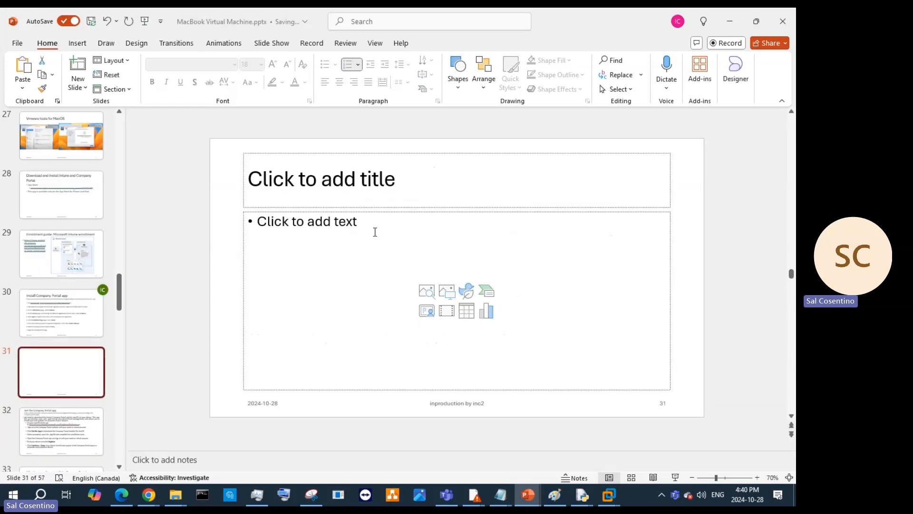
left_click(374, 231)
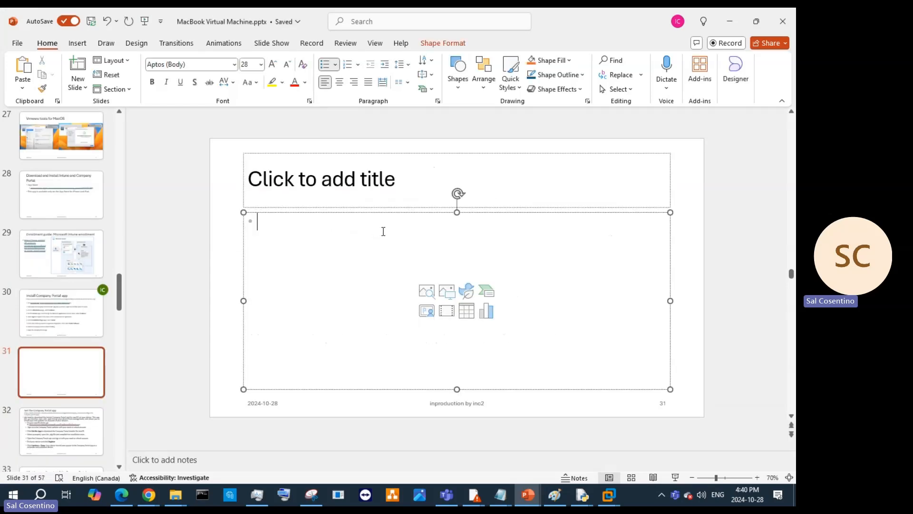
key("ctrl+v")
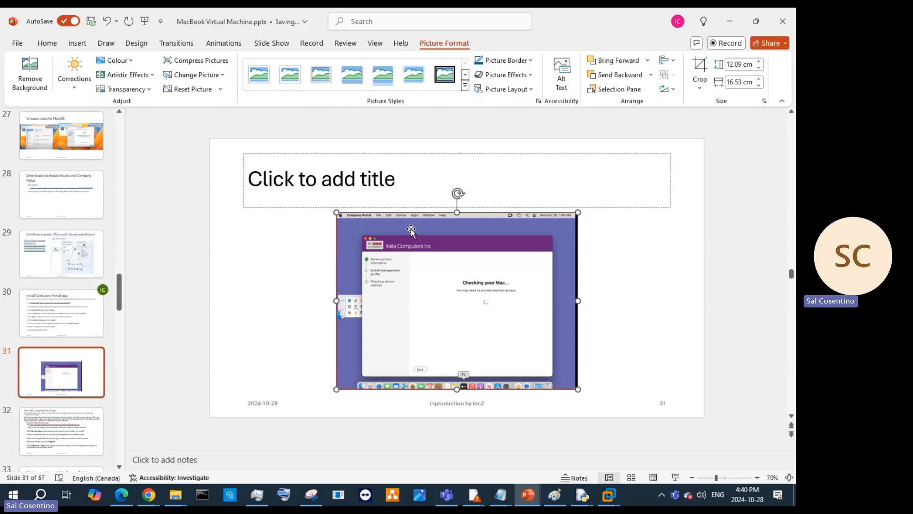
left_click_drag(336, 211, 310, 142)
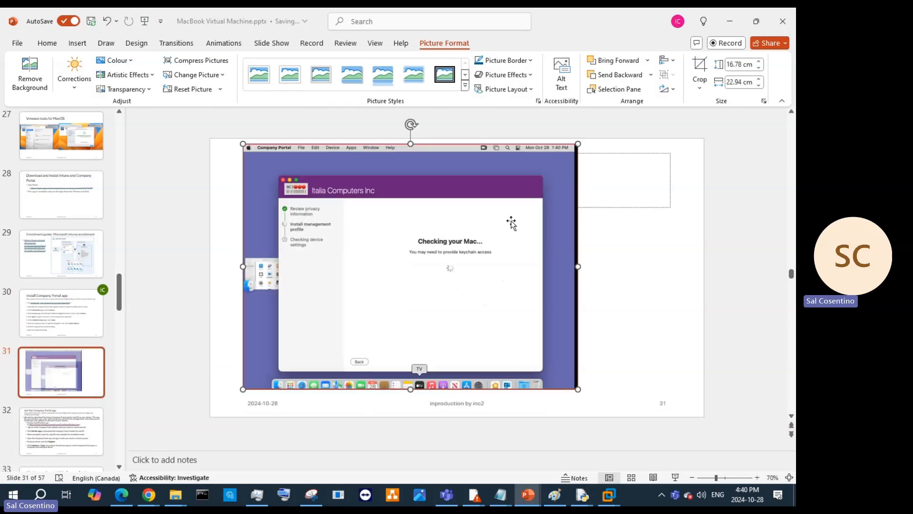
left_click_drag(512, 220, 562, 224)
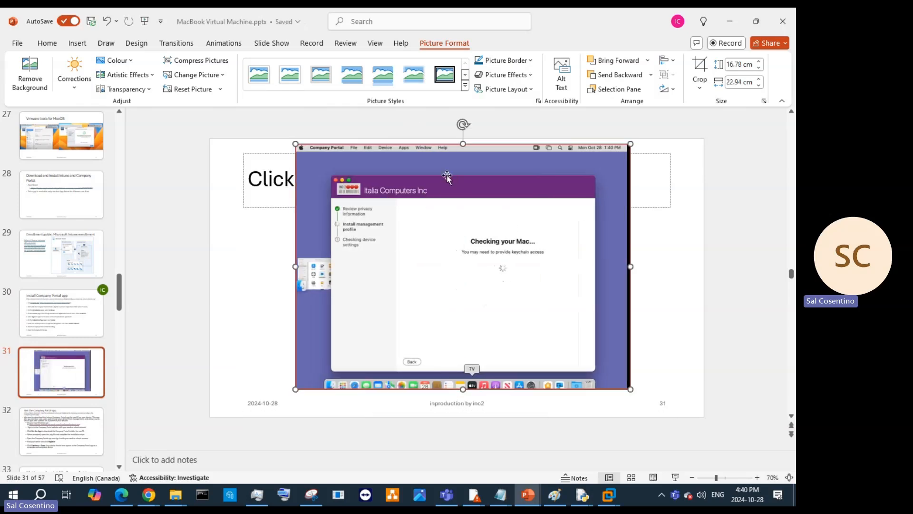
left_click(729, 21)
Step: Download the management profile in the Mac's Company Portal and dismiss the Profile installation notification
left_click(685, 16)
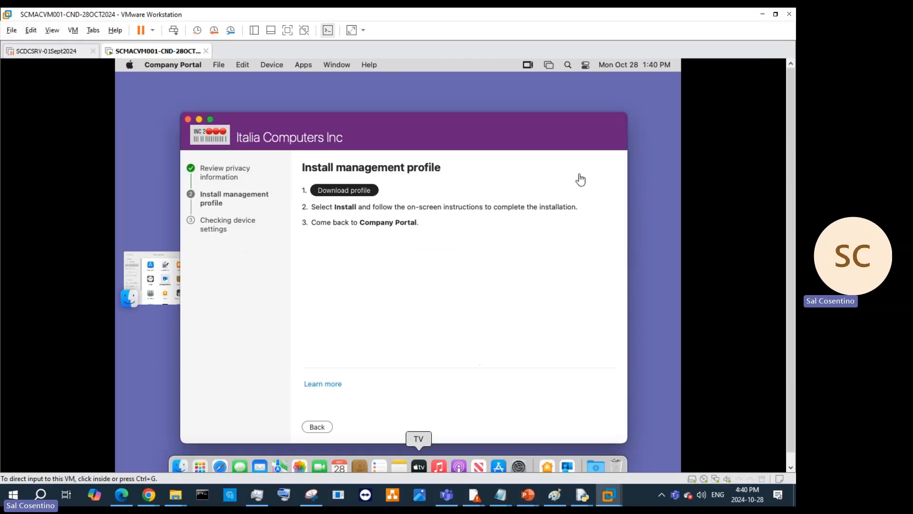
left_click(335, 190)
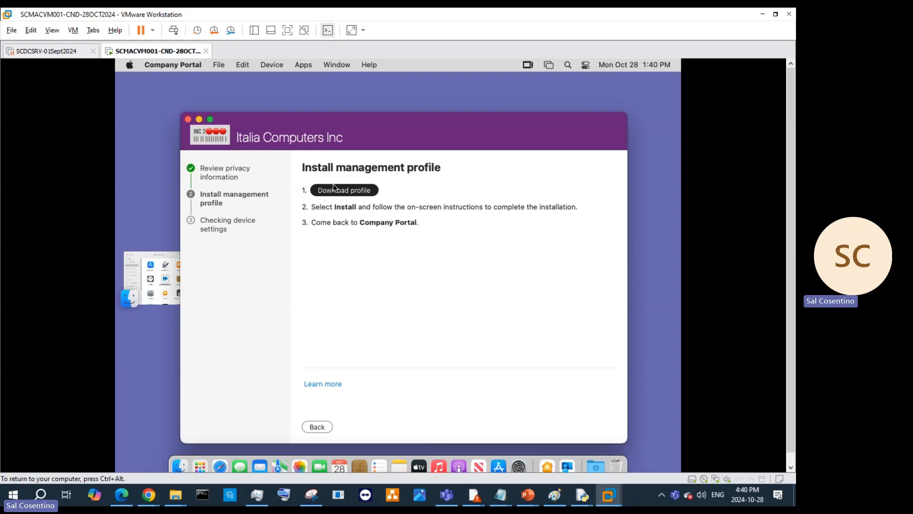
left_click(333, 186)
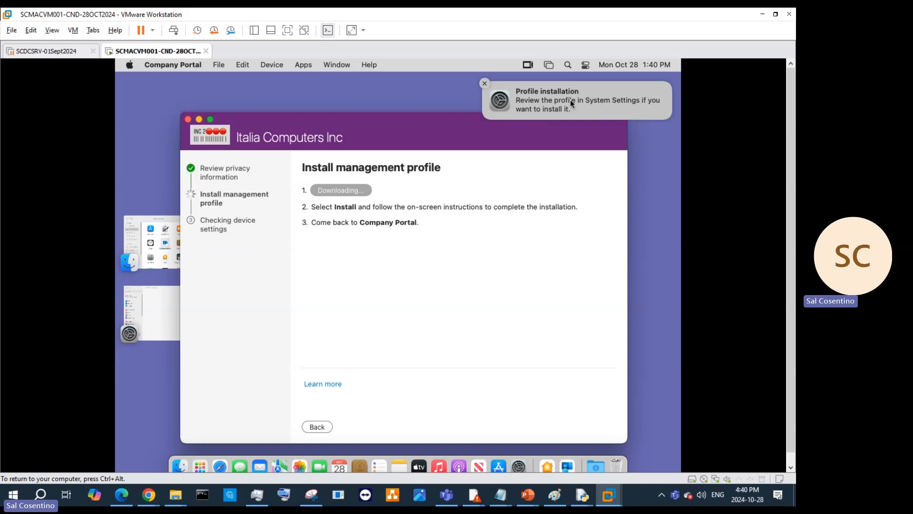
left_click(570, 100)
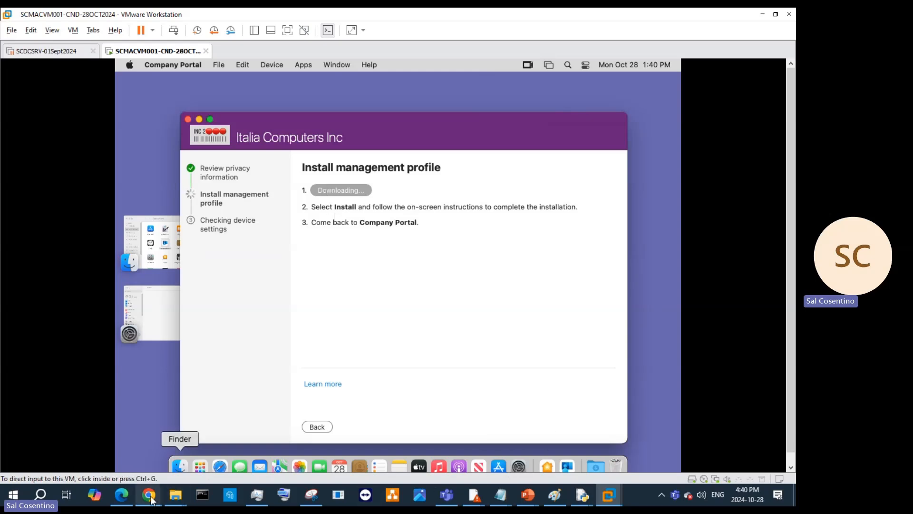
mouse_move(151, 500)
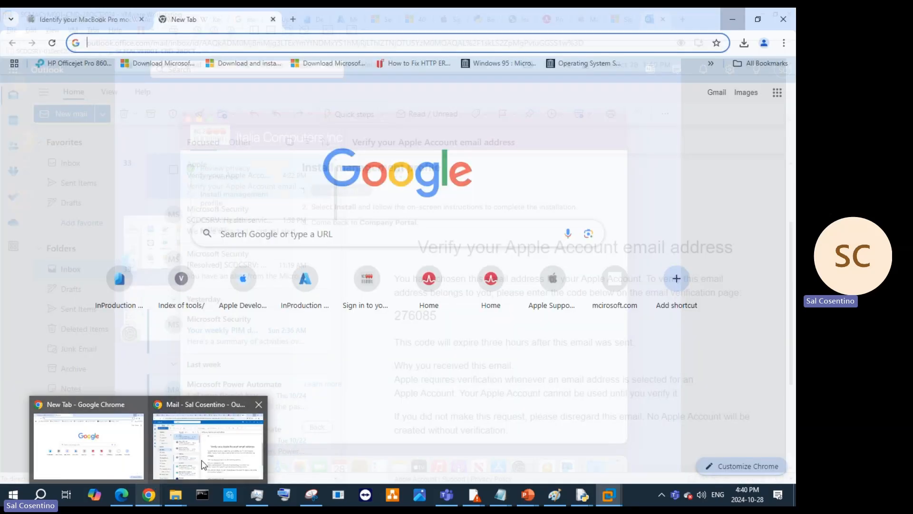
left_click(203, 465)
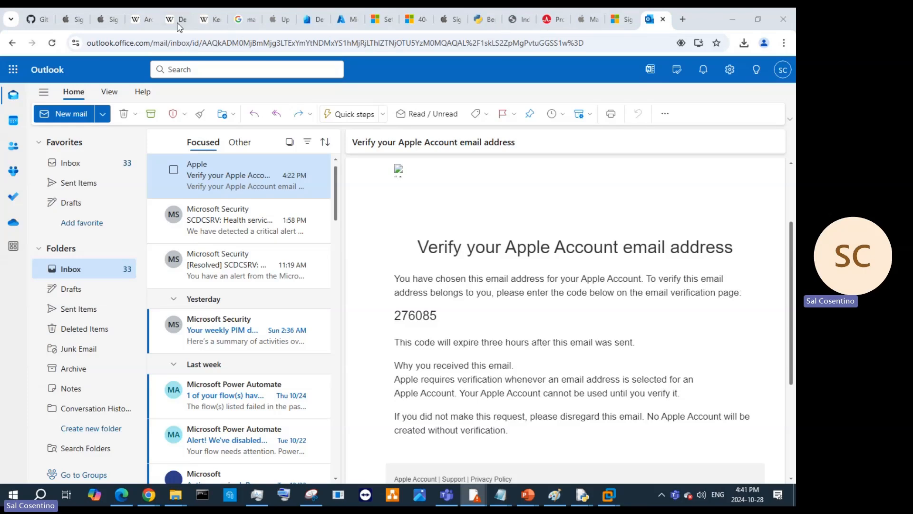
left_click(590, 19)
left_click(617, 20)
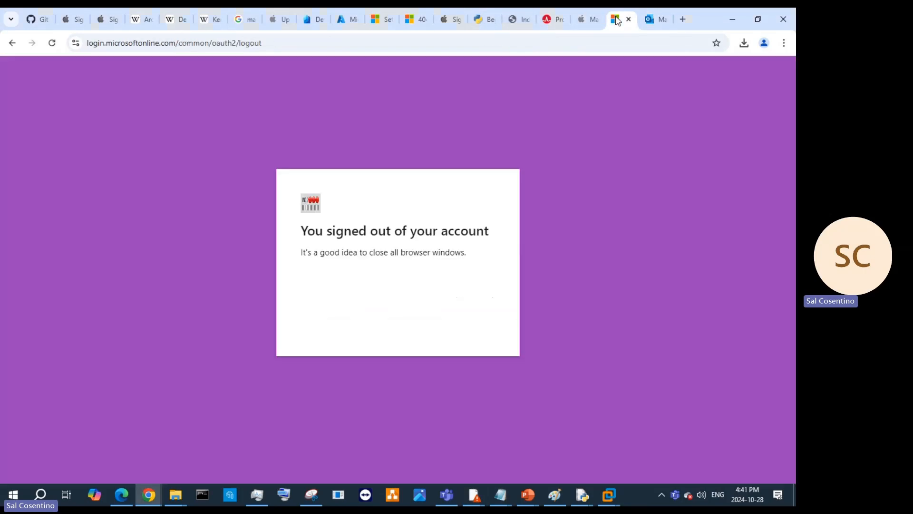
left_click(731, 15)
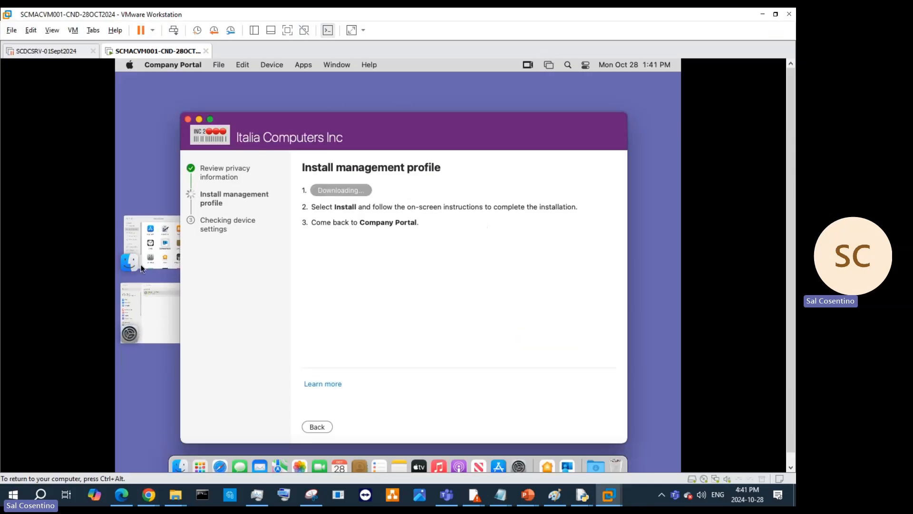
Step: Search Safari for 'Enroll my mac' and open the Microsoft Learn enrollment article
left_click(224, 465)
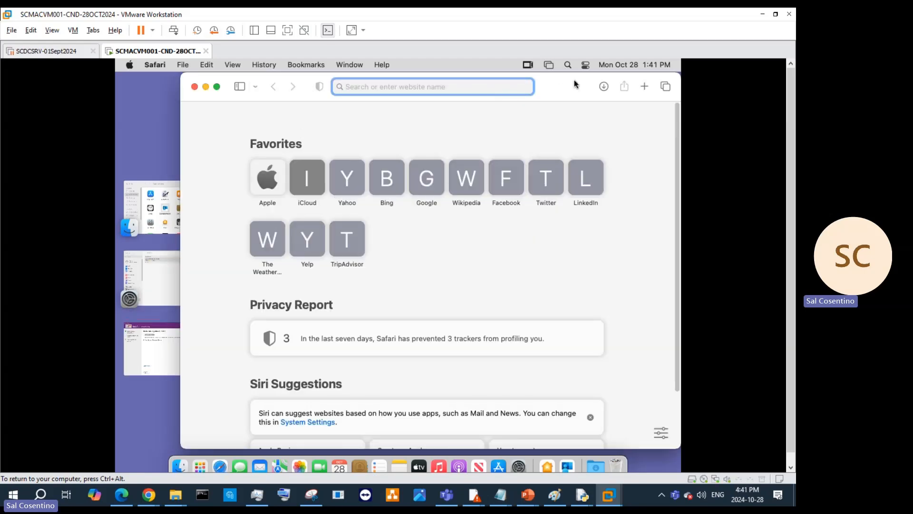
type("enro")
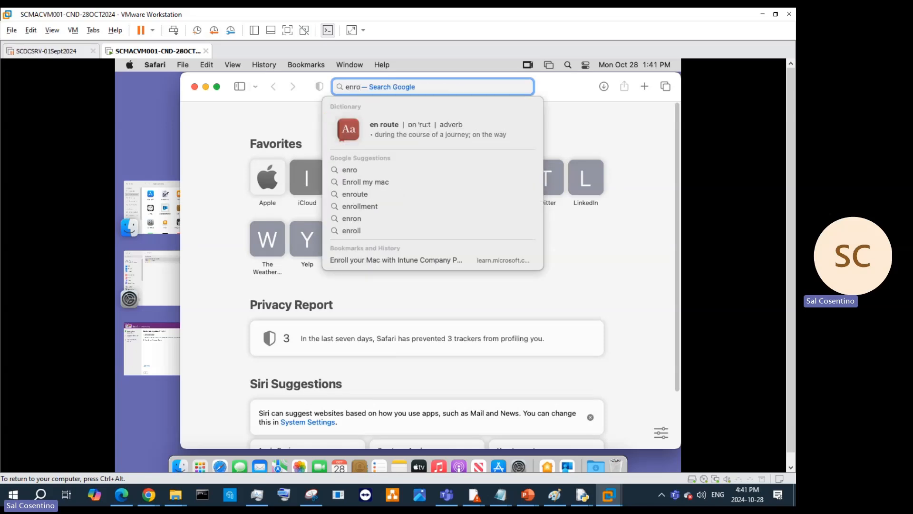
left_click(402, 184)
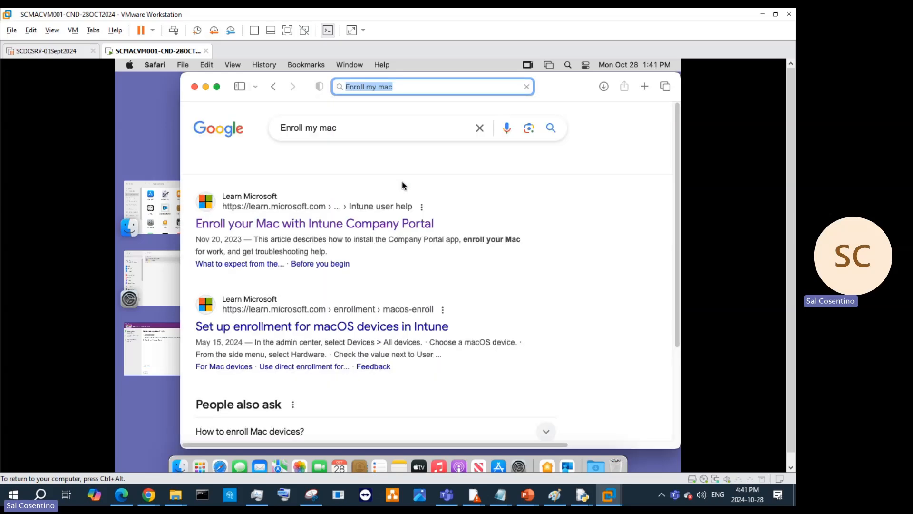
left_click(369, 224)
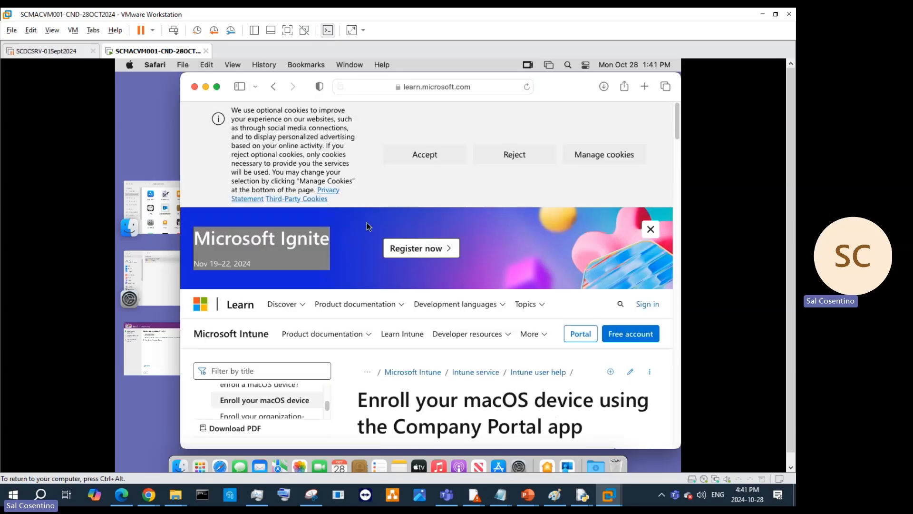
Step: Scroll through the article's Company Portal enrollment steps
scroll(479, 330, "down", 15)
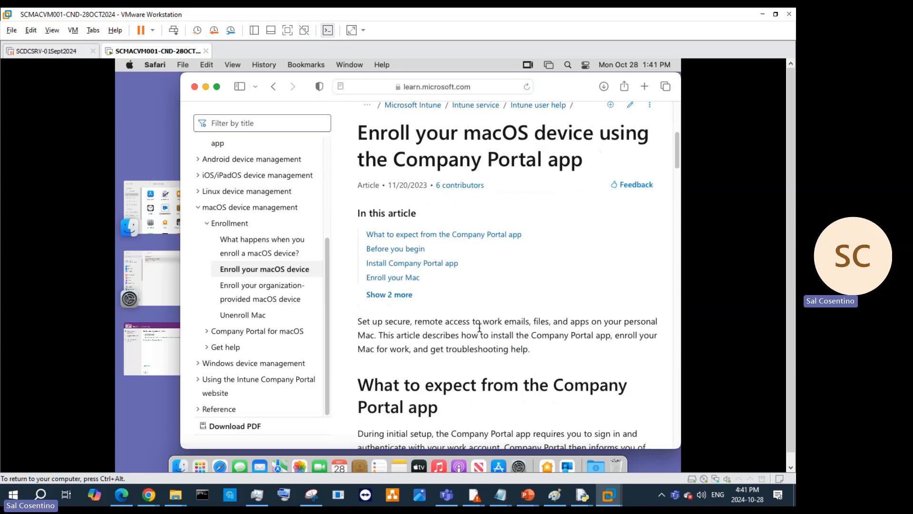
scroll(479, 328, "down", 5)
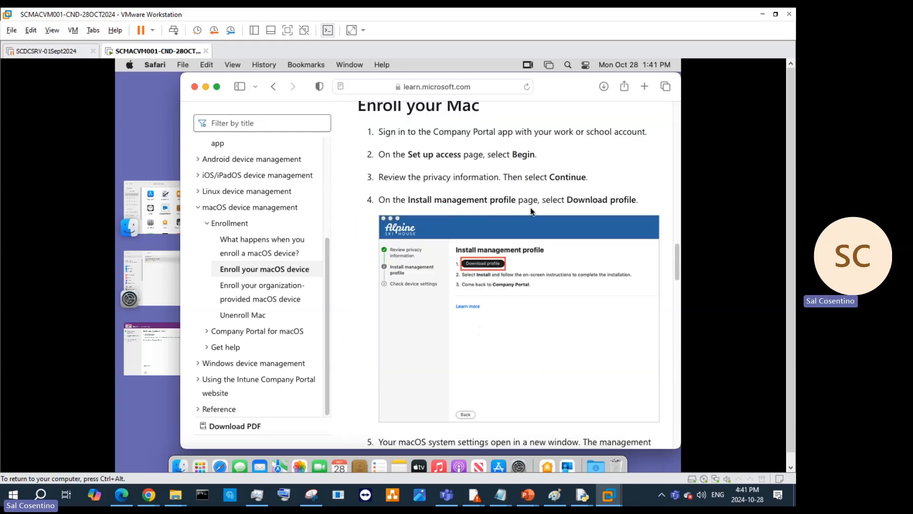
scroll(534, 230, "down", 3)
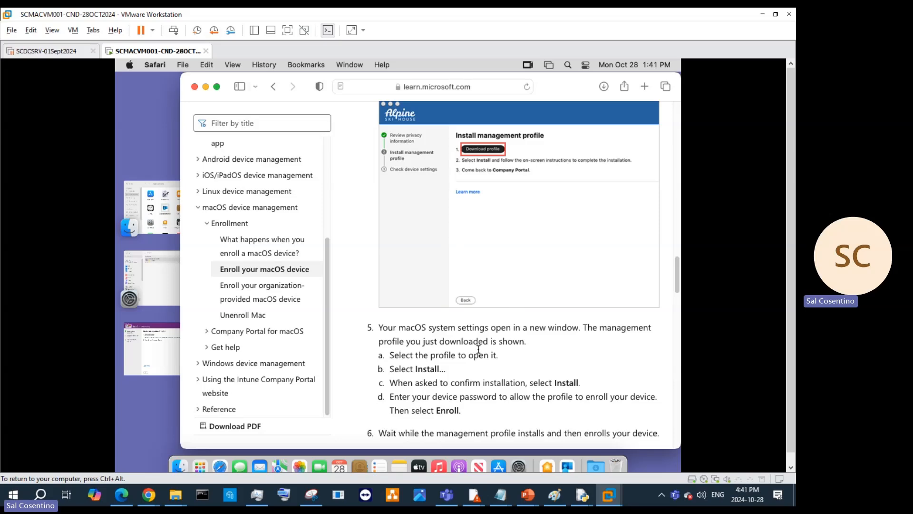
scroll(478, 350, "down", 3)
scroll(490, 328, "down", 6)
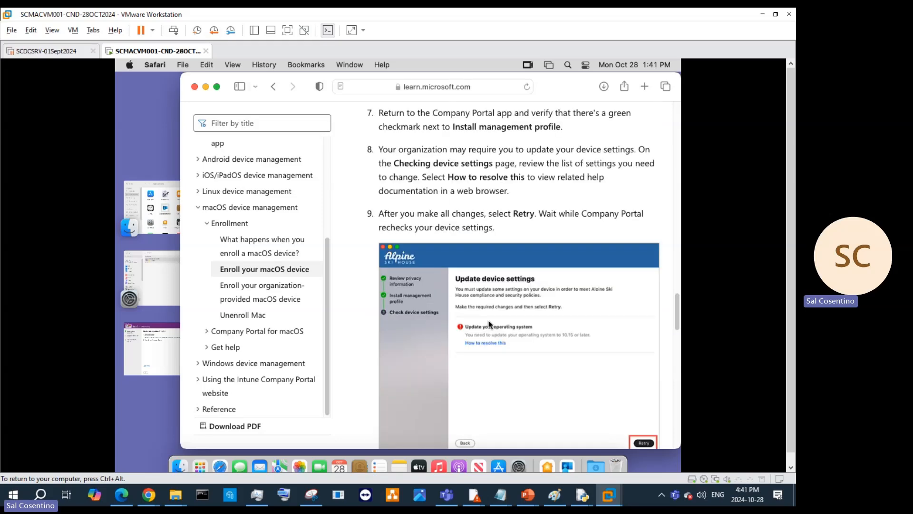
scroll(509, 238, "up", 1)
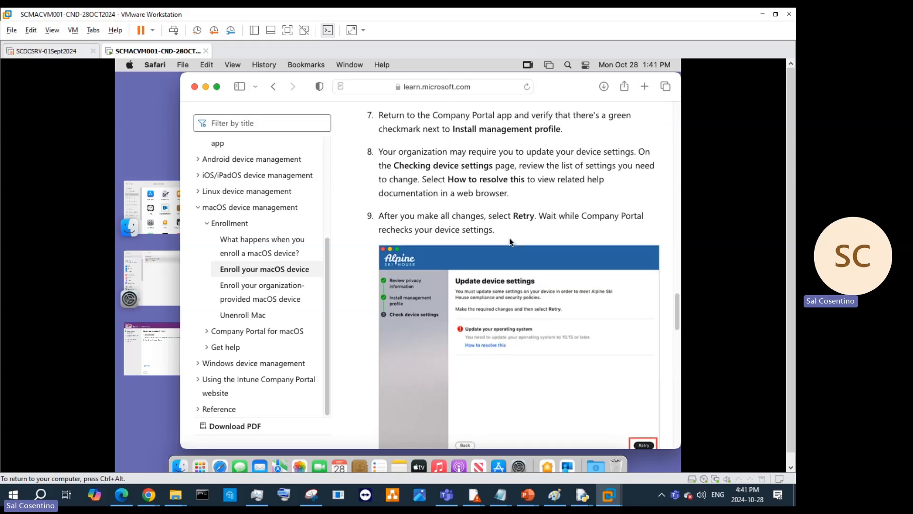
scroll(510, 238, "up", 3)
scroll(517, 227, "down", 10)
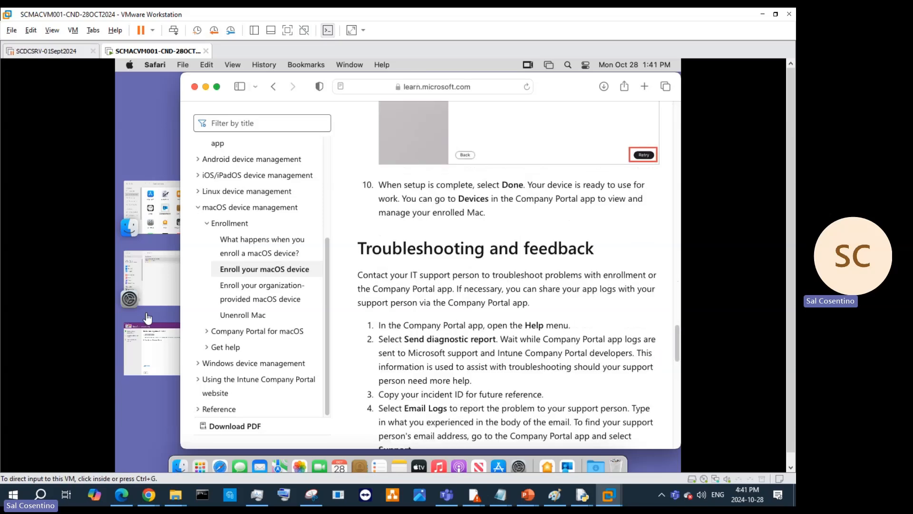
left_click(145, 354)
Step: Bring Company Portal back in front, then raise Chrome's signed-out window
left_click(146, 353)
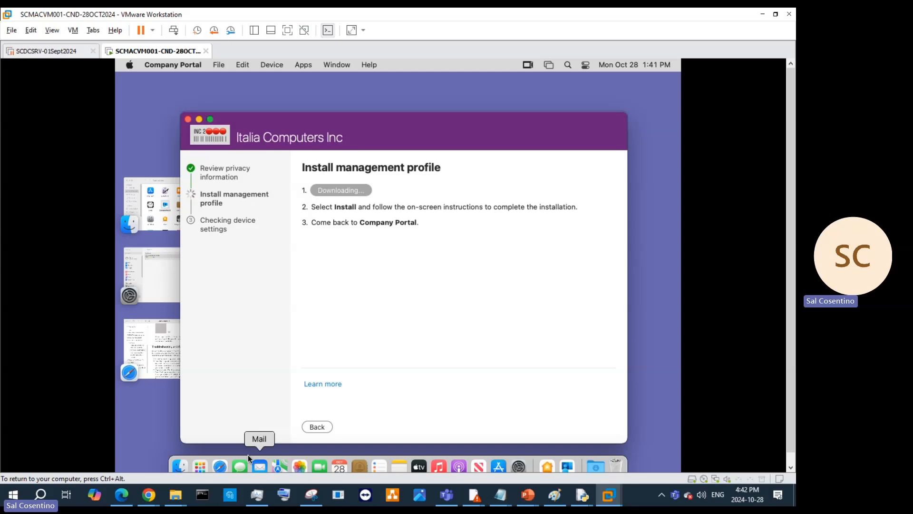
mouse_move(149, 495)
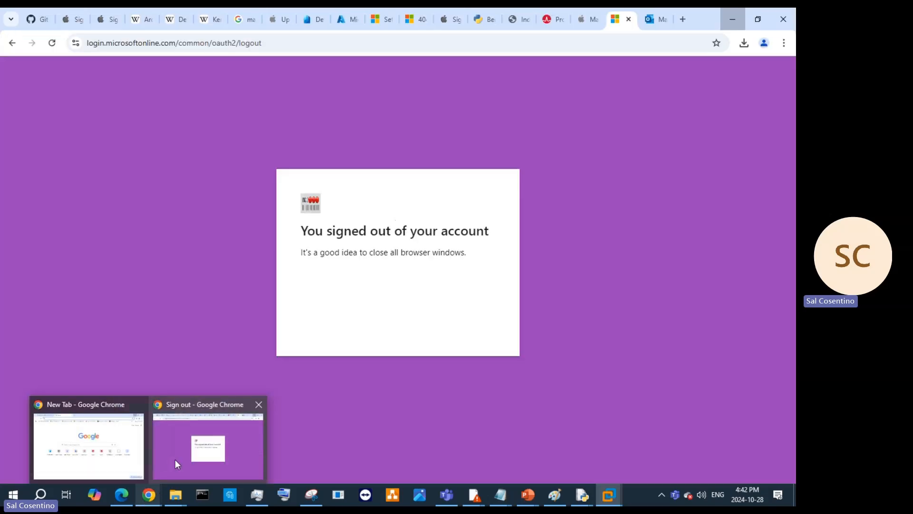
left_click(175, 461)
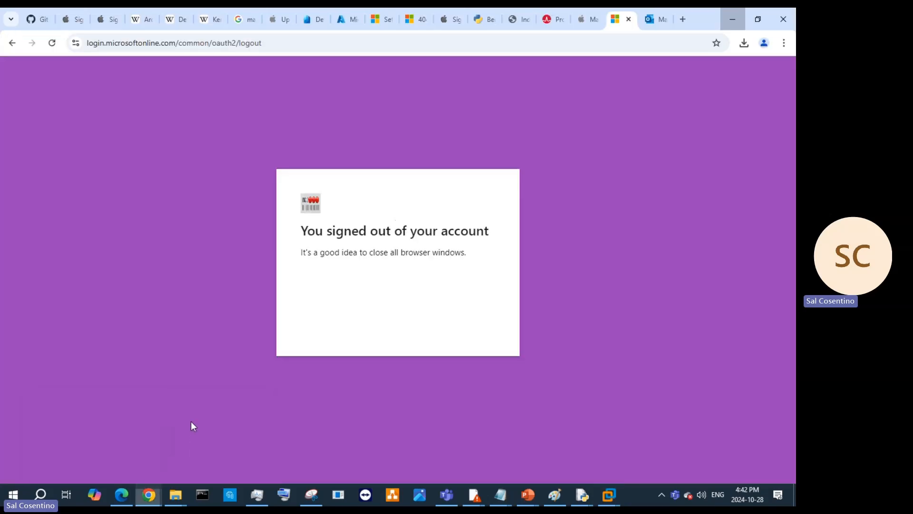
left_click(306, 21)
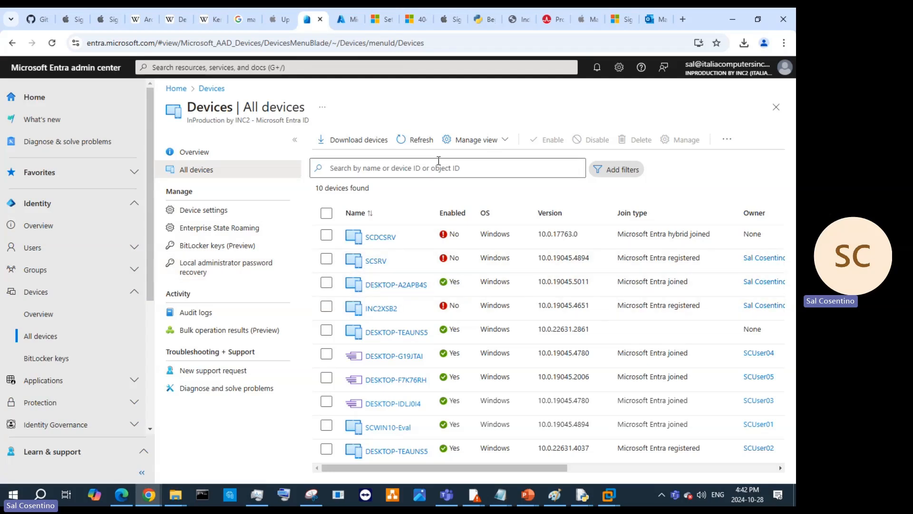
left_click(427, 141)
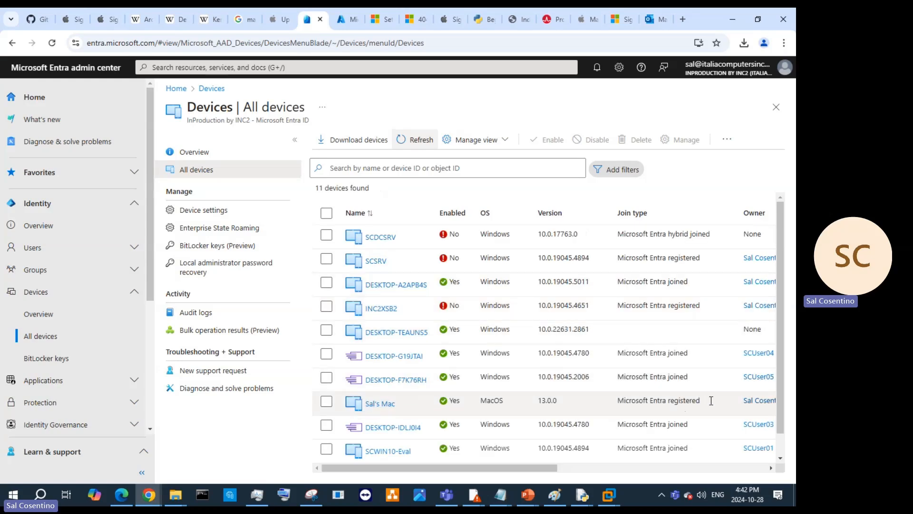
left_click_drag(711, 401, 549, 394)
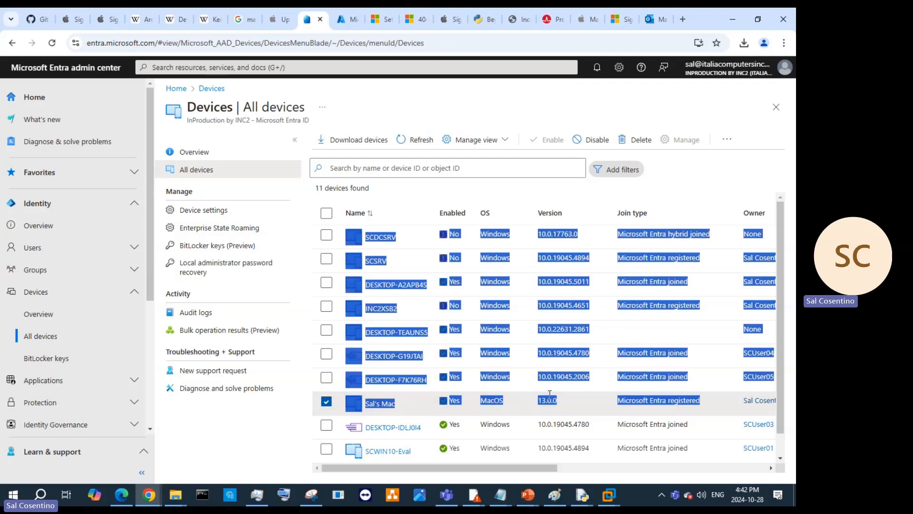
left_click_drag(495, 468, 537, 468)
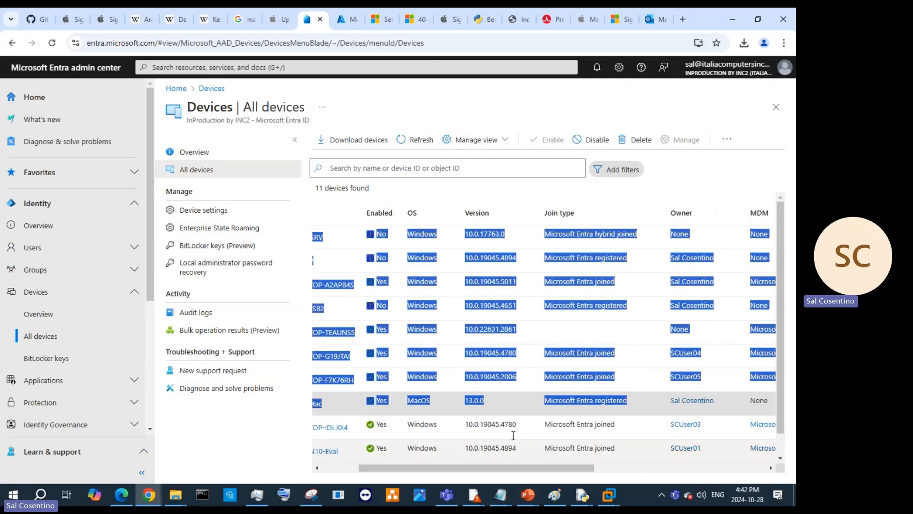
left_click(487, 409)
left_click_drag(461, 470, 361, 459)
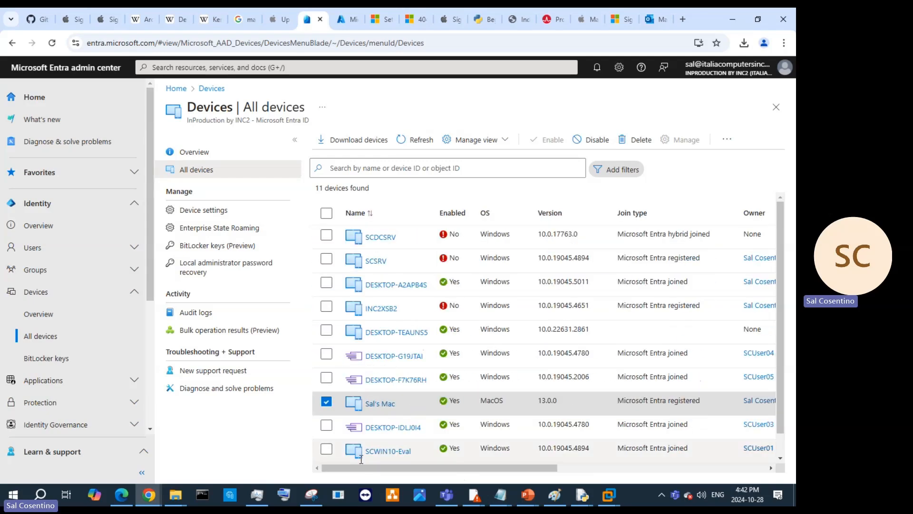
left_click(381, 405)
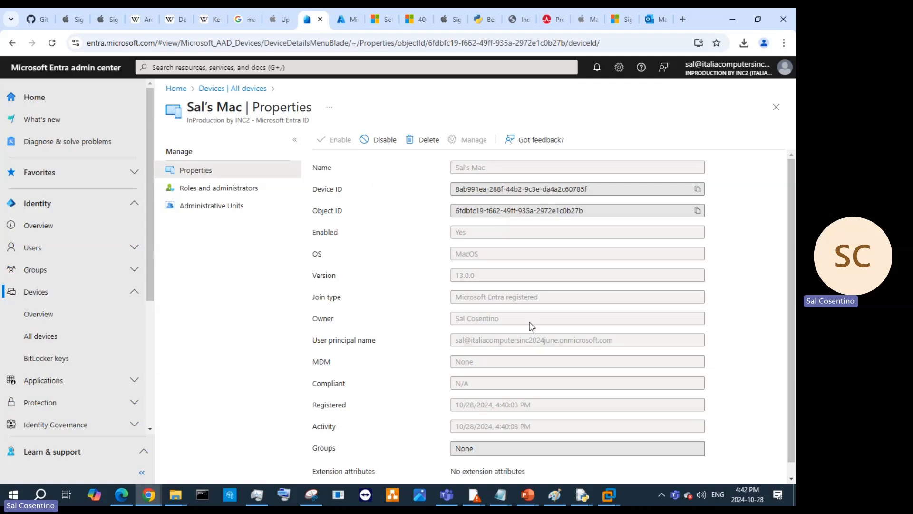
Step: View the Mac's roles and administrators, then return to the Devices | All devices list
left_click(232, 195)
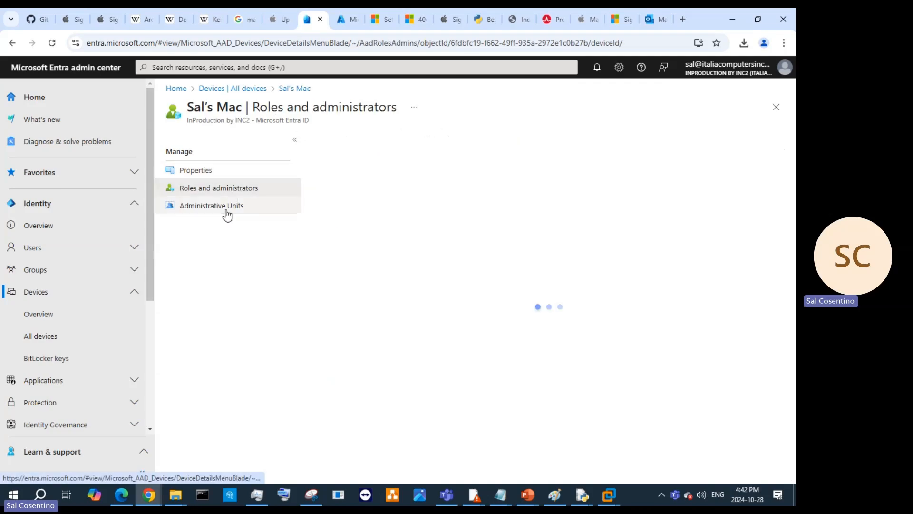
left_click(245, 89)
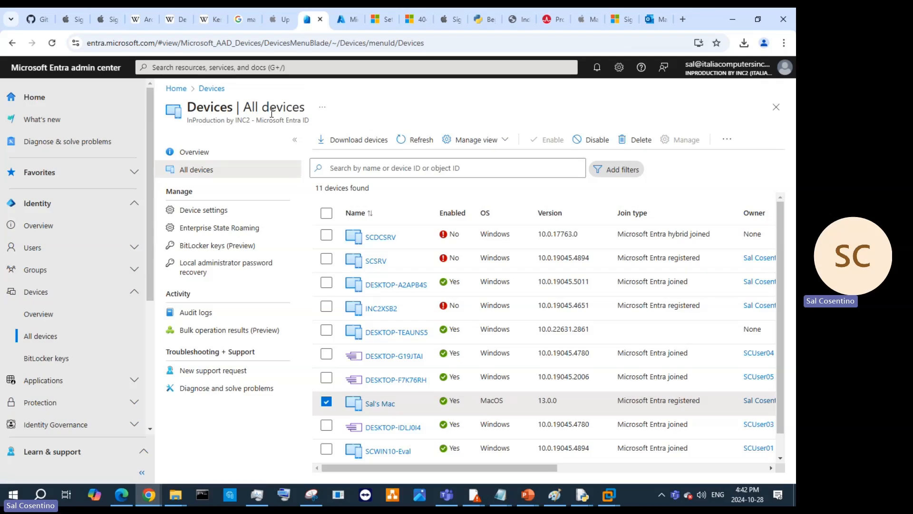
left_click(341, 12)
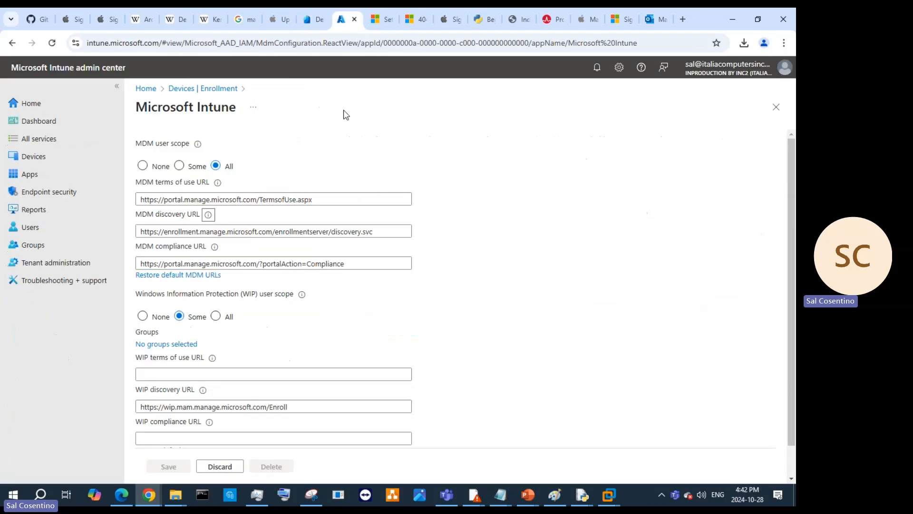
Step: Check Intune's macOS and All devices lists, finding only 7 Windows devices and no Mac
left_click(66, 155)
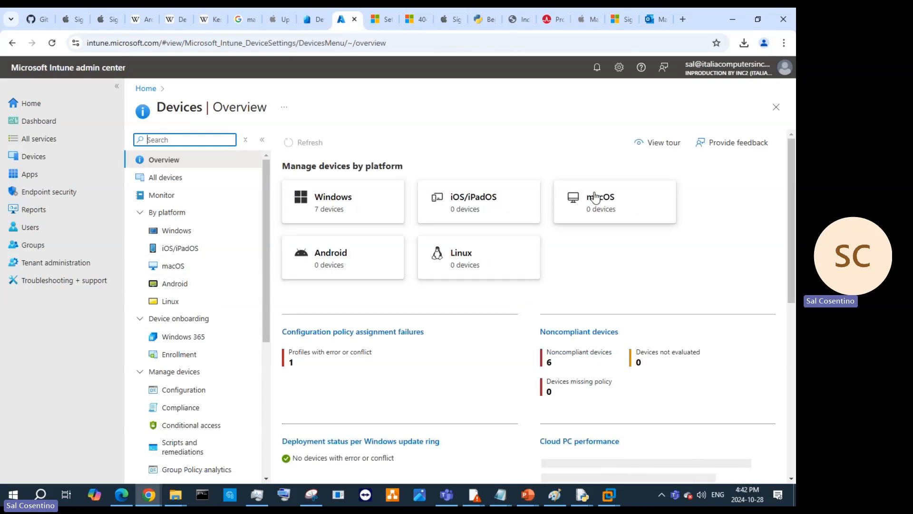
left_click(192, 266)
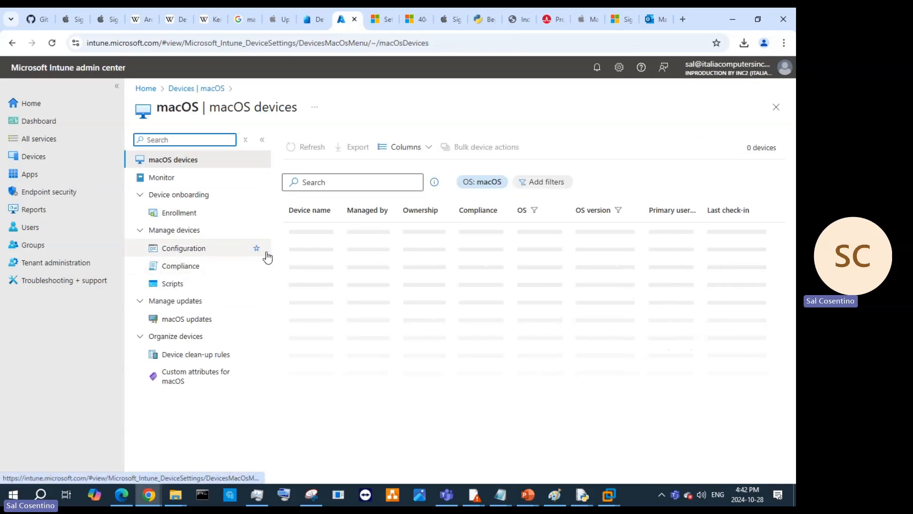
left_click(186, 89)
left_click(171, 185)
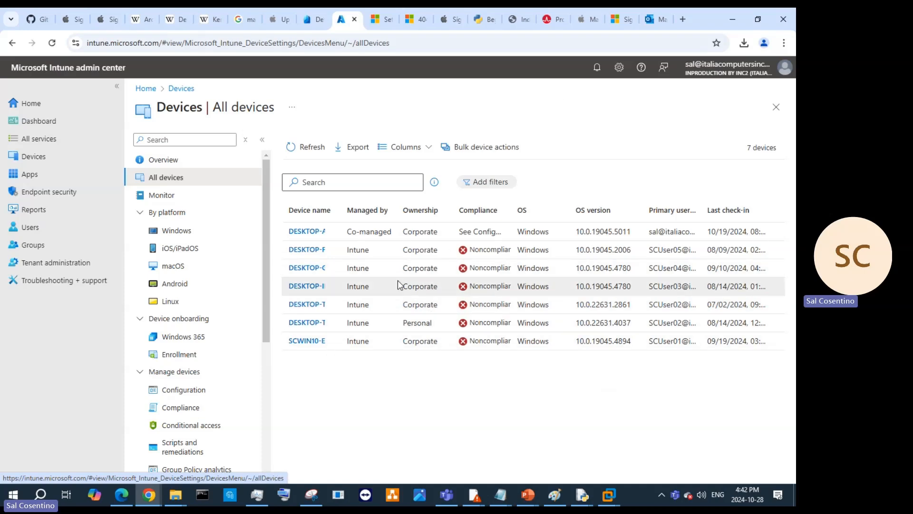
left_click(655, 19)
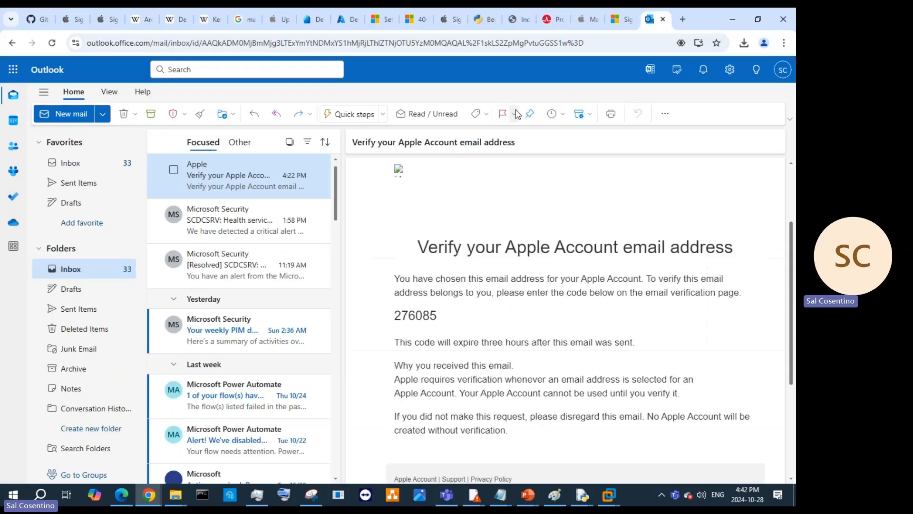
Step: Minimize the browser to reveal the VM's Company Portal still downloading the management profile
left_click(727, 12)
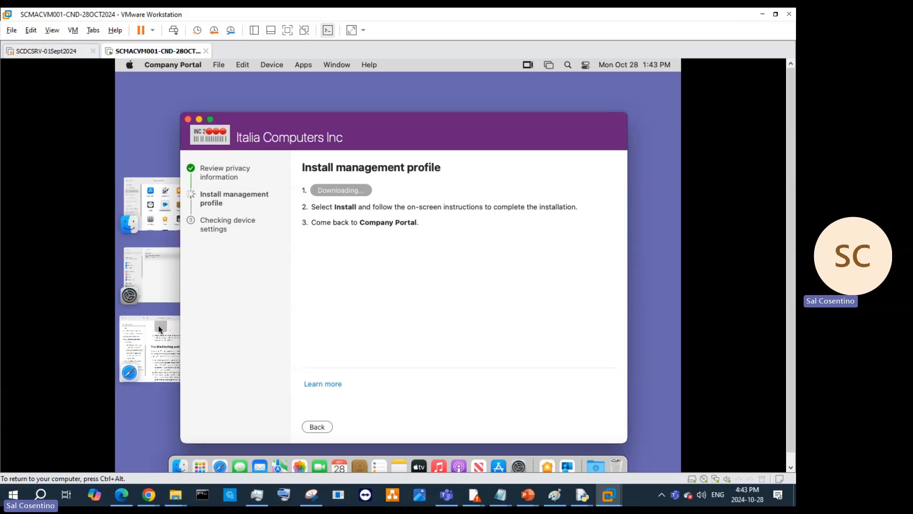
Step: Try installing the downloaded Management Profile and dismiss the installation failure alert
left_click(157, 297)
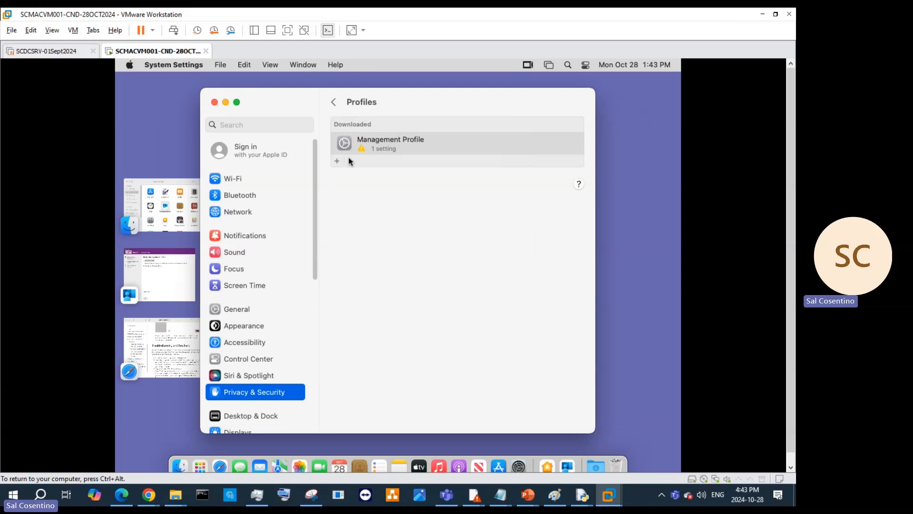
left_click(441, 144)
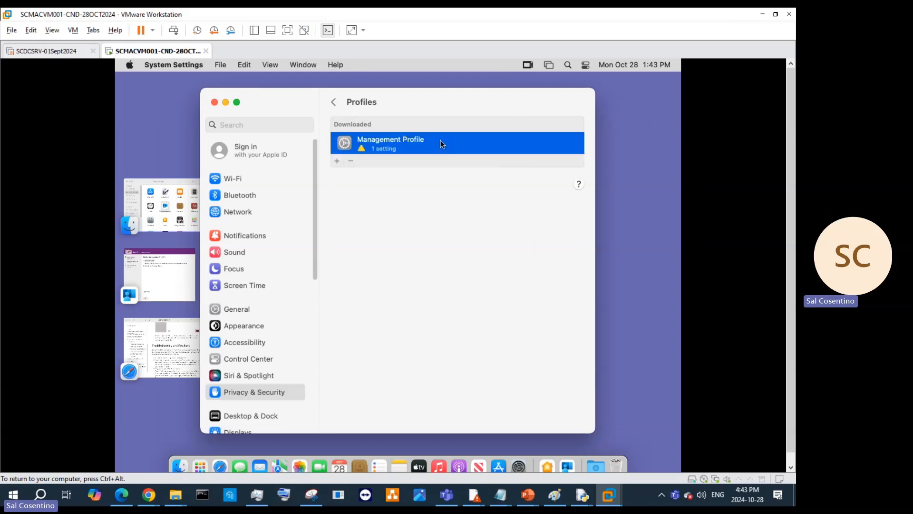
double_click(440, 140)
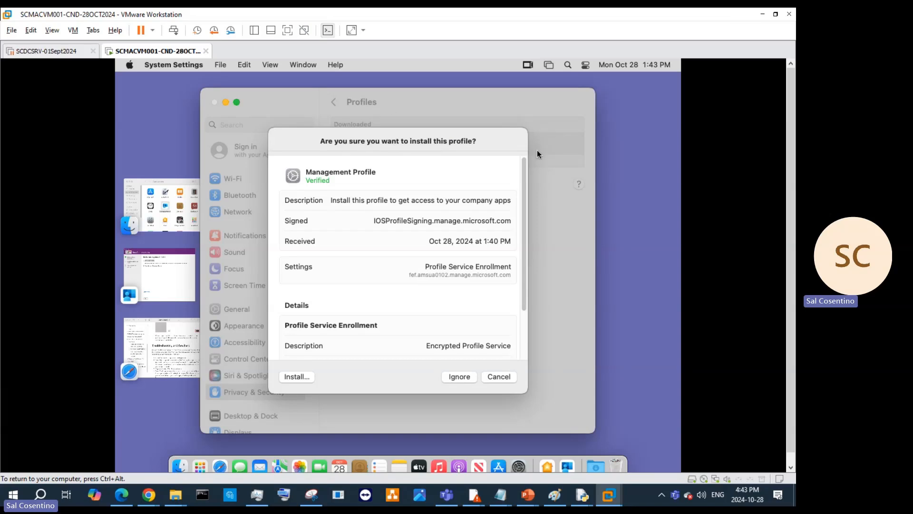
left_click(296, 376)
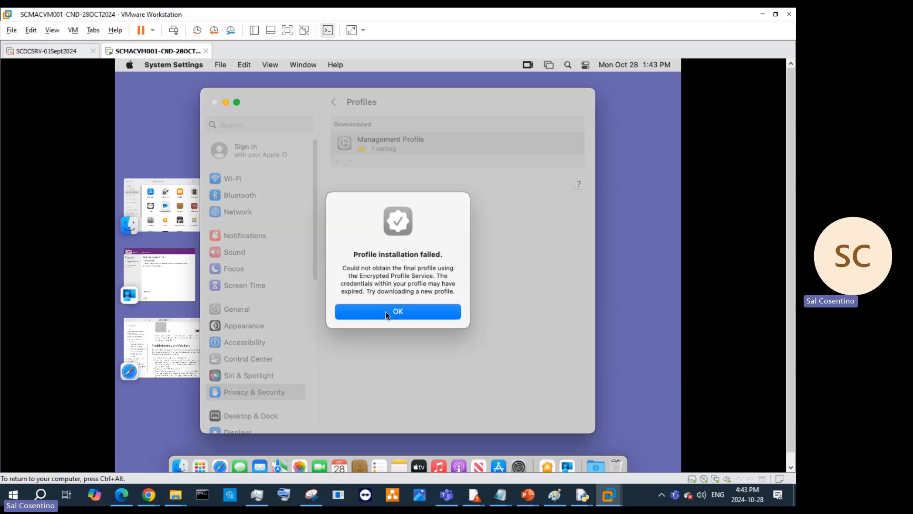
left_click(397, 312)
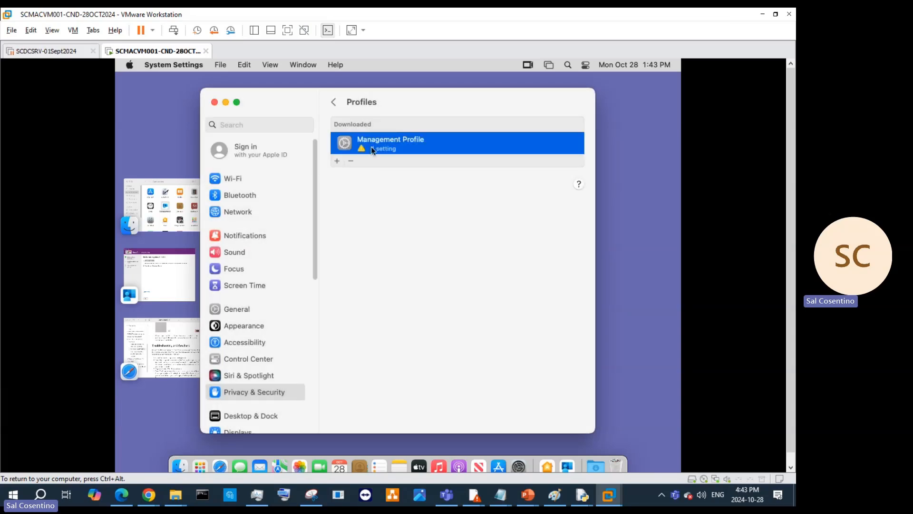
Step: Start adding a profile from a file under Profiles, cancel, then reopen the file chooser
left_click(338, 162)
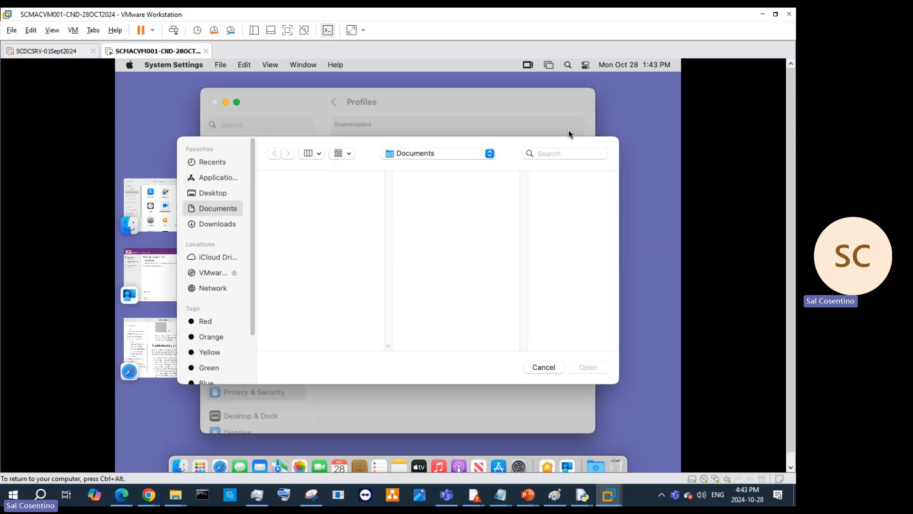
left_click(544, 367)
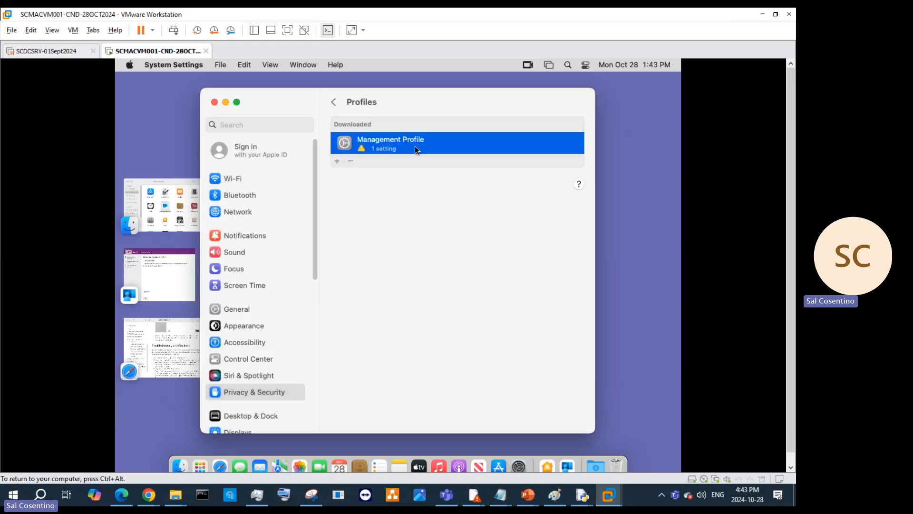
left_click(338, 162)
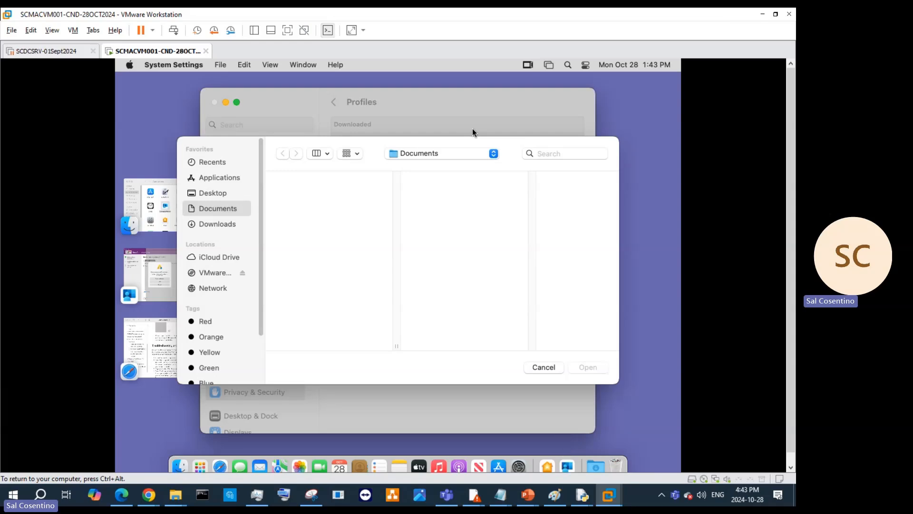
Step: Download the management profile again from Company Portal and check its progress
left_click(567, 466)
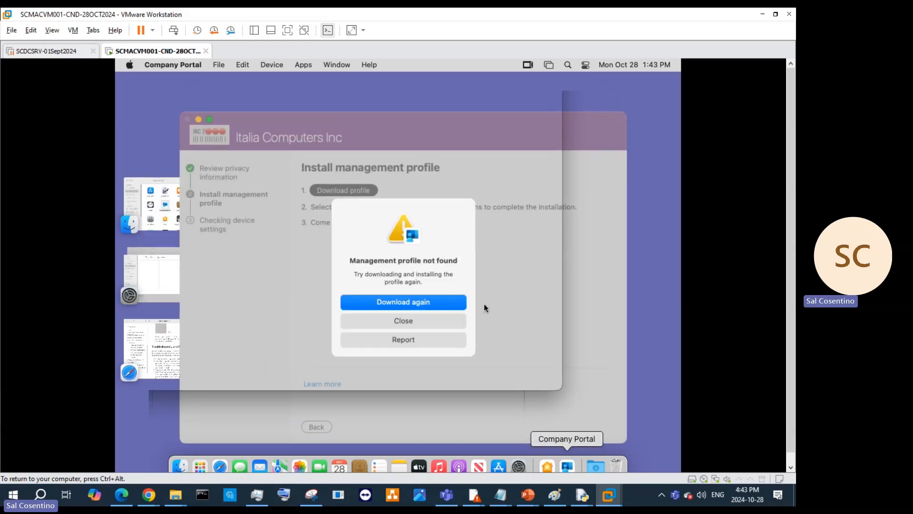
left_click(454, 306)
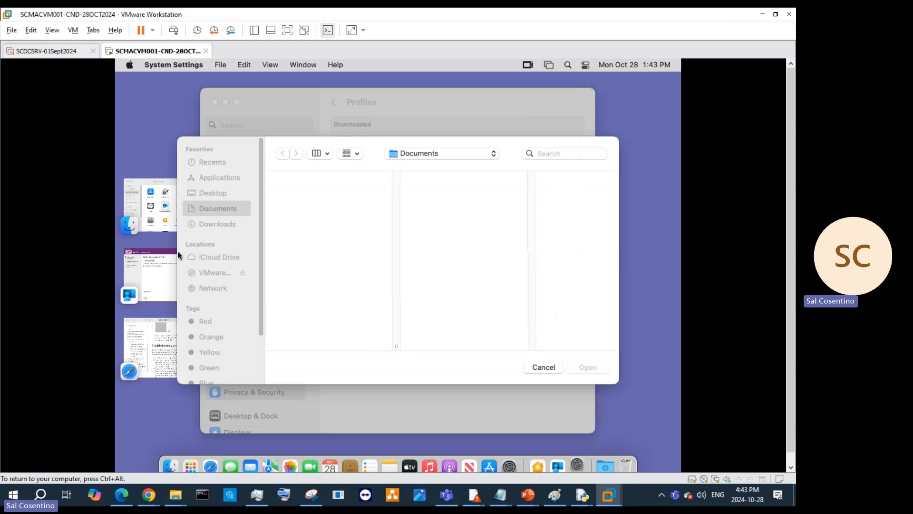
left_click(164, 280)
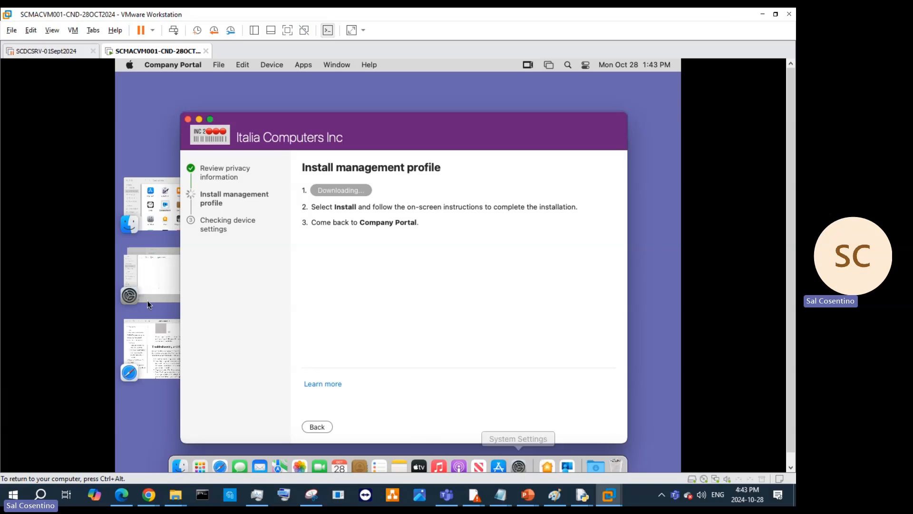
Step: Back in Profiles, dismiss the file chooser and install the newly downloaded Management Profile
left_click(149, 286)
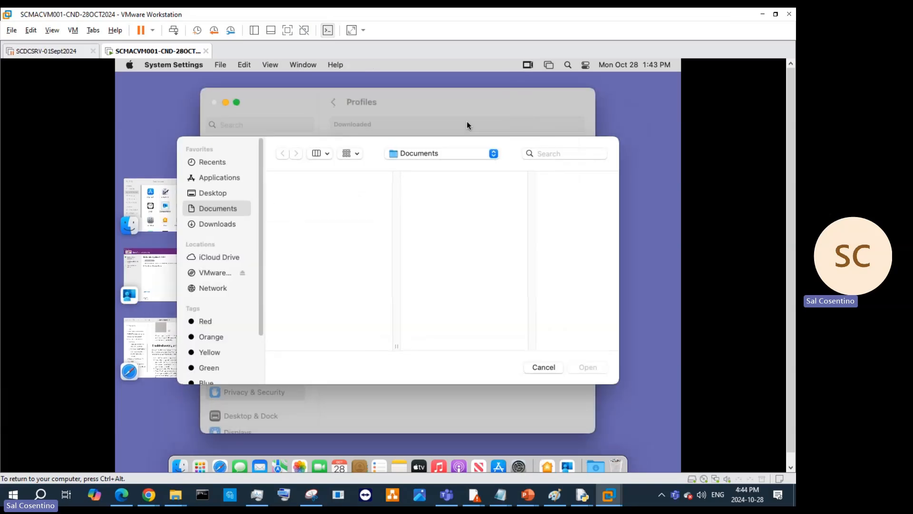
left_click(537, 368)
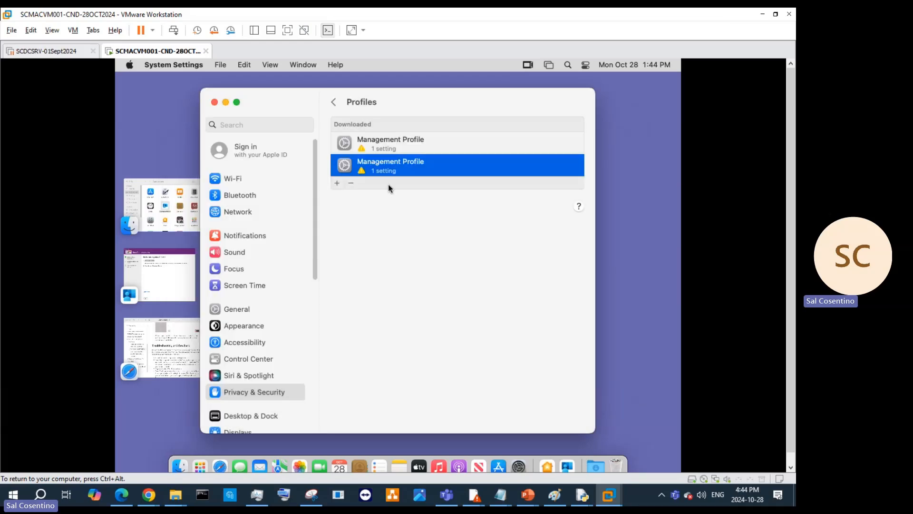
double_click(404, 164)
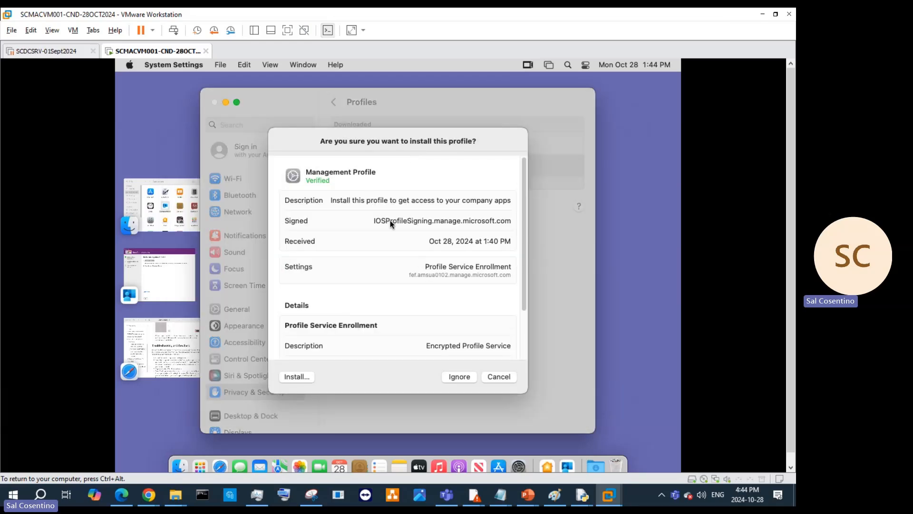
scroll(369, 307, "down", 3)
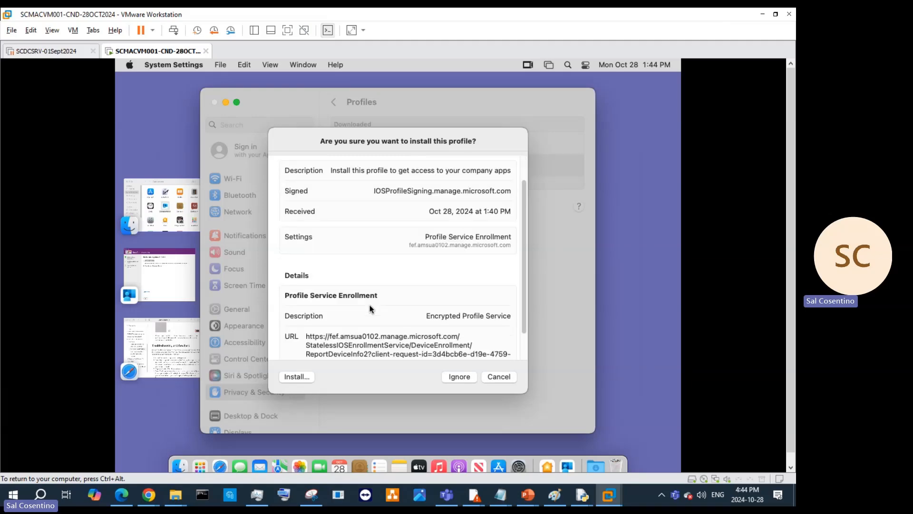
left_click(295, 377)
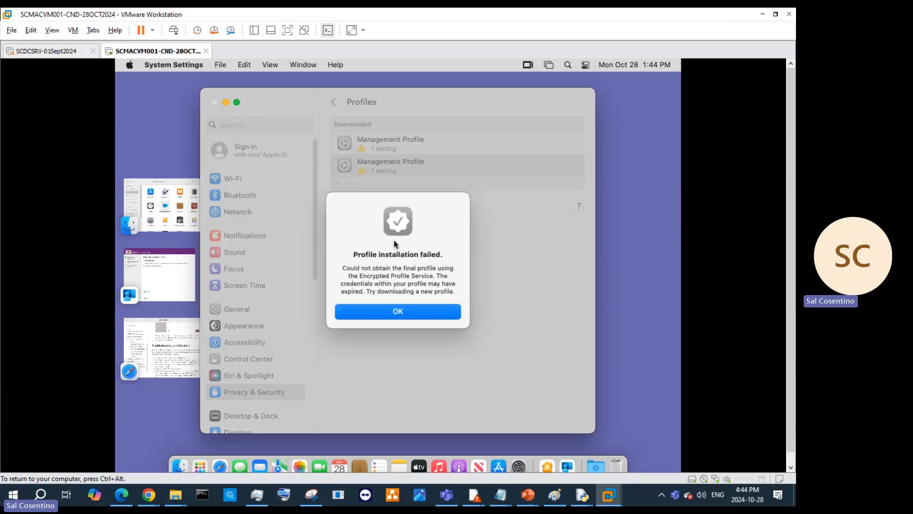
Step: Dismiss the failure alert, bring Company Portal forward, and release input from the VM with Ctrl+Alt
left_click(392, 312)
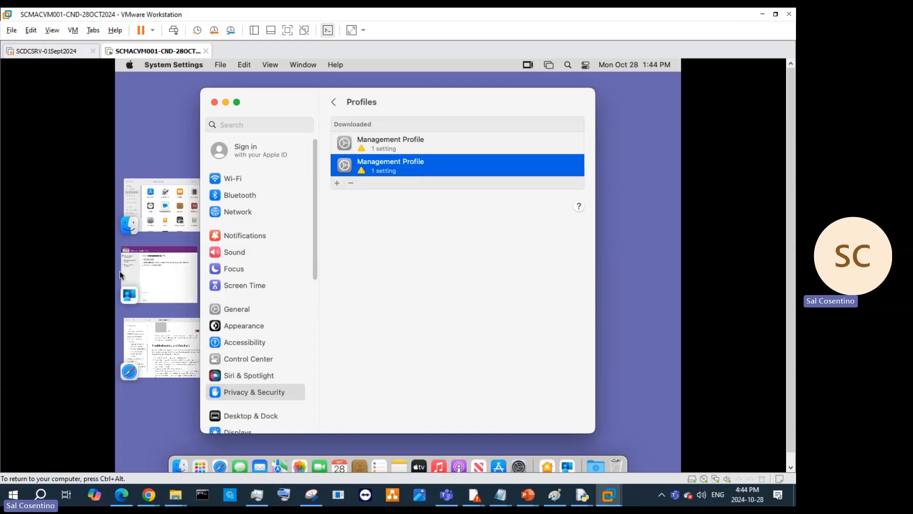
left_click(135, 271)
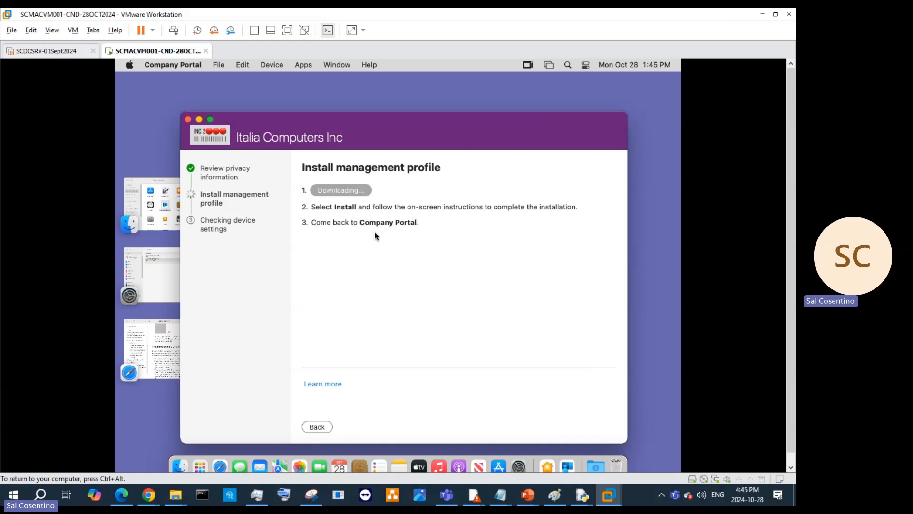
key("ctrl+alt")
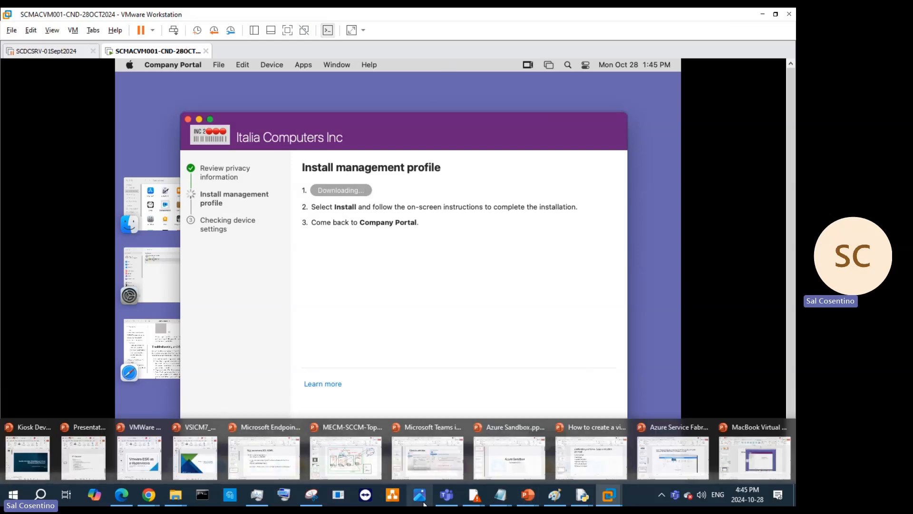
Step: Stop sharing the screen in the Teams meeting
left_click(428, 440)
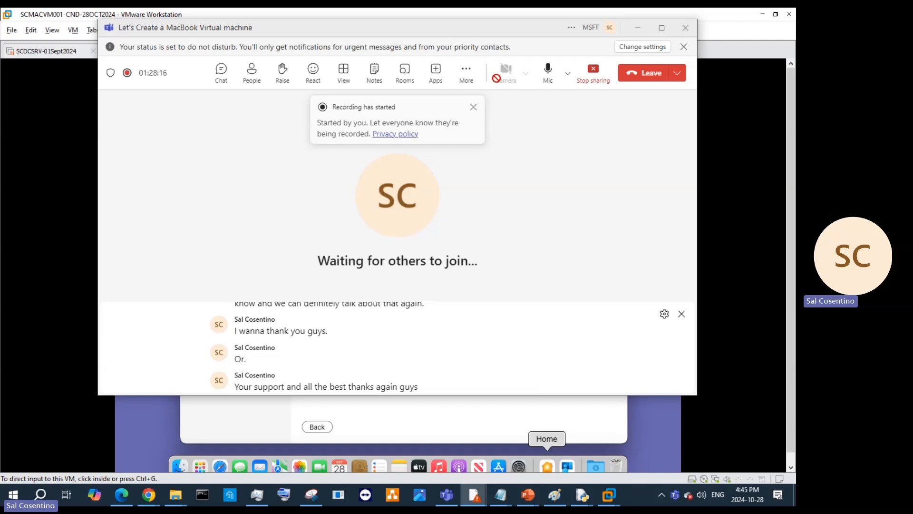
left_click(592, 70)
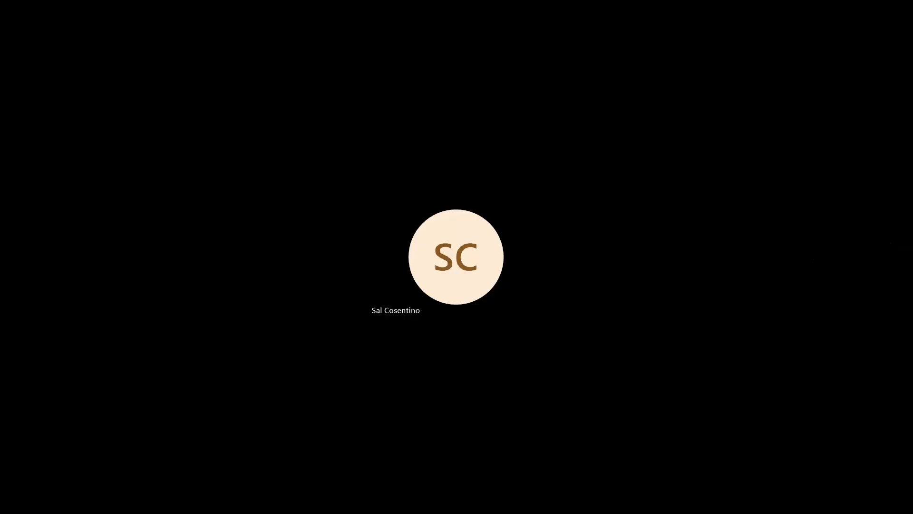